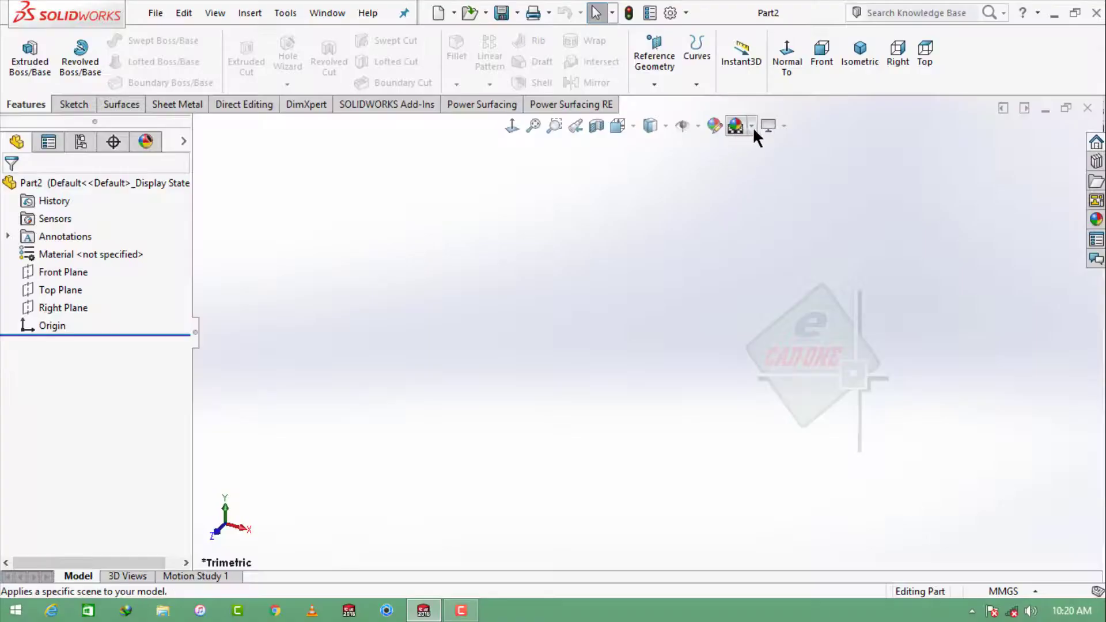
Give the scene a plain white background and start a sketch on the Right Plane.
click(753, 127)
click(772, 44)
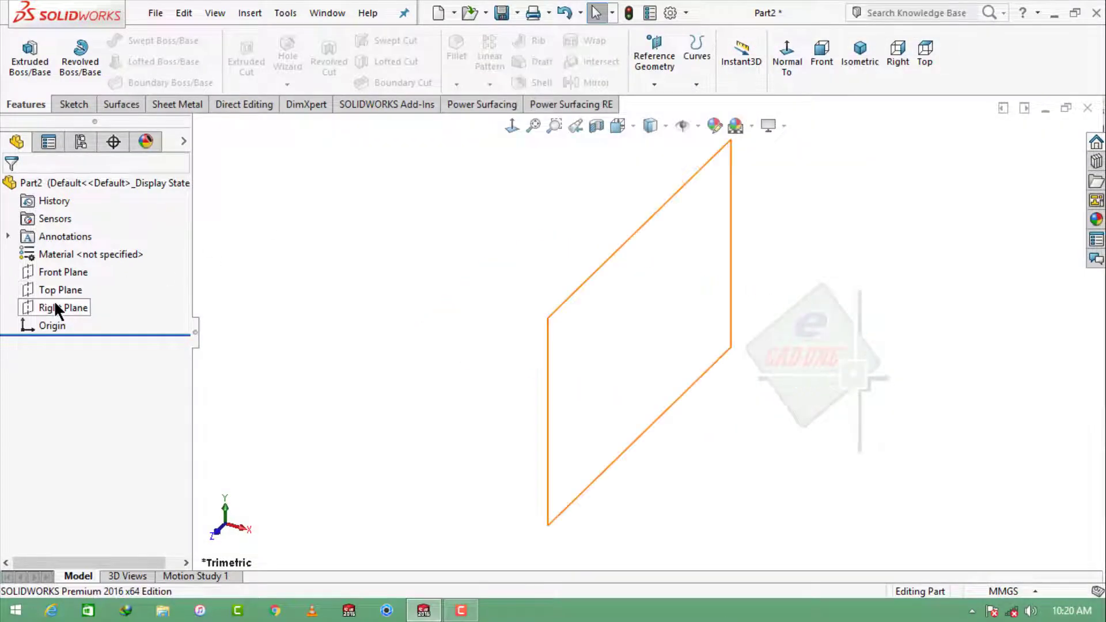
click(56, 309)
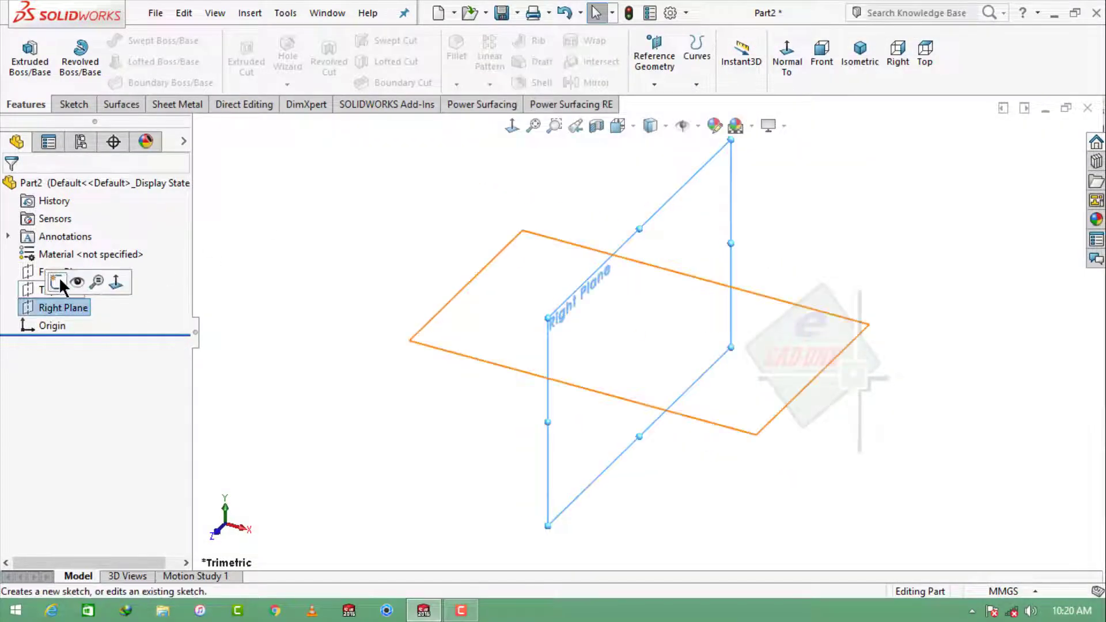
click(58, 282)
Draw a vertical centerline straight up from the origin.
click(122, 40)
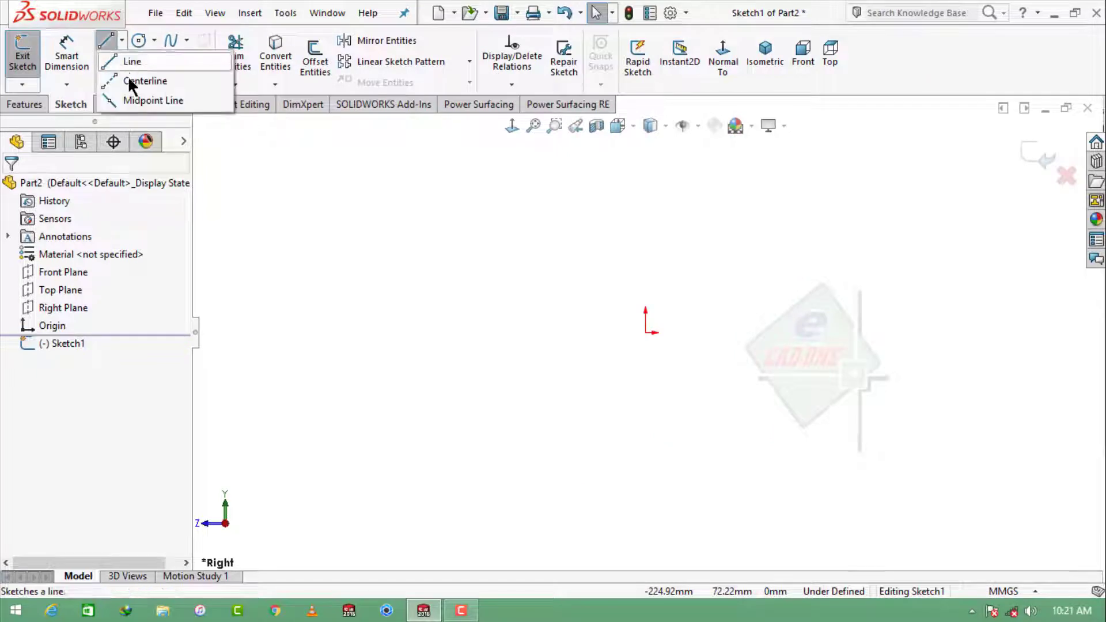
click(148, 81)
click(646, 331)
click(646, 186)
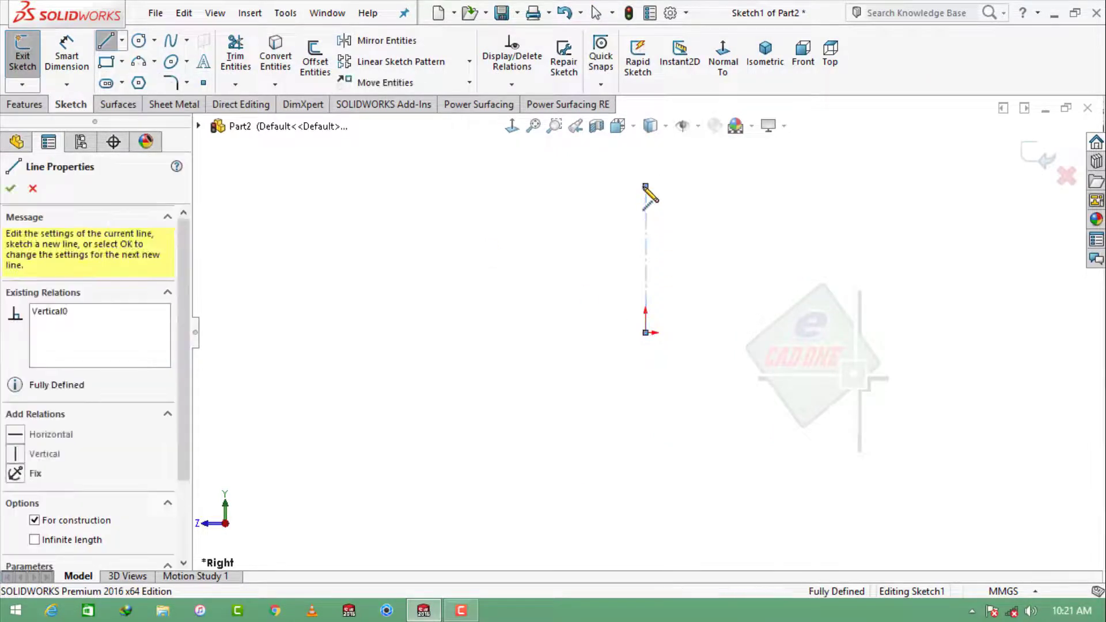
key(Escape)
Draw a narrow, tall corner rectangle just left of the centerline.
click(107, 61)
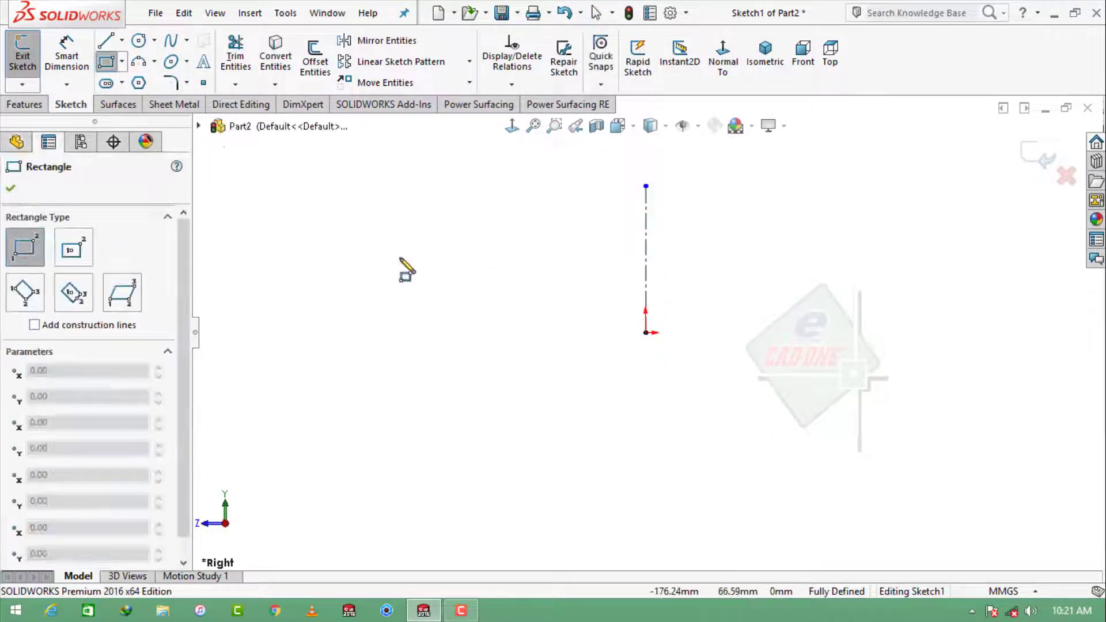
click(632, 332)
click(615, 186)
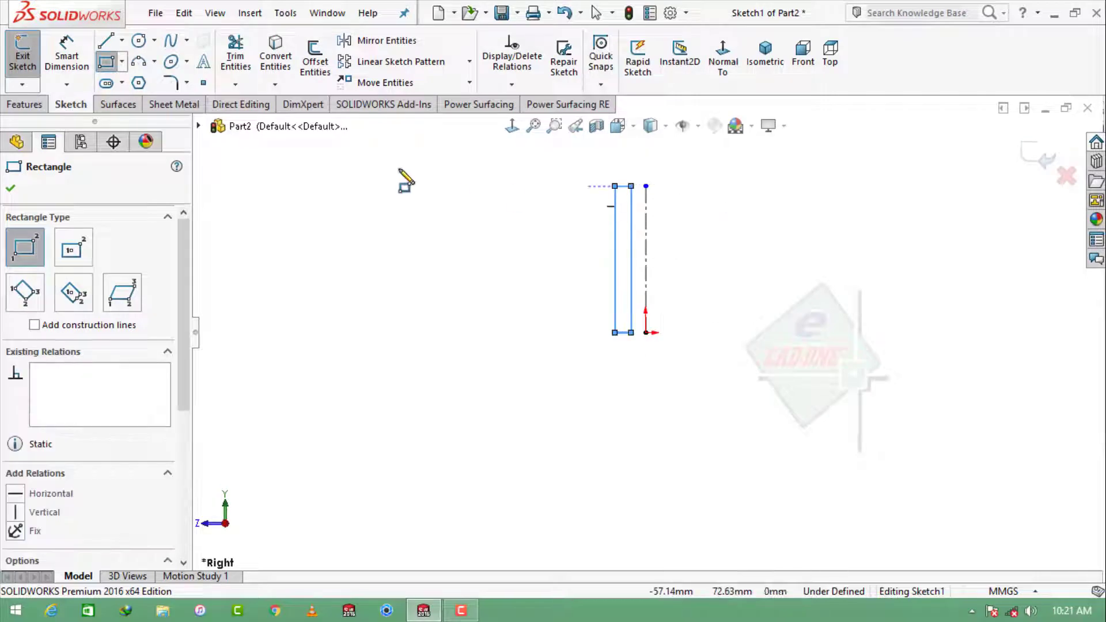
key(Escape)
click(68, 41)
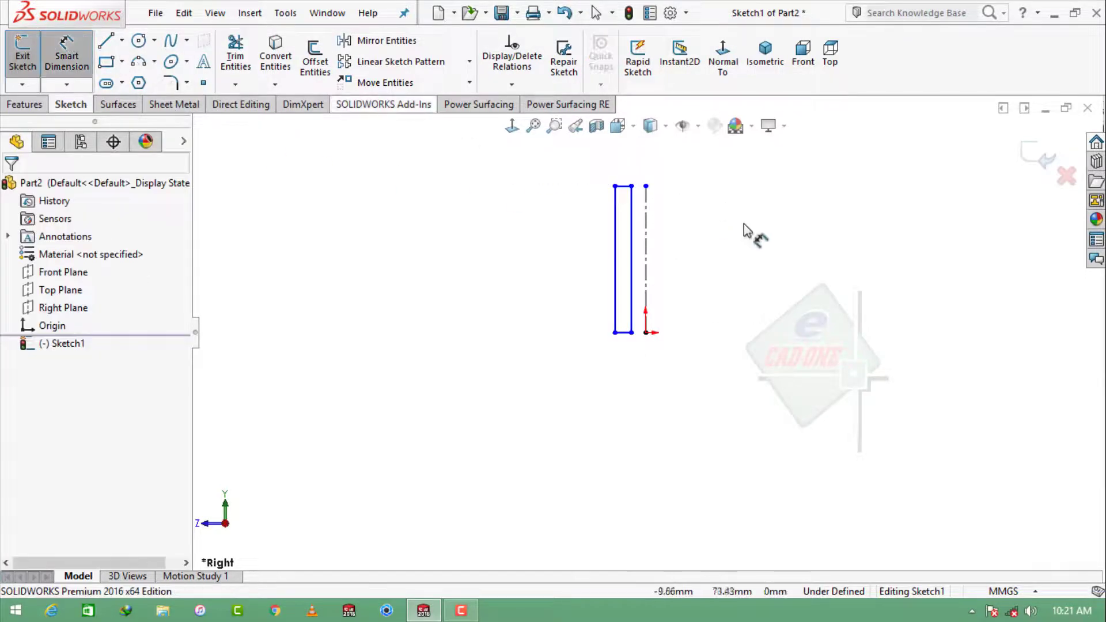
Dimension the centerline to 93 mm long.
click(647, 205)
click(754, 266)
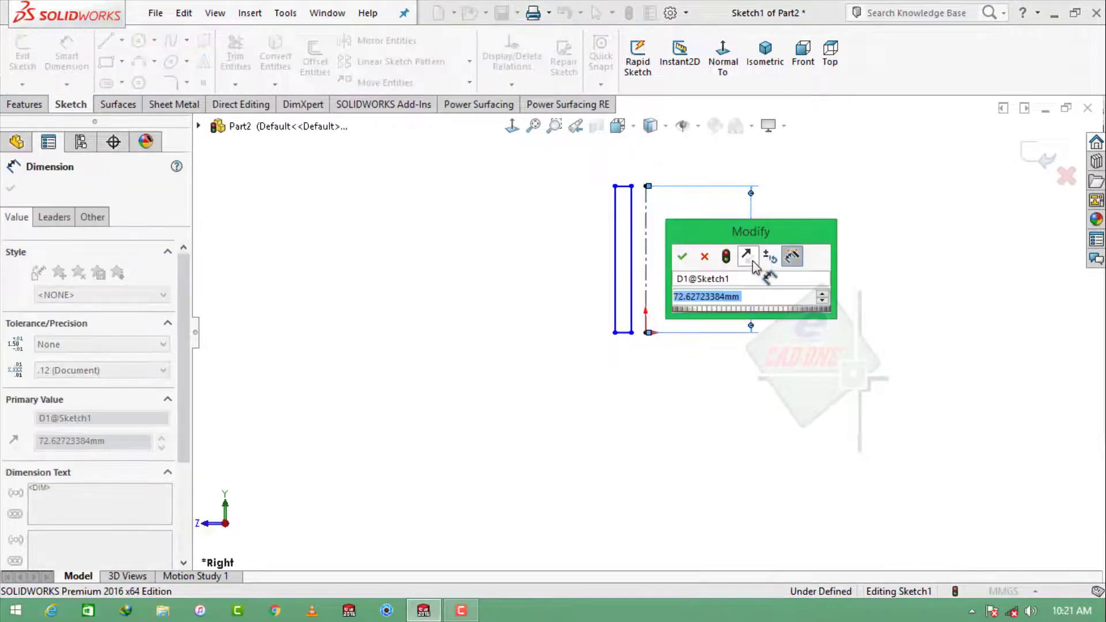
text(93)
key(Return)
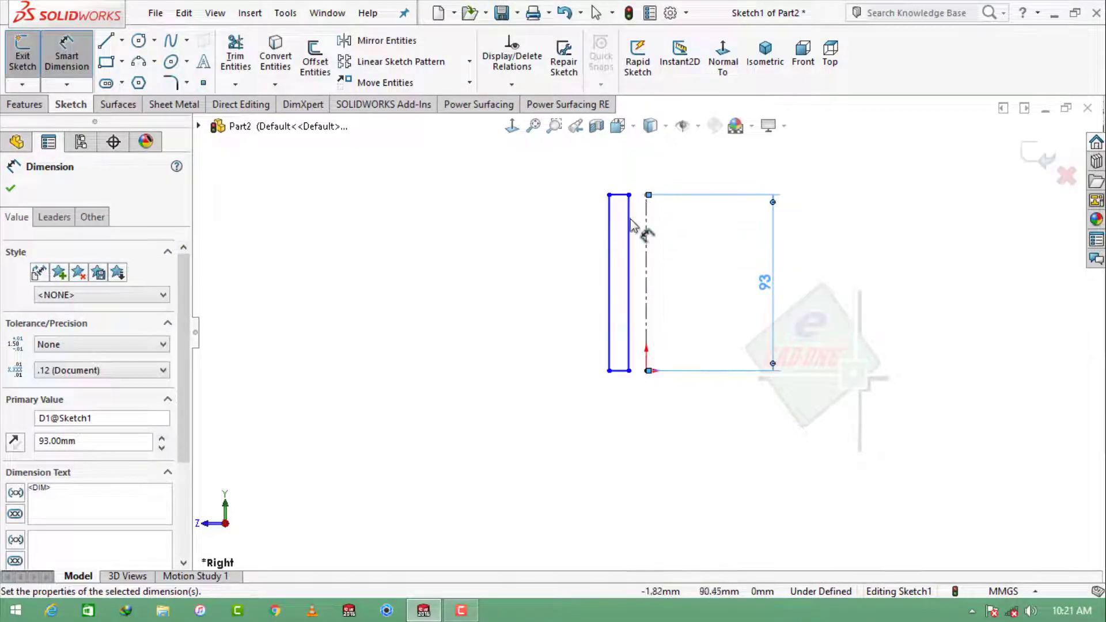
Dimension the rectangle's top edge to 4.5 mm wide.
click(629, 236)
key(Escape)
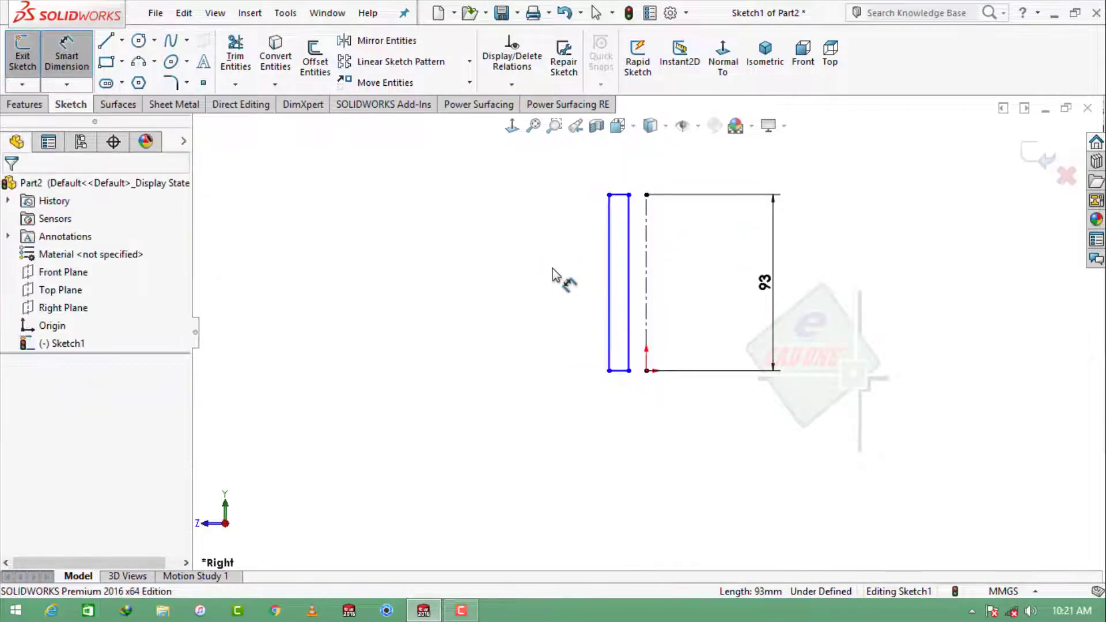
key(Escape)
click(66, 41)
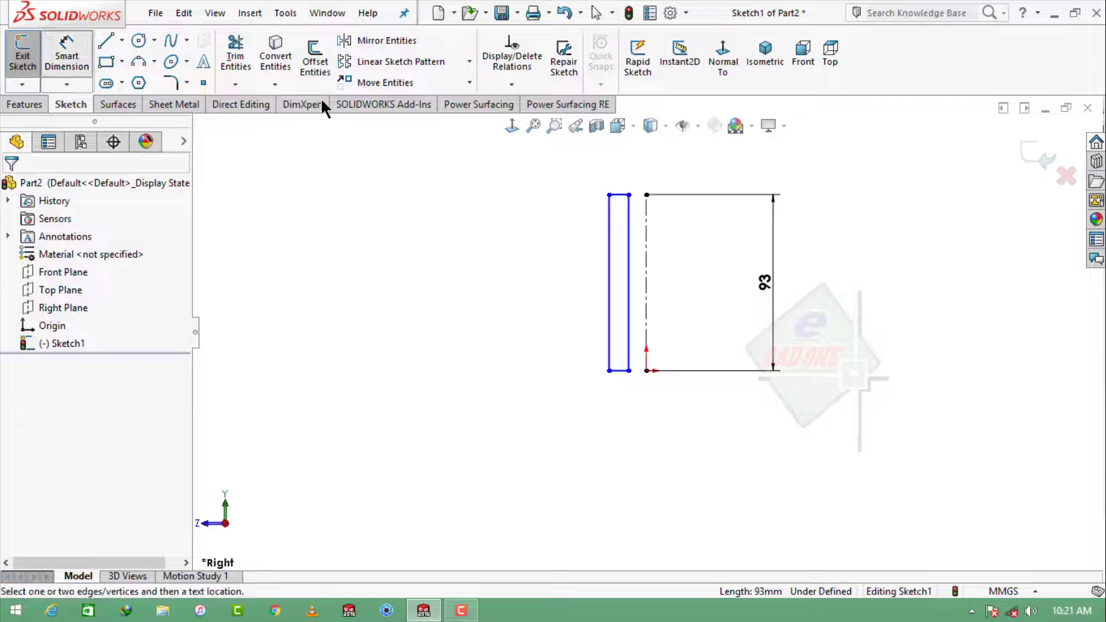
click(622, 196)
key(Escape)
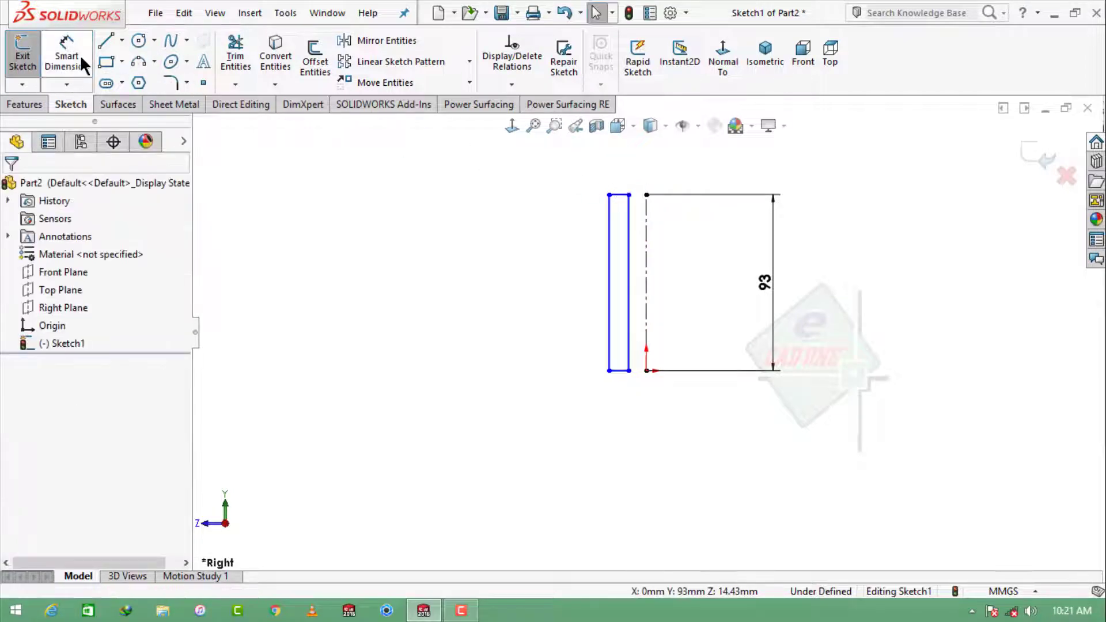
click(67, 52)
scroll(655, 199, down, 3)
click(593, 214)
click(602, 182)
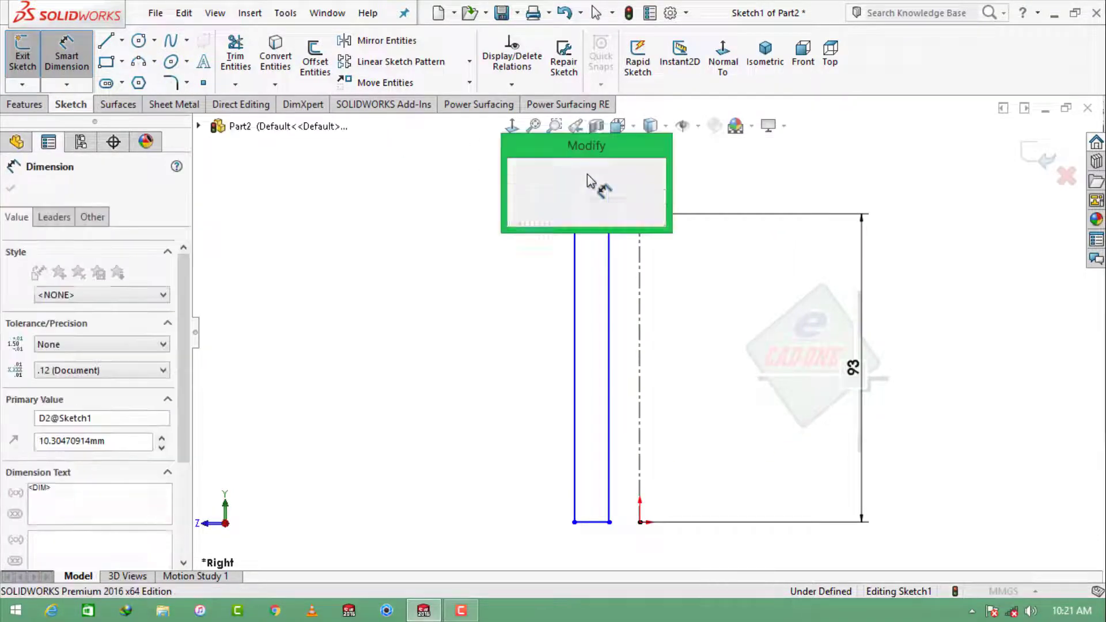
text(4.5)
key(Return)
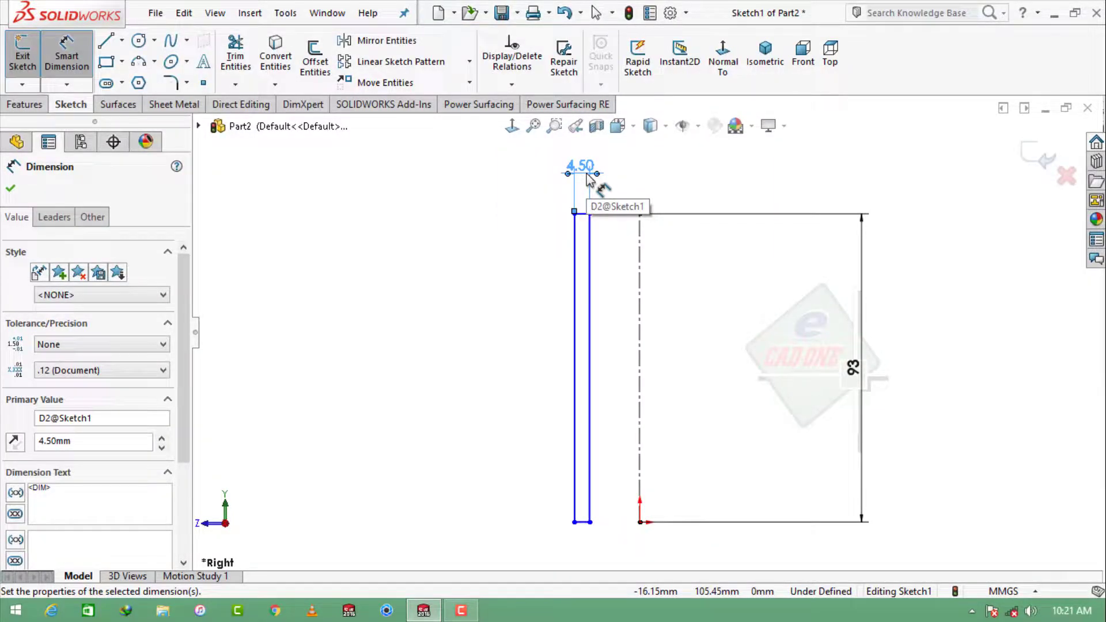
Set the rectangle's bottom corner 0.5 mm from the origin.
click(633, 316)
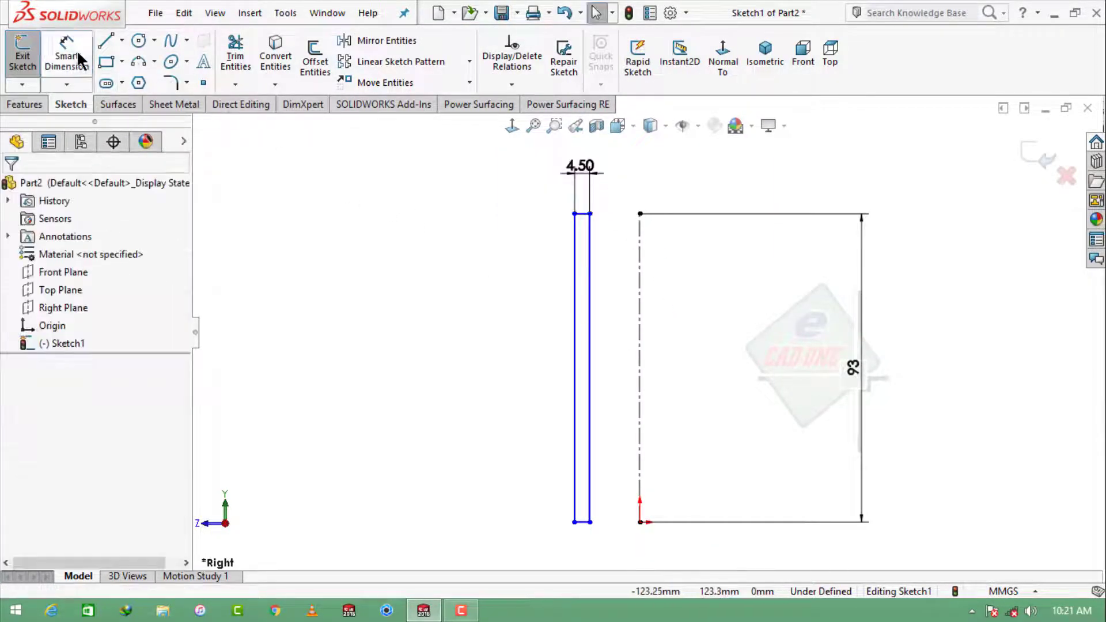
click(590, 522)
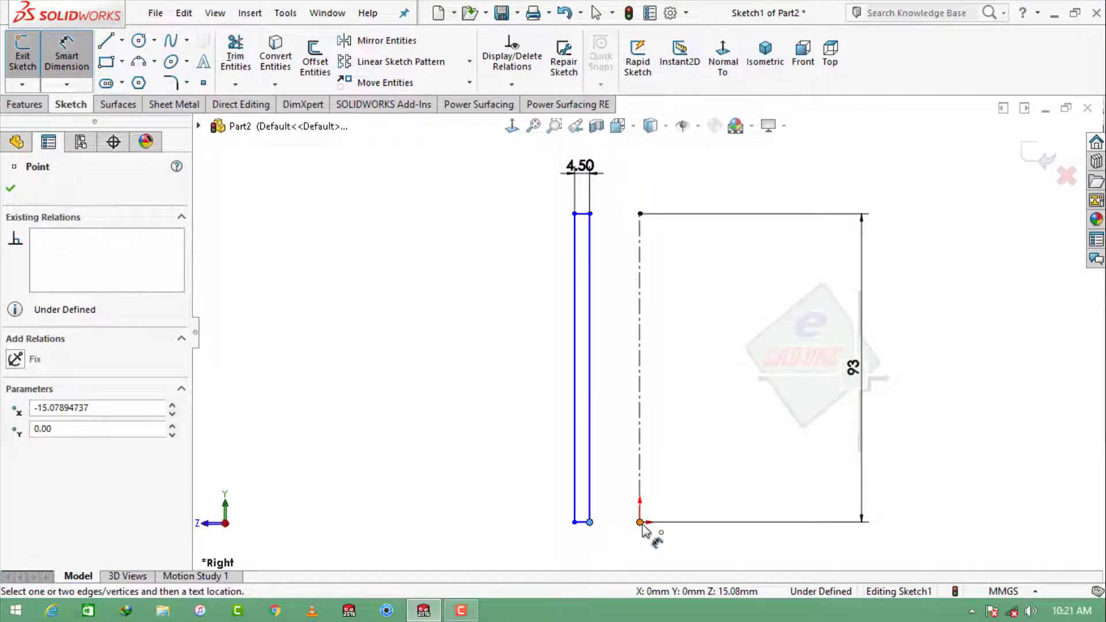
click(640, 522)
click(636, 561)
text(.5)
key(Return)
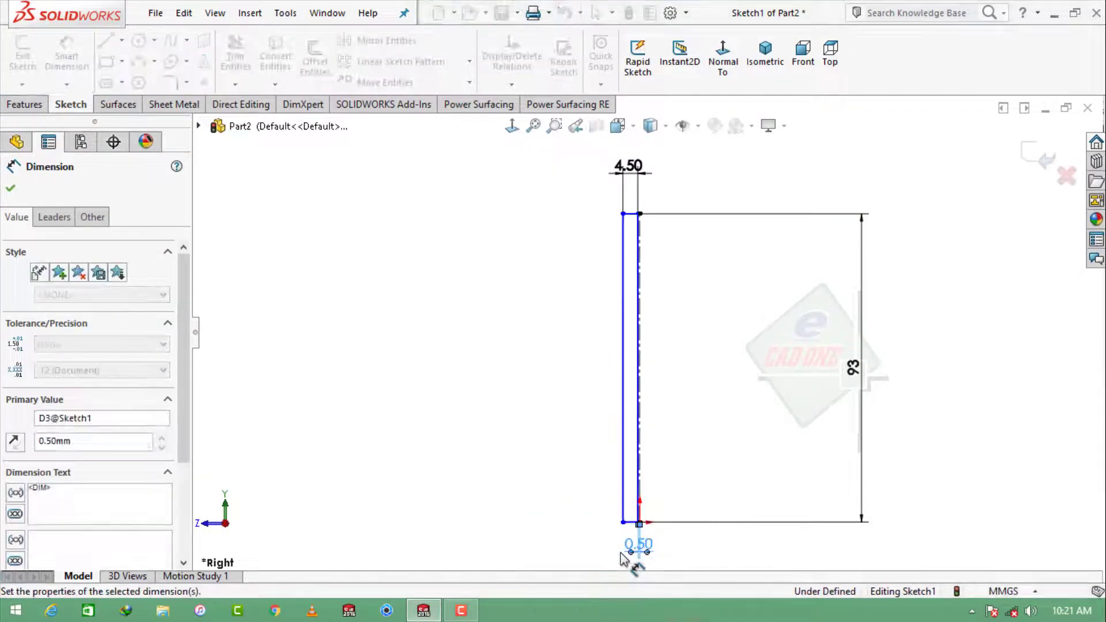
key(Escape)
click(375, 40)
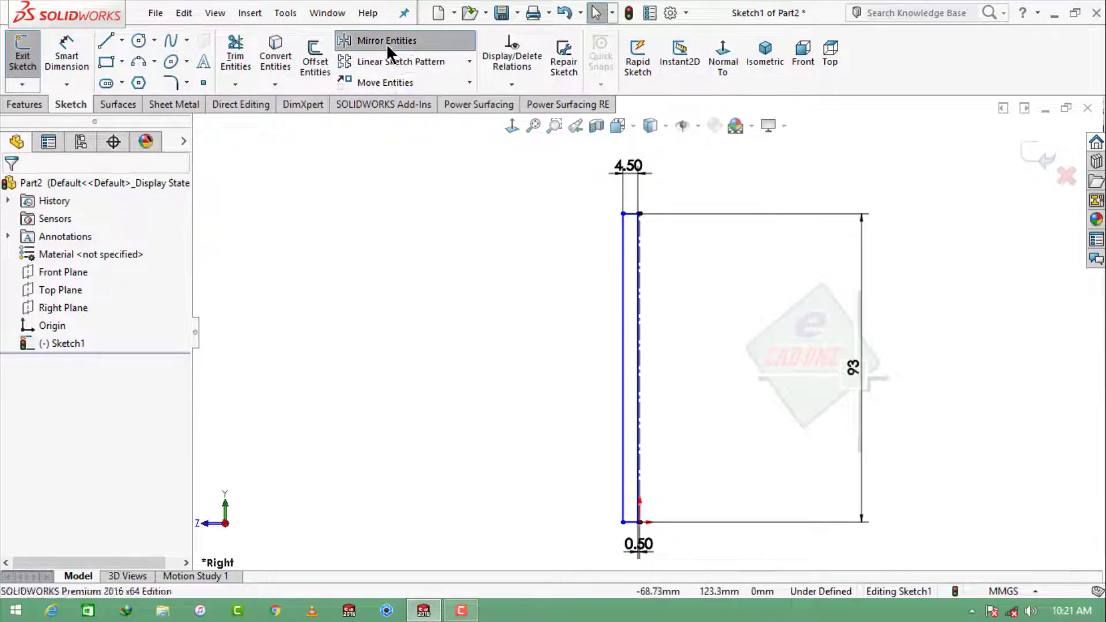
Mirror all four rectangle lines about the vertical centerline, then fit the sketch in view.
click(386, 43)
drag(577, 188, 740, 567)
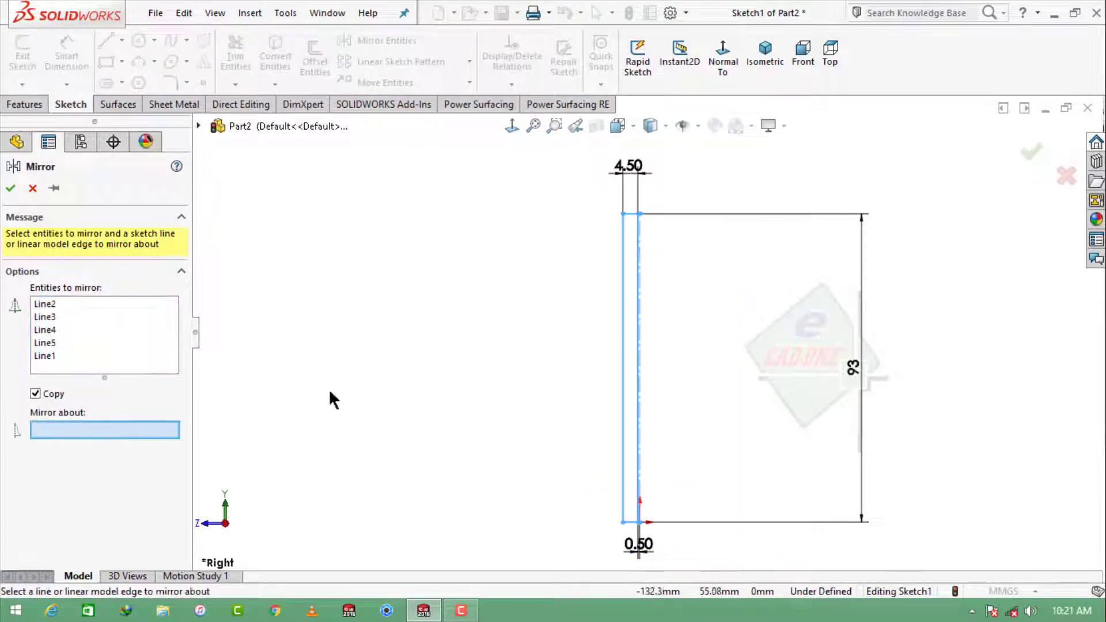
scroll(654, 225, down, 2)
scroll(607, 317, down, 3)
scroll(648, 301, down, 1)
click(649, 302)
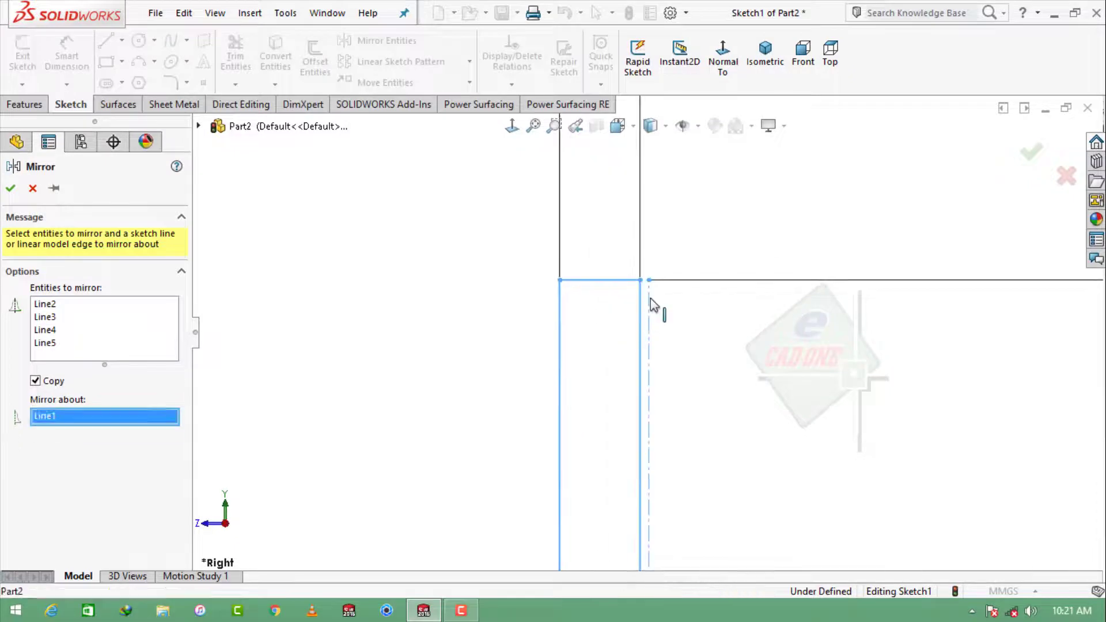
click(10, 187)
key(f)
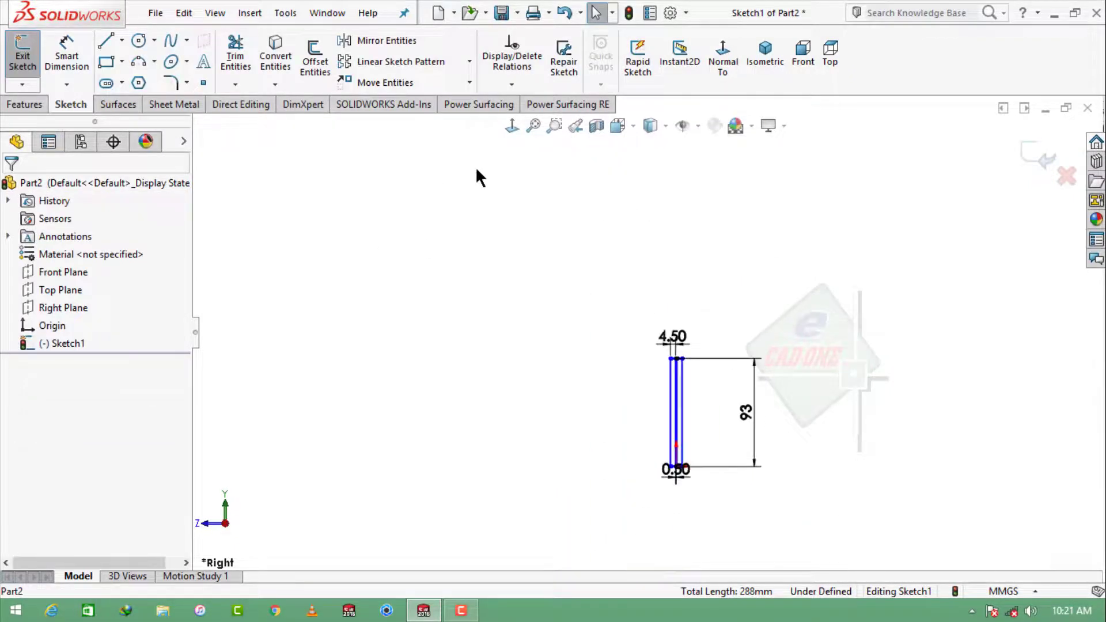
scroll(710, 448, down, 2)
scroll(644, 436, down, 3)
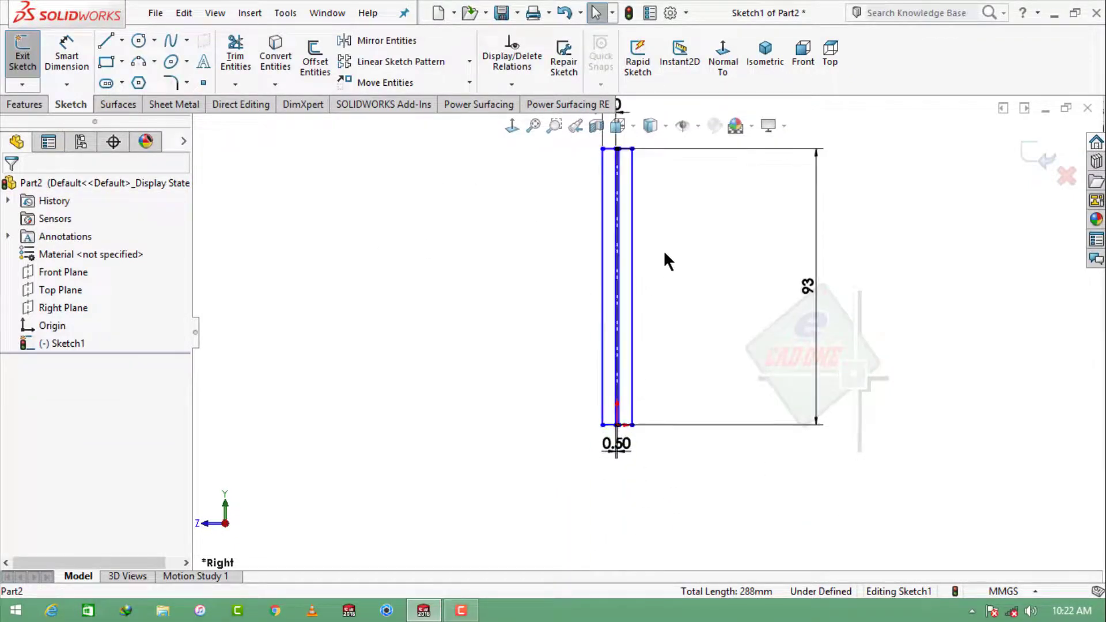
click(22, 104)
Revolve the sketch 360° about the rectangle's bottom edge (Line2), replacing the Line1 axis, into a thin disc.
click(80, 57)
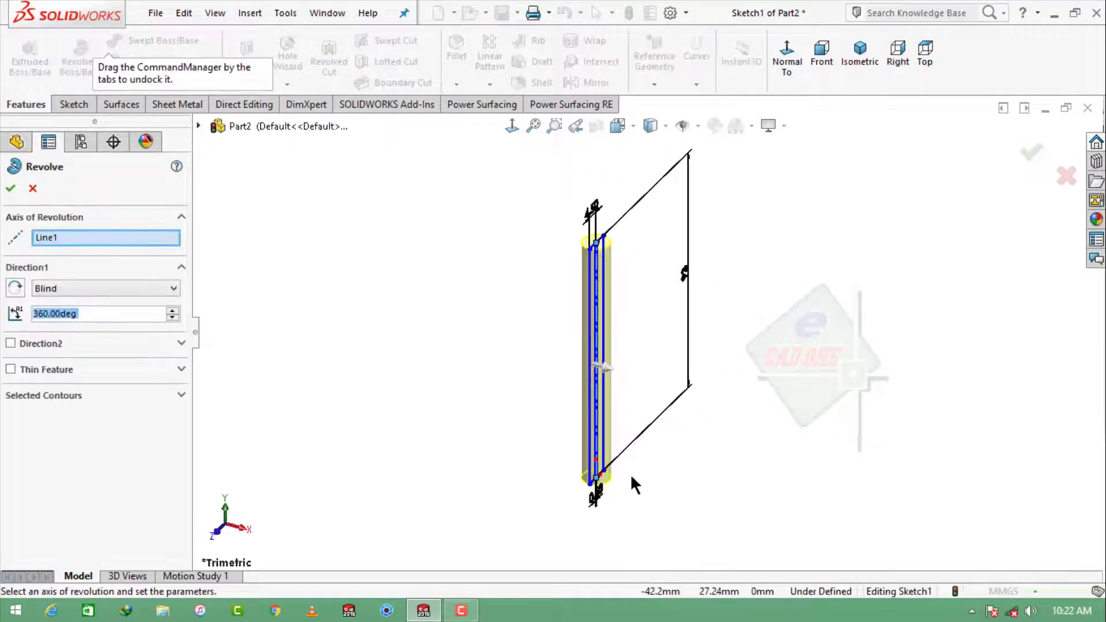
right_click(130, 232)
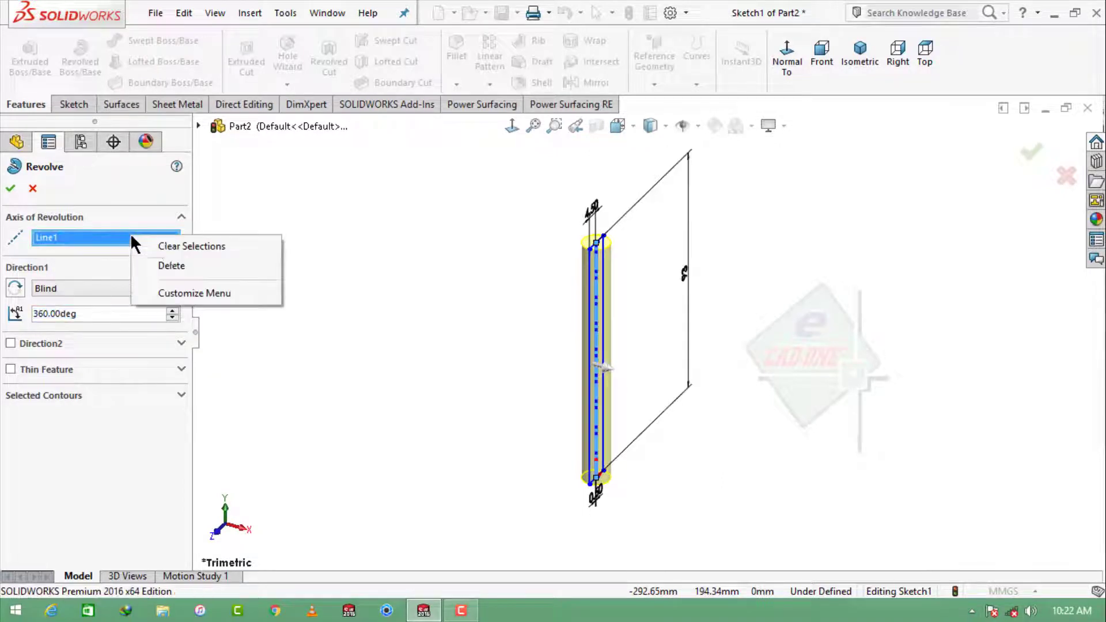
click(188, 254)
scroll(605, 461, down, 5)
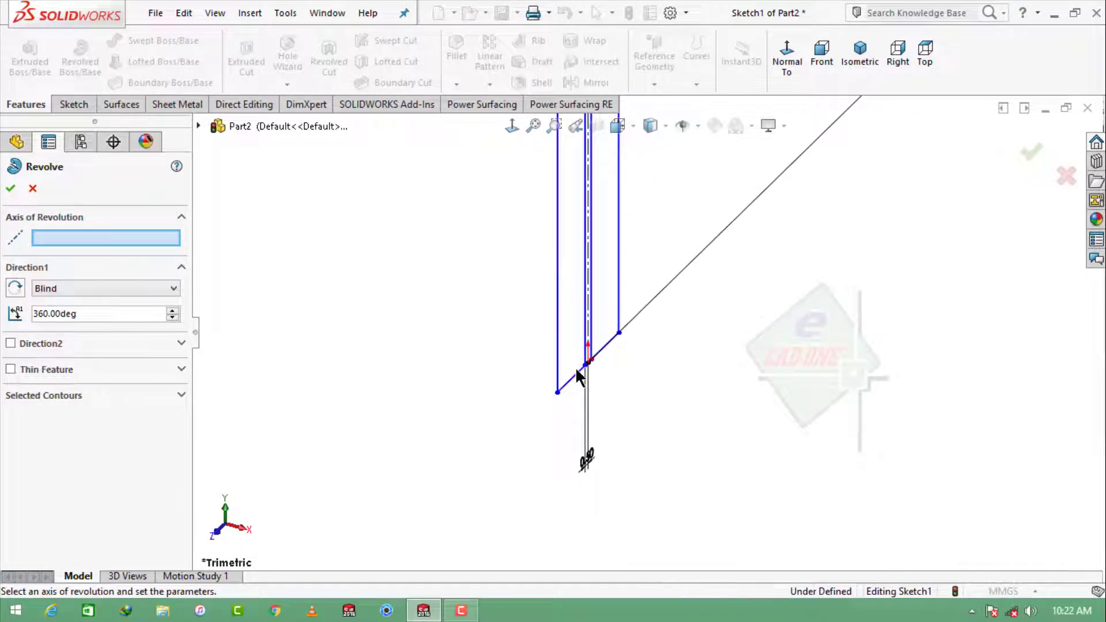
click(574, 380)
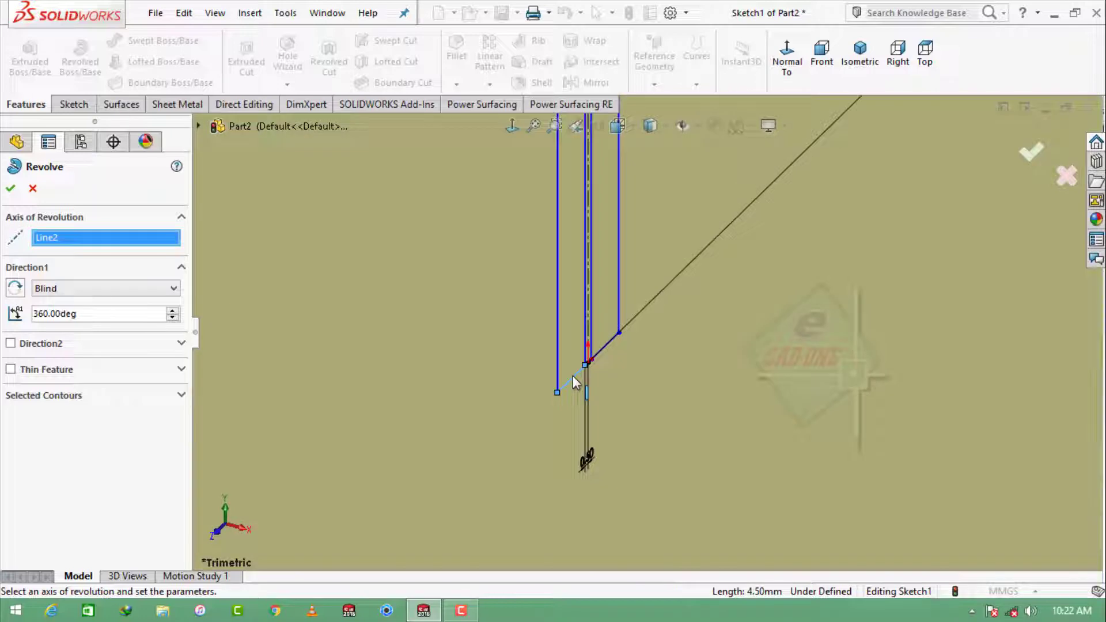
click(11, 188)
click(862, 62)
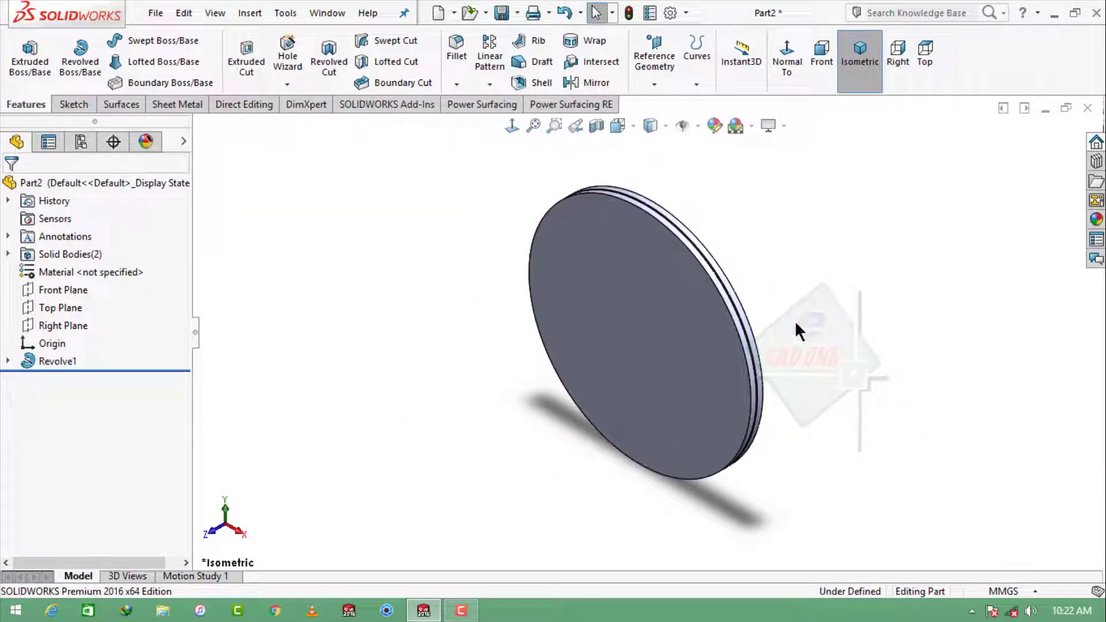
key(ctrl+8)
Start a sketch on the disc's flat face with two circles centred on the origin.
click(658, 320)
click(712, 274)
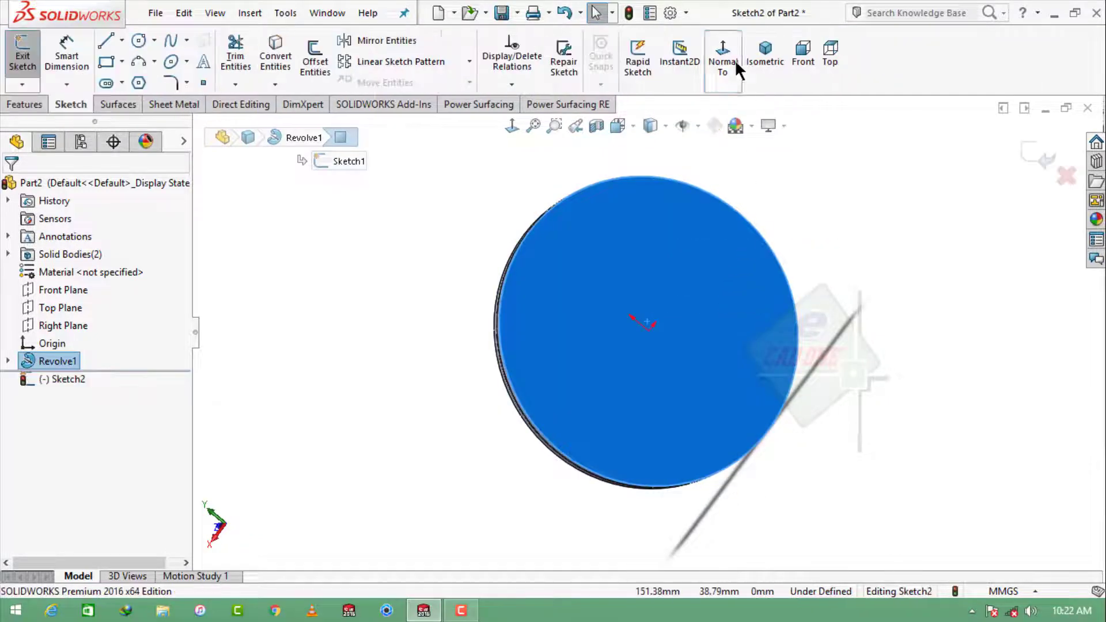
click(139, 41)
click(645, 332)
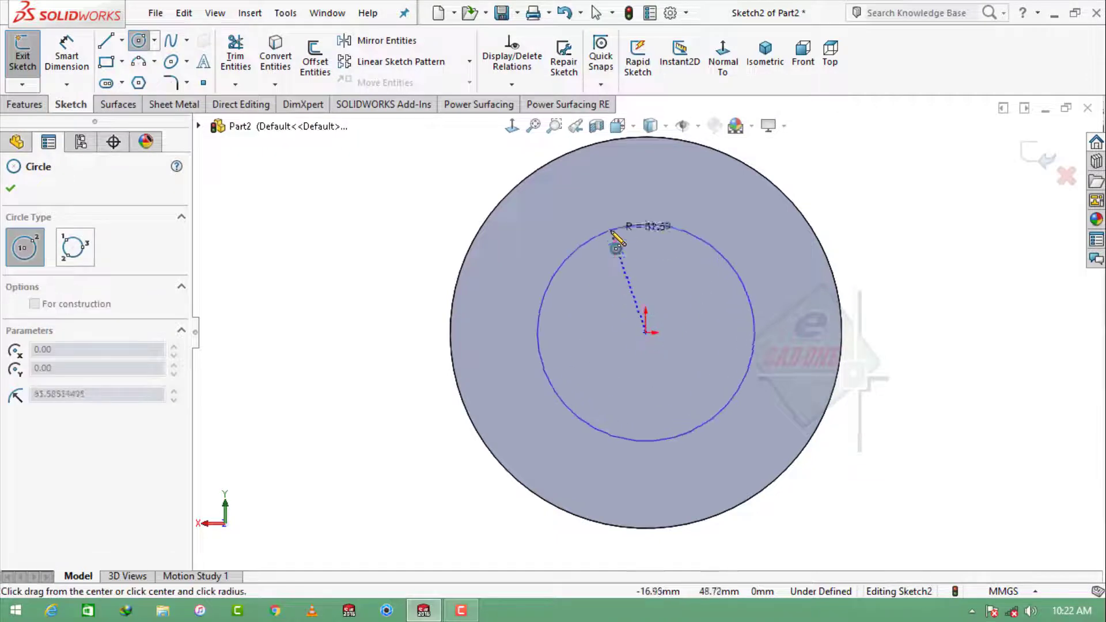
click(614, 229)
click(646, 332)
click(599, 263)
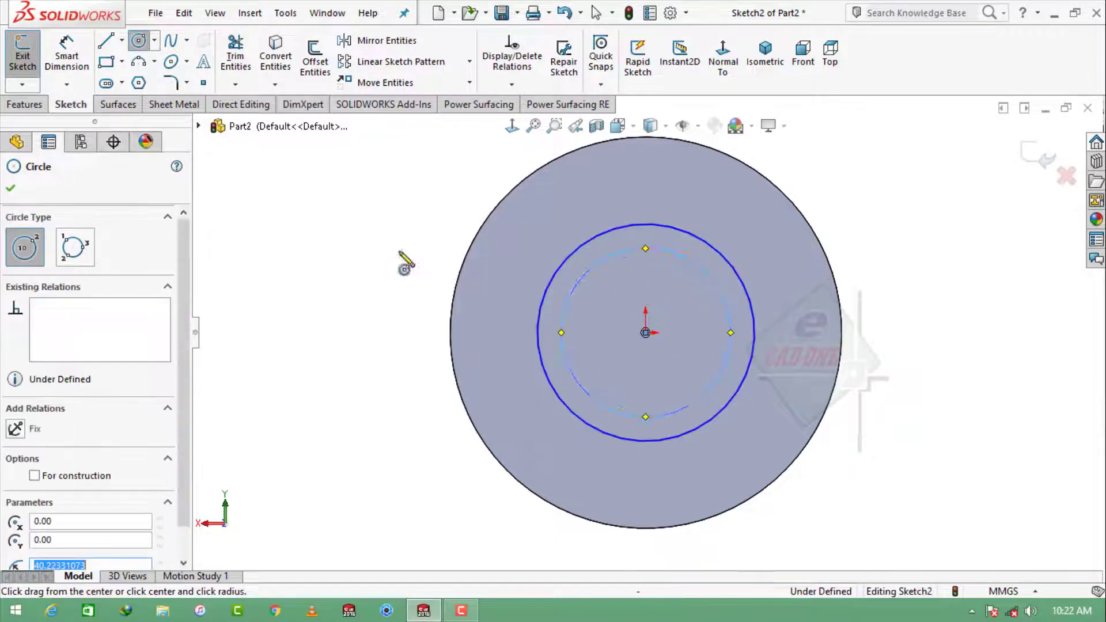
Dimension the outer circle Ø126 and the inner circle Ø116.
click(66, 54)
click(548, 284)
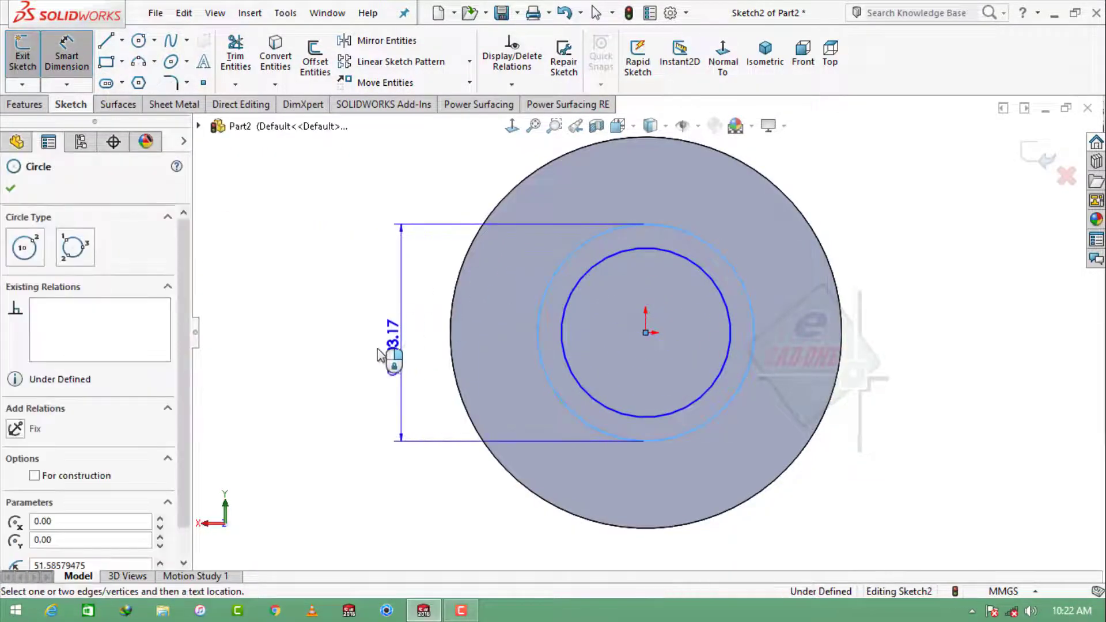
click(354, 335)
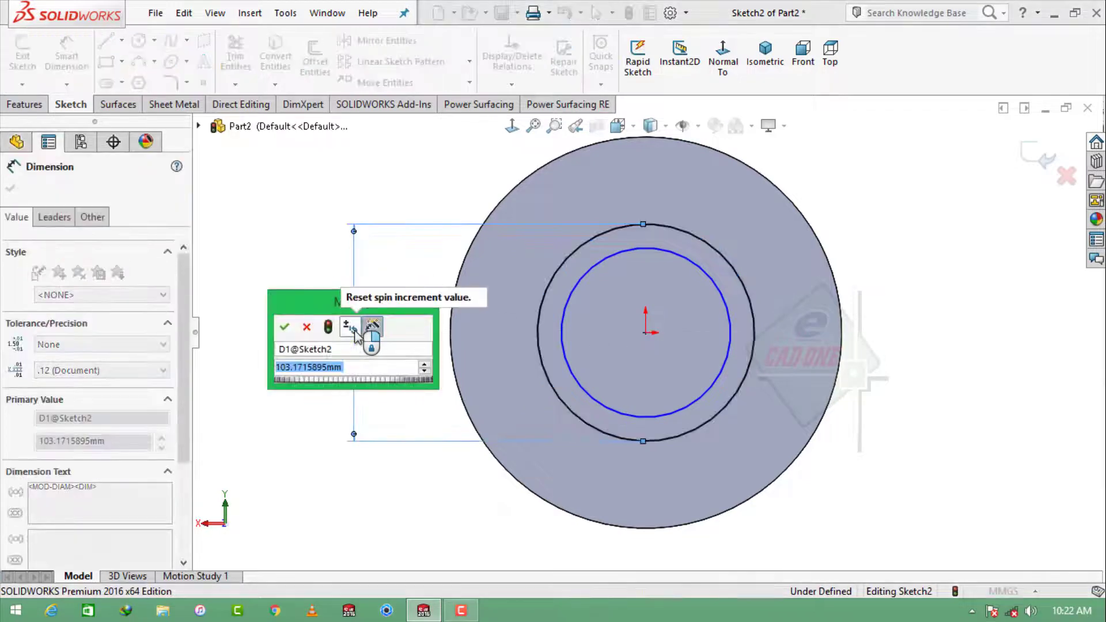
text(126)
key(Return)
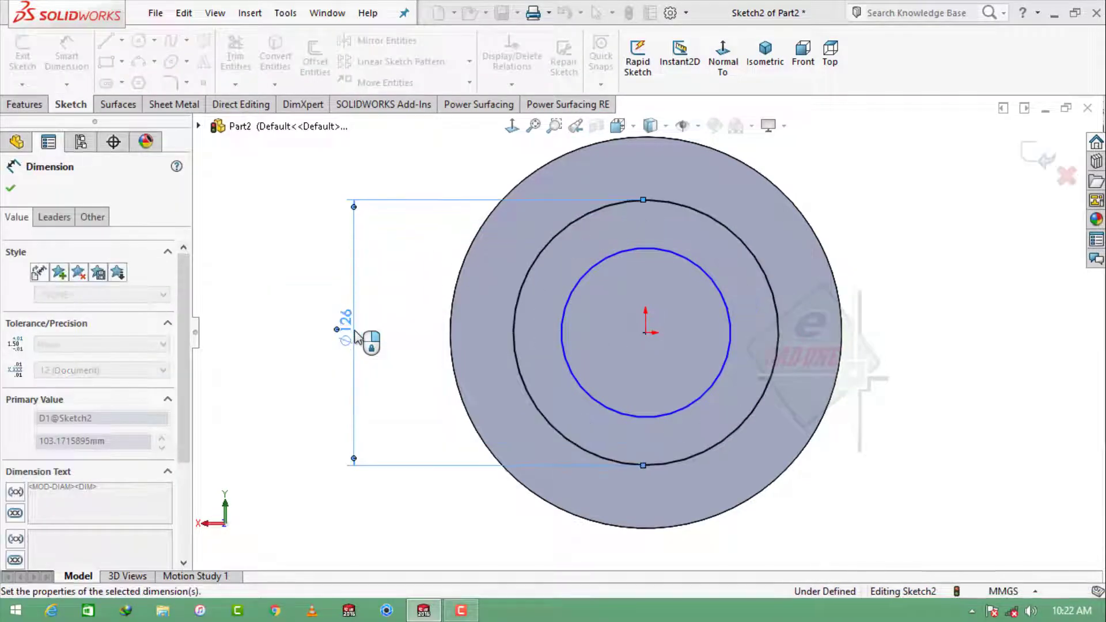
click(601, 265)
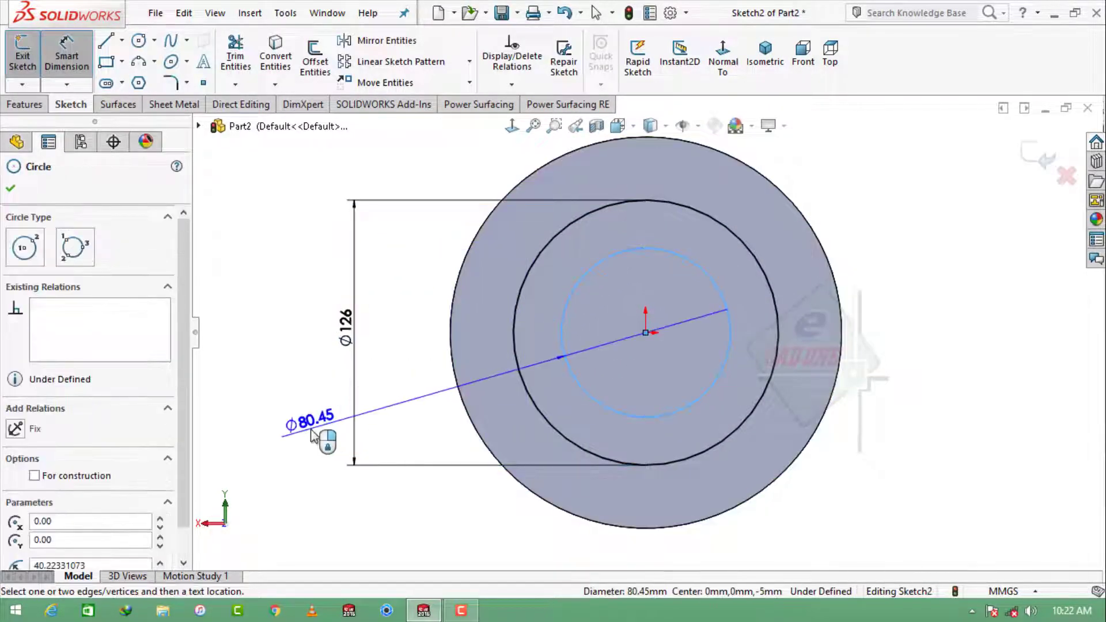
click(316, 439)
click(312, 436)
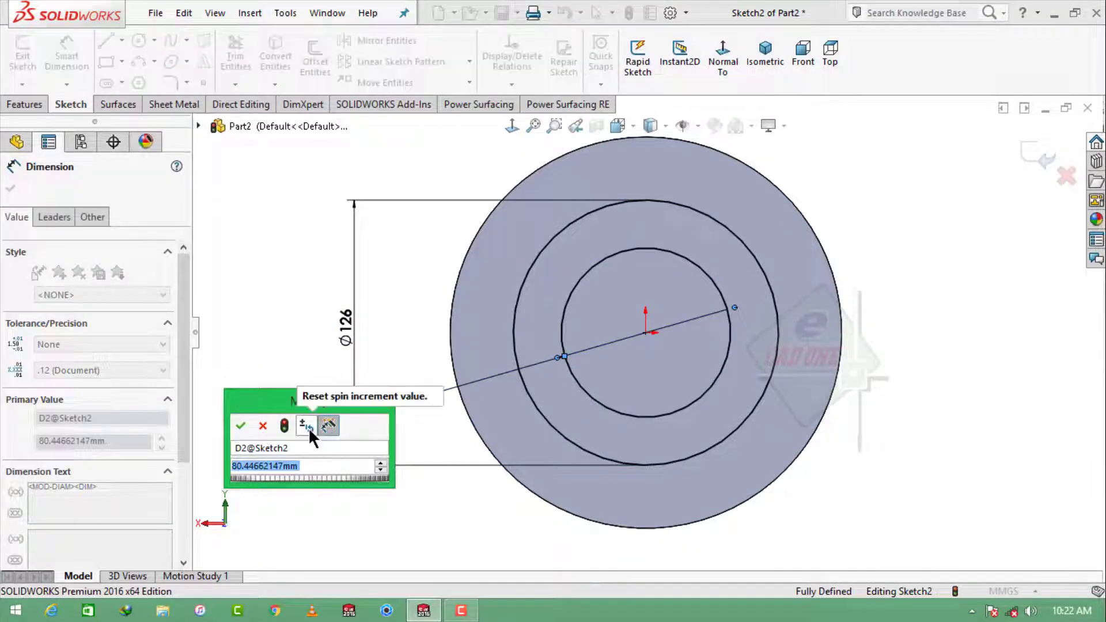
text(116.)
key(Return)
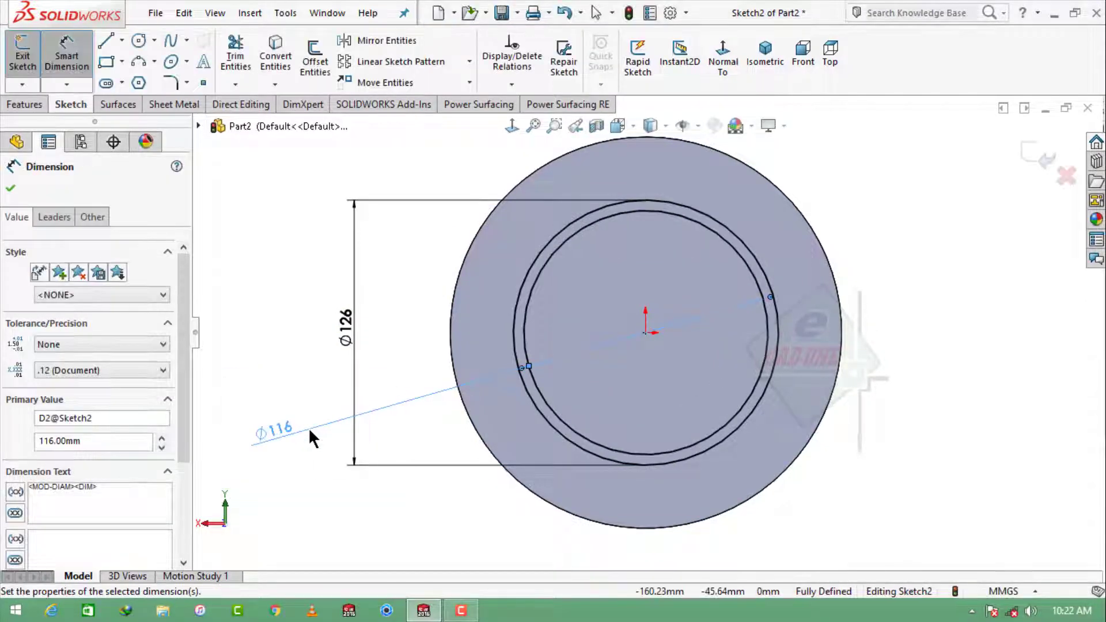
key(Escape)
click(28, 105)
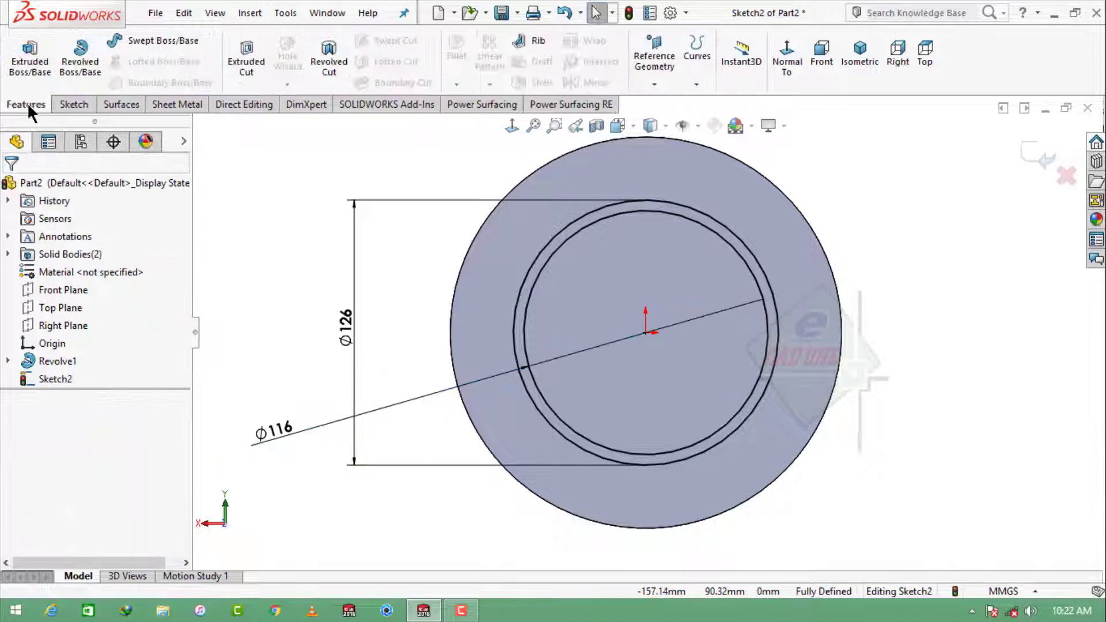
Extrude-cut the ring Through All and keep all resulting bodies.
click(236, 58)
click(102, 285)
click(60, 311)
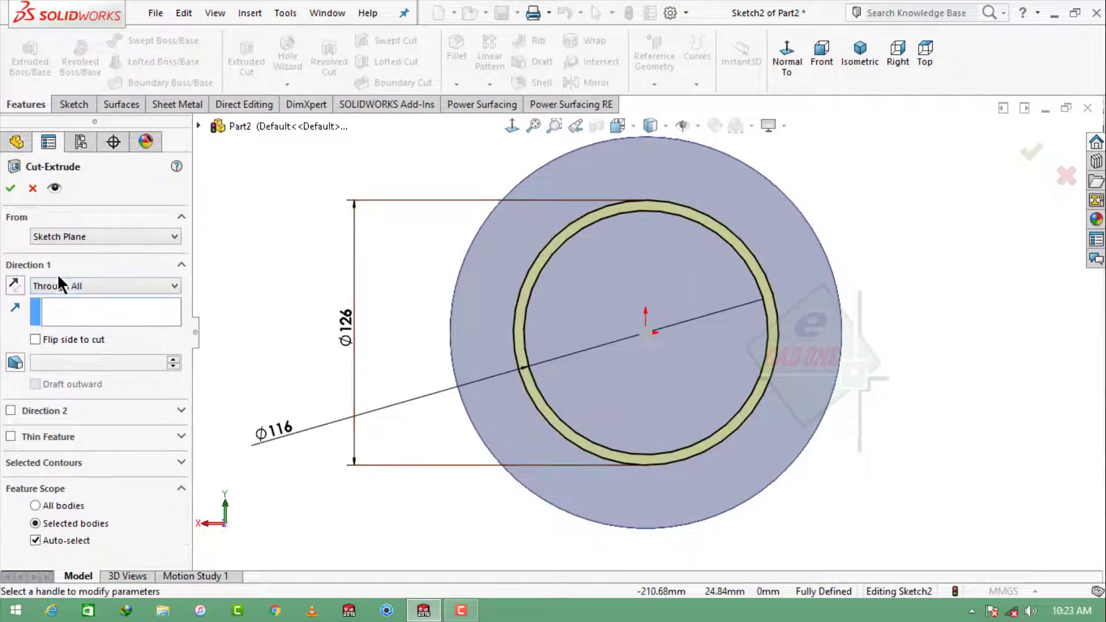
click(13, 184)
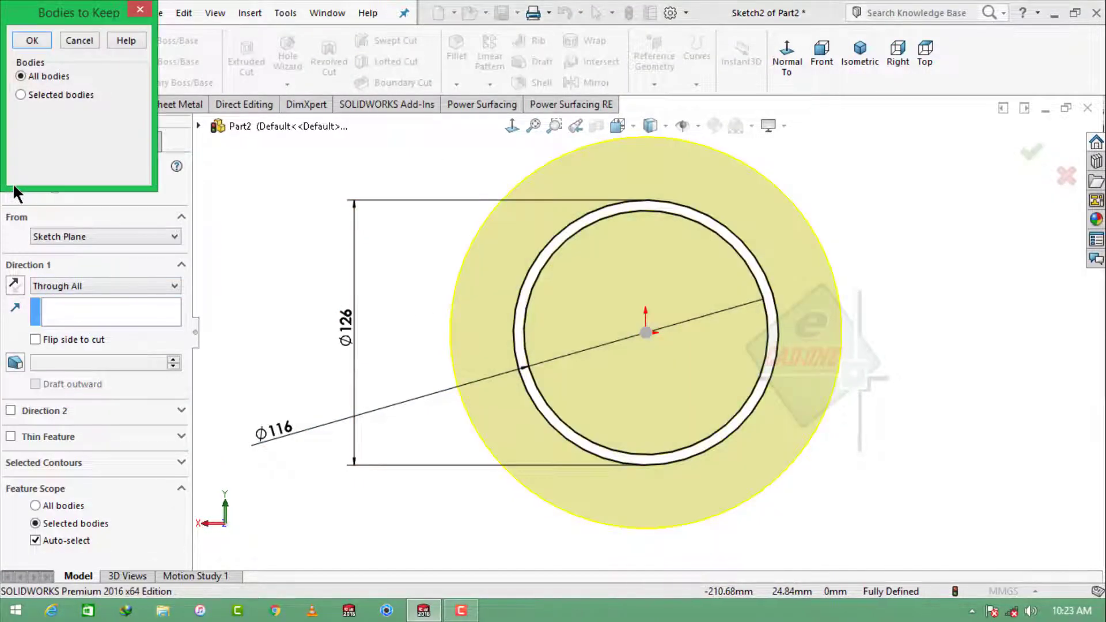
click(33, 41)
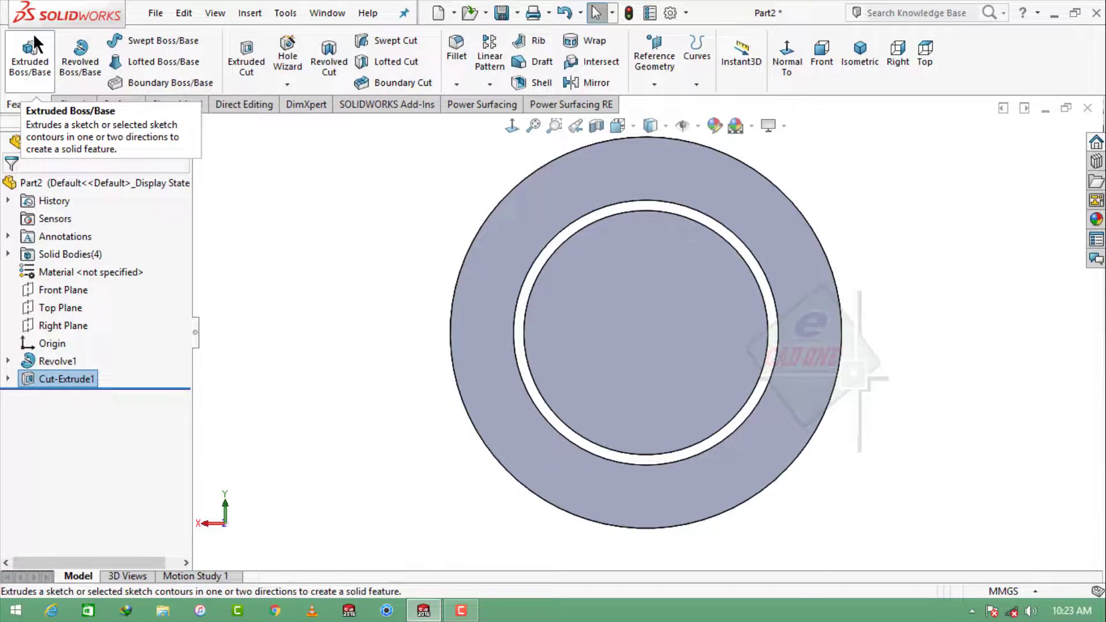
click(792, 244)
Start a sketch on the disc face with a vertical and an angled centerline meeting at the centre.
click(848, 189)
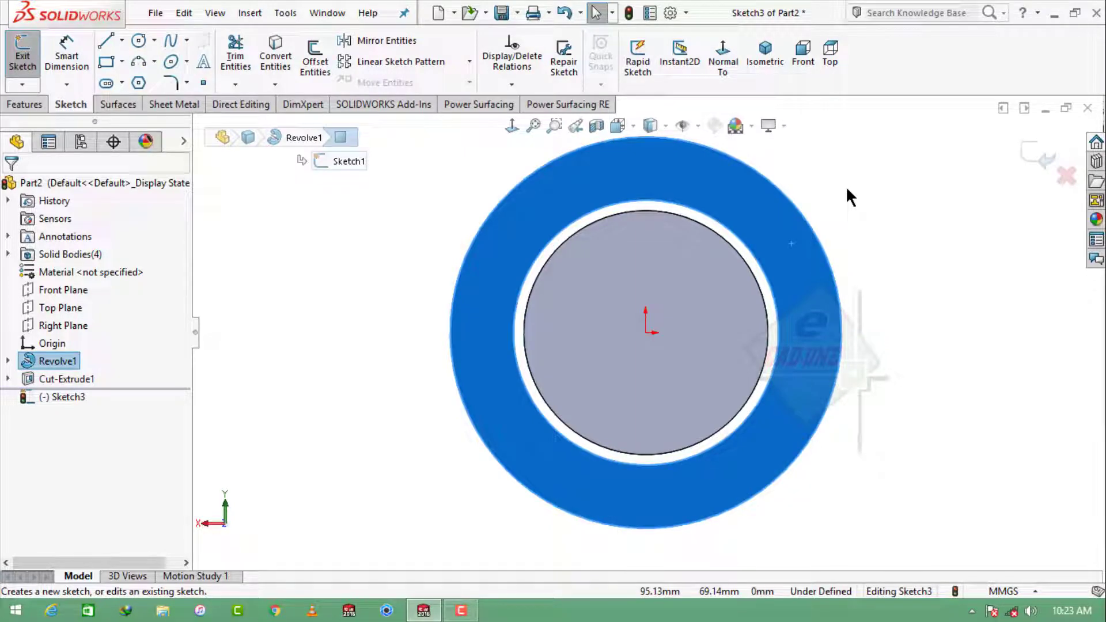
click(865, 199)
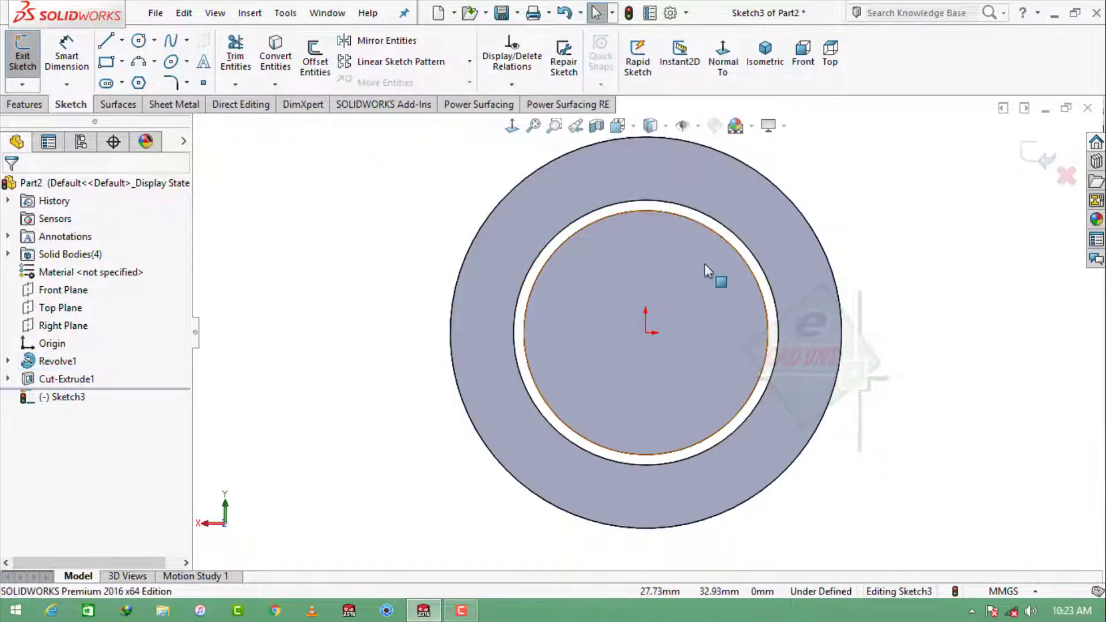
click(122, 41)
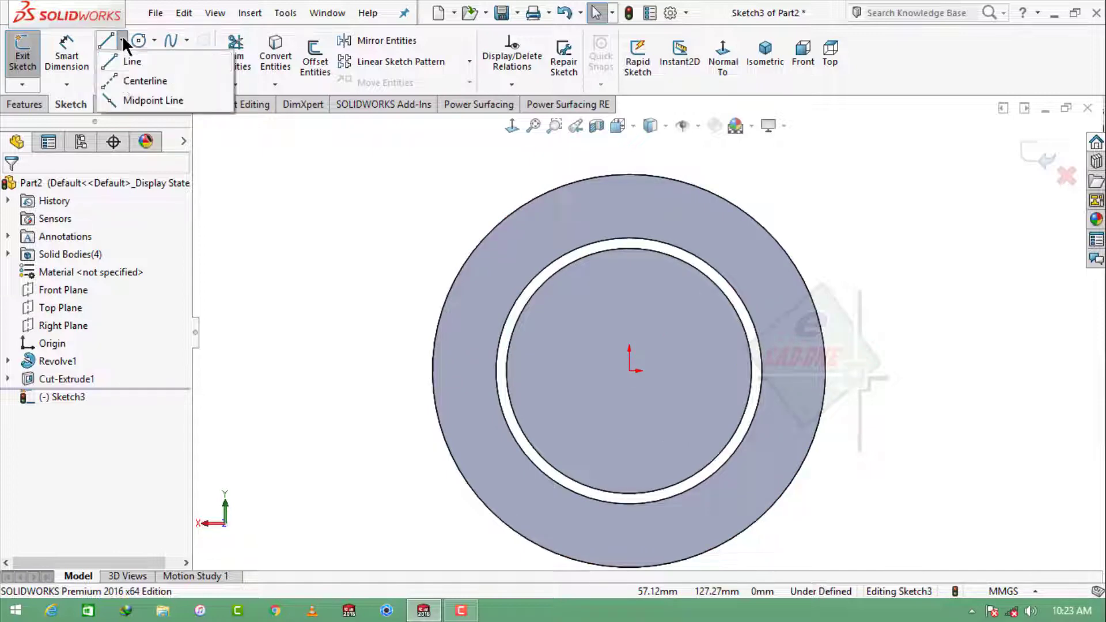
click(141, 80)
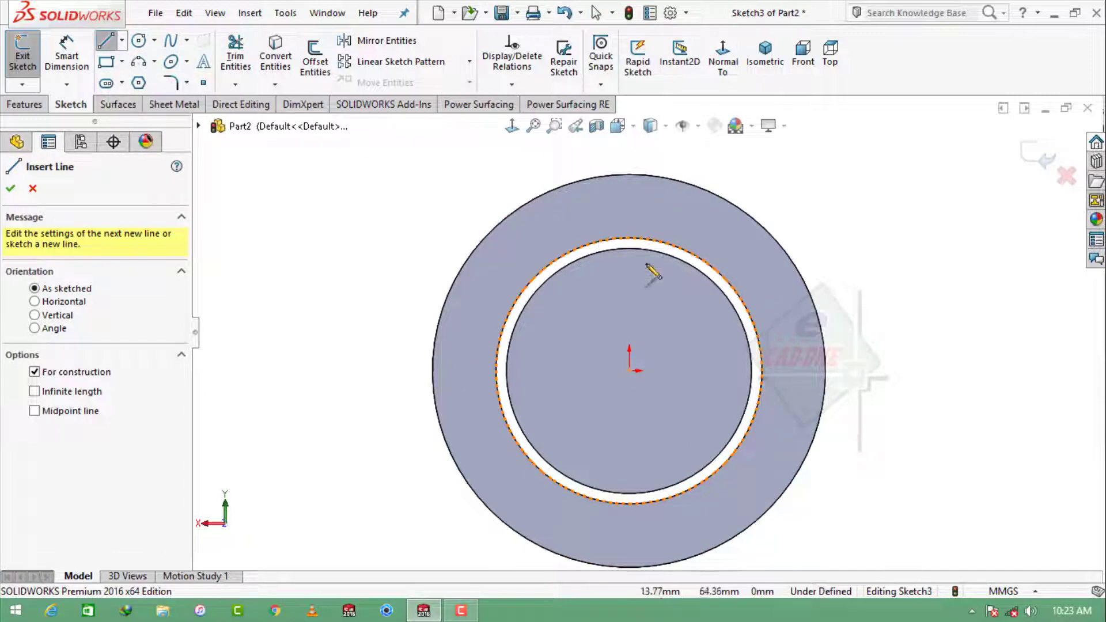
click(630, 177)
click(629, 371)
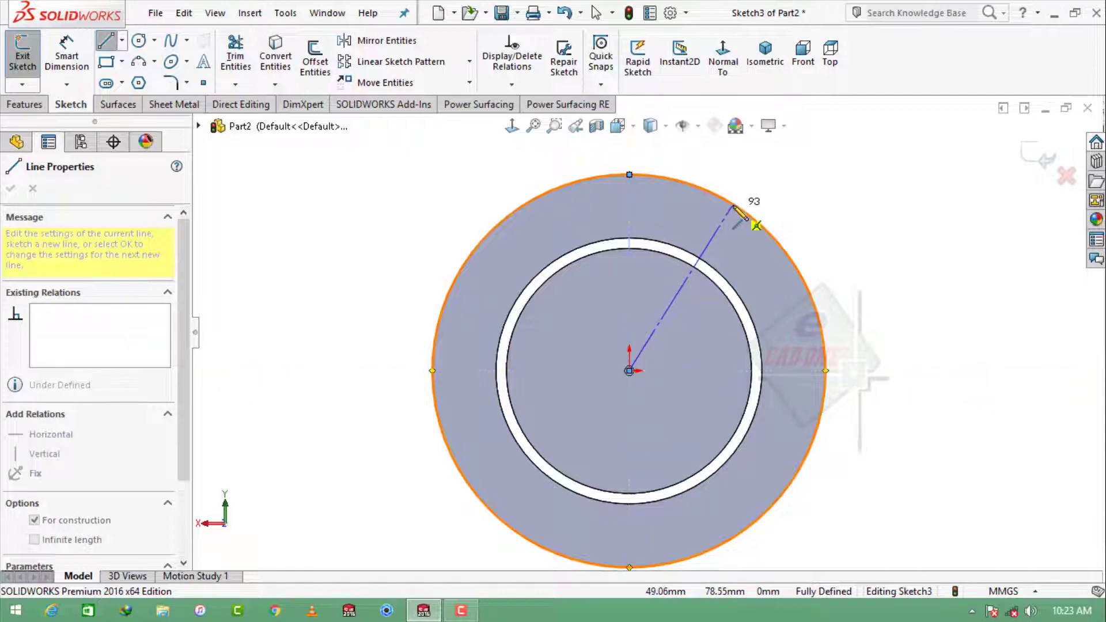
click(734, 206)
key(Escape)
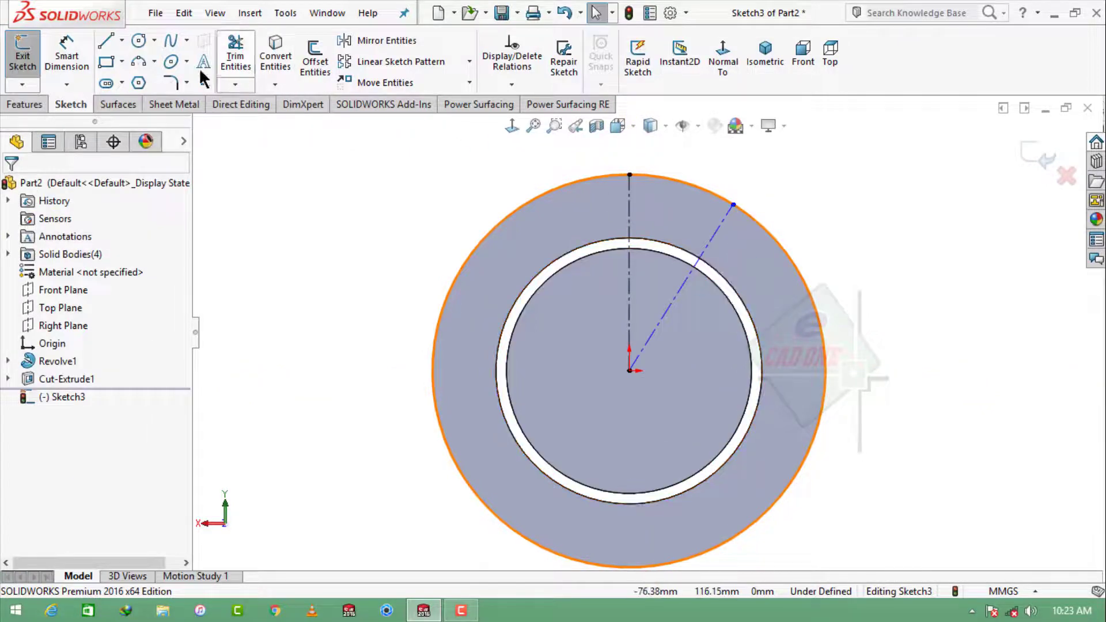
Add a Ø156 circle on the origin and convert it to construction geometry.
click(143, 40)
click(629, 371)
click(561, 219)
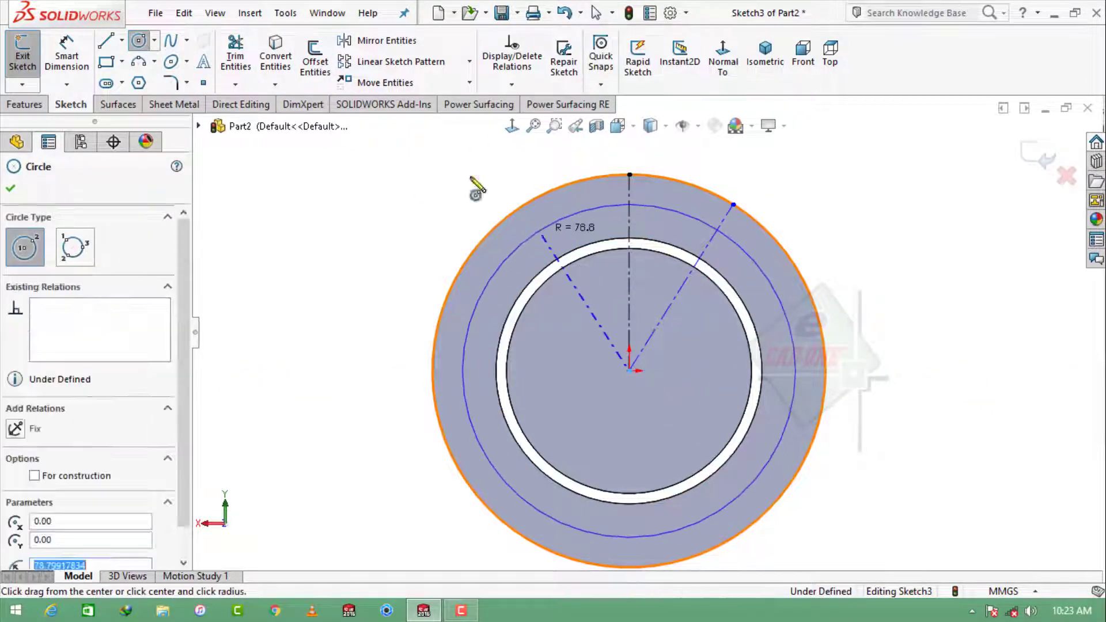
click(62, 62)
click(496, 277)
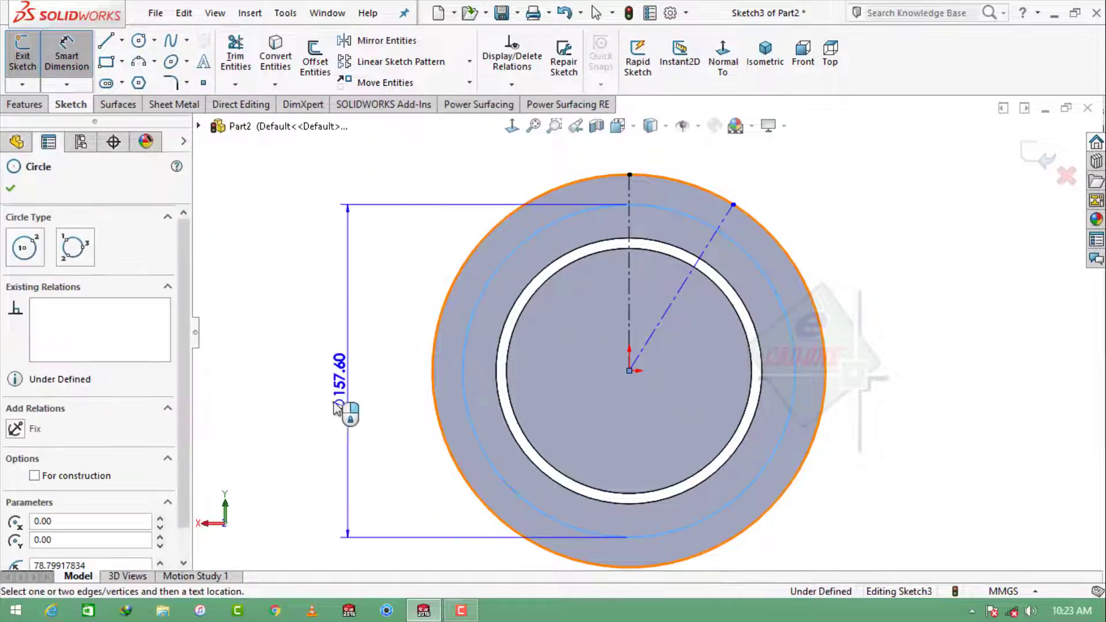
click(335, 403)
text(156)
key(Return)
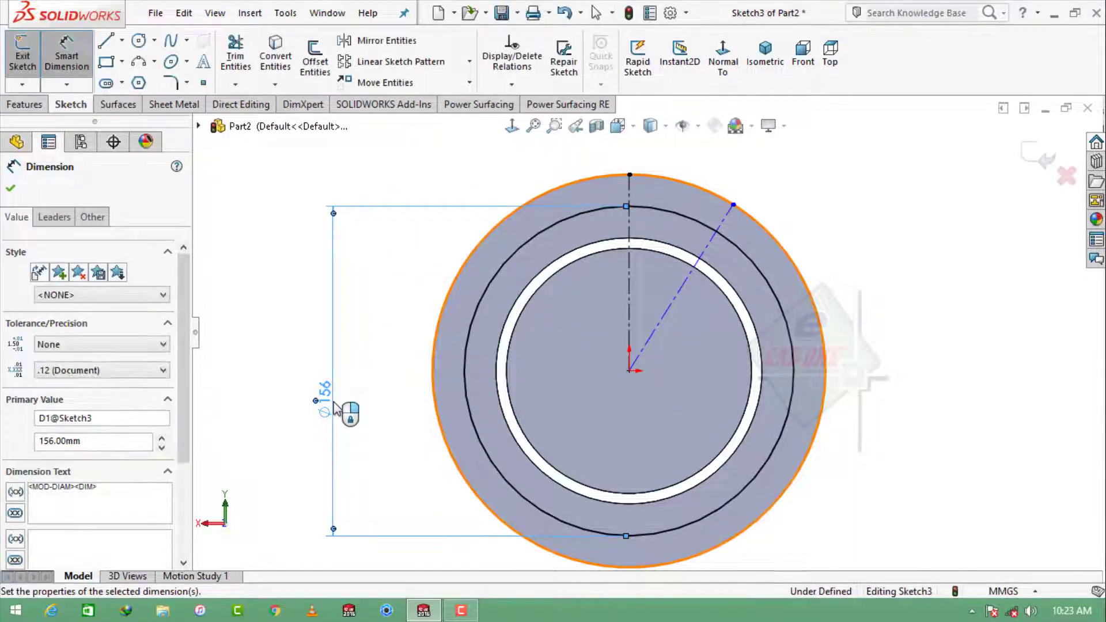
key(Escape)
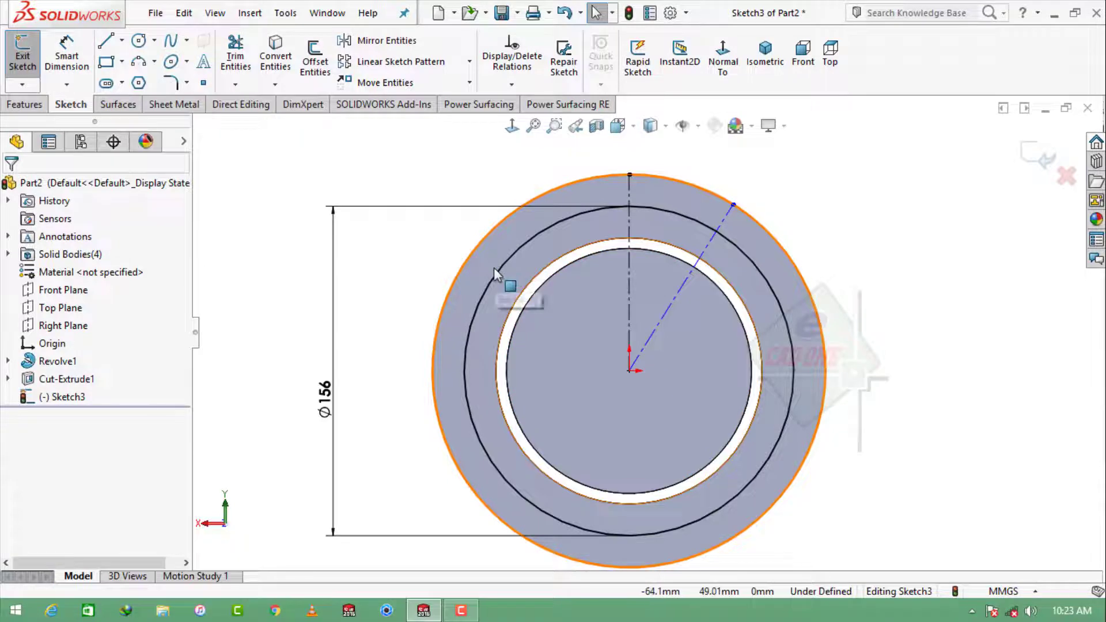
click(494, 269)
click(565, 223)
click(370, 275)
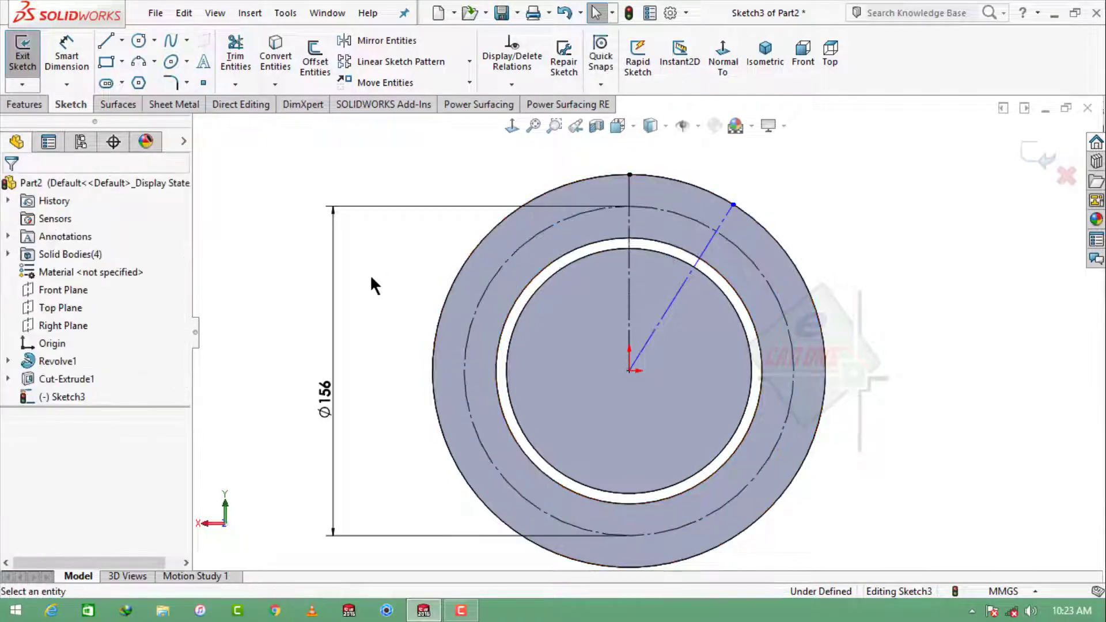
Dimension the angle between the two centerlines to 30°.
click(67, 56)
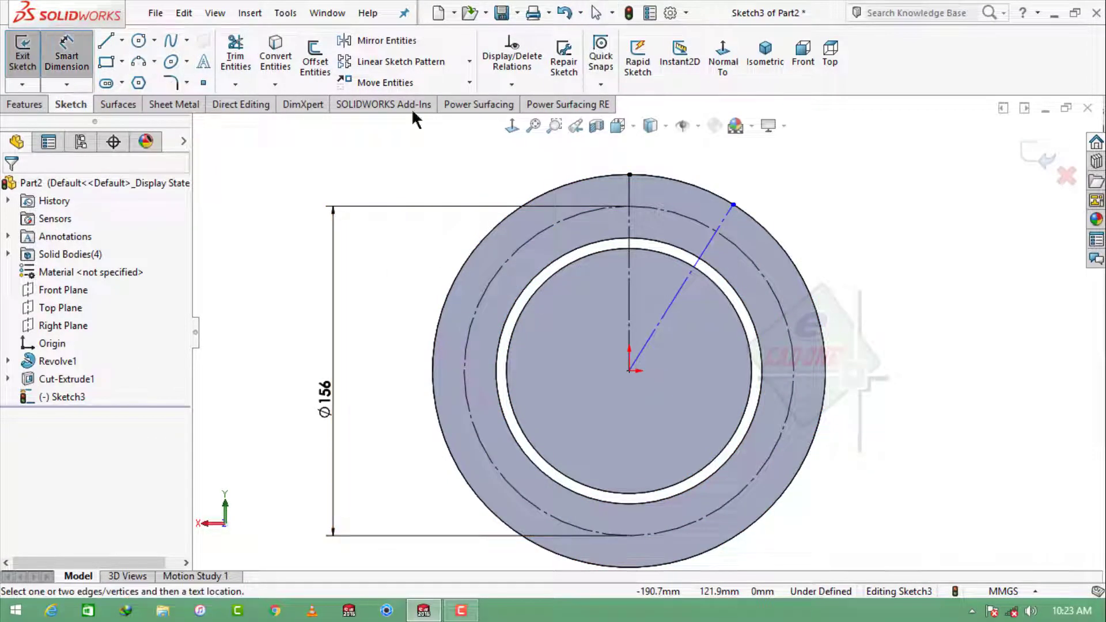
click(706, 248)
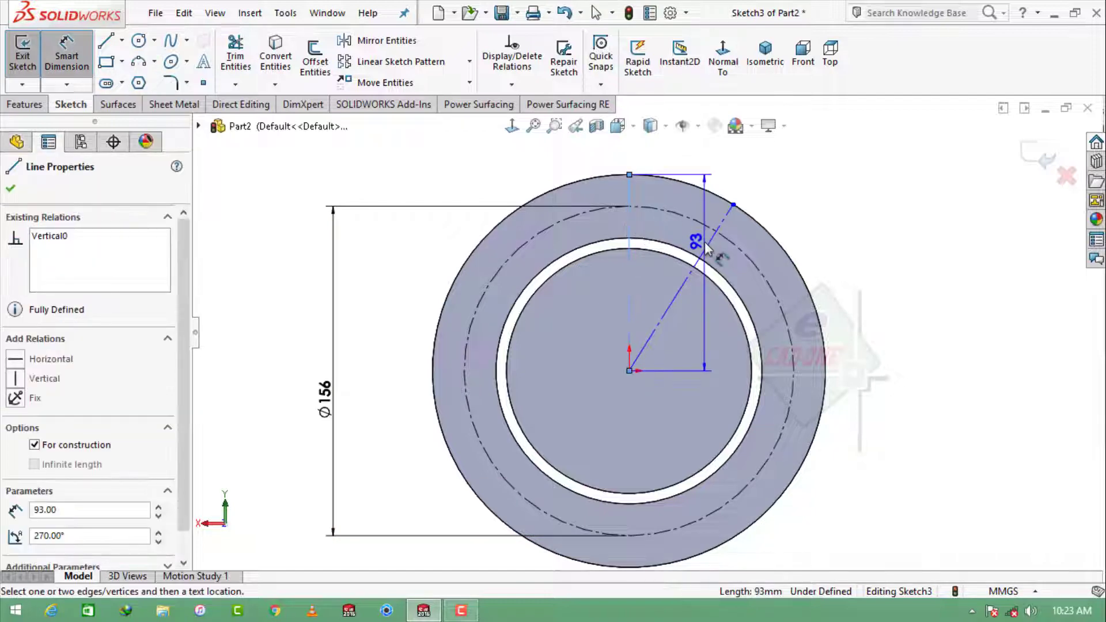
click(705, 248)
click(703, 167)
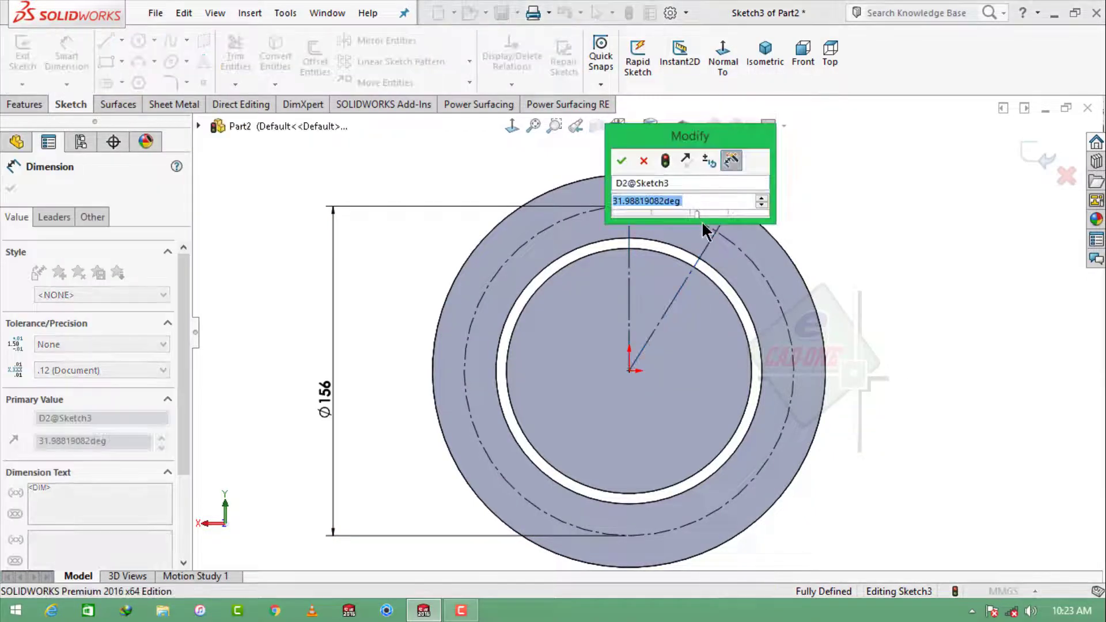
text(30)
key(Return)
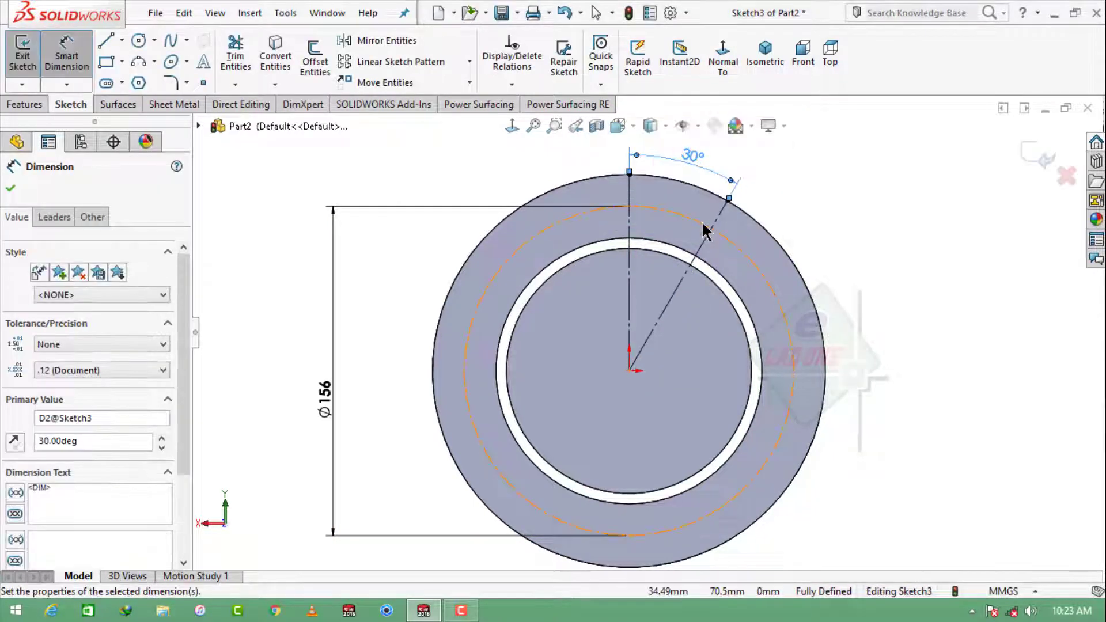
key(Escape)
click(235, 55)
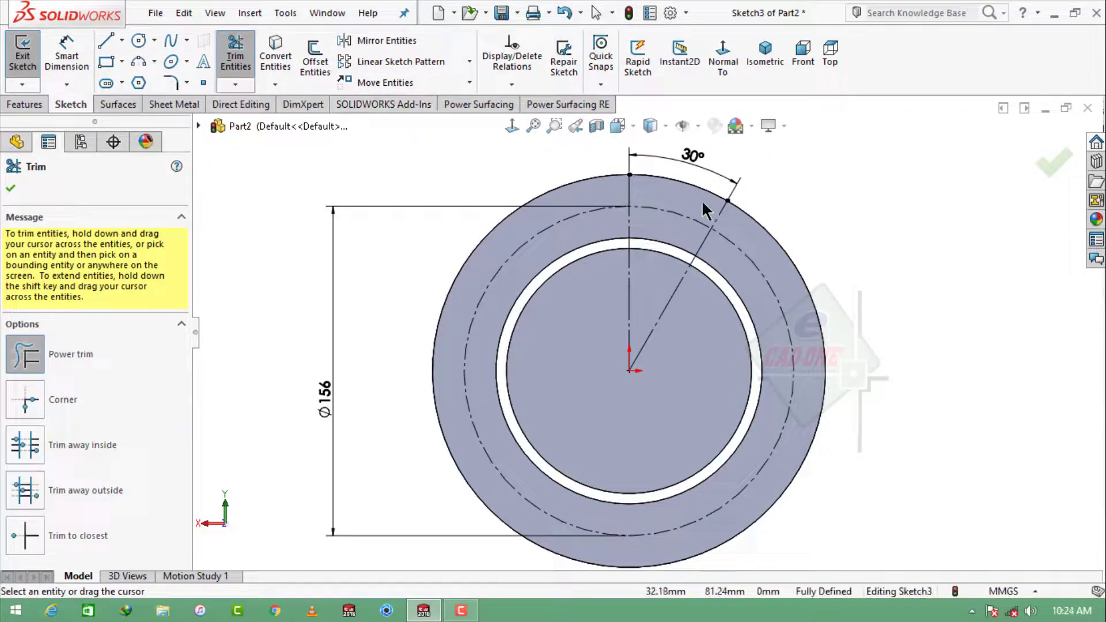
key(Escape)
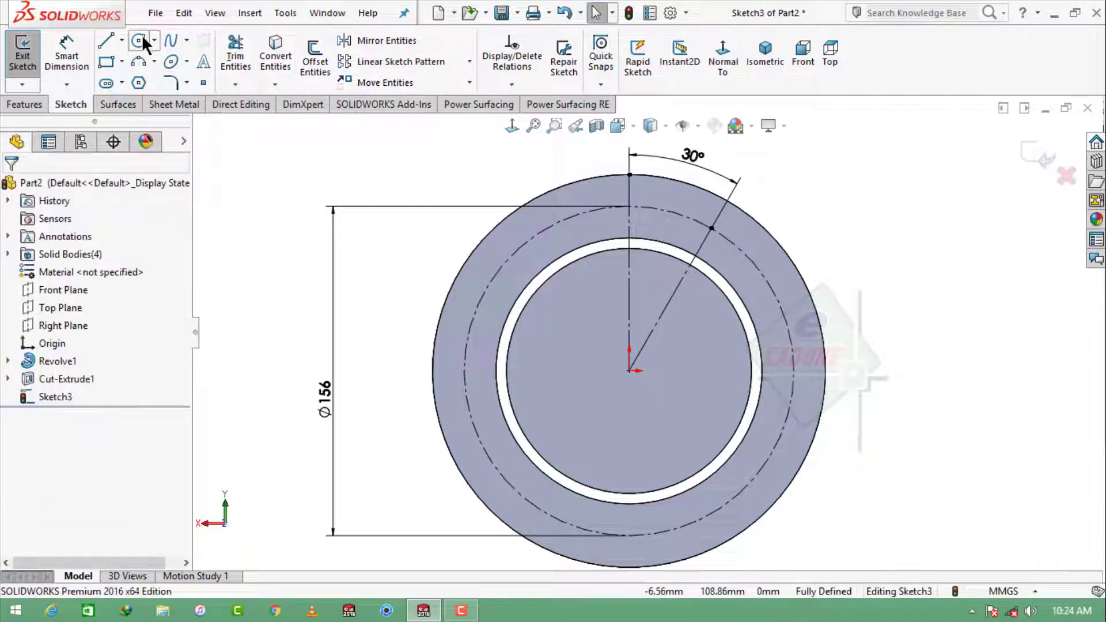
Draw two small hole circles on the Ø156 circle, plus a centerline from the second one to the origin.
click(139, 41)
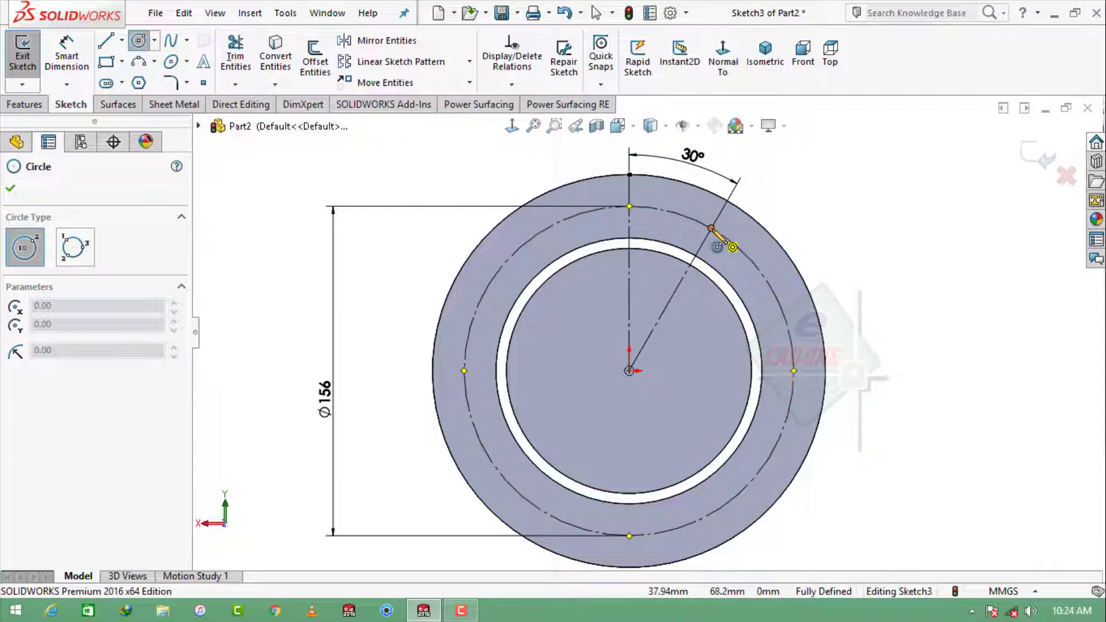
click(712, 228)
click(722, 244)
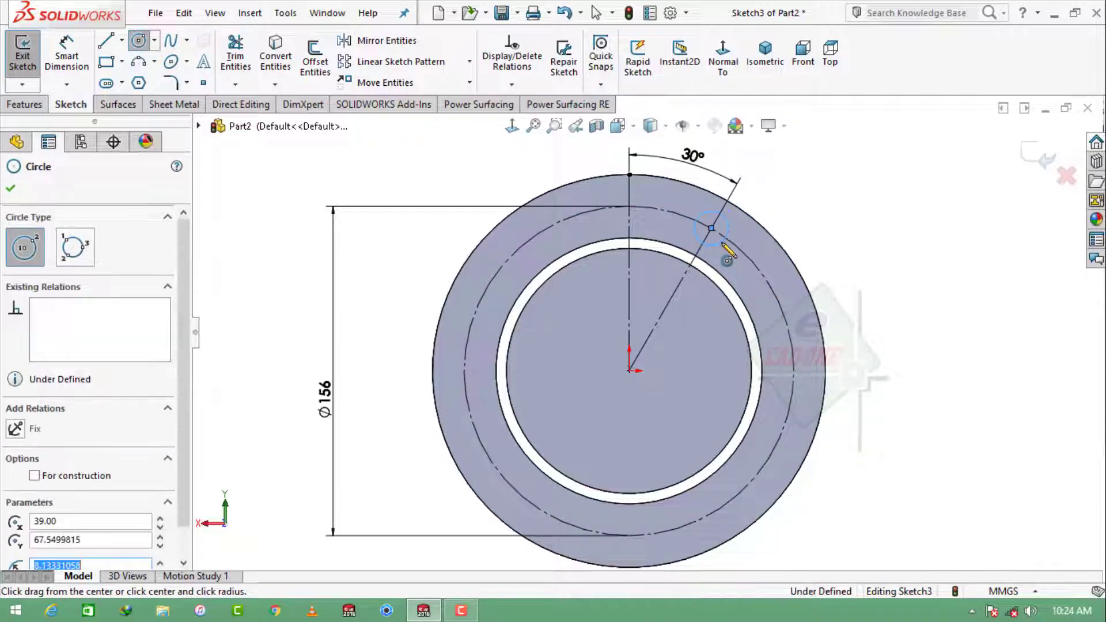
click(664, 209)
key(Escape)
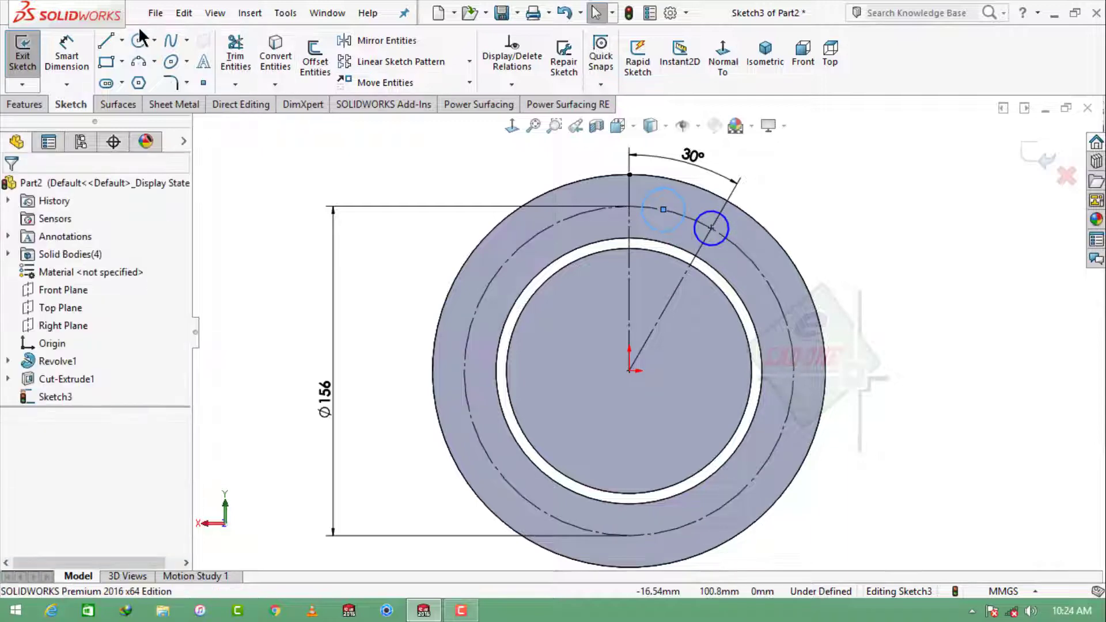
click(123, 39)
click(144, 80)
click(663, 209)
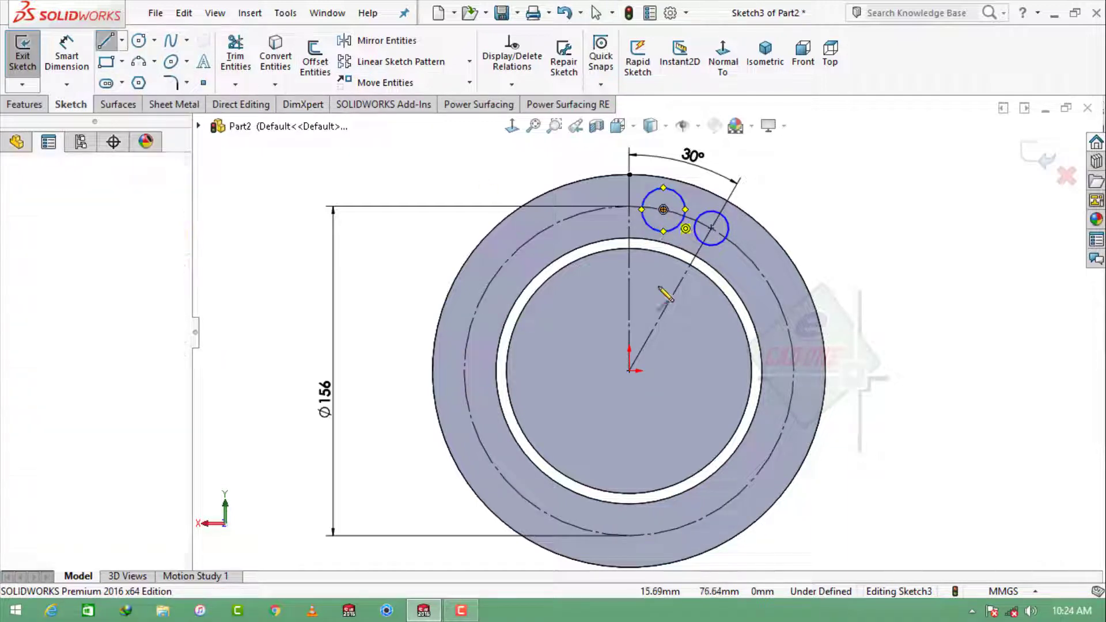
click(629, 369)
key(Escape)
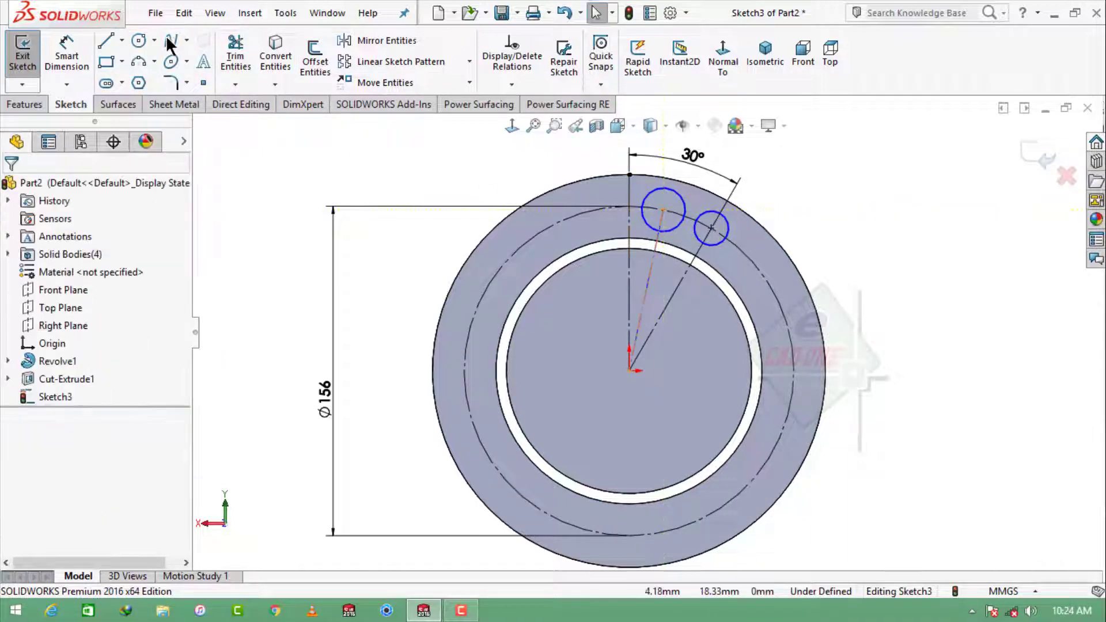
Dimension one hole circle to Ø9 and make both hole circles equal.
click(75, 48)
click(729, 233)
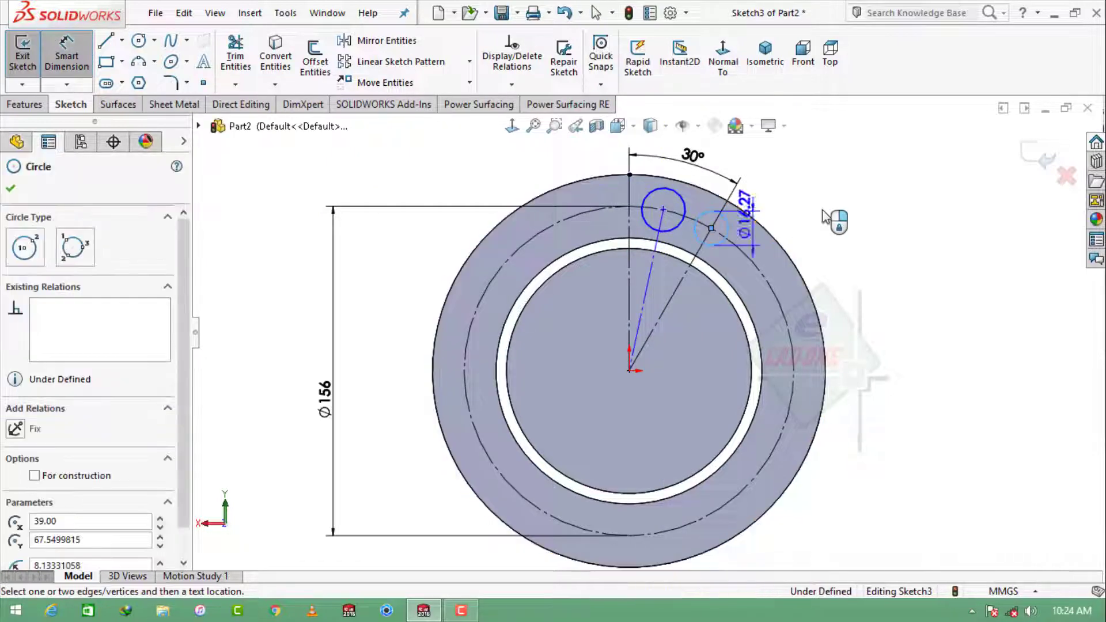
click(854, 213)
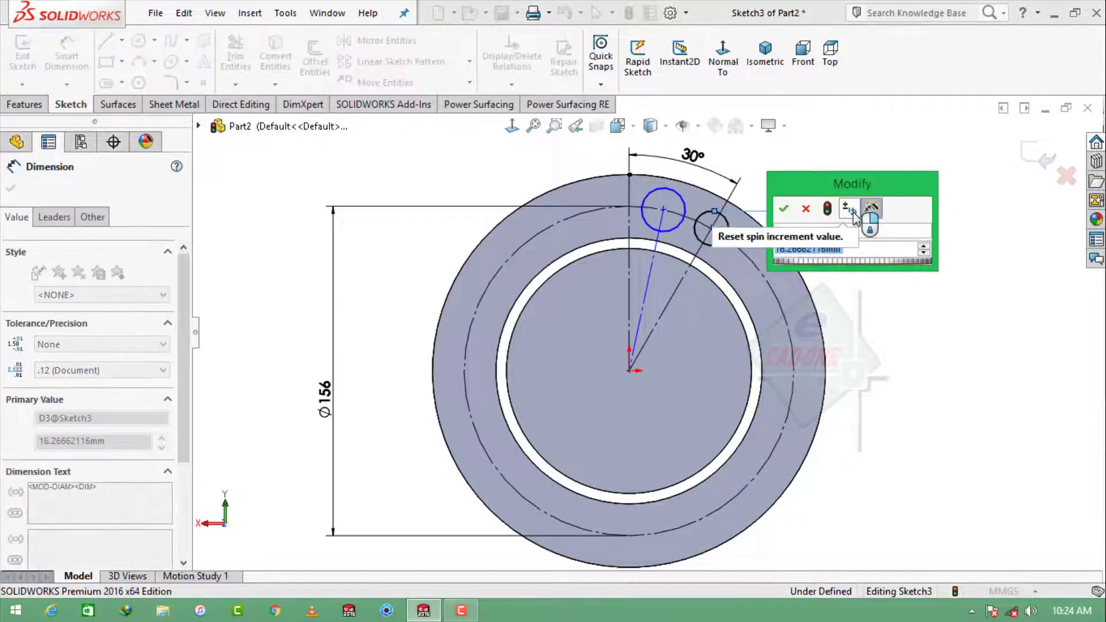
text(9)
key(Return)
key(Escape)
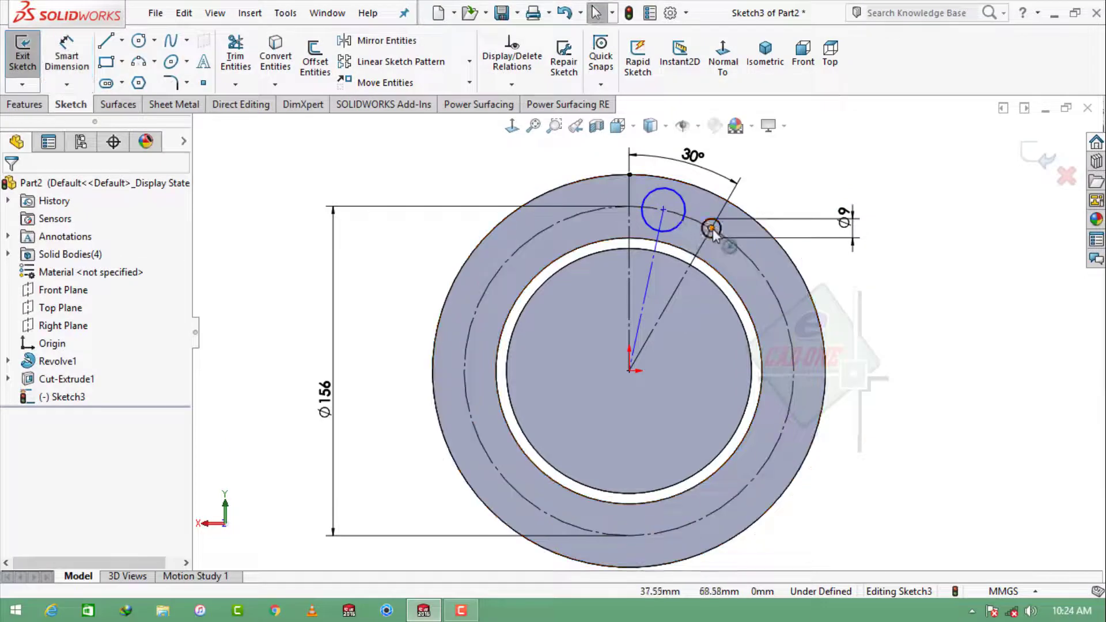
click(703, 224)
ctrl+click(713, 187)
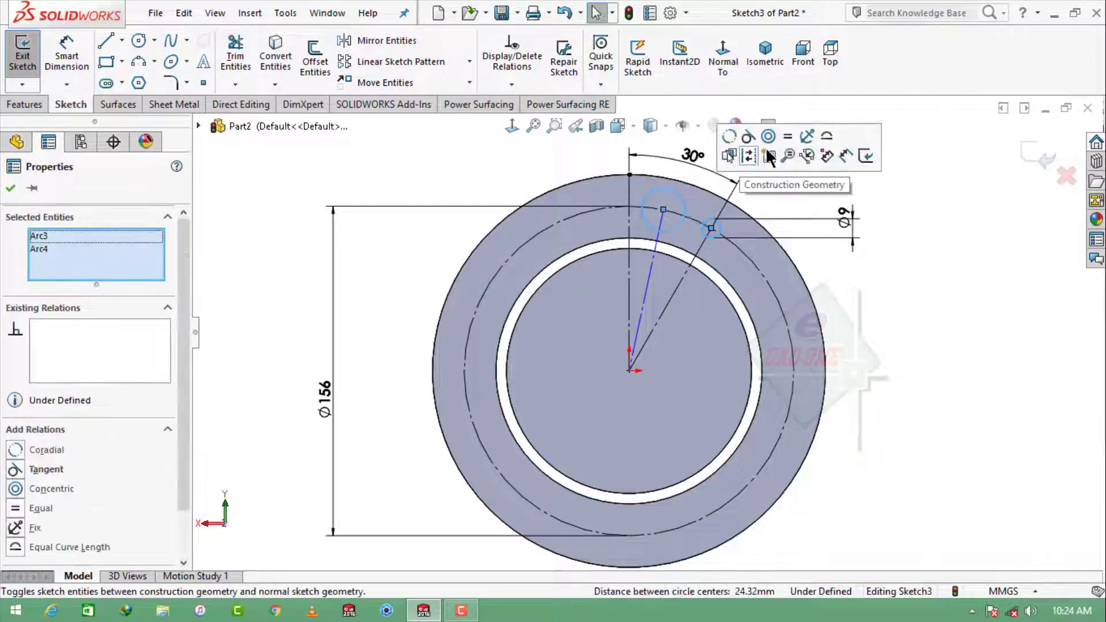
click(787, 136)
click(861, 279)
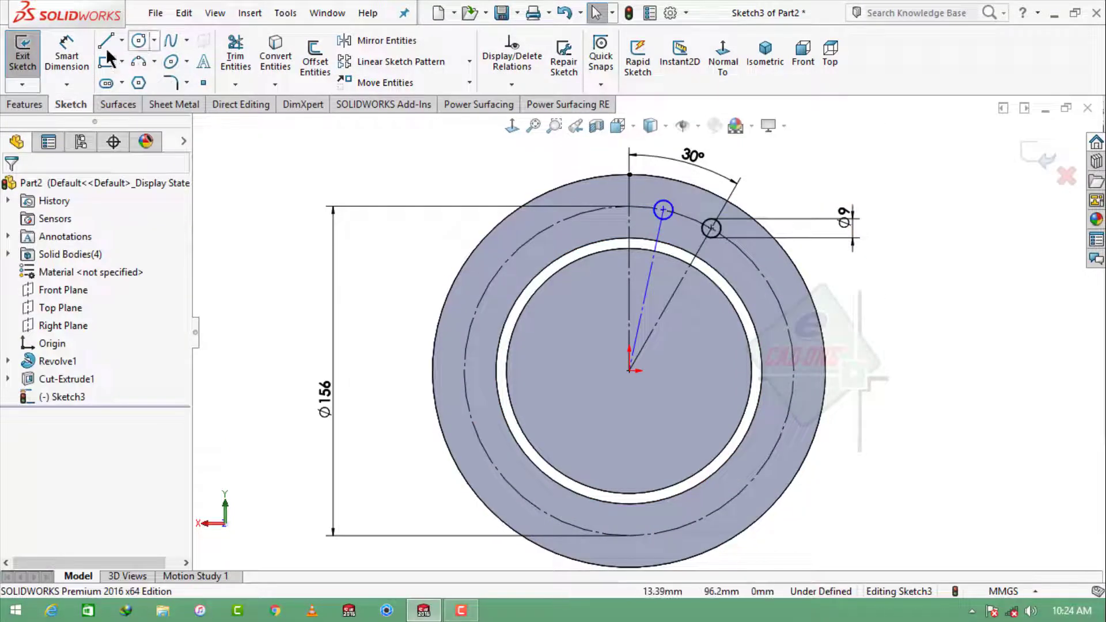
Set the angle between the second hole's centerline and the 30° line to 13°.
click(66, 56)
click(656, 244)
click(696, 249)
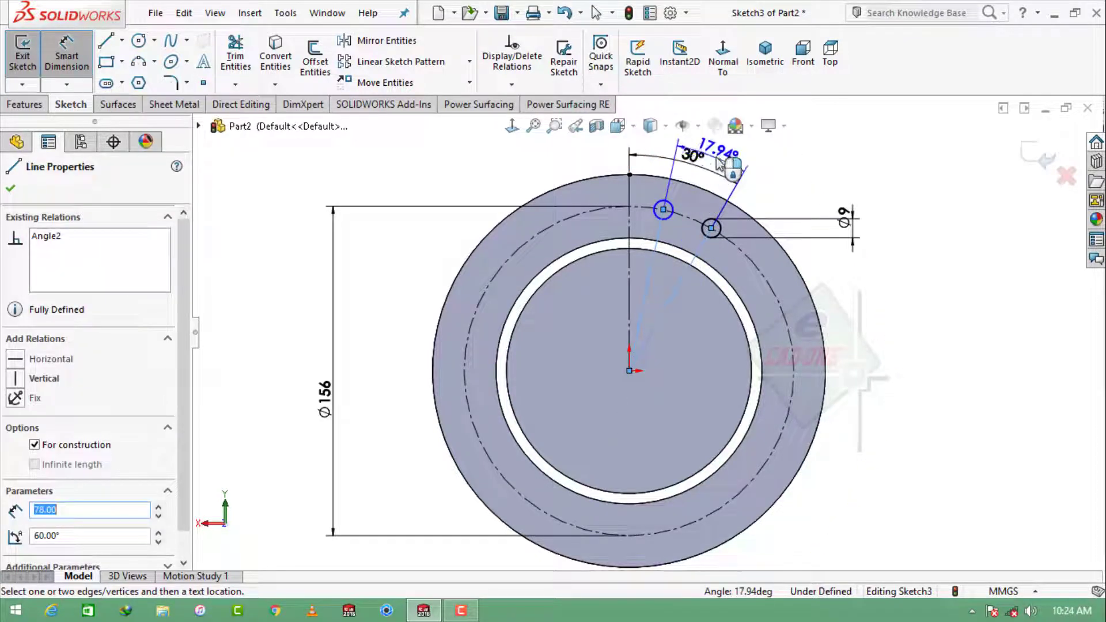
click(724, 160)
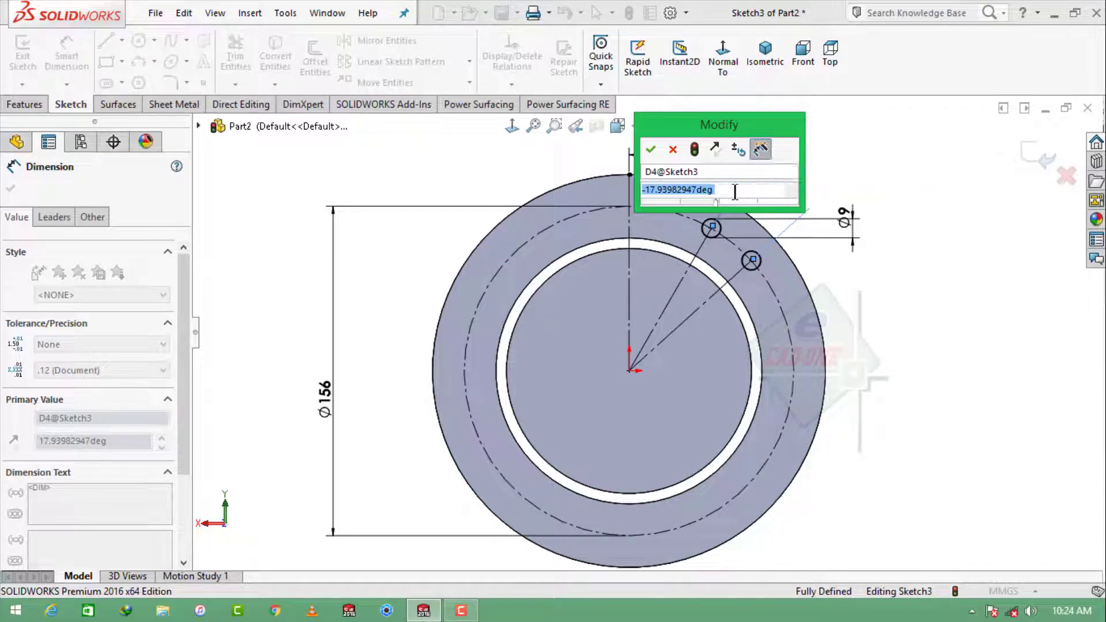
text(13)
key(Return)
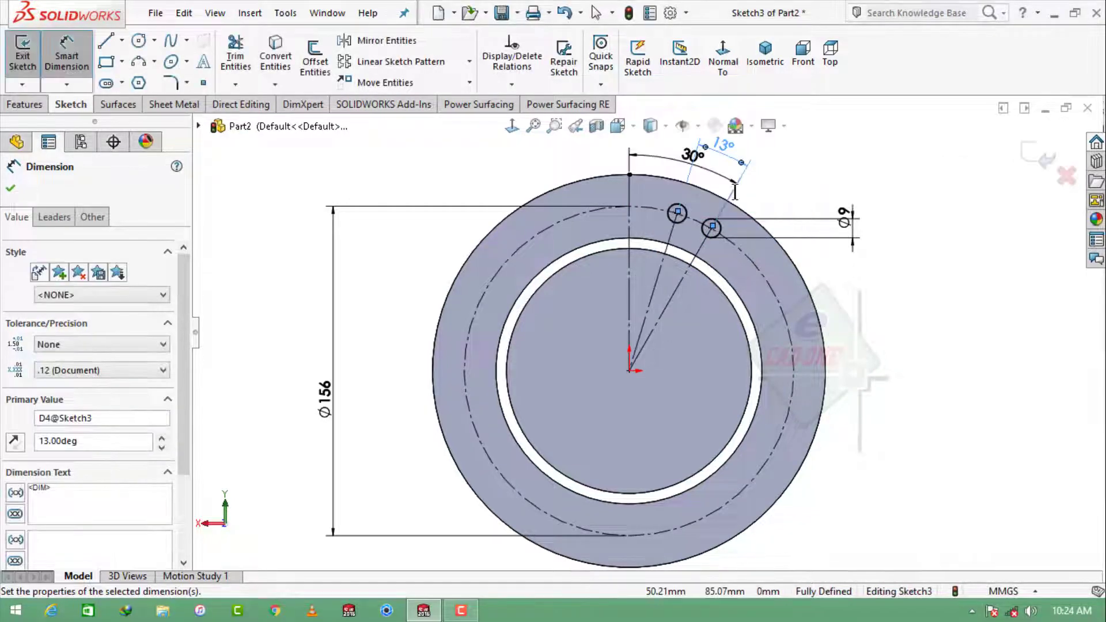
key(Escape)
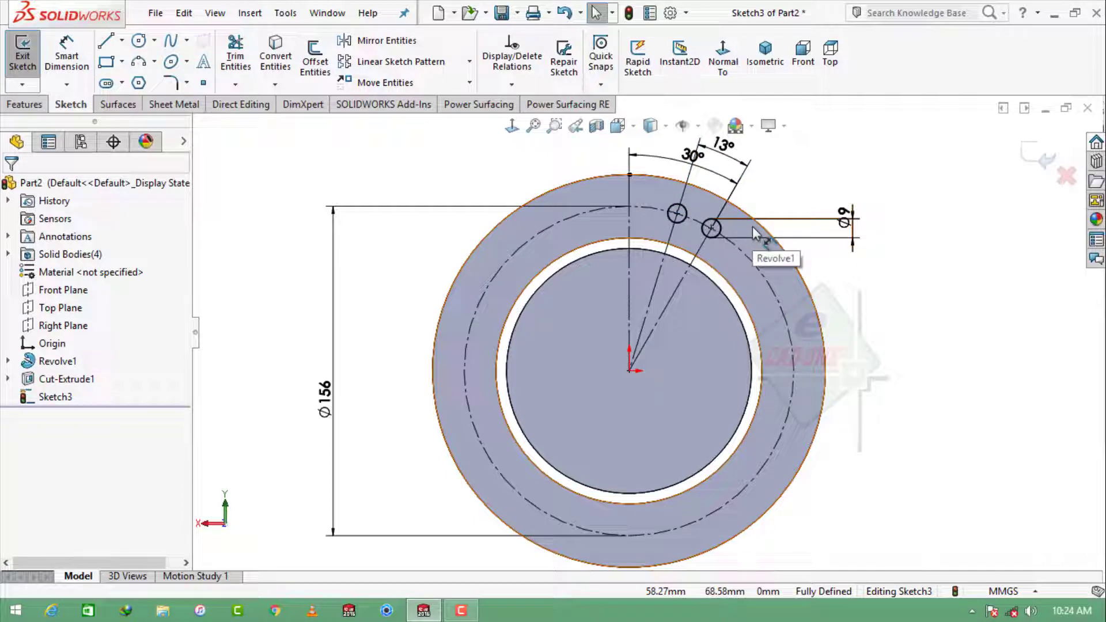
Circular-pattern both hole circles around the origin to give 18 holes on the Ø156 circle.
scroll(754, 234, up, 3)
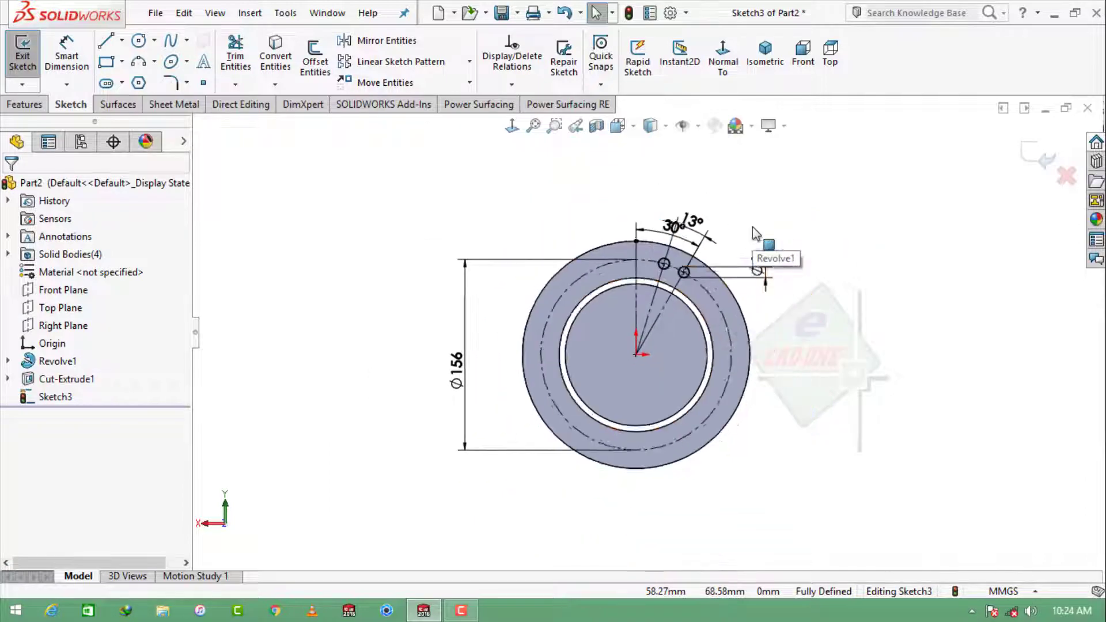
click(469, 61)
click(410, 102)
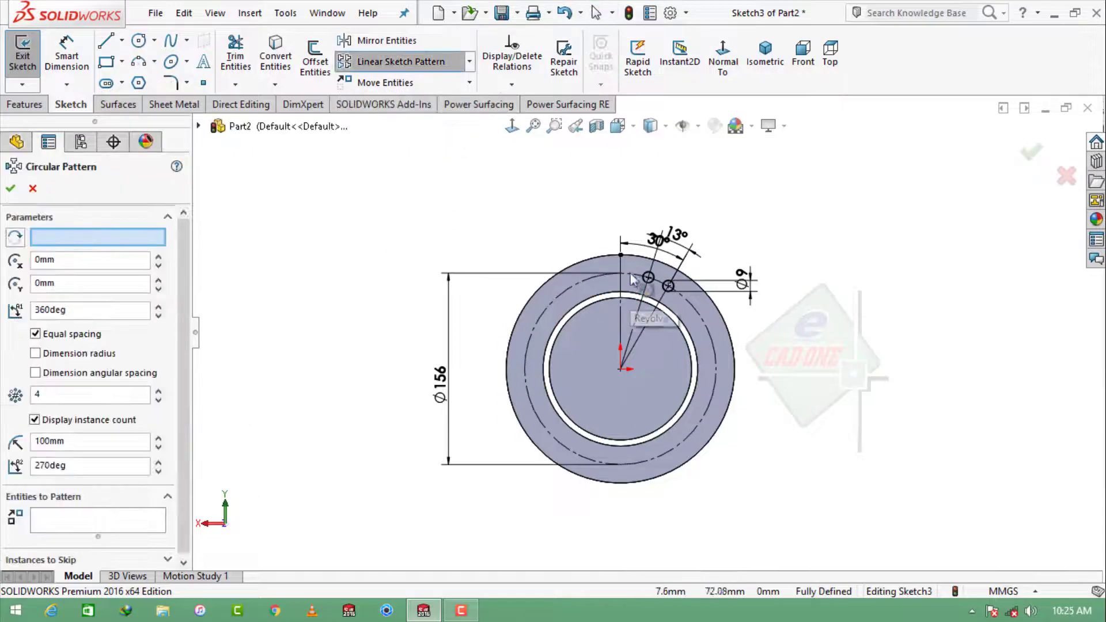
scroll(662, 282, down, 2)
scroll(662, 282, down, 2)
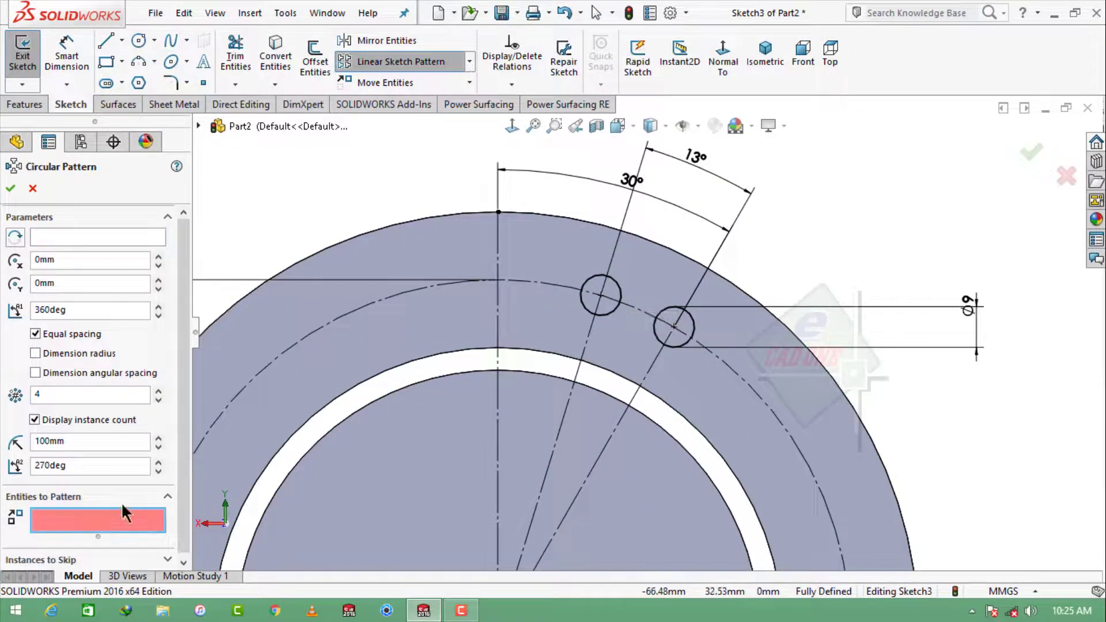
click(625, 294)
click(660, 316)
text(9)
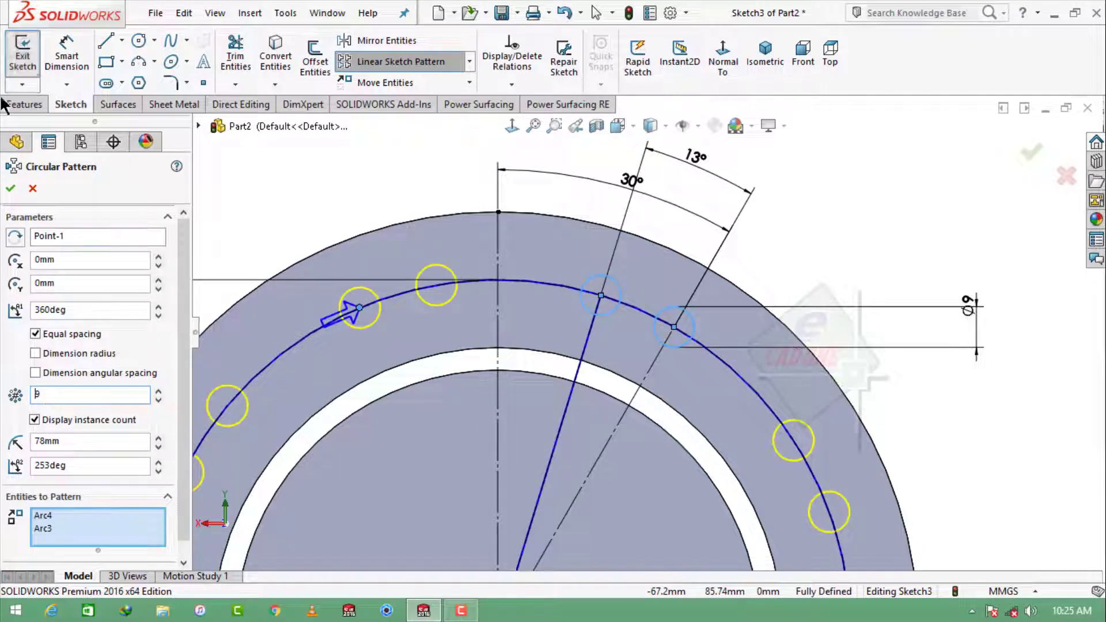
click(10, 188)
key(f)
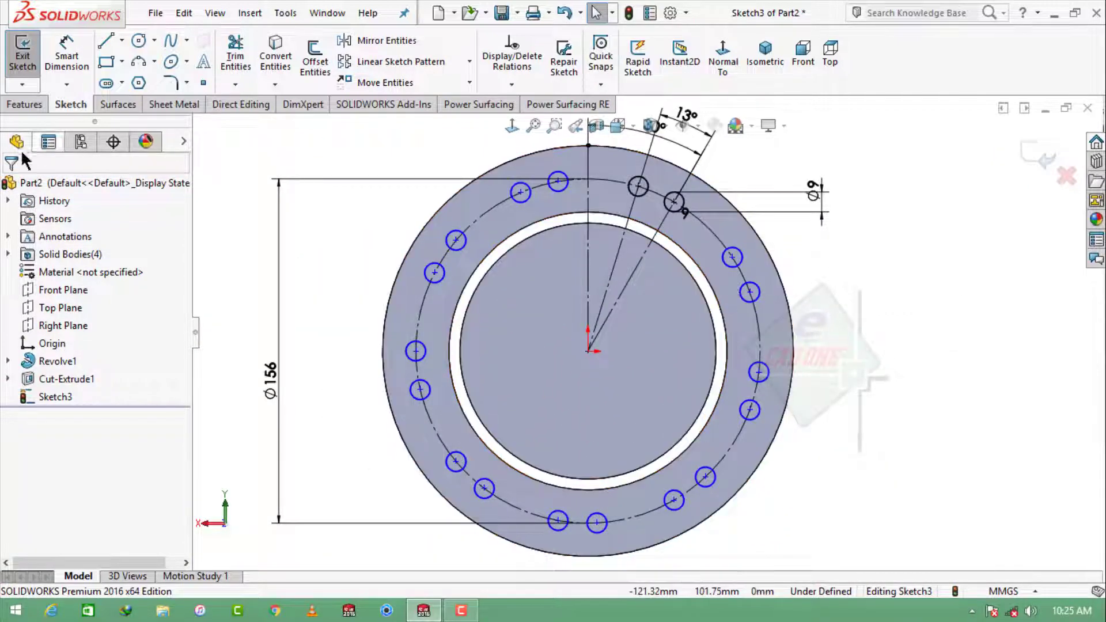
Extrude-cut the hole sketch Through All to create all 18 bolt holes as Cut-Extrude2.
click(25, 107)
click(248, 64)
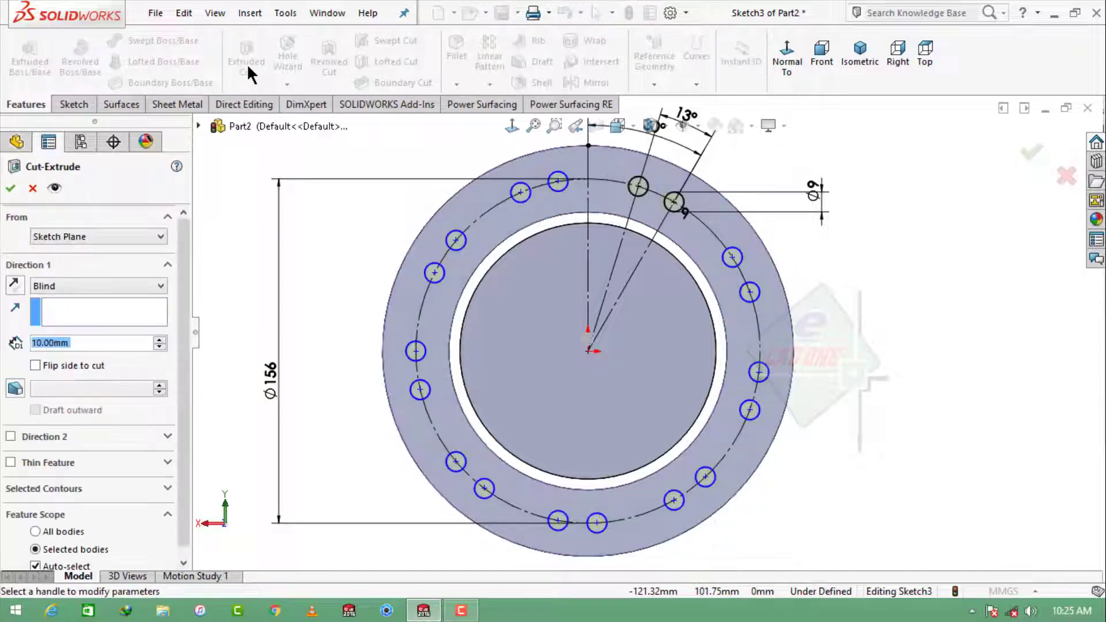
click(71, 287)
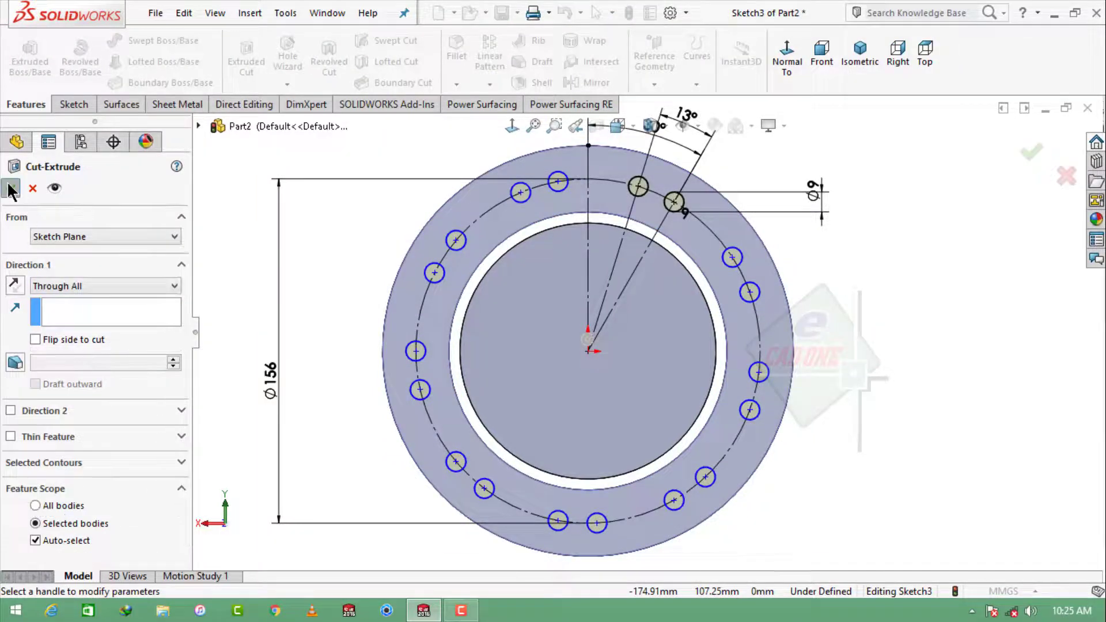
click(10, 188)
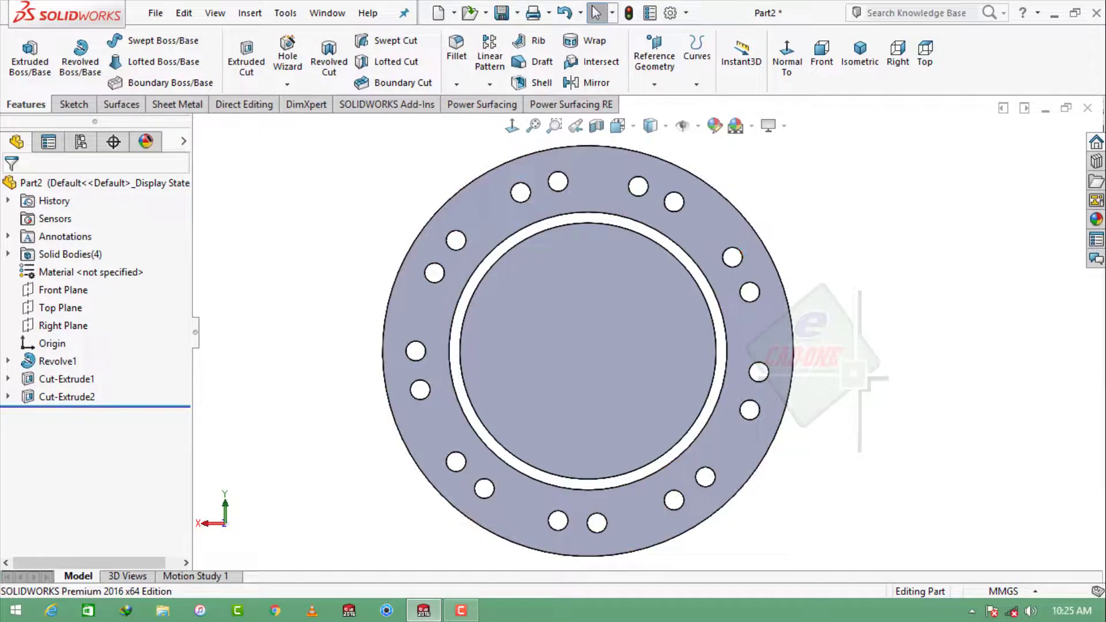
Start a new sketch on the Front Plane and view it face-on.
click(73, 105)
click(154, 40)
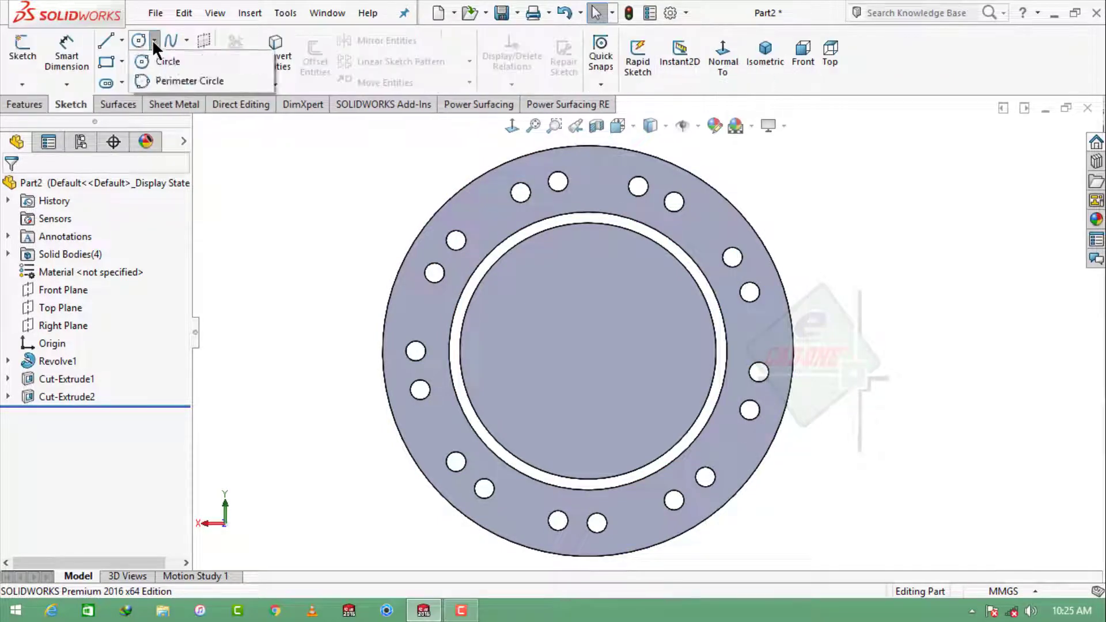
click(155, 61)
key(Escape)
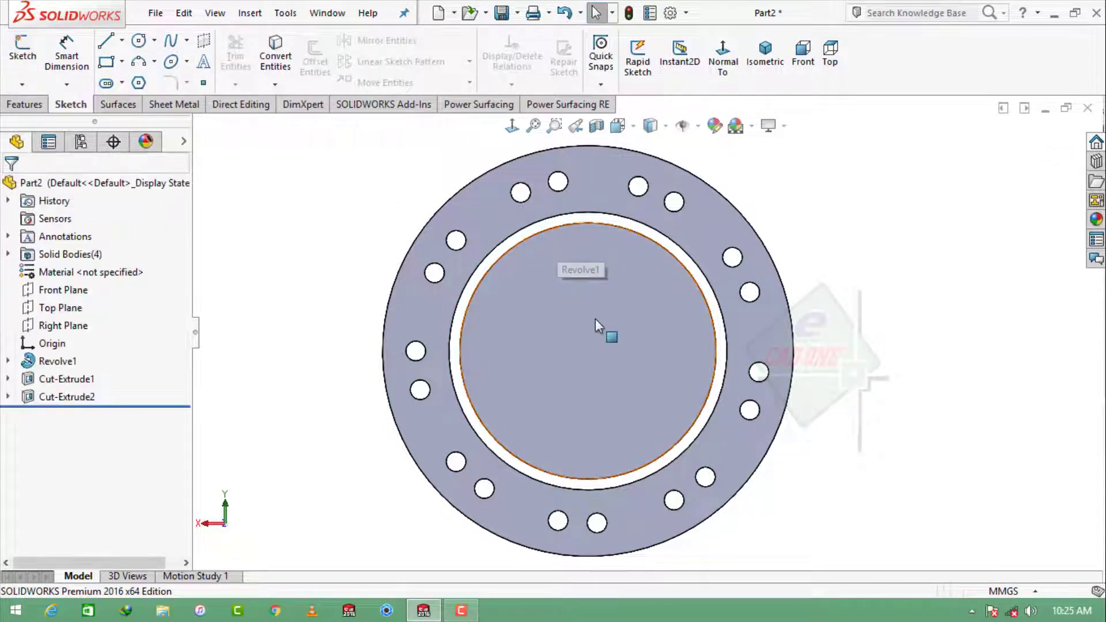
click(611, 325)
click(833, 306)
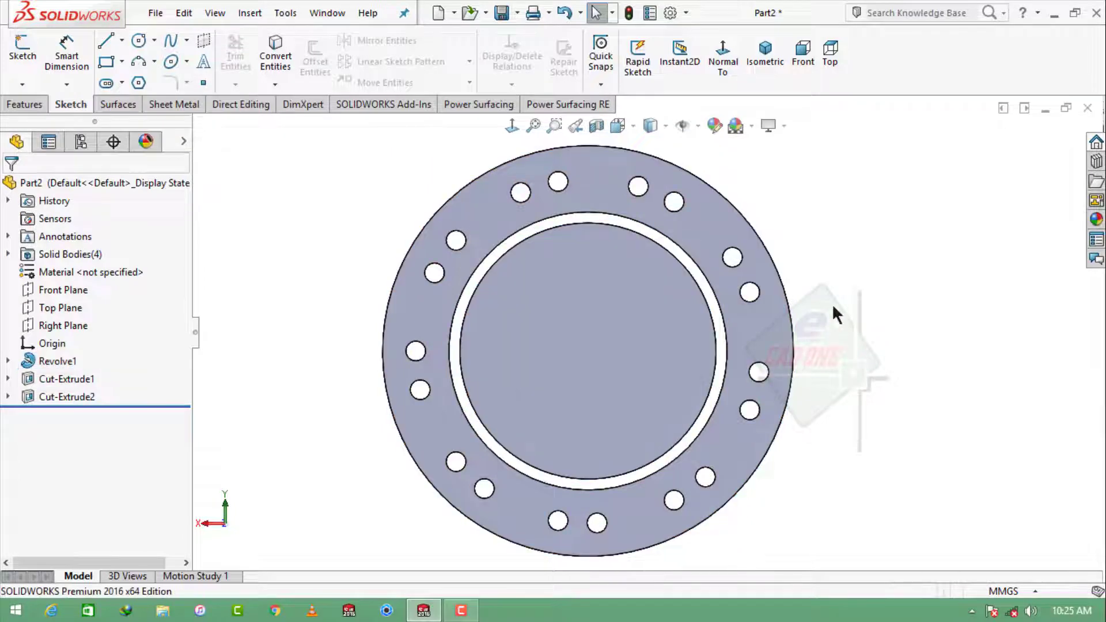
click(766, 58)
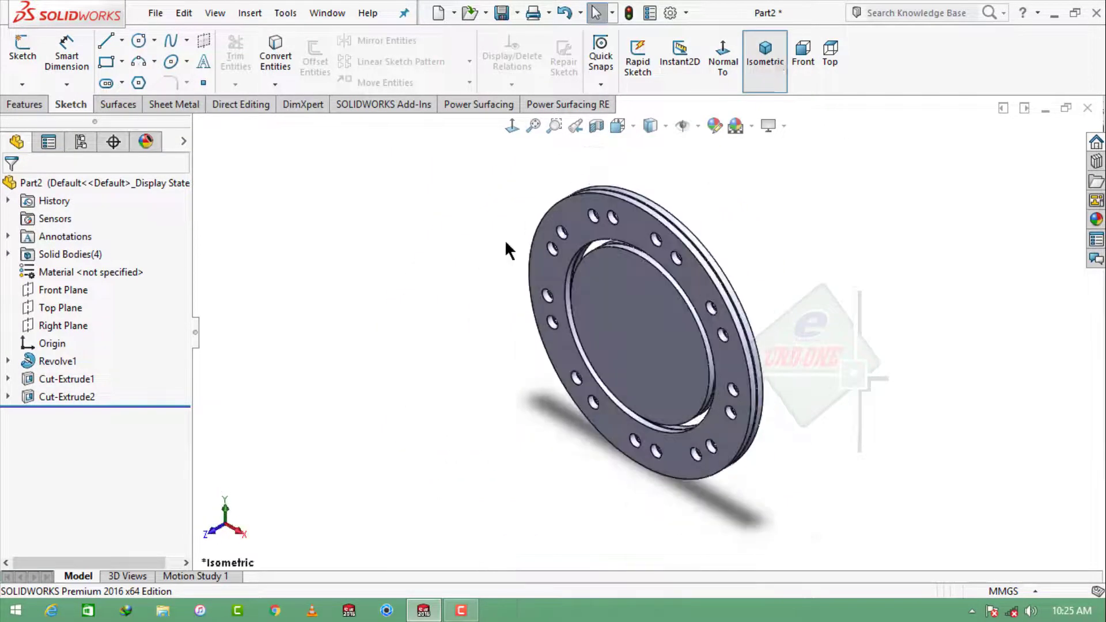
click(68, 291)
click(82, 262)
click(722, 57)
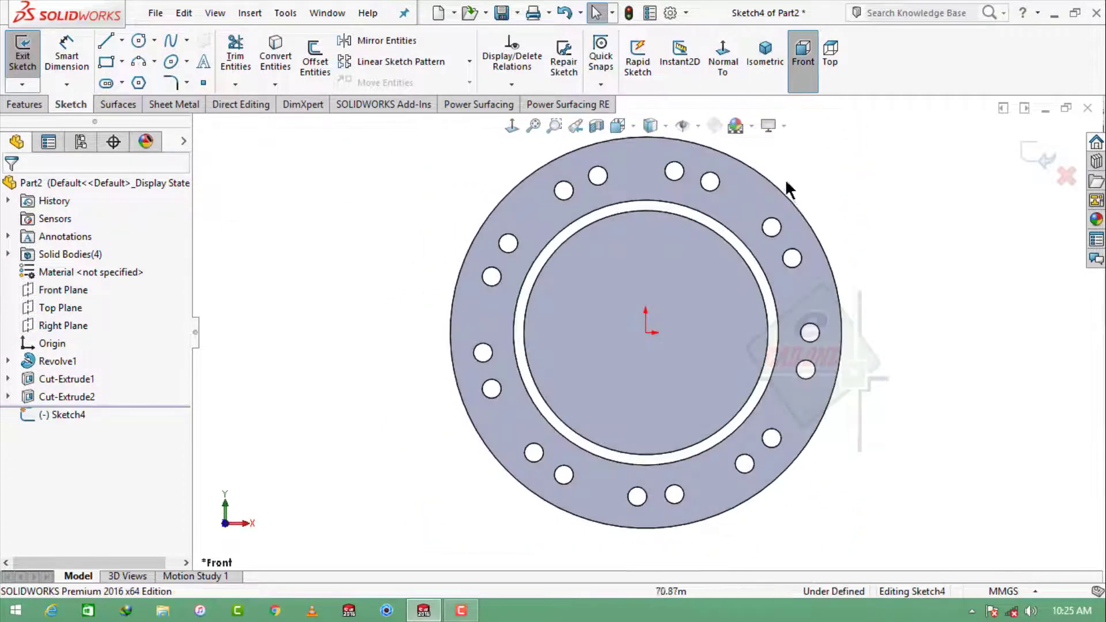
Draw a Ø156 construction circle from the origin through the bolt-hole centres.
click(121, 40)
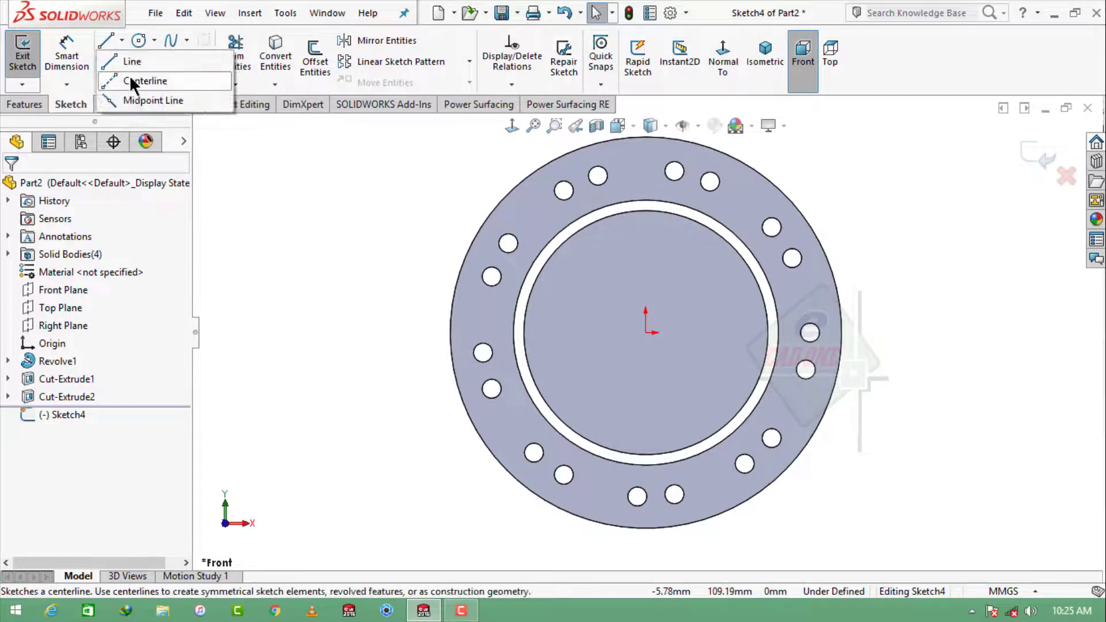
click(139, 40)
click(645, 333)
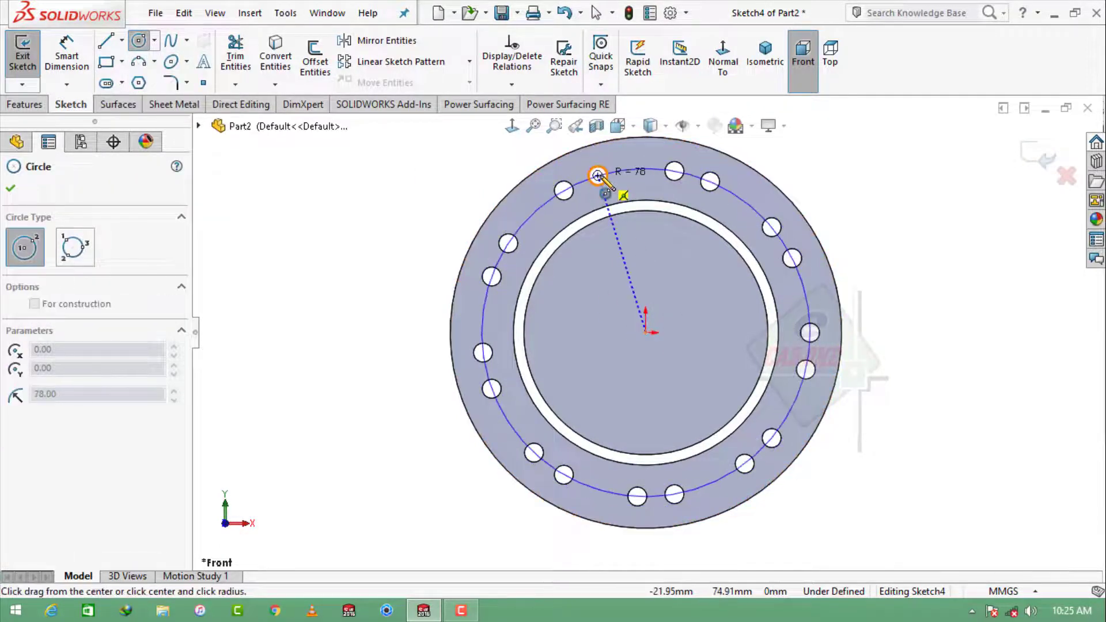
click(598, 175)
key(Escape)
click(631, 168)
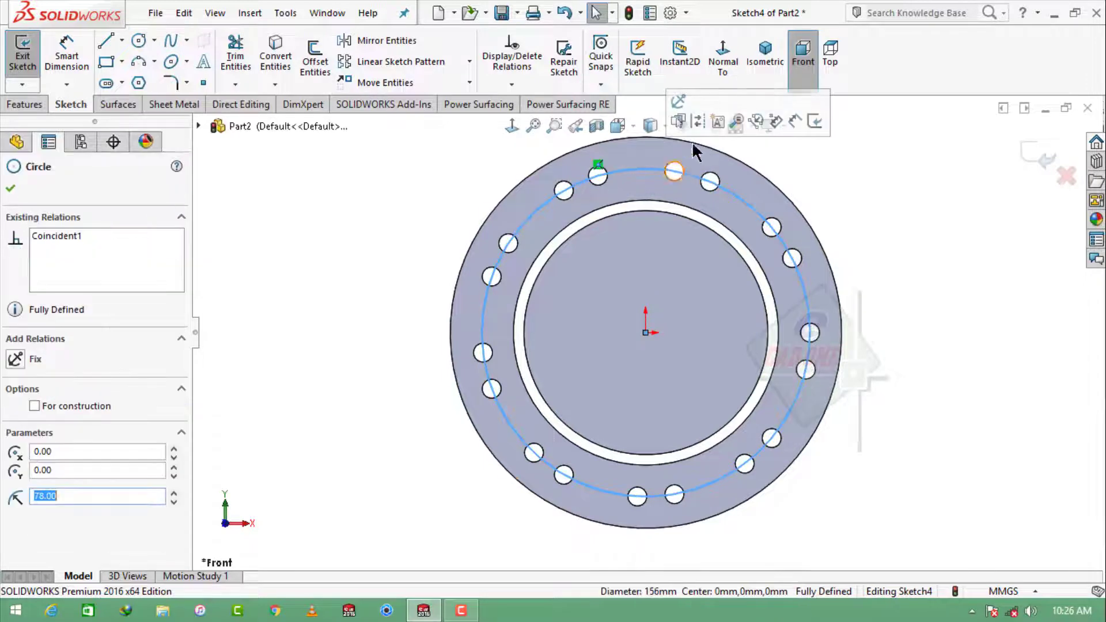
click(694, 138)
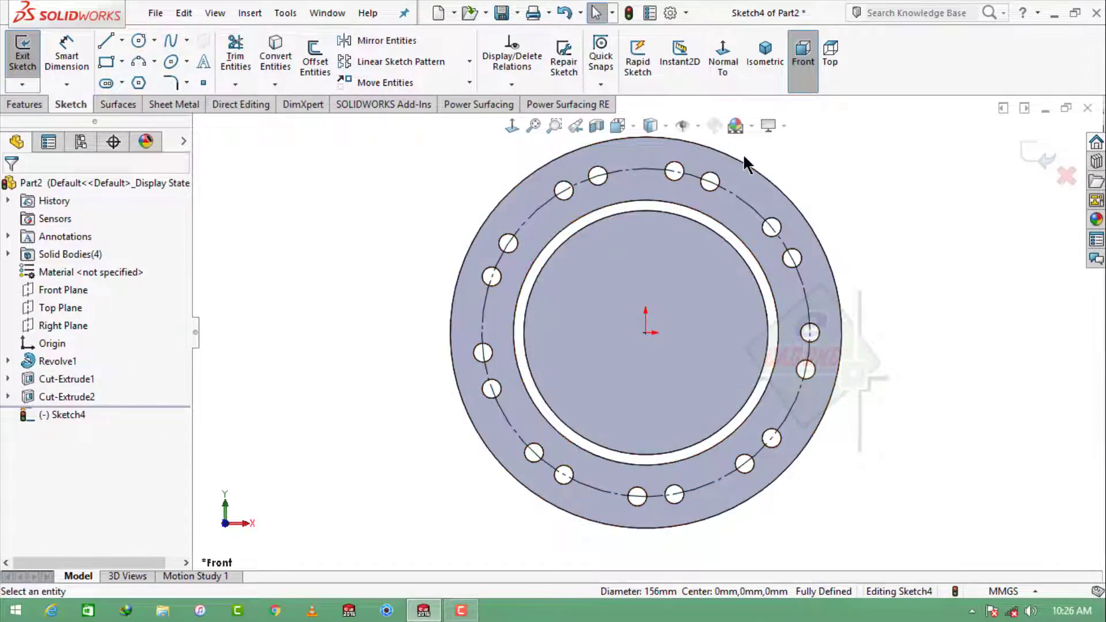
scroll(743, 156, down, 2)
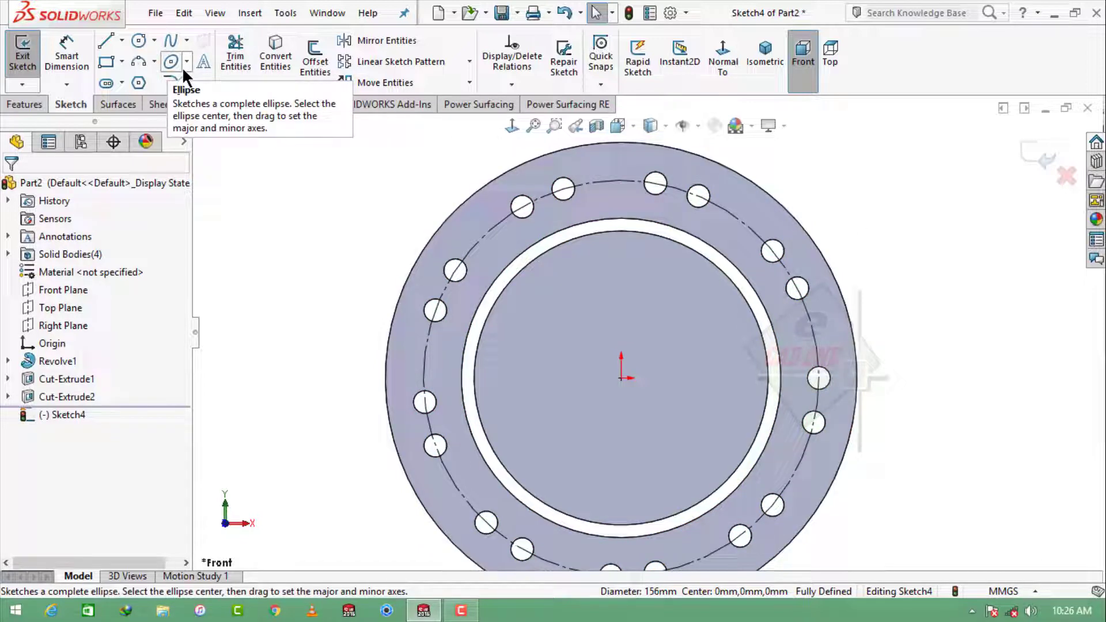
Draw two circles concentric with a pair of adjacent bolt holes.
click(139, 40)
scroll(691, 150, down, 3)
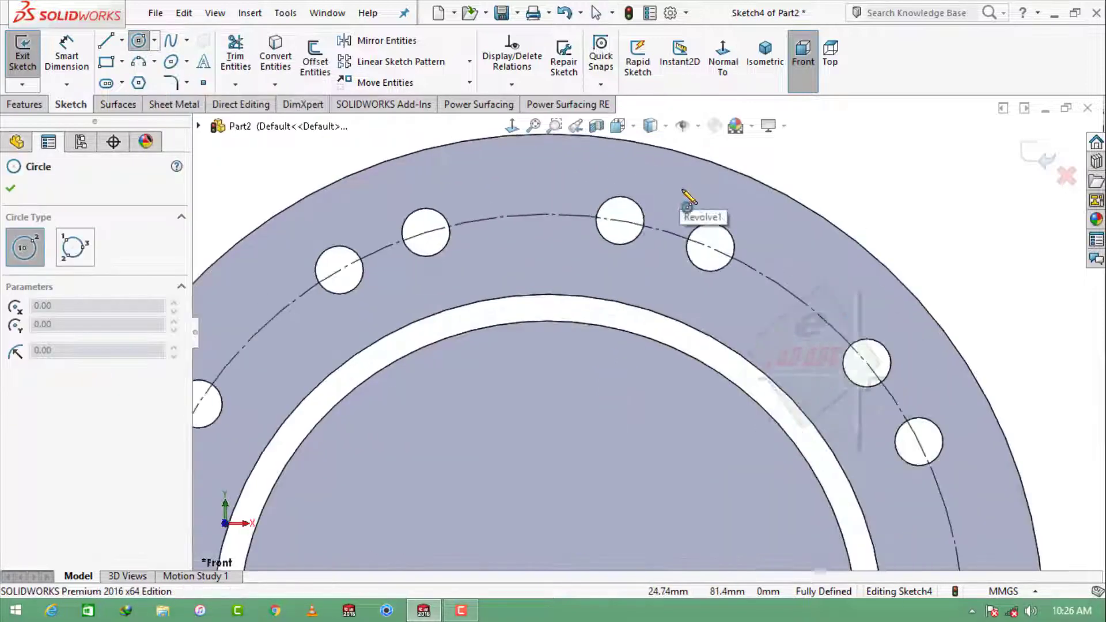
click(619, 220)
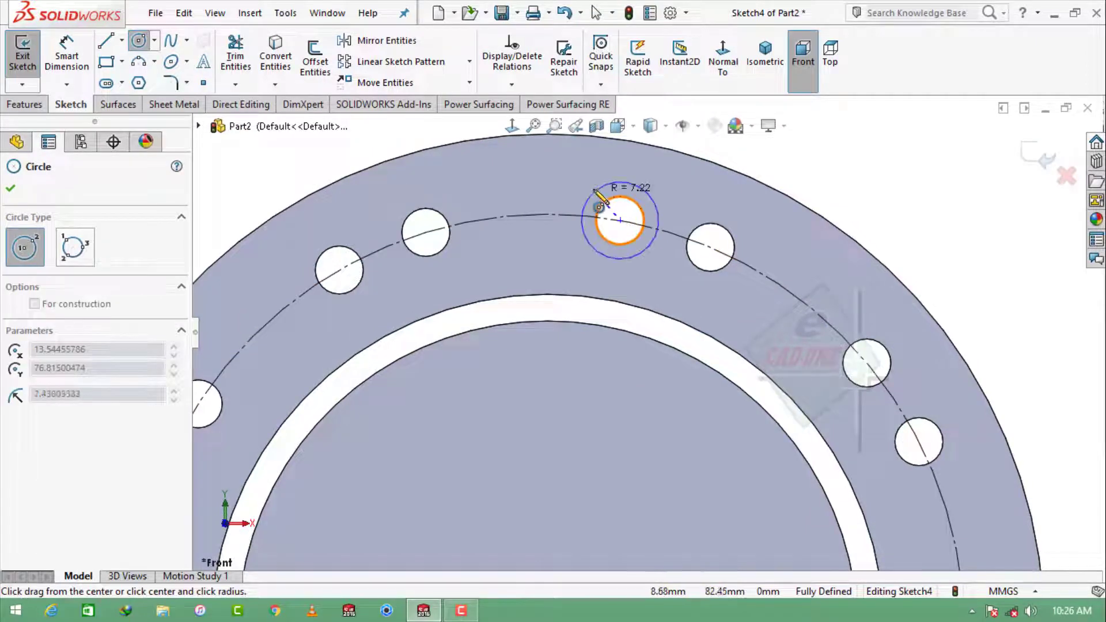
click(599, 201)
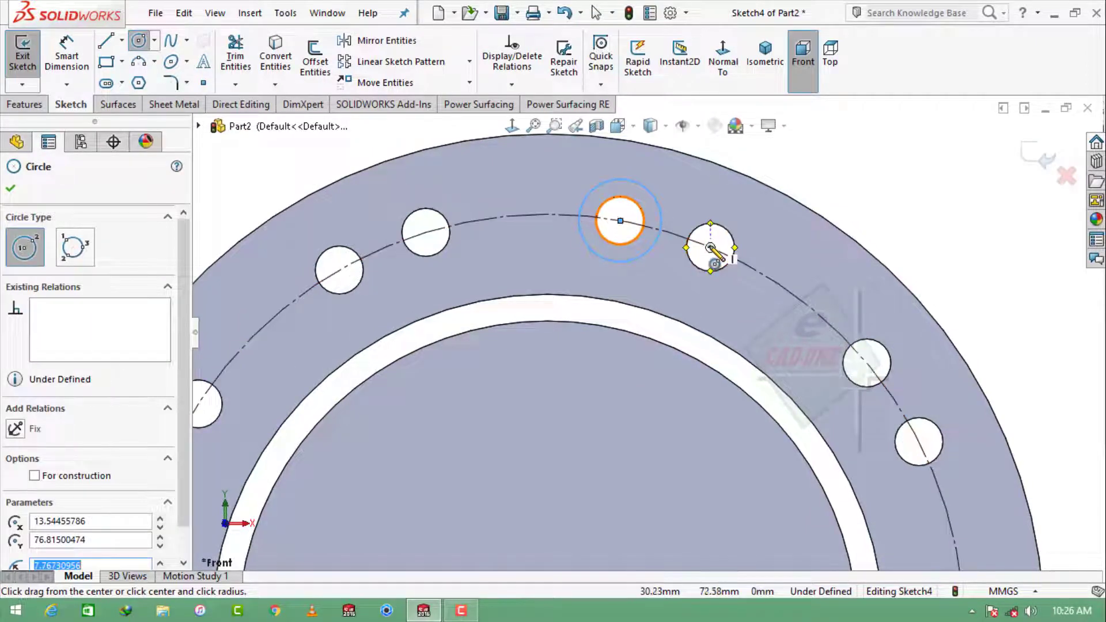
click(710, 247)
click(734, 216)
key(Escape)
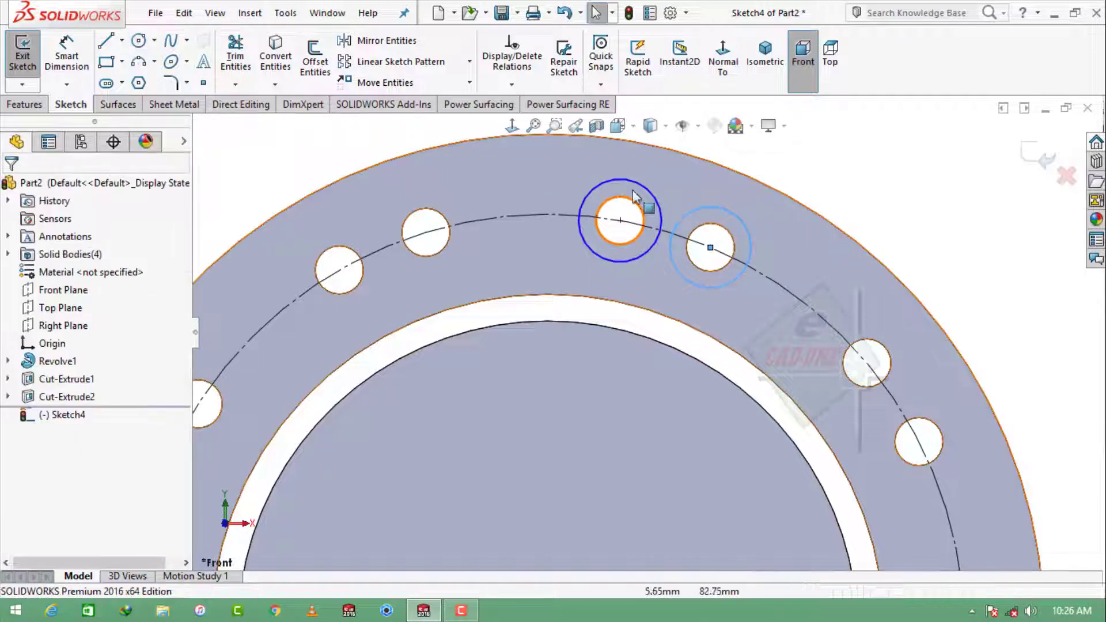
Make both circles equal and dimension their diameter to 22 mm.
click(649, 189)
ctrl+click(686, 219)
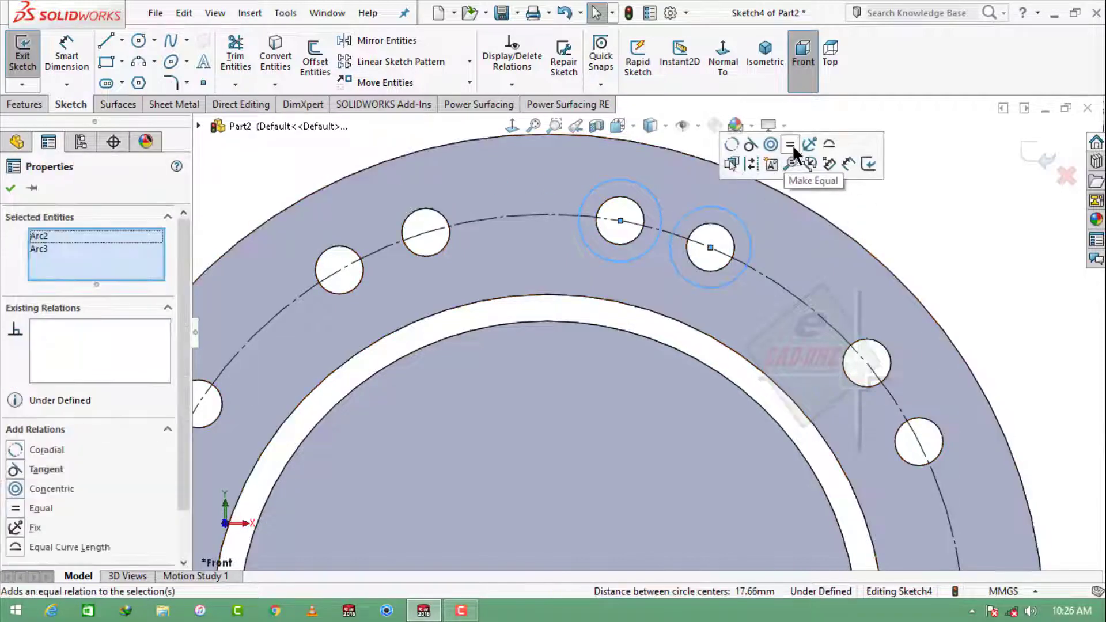
click(793, 144)
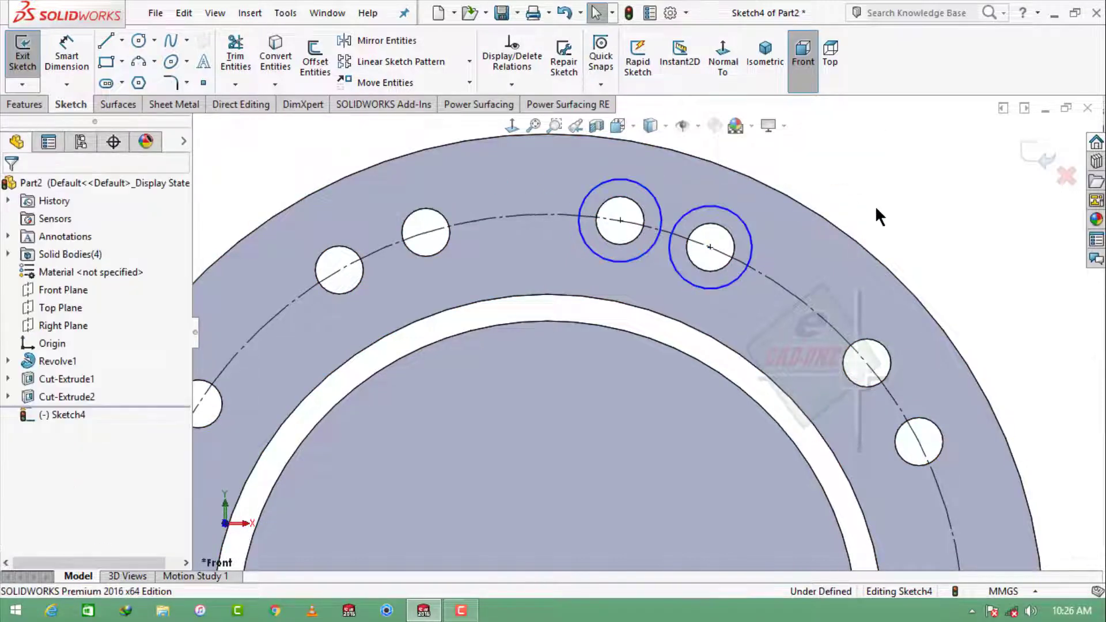
click(660, 201)
ctrl+click(691, 211)
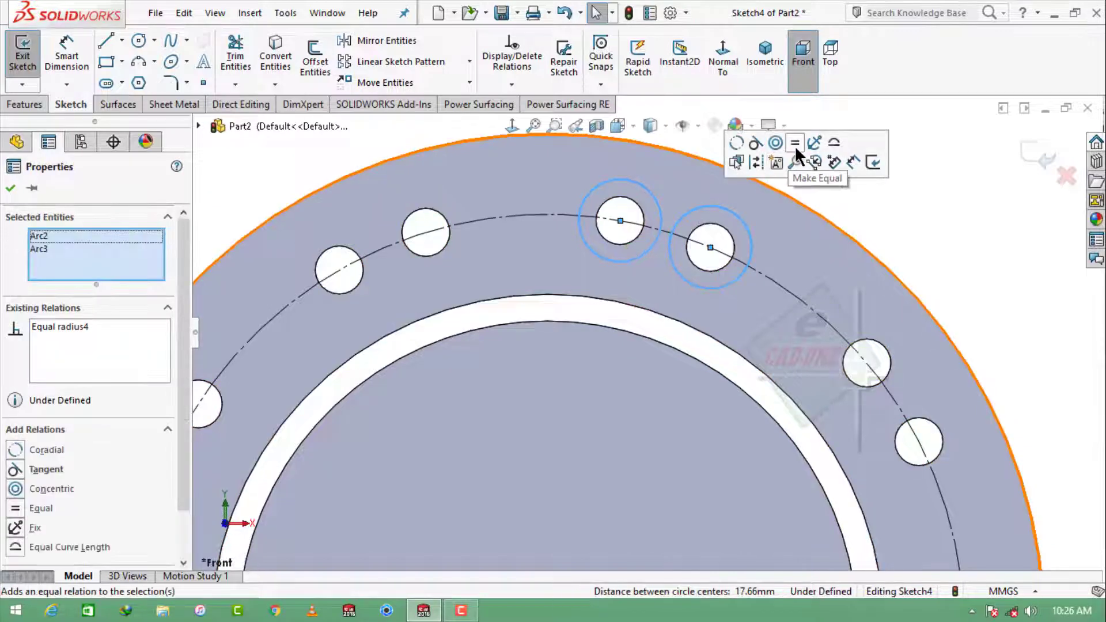
click(938, 222)
click(67, 57)
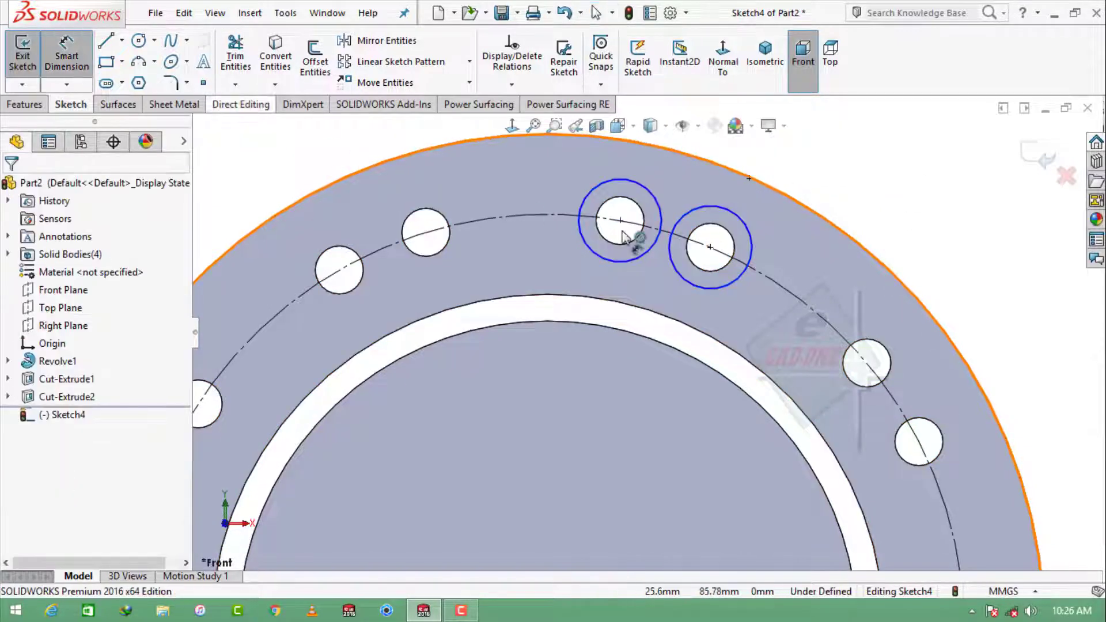
click(651, 193)
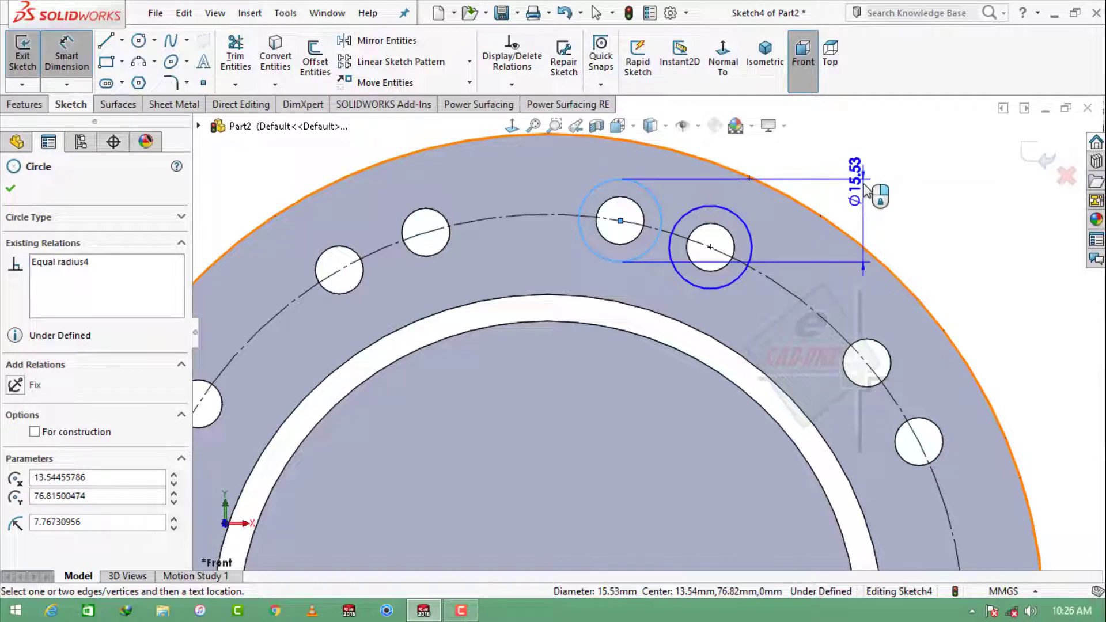
click(864, 186)
text(22)
key(Return)
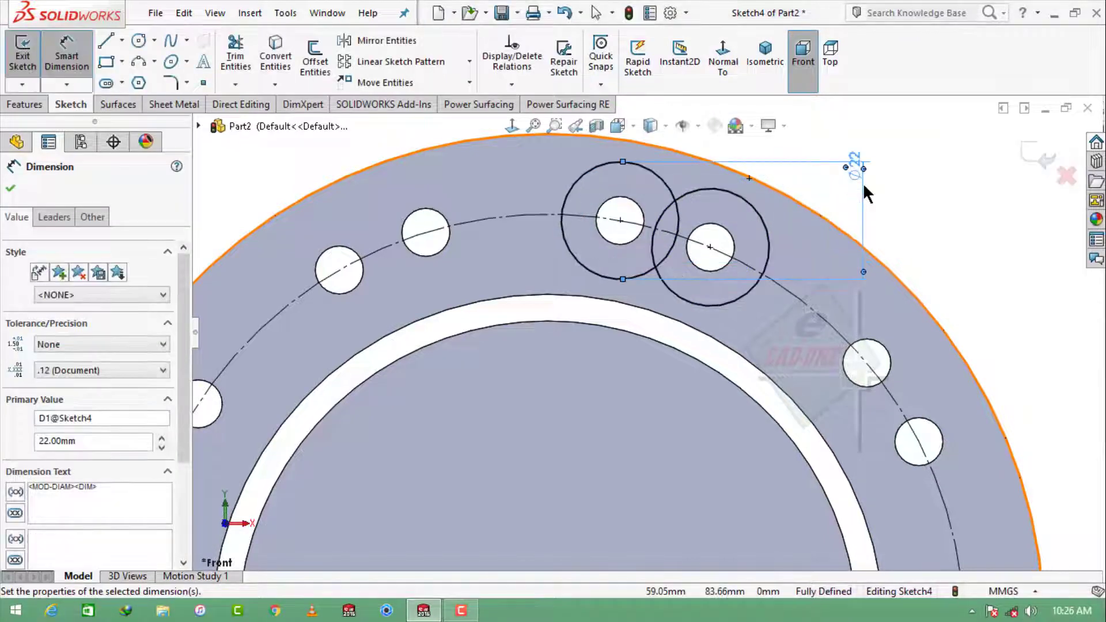
key(Escape)
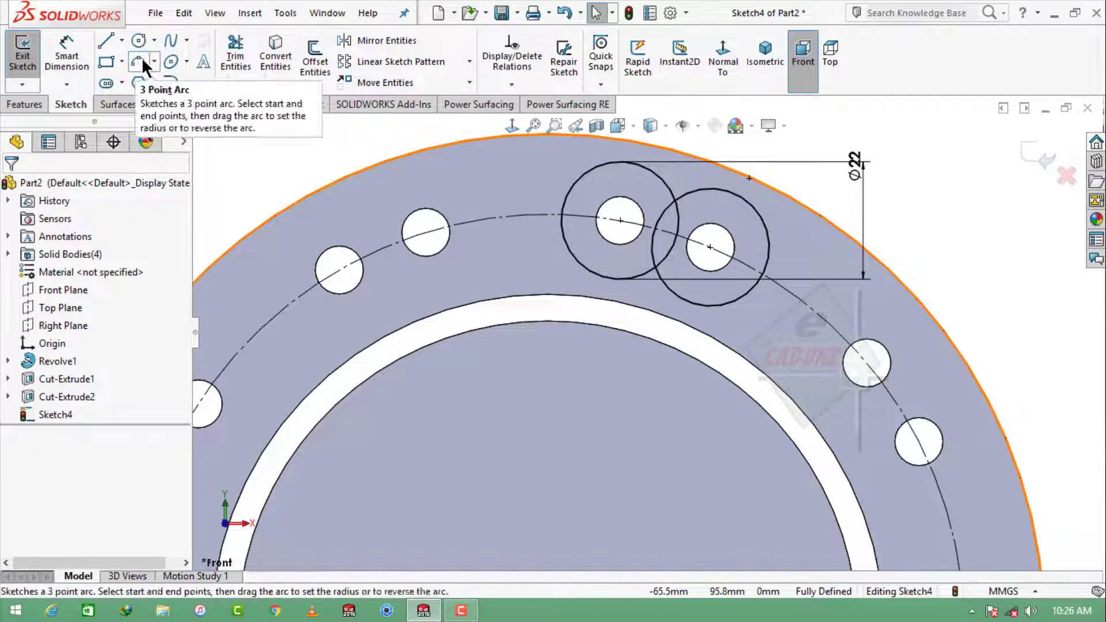
Draw a three-point arc bridging the tops of the two Ø22 circles.
click(138, 61)
scroll(748, 173, down, 3)
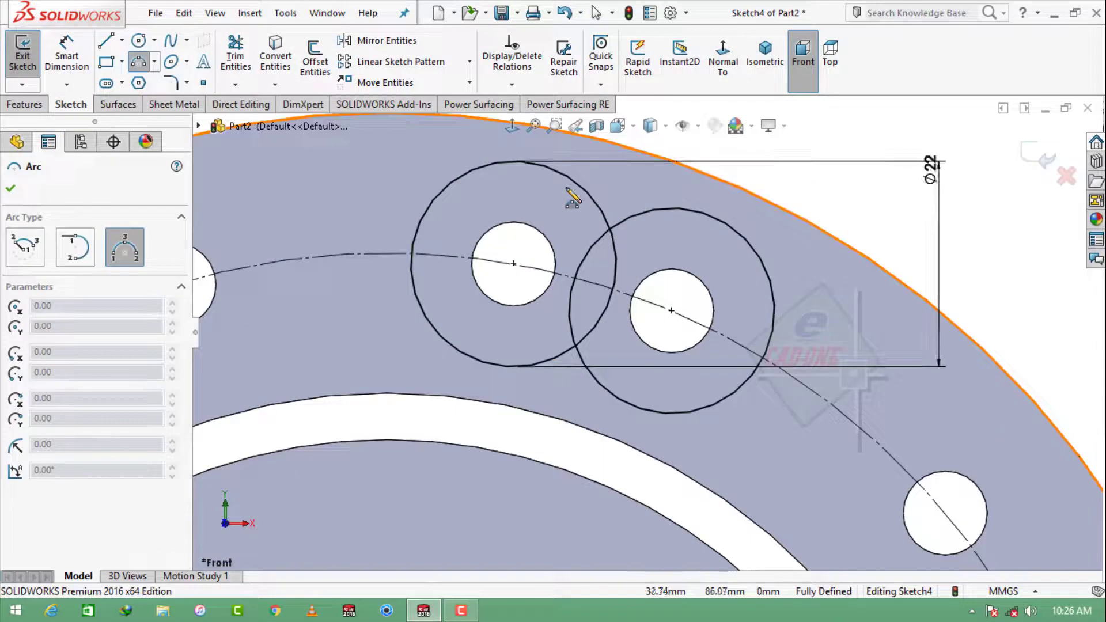
click(535, 163)
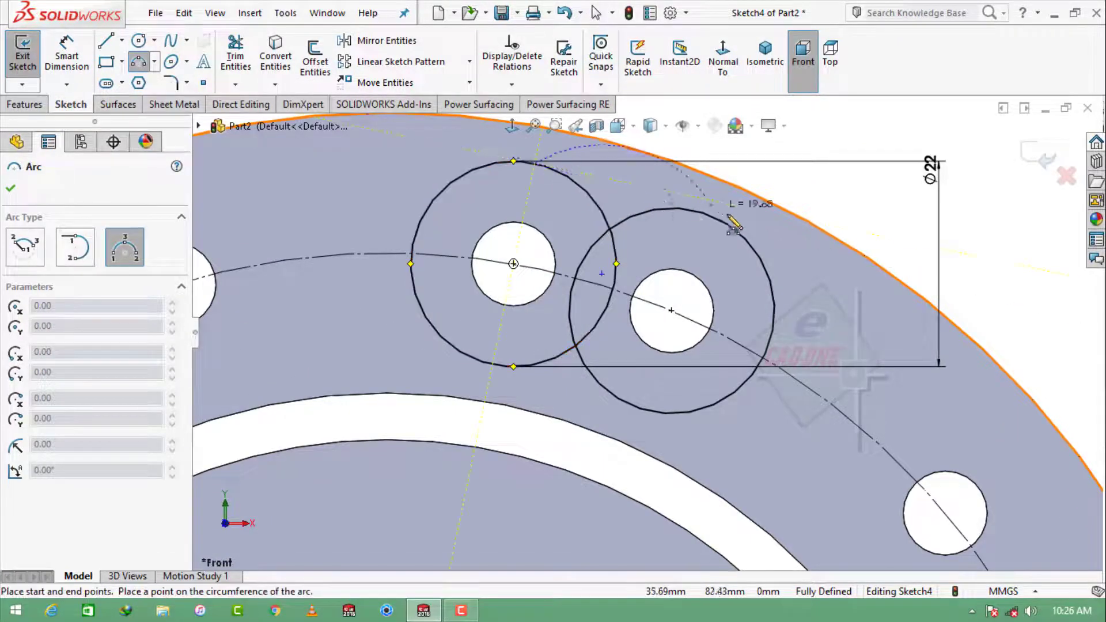
click(741, 235)
click(642, 188)
key(Escape)
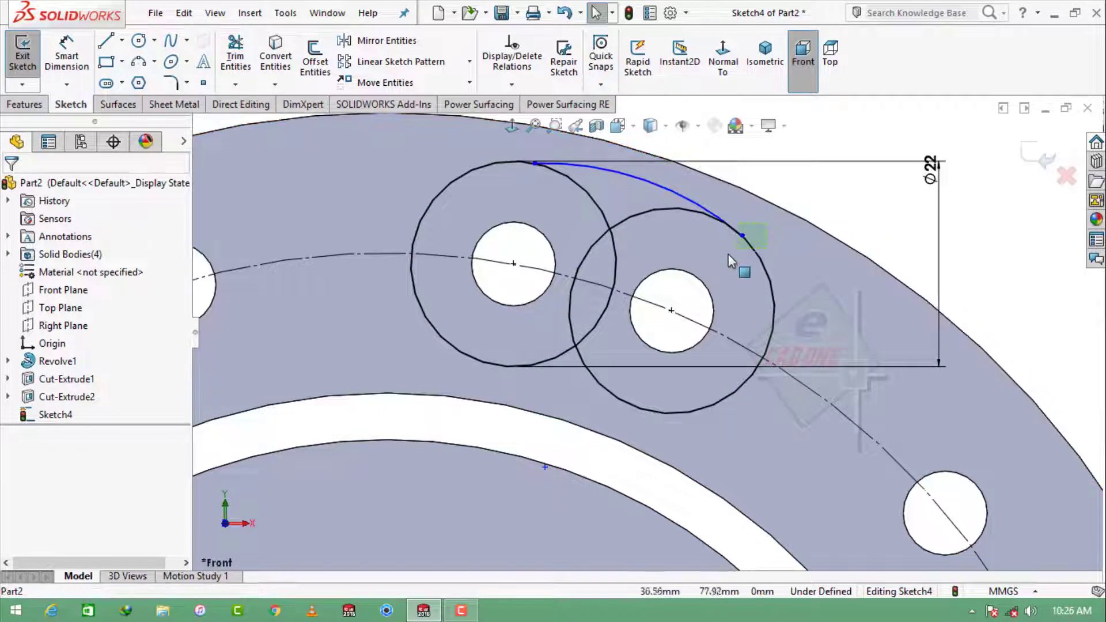
Make the bridging arc tangent to both the right and left circles.
click(714, 216)
click(792, 185)
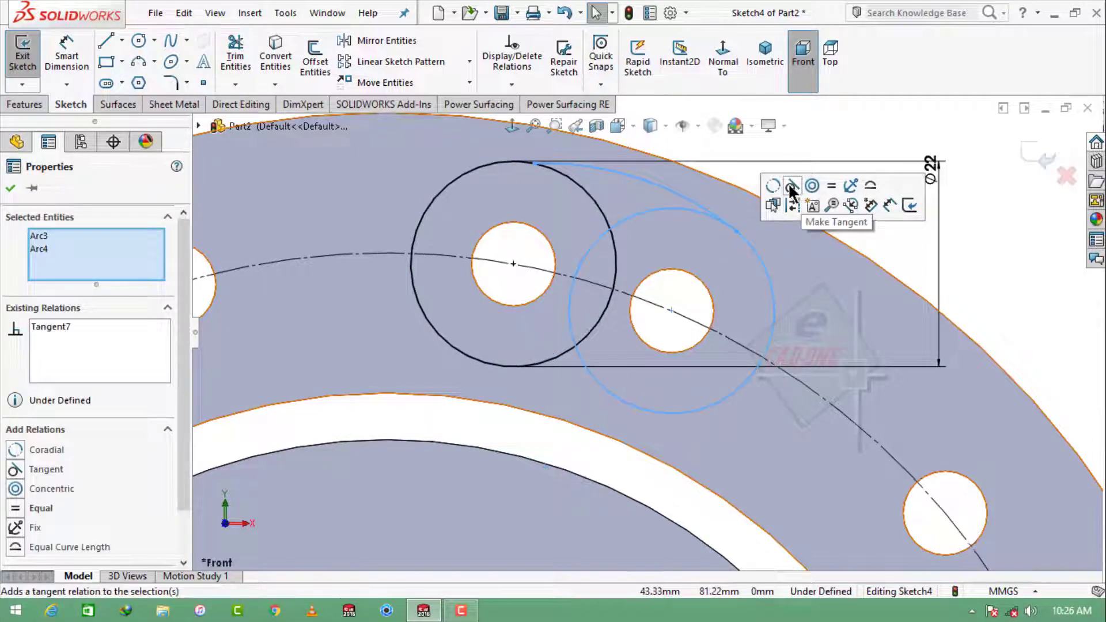
ctrl+click(544, 168)
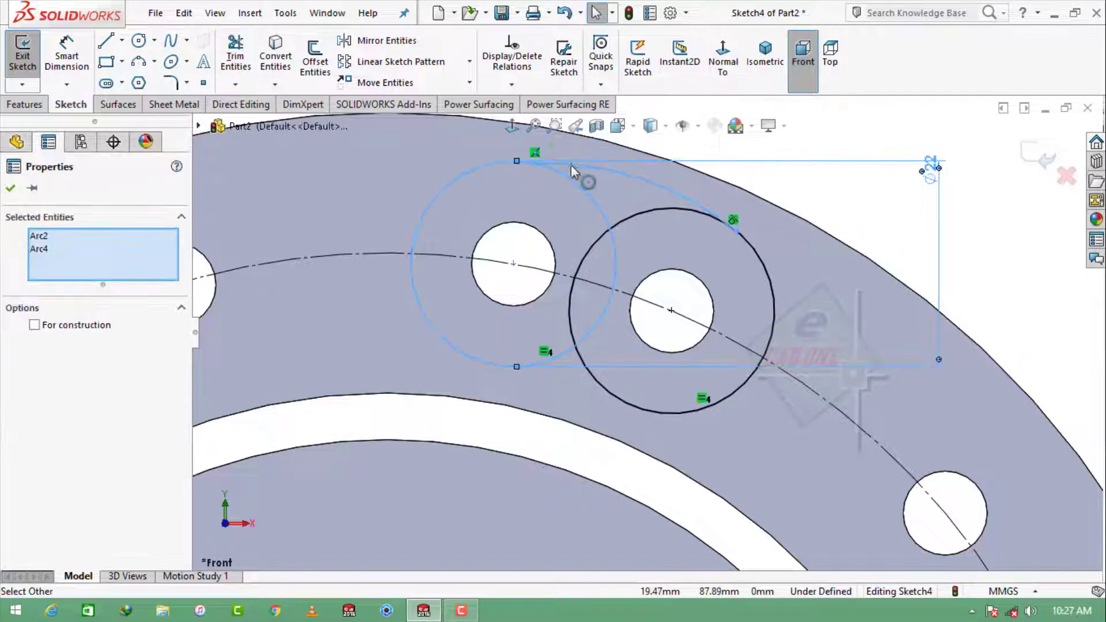
key(Escape)
click(587, 169)
ctrl+click(585, 190)
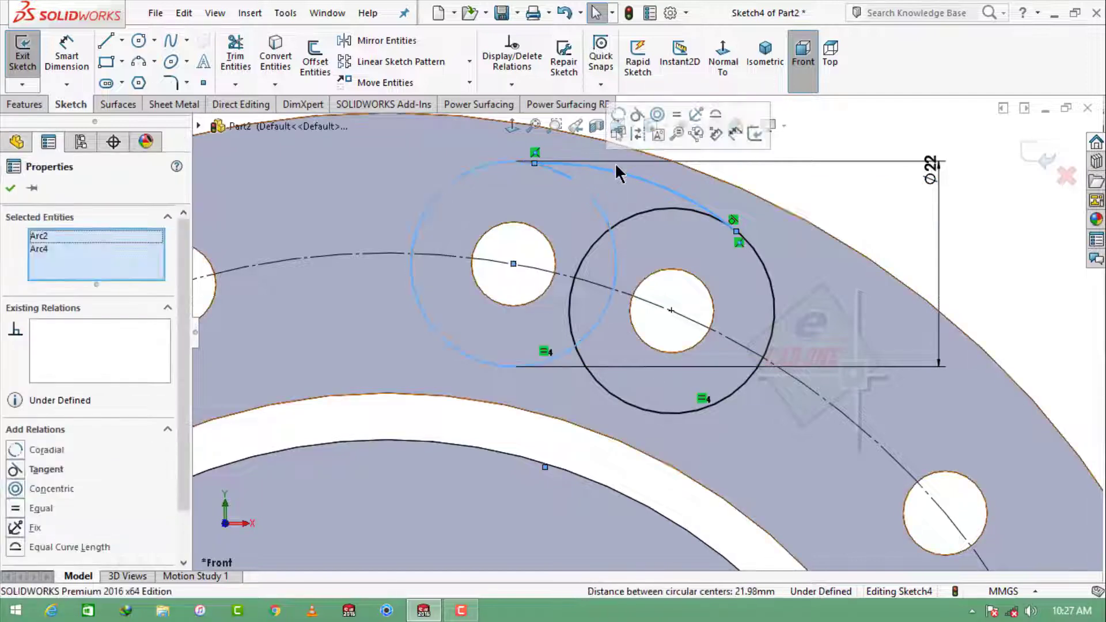
click(636, 114)
key(Escape)
Power-trim the circle segments under the arc, undoing the lower-arc trim.
click(254, 68)
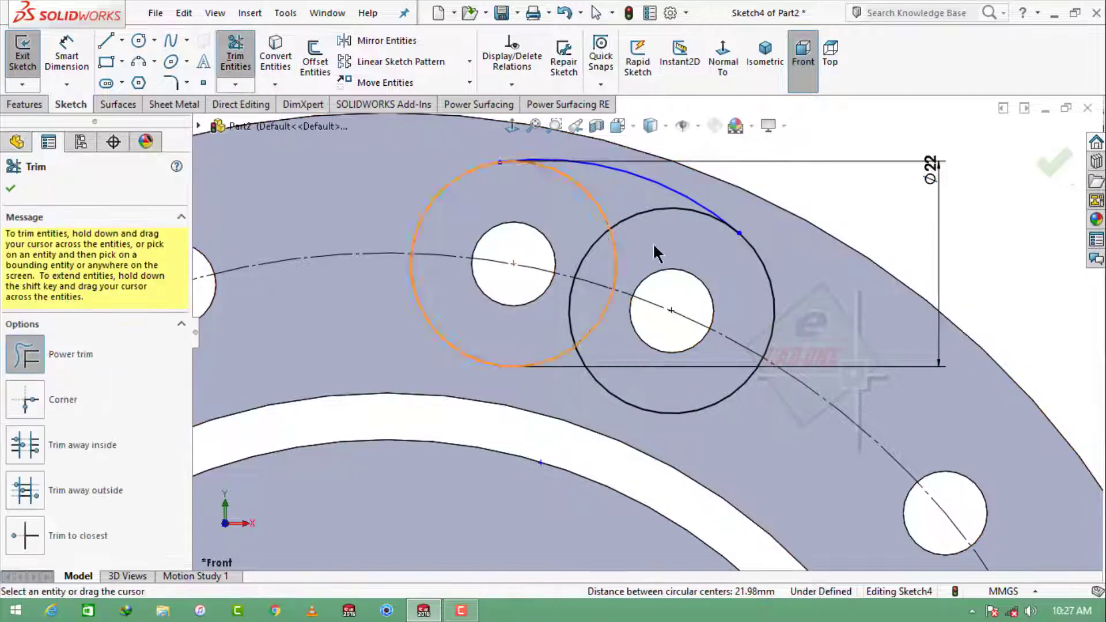
drag(604, 222, 636, 257)
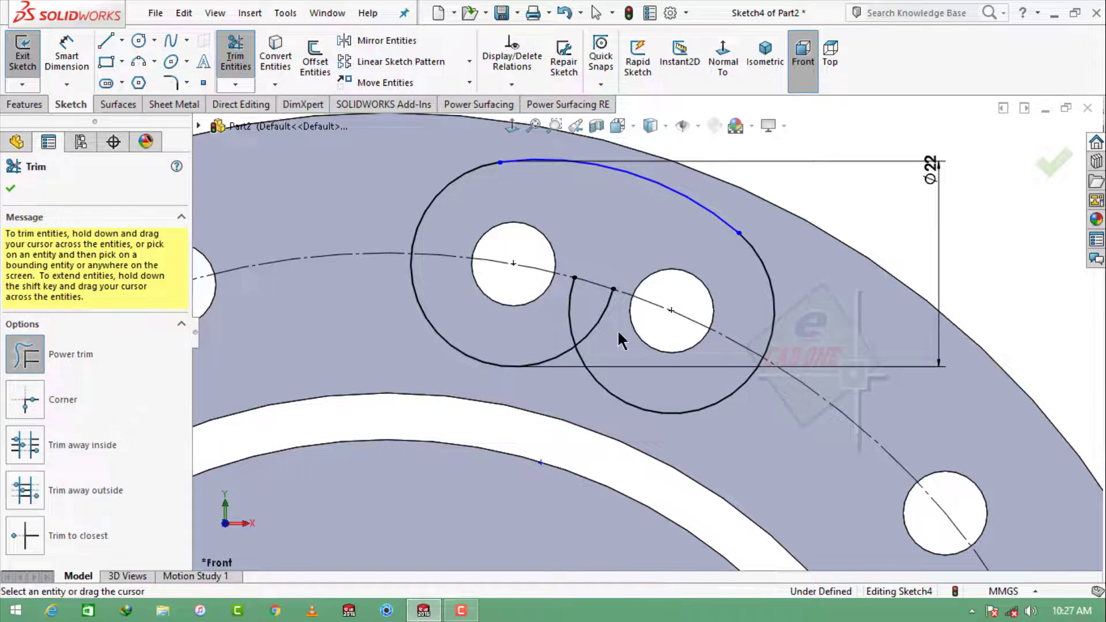
drag(636, 354, 547, 354)
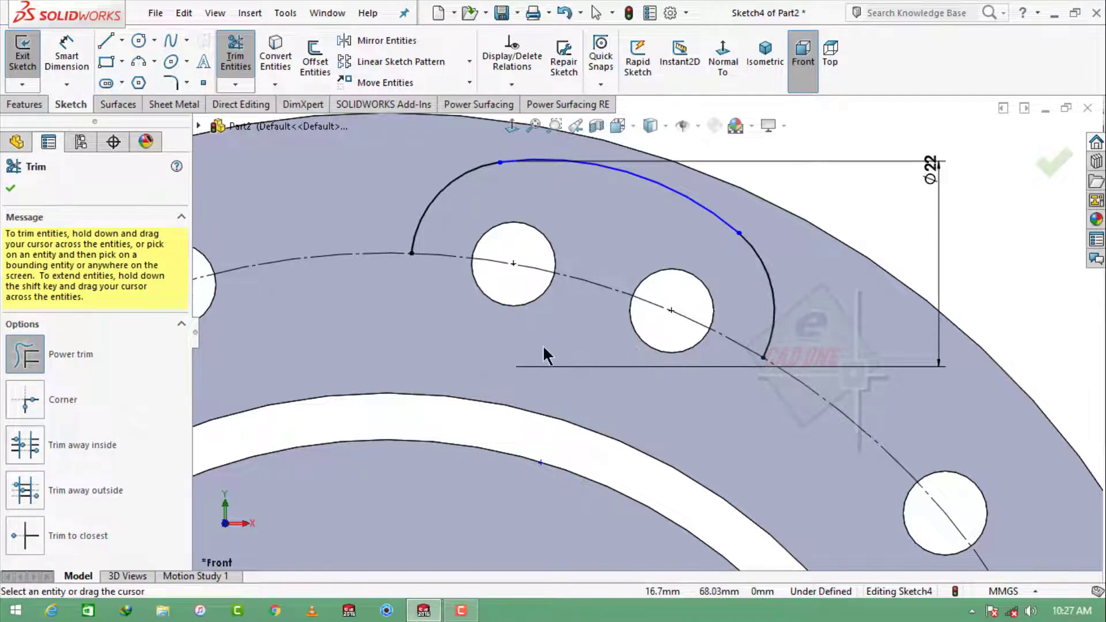
key(ctrl+z)
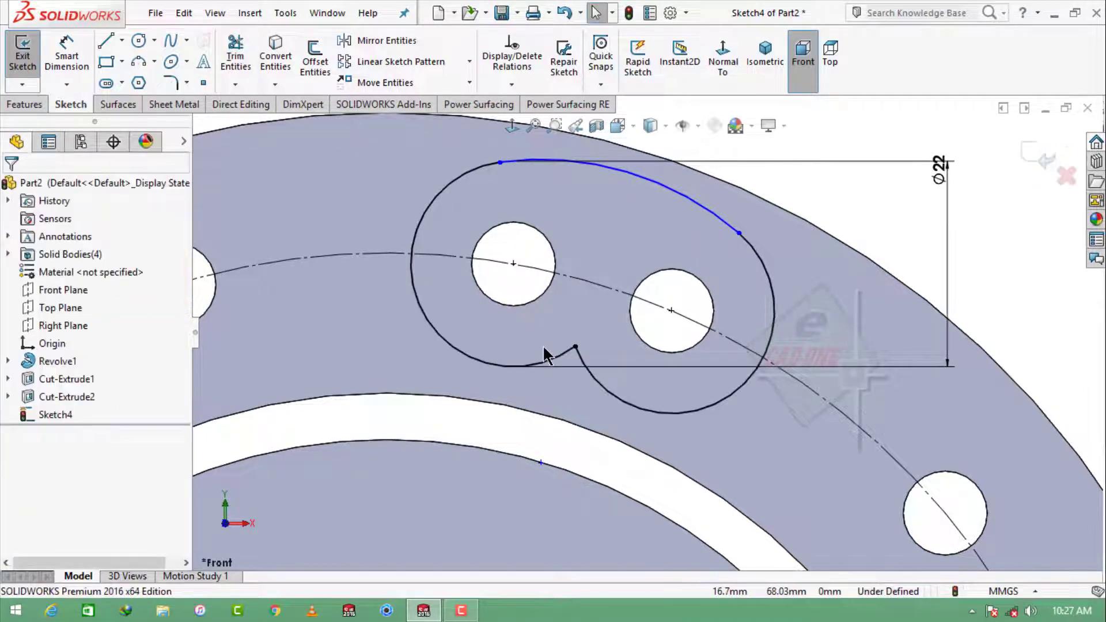
Draw a three-point arc from the left circle down to the inner ring edge.
scroll(580, 420, up, 2)
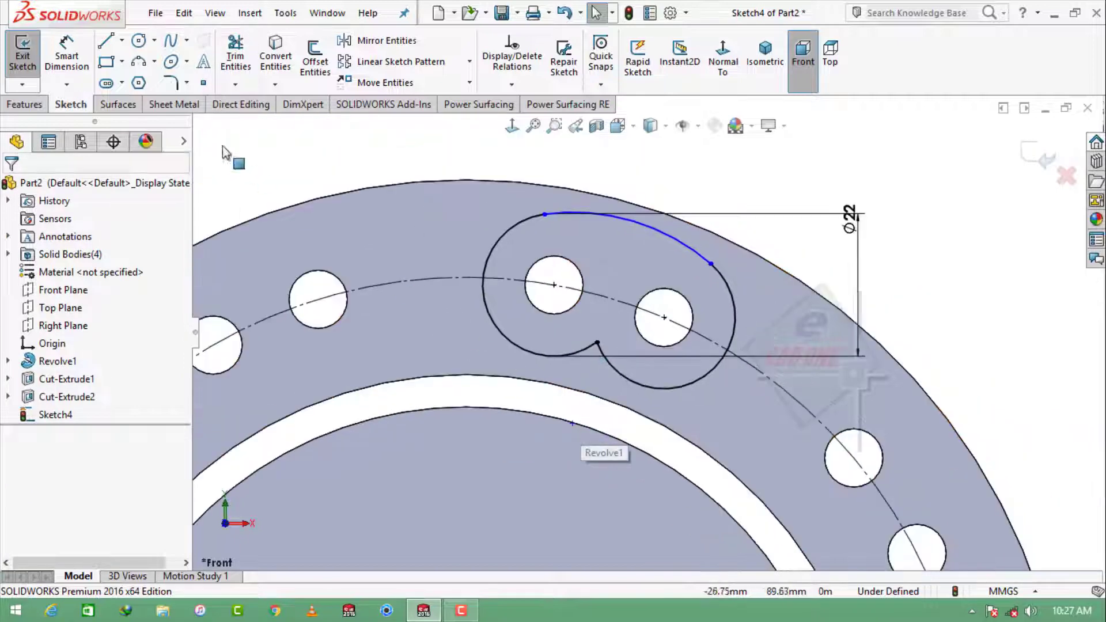
click(138, 61)
click(517, 347)
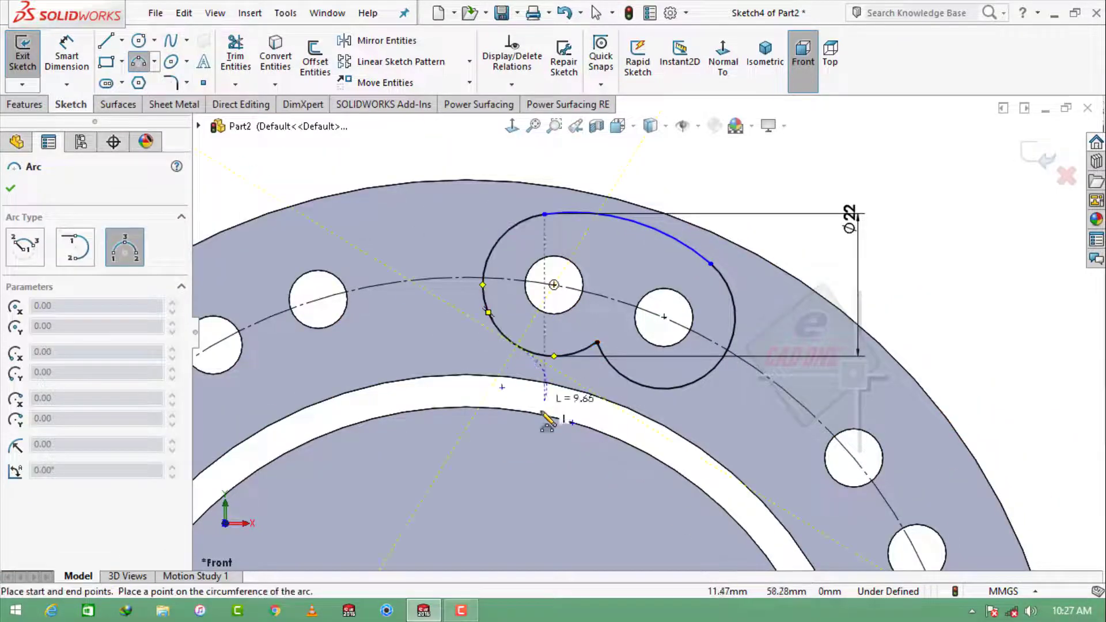
click(519, 410)
click(547, 378)
key(Escape)
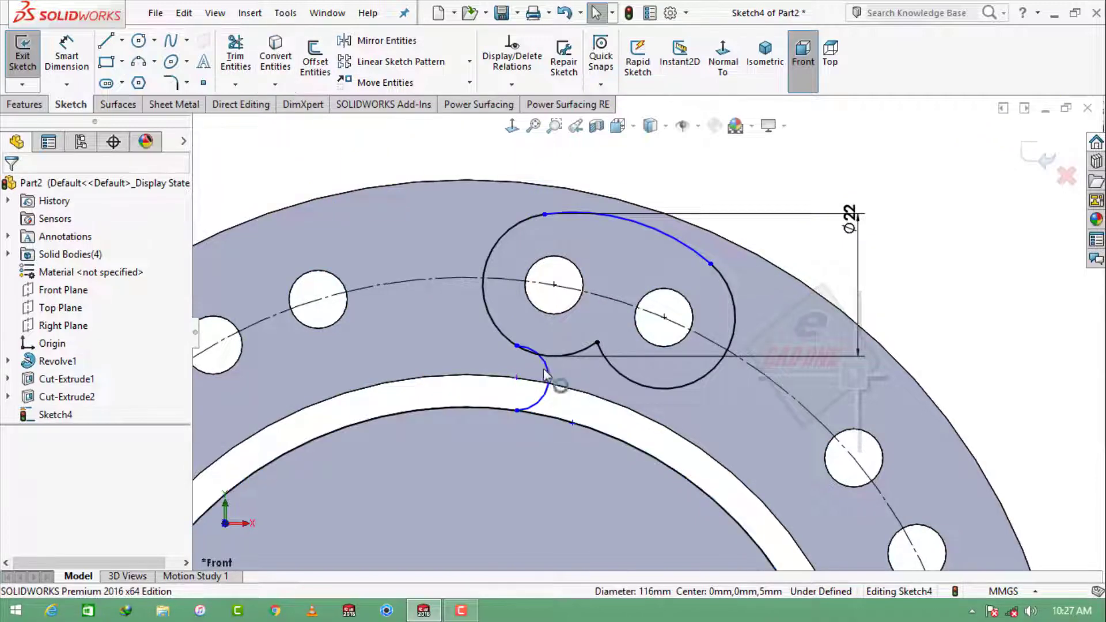
Make the new arc tangent to the left circle and dimension its radius R6.
scroll(547, 355, down, 3)
click(576, 374)
ctrl+click(568, 337)
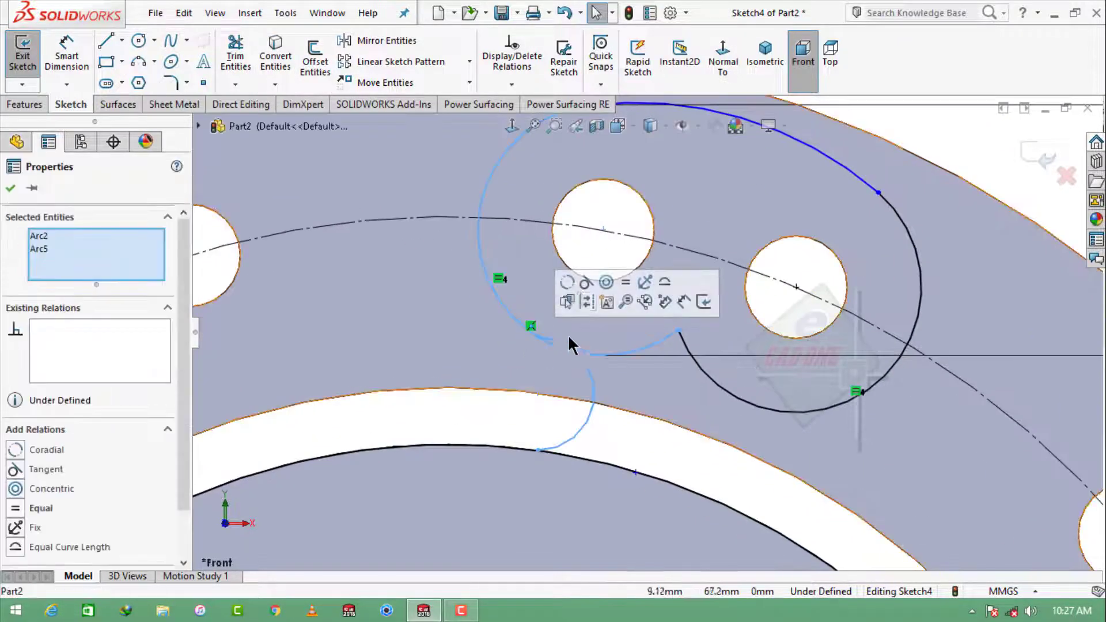
click(583, 284)
scroll(582, 432, up, 3)
key(Escape)
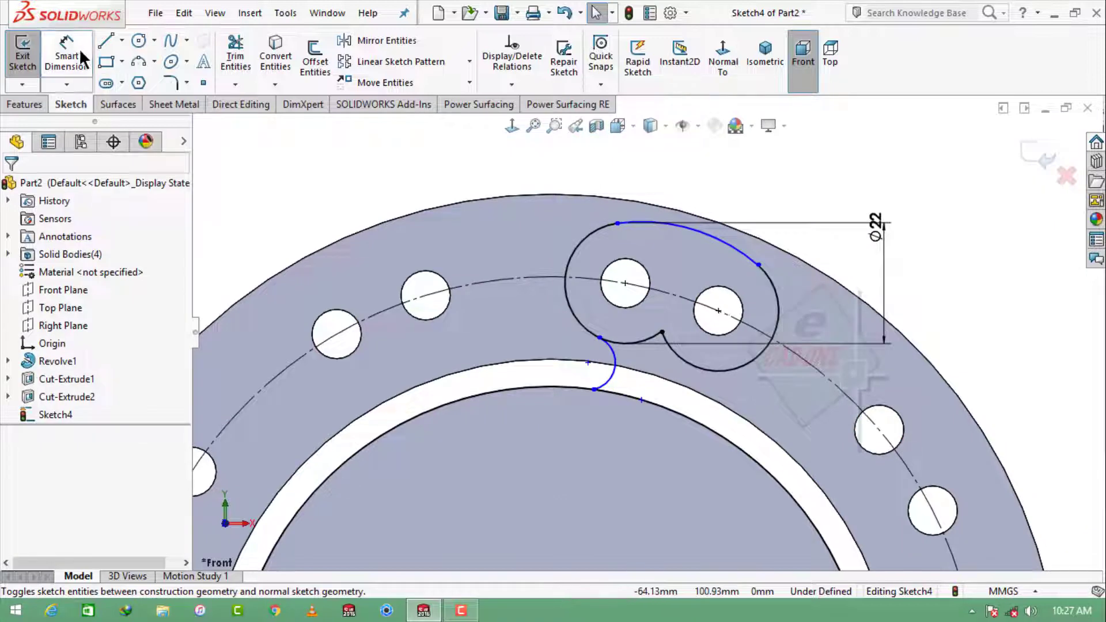
click(67, 51)
click(618, 379)
click(354, 173)
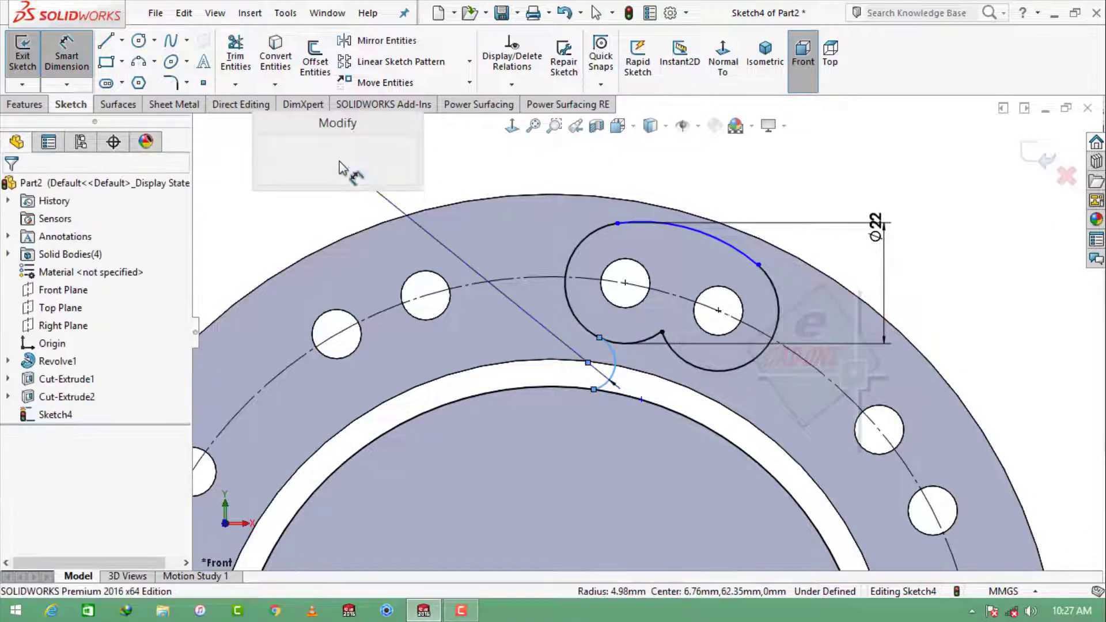
text(6)
key(Return)
key(Escape)
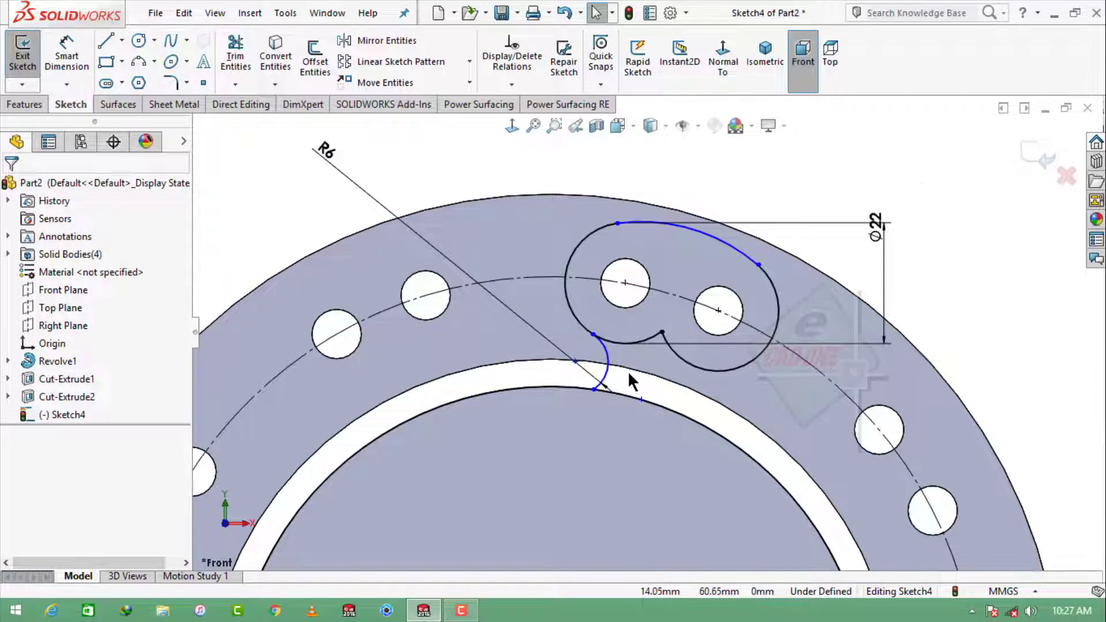
Draw a centerline from the lobe outline's corner point to the origin.
scroll(630, 377, down, 1)
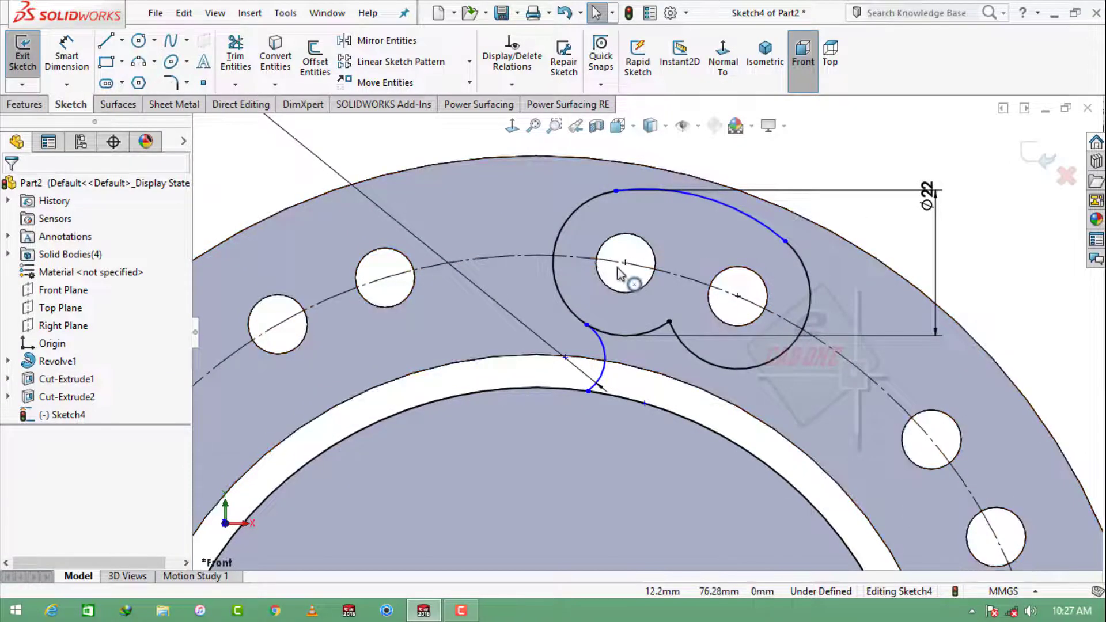
click(587, 325)
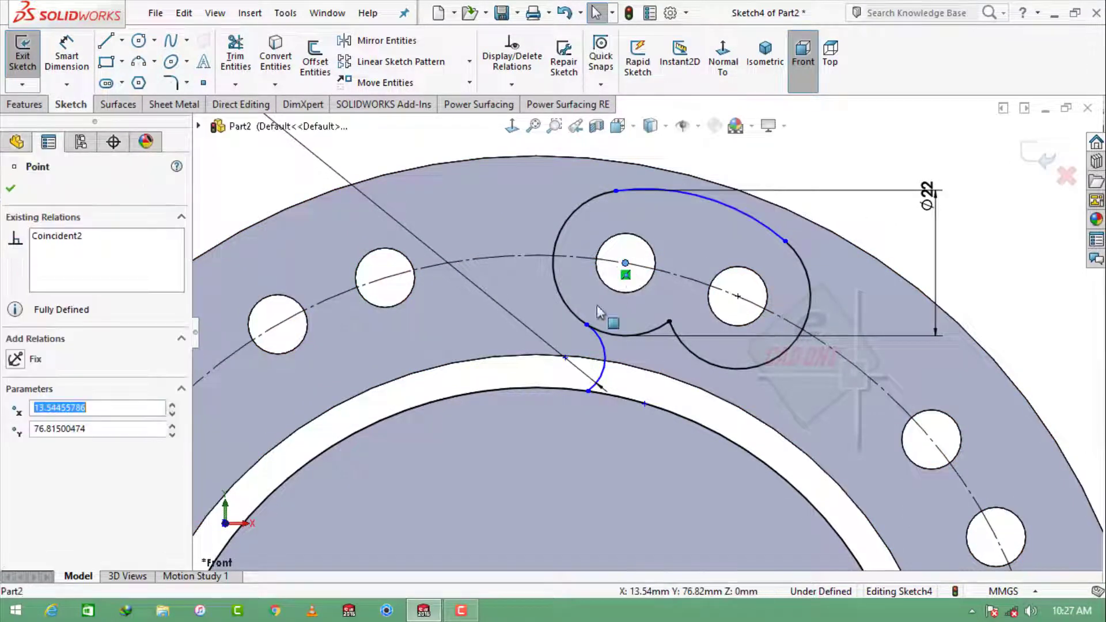
ctrl+click(625, 263)
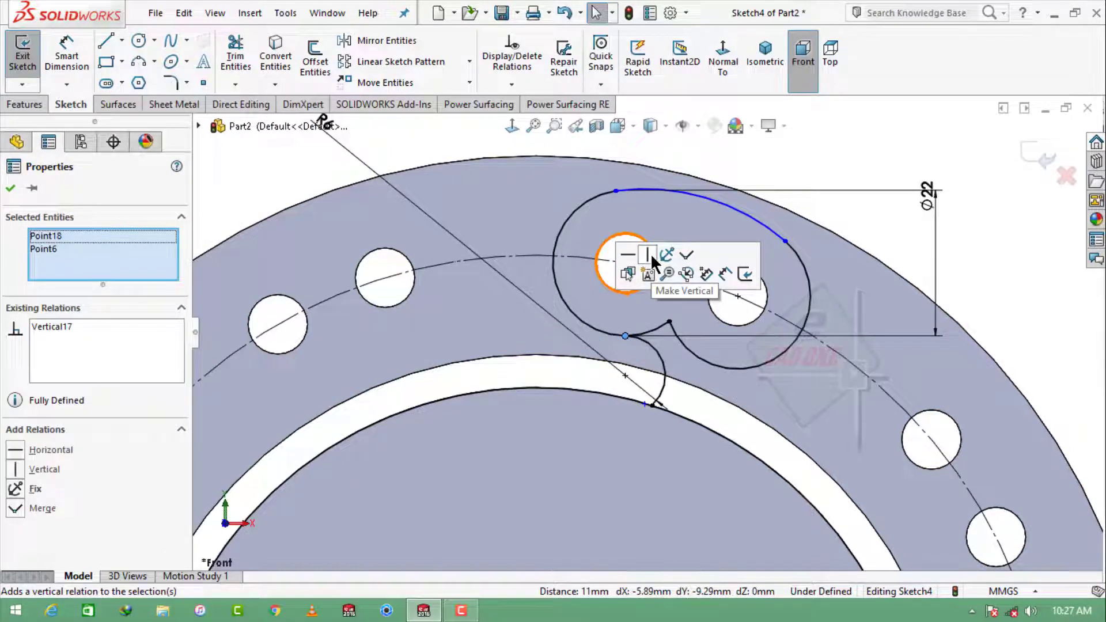
key(ctrl+z)
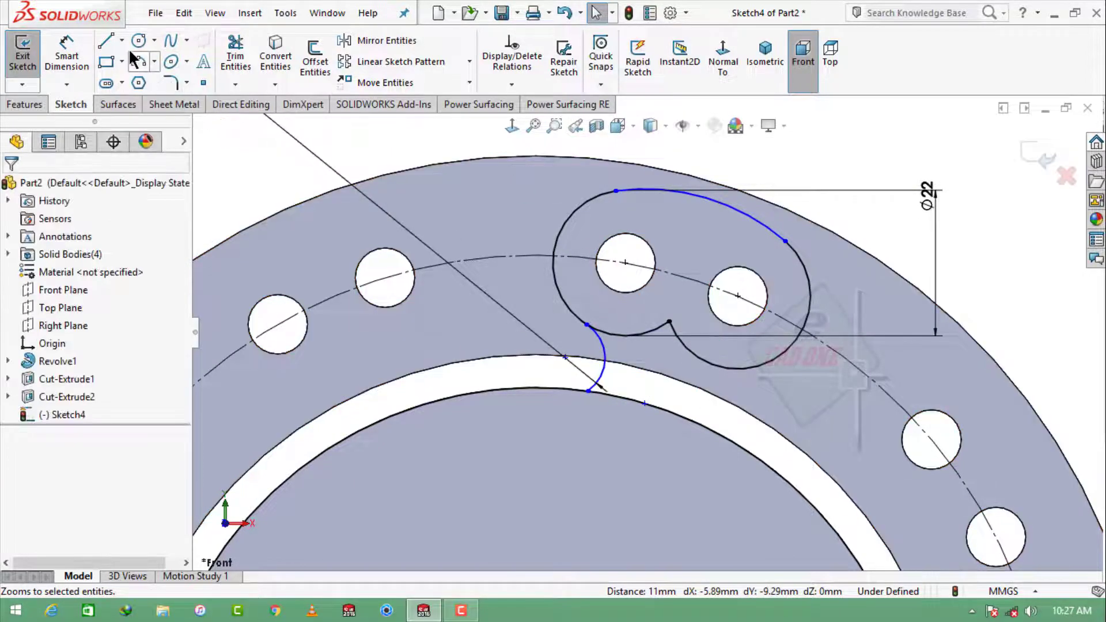
click(121, 41)
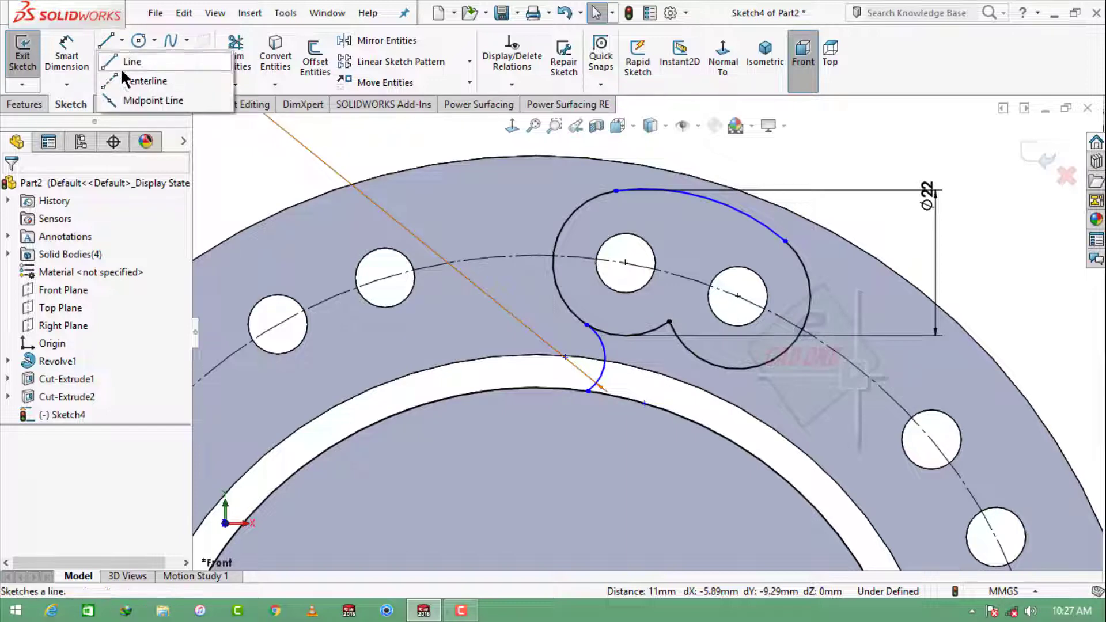
click(124, 80)
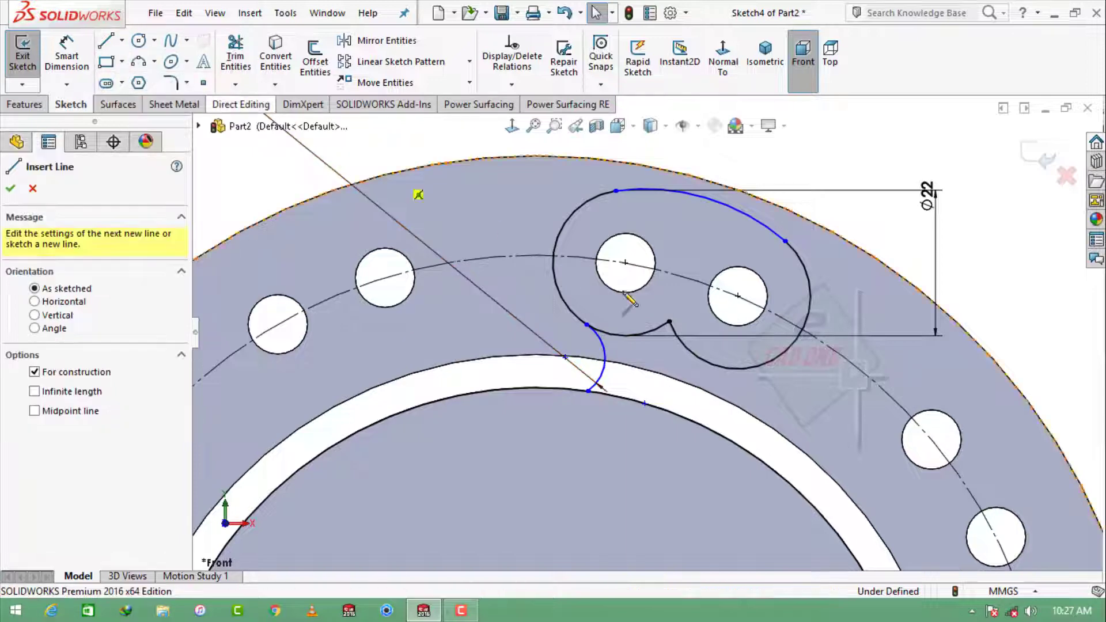
click(669, 321)
scroll(670, 321, up, 5)
click(609, 478)
Mirror the R6 arc across the radial centerline onto the right Ø22 circle.
key(Escape)
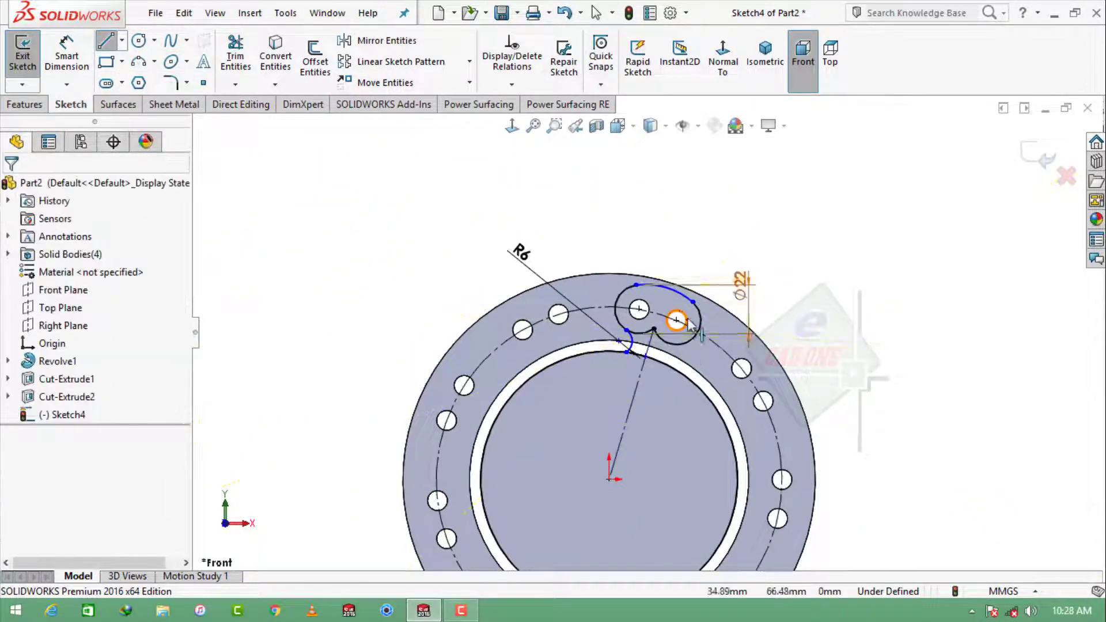
scroll(689, 320, down, 5)
click(380, 40)
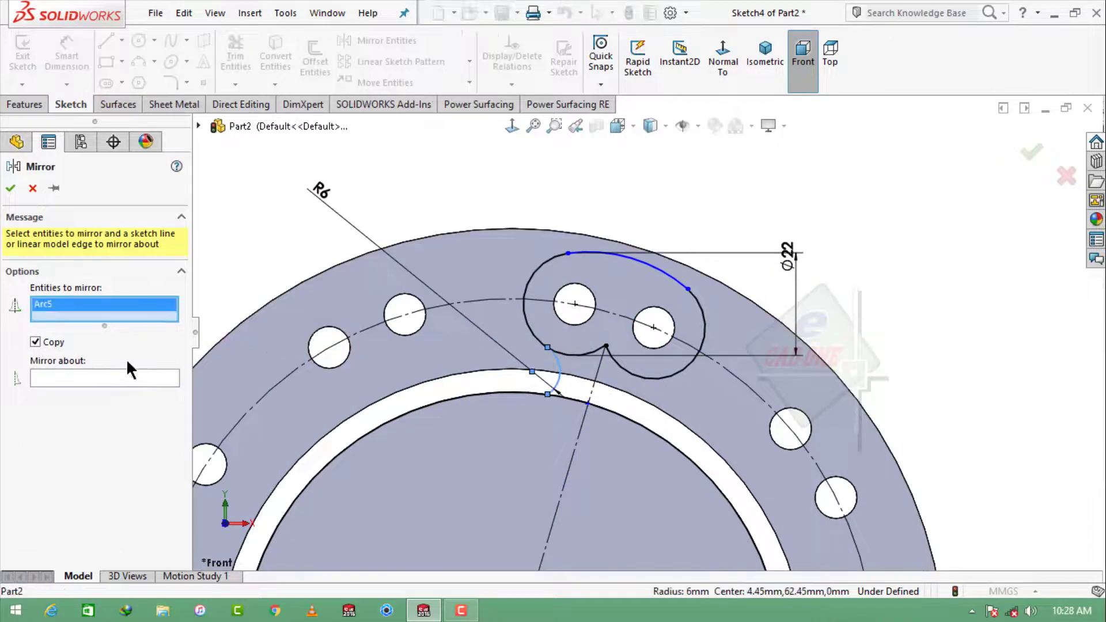
click(130, 383)
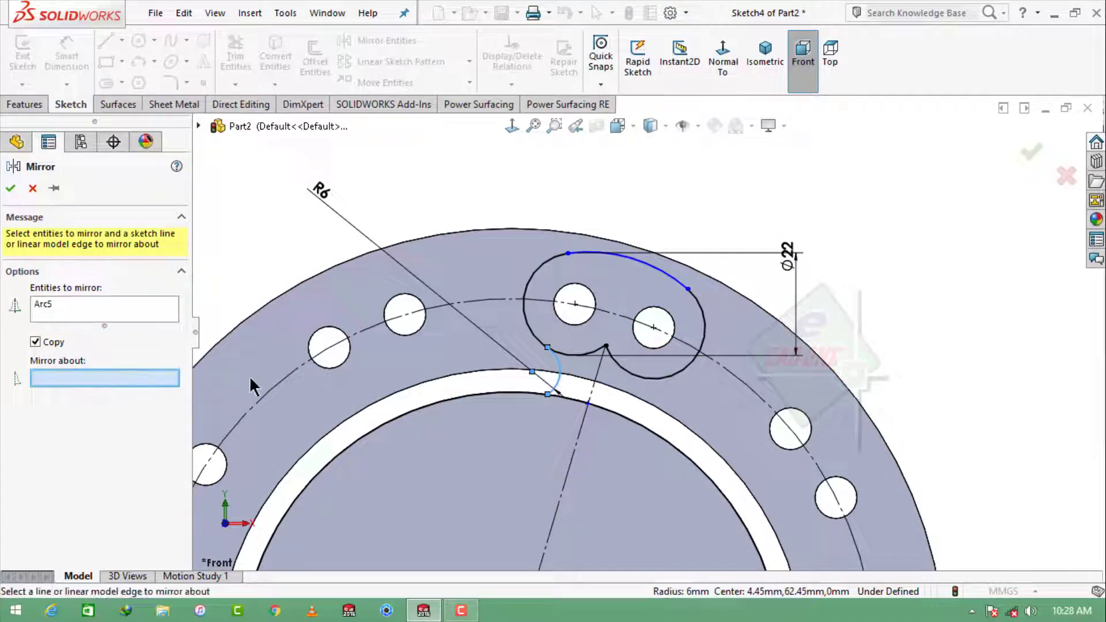
click(575, 467)
click(10, 188)
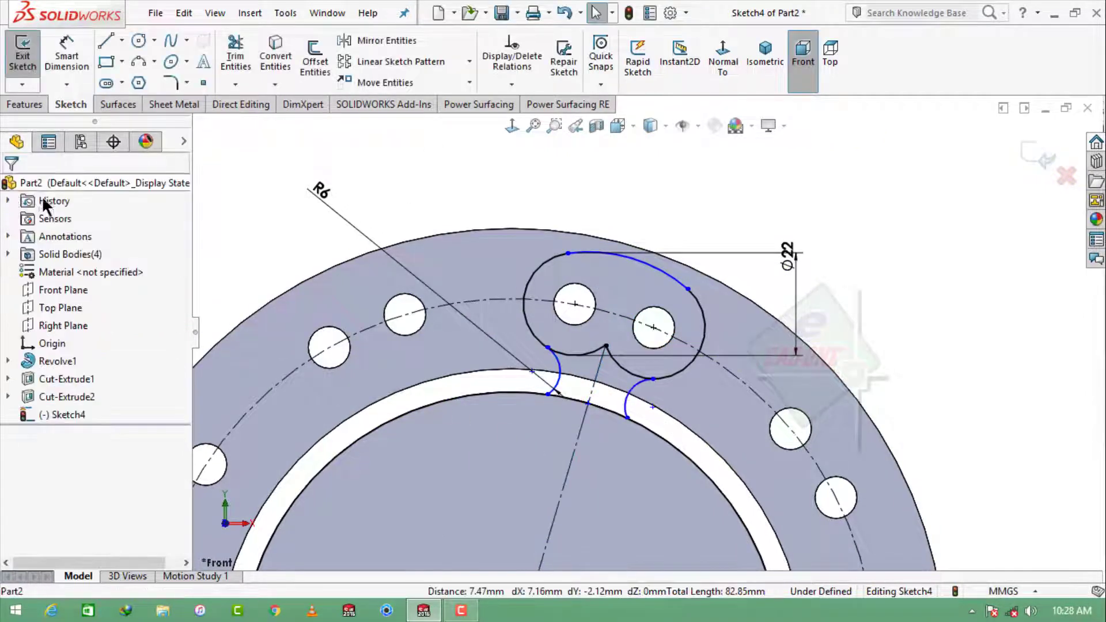
click(235, 58)
scroll(594, 342, down, 4)
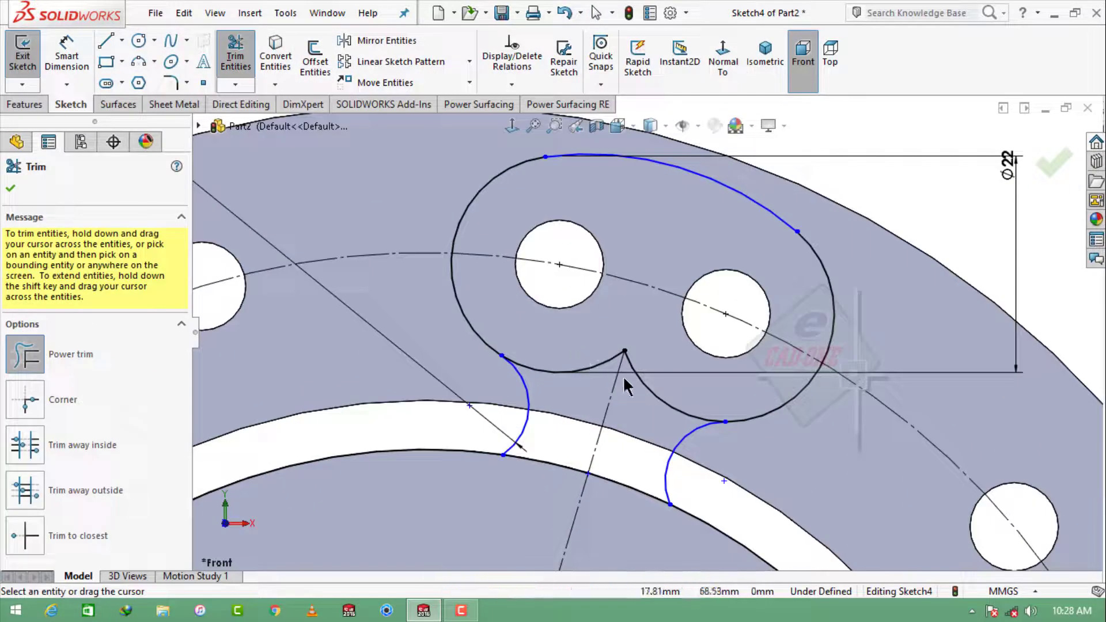
Power-trim the lower circle segments between the two R6 arcs into one lobe outline.
key(Escape)
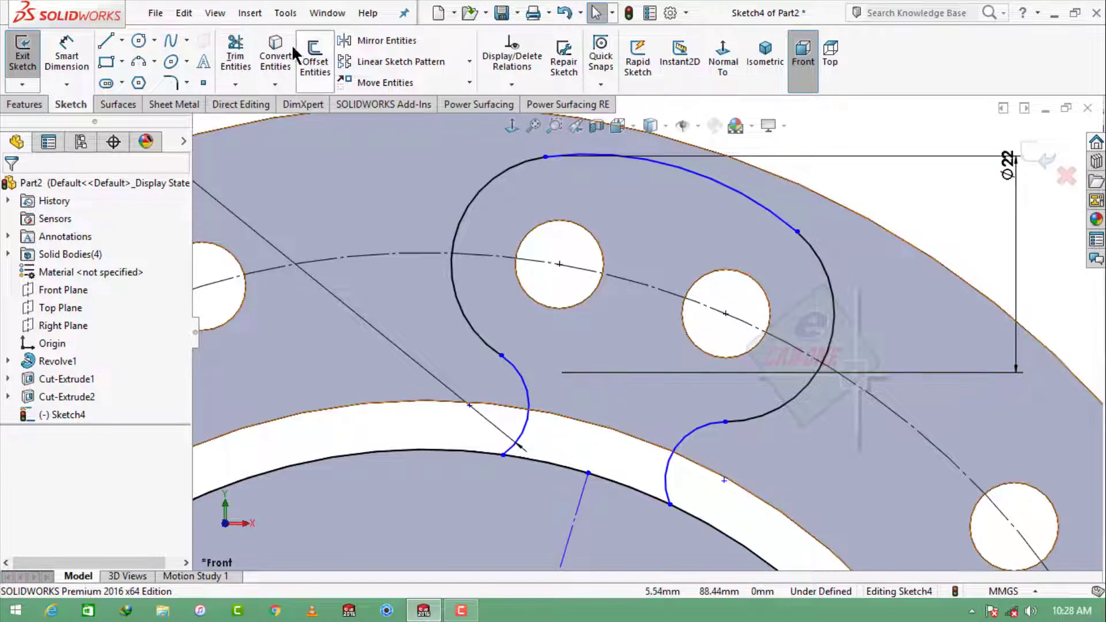
click(276, 56)
click(243, 47)
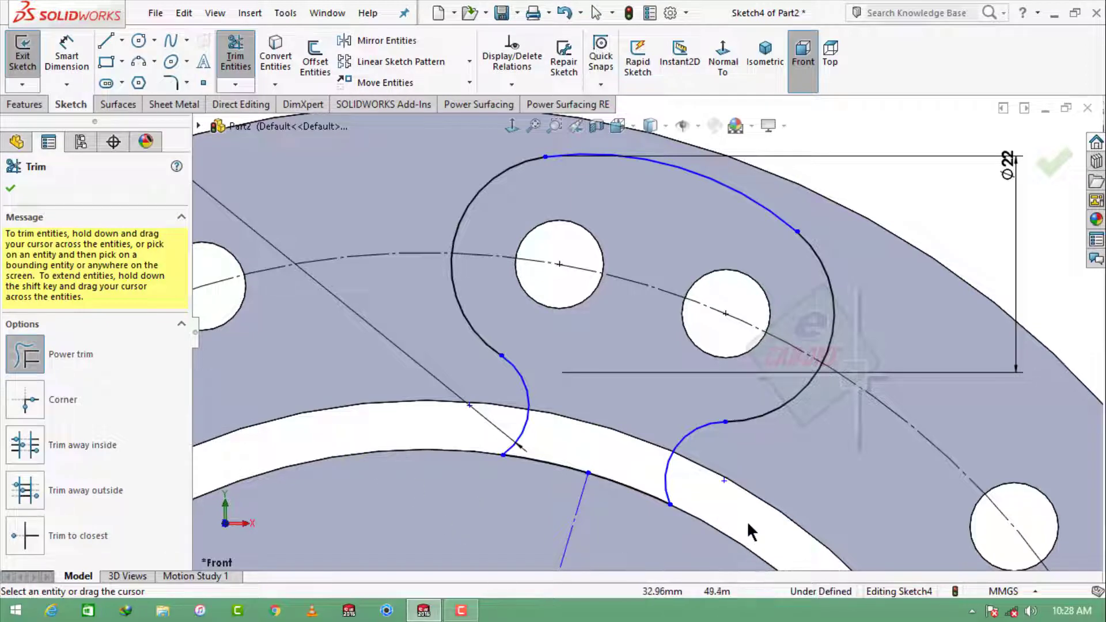
scroll(736, 412, up, 3)
scroll(736, 412, up, 2)
scroll(615, 459, up, 3)
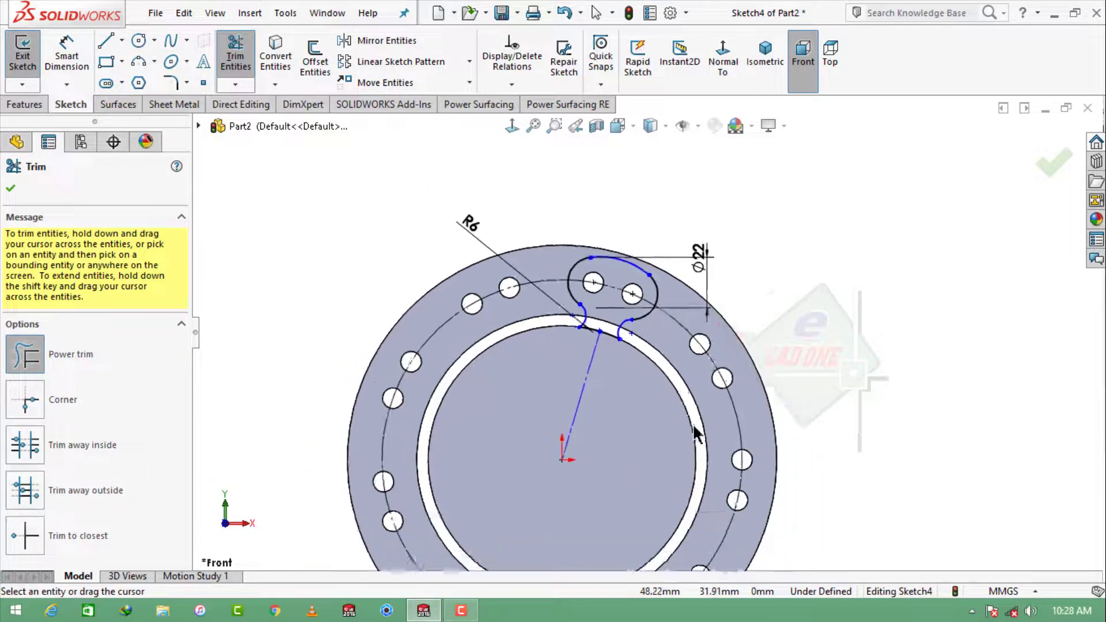
scroll(615, 459, up, 3)
scroll(614, 455, down, 2)
key(Escape)
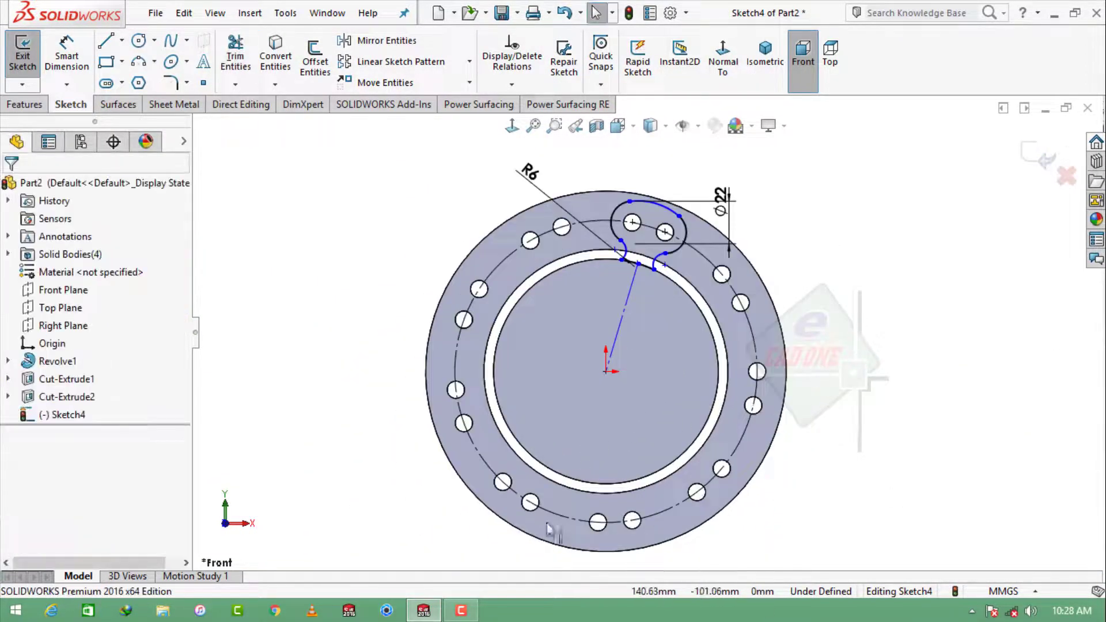
Box-select the lobe arcs and circular-pattern them with 9 instances about the origin.
click(470, 61)
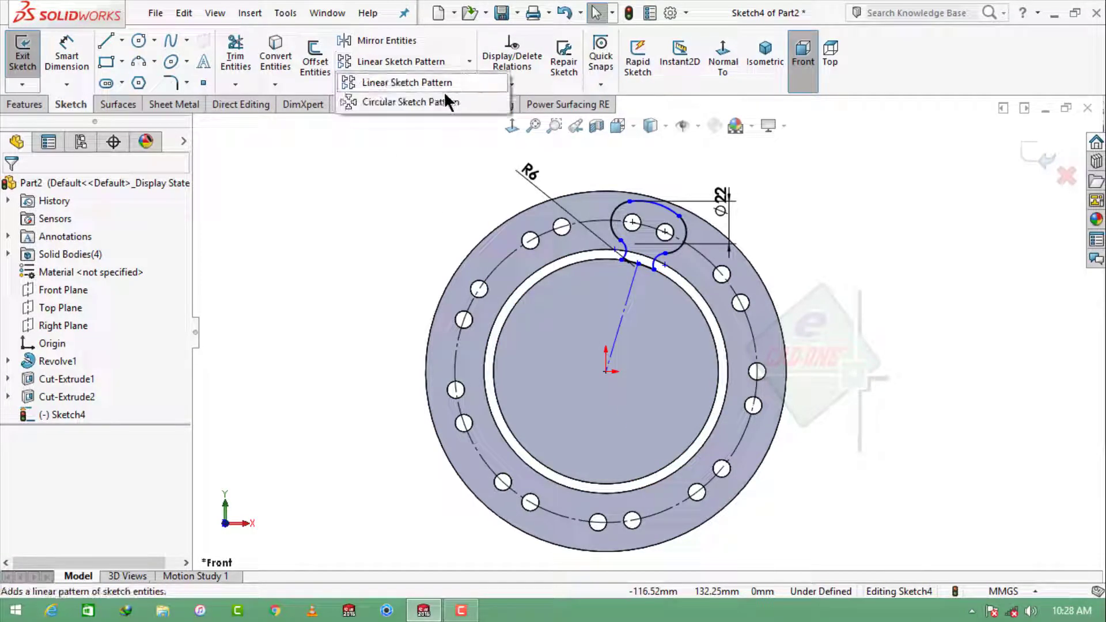
click(444, 91)
key(Escape)
drag(574, 169, 745, 339)
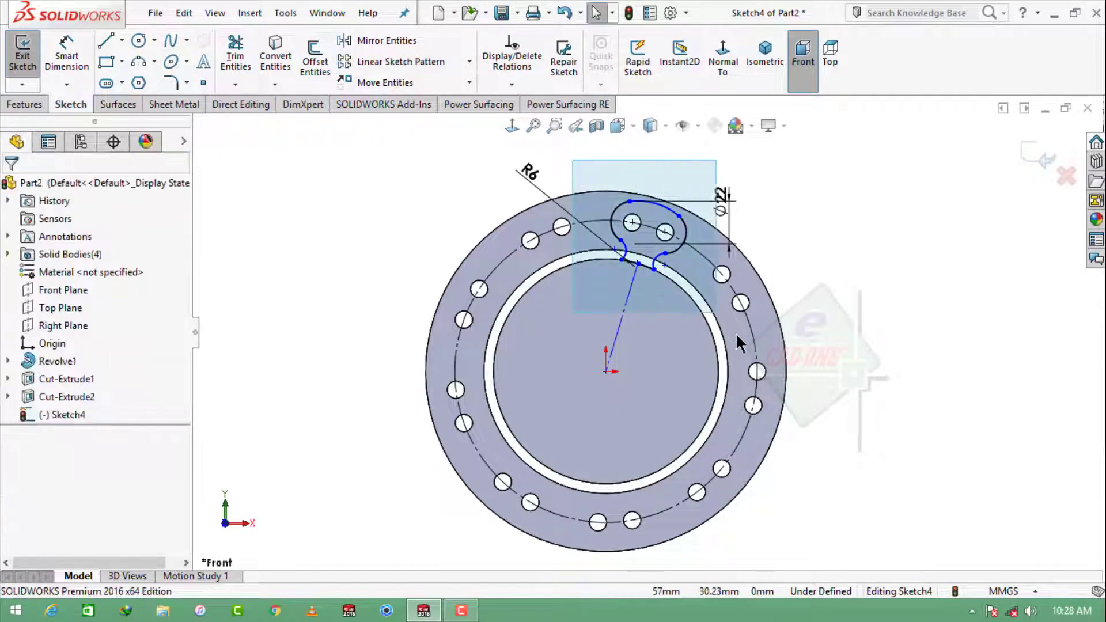
click(470, 61)
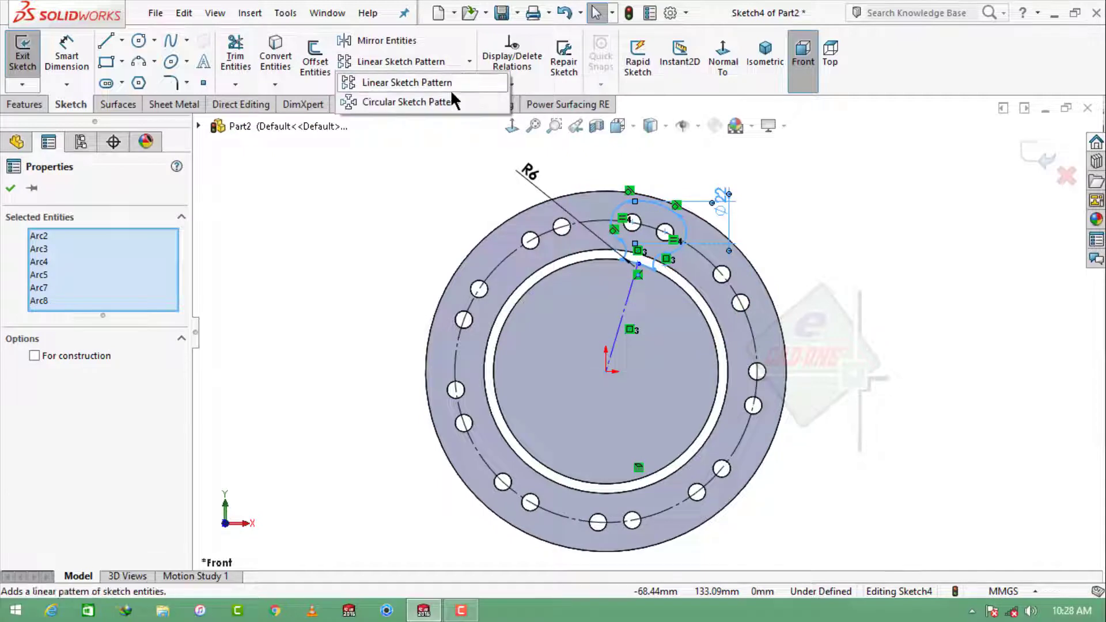
click(441, 99)
click(72, 394)
text(9)
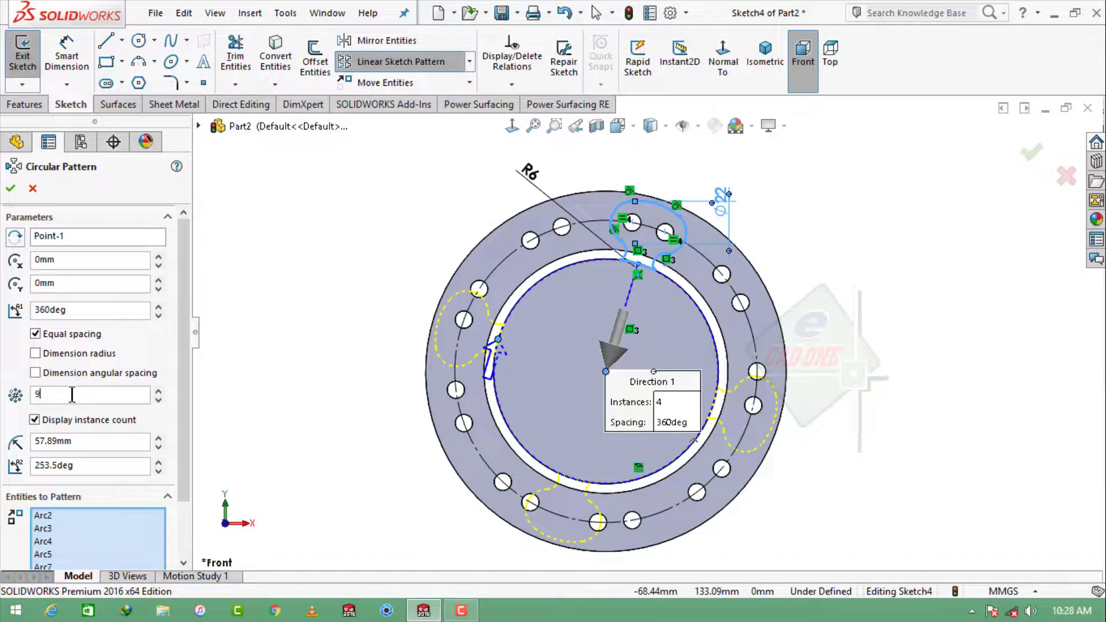
click(10, 189)
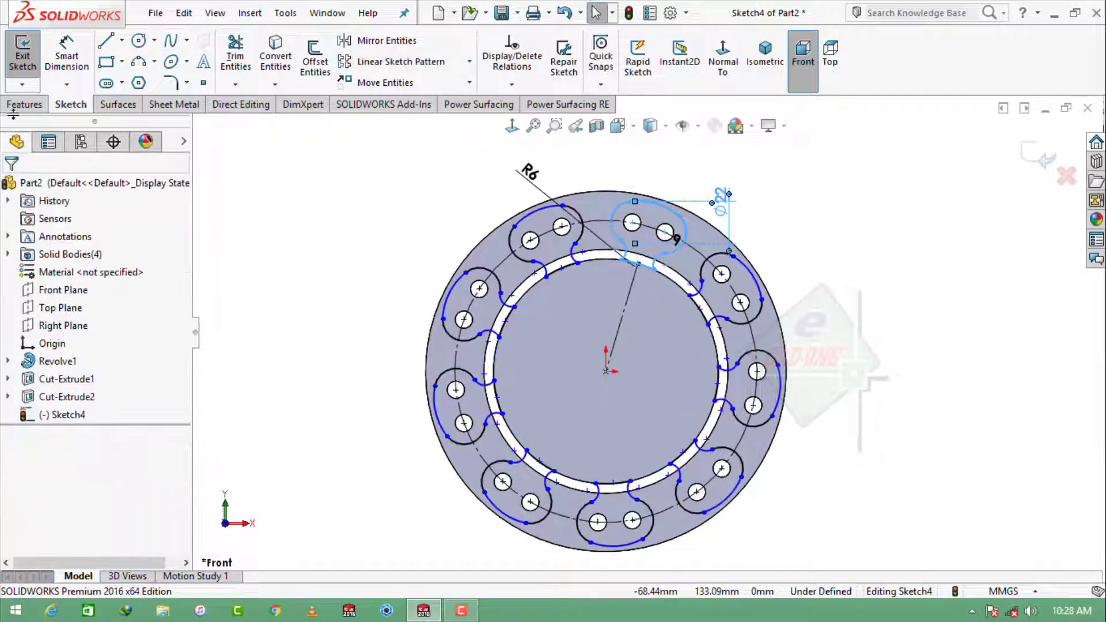
click(24, 104)
Extrude the nine-lobe sketch Mid Plane to 1 mm as Boss-Extrude1.
click(29, 57)
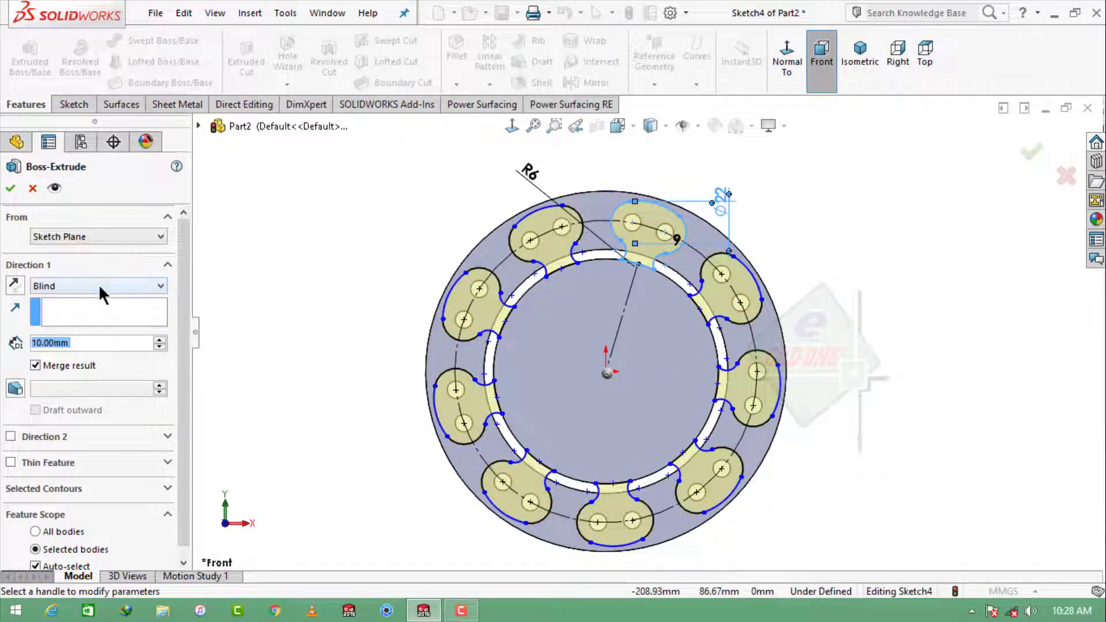
click(103, 295)
click(78, 372)
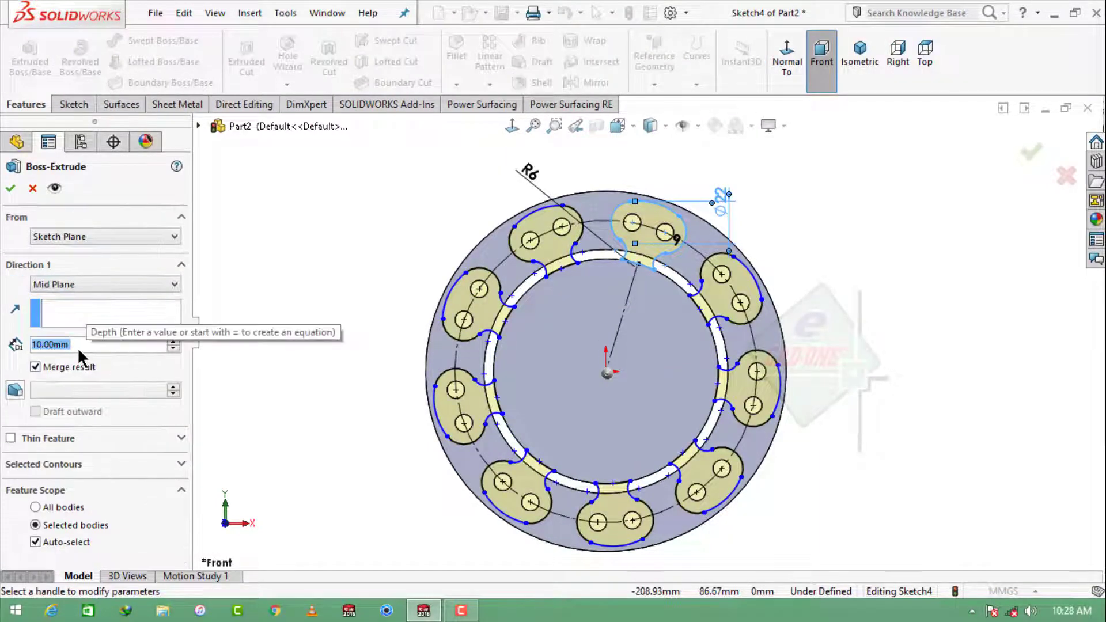
text(1)
key(Return)
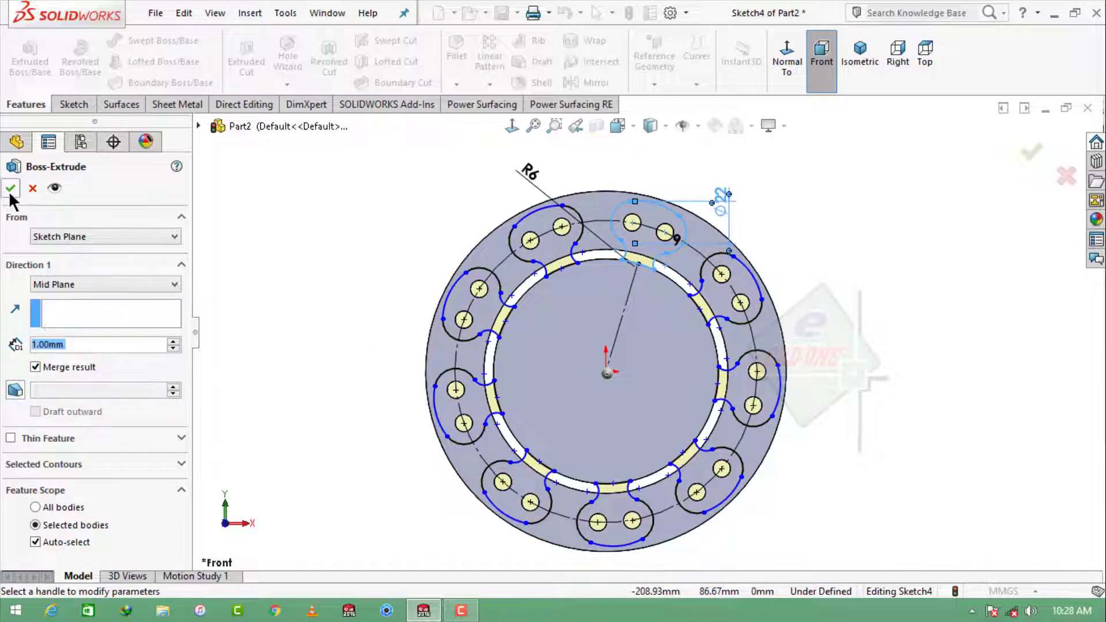
click(11, 189)
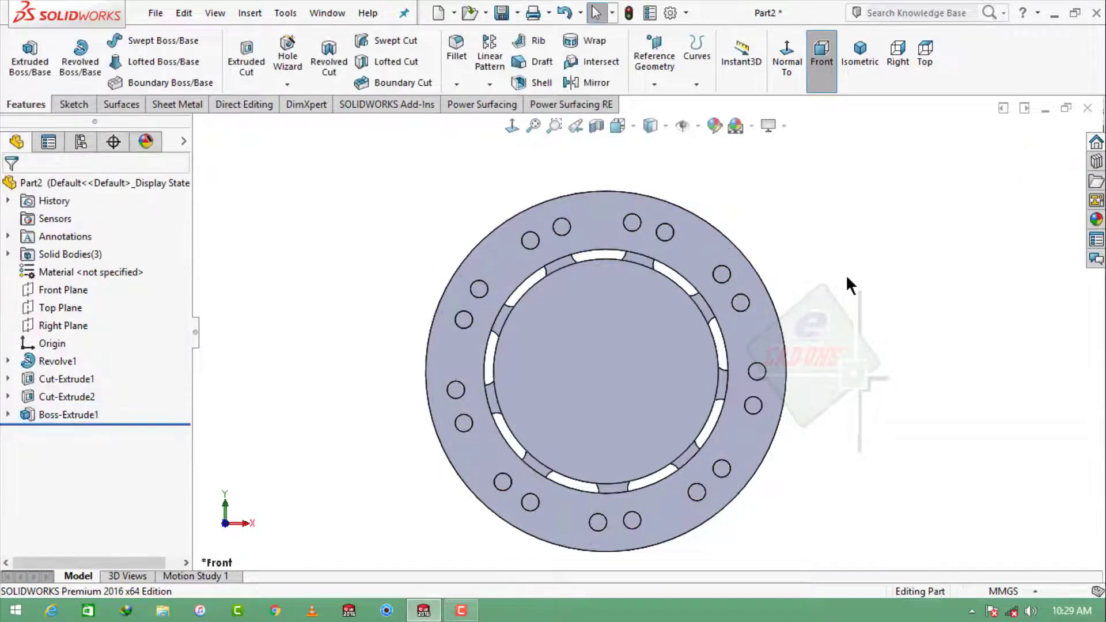
mouse_move(847, 278)
middle_down()
mouse_move(812, 304)
mouse_move(816, 314)
middle_up()
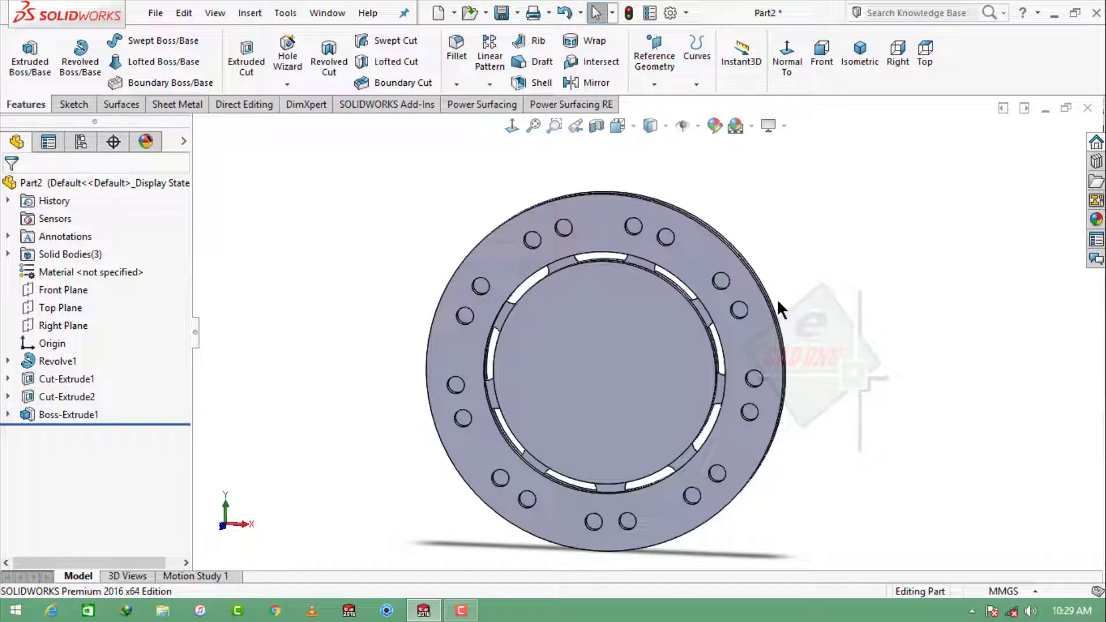
Edit Sketch4 and convert the two upper bolt-hole edges into sketch circles.
click(7, 415)
click(69, 432)
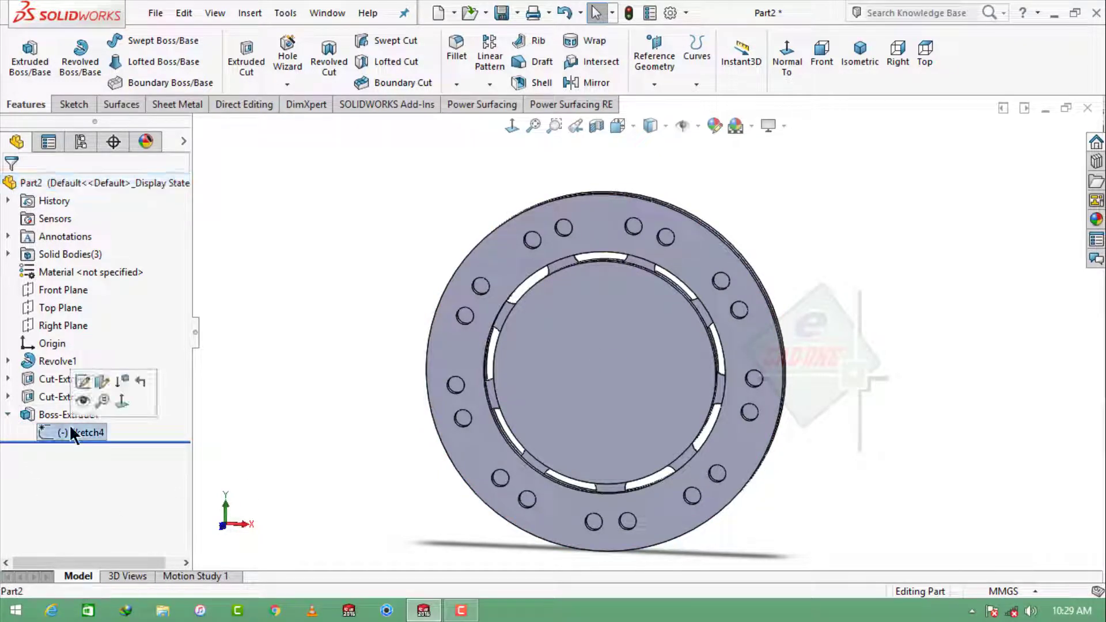
click(85, 396)
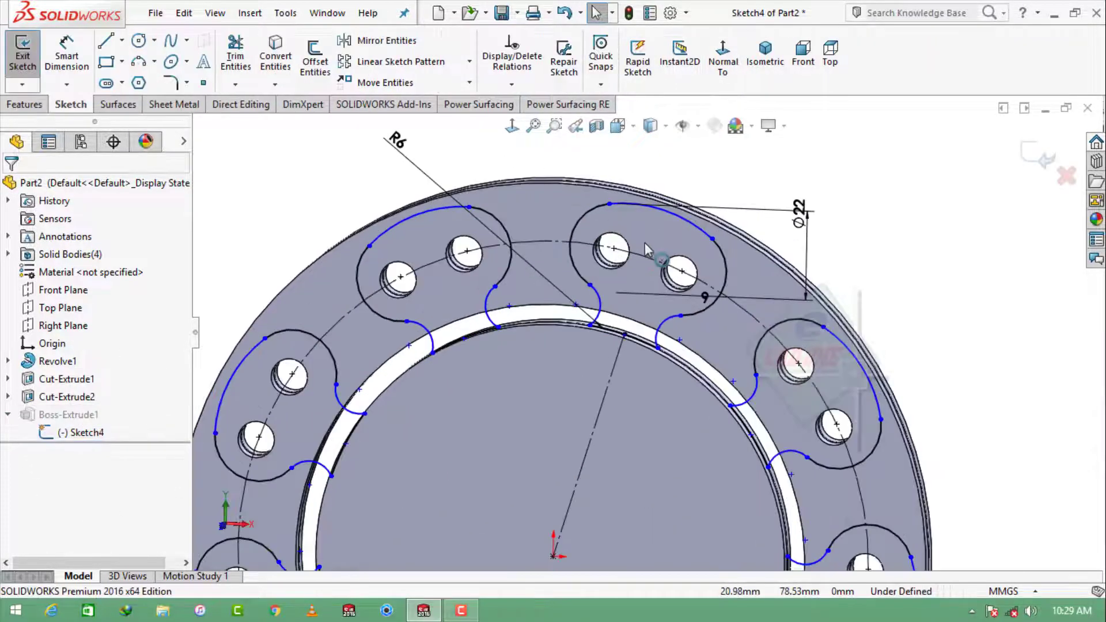
scroll(630, 256, down, 5)
click(628, 245)
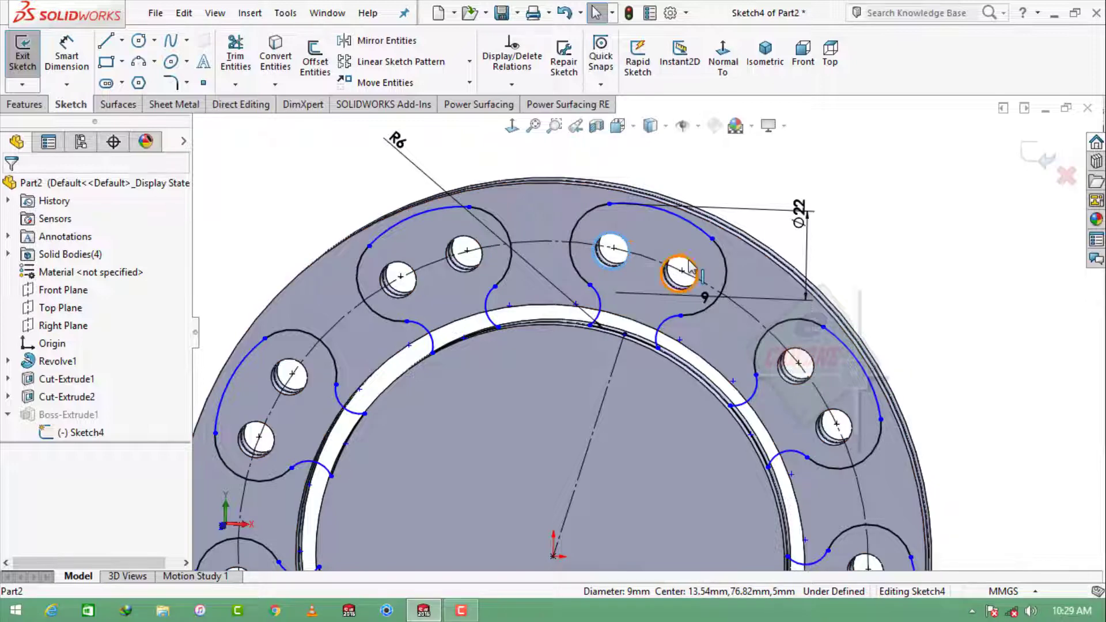
ctrl+click(671, 267)
click(278, 70)
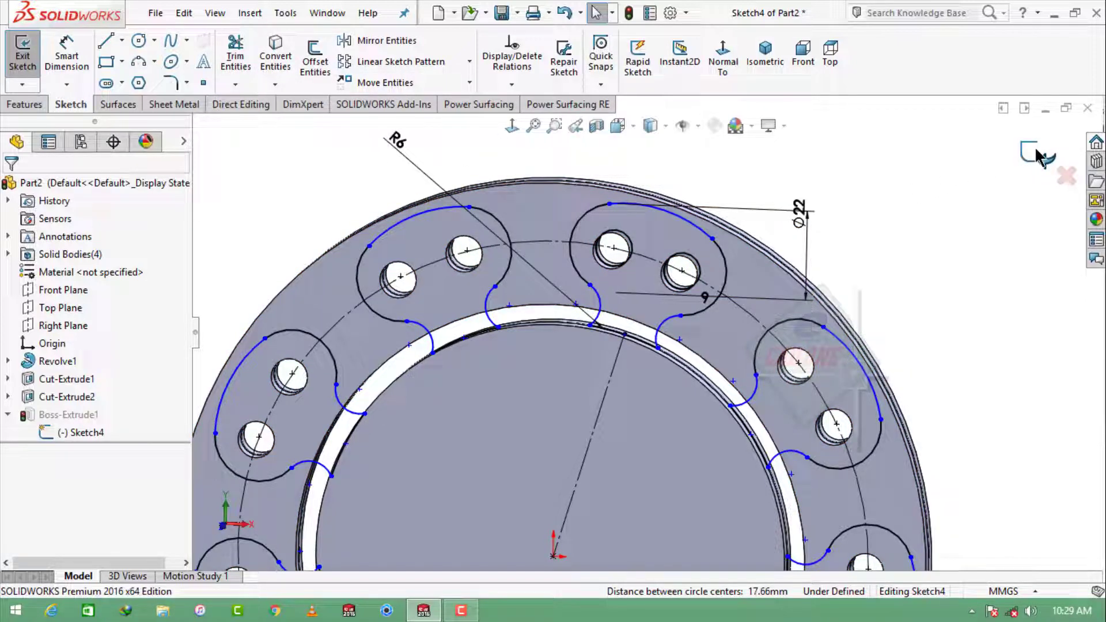
Circular-pattern the two bolt-hole circles around the origin in the face-on view.
click(723, 63)
click(803, 55)
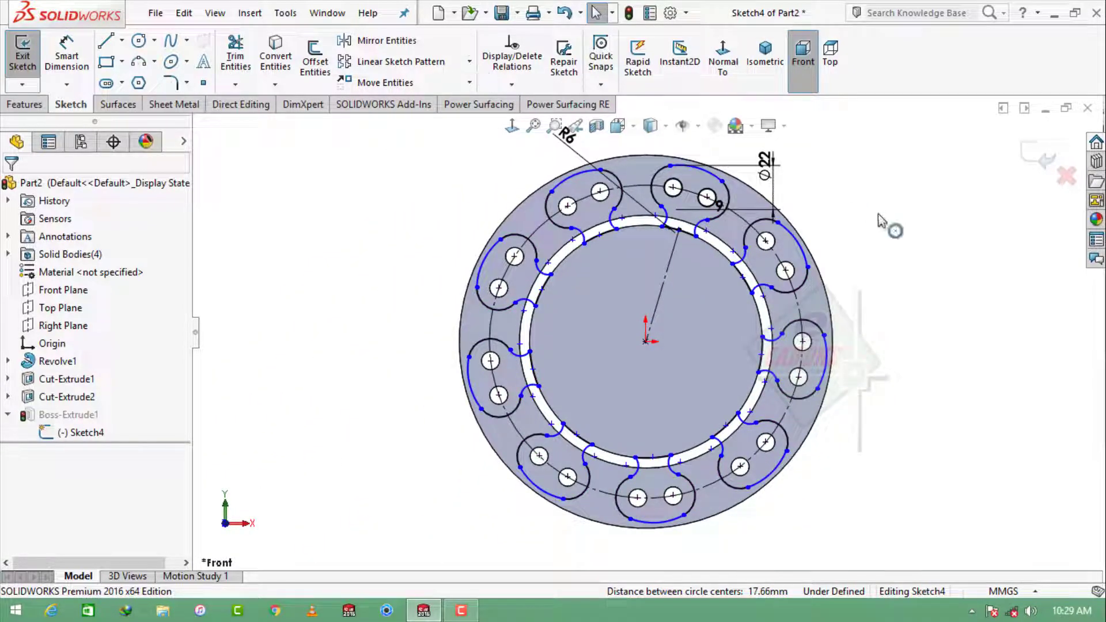
click(469, 61)
click(424, 103)
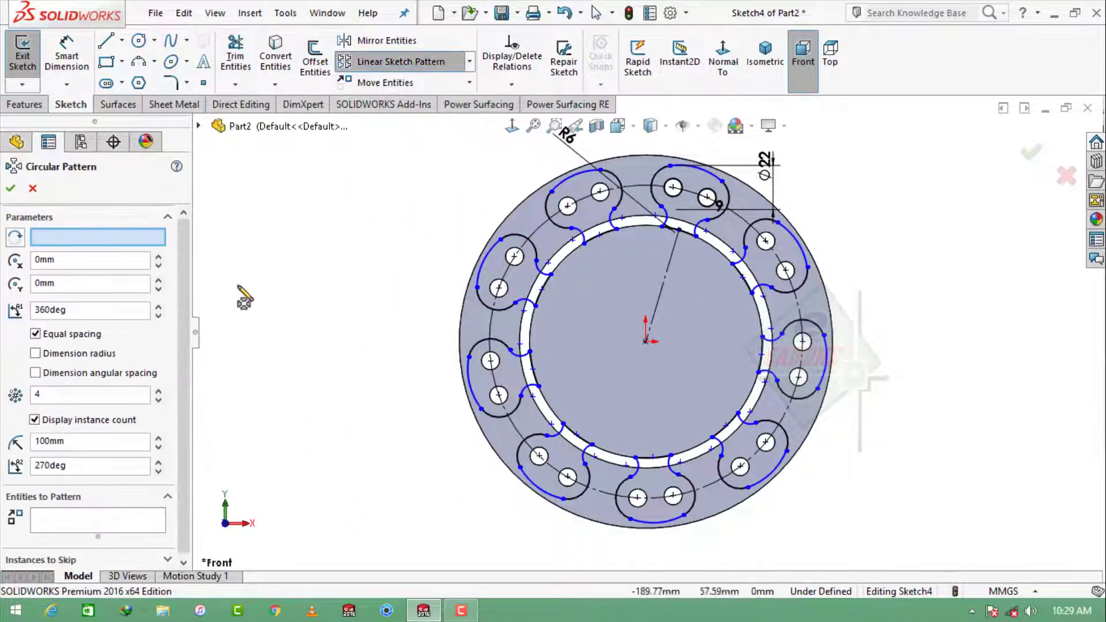
click(95, 524)
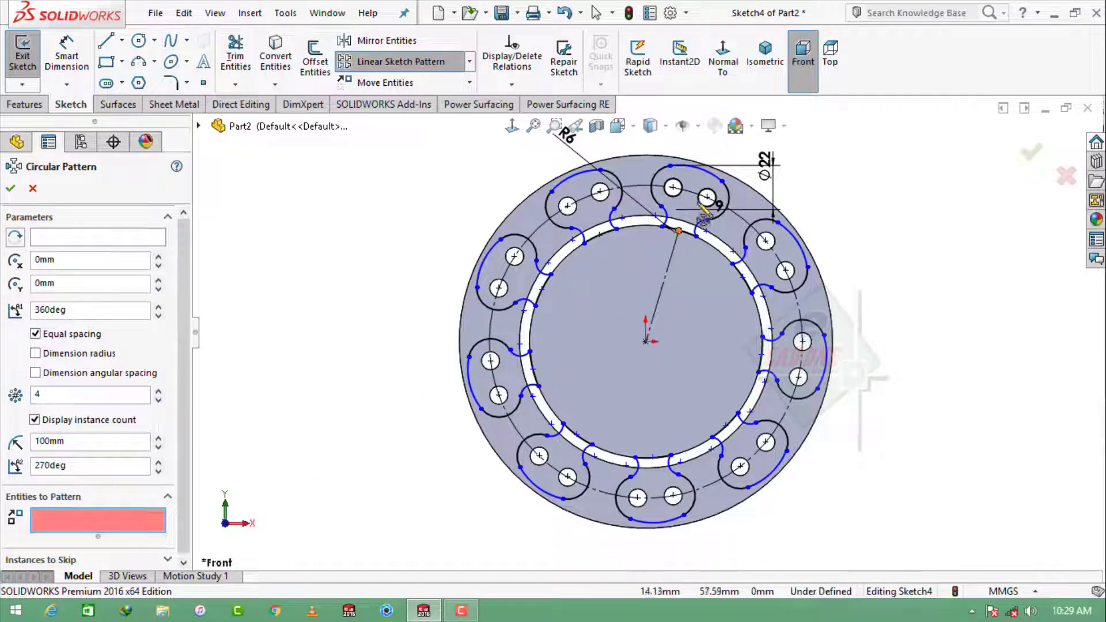
scroll(641, 211, up, 4)
click(628, 242)
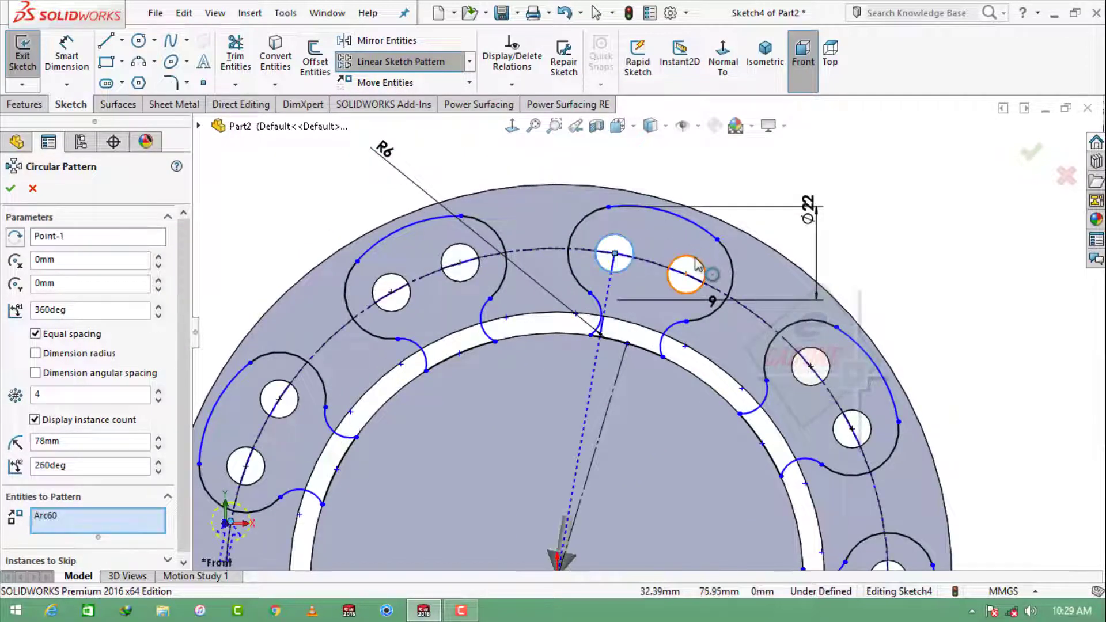
click(697, 265)
text(8)
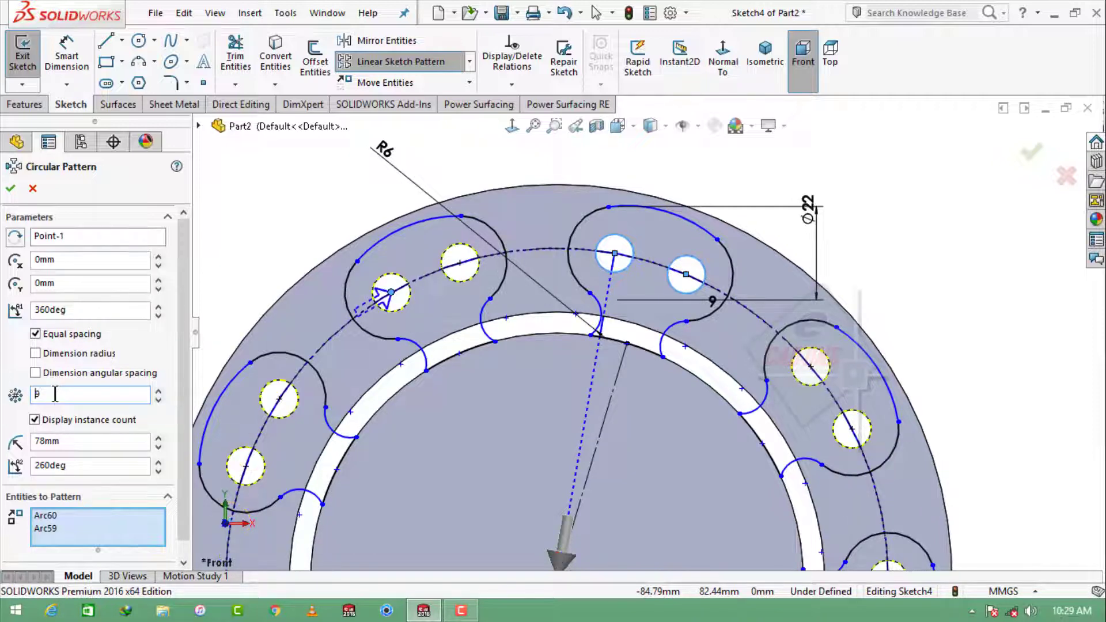
click(10, 189)
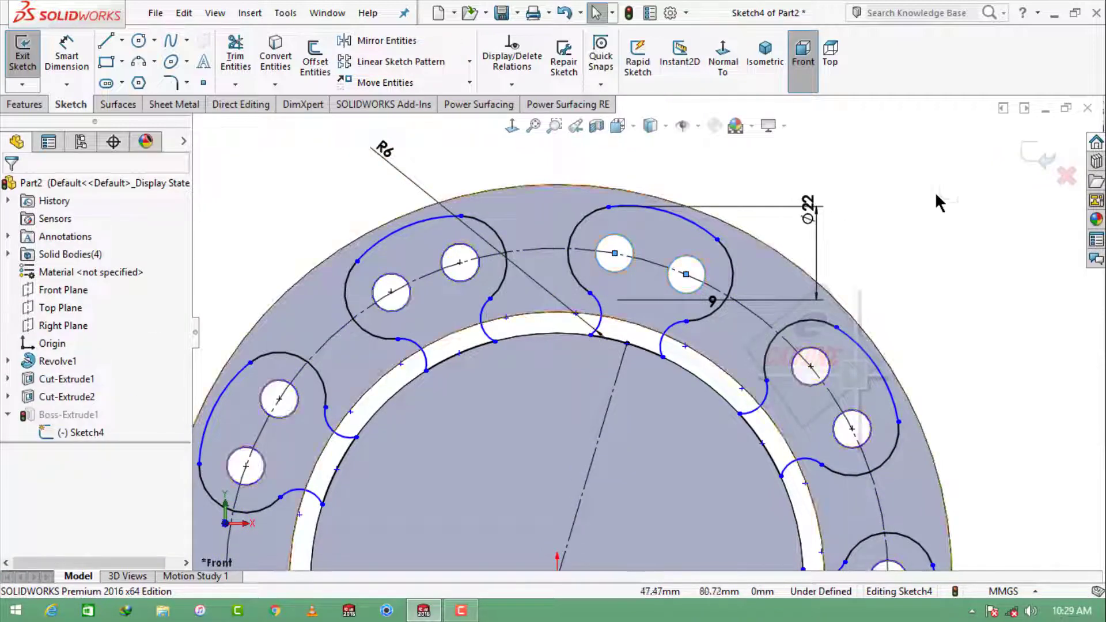
Exit Sketch4 so Boss-Extrude1 rebuilds with all the bolt holes.
click(1037, 150)
scroll(915, 209, up, 3)
scroll(841, 249, up, 3)
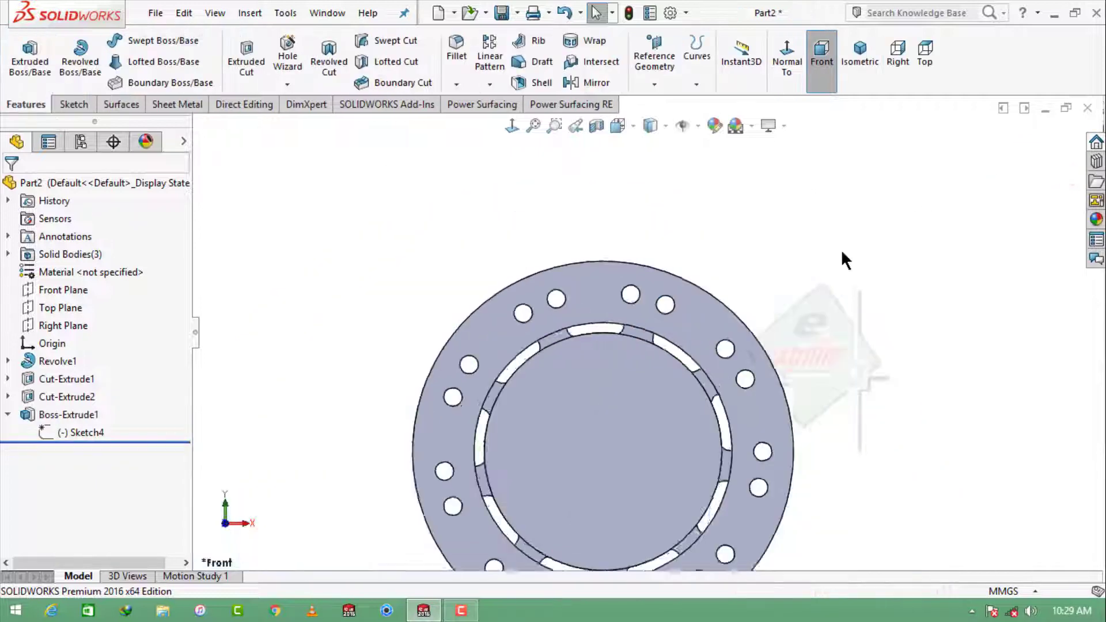
scroll(841, 249, up, 2)
scroll(864, 314, down, 2)
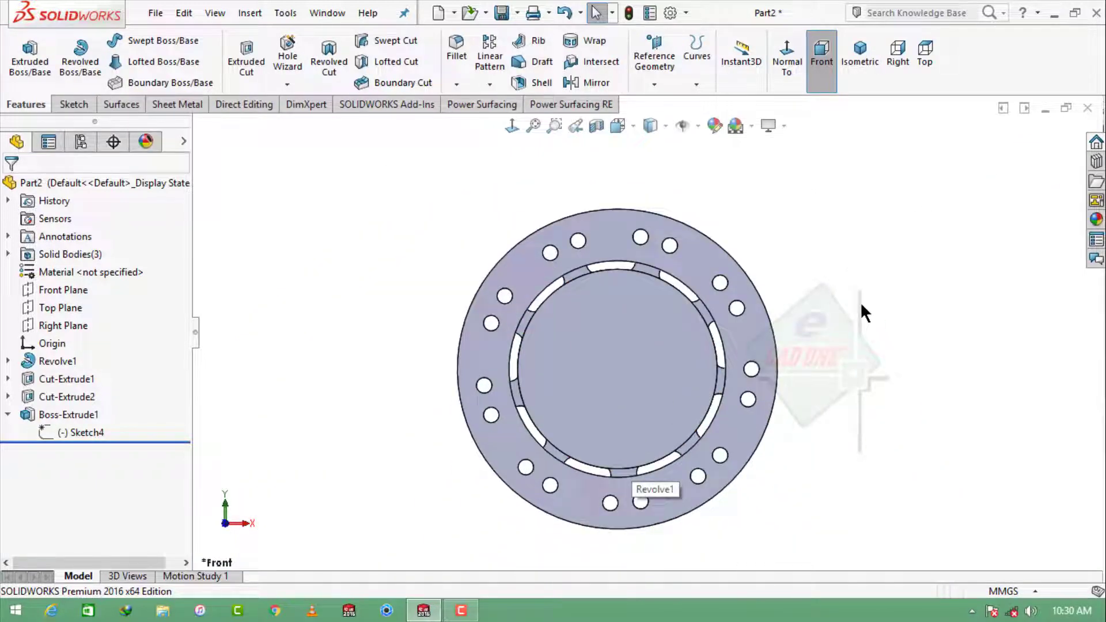
Start a sketch on the disc's inner face and draw a circle centred on the origin.
click(587, 340)
click(648, 288)
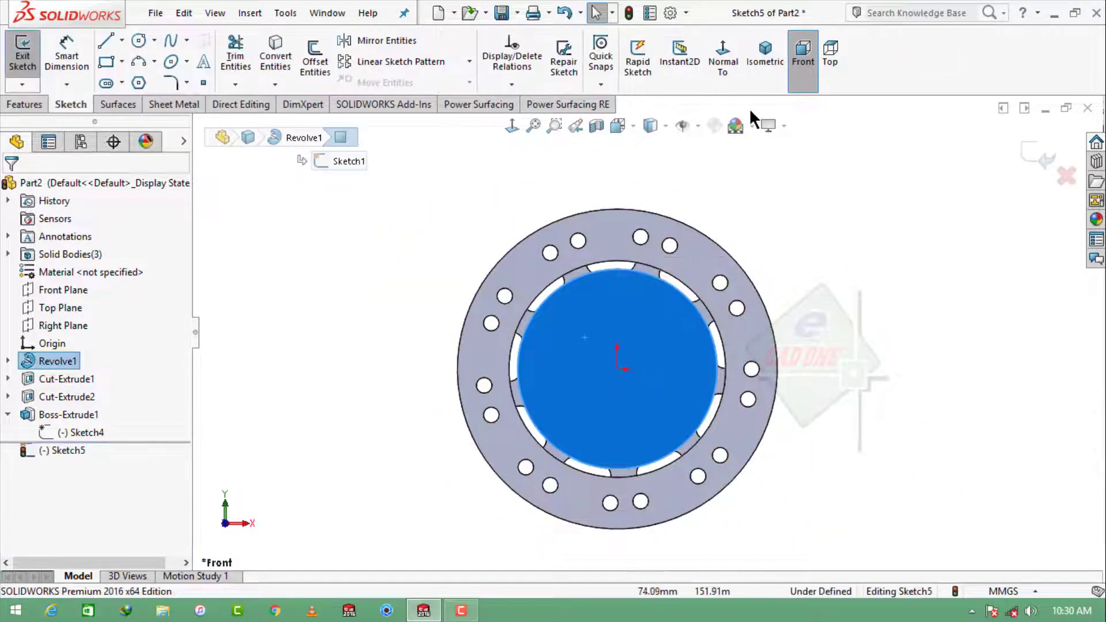
scroll(626, 381, down, 2)
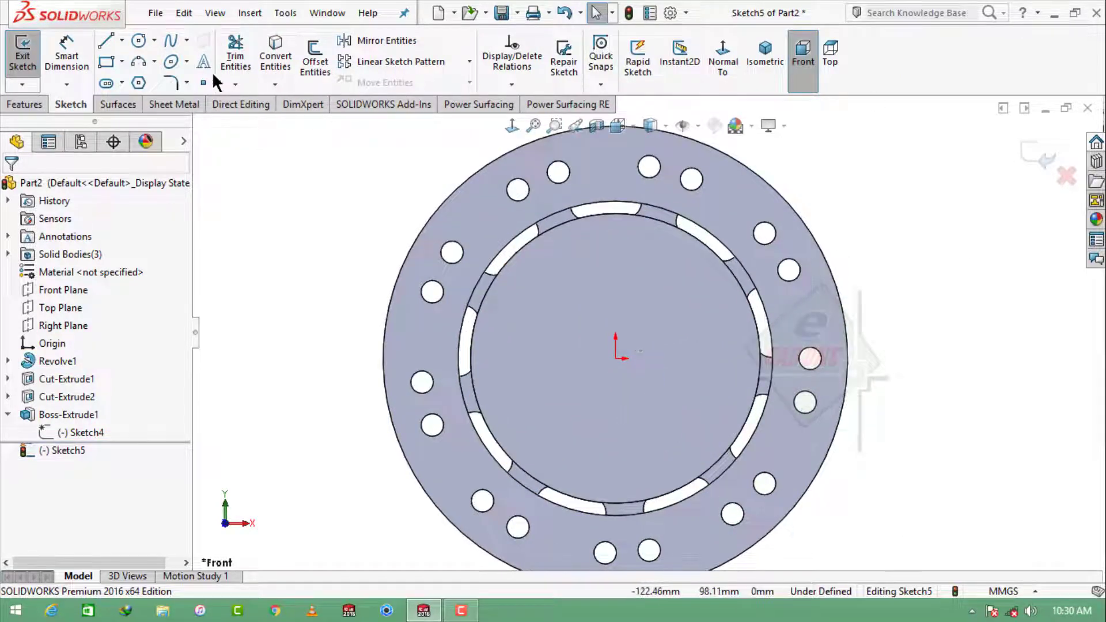
click(138, 41)
click(615, 359)
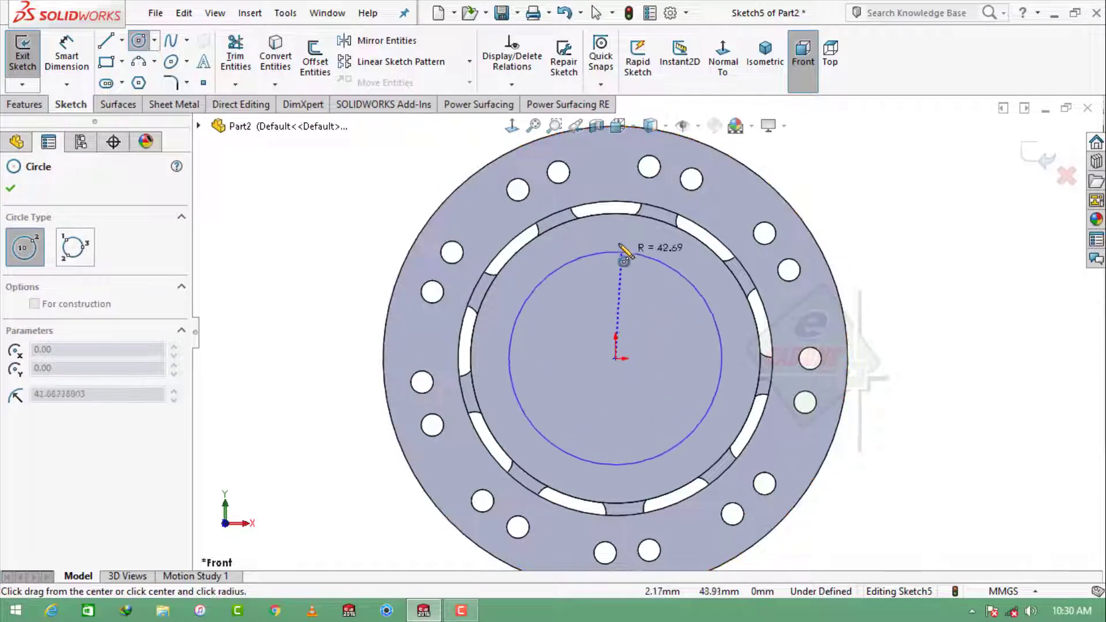
click(614, 239)
key(Escape)
Offset the circle 18 mm inward with Reverse to make a concentric inner circle.
click(311, 62)
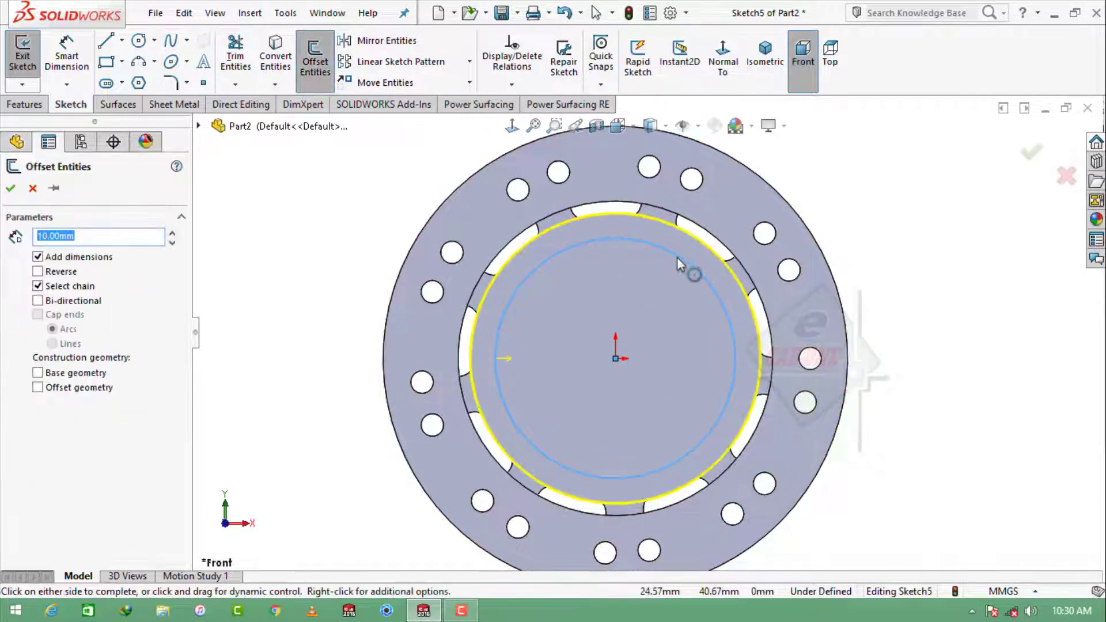
key(Escape)
click(278, 61)
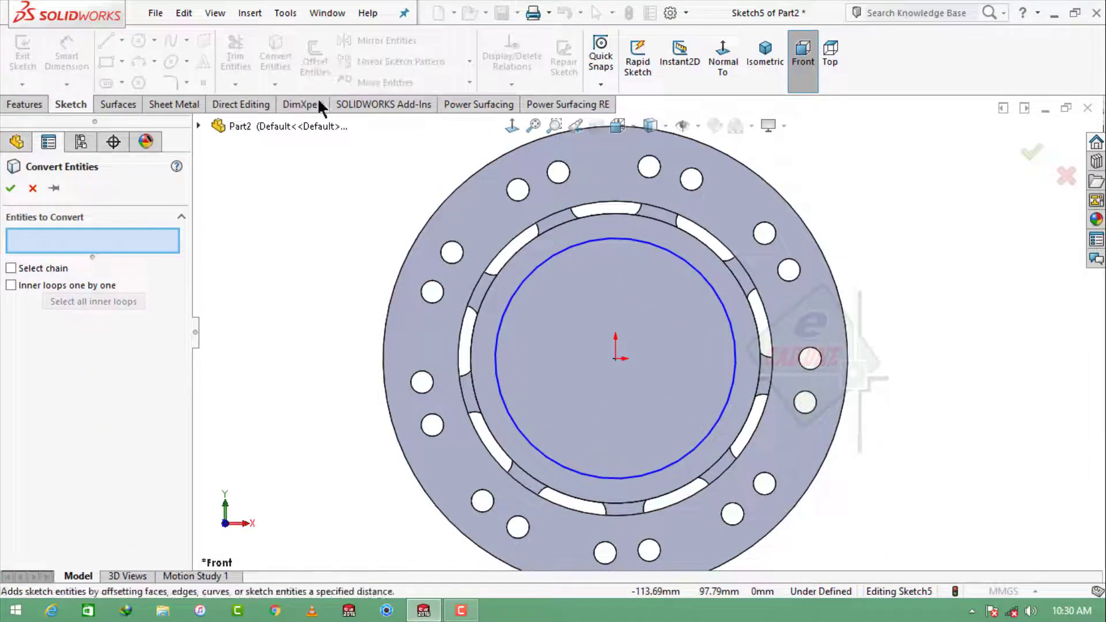
click(315, 62)
click(675, 253)
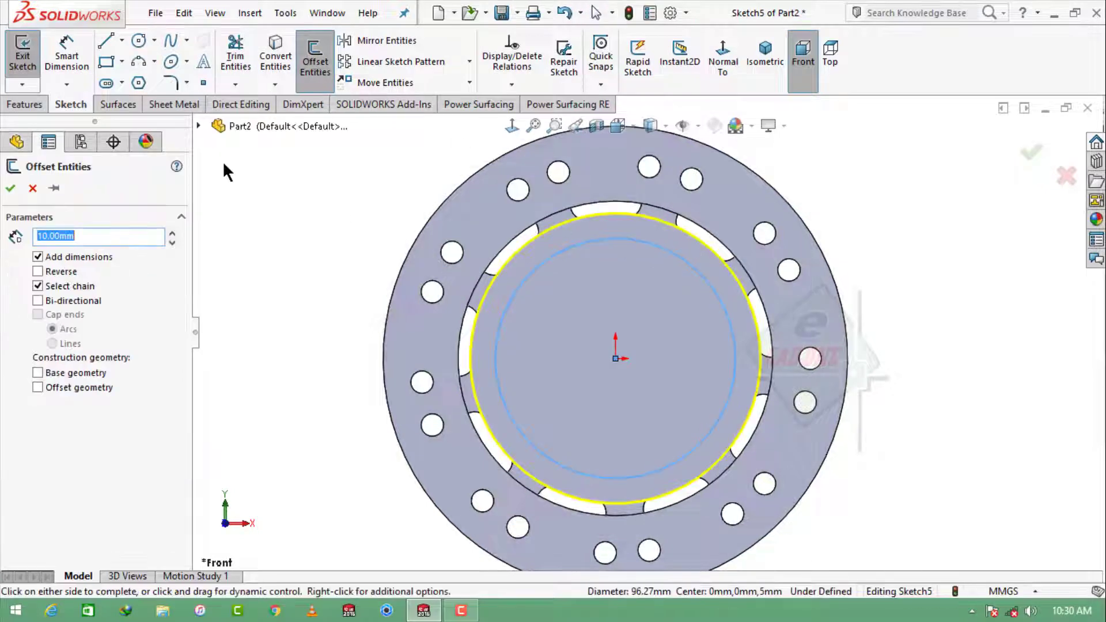
click(38, 271)
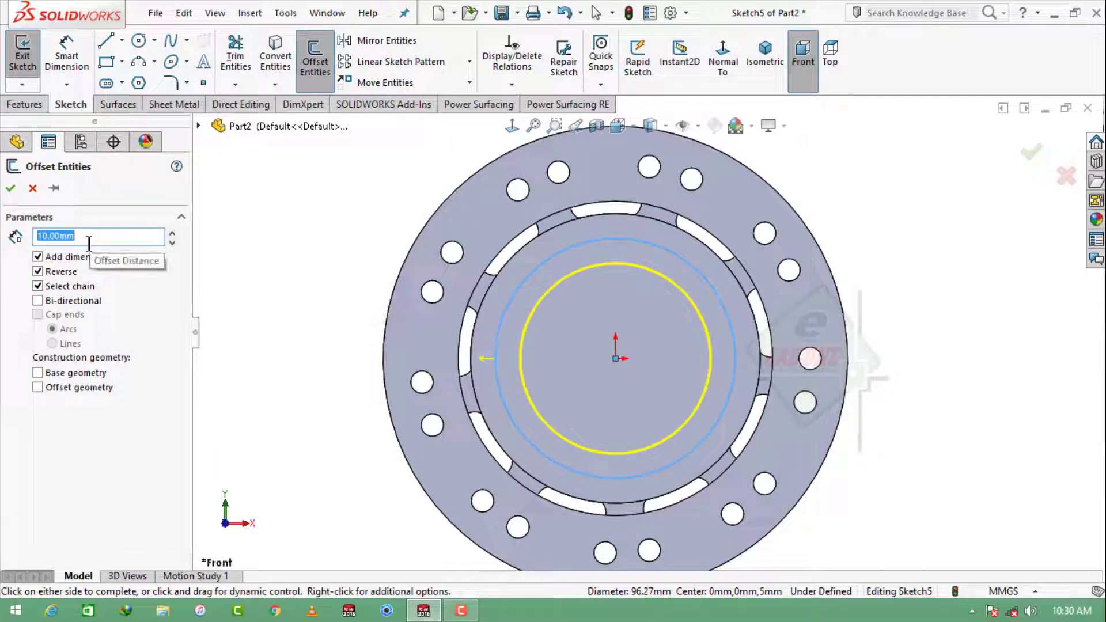
text(18)
key(Return)
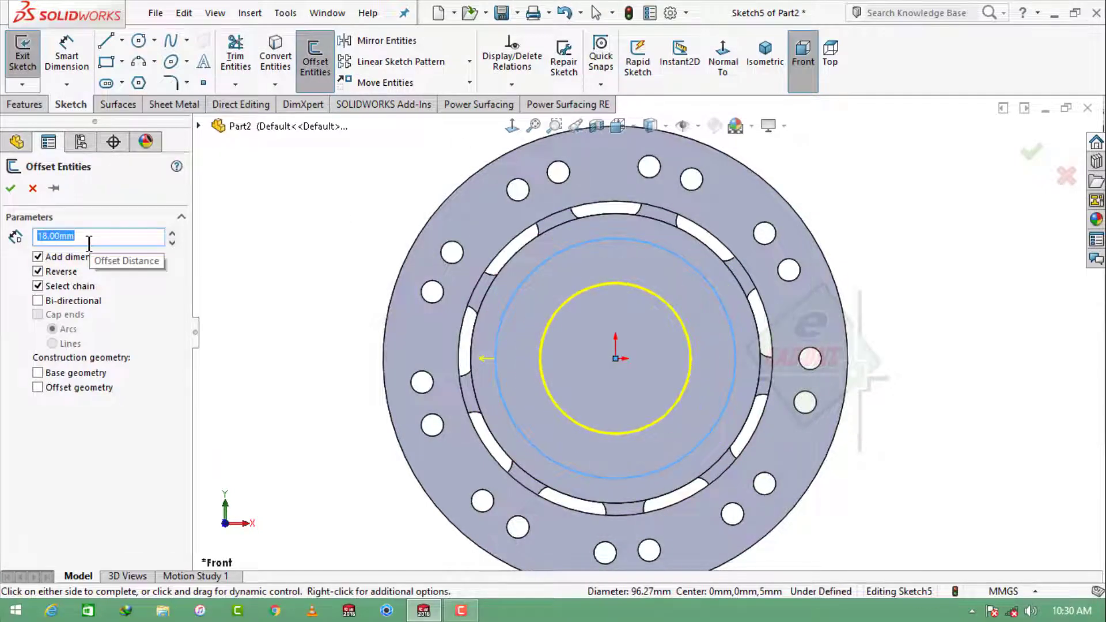
click(10, 189)
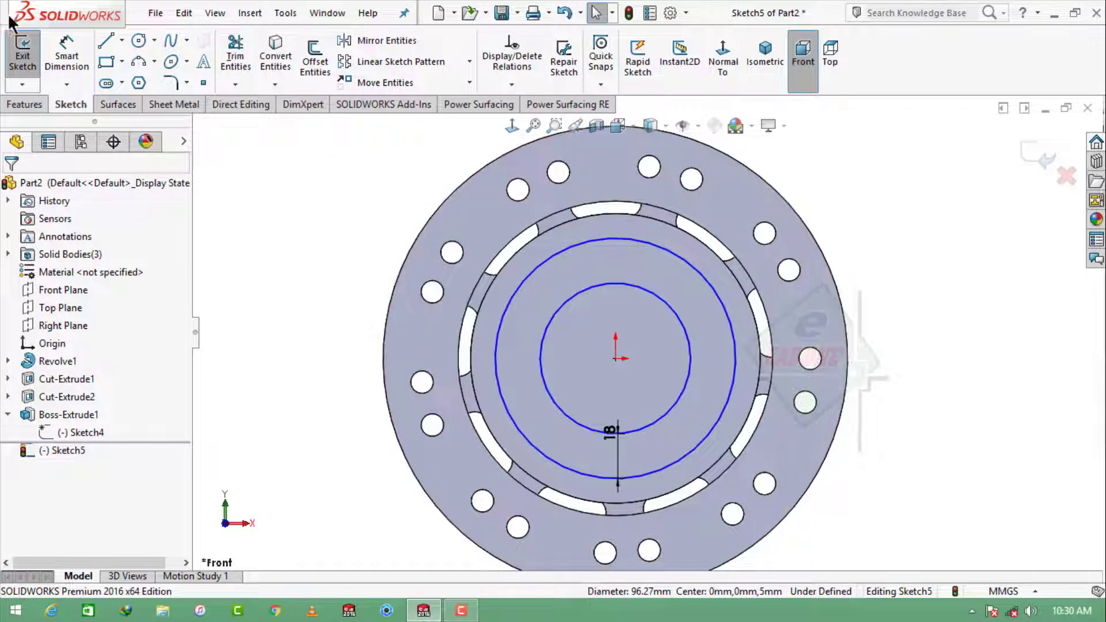
Draw a vertical centerline from the origin upward.
click(122, 41)
click(134, 80)
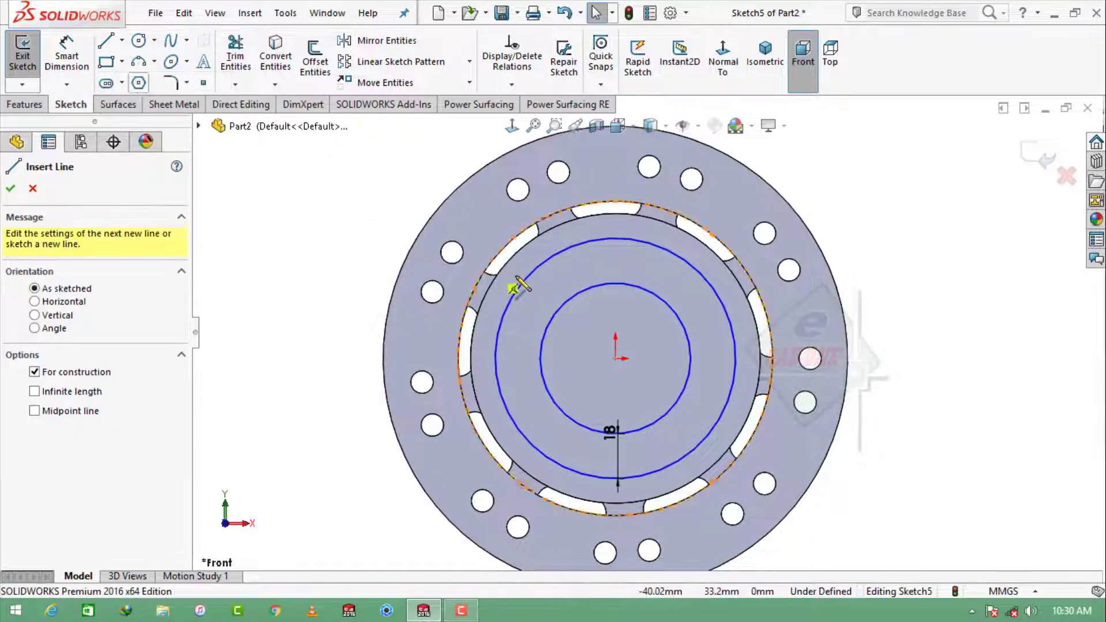
click(615, 358)
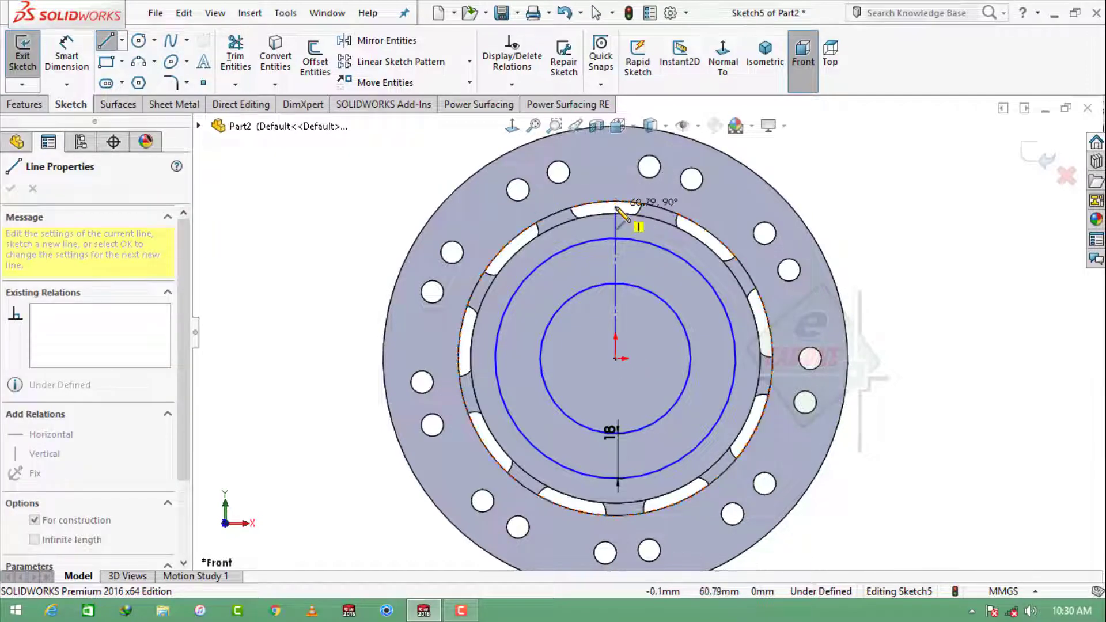
click(615, 202)
key(Escape)
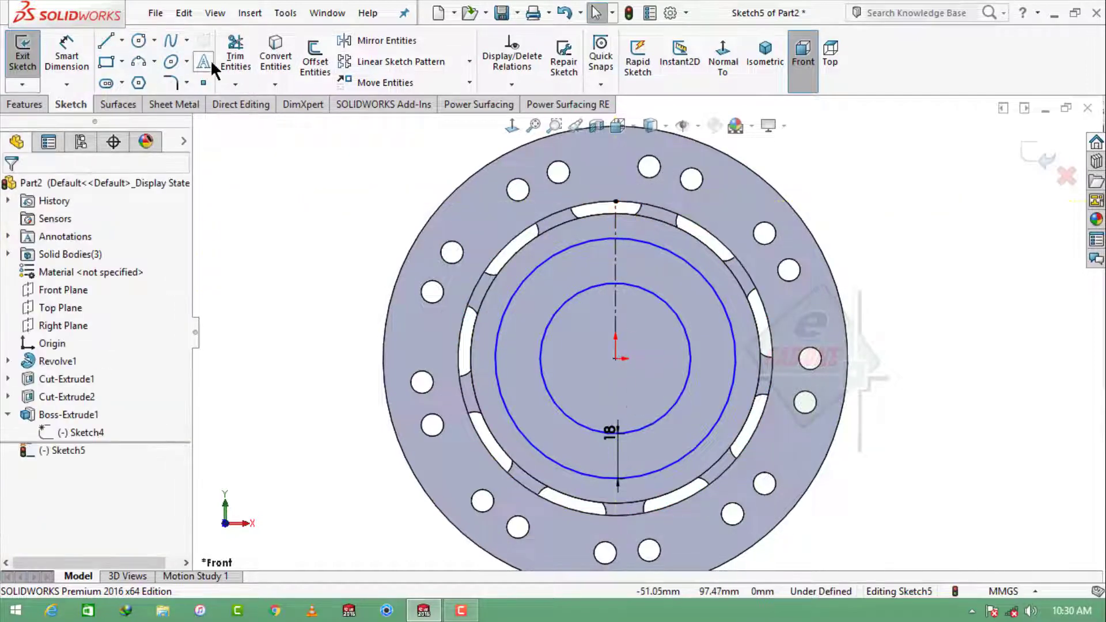
Add a slanted centerline from the origin, dimensioned 8° from the vertical.
click(122, 40)
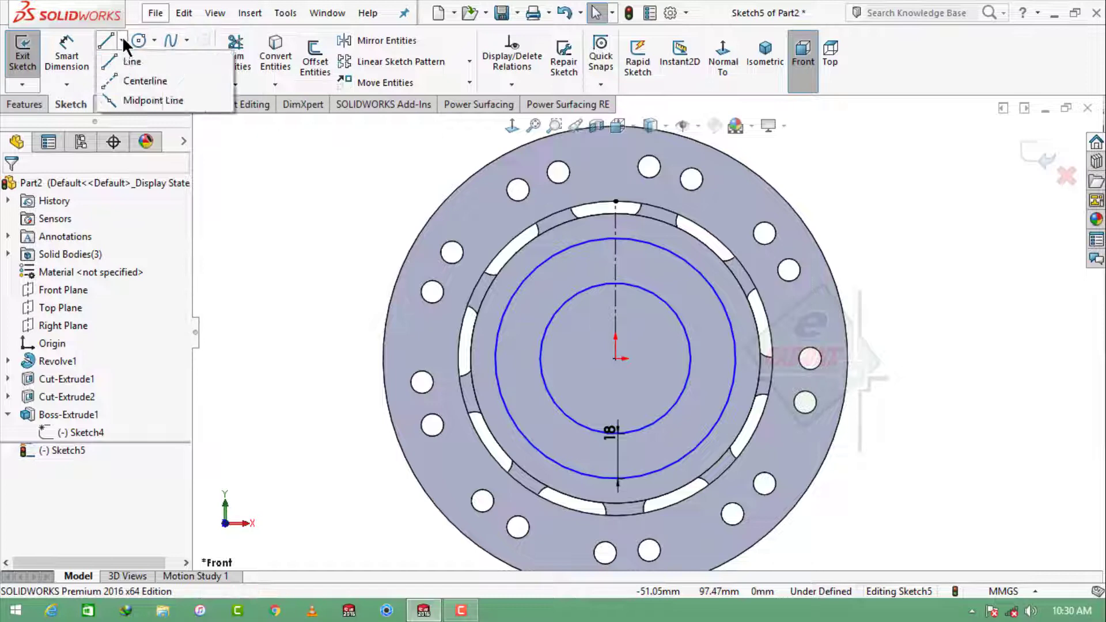
click(138, 81)
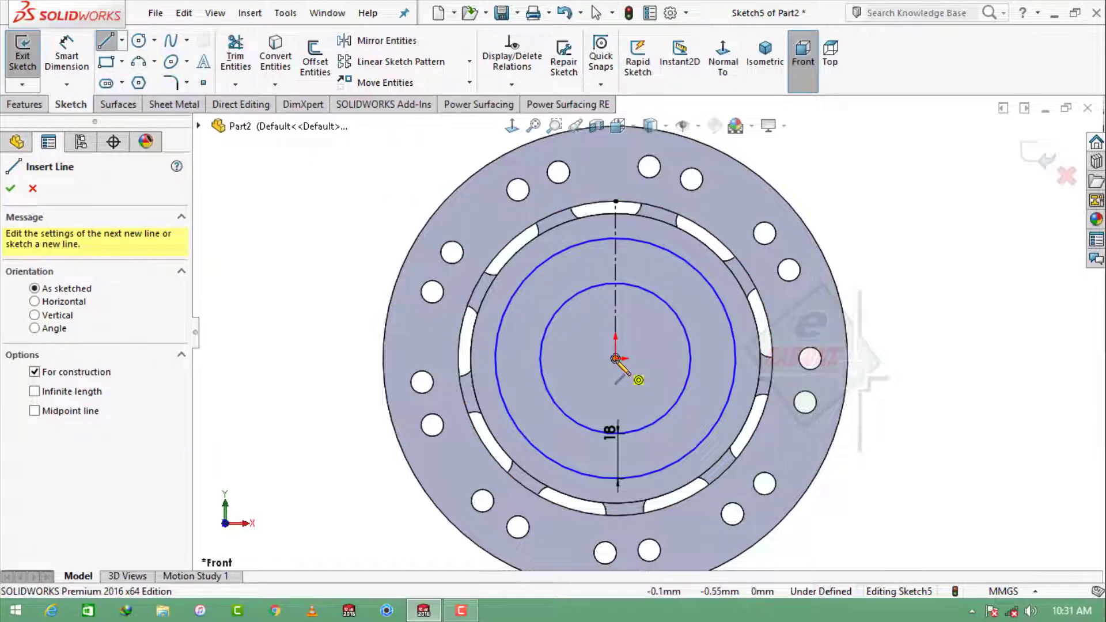
click(615, 358)
click(649, 228)
key(Escape)
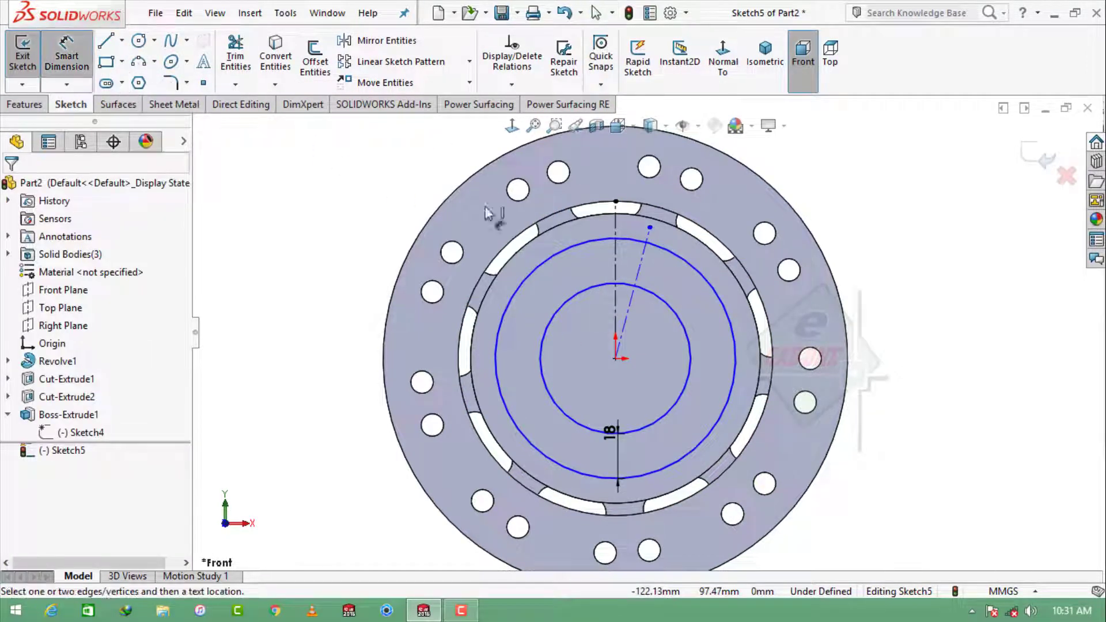
click(616, 265)
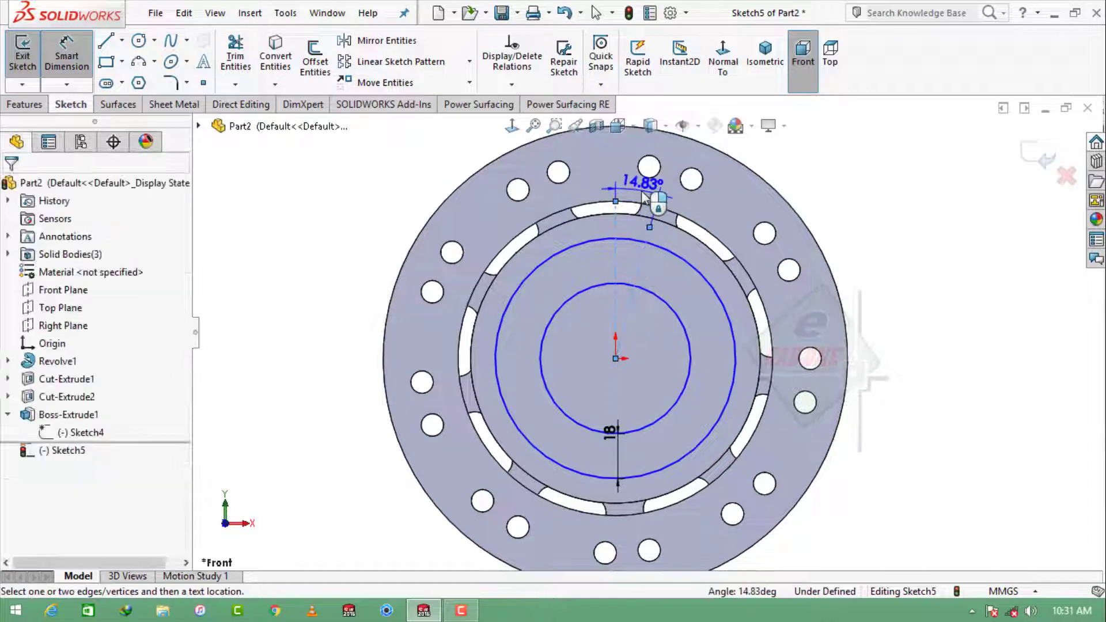
click(642, 183)
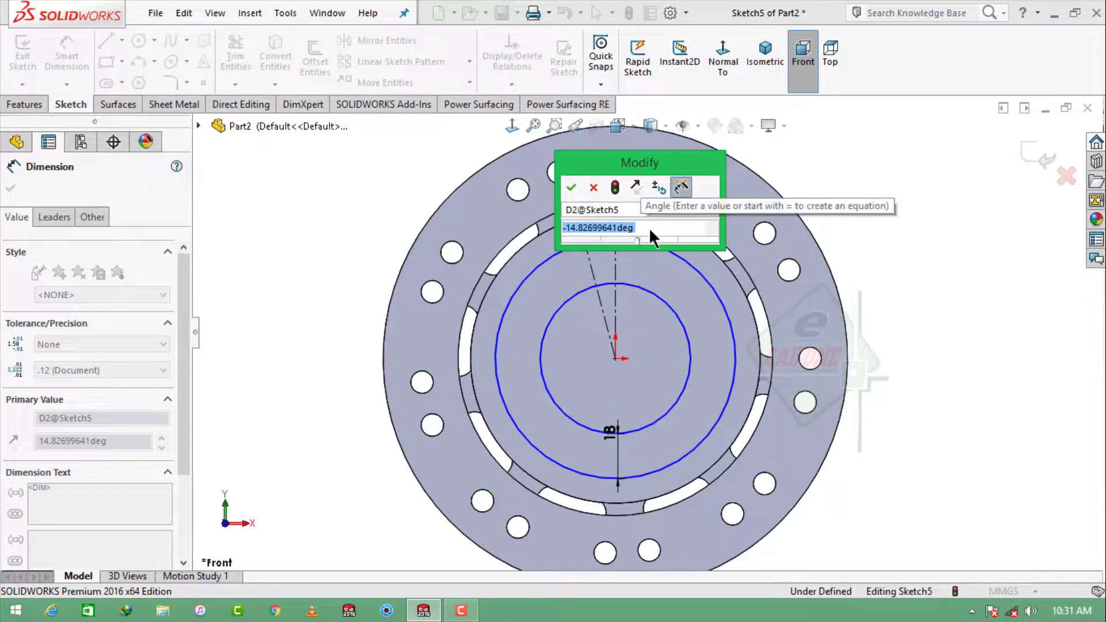
text(8)
key(Return)
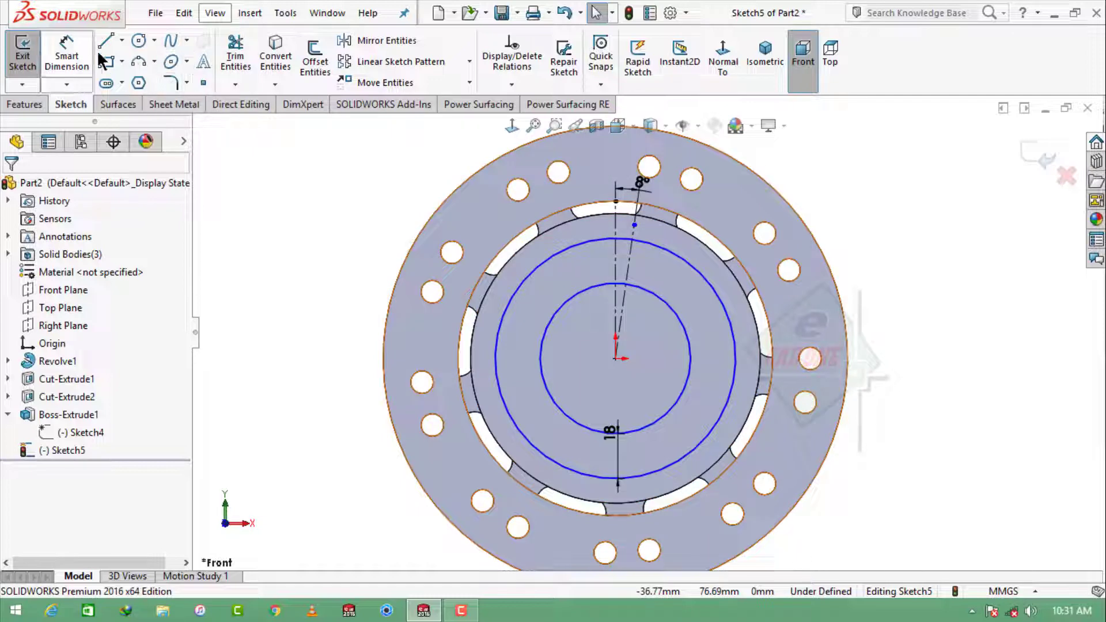
Add a diagonal centerline from the origin at 36° from the 8° line.
click(122, 40)
click(125, 81)
click(616, 357)
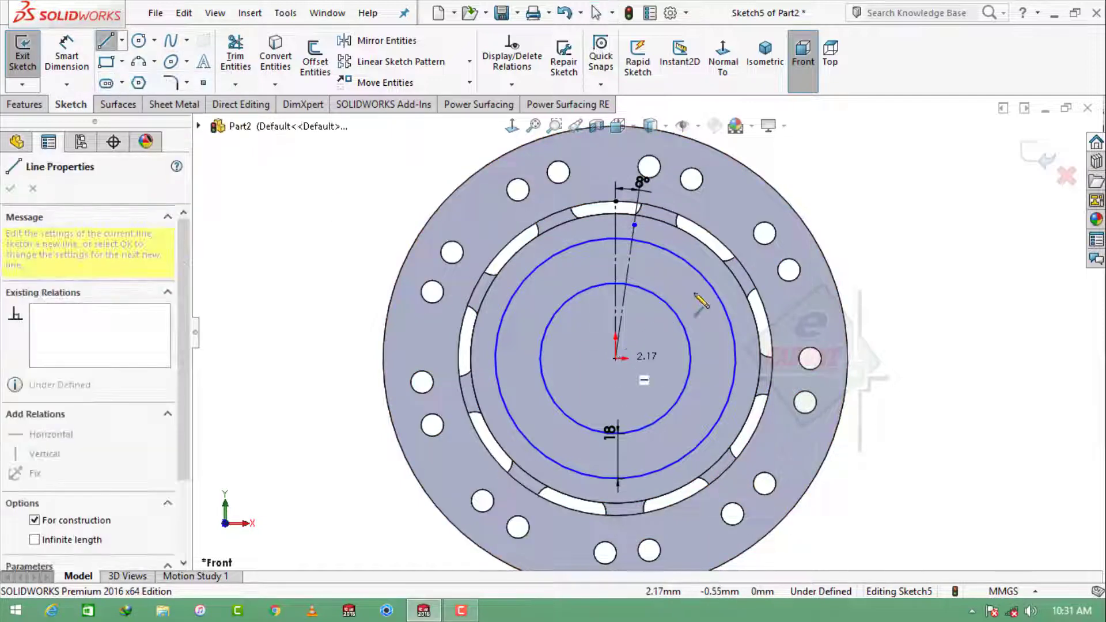
click(719, 277)
key(Escape)
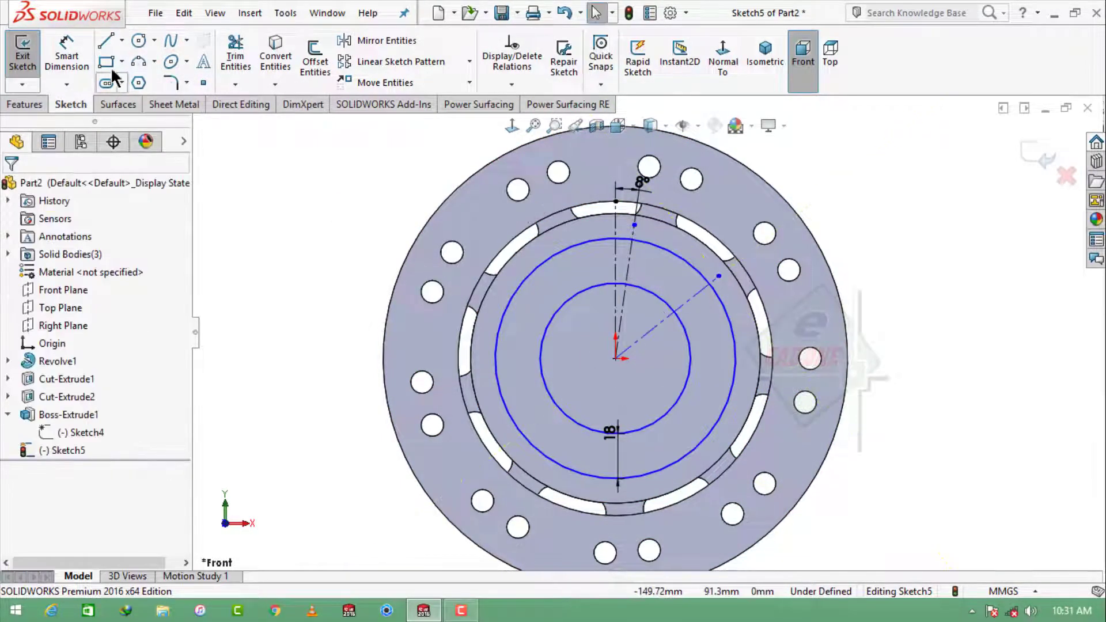
click(630, 259)
click(677, 309)
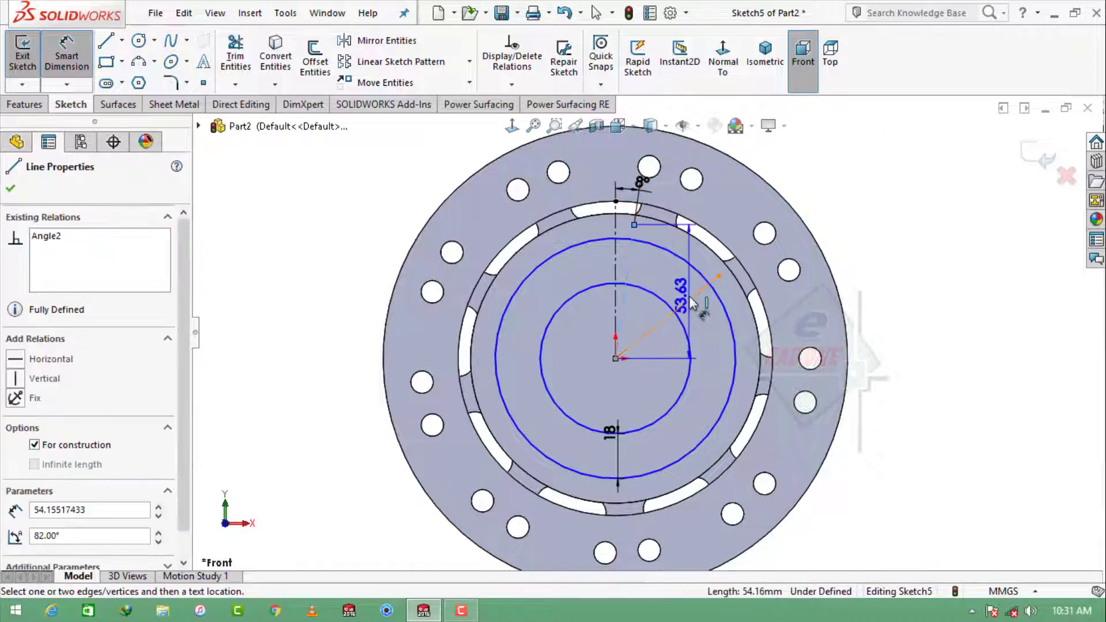
click(797, 173)
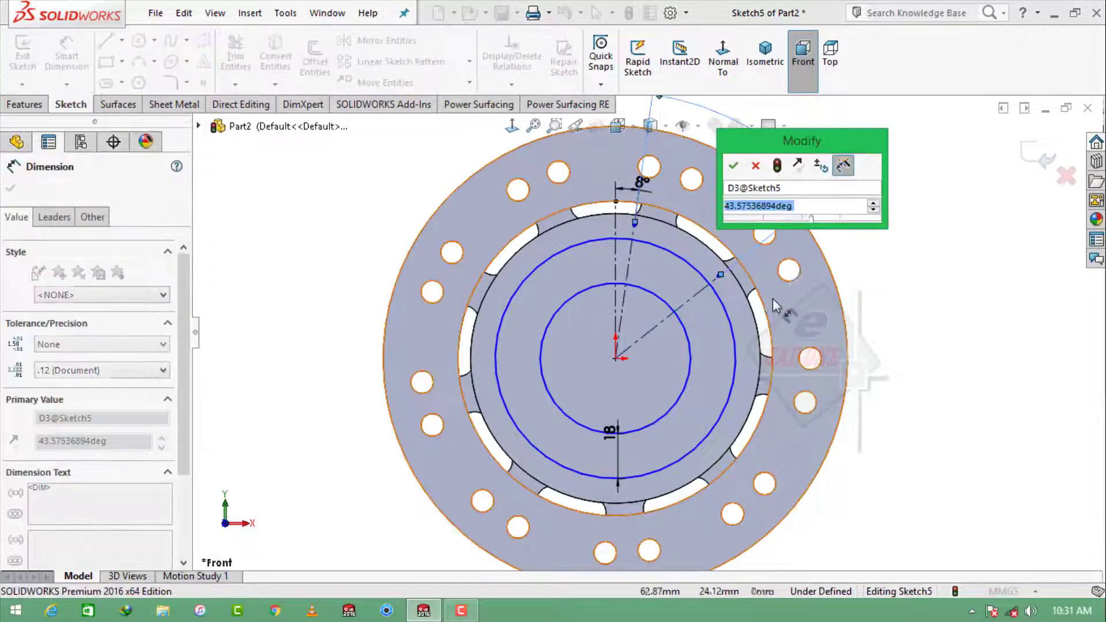
text(36)
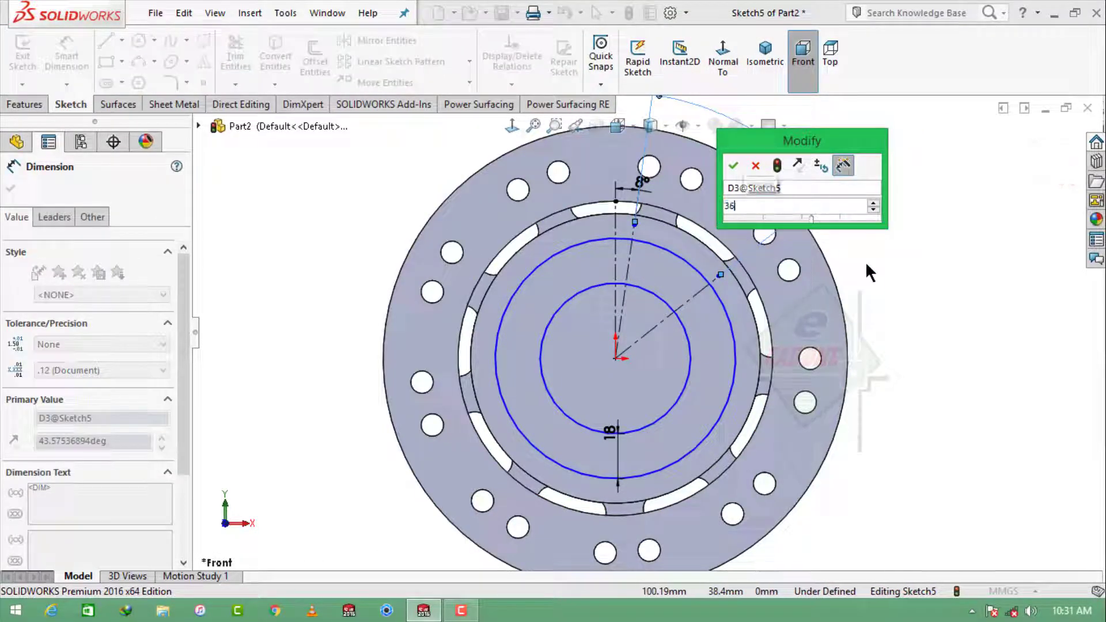
key(Return)
key(Escape)
key(Escape)
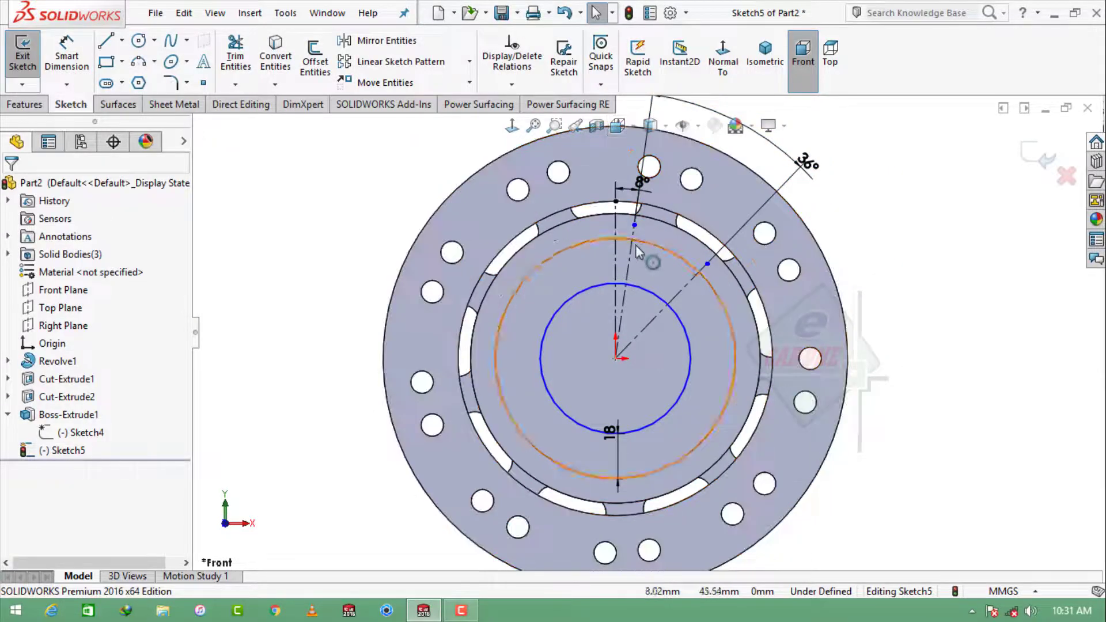
Uncheck For construction on the 8° and 36° lines to make them regular geometry.
click(634, 260)
click(696, 247)
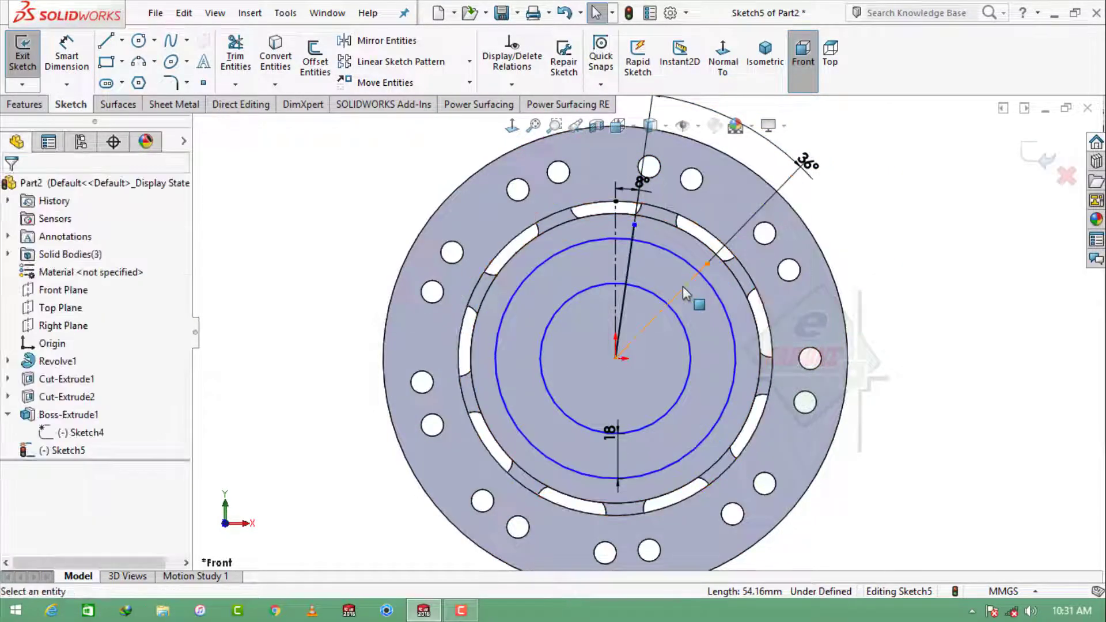
click(721, 259)
click(747, 236)
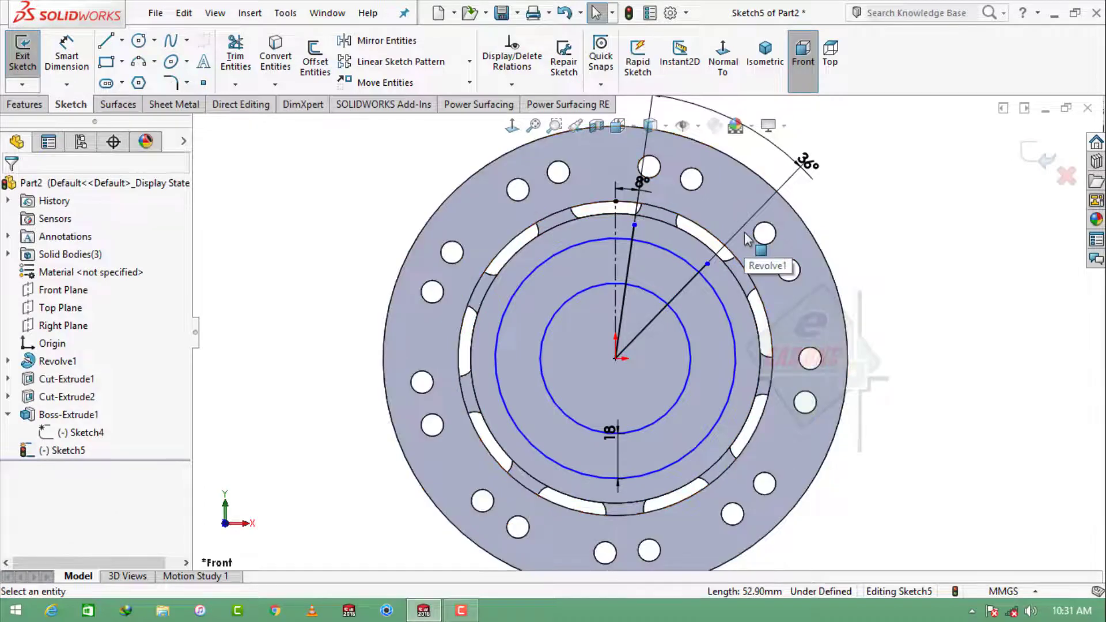
Trim the circles and radial lines down to a closed wedge outline.
click(236, 56)
drag(562, 264, 661, 261)
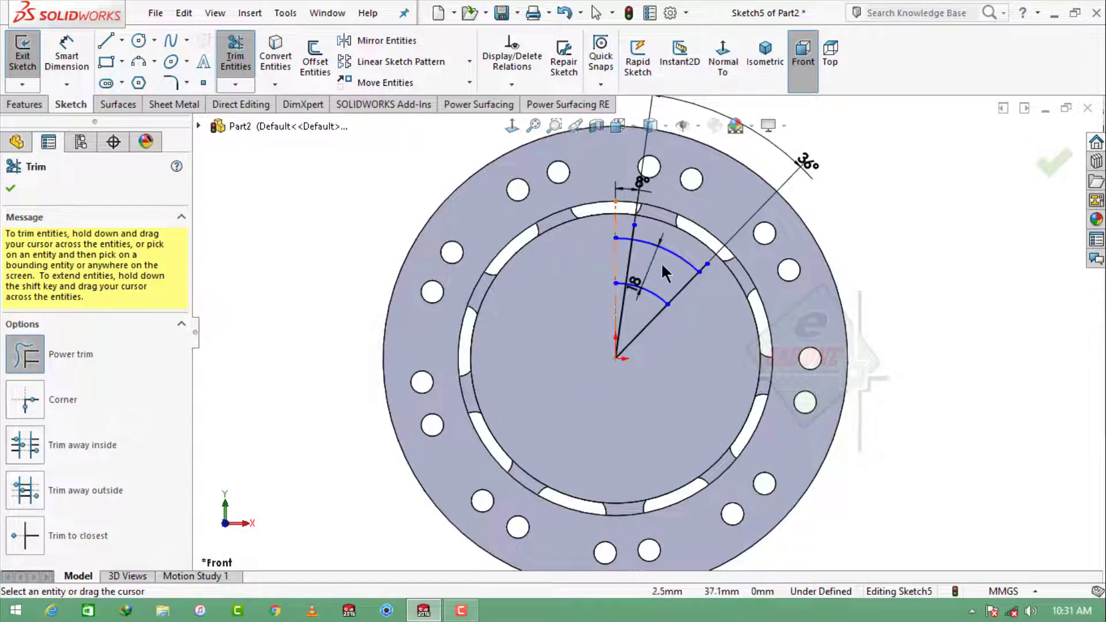
scroll(661, 261, down, 3)
mouse_move(612, 224)
mouse_down()
mouse_move(571, 181)
mouse_move(551, 352)
mouse_move(689, 389)
mouse_up()
drag(583, 201, 599, 203)
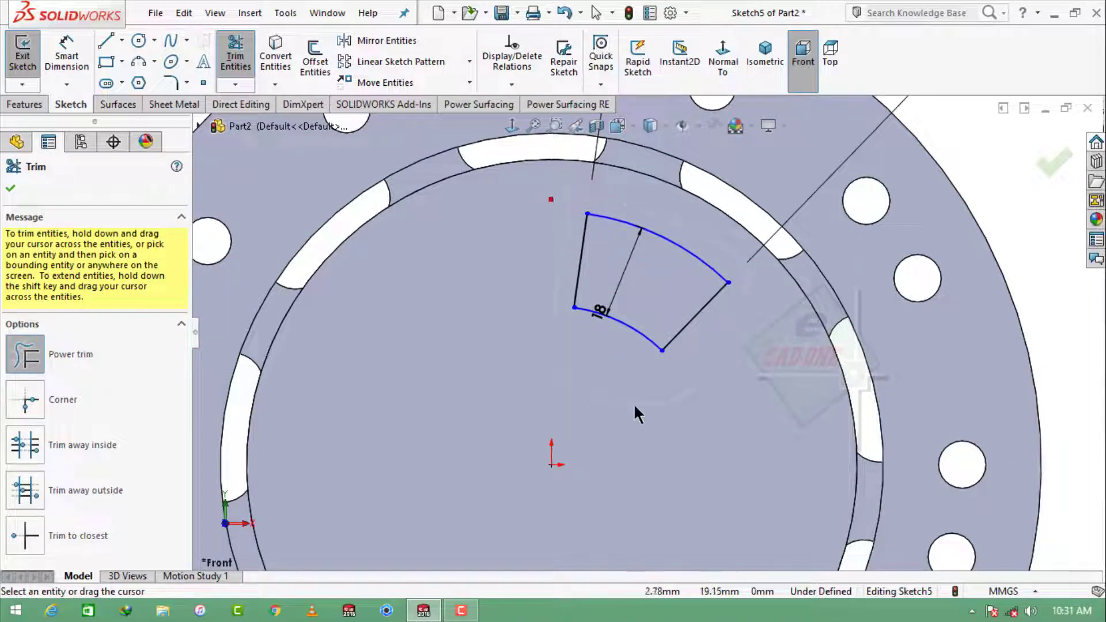
scroll(669, 372, up, 3)
key(Escape)
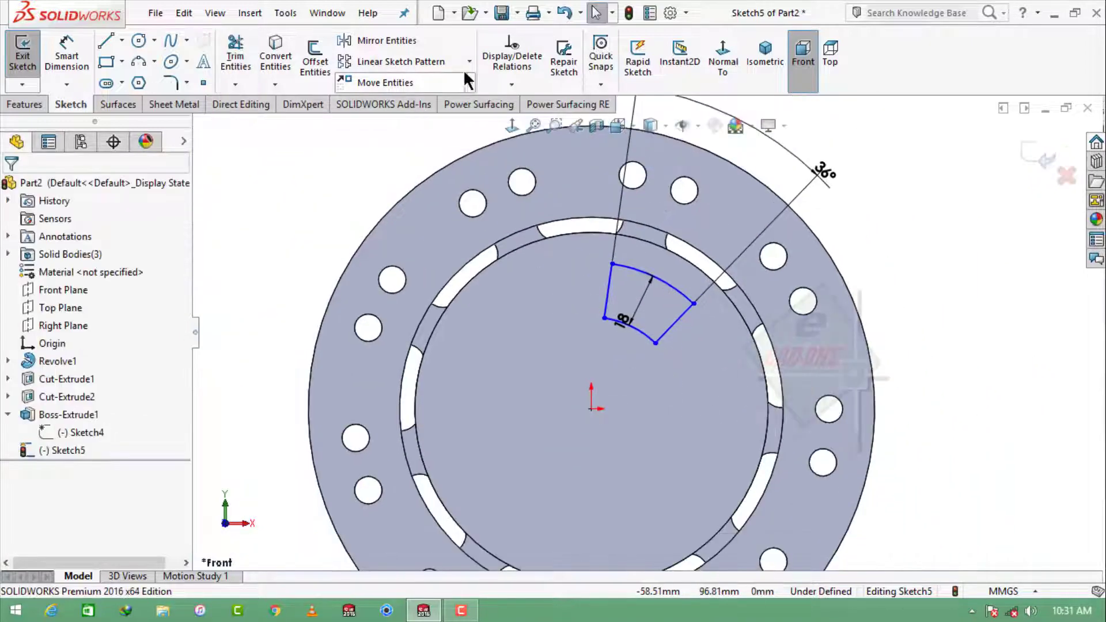
Circular-pattern the four wedge edges into 6 instances over 360°.
click(469, 61)
click(397, 103)
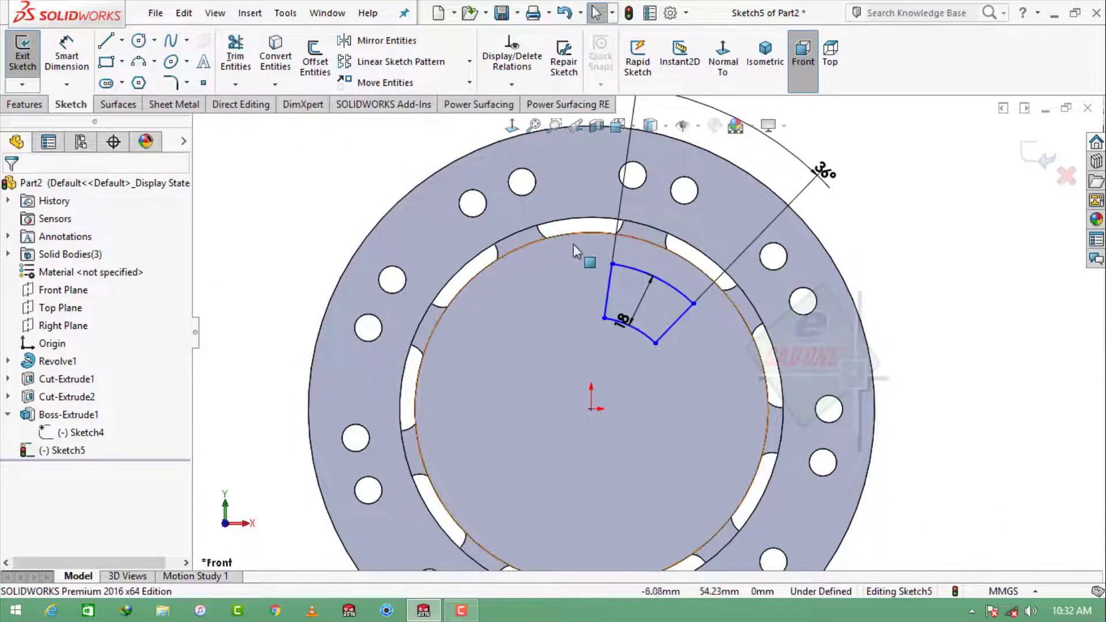
drag(574, 240, 727, 394)
click(469, 61)
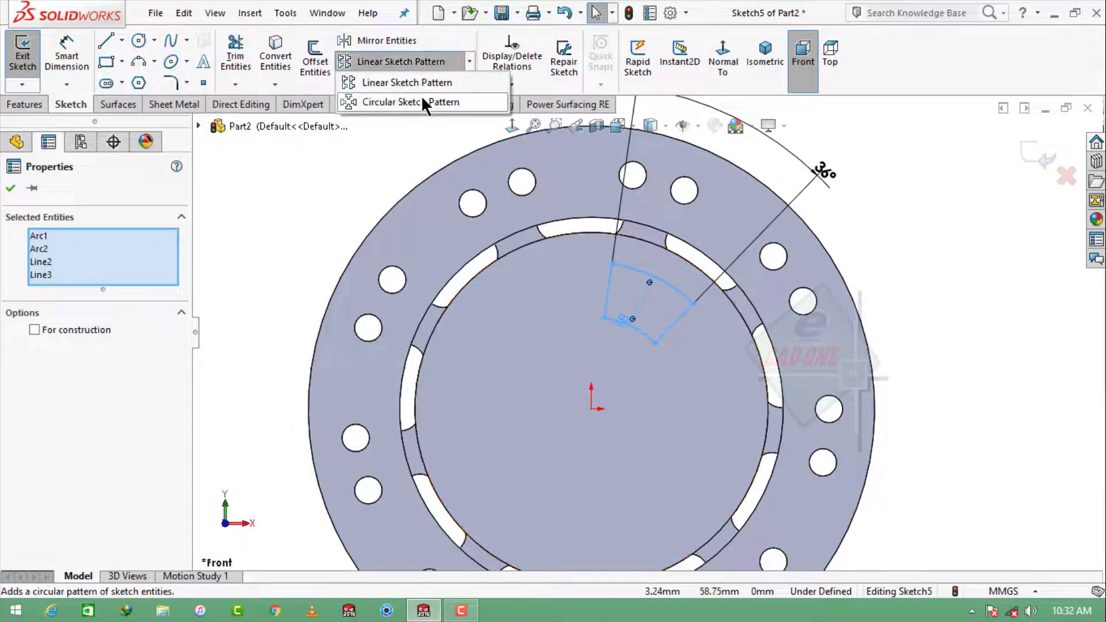
click(421, 98)
click(47, 393)
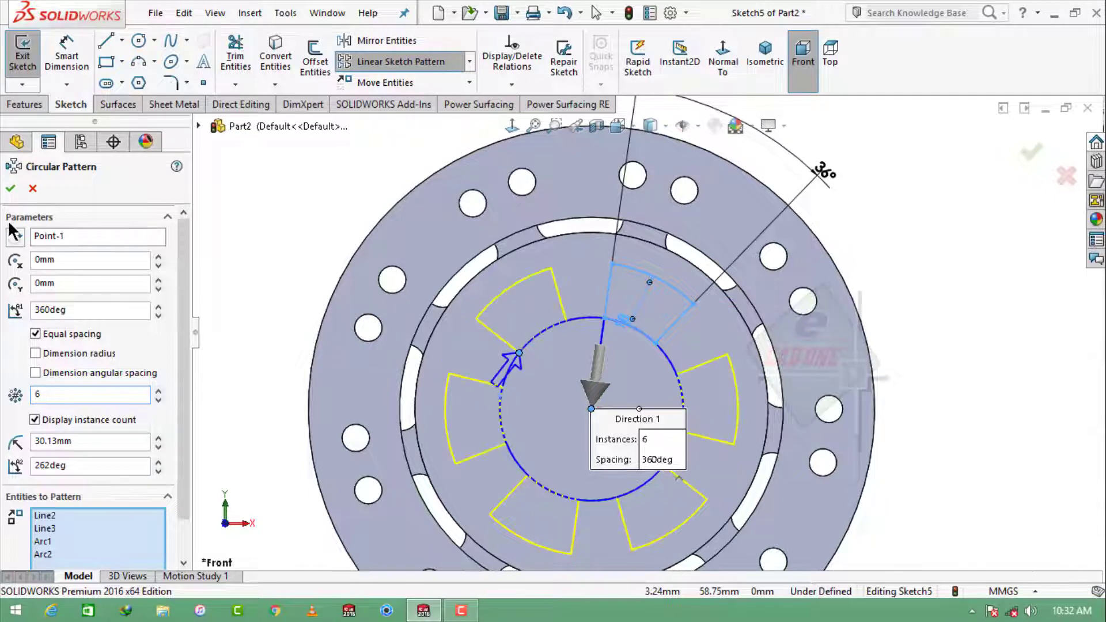
click(12, 189)
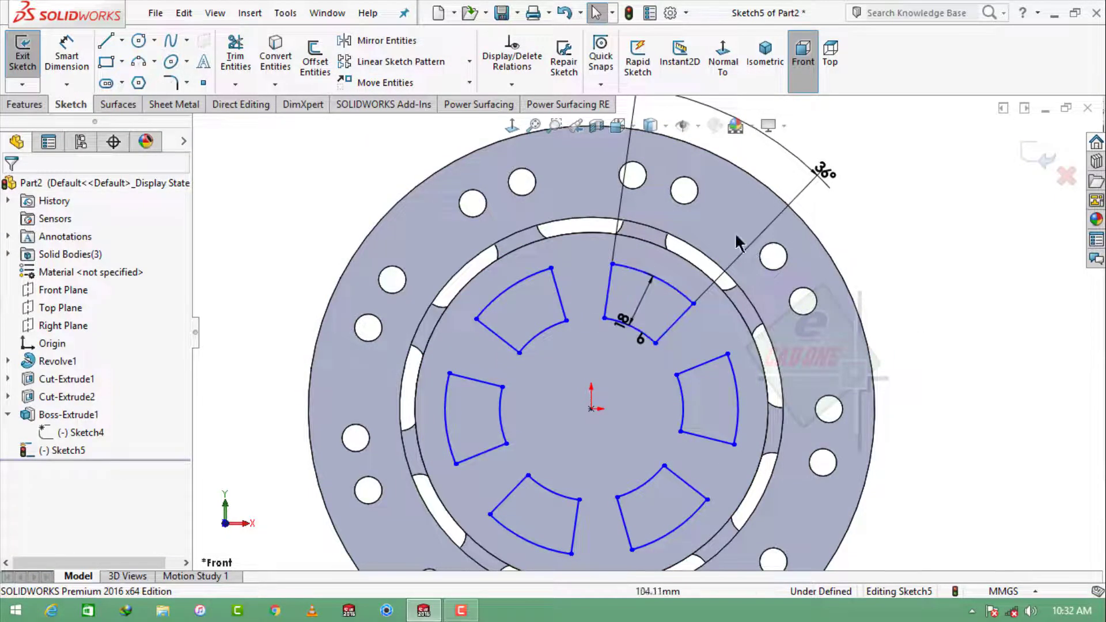
Extruded-cut the six wedge profiles Through All, creating Cut-Extrude3.
click(8, 107)
click(248, 63)
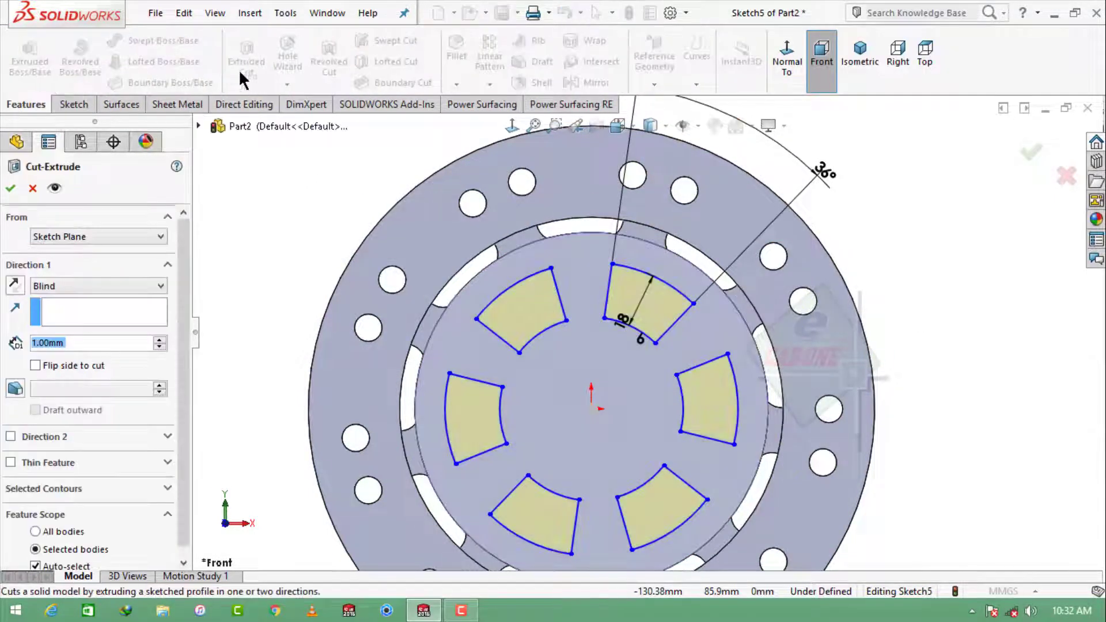
click(103, 285)
click(86, 306)
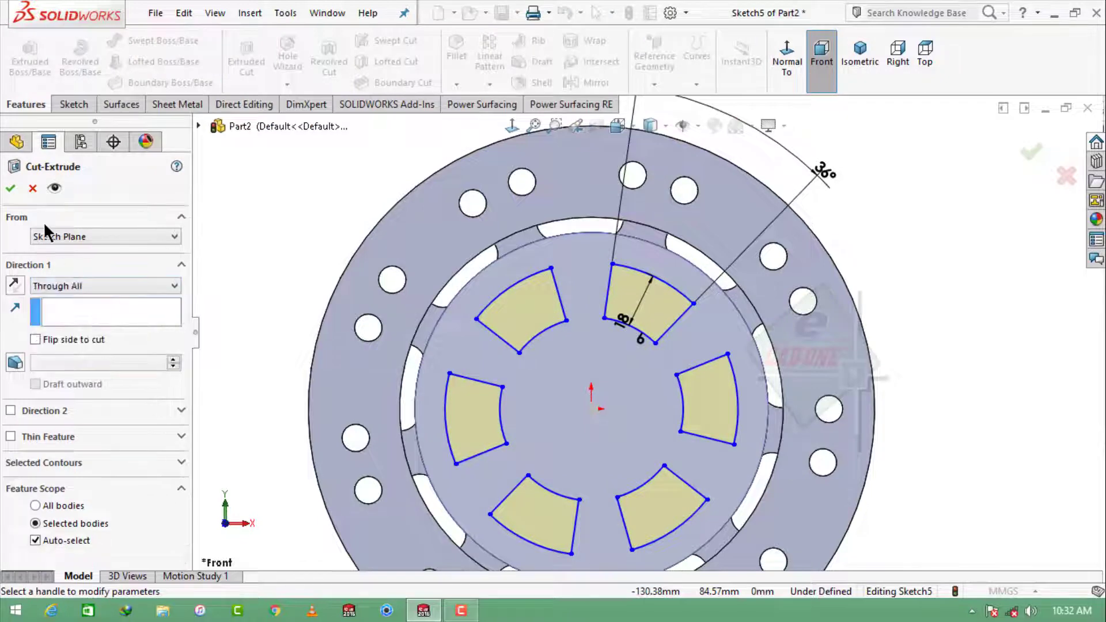
click(10, 188)
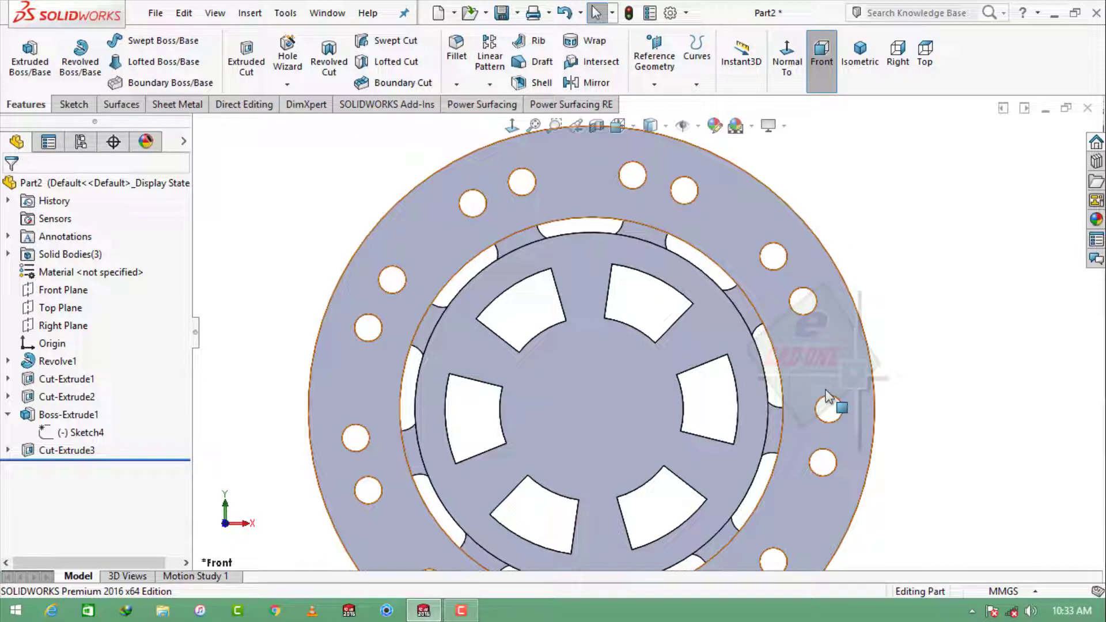
Sketch a stepped hub profile with a slanted tapered edge on the Right Plane.
click(85, 330)
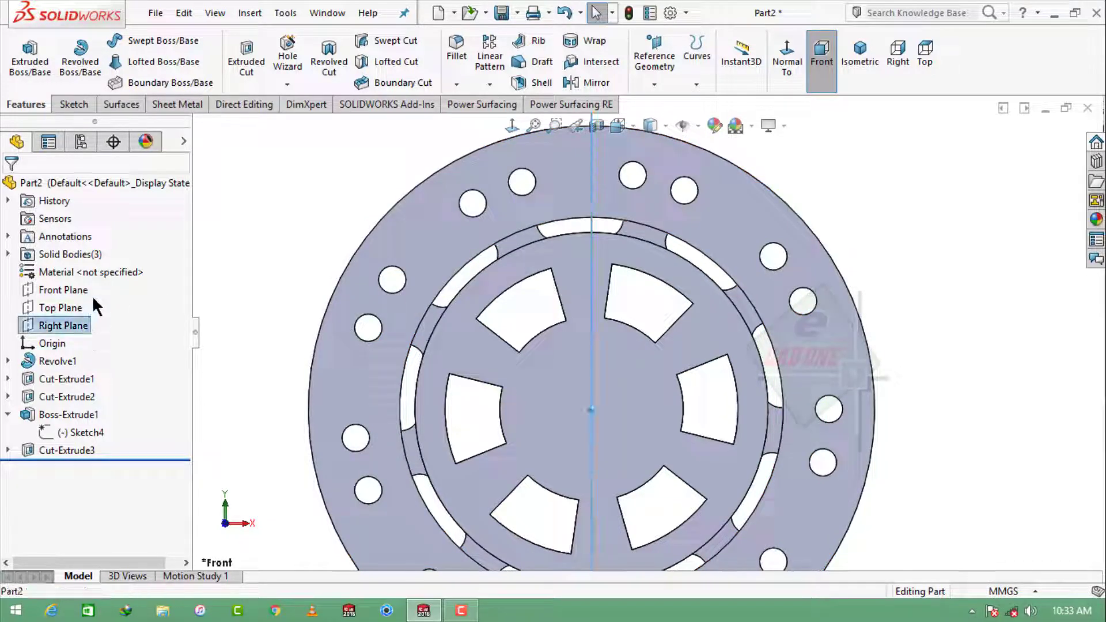
click(85, 296)
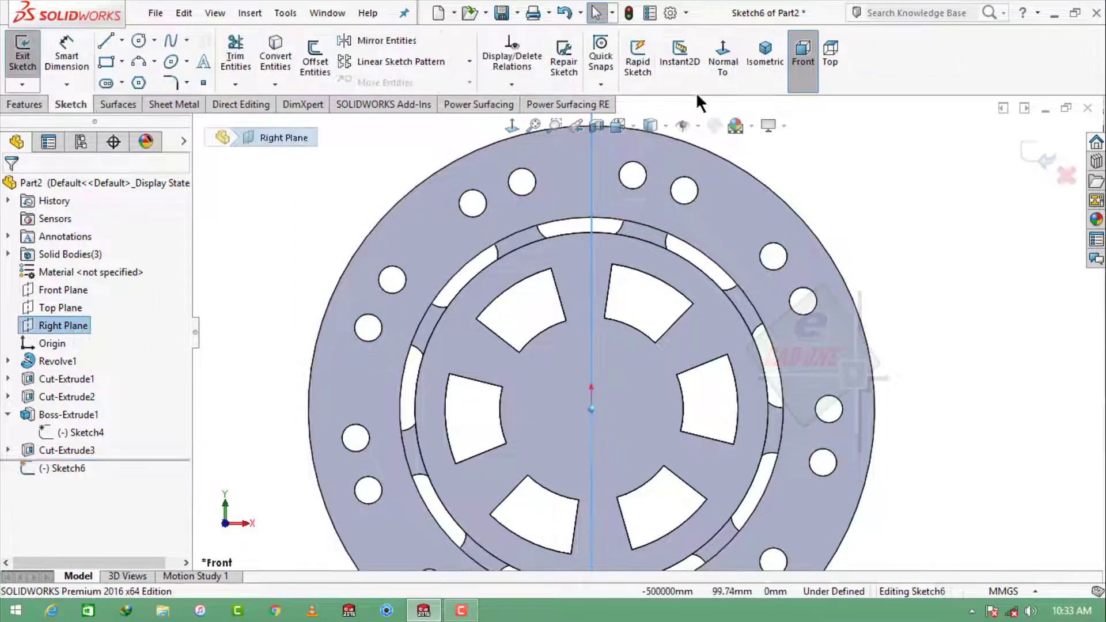
click(723, 58)
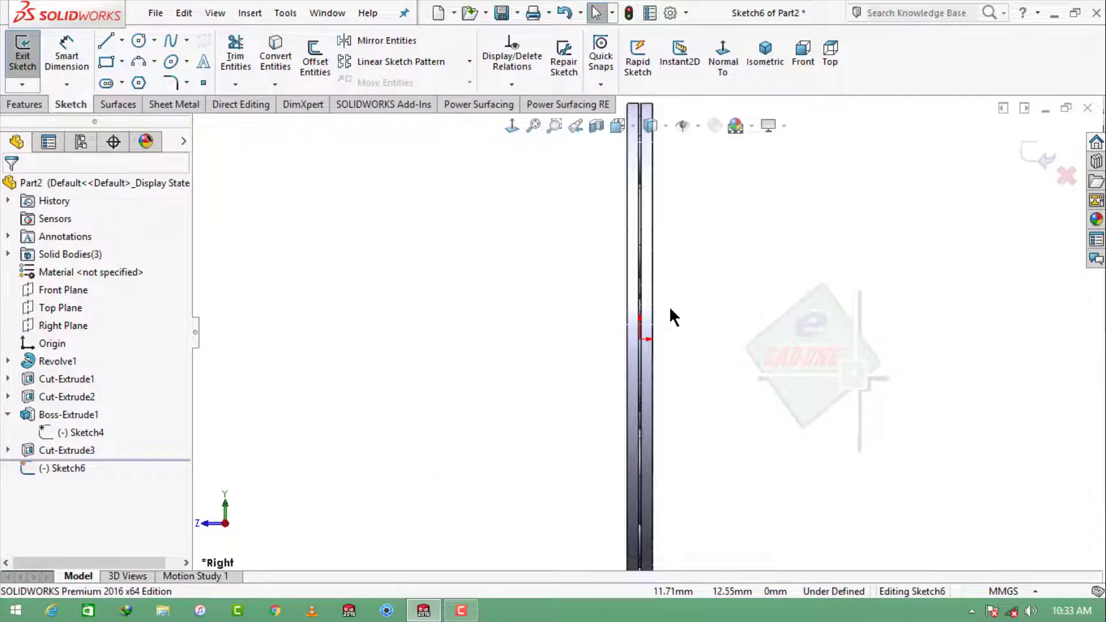
click(105, 40)
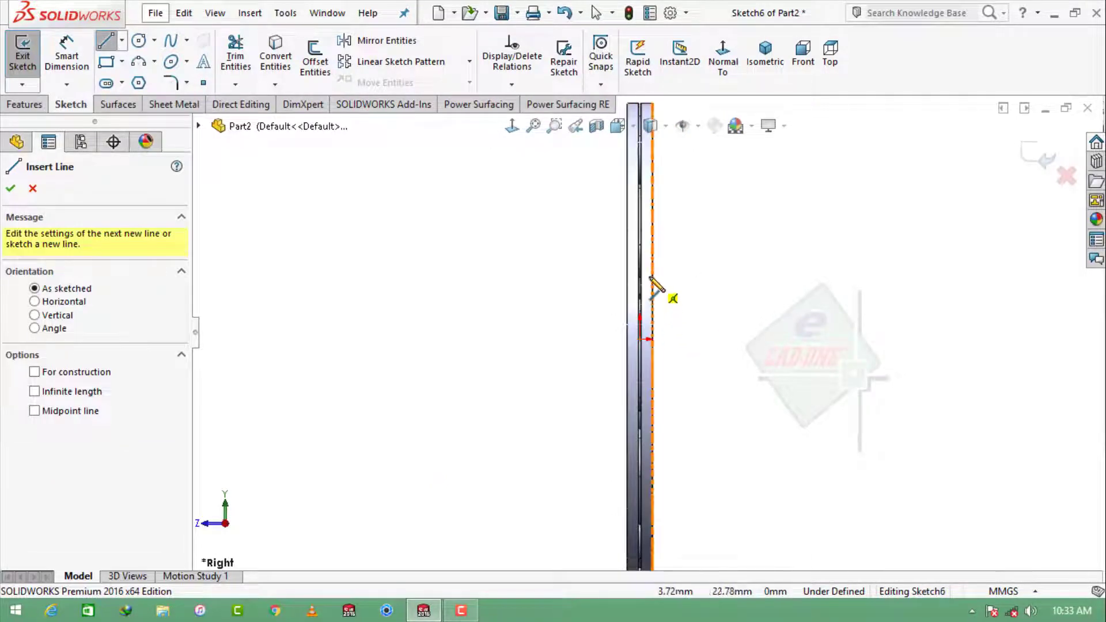
scroll(657, 296, down, 2)
click(645, 366)
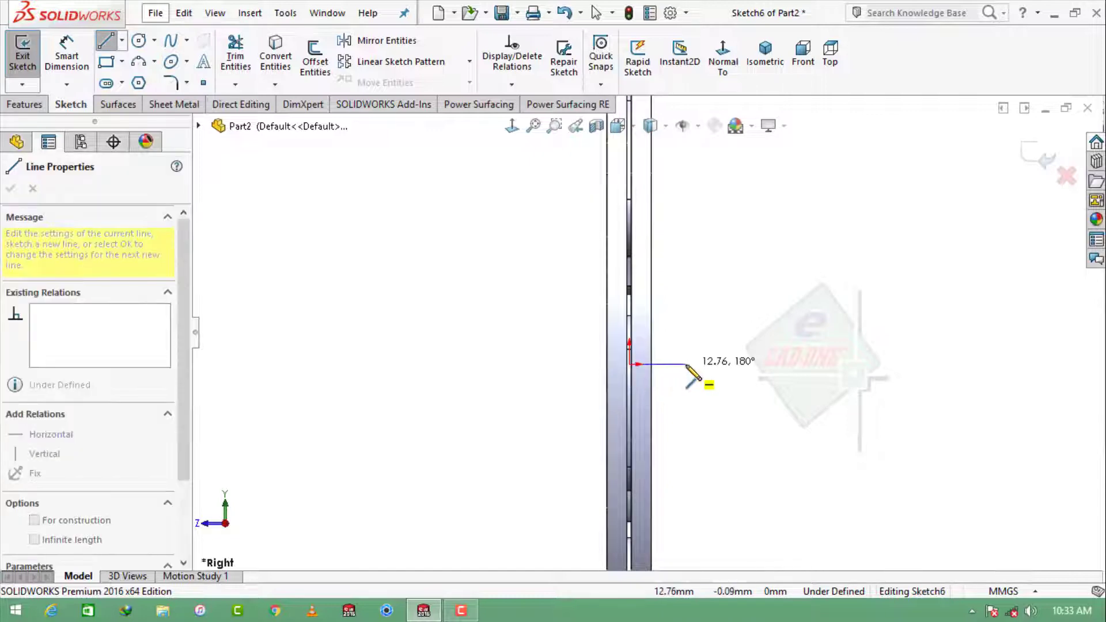
click(765, 364)
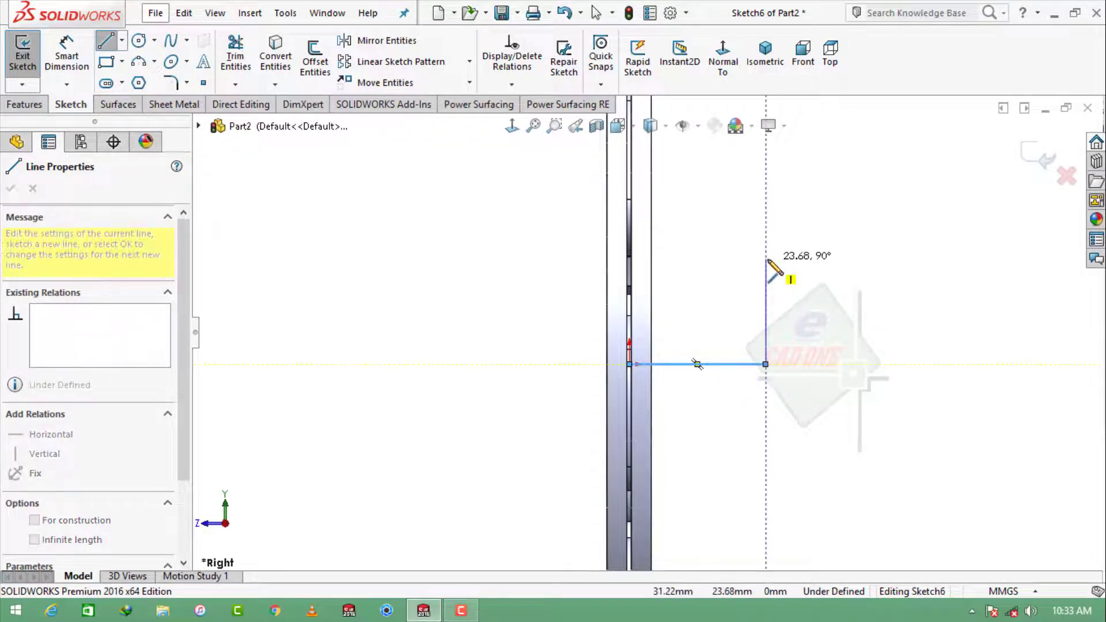
click(764, 259)
click(710, 259)
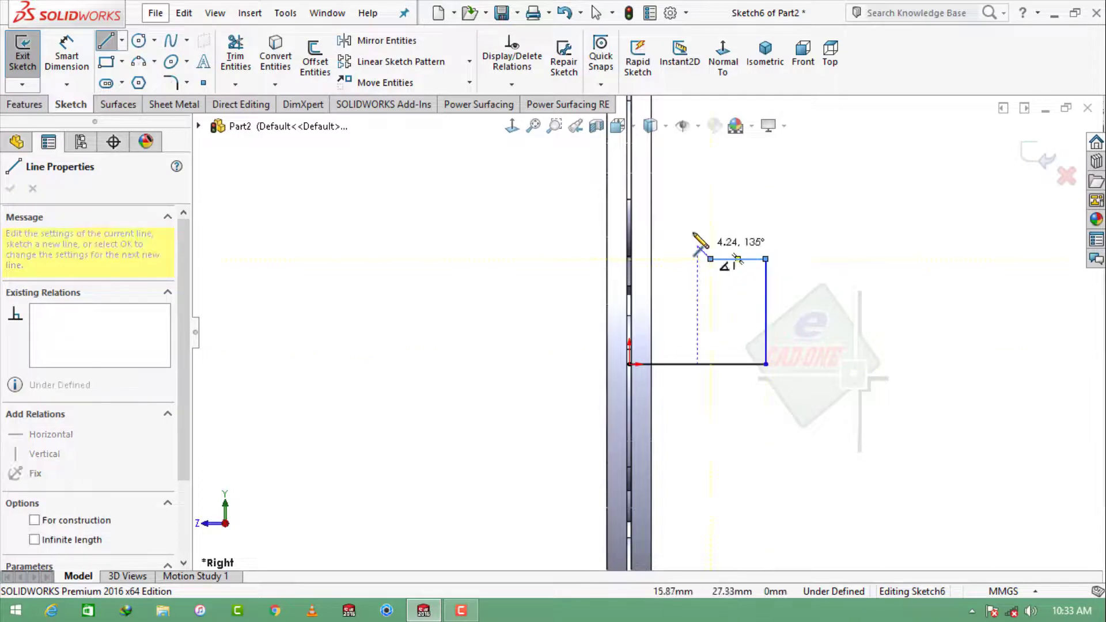
click(669, 192)
click(651, 202)
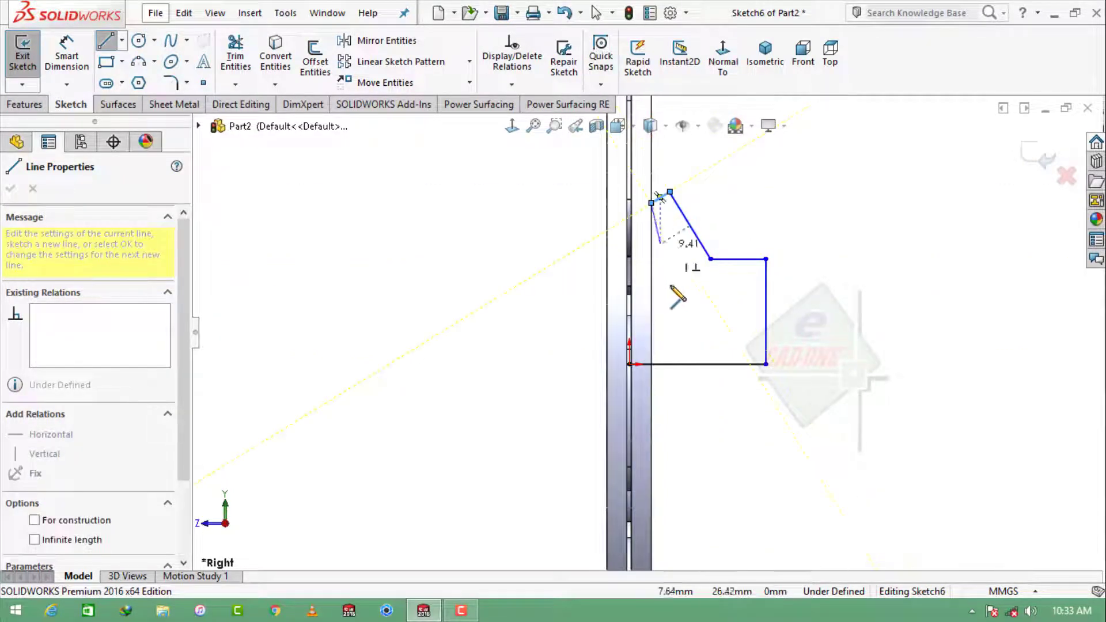
click(651, 387)
key(Escape)
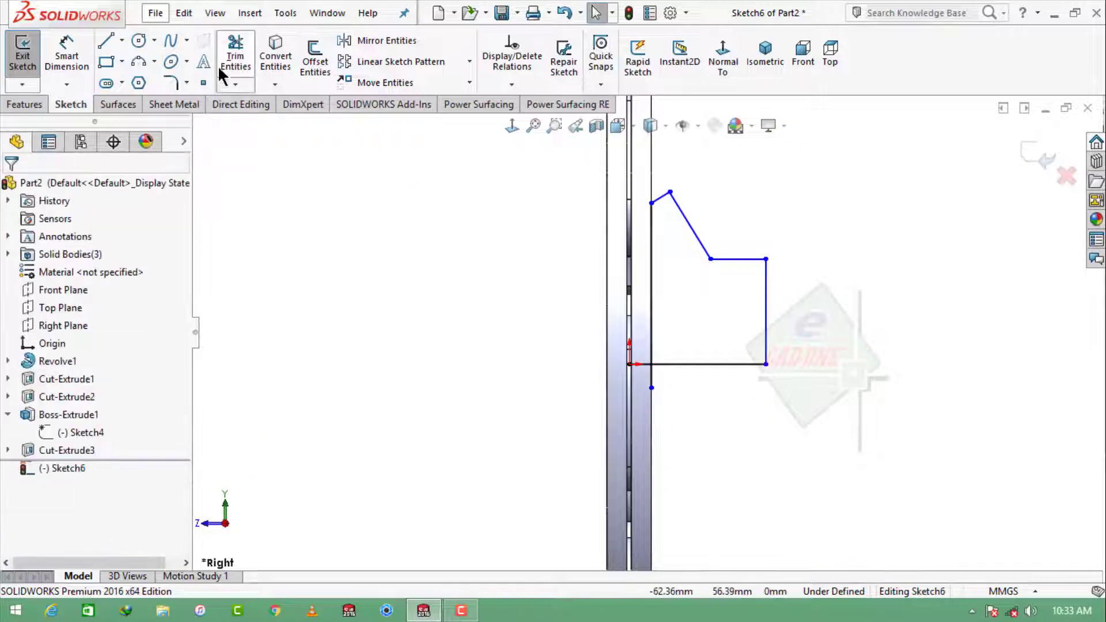
Trim away the extra segment near the origin.
click(235, 57)
scroll(681, 358, down, 5)
drag(553, 363, 602, 427)
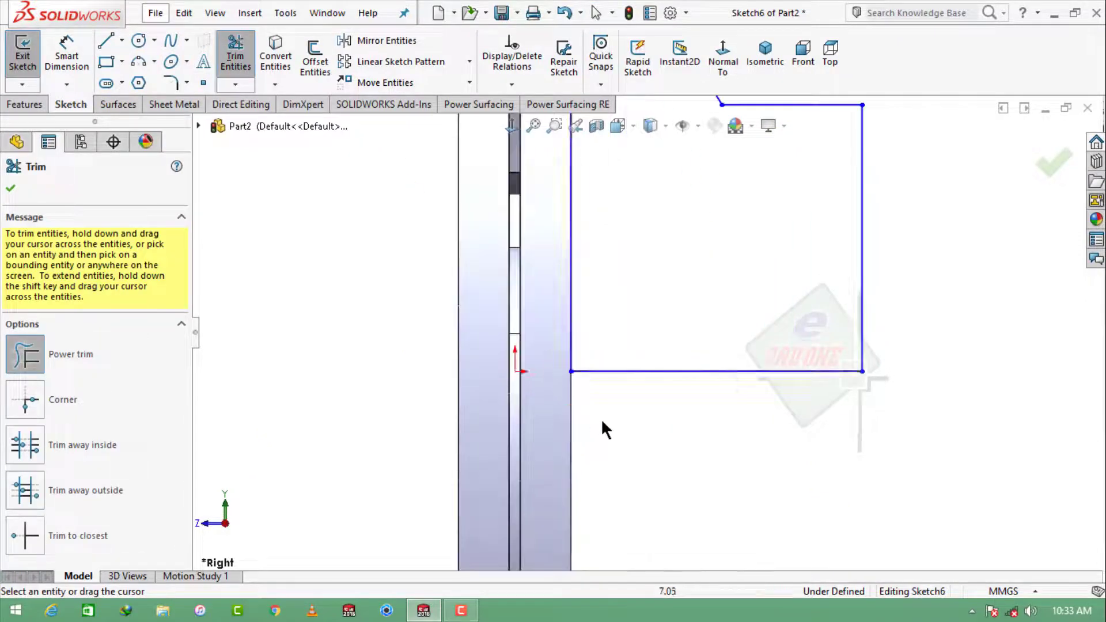
scroll(602, 427, up, 3)
click(235, 57)
Dimension the bottom line 18, the right edge 16 and the step line 6.
click(67, 56)
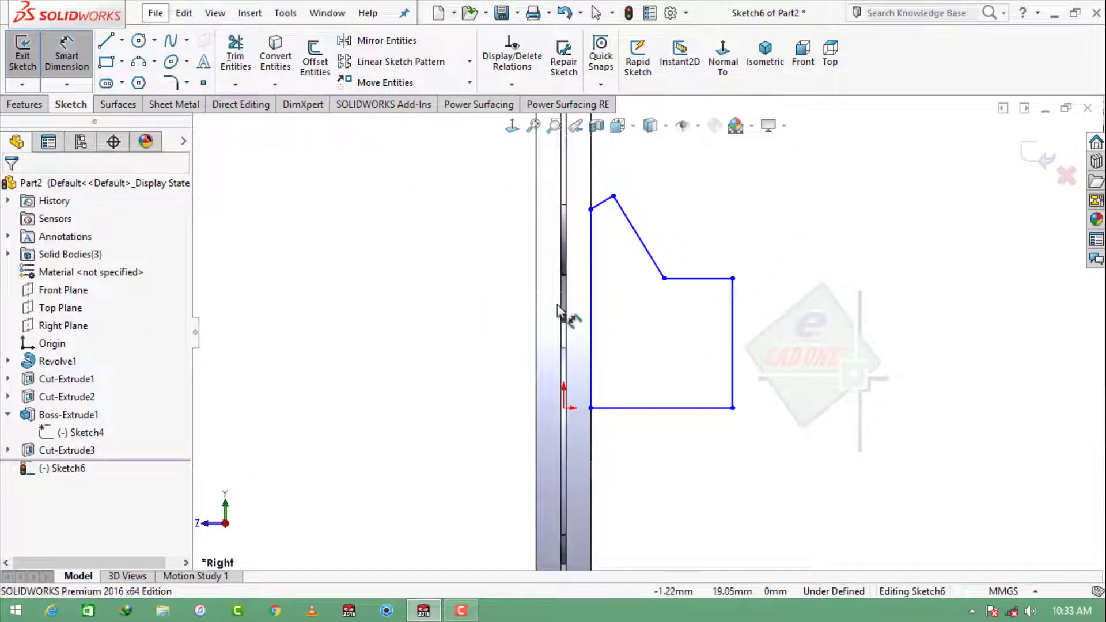
click(640, 408)
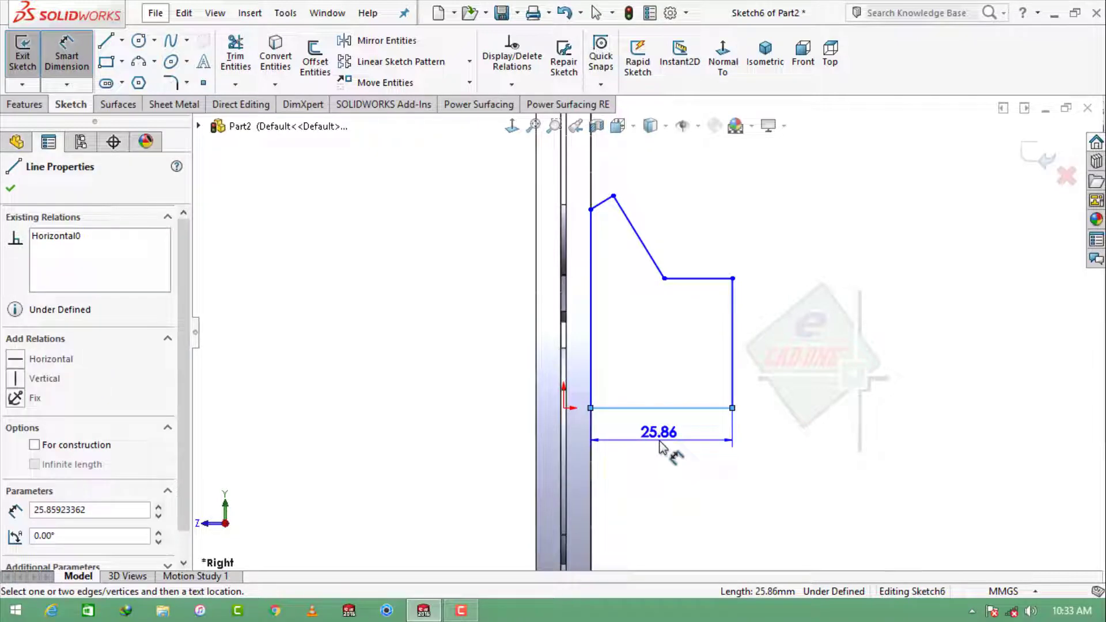
click(660, 446)
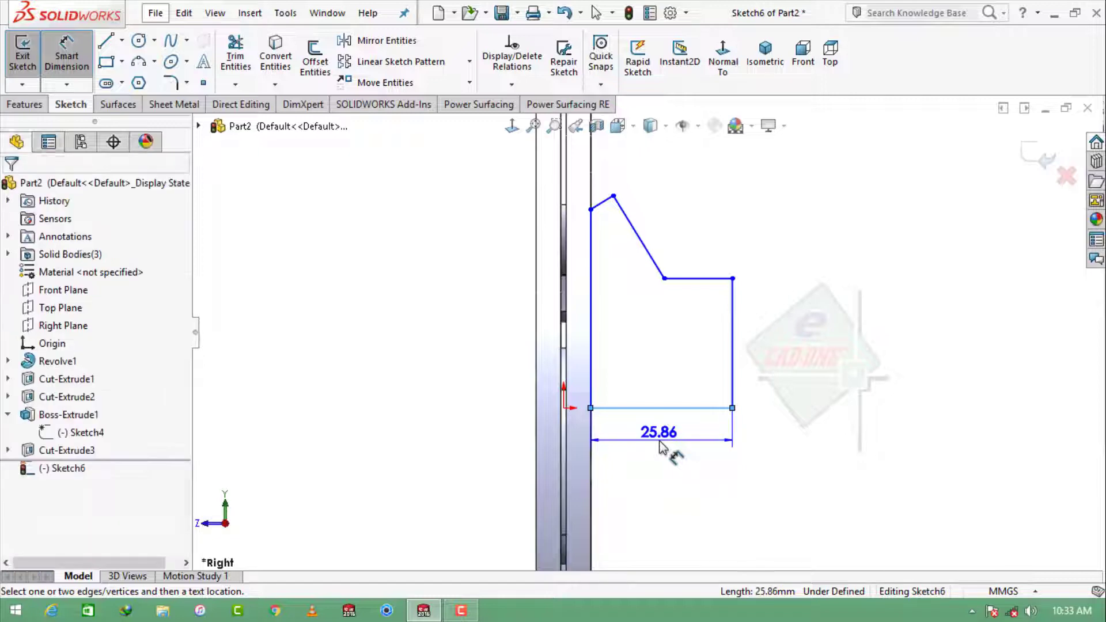
text(18)
key(Return)
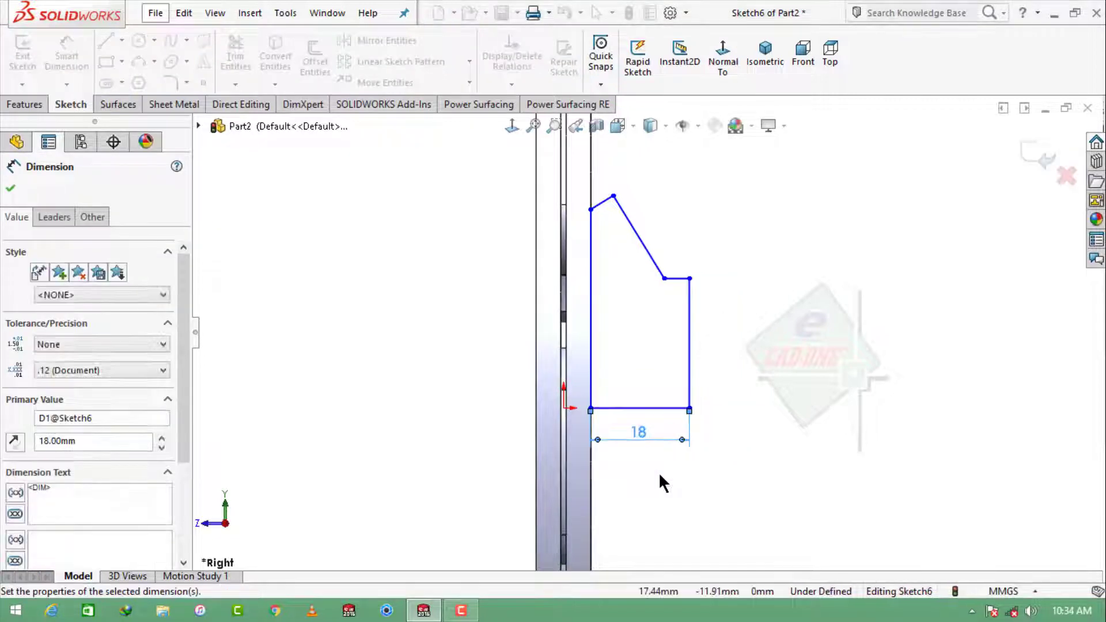
click(691, 316)
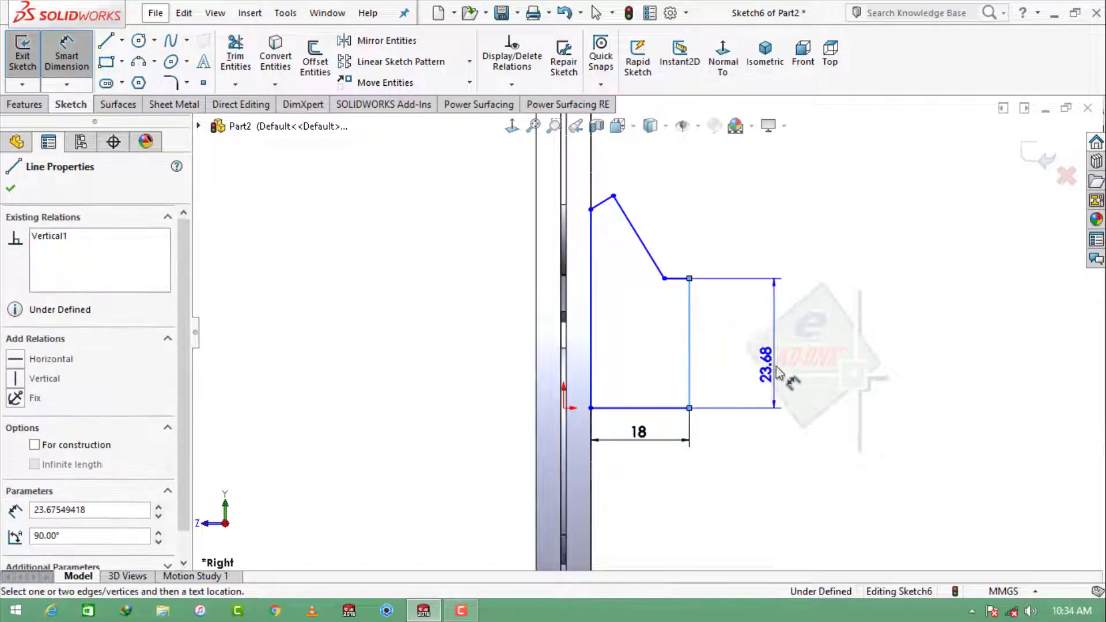
click(771, 368)
key(Return)
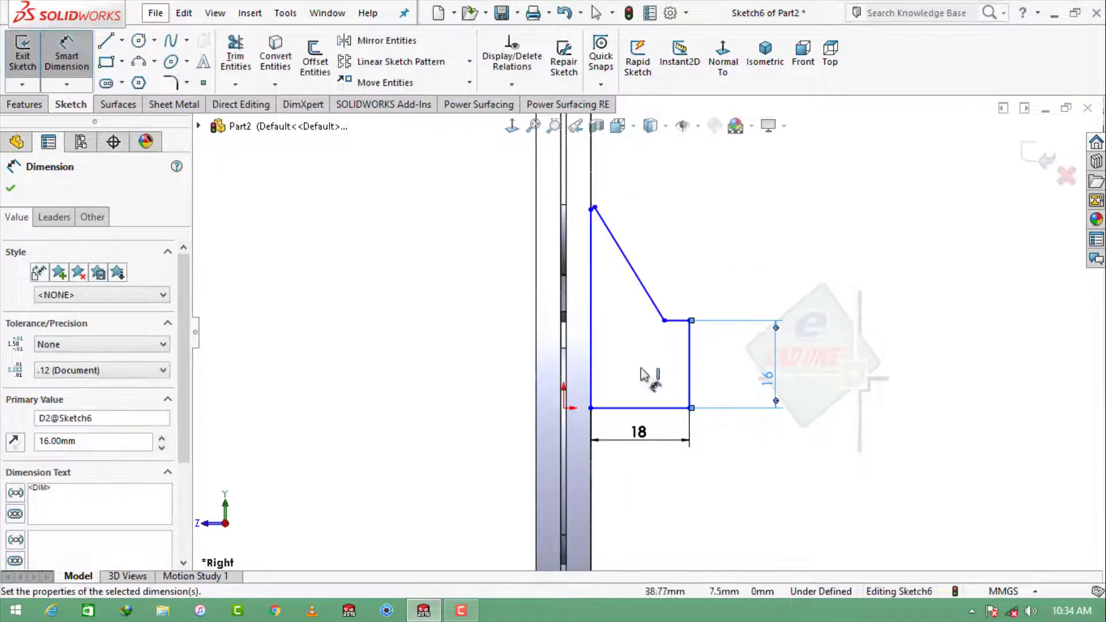
click(676, 320)
click(682, 503)
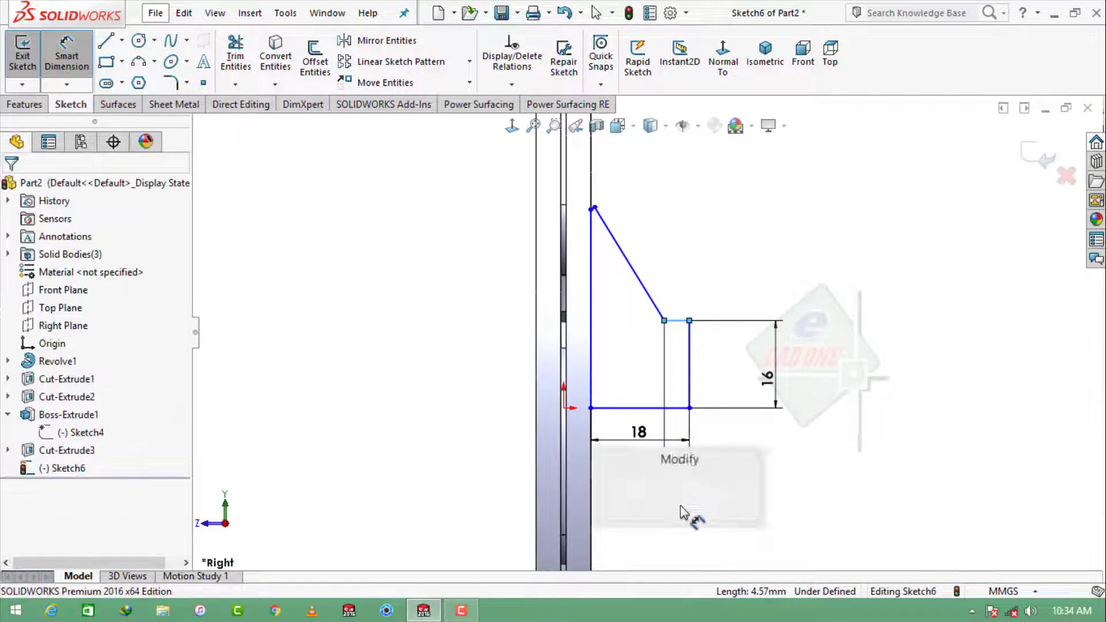
text(6)
key(Return)
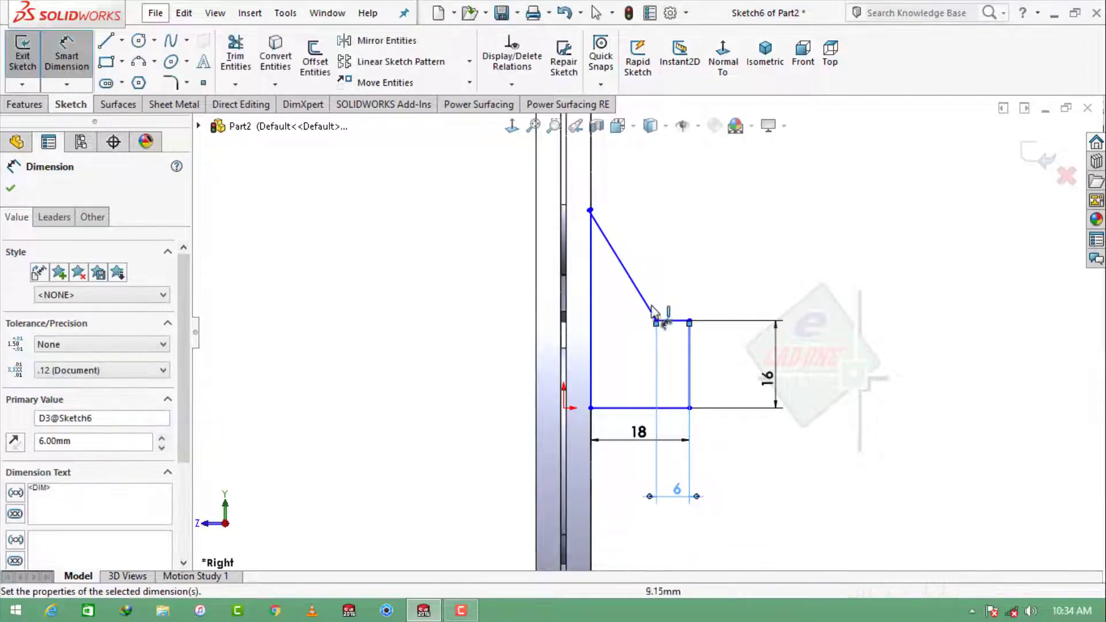
scroll(594, 247, down, 3)
key(Escape)
Reshape the taper and dimension the top vertex 8 mm from the origin.
drag(588, 251, 636, 274)
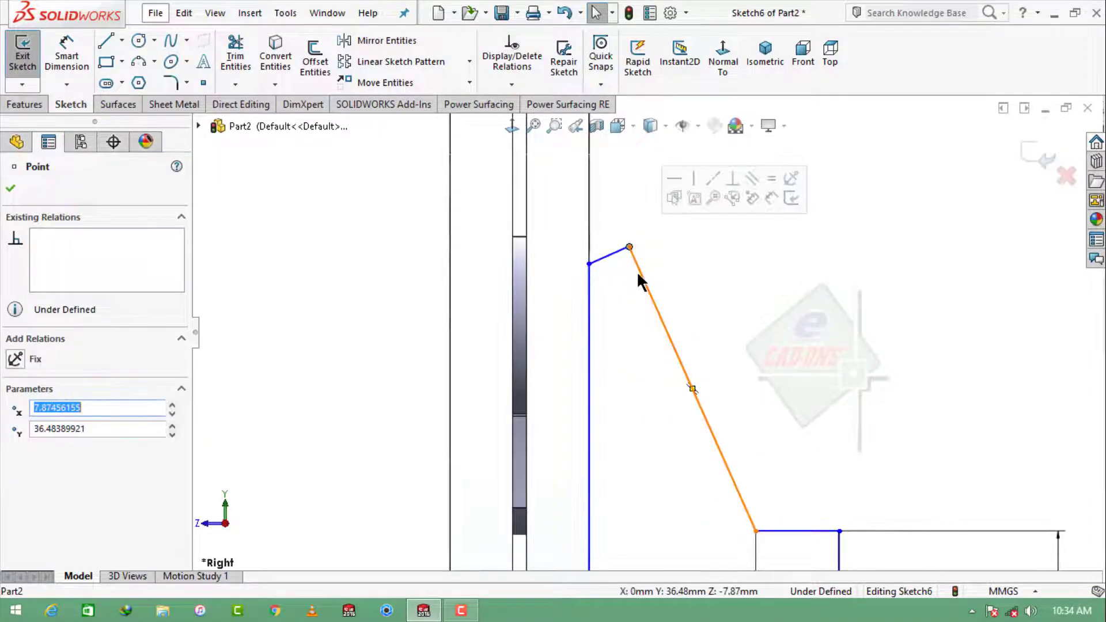
scroll(637, 270, up, 2)
scroll(673, 410, up, 2)
click(345, 153)
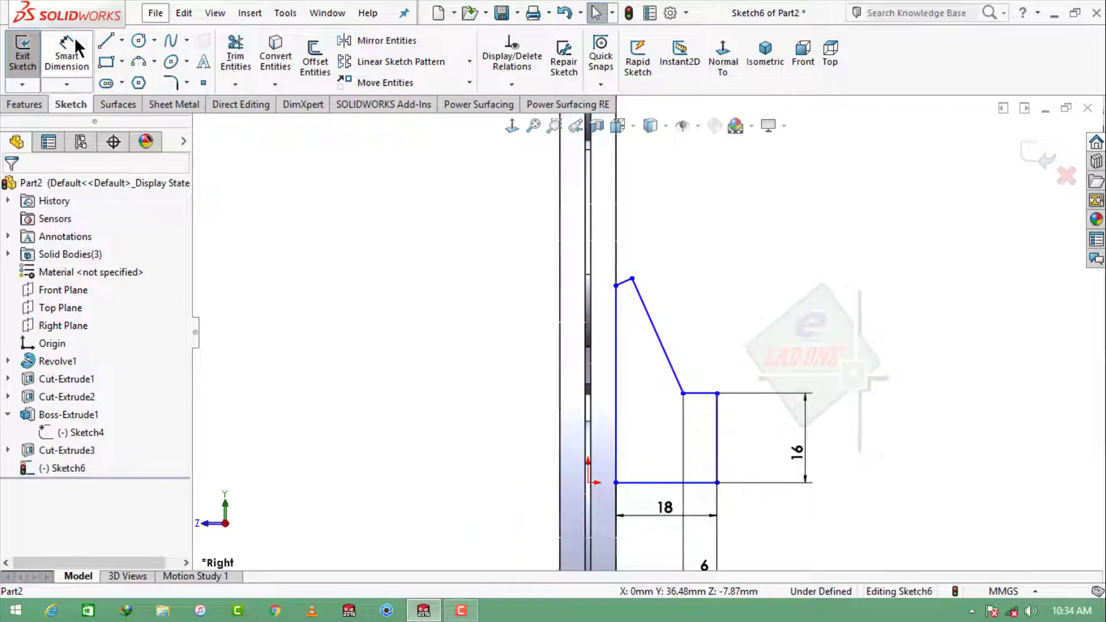
click(67, 50)
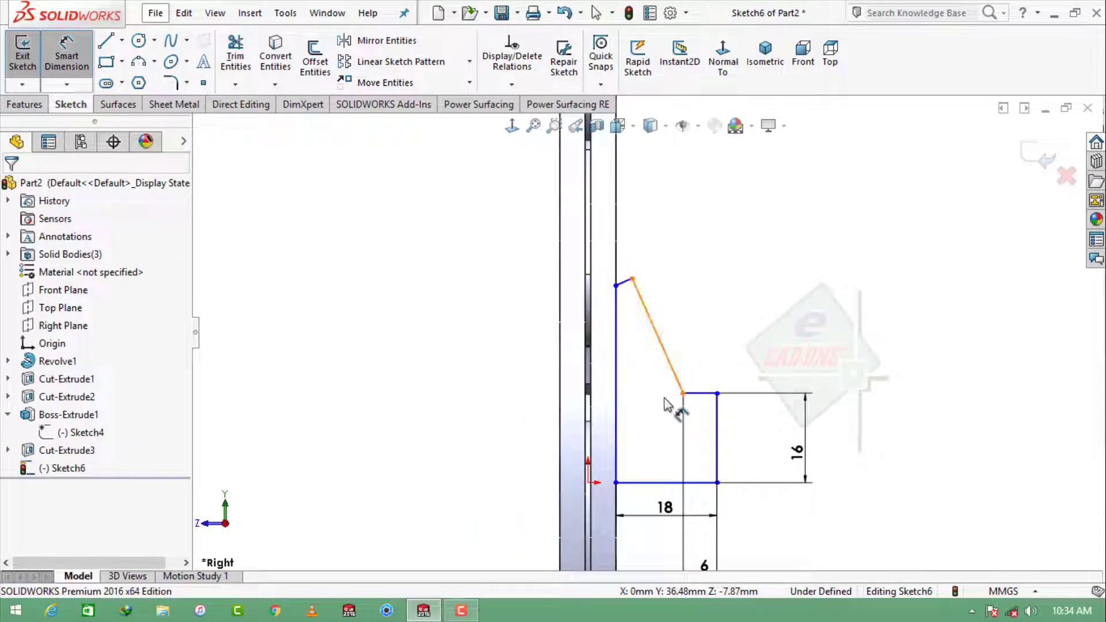
click(588, 482)
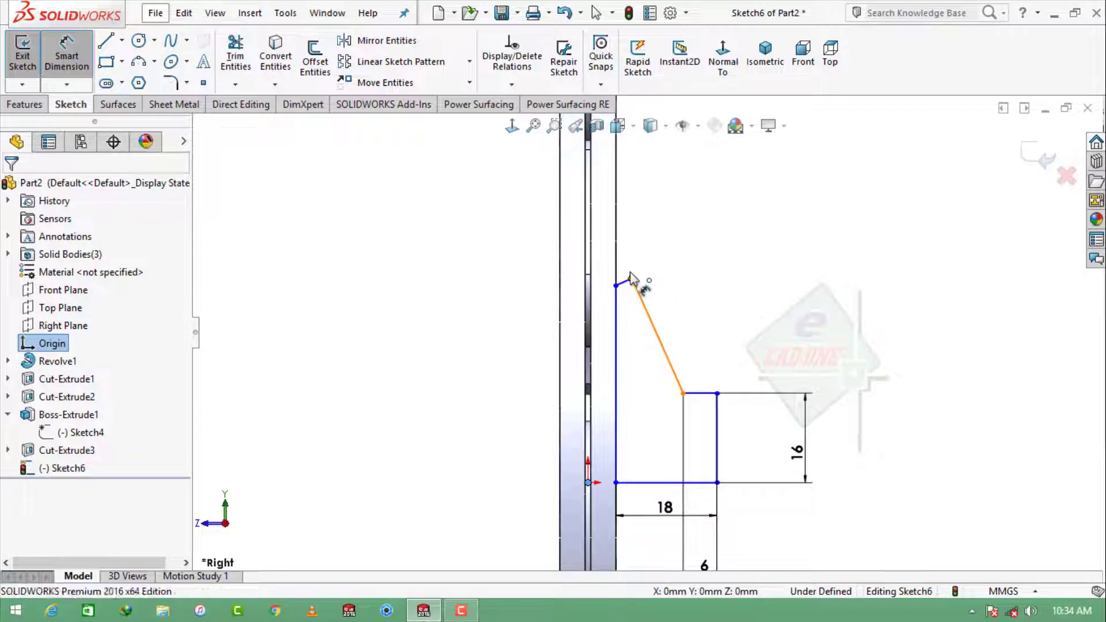
click(632, 279)
click(613, 225)
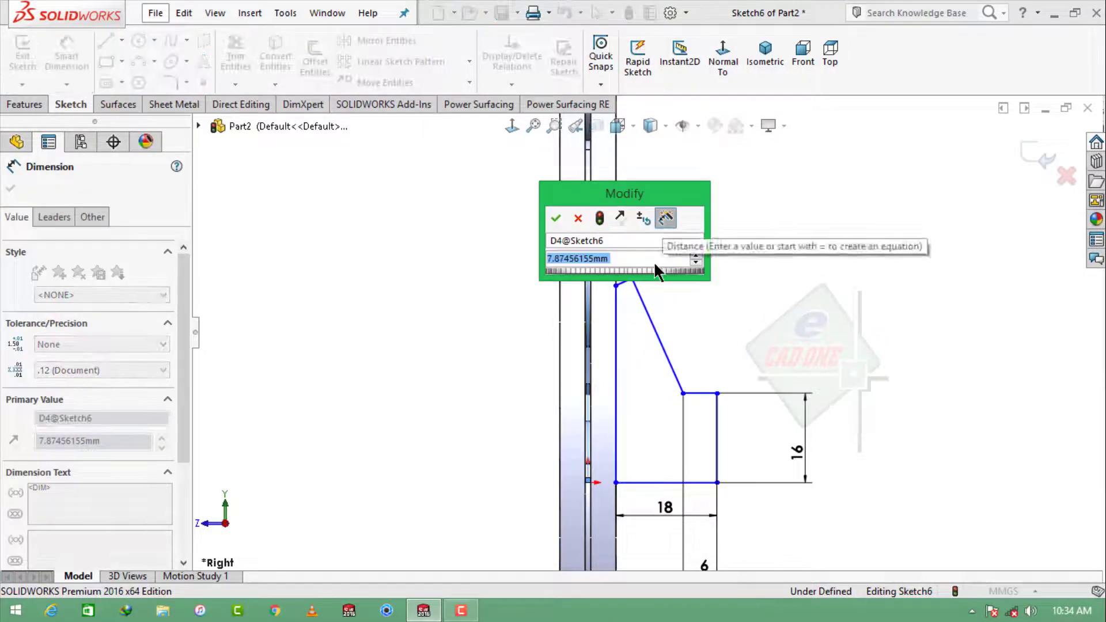
text(8)
key(Return)
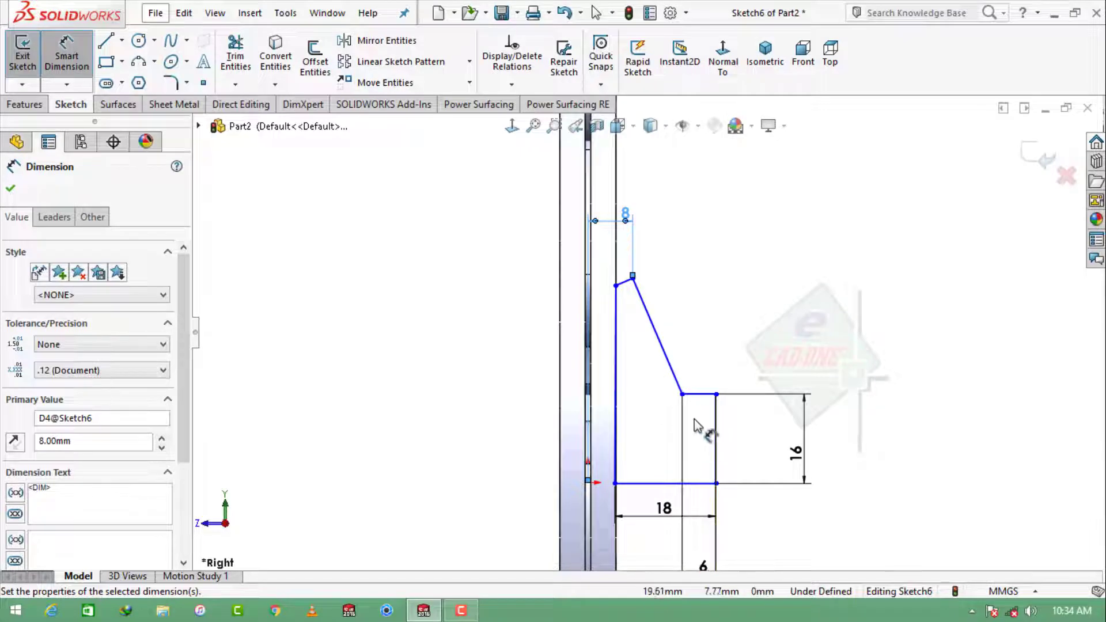
Dimension the sloped edge's lower vertex 17 mm from the origin.
click(681, 394)
click(588, 484)
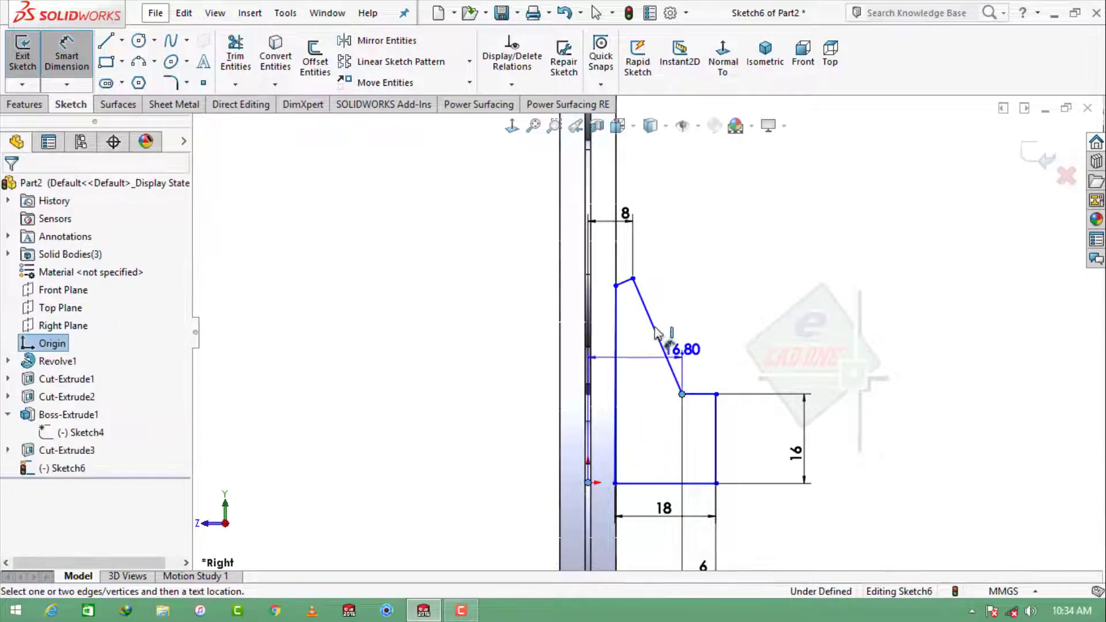
click(669, 193)
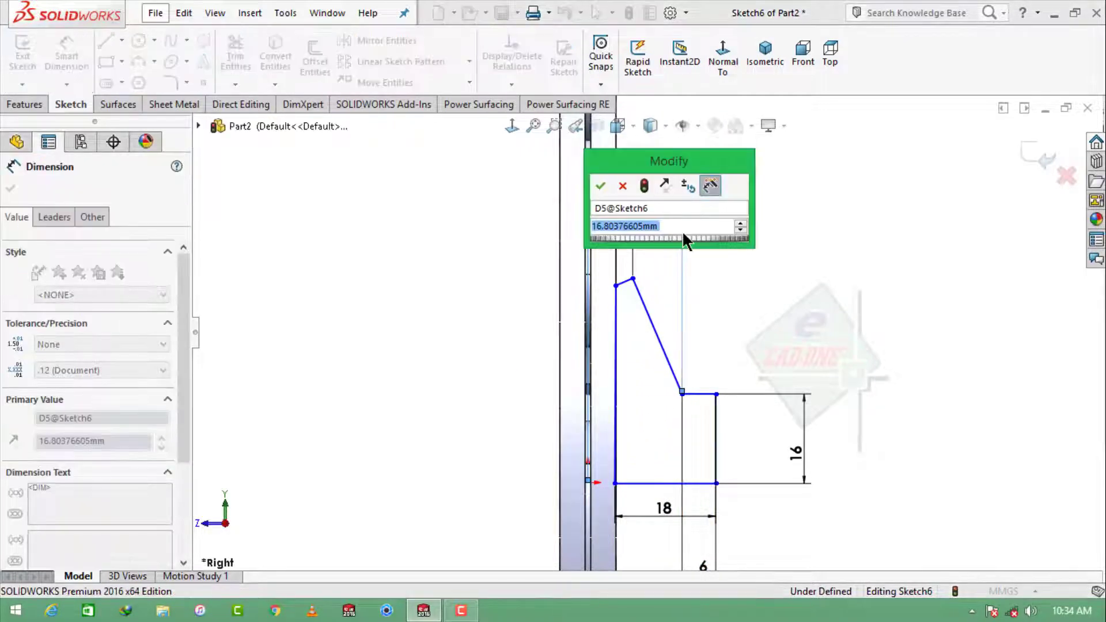
text(17)
key(Return)
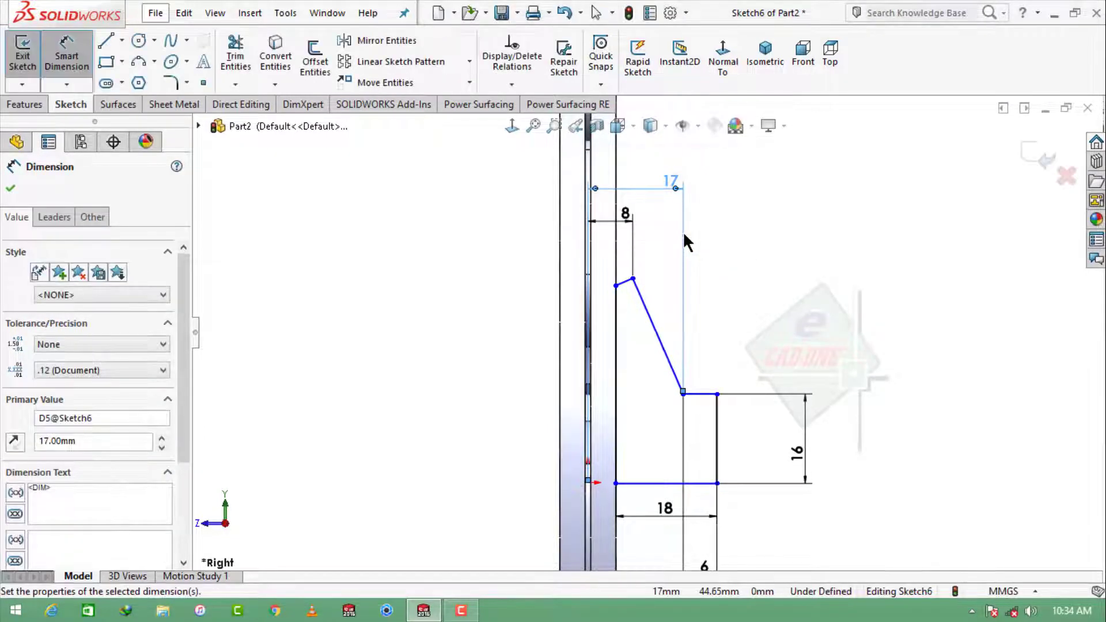
key(Escape)
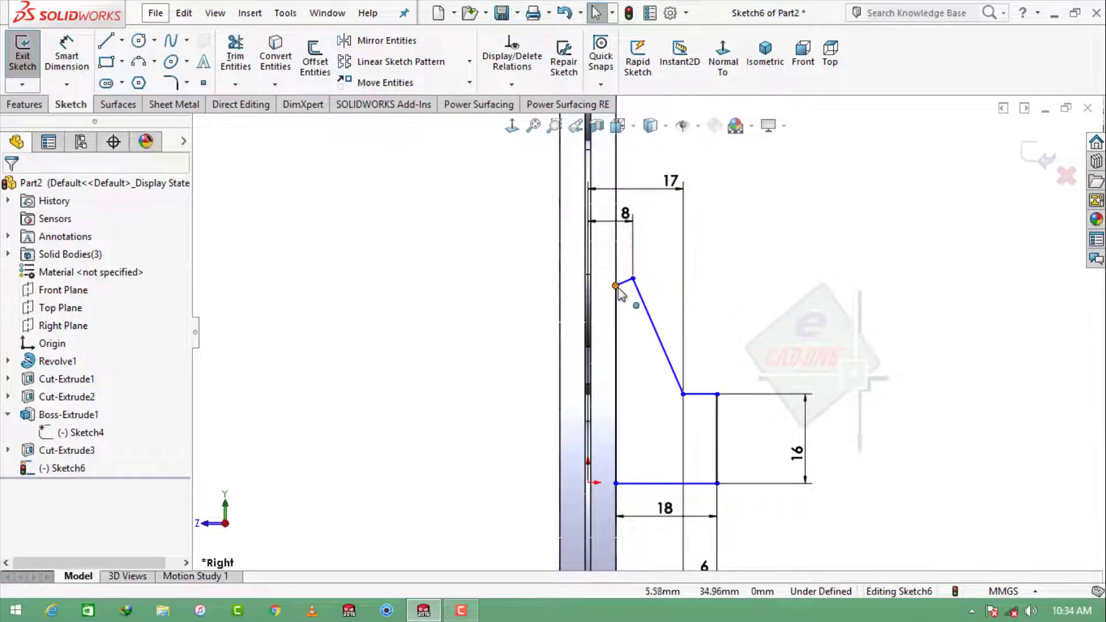
Drag the slanted line's upper endpoint down along its vertical line.
click(616, 286)
mouse_move(619, 303)
mouse_down()
mouse_move(666, 300)
mouse_move(683, 394)
mouse_up()
click(778, 318)
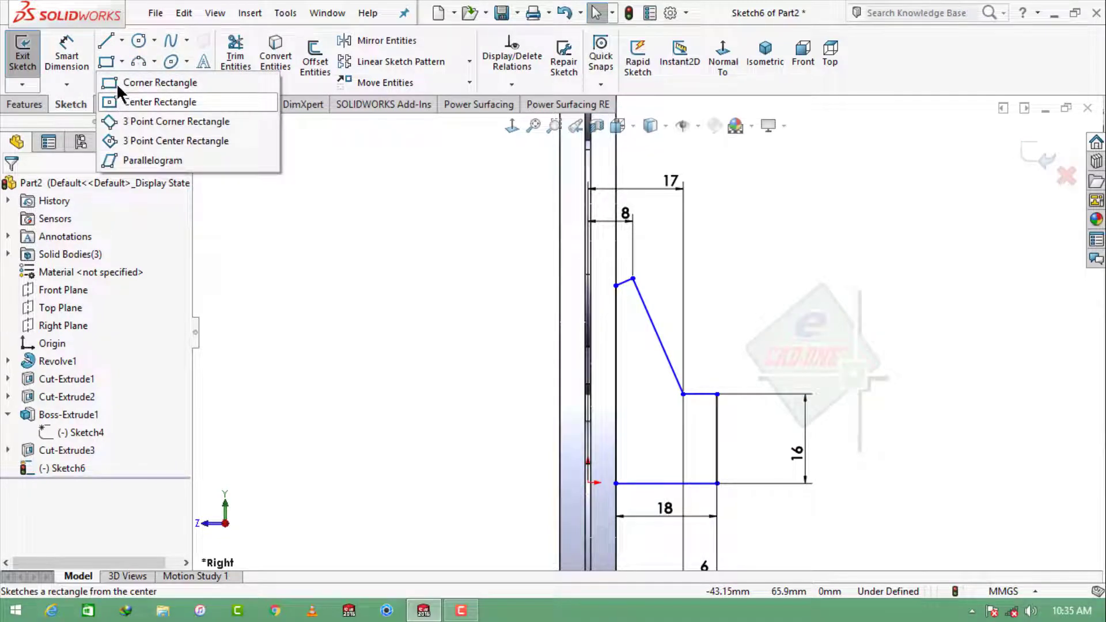
Draw a corner rectangle against the disc face on the opposite side.
click(119, 87)
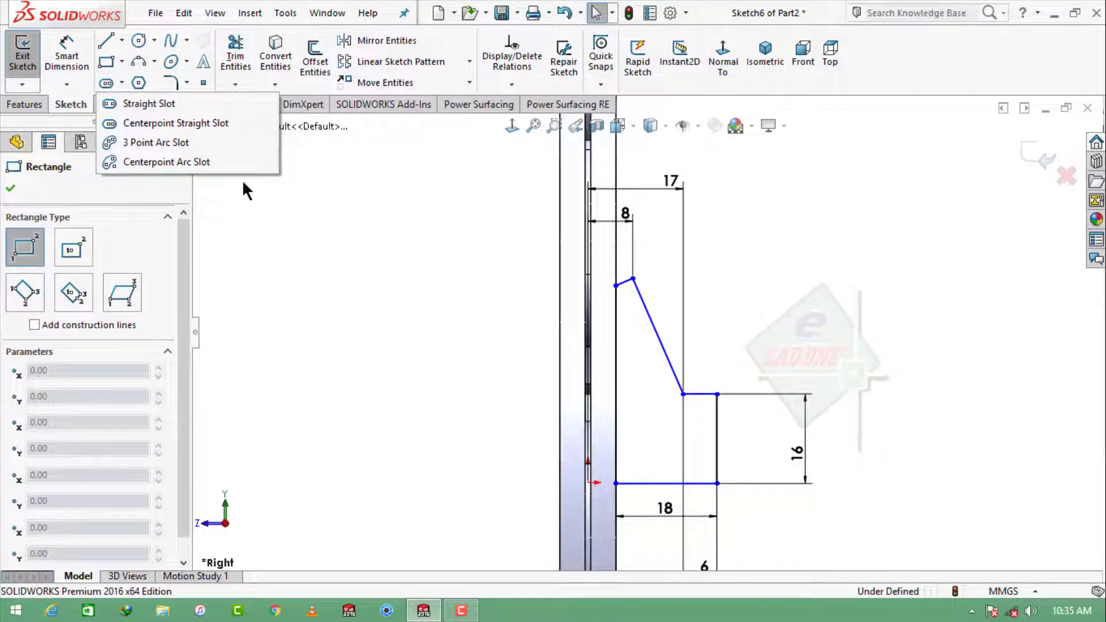
key(Escape)
click(116, 65)
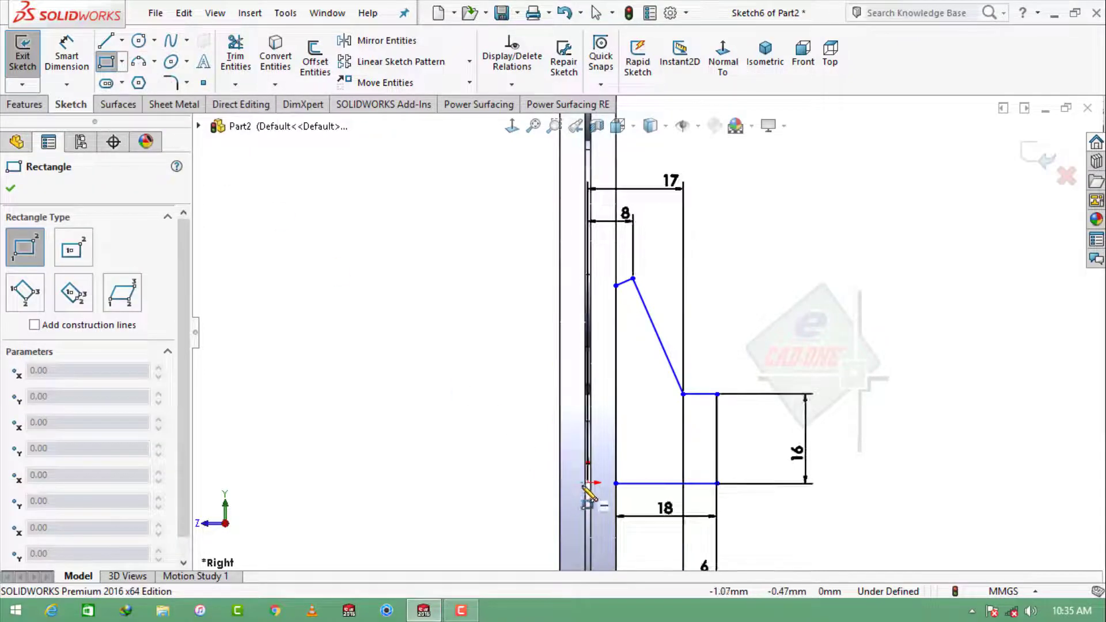
scroll(596, 495, down, 2)
scroll(596, 496, down, 1)
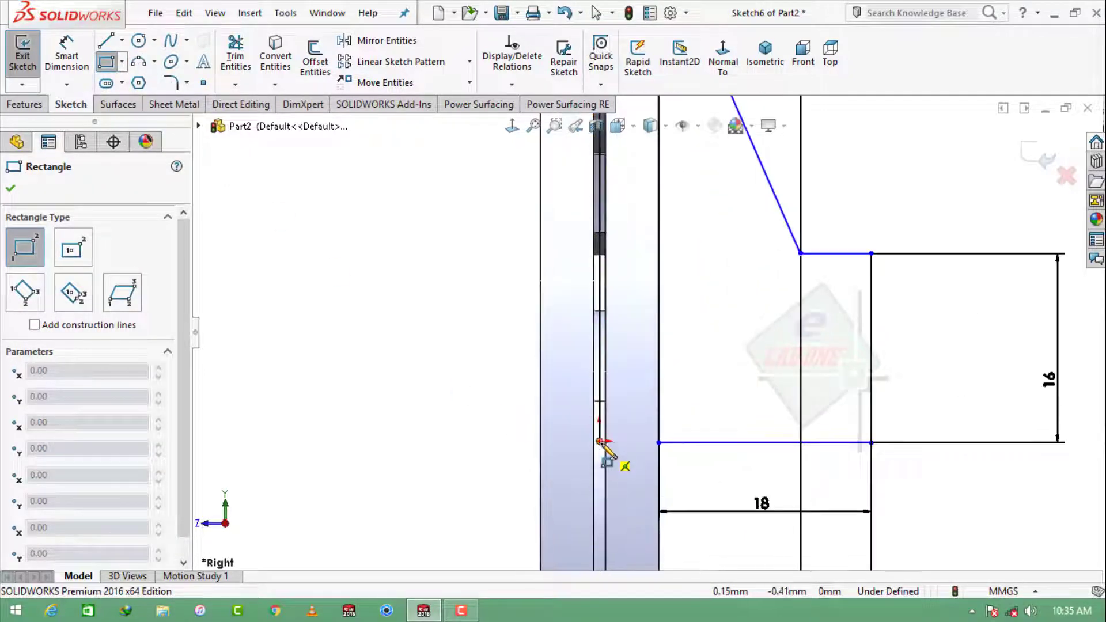
click(540, 441)
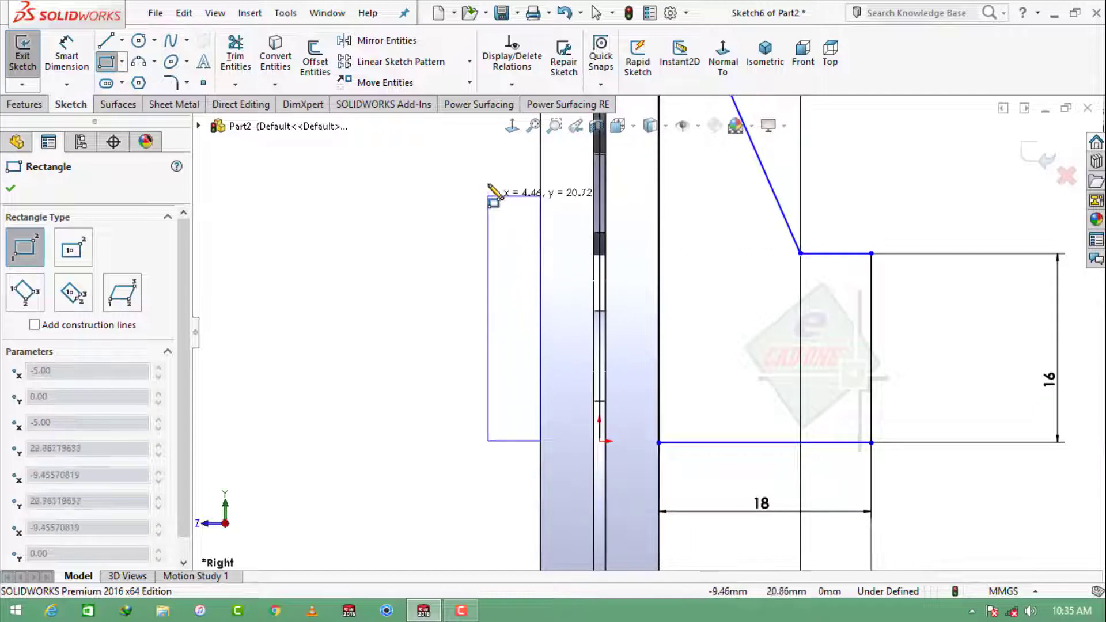
click(489, 169)
key(Escape)
Dimension the rectangle 10 mm tall and 9 mm wide.
click(72, 55)
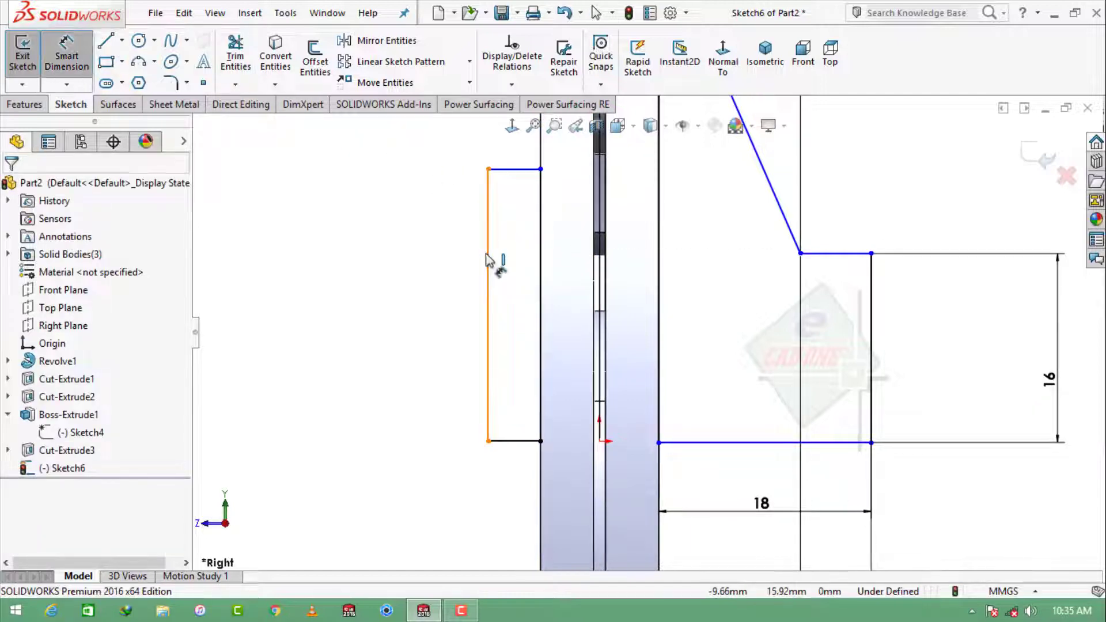
click(487, 260)
click(387, 302)
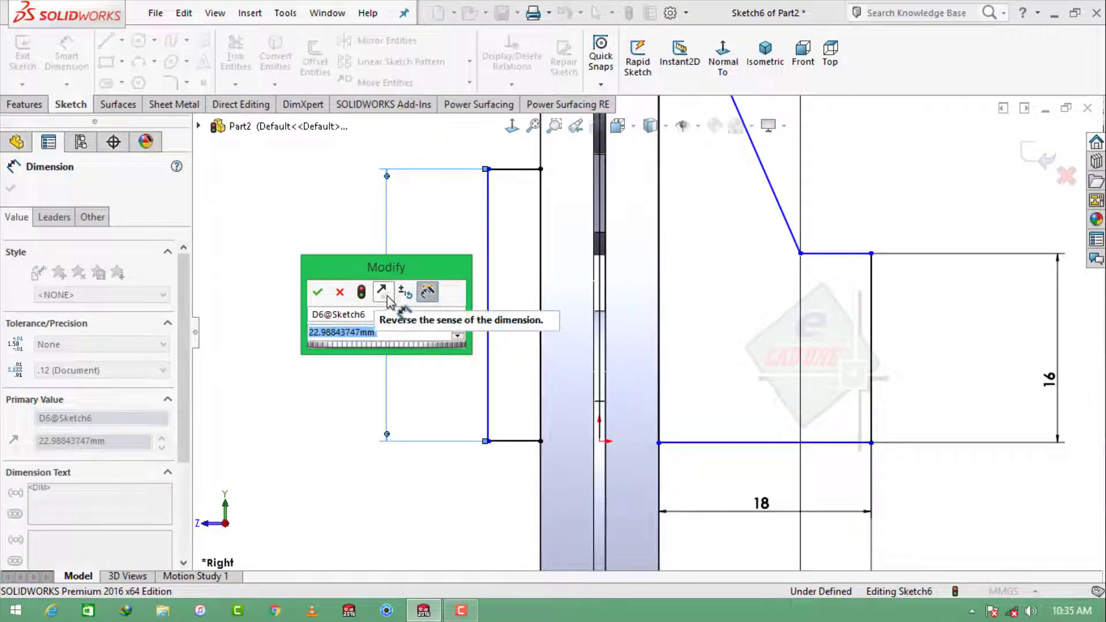
text(10)
key(Return)
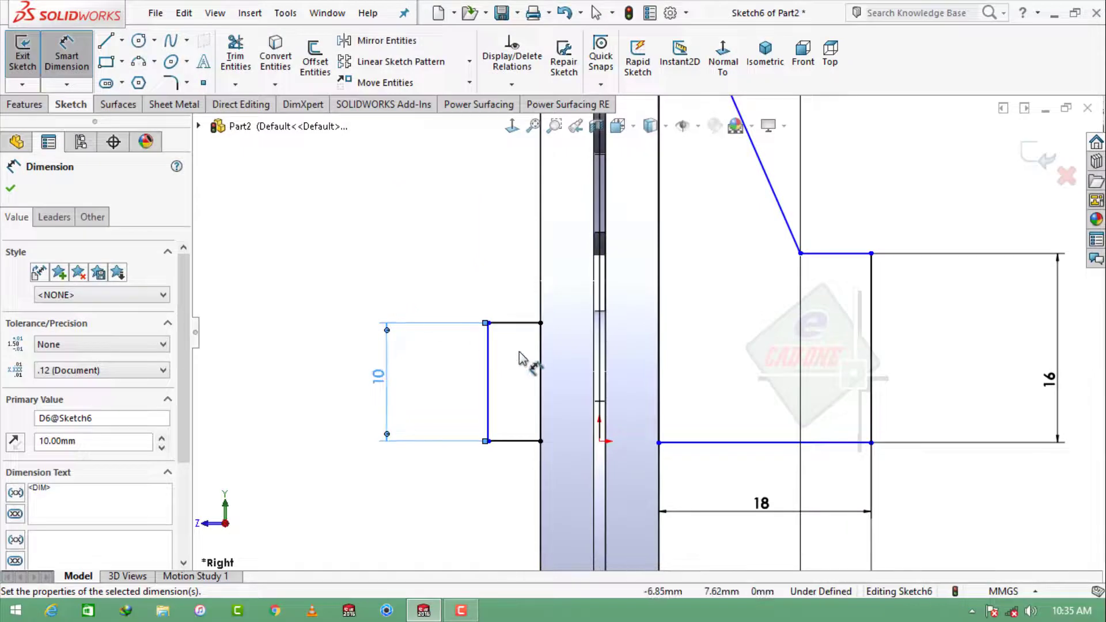
click(508, 325)
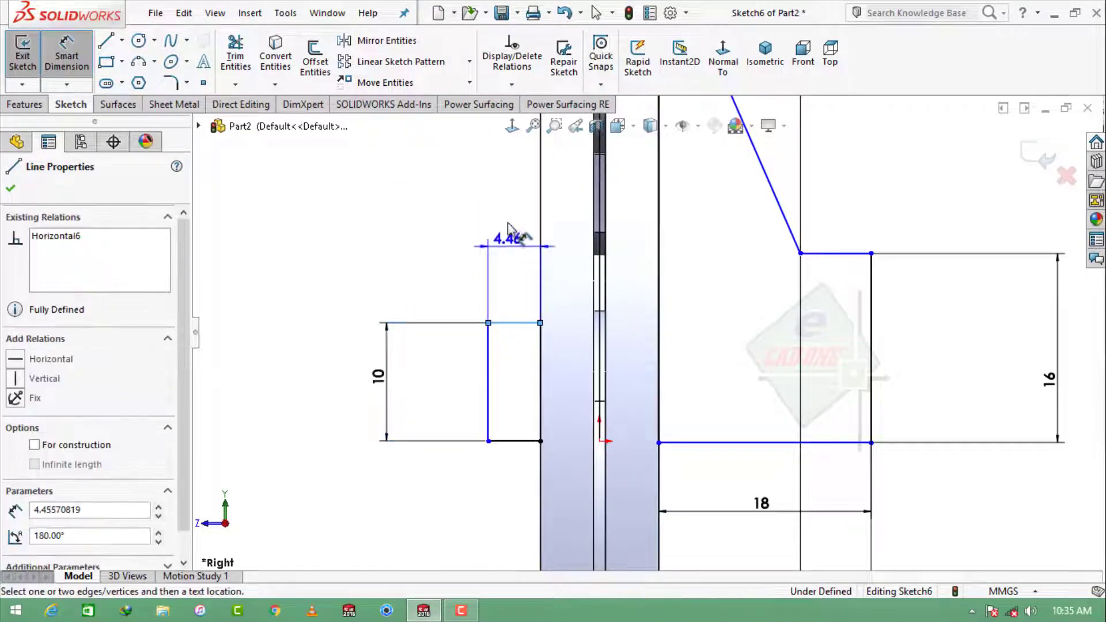
click(506, 228)
text(9mm)
key(Return)
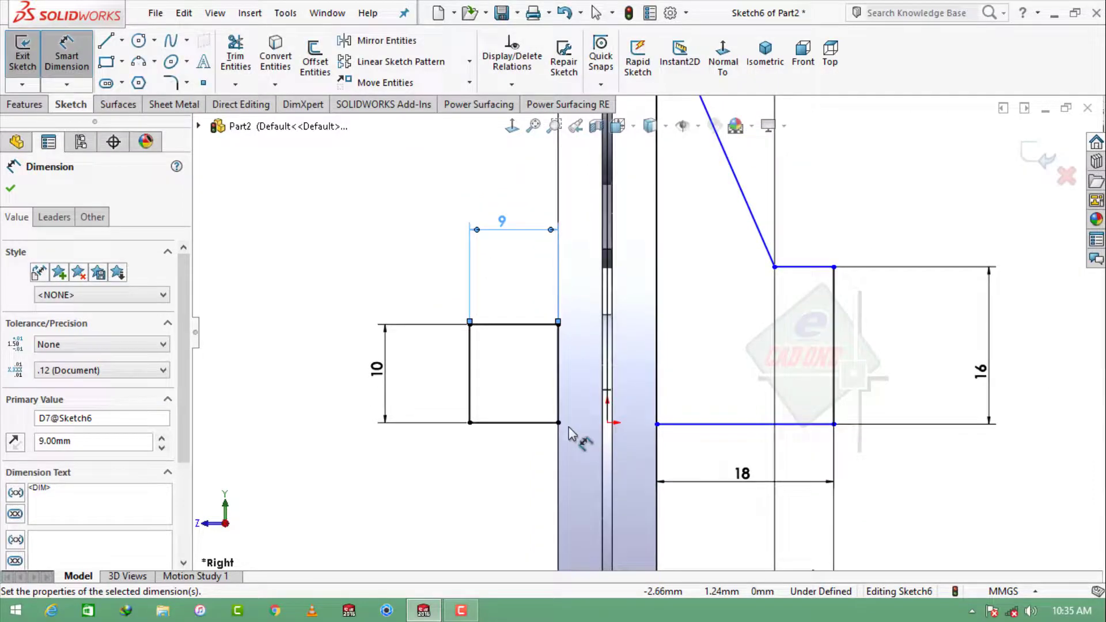
key(Escape)
Revolve Sketch6 360° about its bottom line to create Revolve2, the tapered hub and short cylinder.
scroll(632, 434, up, 2)
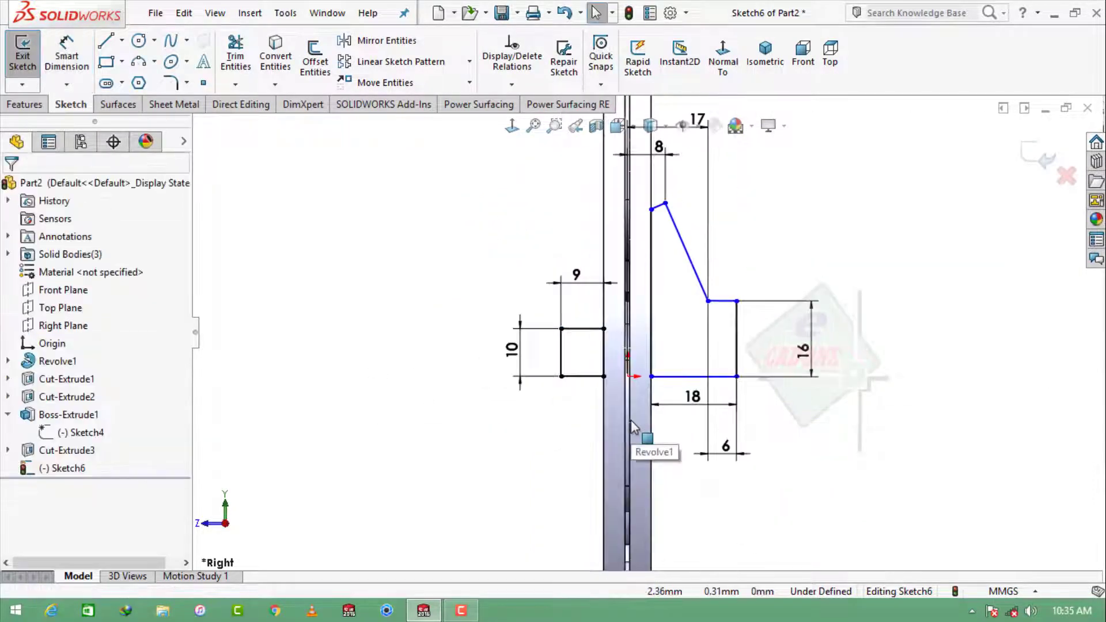
scroll(632, 434, up, 2)
click(24, 104)
click(80, 58)
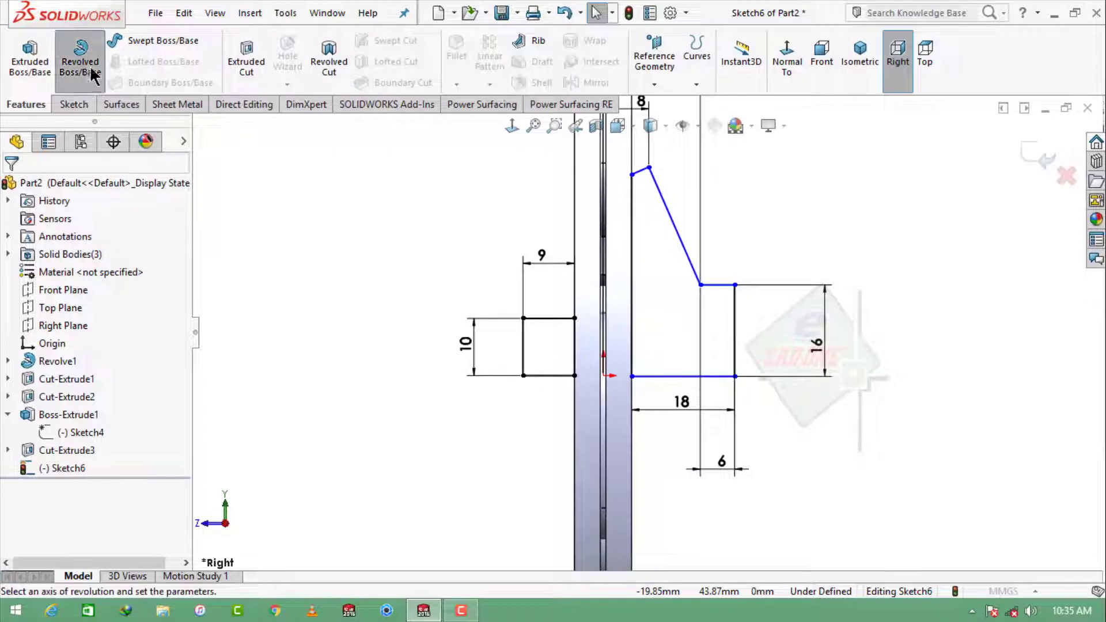
click(659, 377)
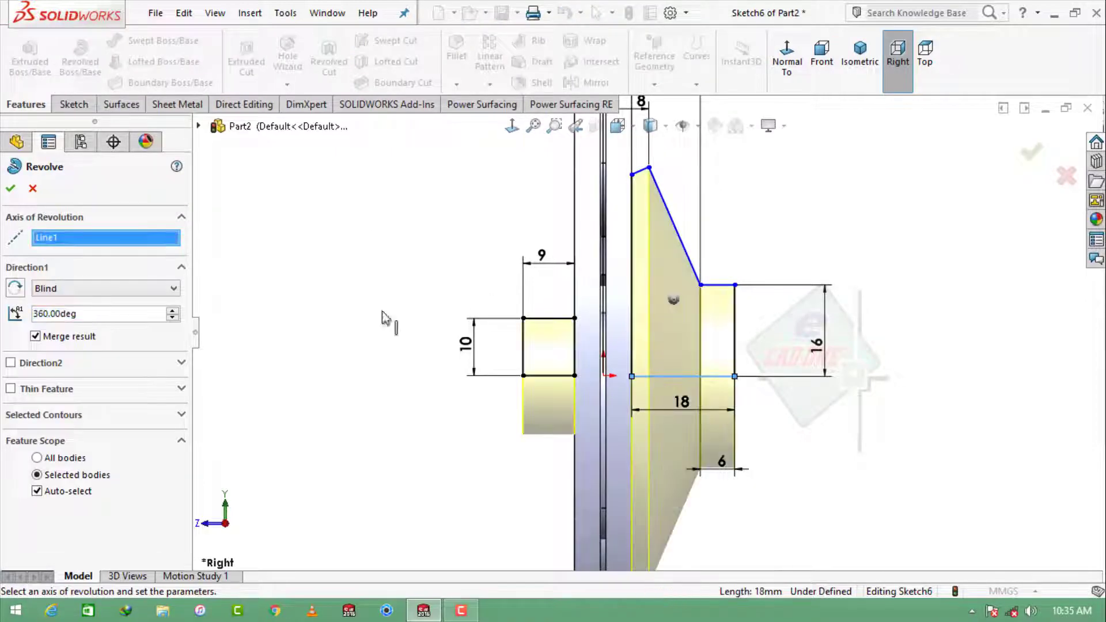
click(11, 188)
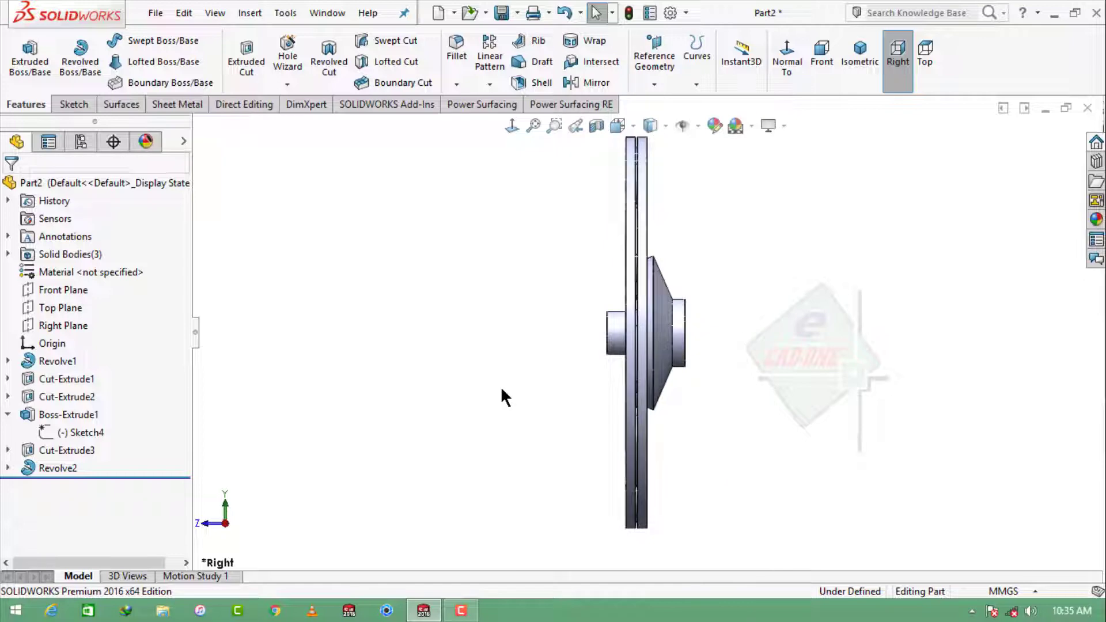
middle_drag(528, 371, 664, 303)
scroll(413, 175, down, 5)
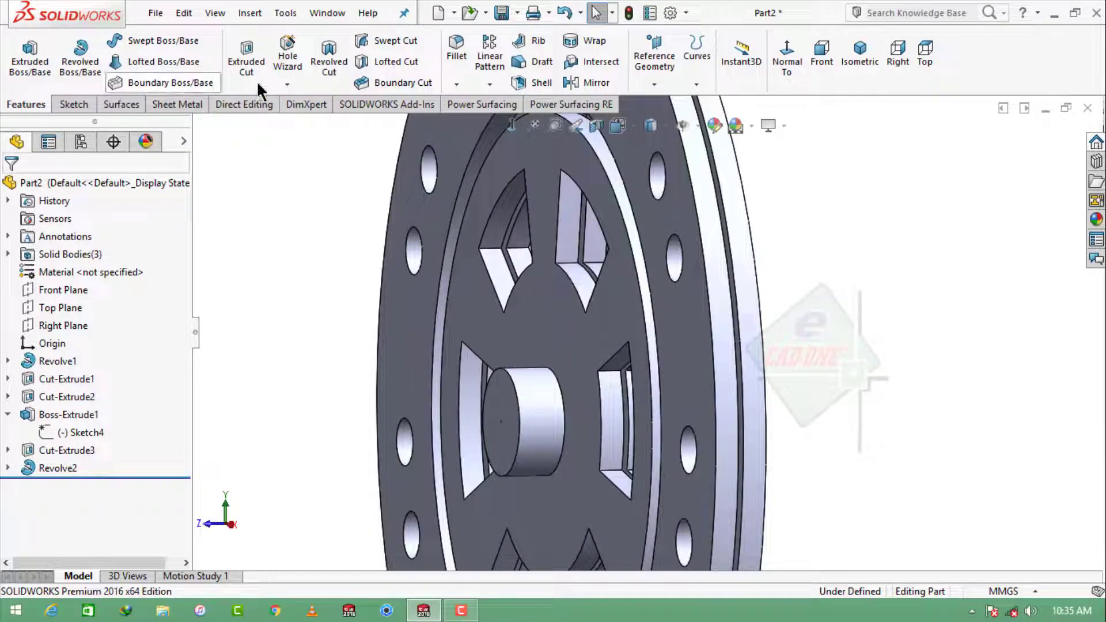
Fillet the cylinder's outer edge with an 8 mm radius.
click(457, 46)
click(565, 399)
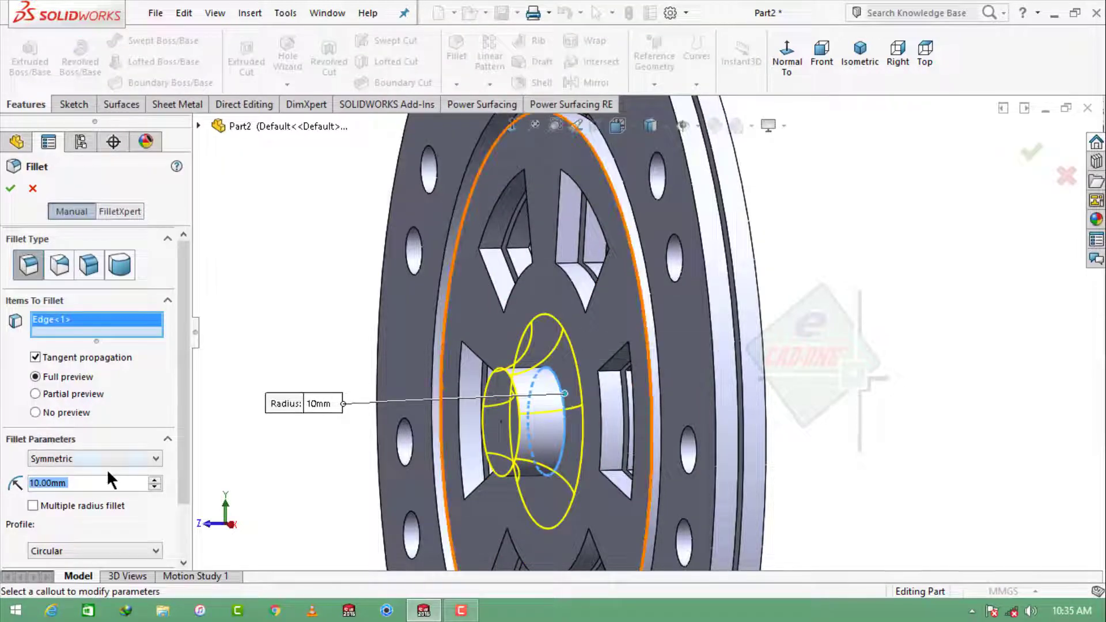
text(8)
key(Return)
key(Return)
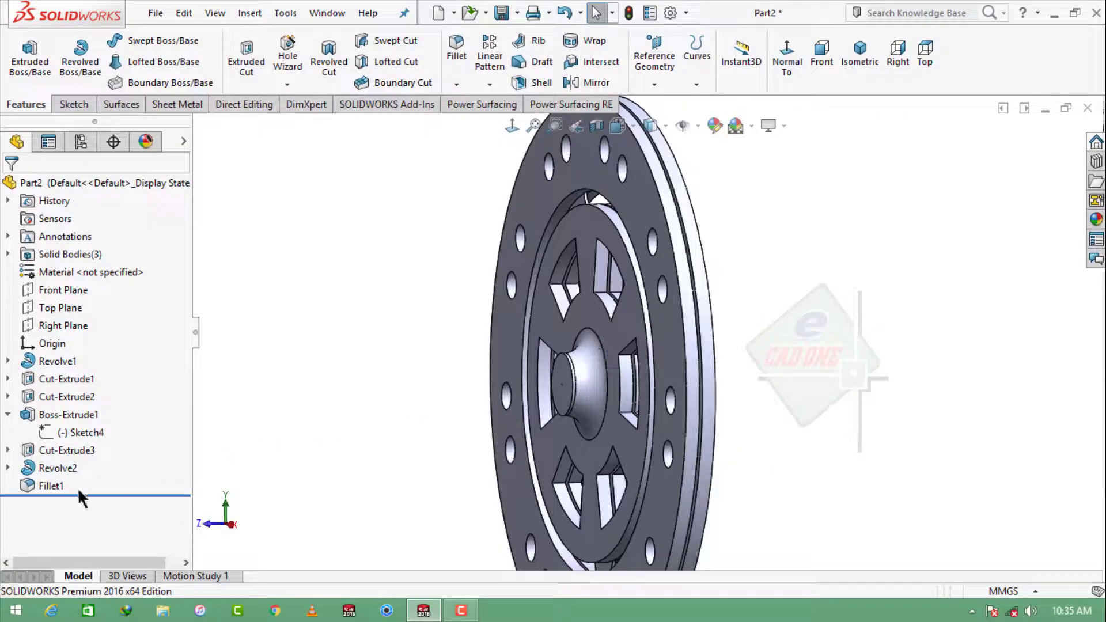
Revisit Fillet1, then round the tapered boss rim with a 0.5 mm fillet.
click(51, 485)
click(62, 455)
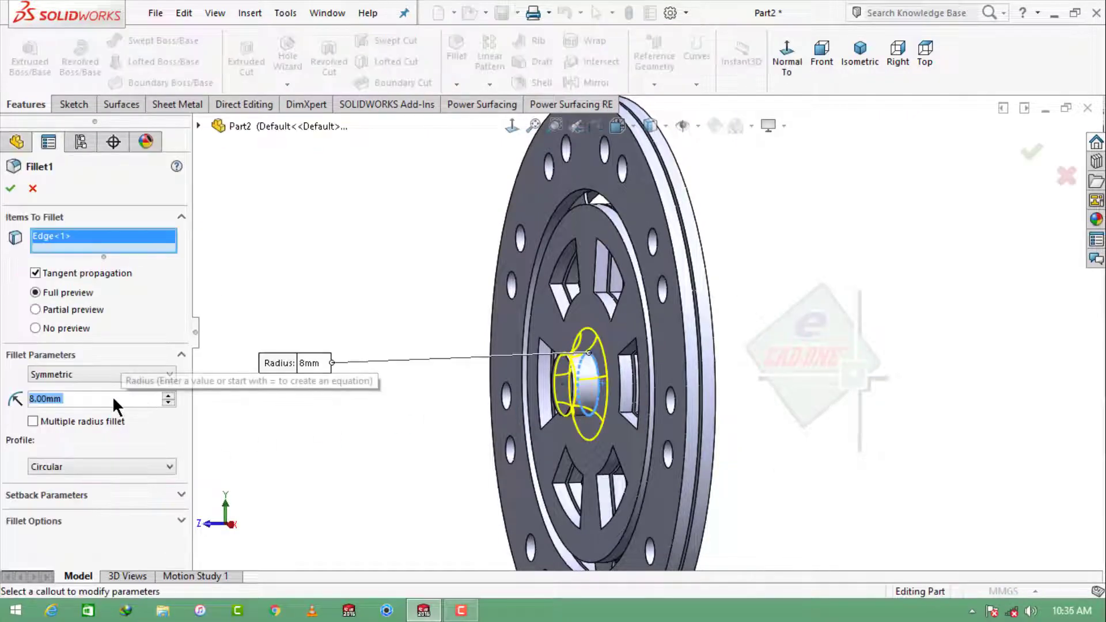
key(Return)
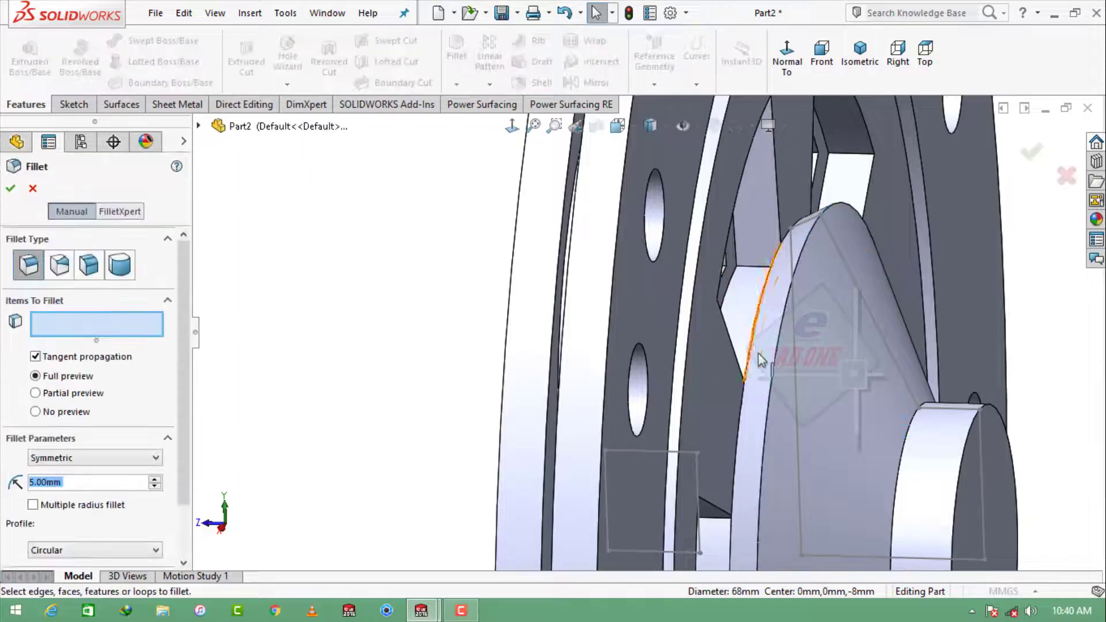
click(770, 370)
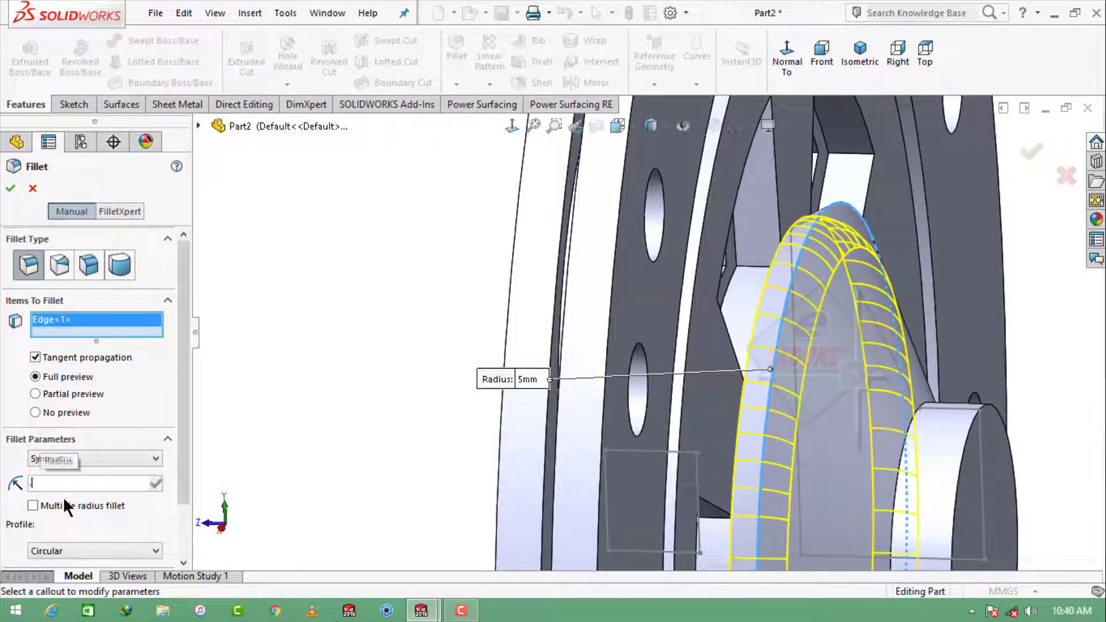
text(0.5)
key(Return)
click(17, 185)
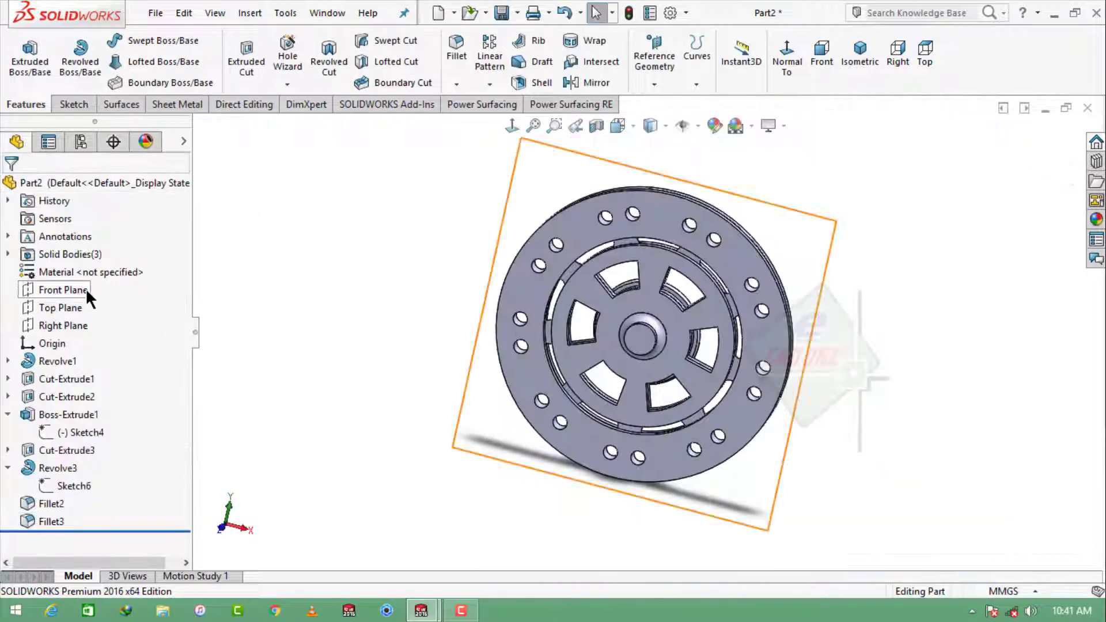
Start a new sketch on the Front Plane and view it normal to the screen.
click(85, 288)
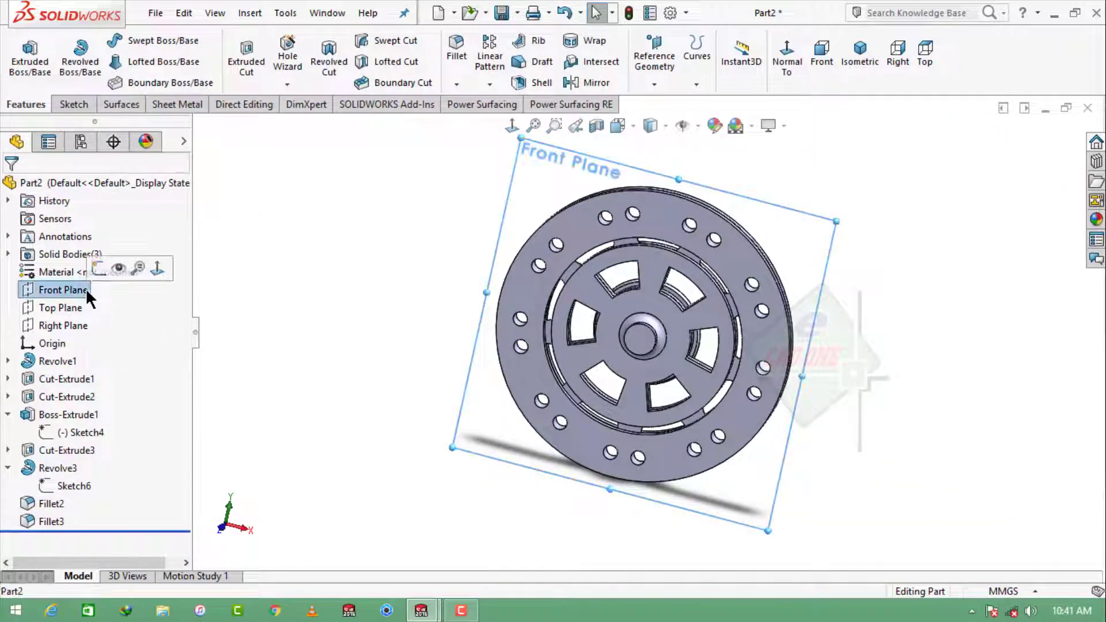
click(116, 265)
click(721, 66)
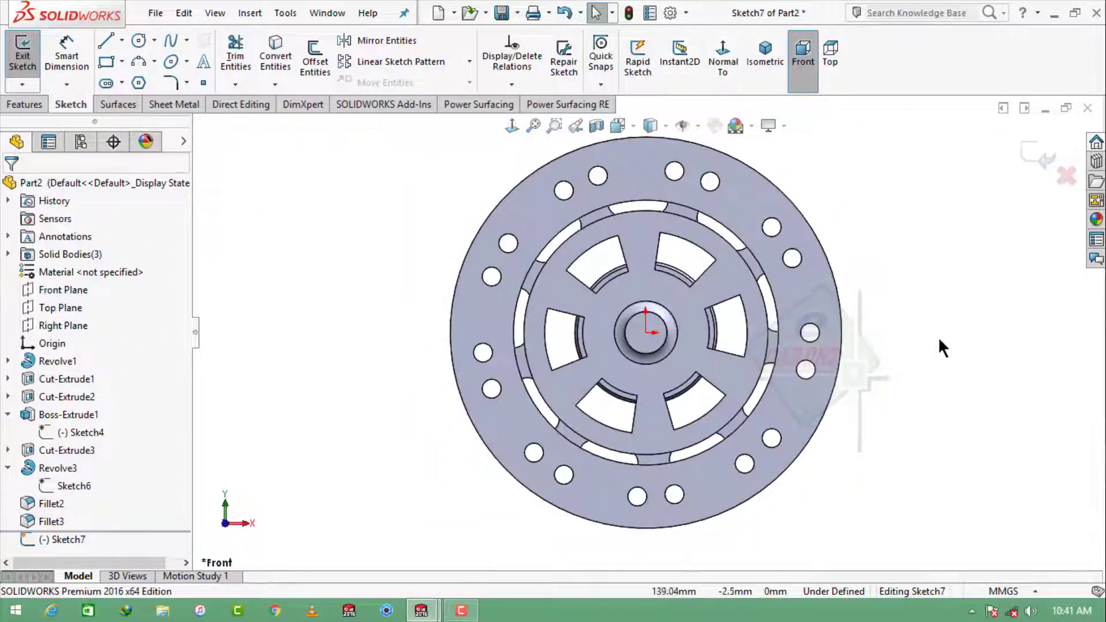
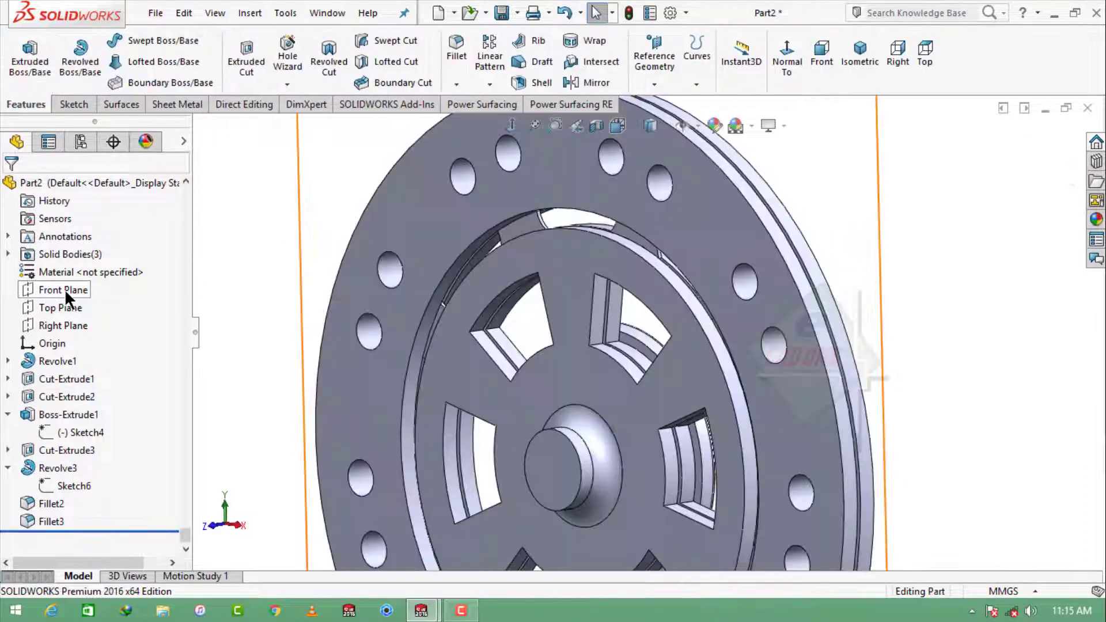
Start a sketch on the Front Plane and draw a circle centred on the origin.
click(65, 289)
click(83, 272)
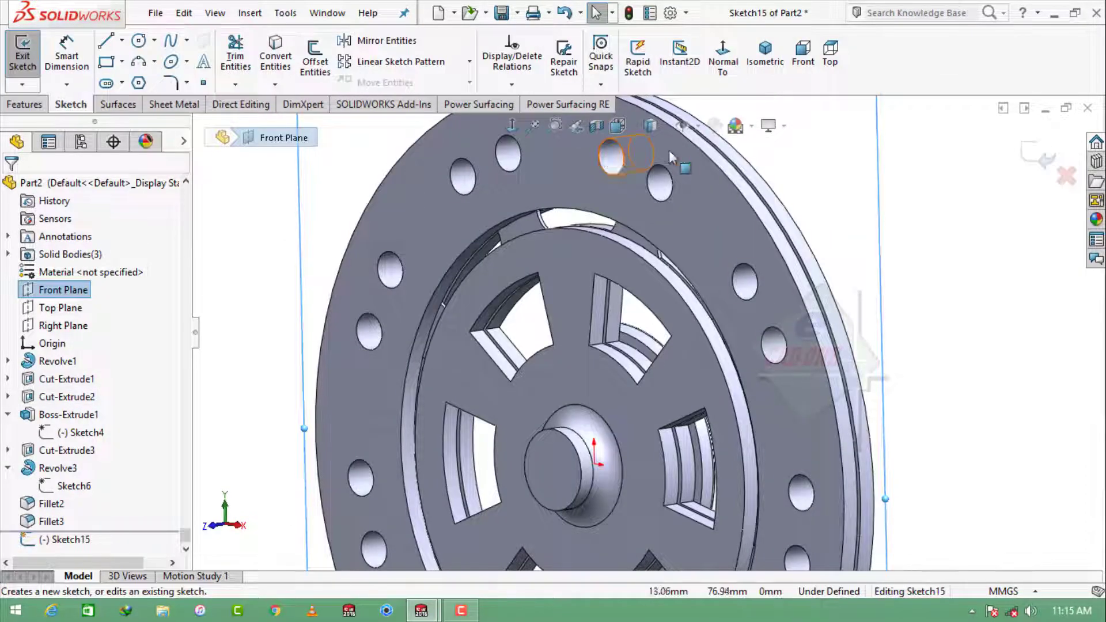
click(802, 55)
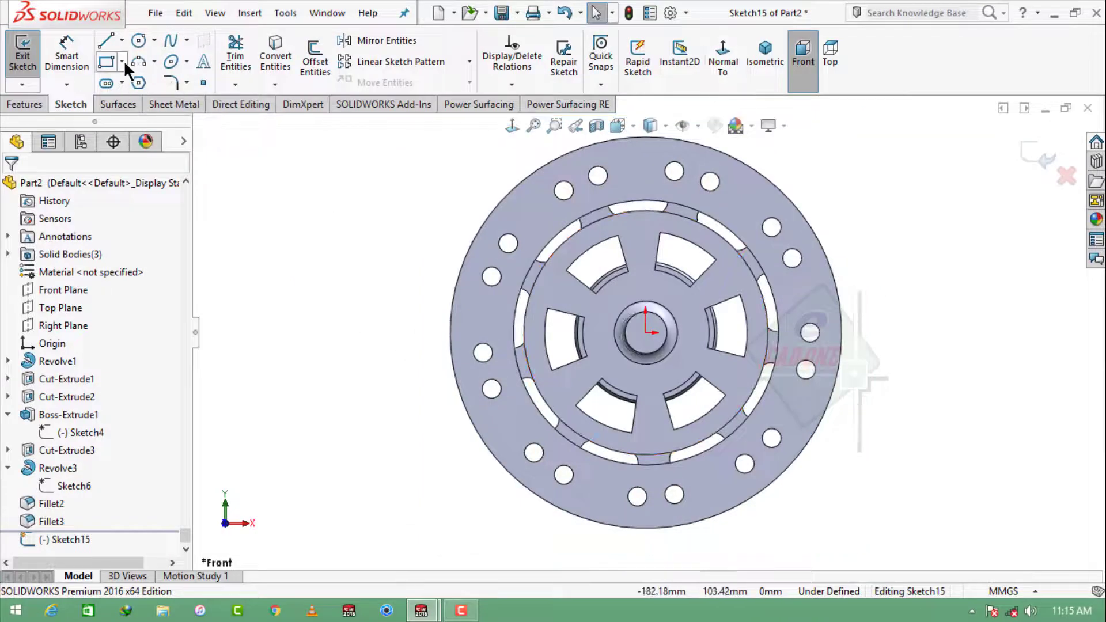
click(138, 41)
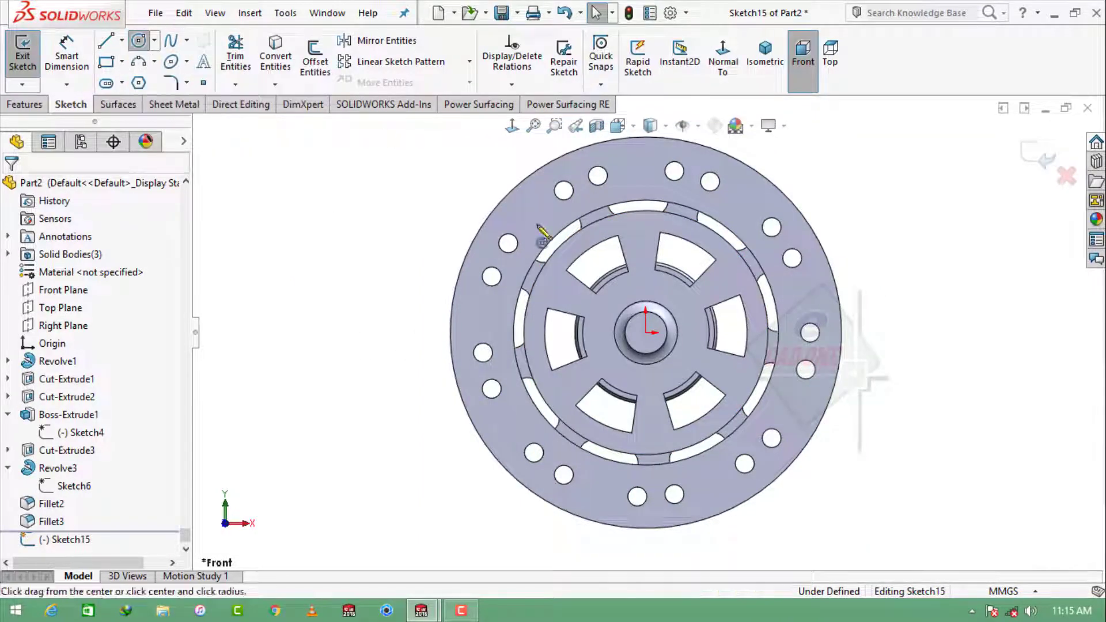
click(645, 333)
click(580, 246)
Dimension the circle's diameter to 82 mm and select it.
click(66, 55)
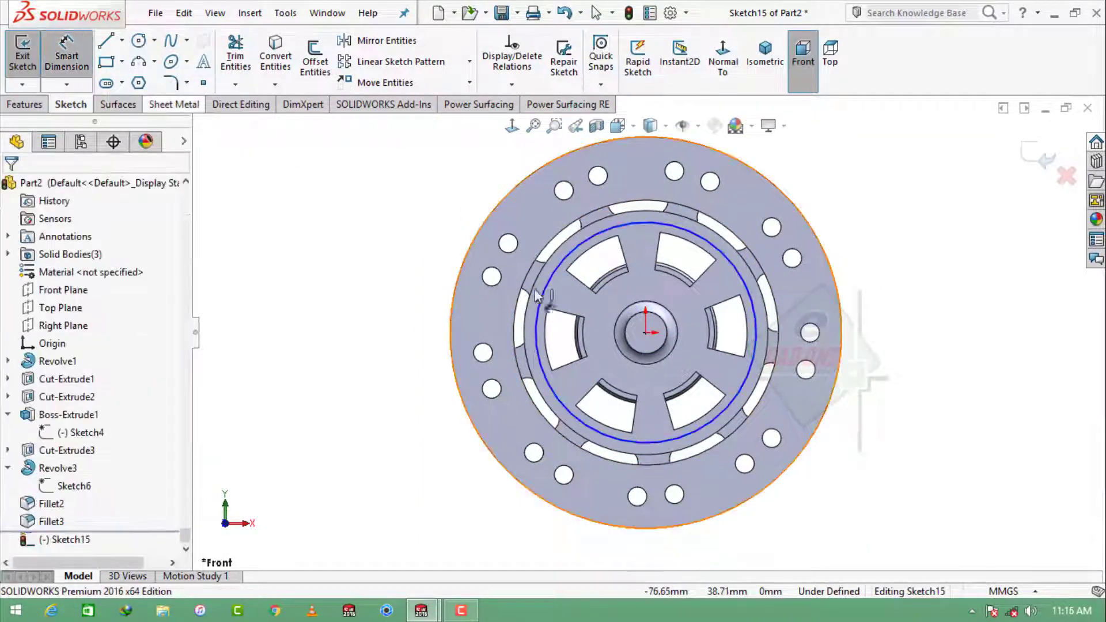
click(537, 301)
click(405, 368)
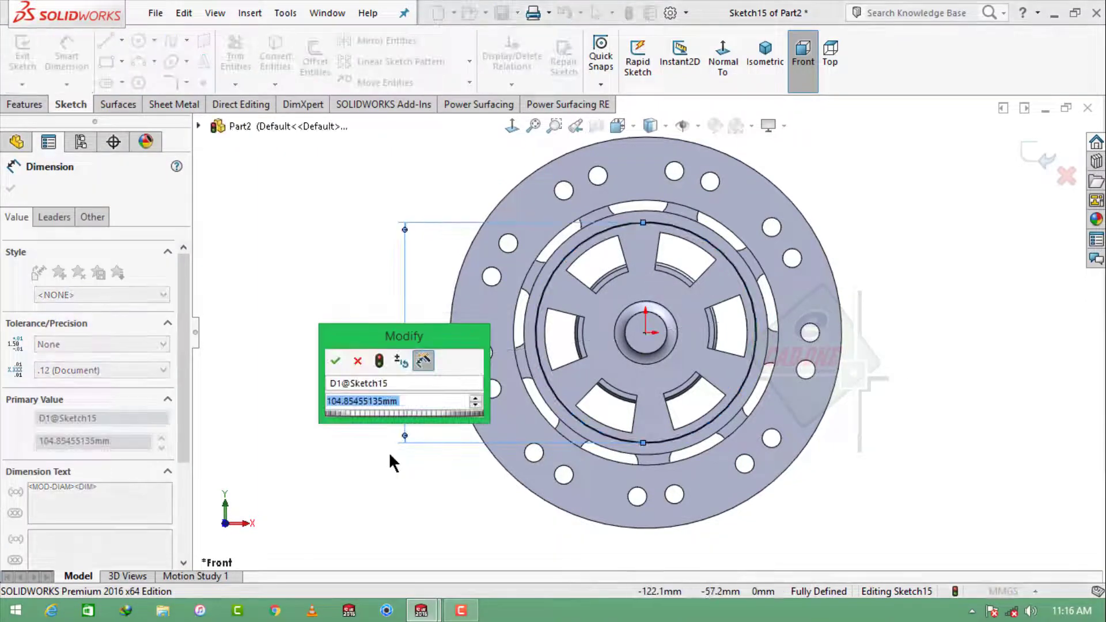
text(82)
key(Return)
scroll(691, 345, down, 3)
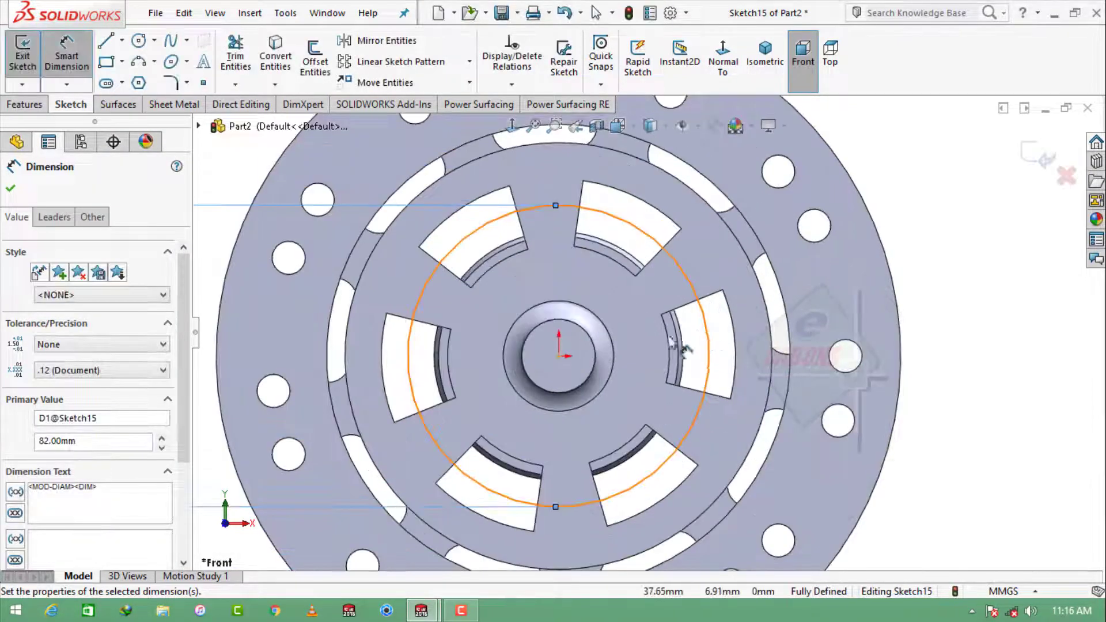
key(Escape)
click(616, 222)
Make the 82 mm circle construction geometry.
click(673, 173)
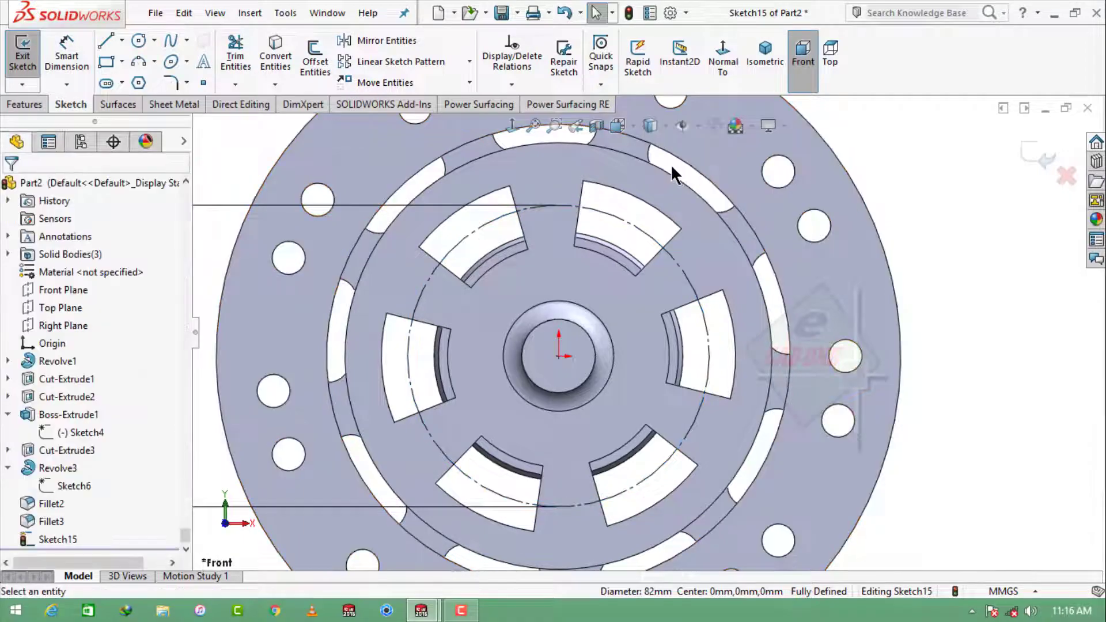
click(136, 62)
scroll(671, 247, down, 3)
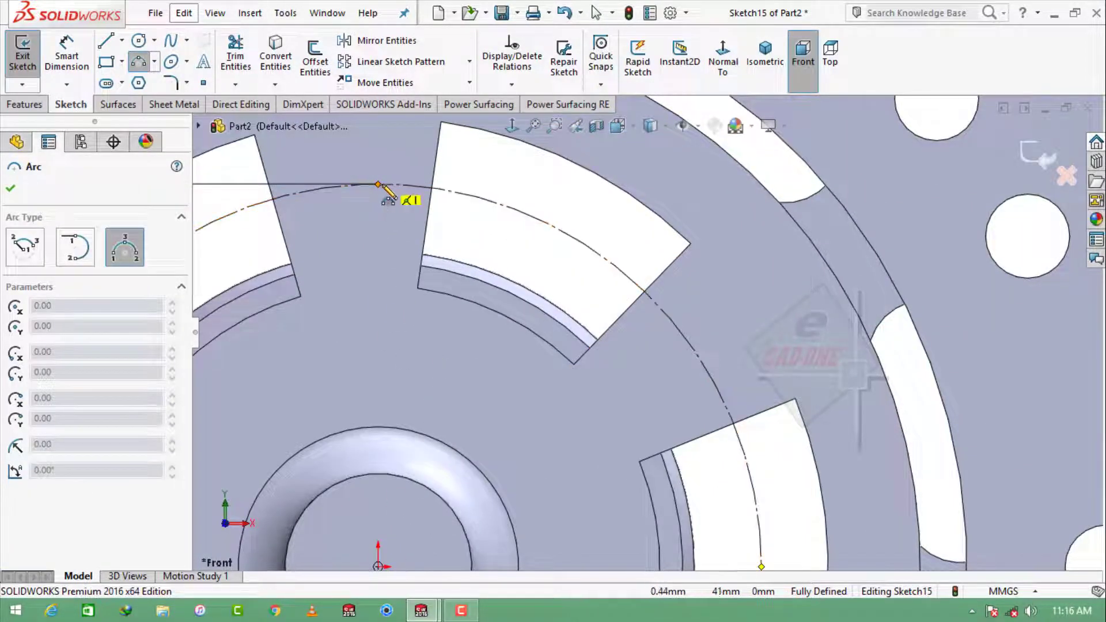
key(Escape)
scroll(570, 288, up, 3)
ctrl+middle_drag(610, 436, 619, 411)
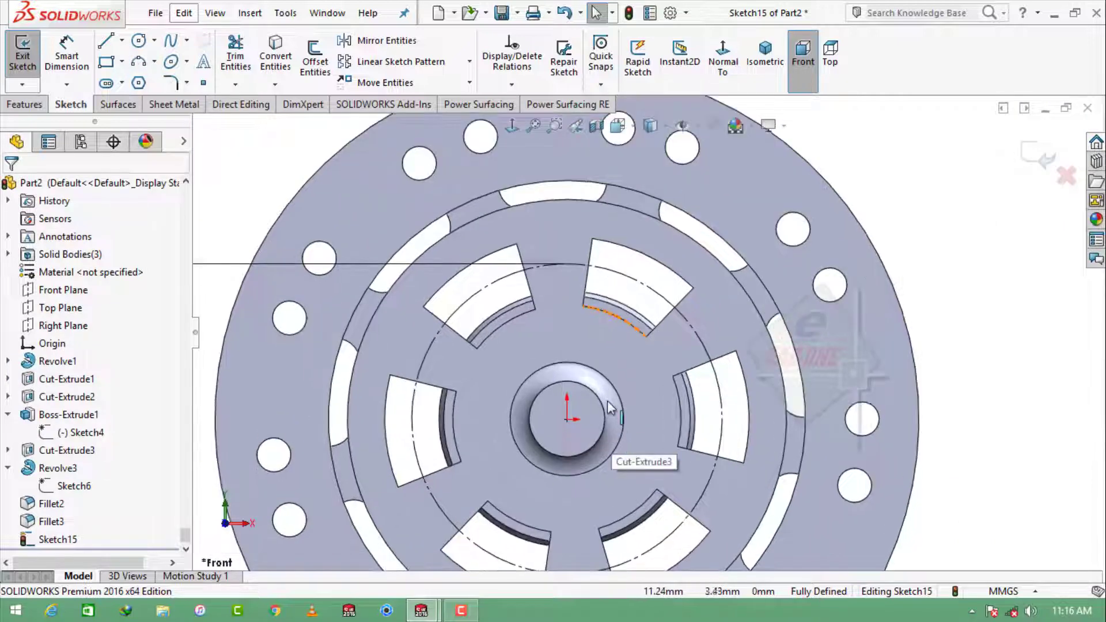
Add a construction circle from the origin out to the spring window's inner edge.
click(138, 41)
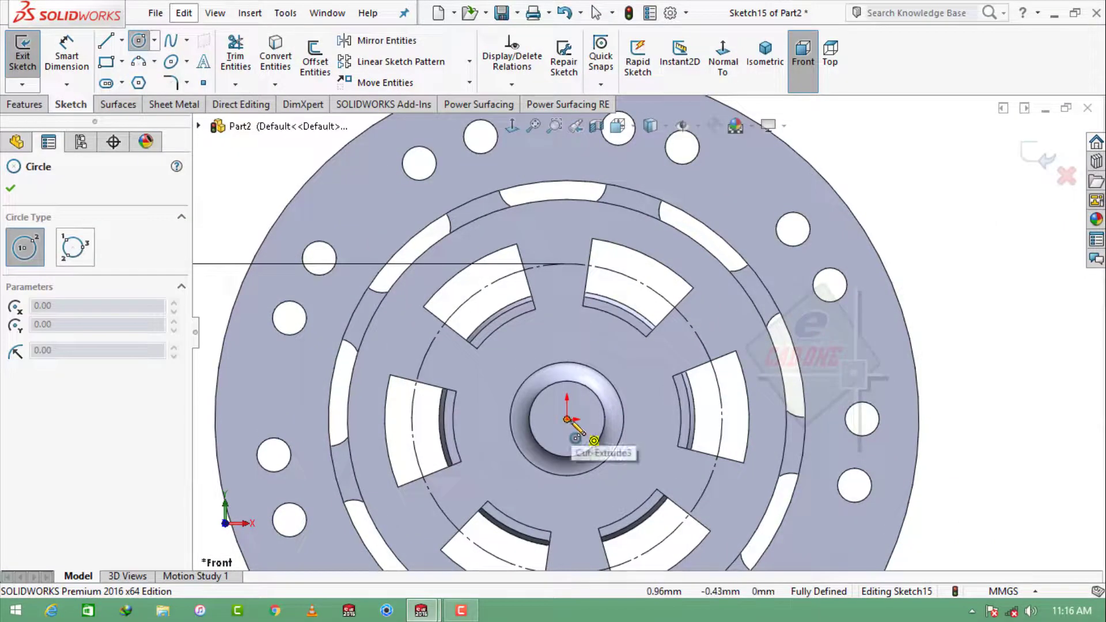
click(567, 419)
click(594, 269)
key(Escape)
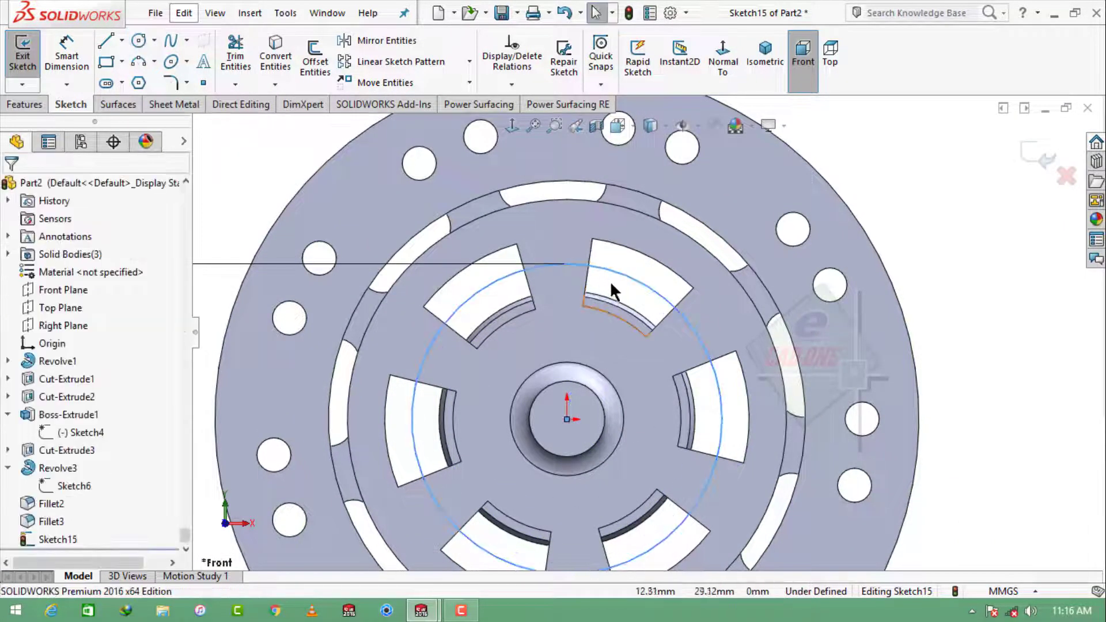
click(256, 63)
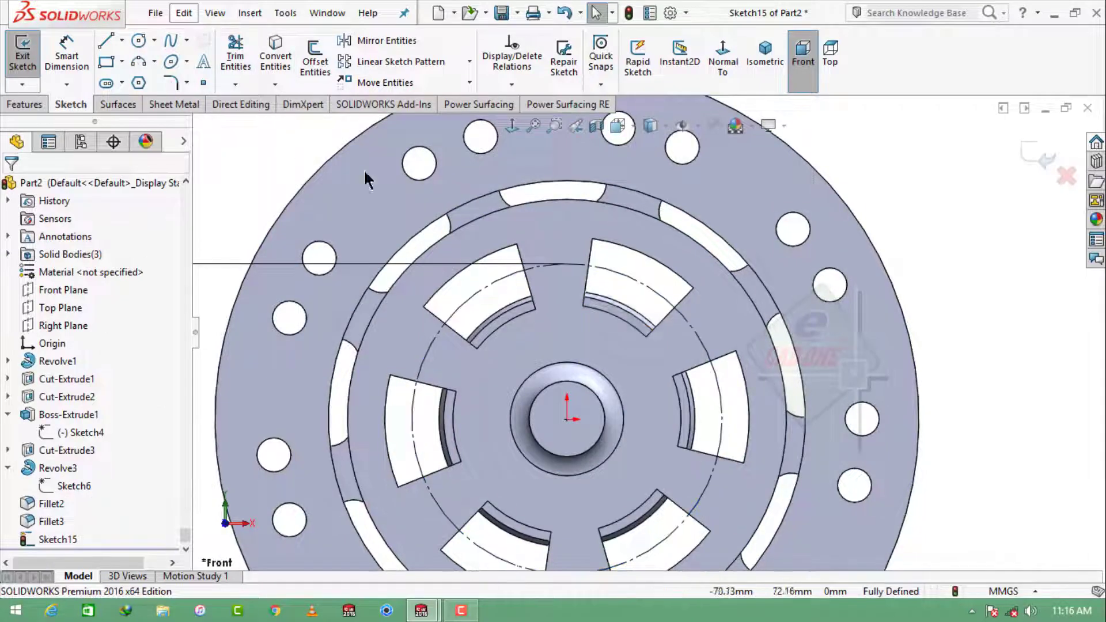
Convert the upper-right spring window's two side edges into sketch geometry.
scroll(662, 324, down, 3)
click(647, 320)
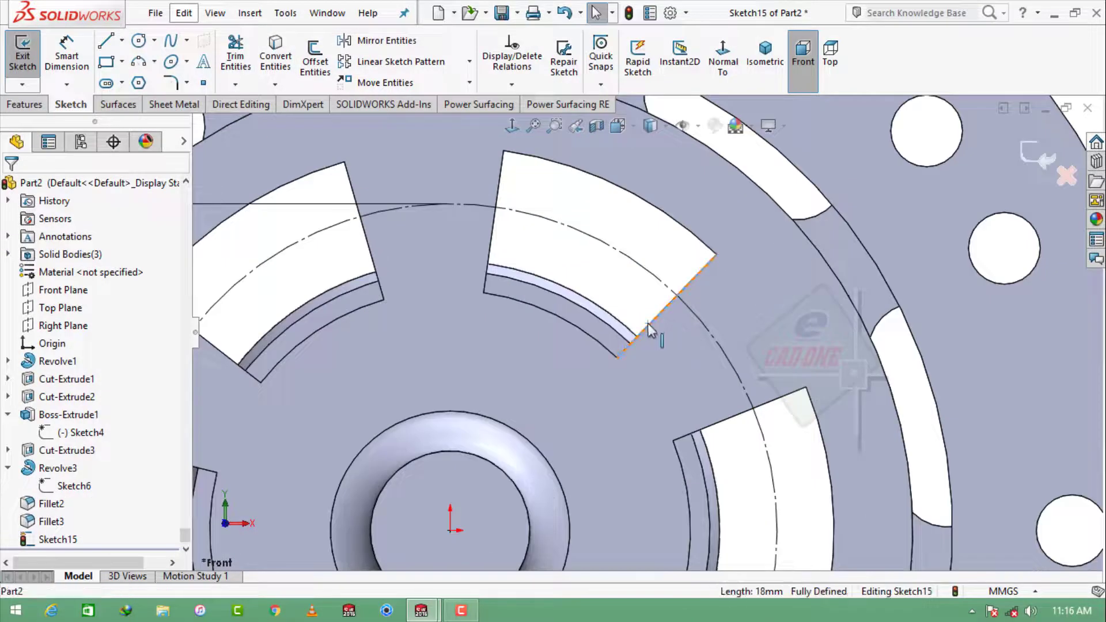
ctrl+click(501, 173)
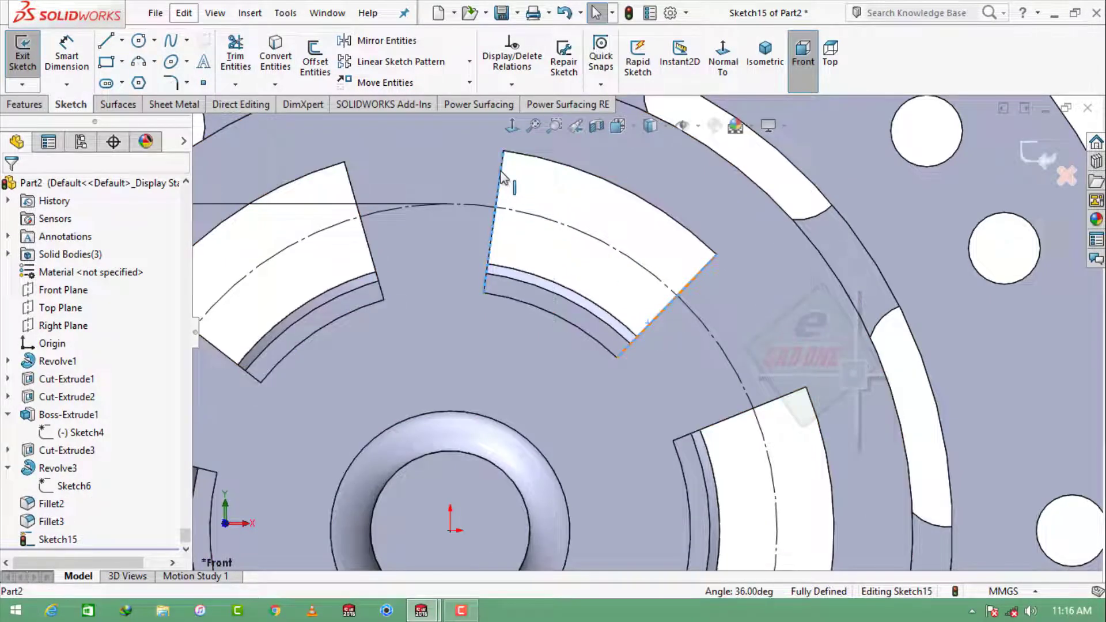
click(276, 50)
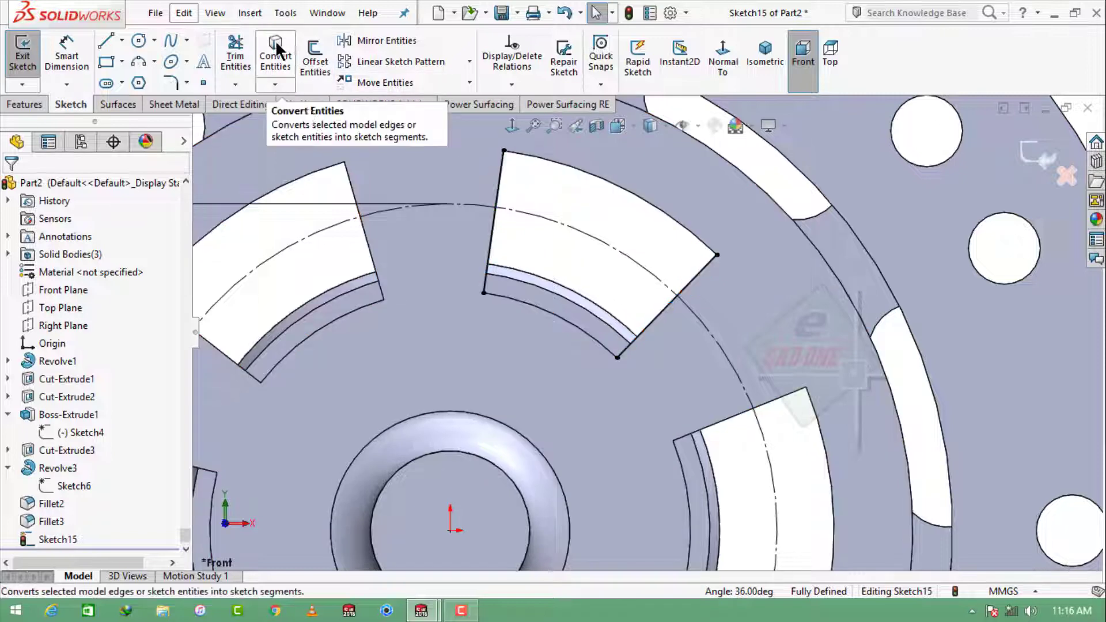
Draw a circle centred on the origin through the spring window's top corner.
click(235, 60)
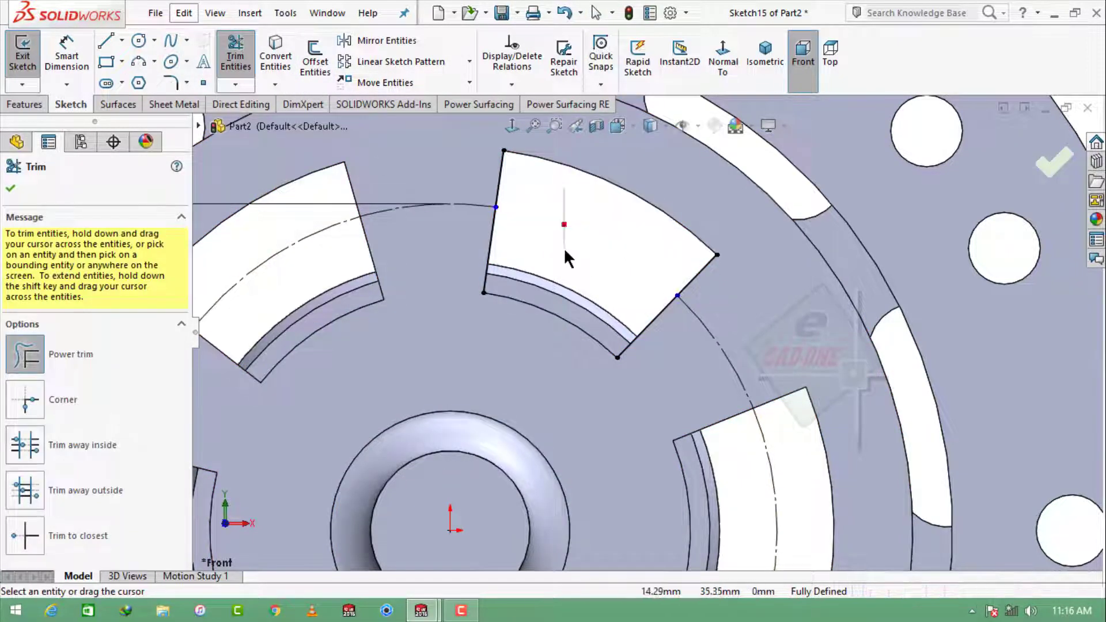
scroll(563, 247, up, 5)
scroll(362, 172, down, 2)
key(Escape)
click(138, 61)
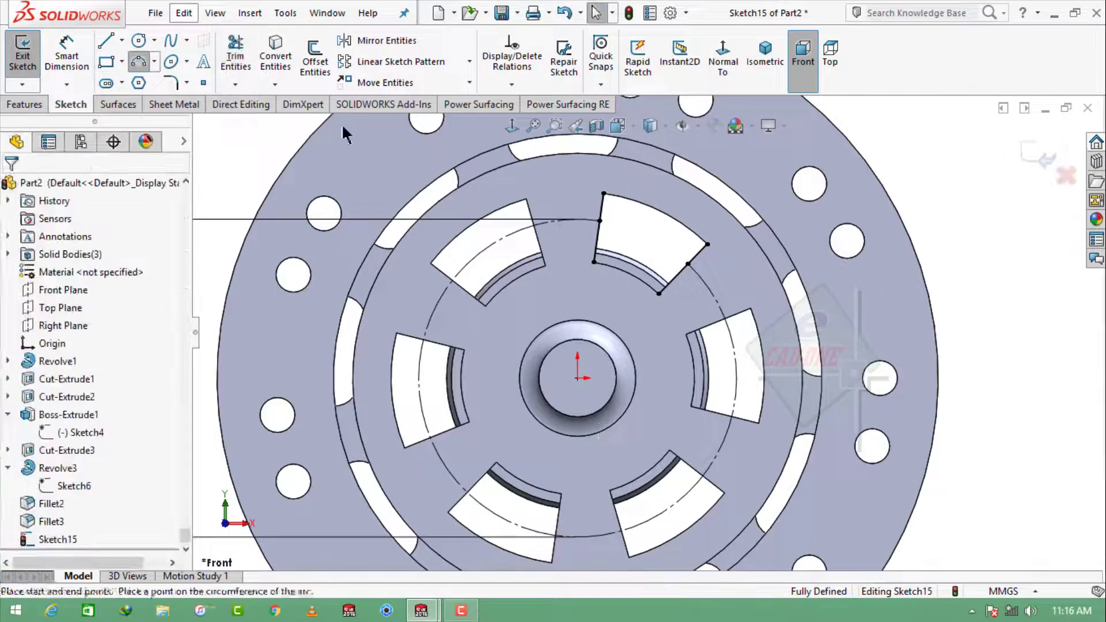
click(139, 41)
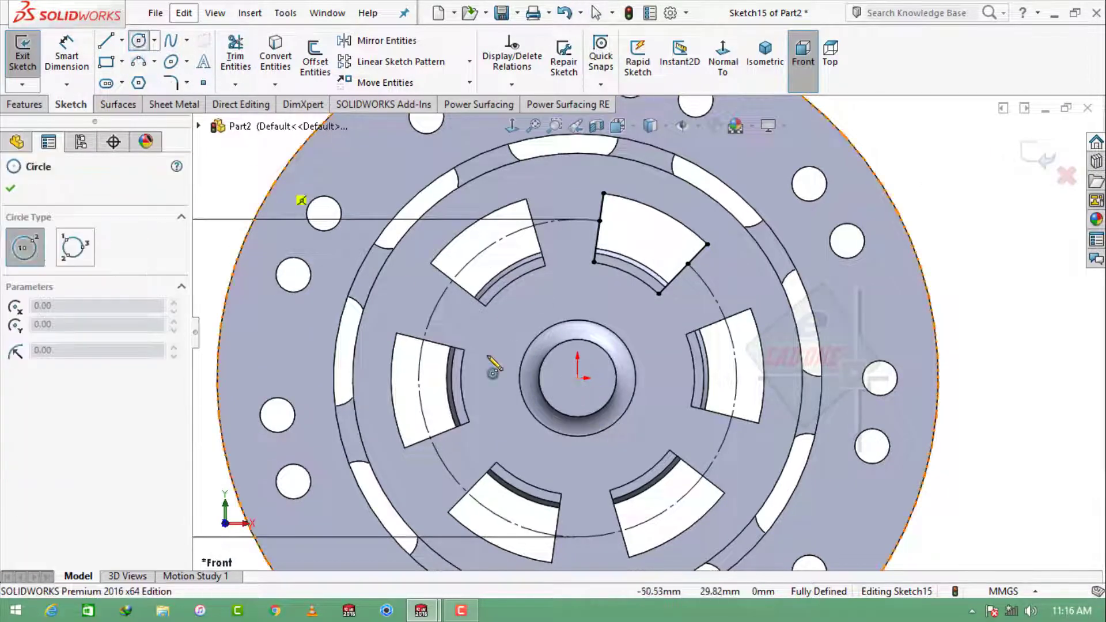
click(577, 378)
click(600, 220)
key(Escape)
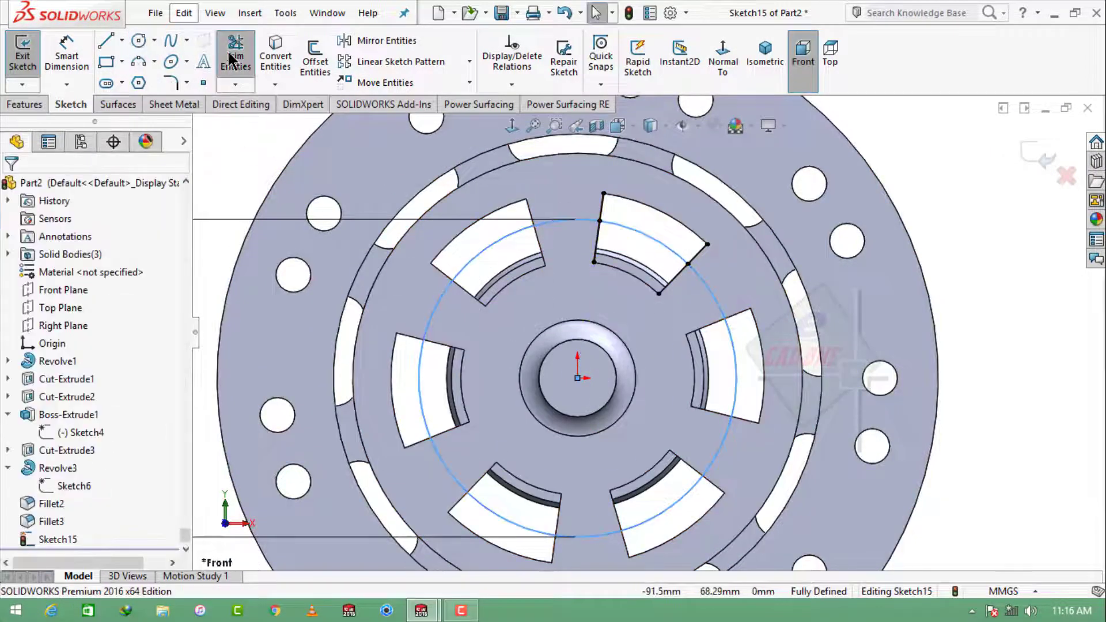
Trim the new circle down to the arc spanning the window.
click(229, 59)
click(24, 548)
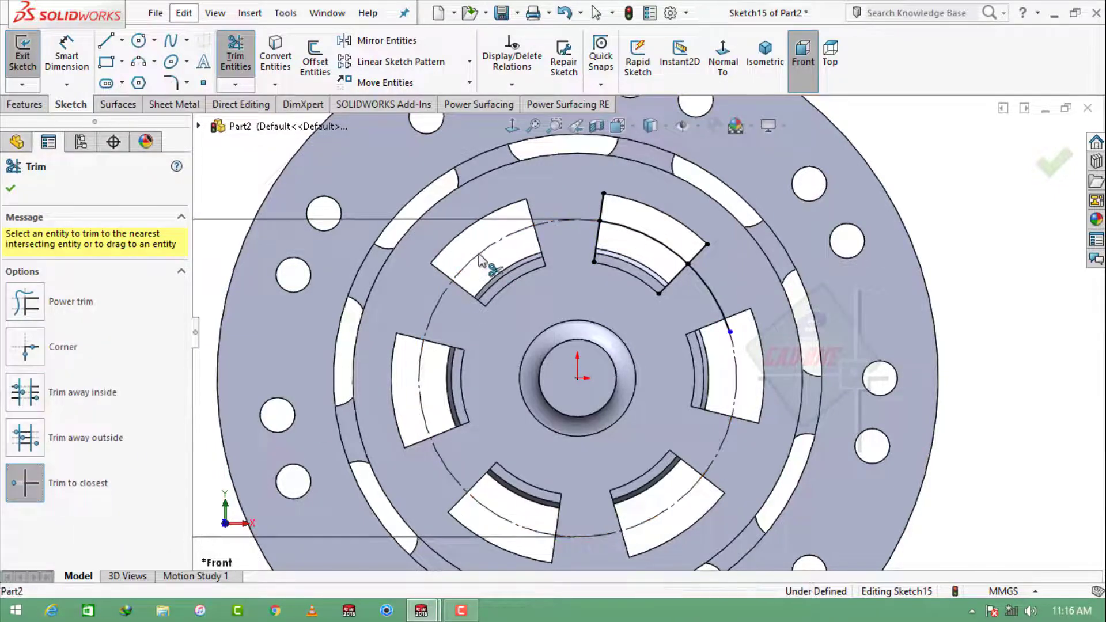
key(Escape)
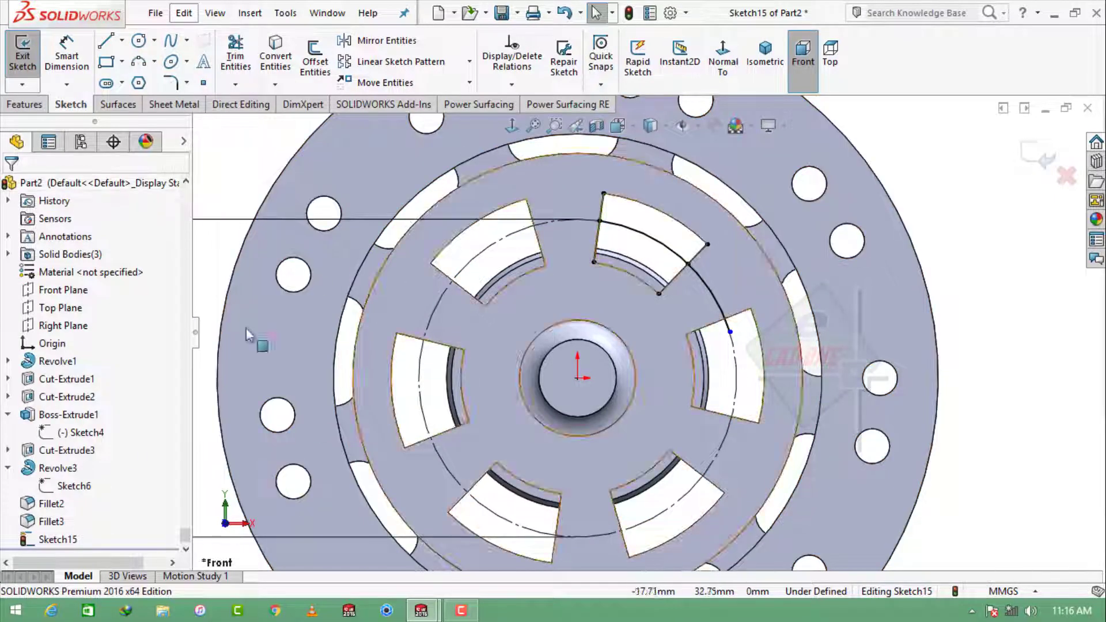
click(235, 58)
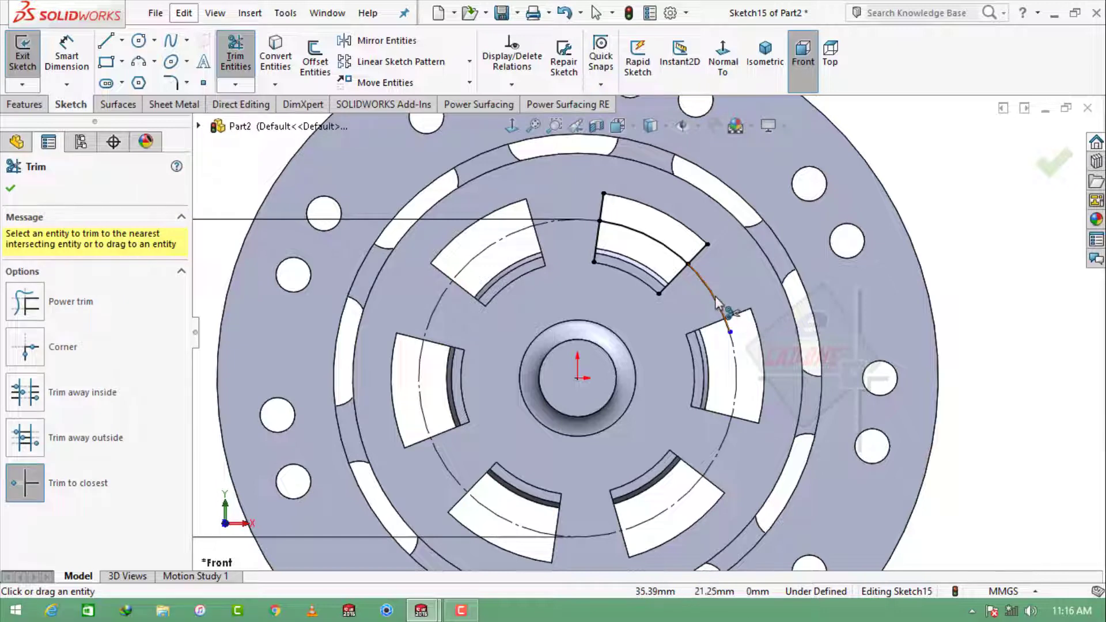
click(20, 303)
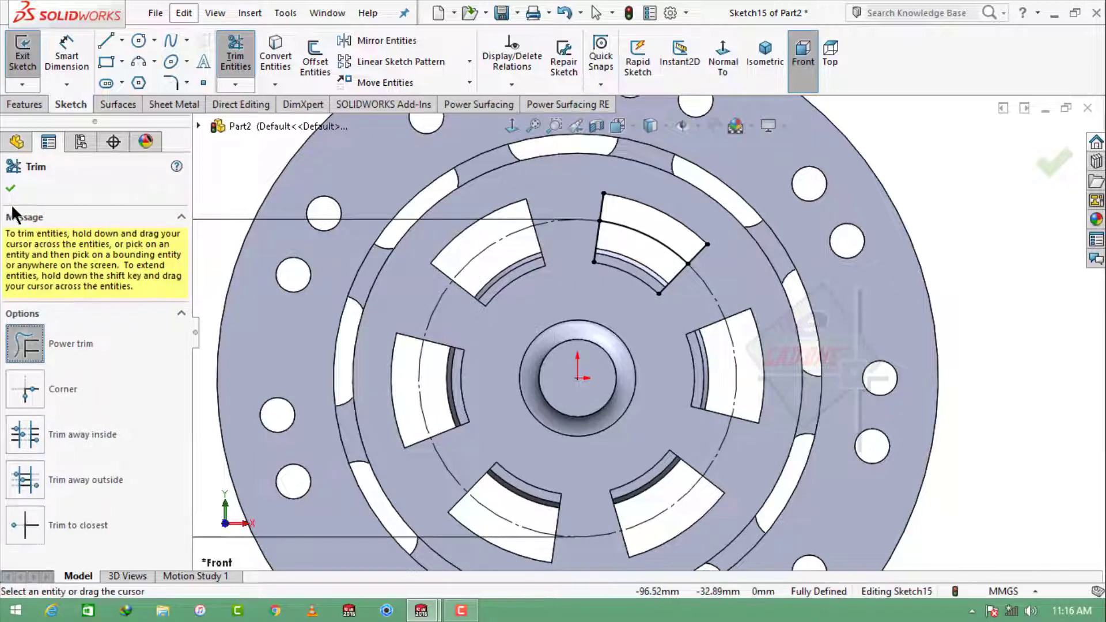
key(Escape)
Convert the window's two side lines to construction geometry.
scroll(650, 257, down, 3)
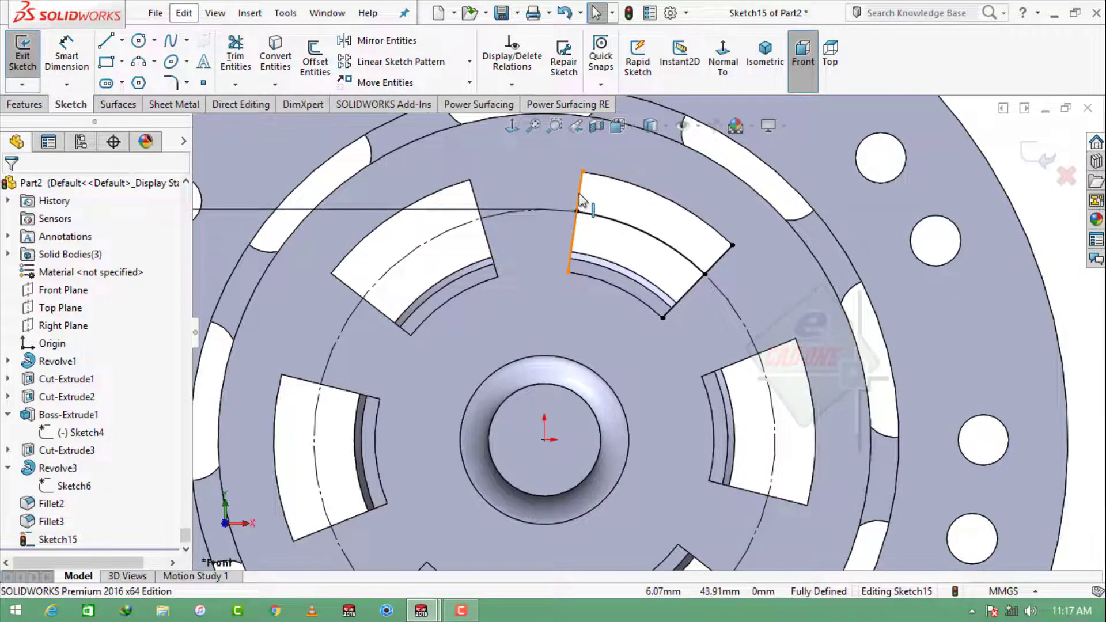
click(579, 195)
ctrl+click(721, 257)
click(781, 208)
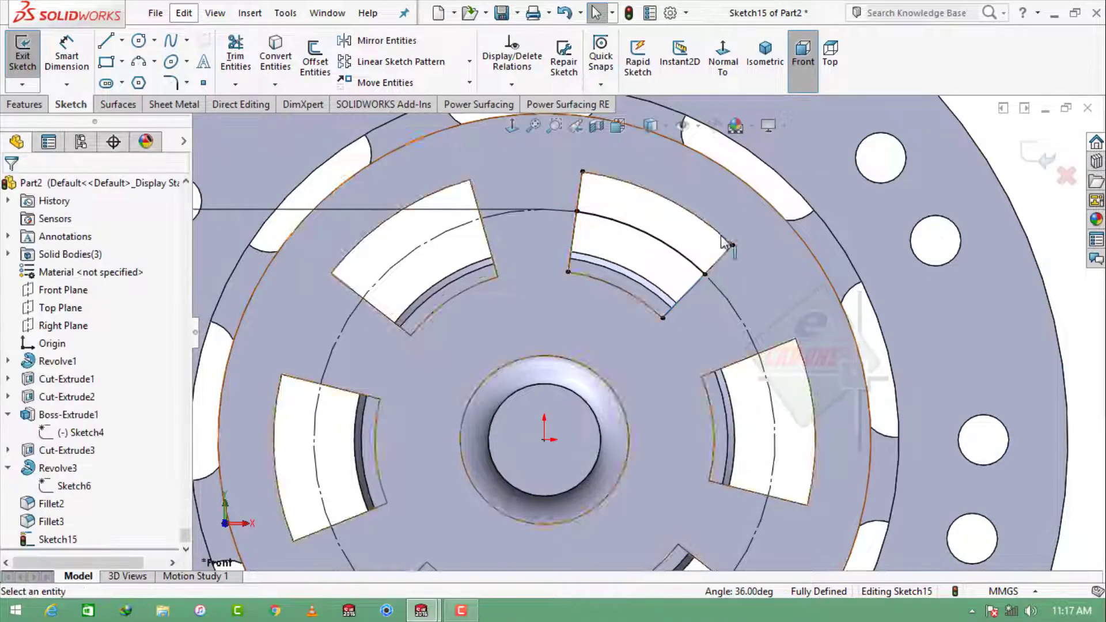
middle_drag(766, 242, 713, 227)
Exit the sketch and start a new sketch on the spring window's side face.
click(1037, 164)
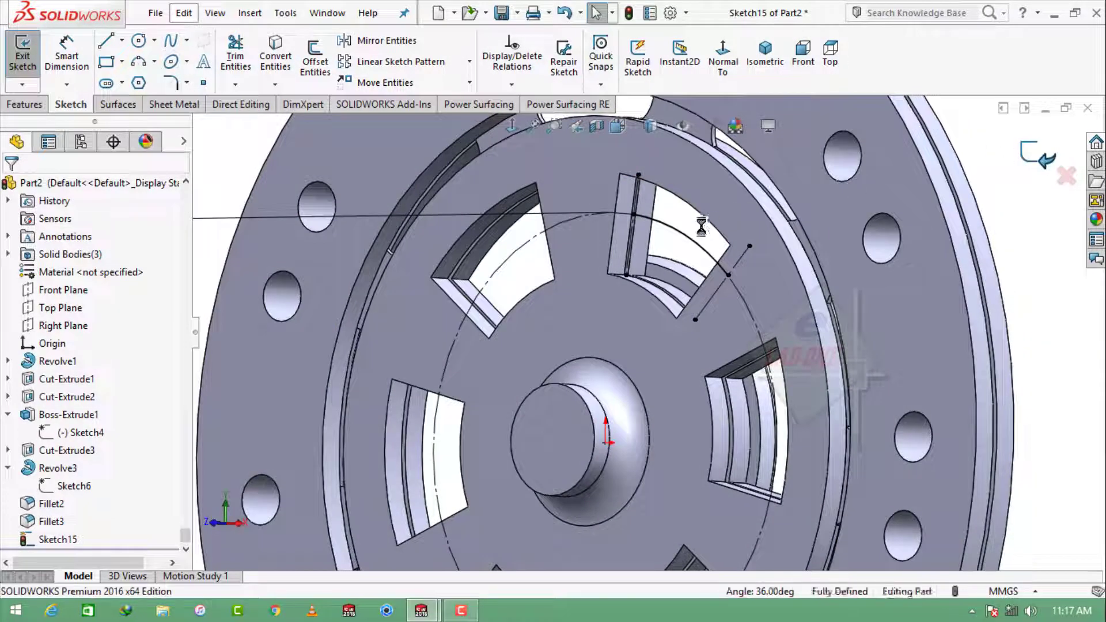
scroll(679, 226, down, 3)
scroll(634, 236, down, 3)
click(595, 243)
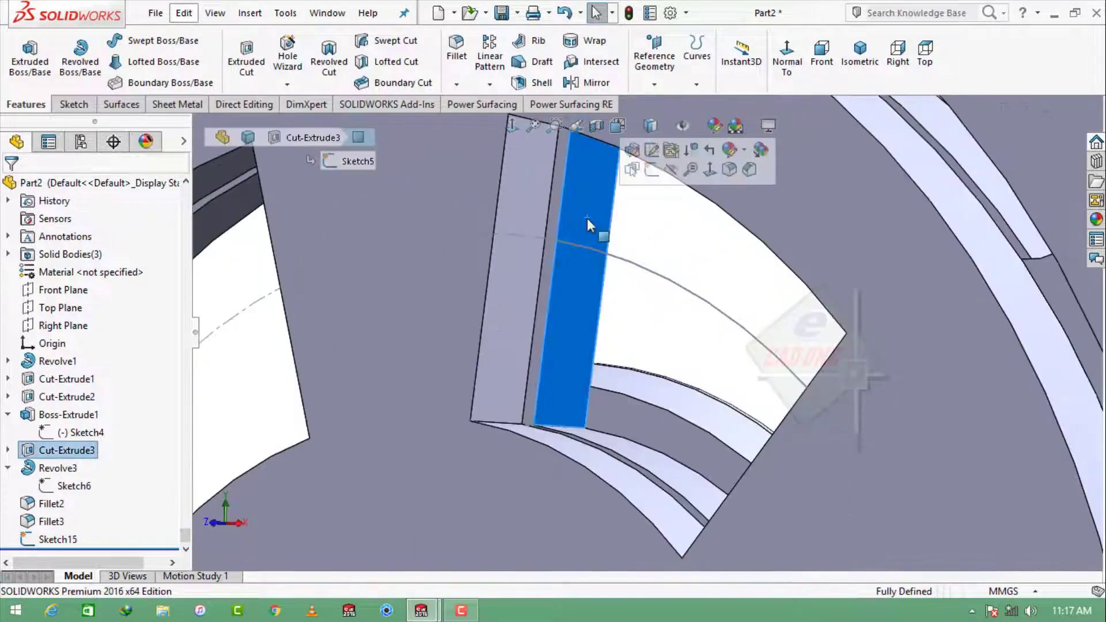
click(649, 169)
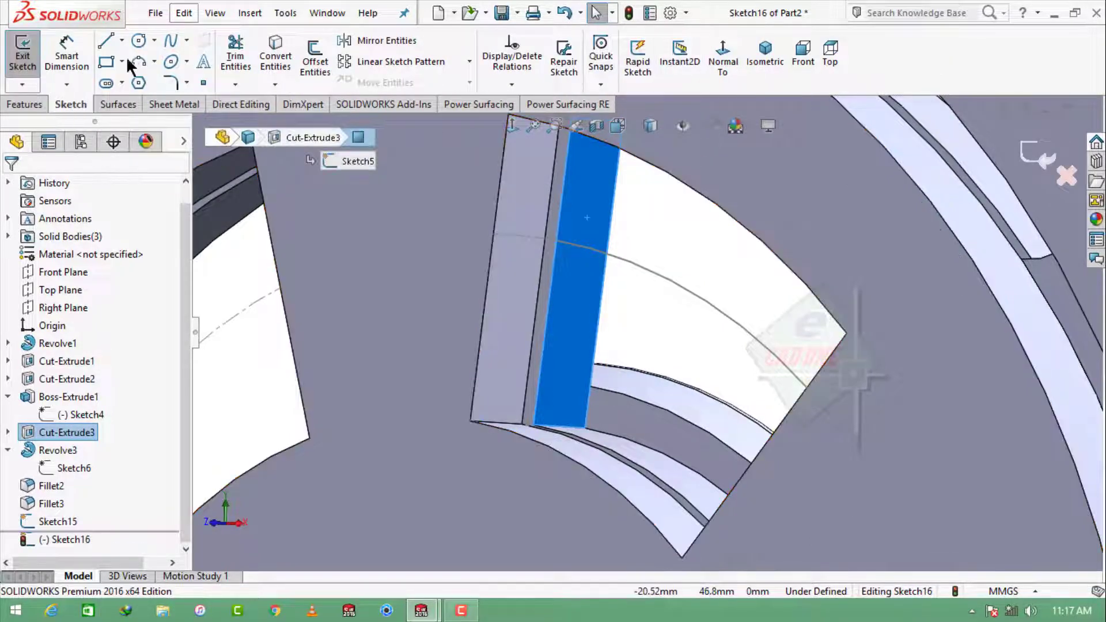
Draw a horizontal line off the plate edge, viewed normal to the sketch plane.
click(112, 38)
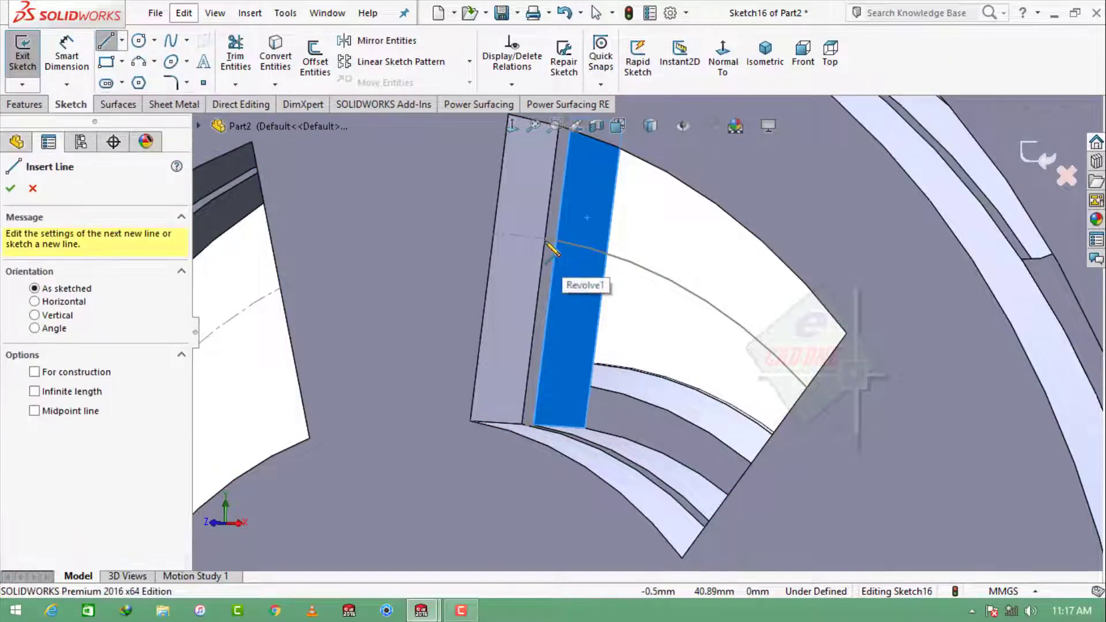
click(550, 239)
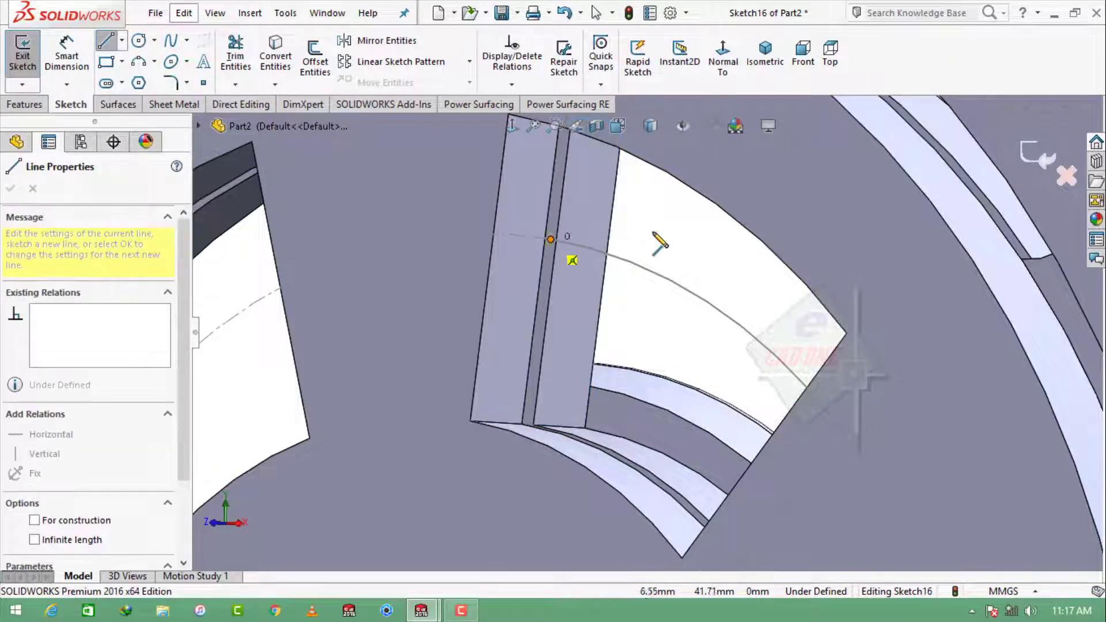
click(728, 66)
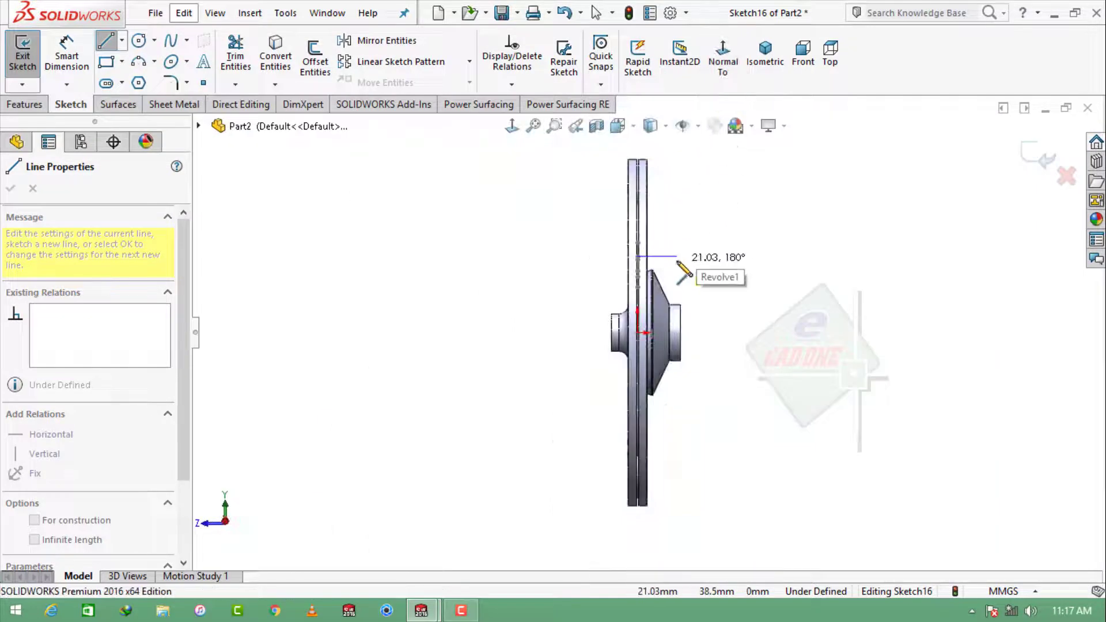
key(Escape)
key(Escape)
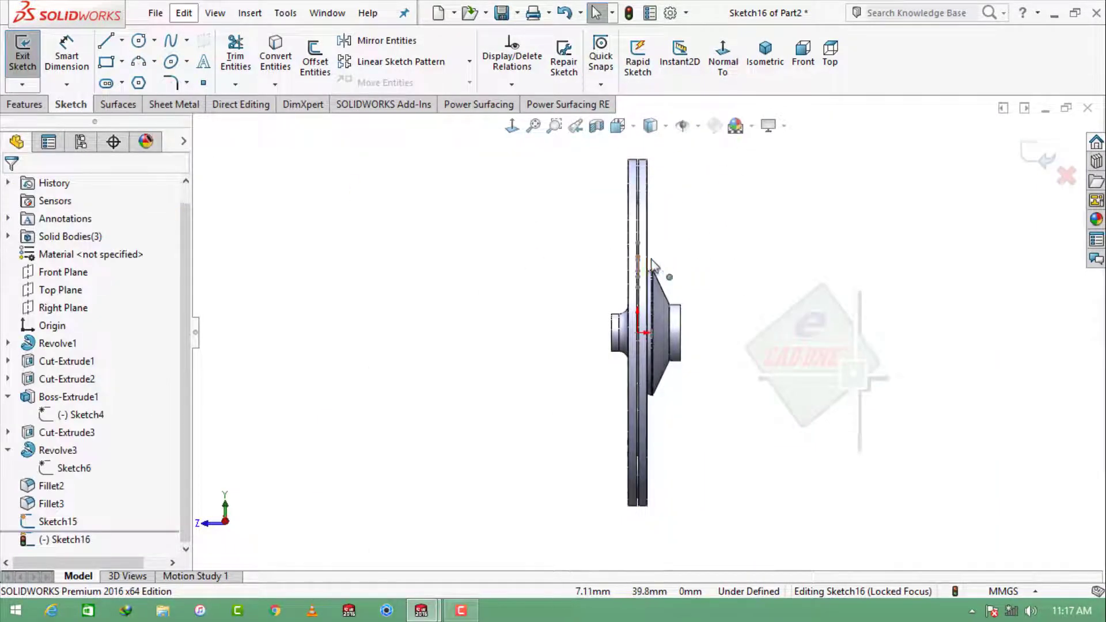
scroll(652, 264, down, 3)
click(106, 44)
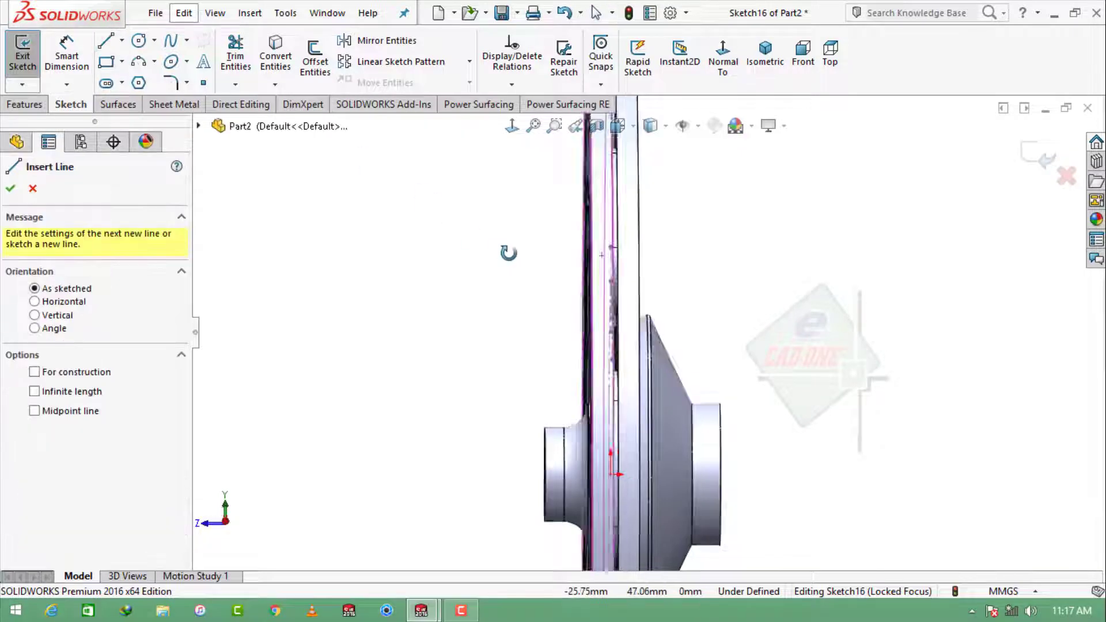
click(479, 277)
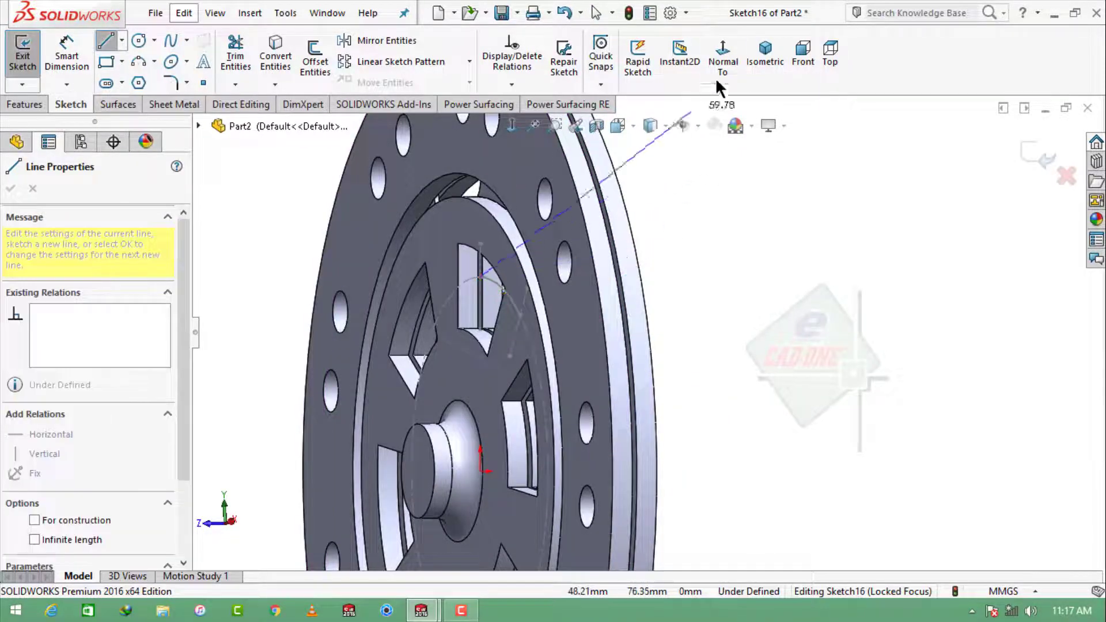
click(722, 58)
scroll(651, 258, down, 4)
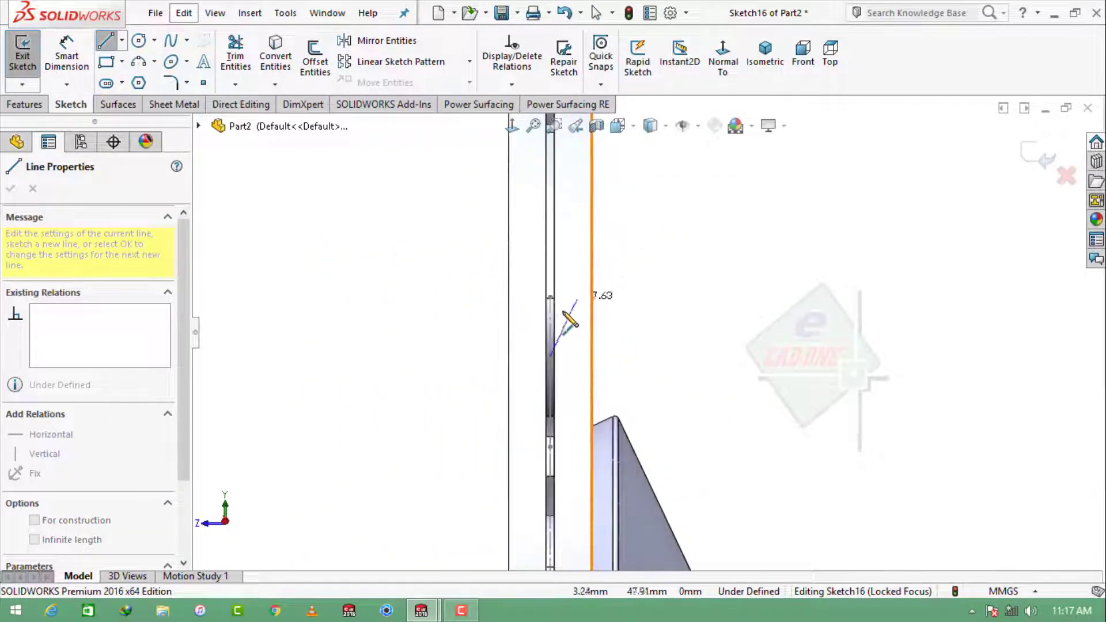
scroll(576, 345, down, 2)
click(659, 369)
key(Escape)
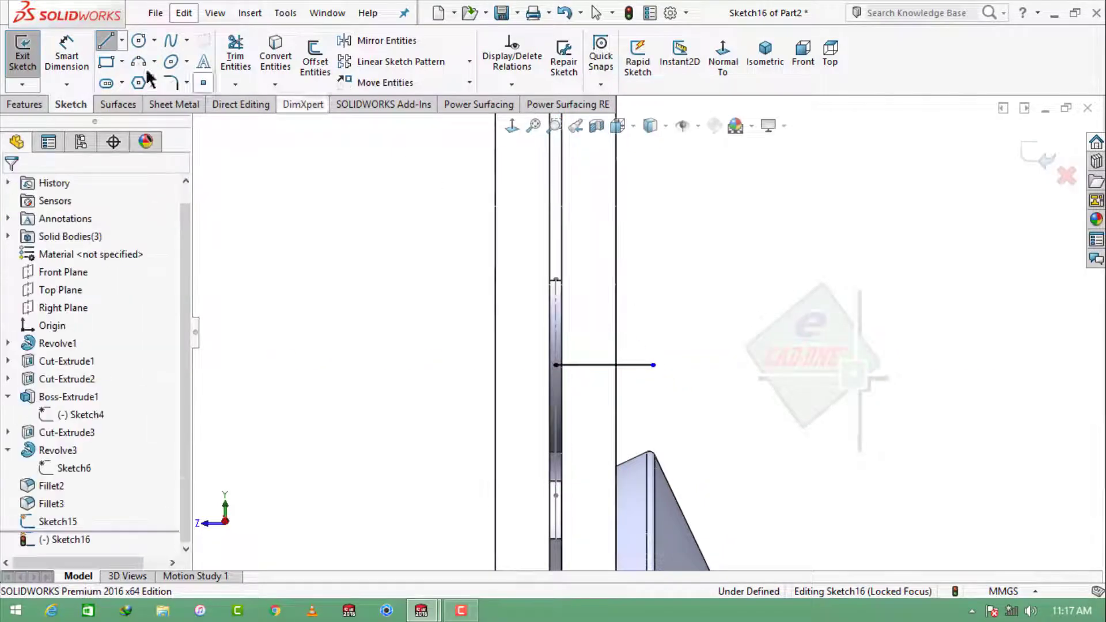
Dimension the line to 6 mm and exit Sketch16.
click(66, 55)
click(642, 365)
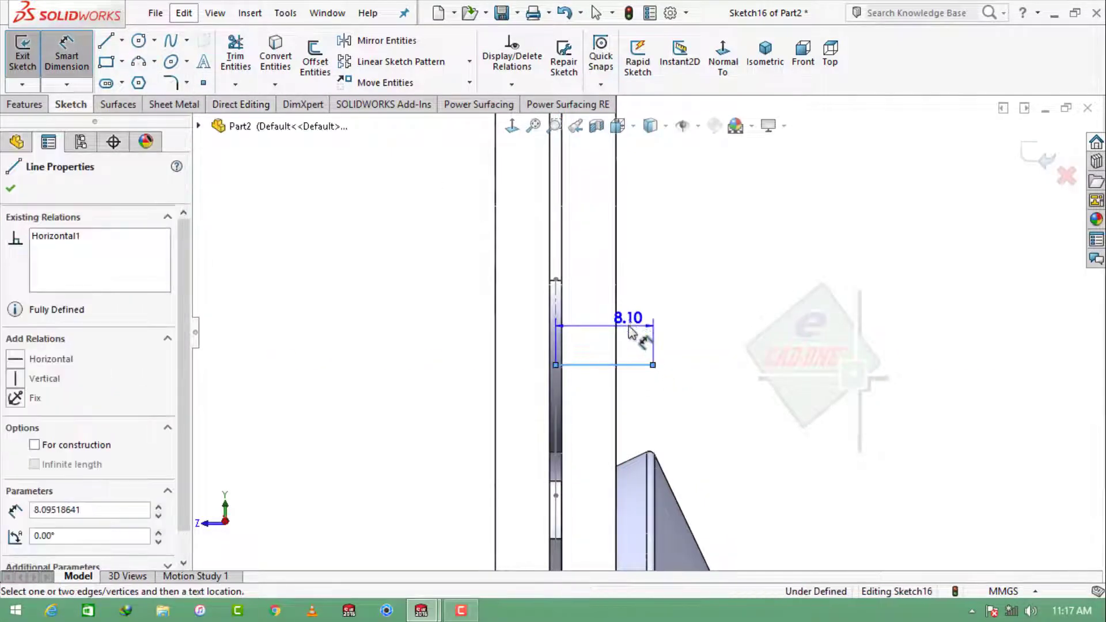
click(642, 339)
text(6.00mm)
key(Return)
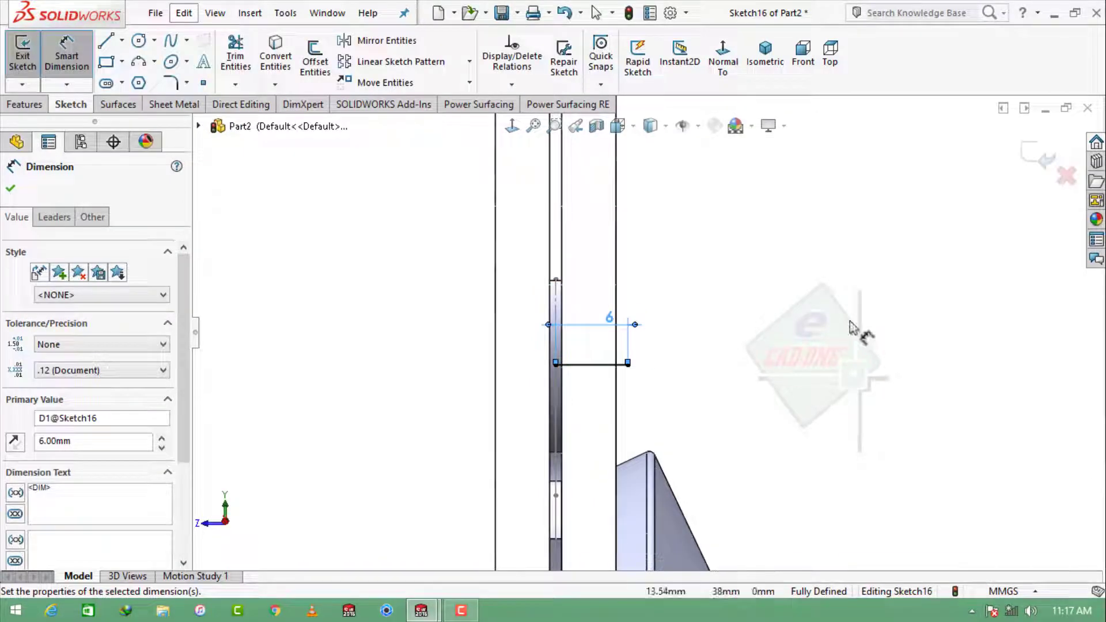
click(1035, 159)
mouse_move(699, 383)
middle_down()
mouse_move(649, 395)
mouse_move(712, 423)
middle_up()
scroll(712, 423, down, 3)
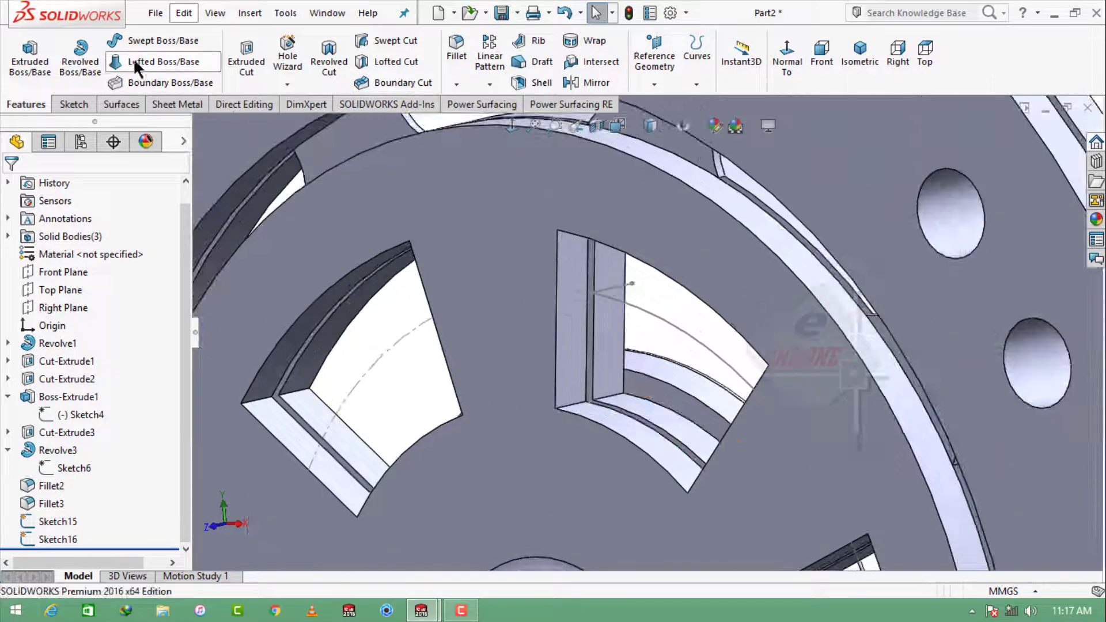
Start a swept surface with Sketch16 as profile and Sketch15 as path.
click(118, 104)
click(115, 58)
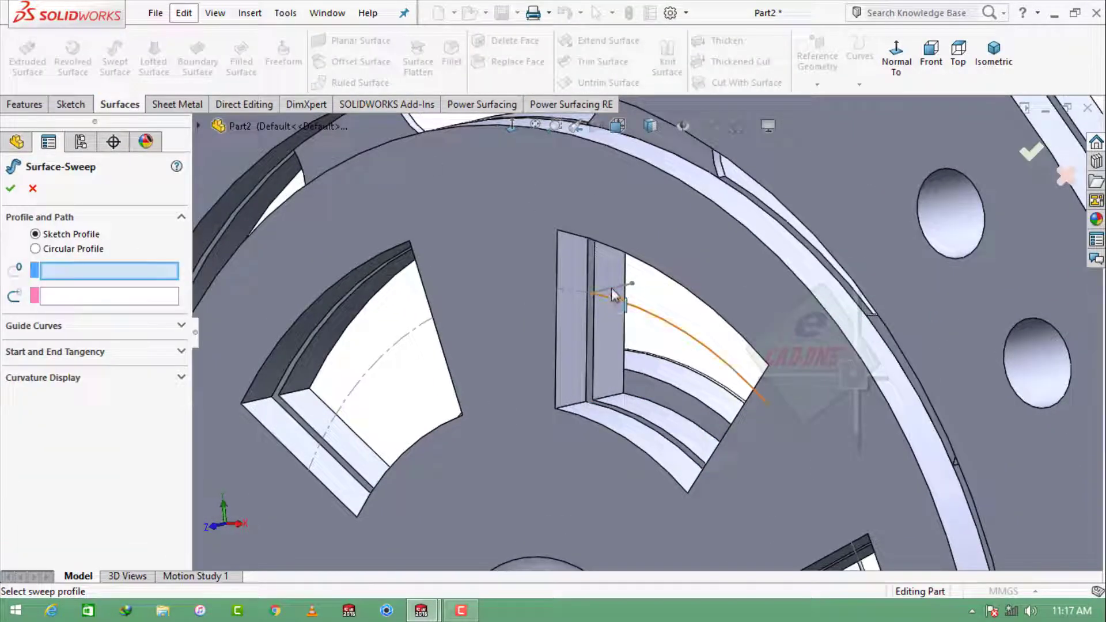
click(614, 294)
click(647, 316)
scroll(640, 340, up, 2)
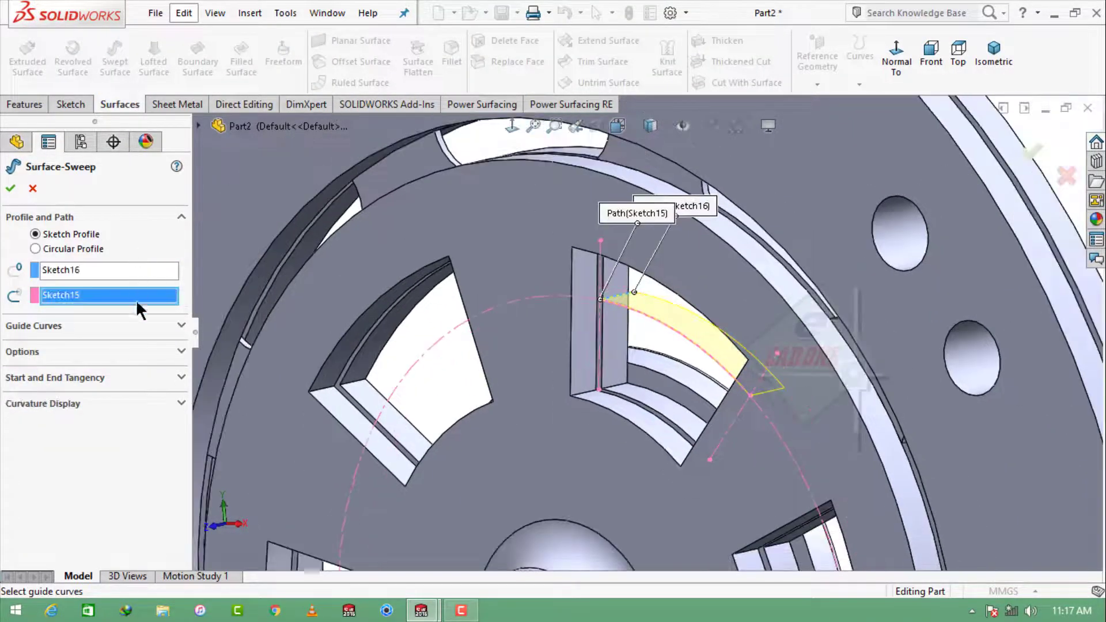
Set the profile twist to 6 revolutions and accept Surface-Sweep2.
click(182, 350)
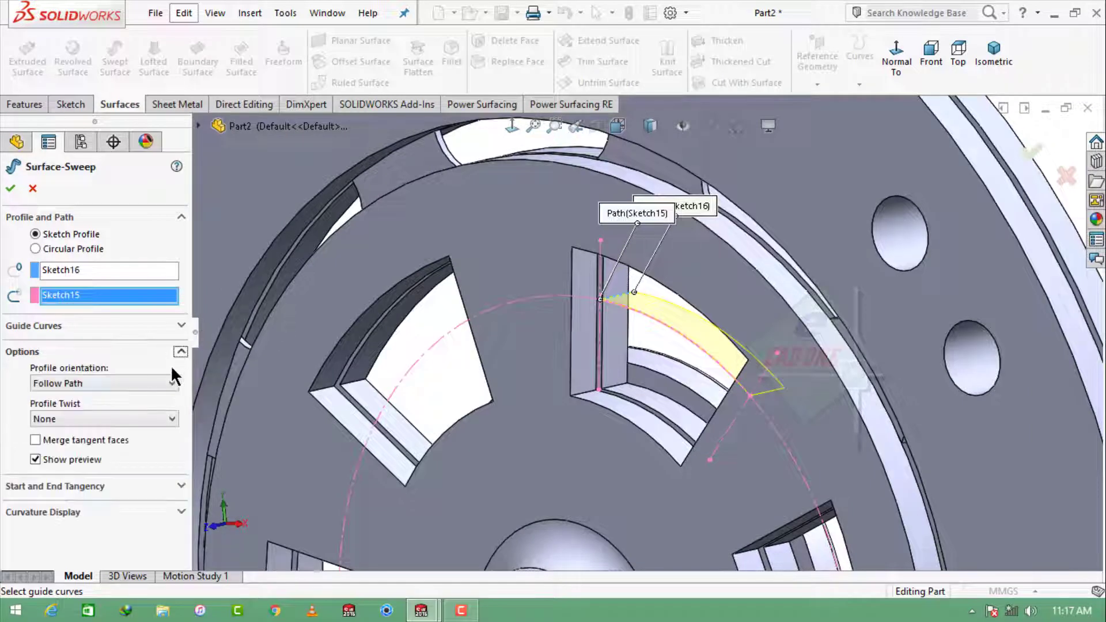
click(157, 415)
click(126, 443)
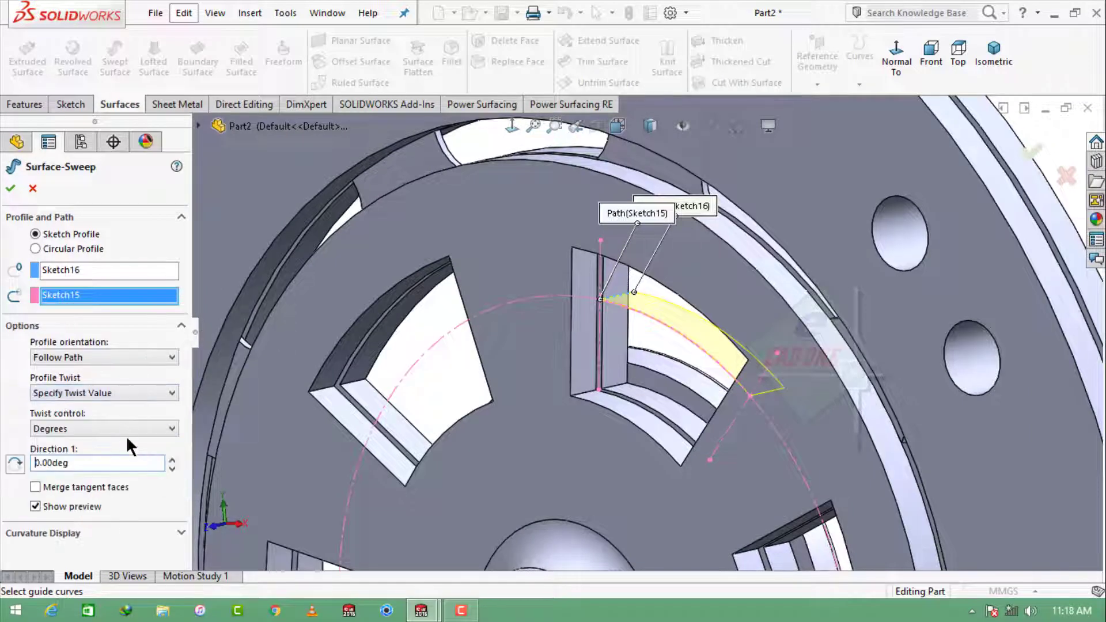
click(122, 427)
click(85, 458)
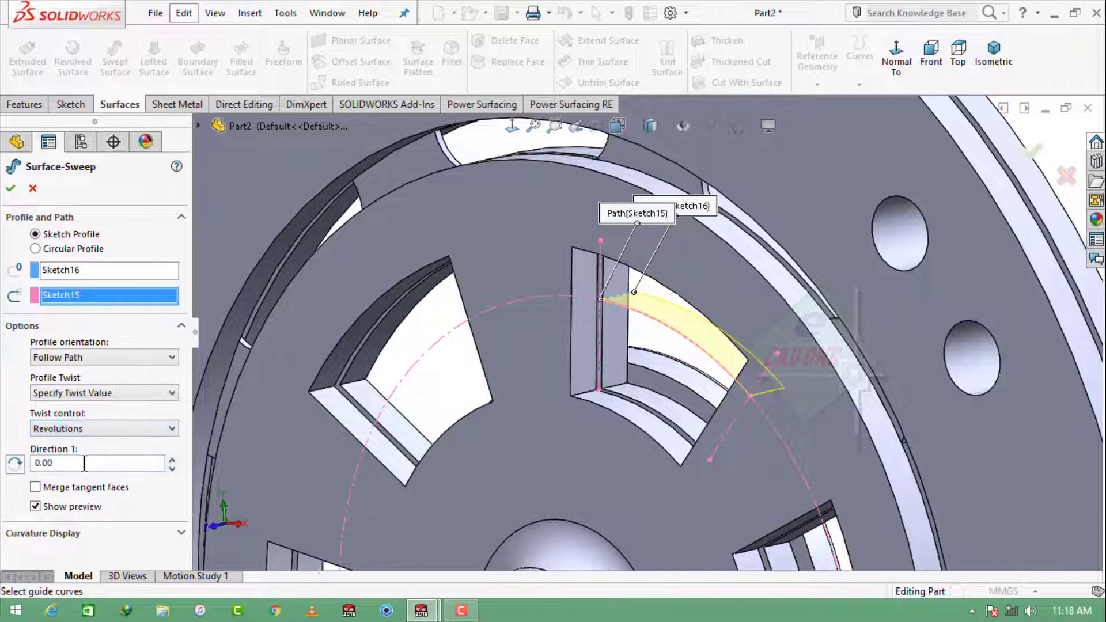
drag(85, 464, 41, 464)
text(6)
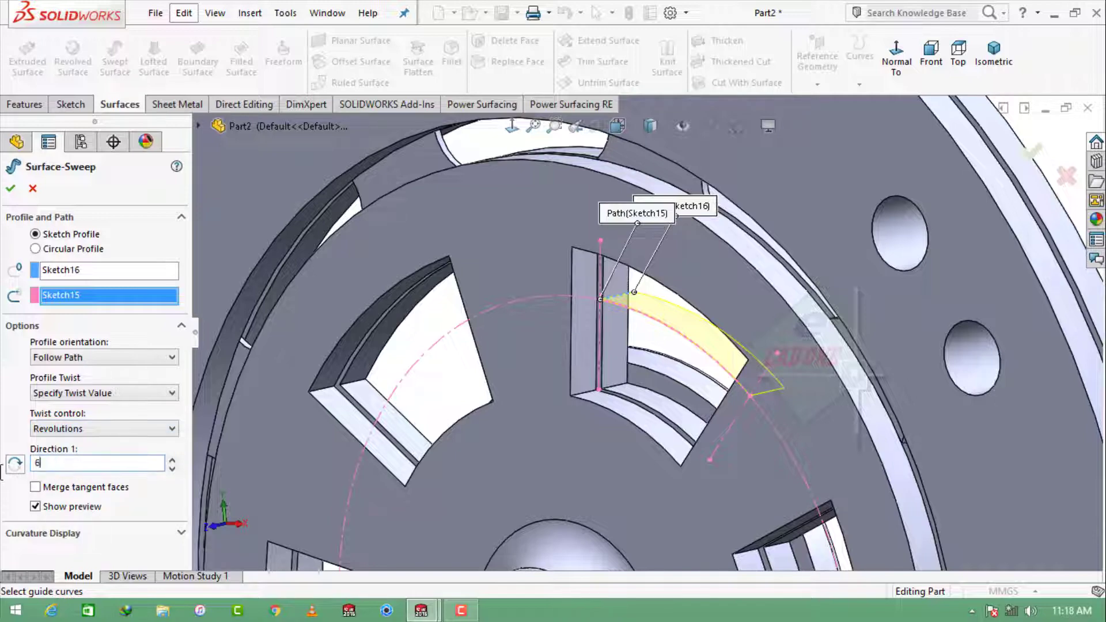
key(Return)
click(10, 188)
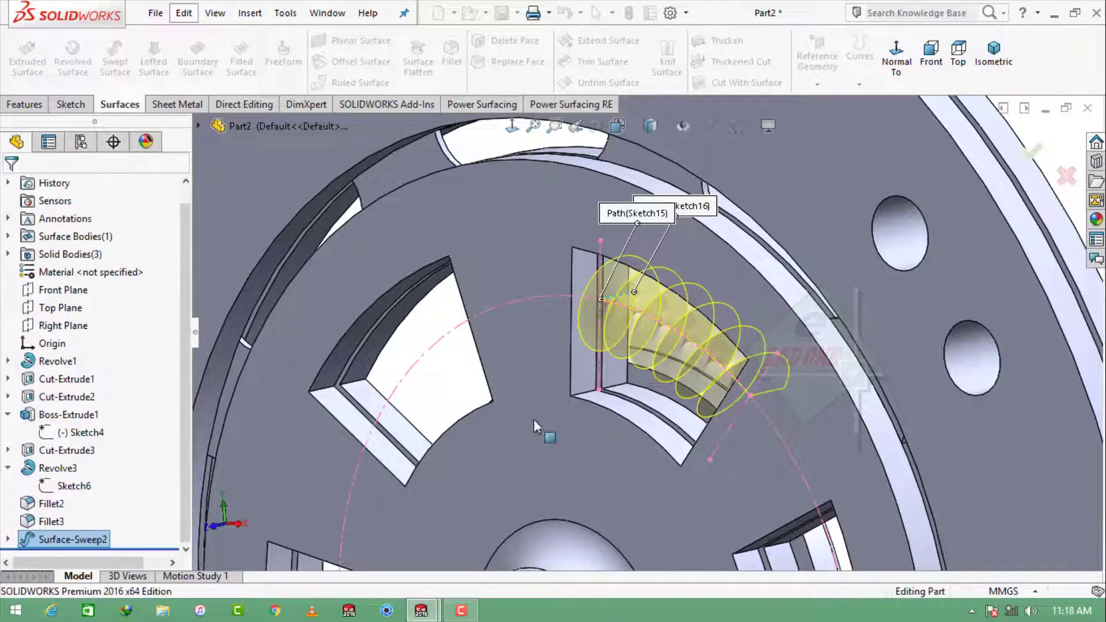
Orbit and zoom to inspect the new helical surface.
mouse_move(702, 414)
middle_down()
mouse_move(712, 360)
mouse_move(660, 388)
middle_up()
scroll(712, 360, up, 3)
scroll(712, 360, up, 3)
scroll(660, 387, down, 5)
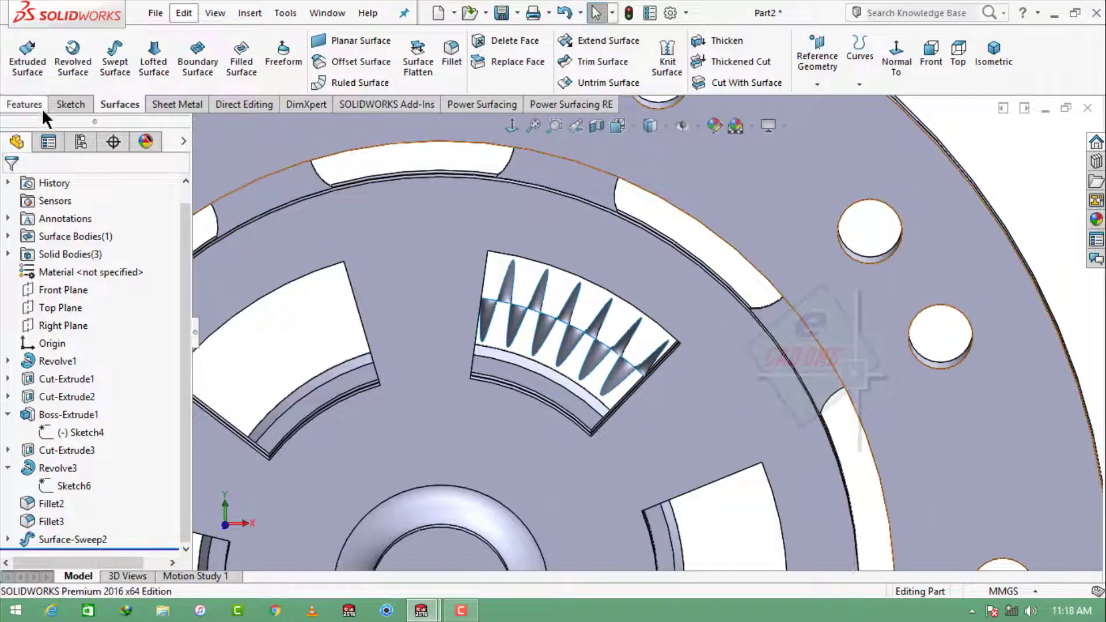
click(71, 104)
Convert the helix edge into 3DSketch2 and exit the 3D sketch.
click(22, 85)
click(29, 123)
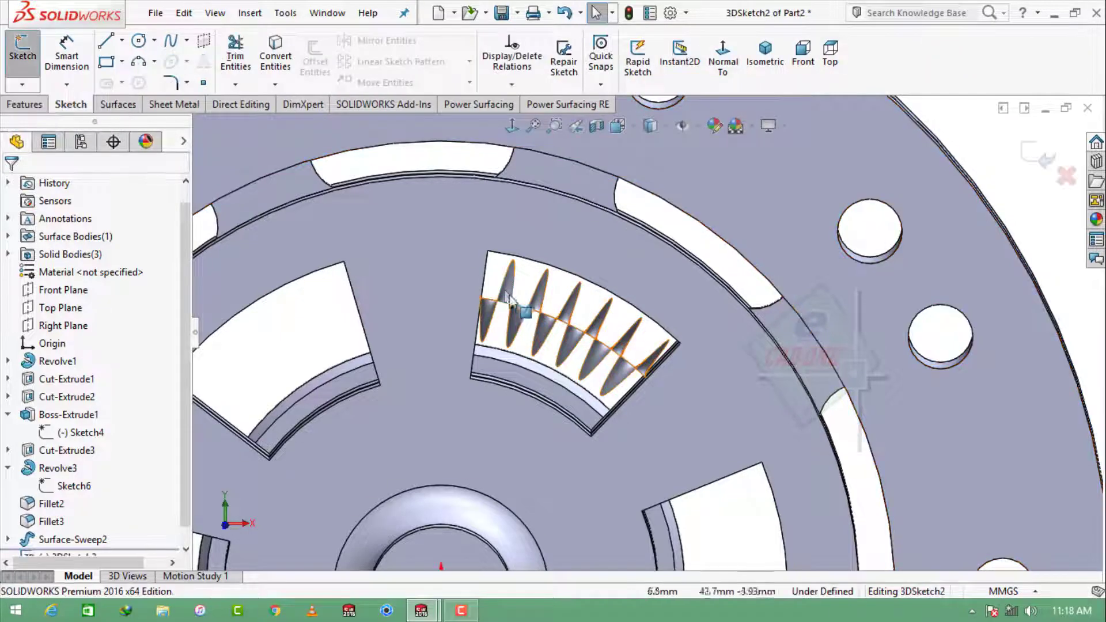
click(505, 295)
click(279, 57)
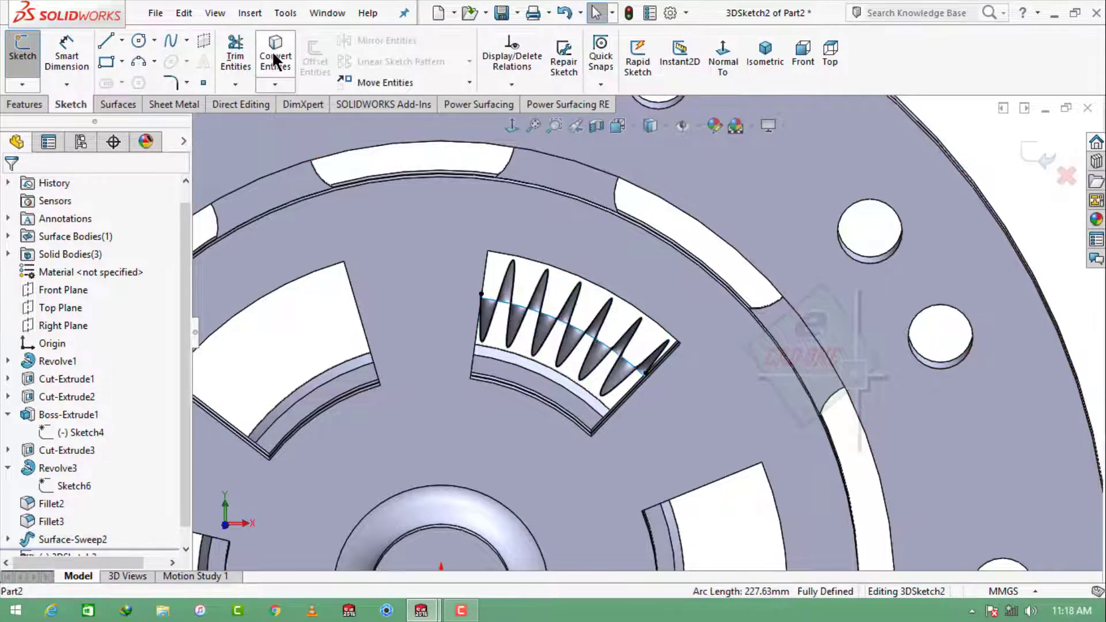
click(1034, 156)
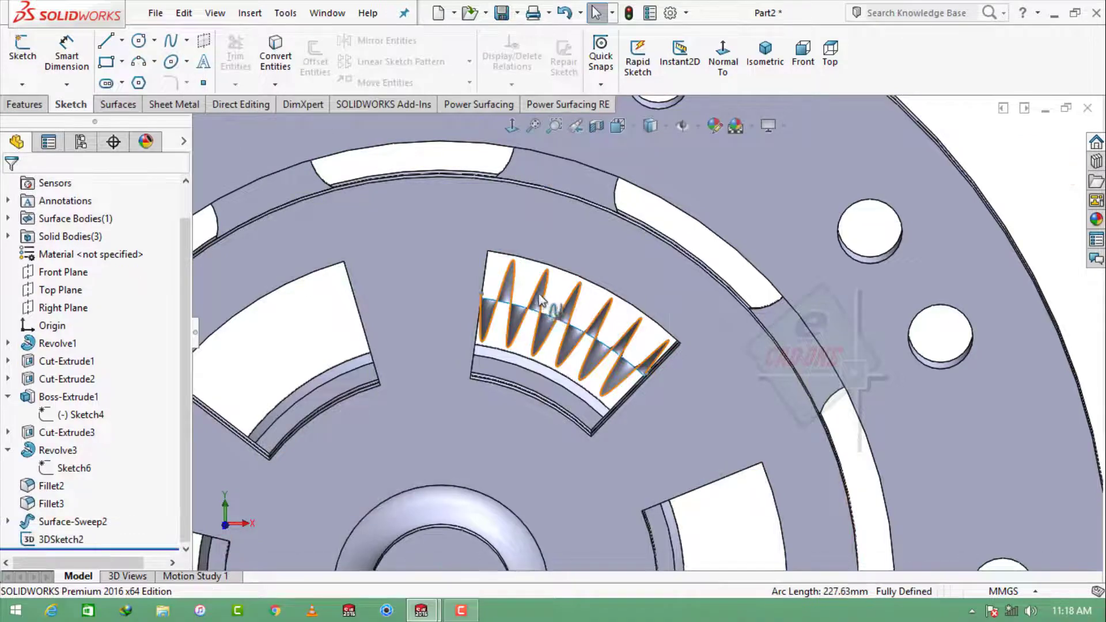
Hide Surface-Sweep2 and start a new sketch on the Front Plane.
scroll(502, 295, down, 5)
click(502, 295)
click(565, 250)
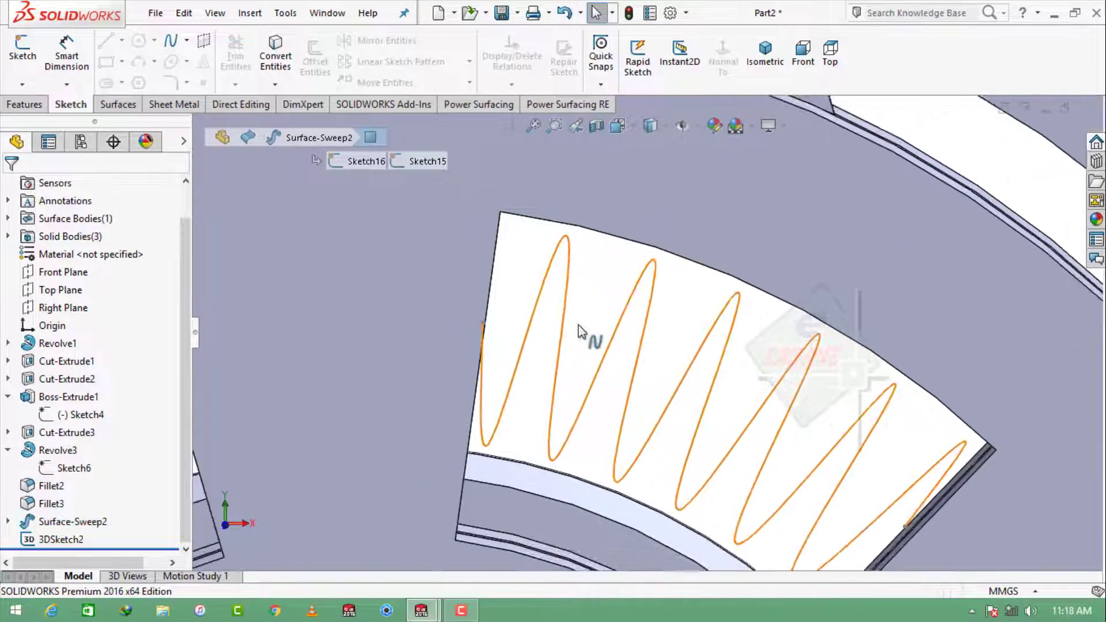
scroll(582, 328, up, 3)
scroll(580, 329, up, 5)
key(Escape)
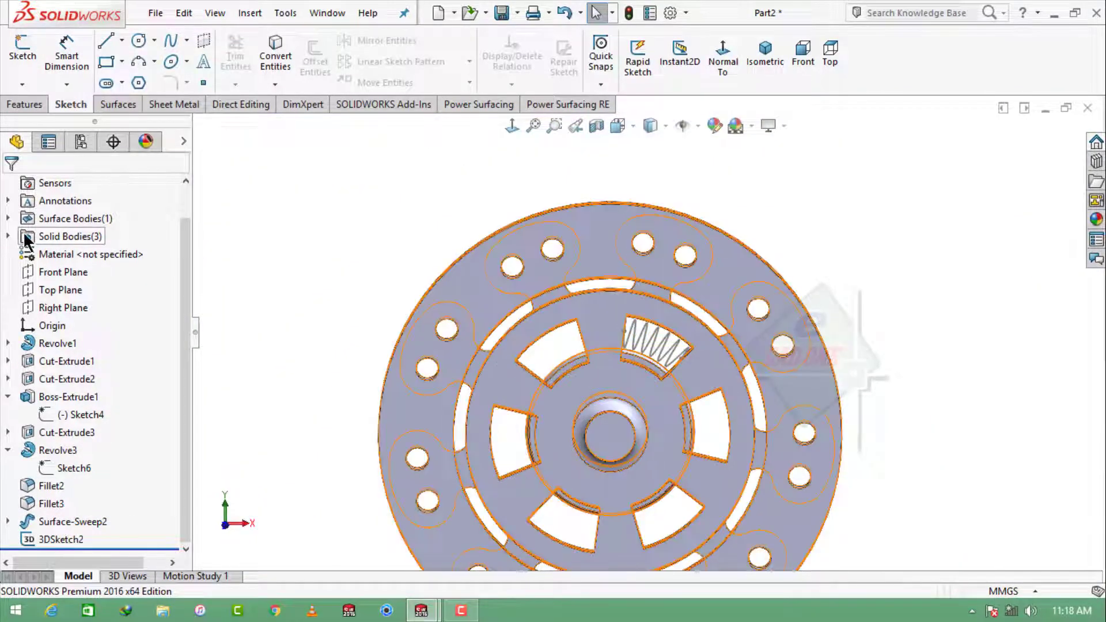
click(54, 275)
click(67, 254)
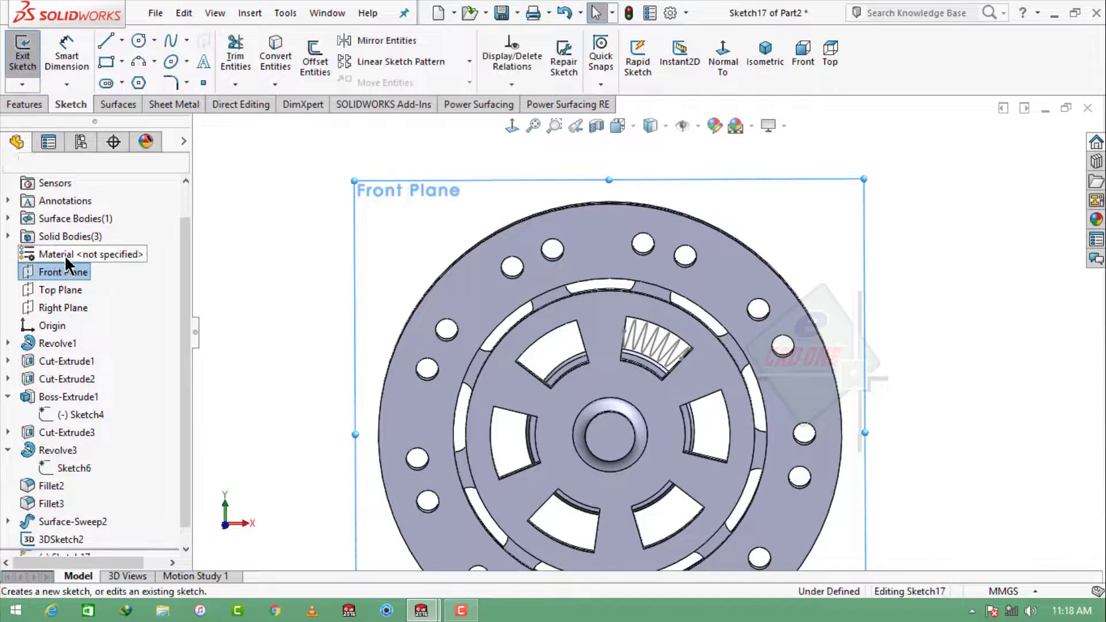
Draw a circle on the Front Plane at the spring helix's top end.
click(720, 62)
scroll(709, 234, down, 4)
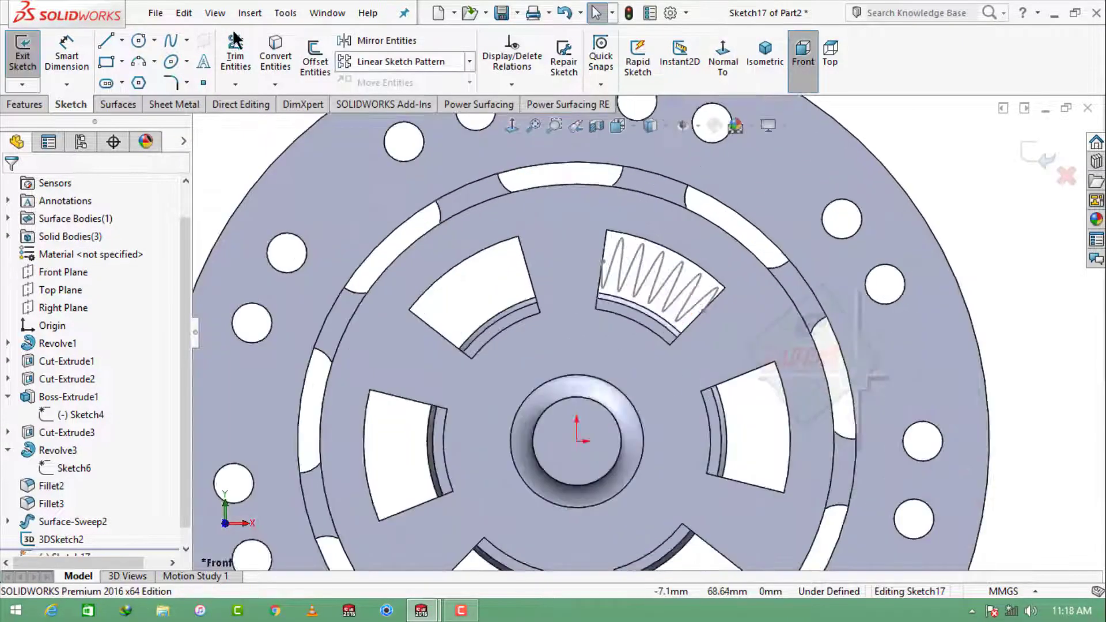
click(139, 42)
scroll(625, 292, down, 3)
scroll(631, 293, down, 2)
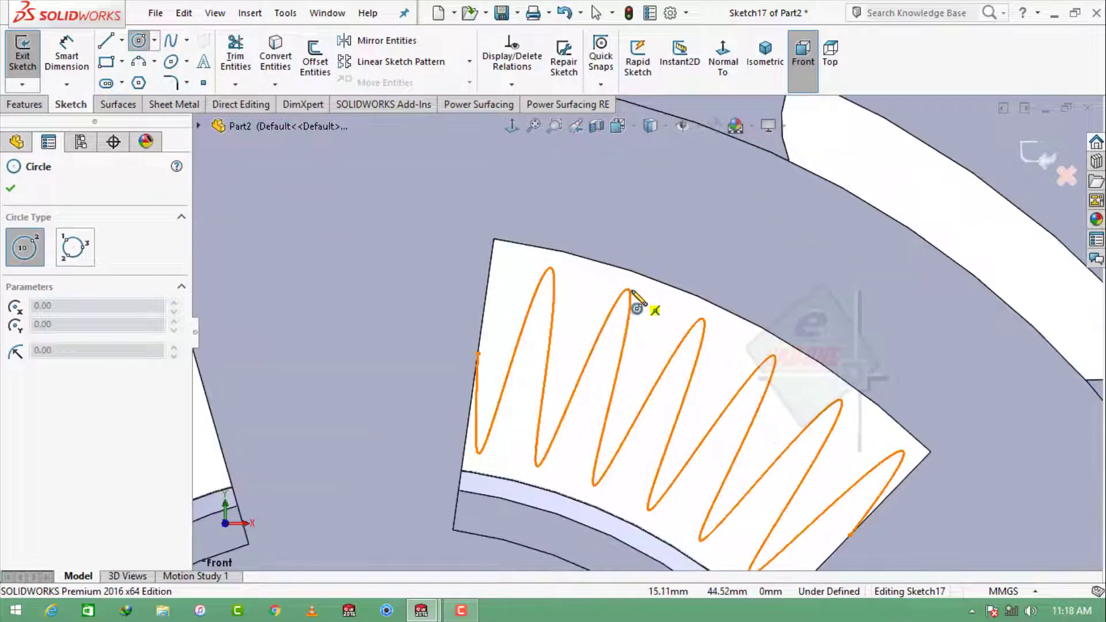
click(630, 290)
click(638, 298)
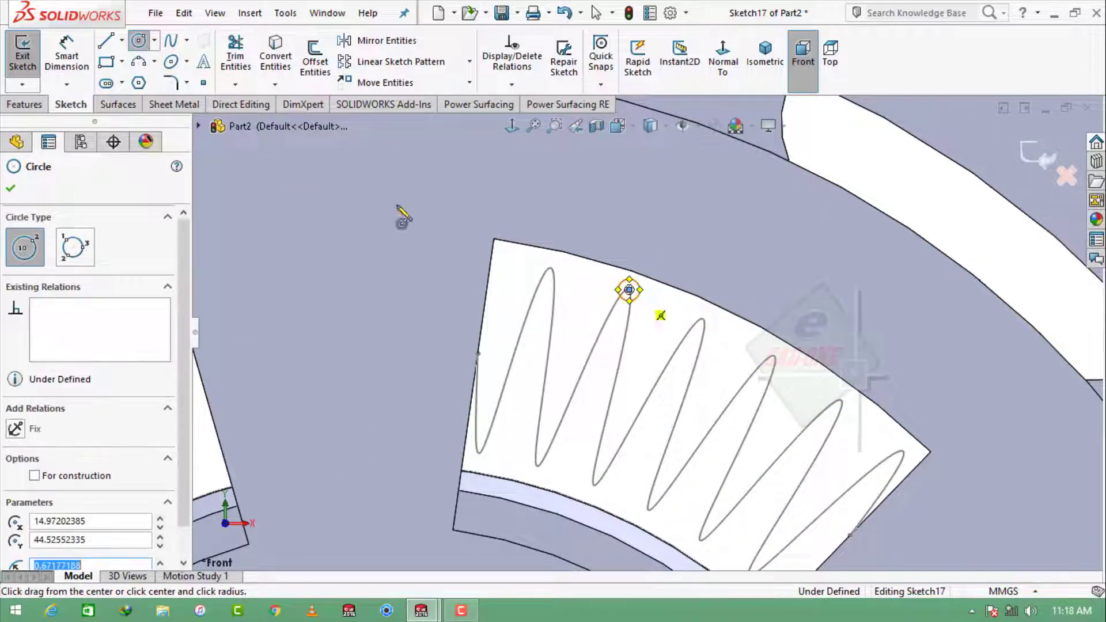
Dimension the circle's diameter, settling on 2 mm after trying 3 and 2.5.
key(d)
click(629, 300)
click(677, 262)
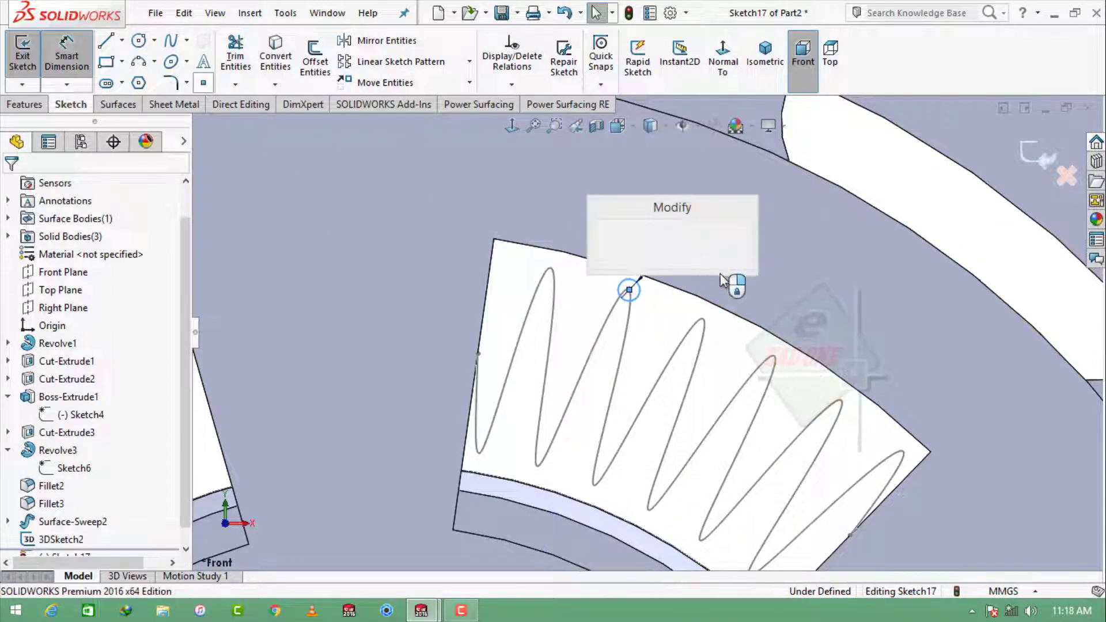
text(3)
key(Return)
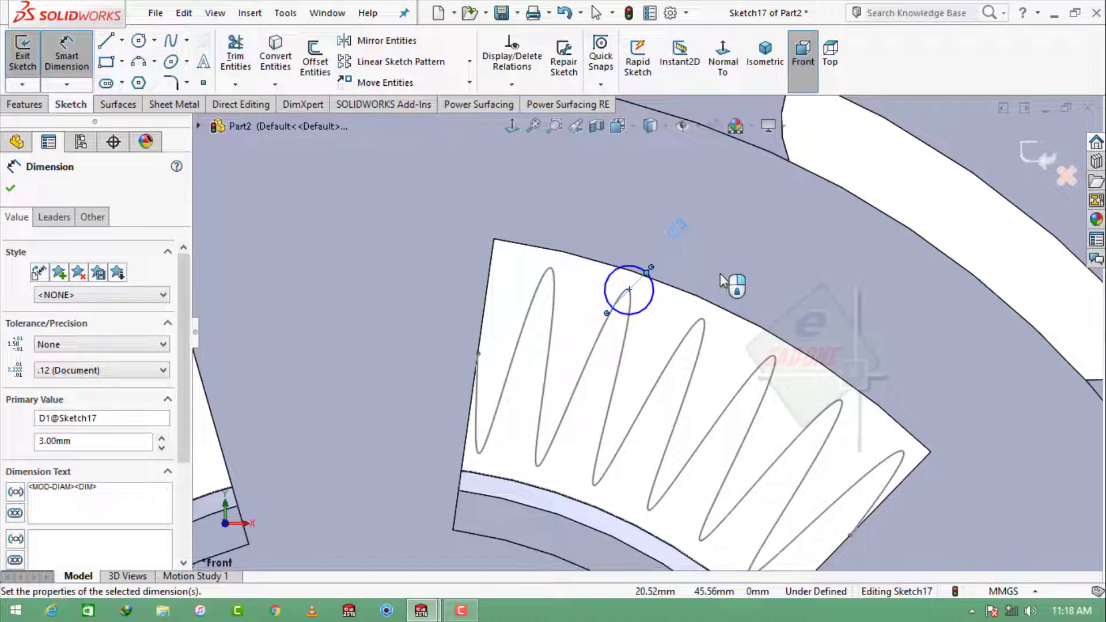
key(Escape)
double_click(678, 226)
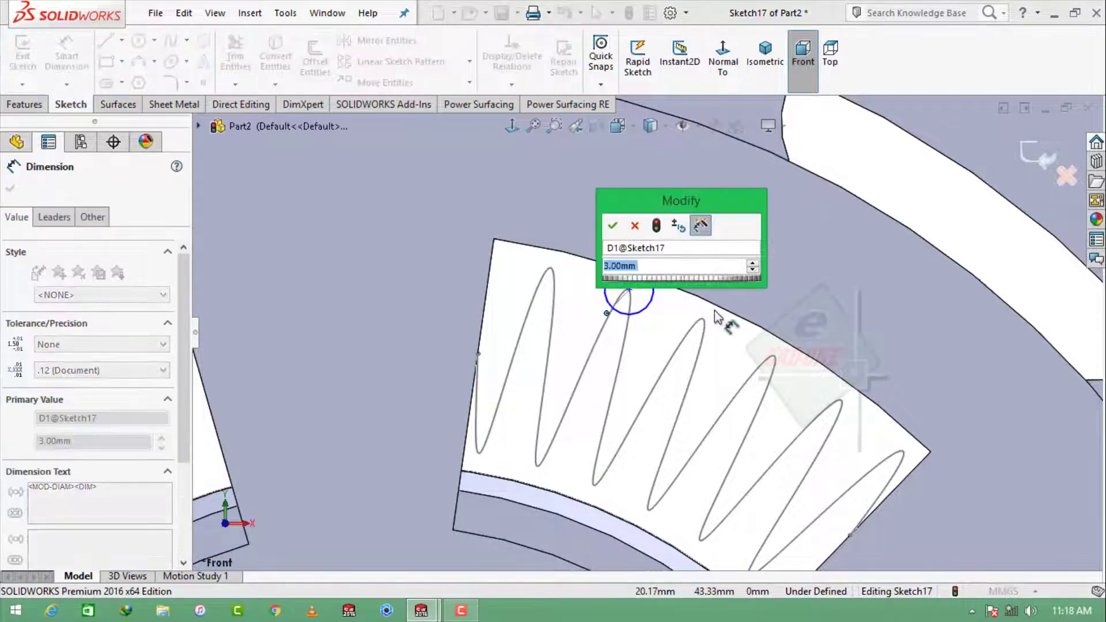
text(2.5)
key(Return)
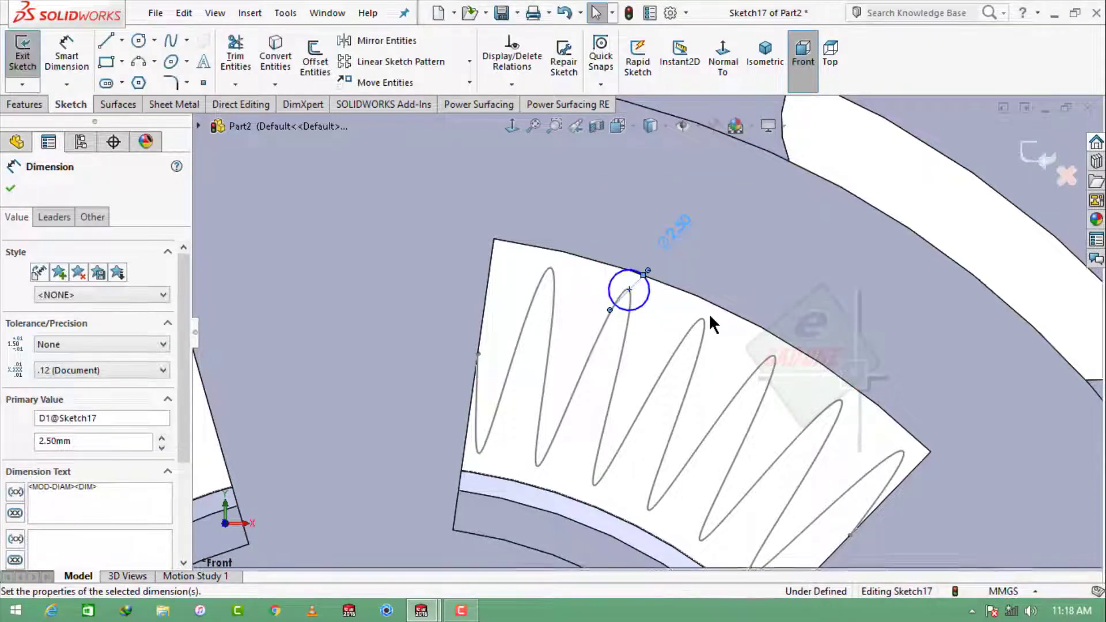
double_click(675, 228)
text(2.50mm)
key(Return)
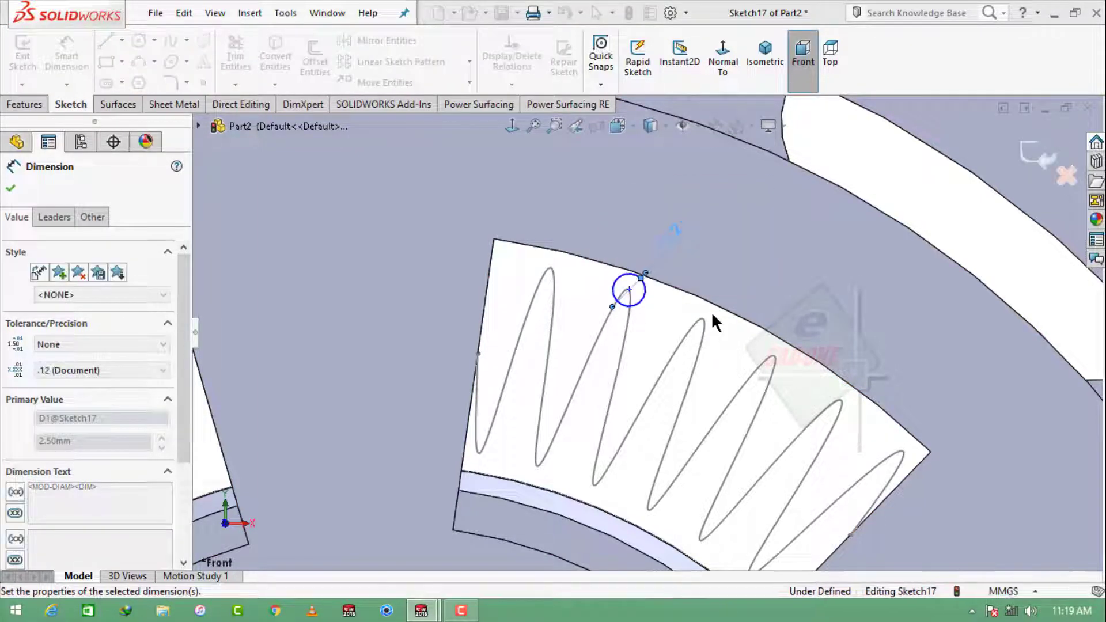
Exit the sketch and orbit to view the circle against the helix.
click(1035, 151)
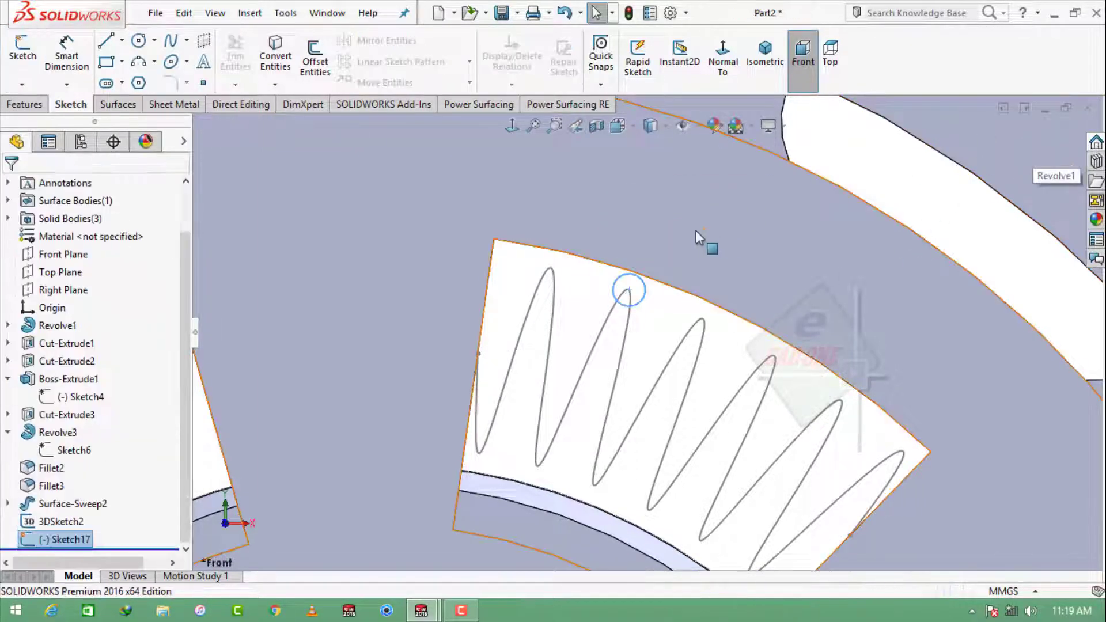
middle_drag(700, 242, 676, 313)
scroll(624, 283, down, 3)
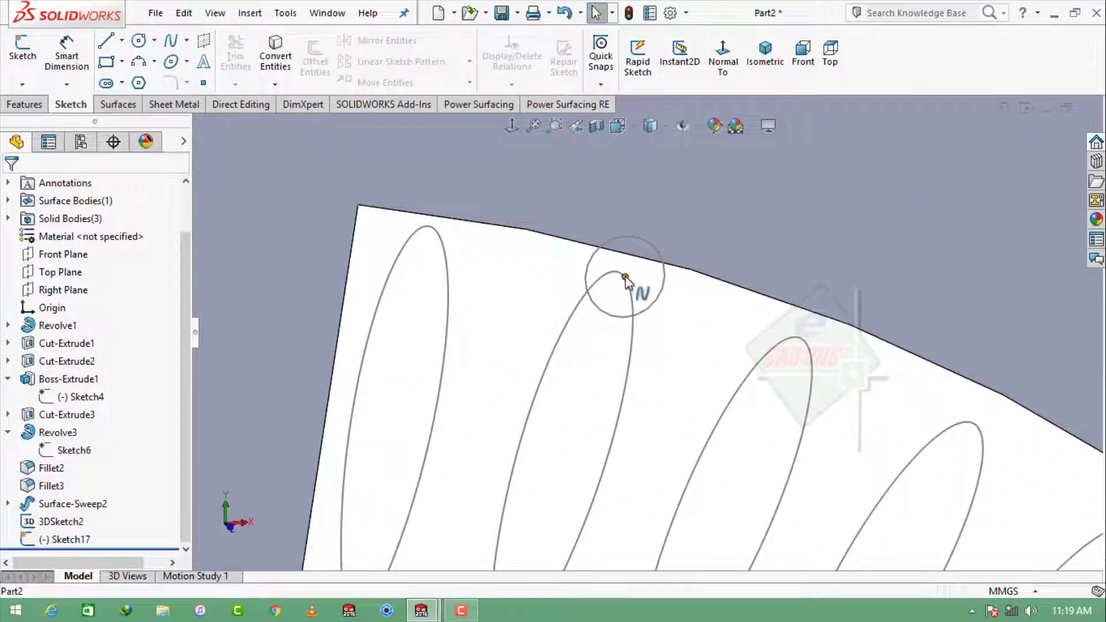
click(625, 279)
ctrl+click(632, 298)
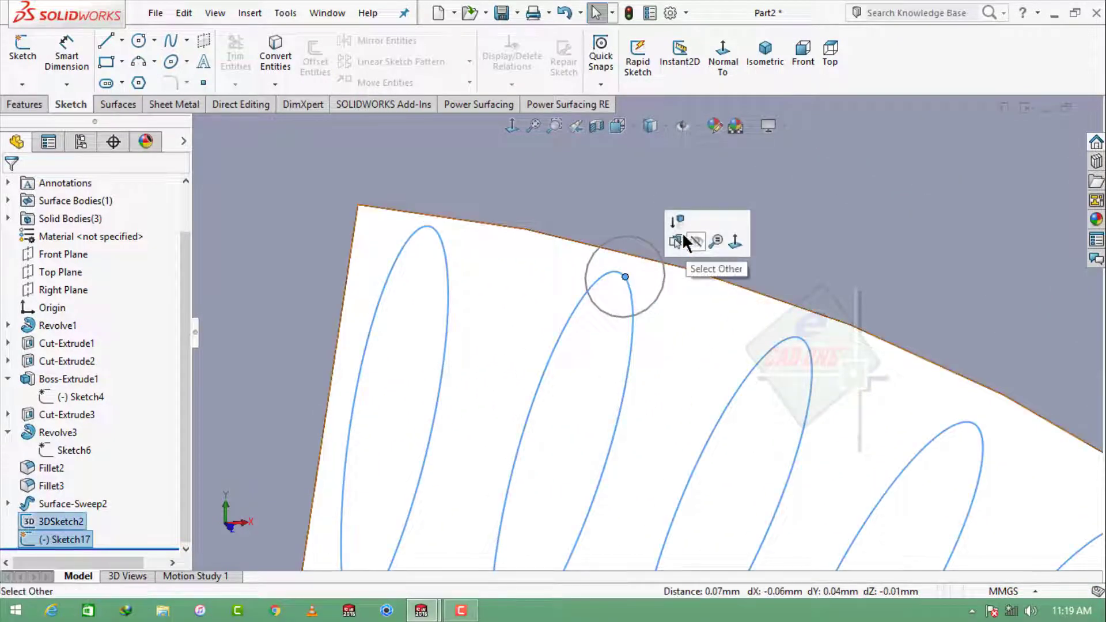
key(Escape)
Add a pierce relation between the circle's centre and the 3DSketch2 helix, then exit Sketch17.
click(660, 295)
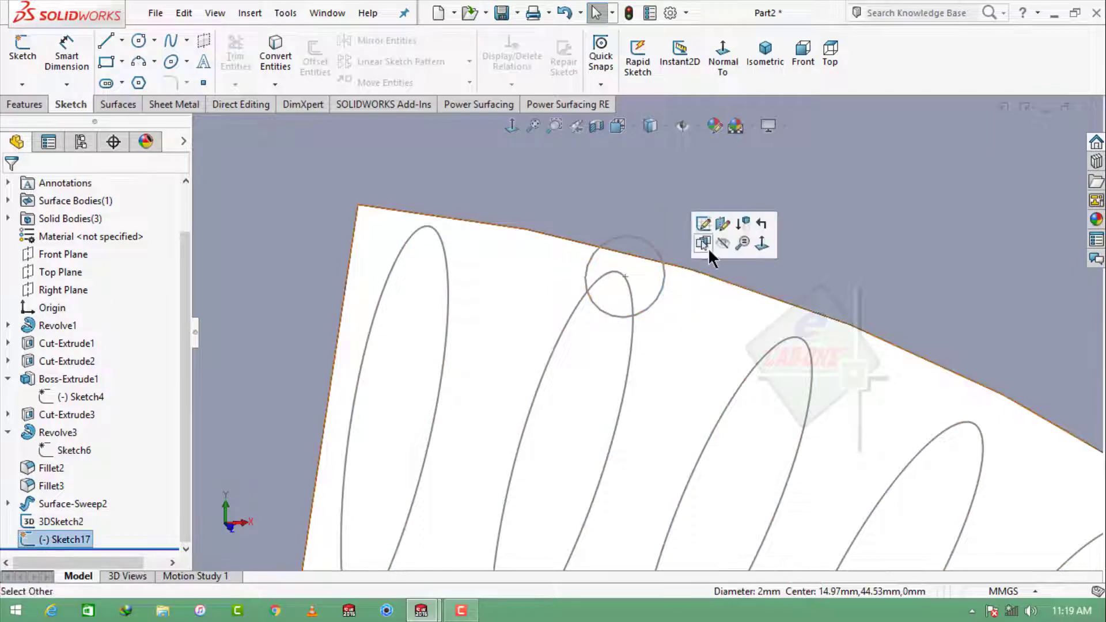
click(708, 225)
scroll(607, 261, down, 5)
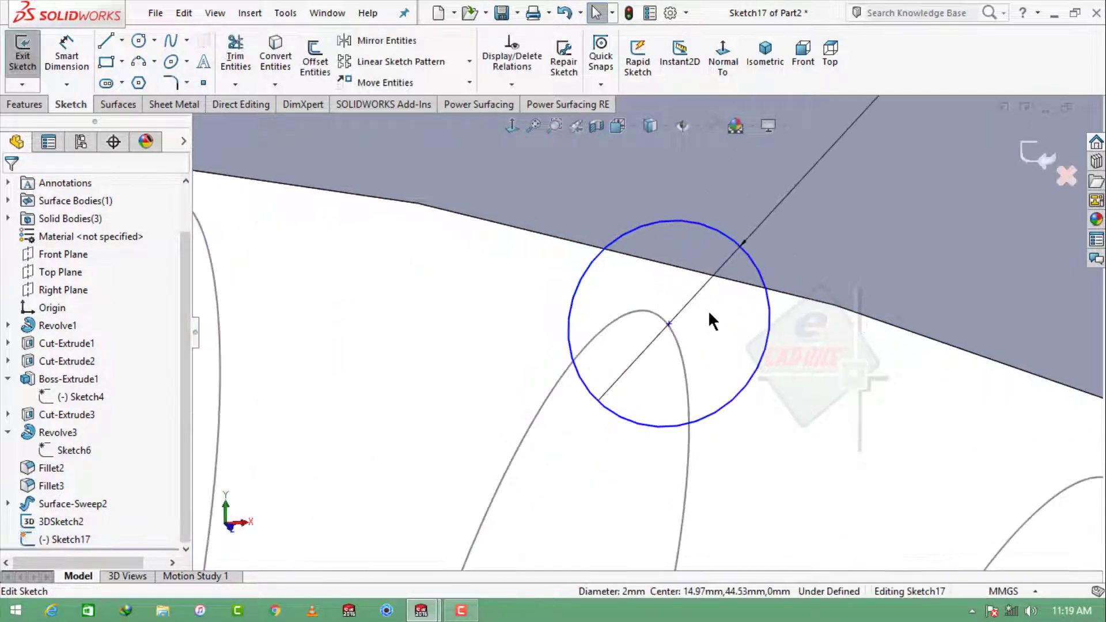
click(669, 324)
ctrl+click(681, 351)
click(743, 274)
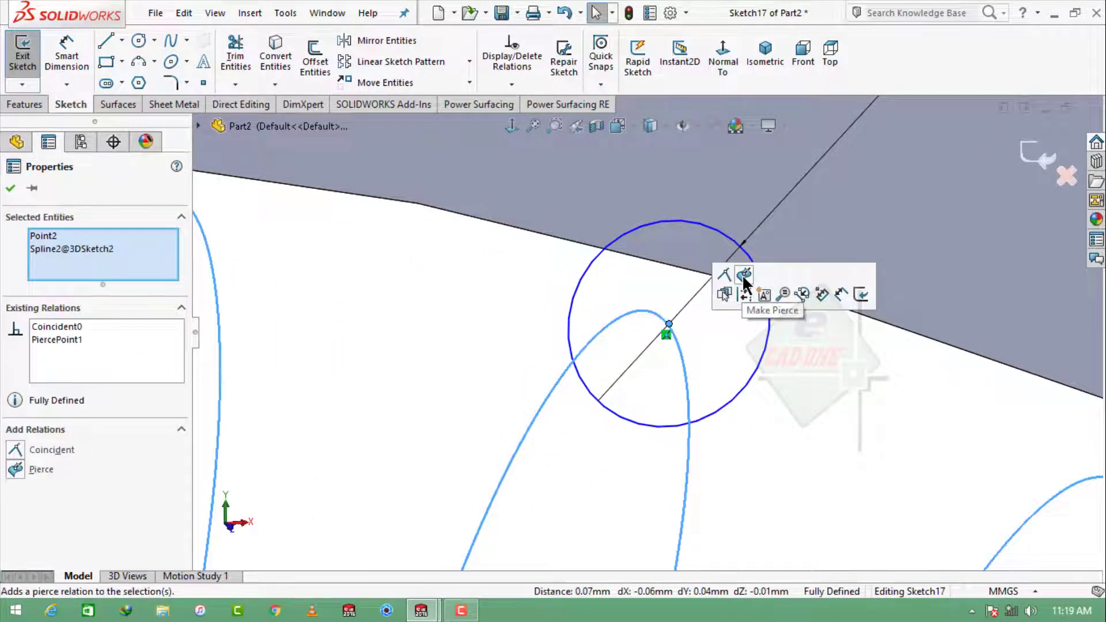
click(1042, 154)
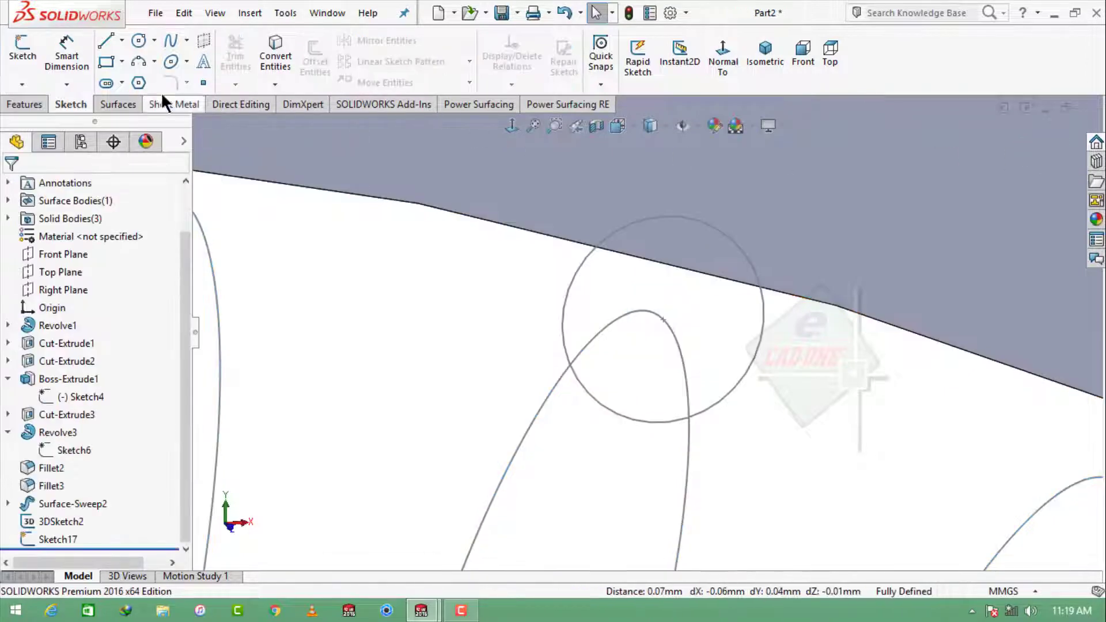
click(33, 106)
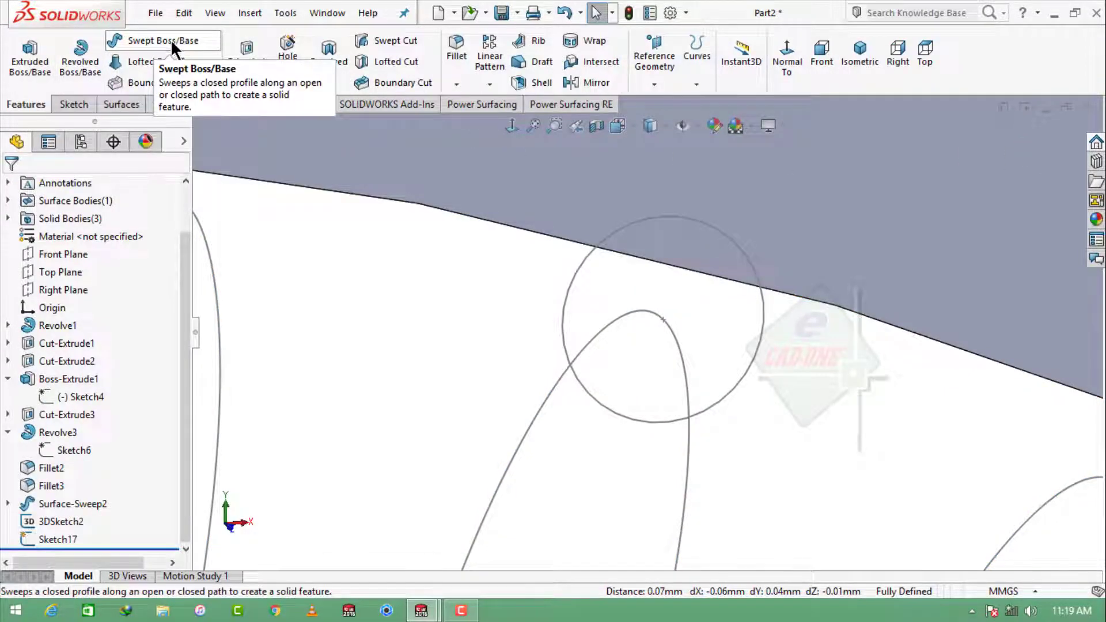
Start a sweep of circle Sketch17 along helix 3DSketch2 and inspect the spring preview.
click(168, 40)
click(565, 303)
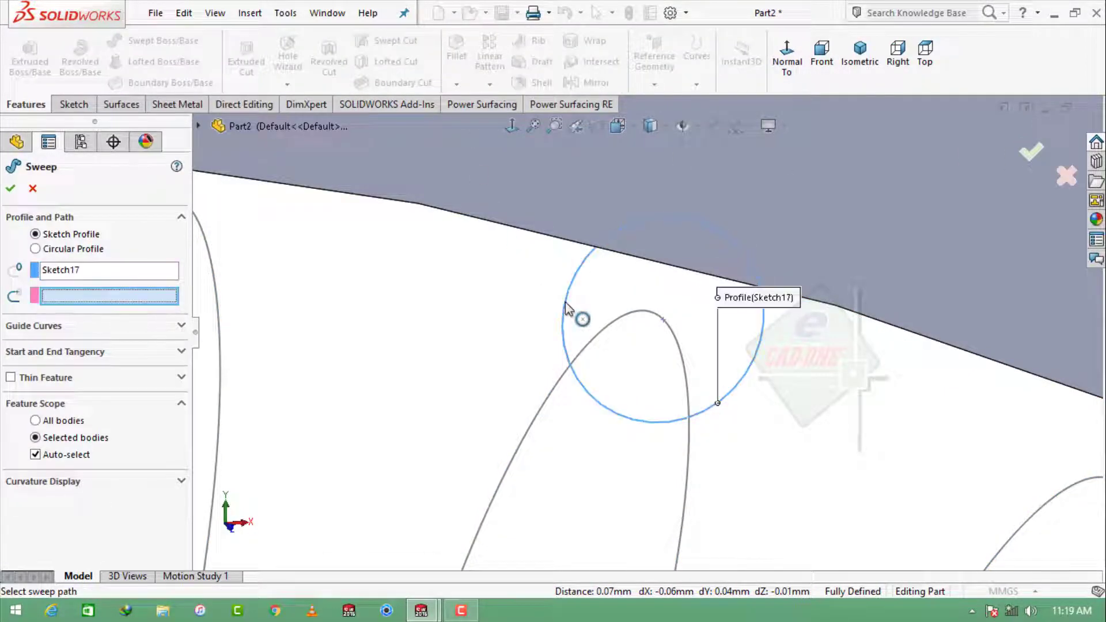
click(559, 385)
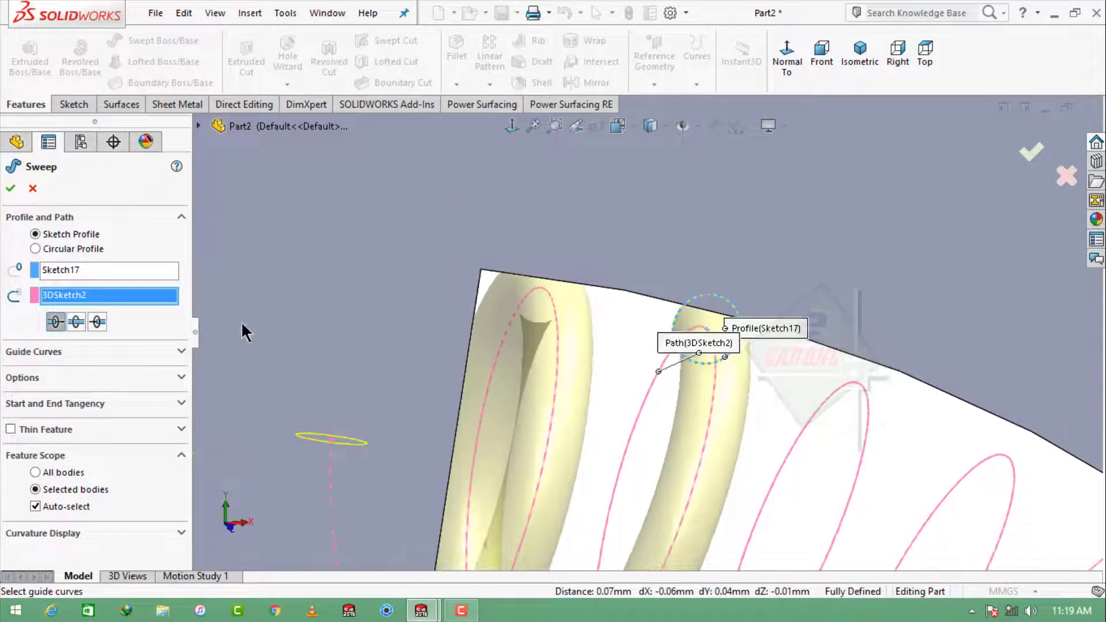
click(75, 320)
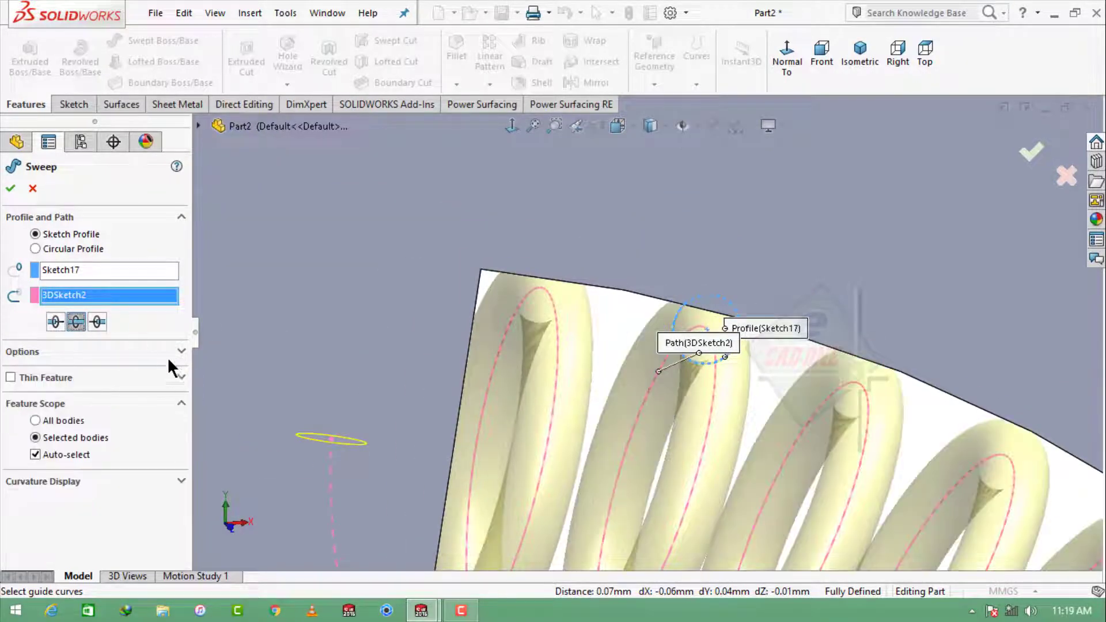
click(167, 352)
scroll(495, 331, up, 3)
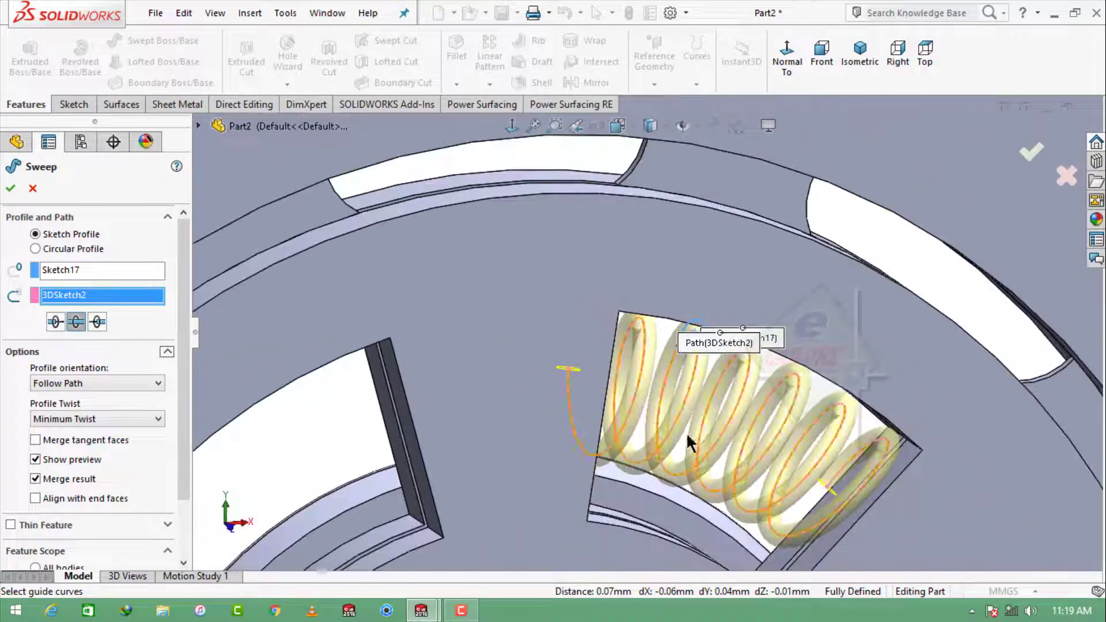
scroll(734, 410, up, 2)
middle_drag(735, 410, 483, 278)
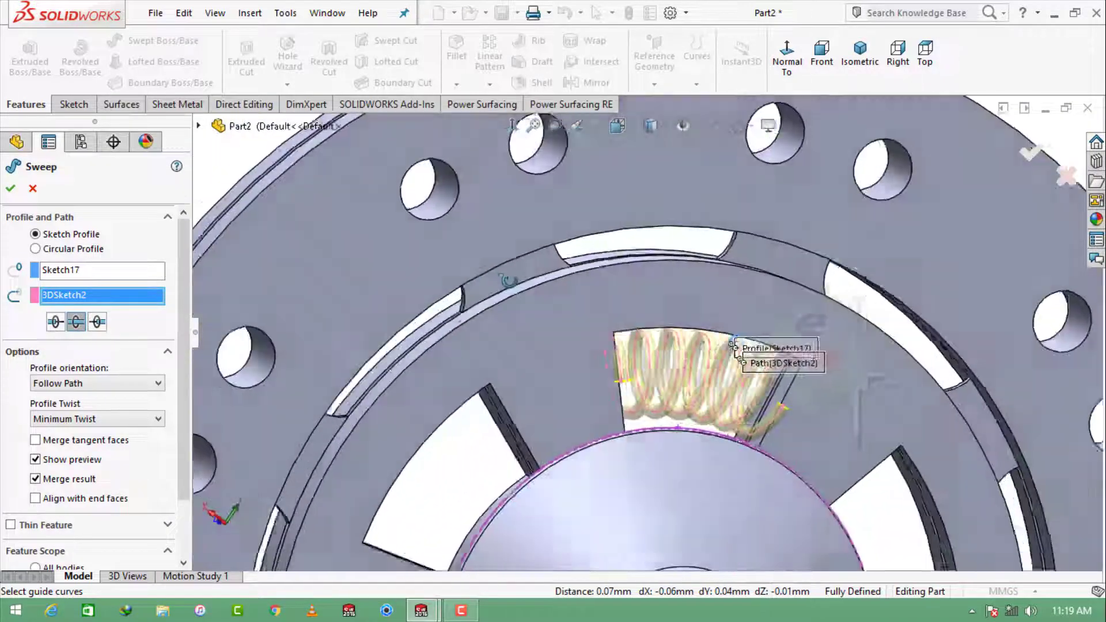
scroll(769, 373, down, 2)
scroll(760, 357, down, 1)
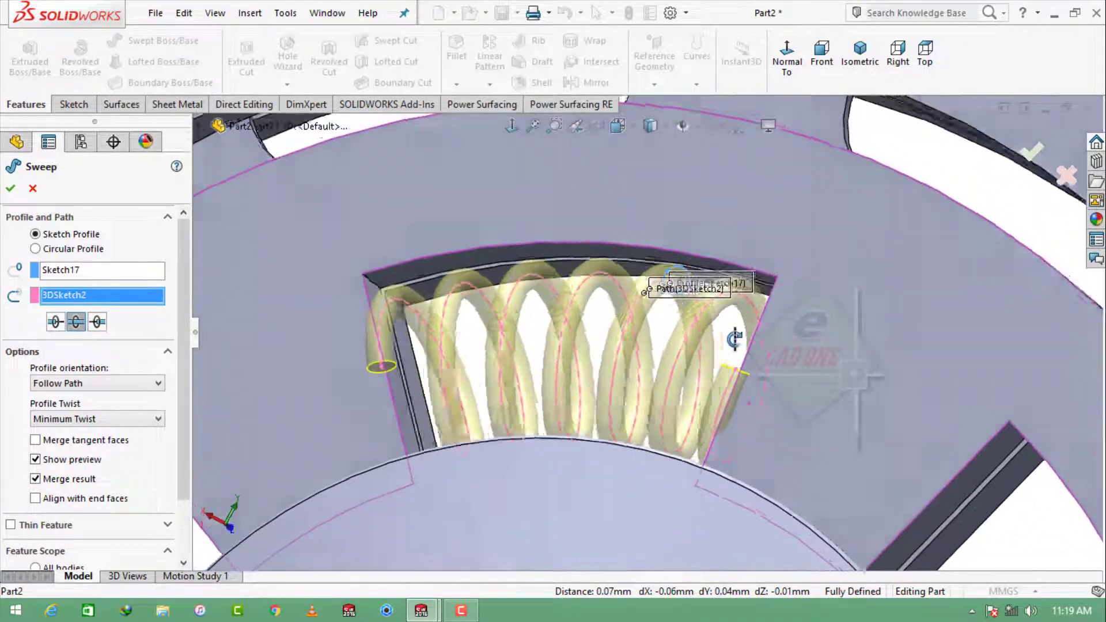
scroll(754, 346, down, 1)
mouse_move(754, 346)
middle_down()
mouse_move(751, 362)
mouse_move(642, 344)
mouse_move(707, 307)
mouse_move(728, 309)
mouse_move(363, 373)
middle_up()
Set Follow Path, Natural twist, merge tangent faces and align with end faces, then attempt the sweep.
click(132, 383)
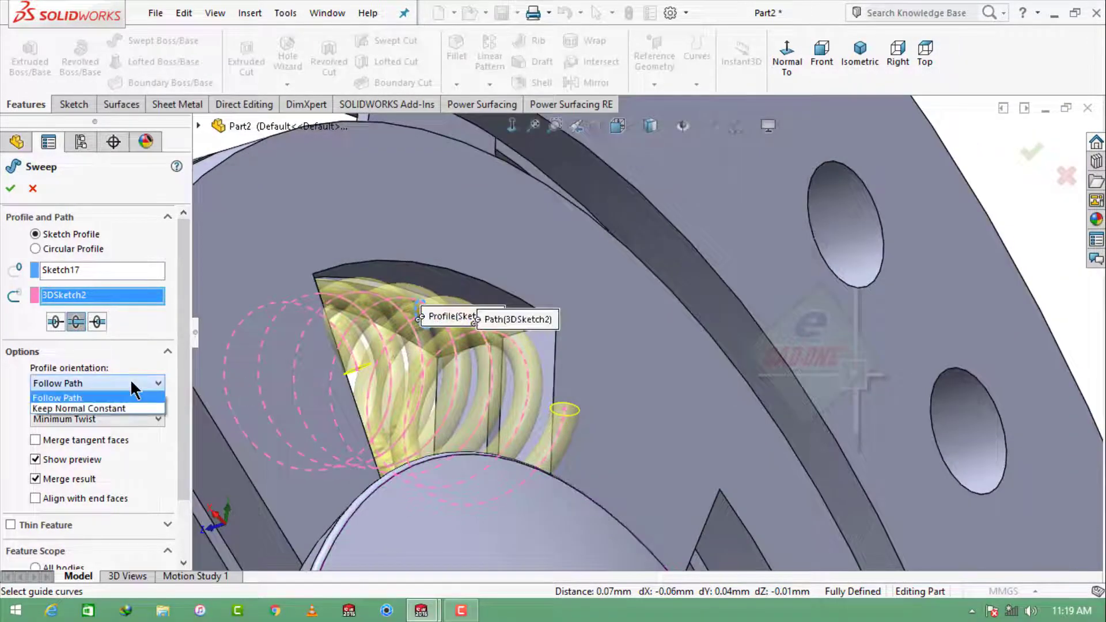
click(115, 377)
click(120, 398)
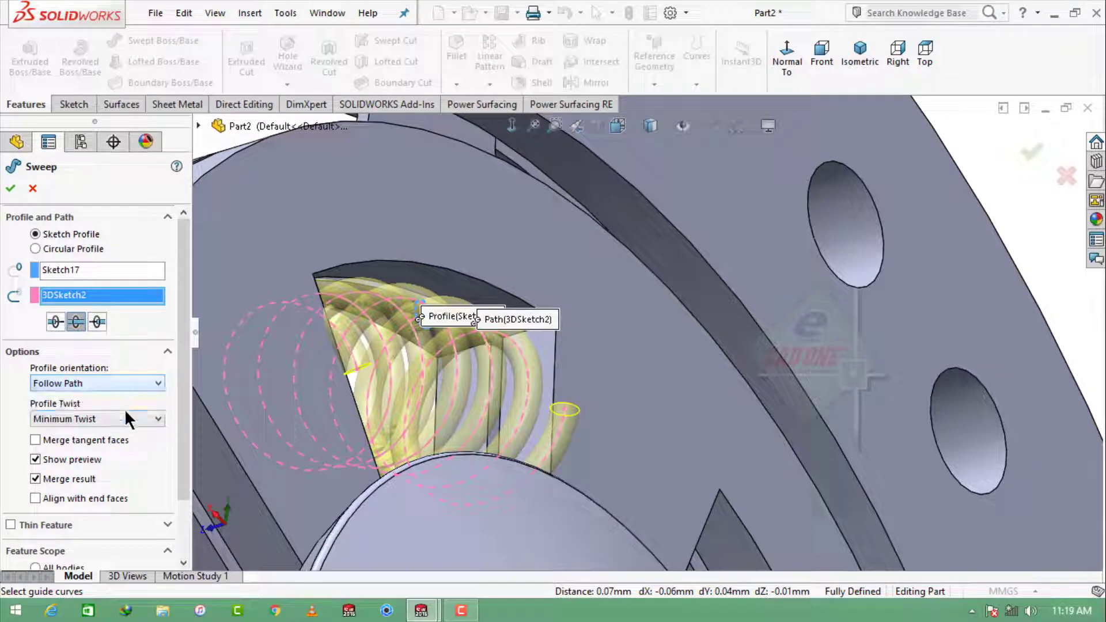
click(103, 437)
click(103, 496)
click(119, 420)
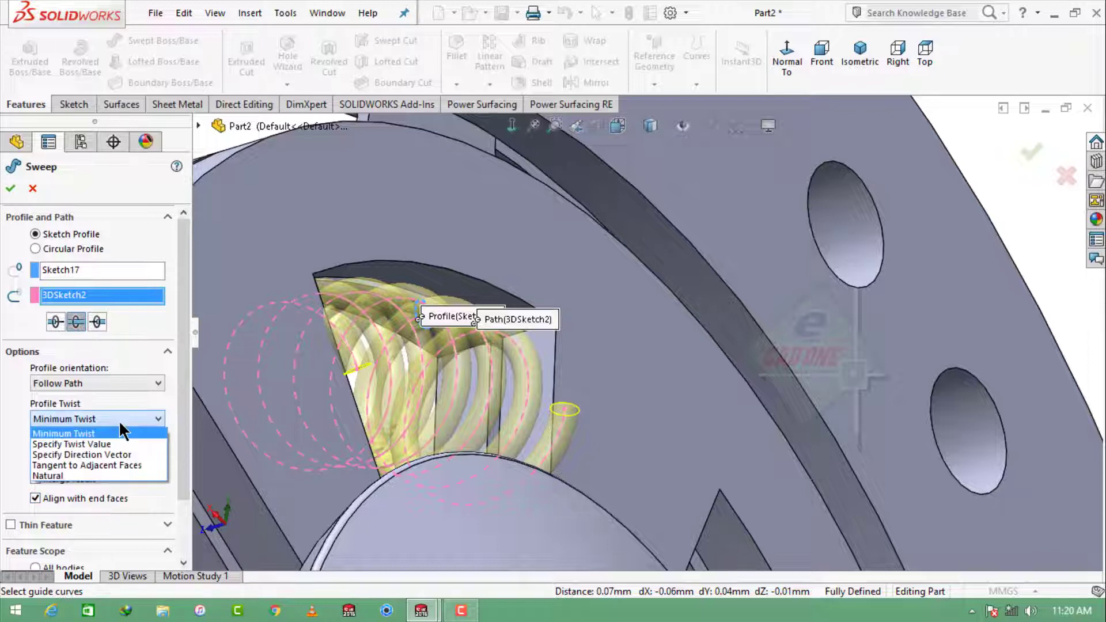
click(79, 474)
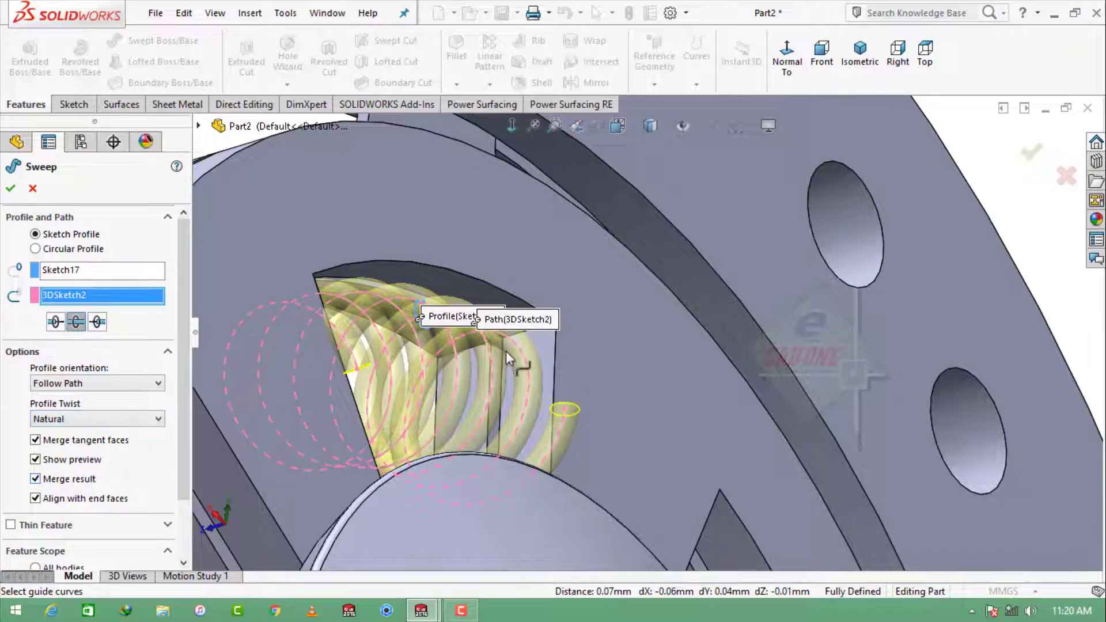
middle_drag(505, 351, 646, 443)
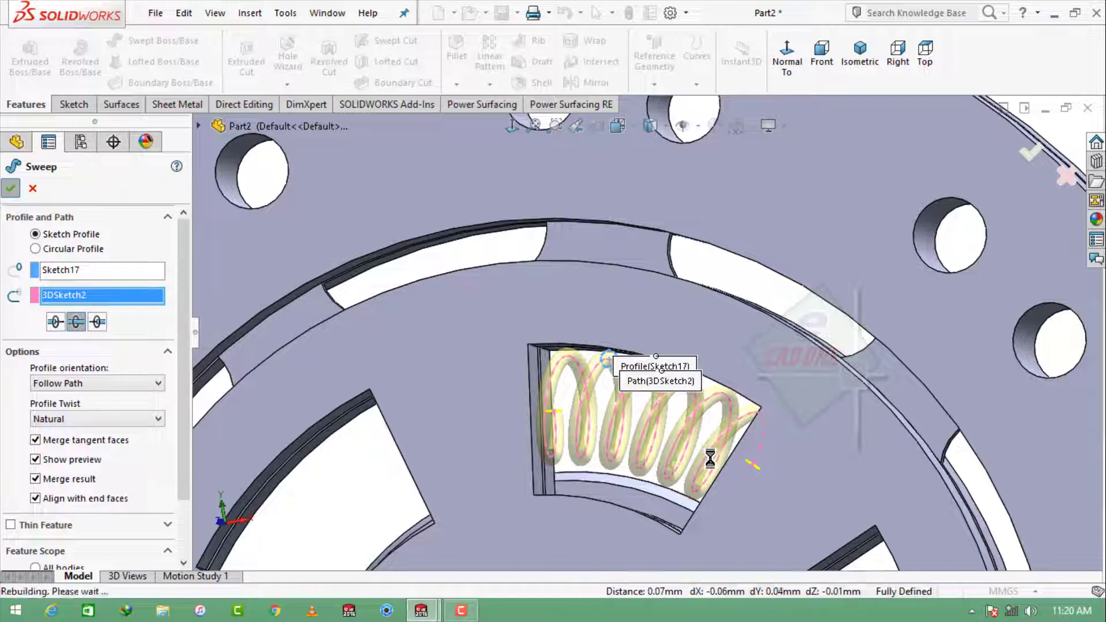
key(Escape)
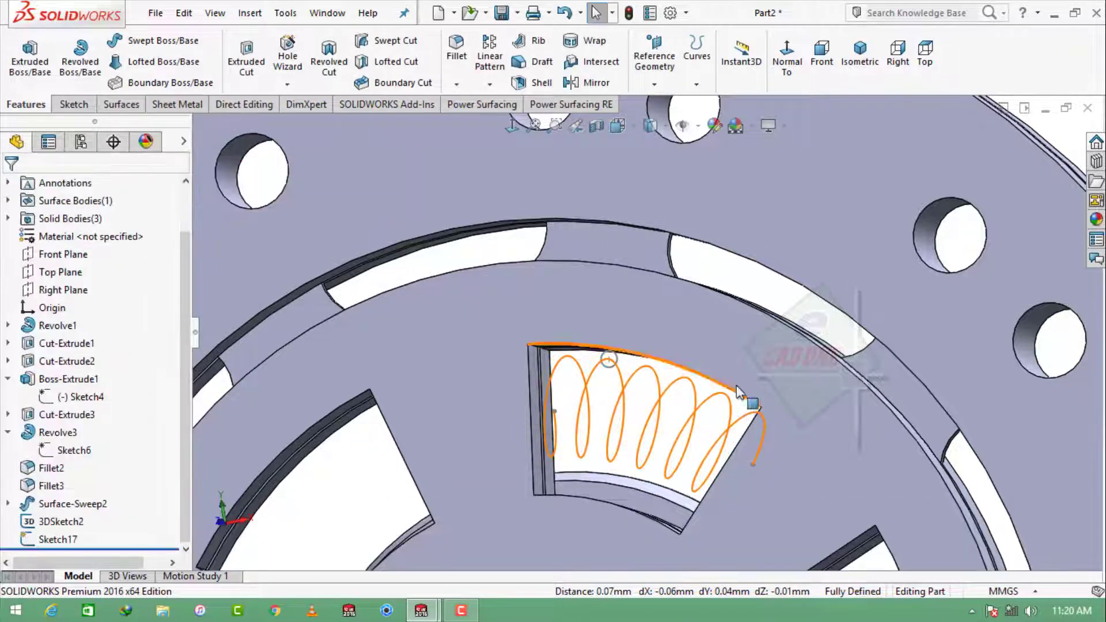
Edit Sketch17 and change the profile circle's diameter to 3 mm.
scroll(663, 381, down, 5)
click(533, 320)
click(575, 249)
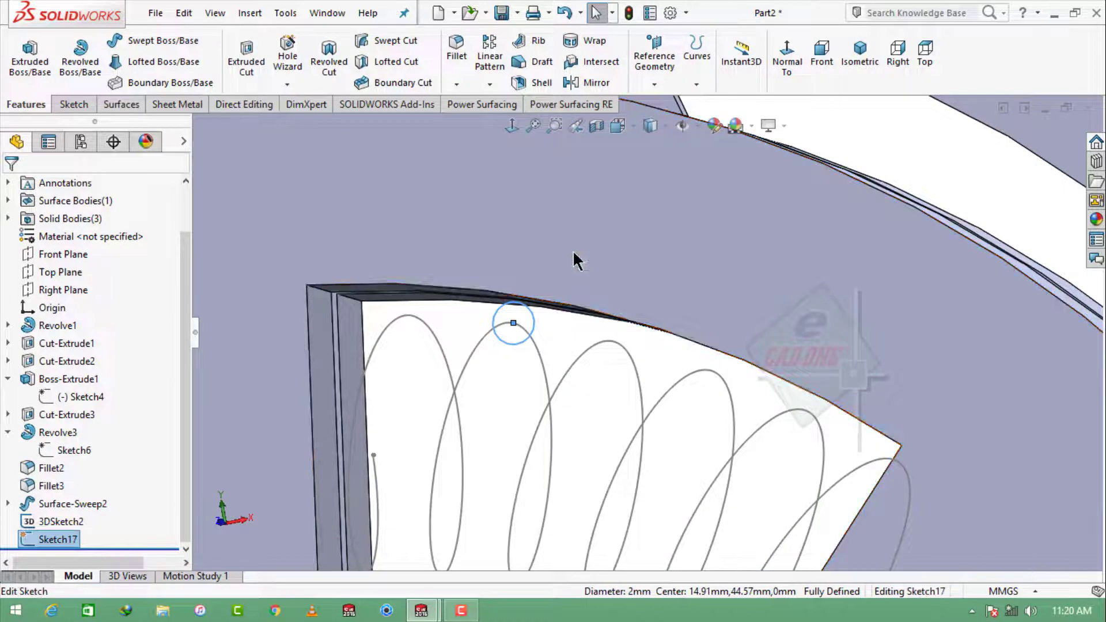
click(543, 233)
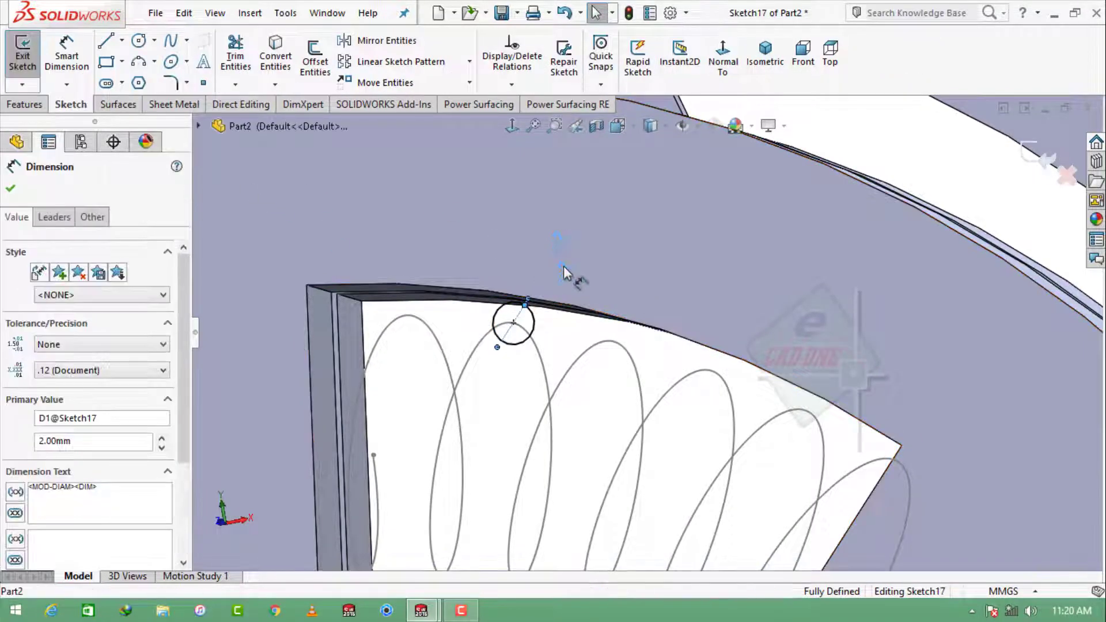
text(3)
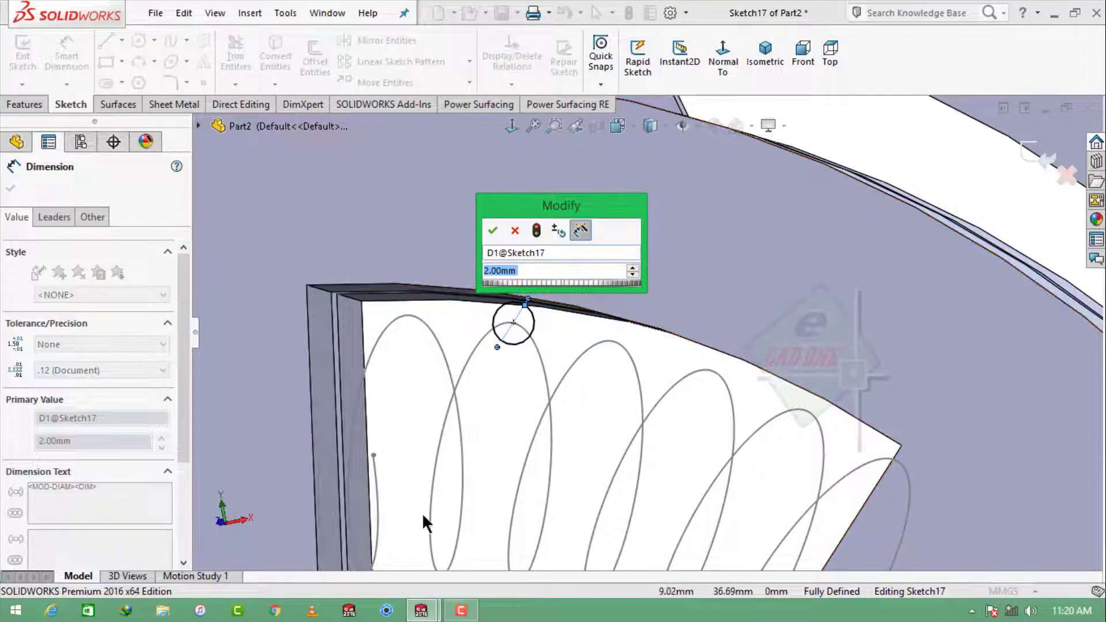
key(Return)
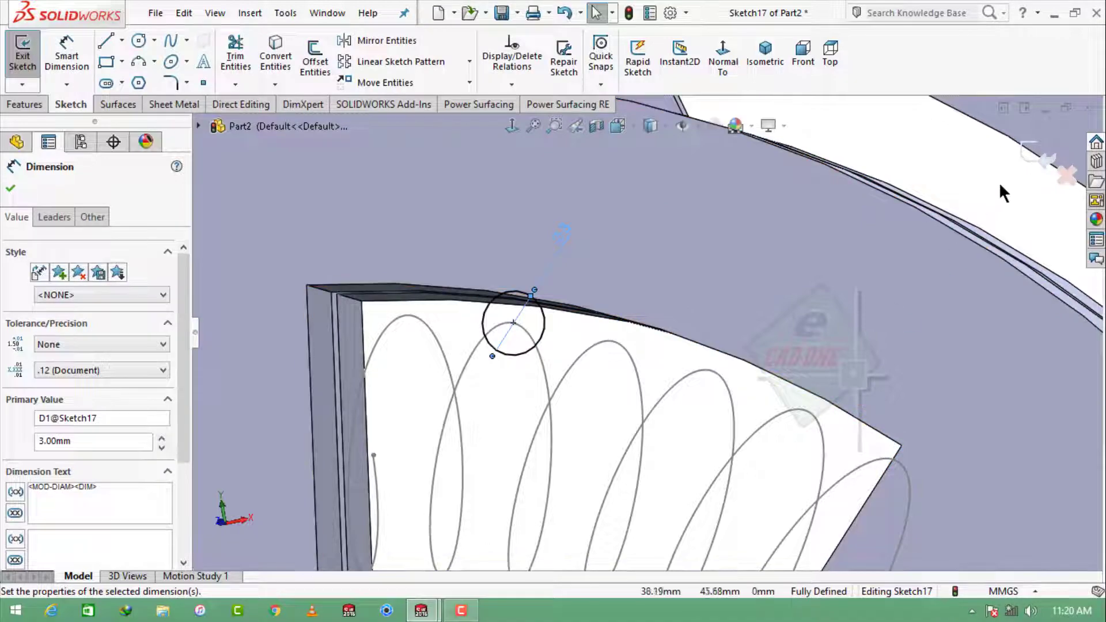
Close the sketch and view the disc from the front, zoomed on the spring pocket.
click(1031, 151)
click(822, 58)
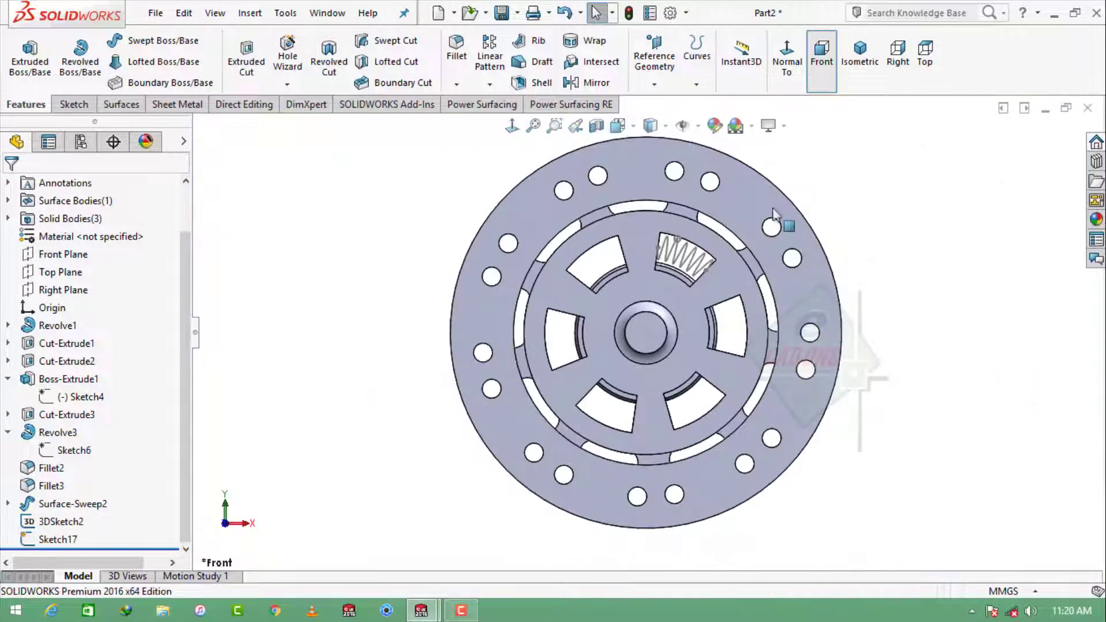
scroll(720, 259, down, 5)
scroll(590, 313, down, 3)
scroll(665, 407, up, 2)
scroll(665, 375, down, 2)
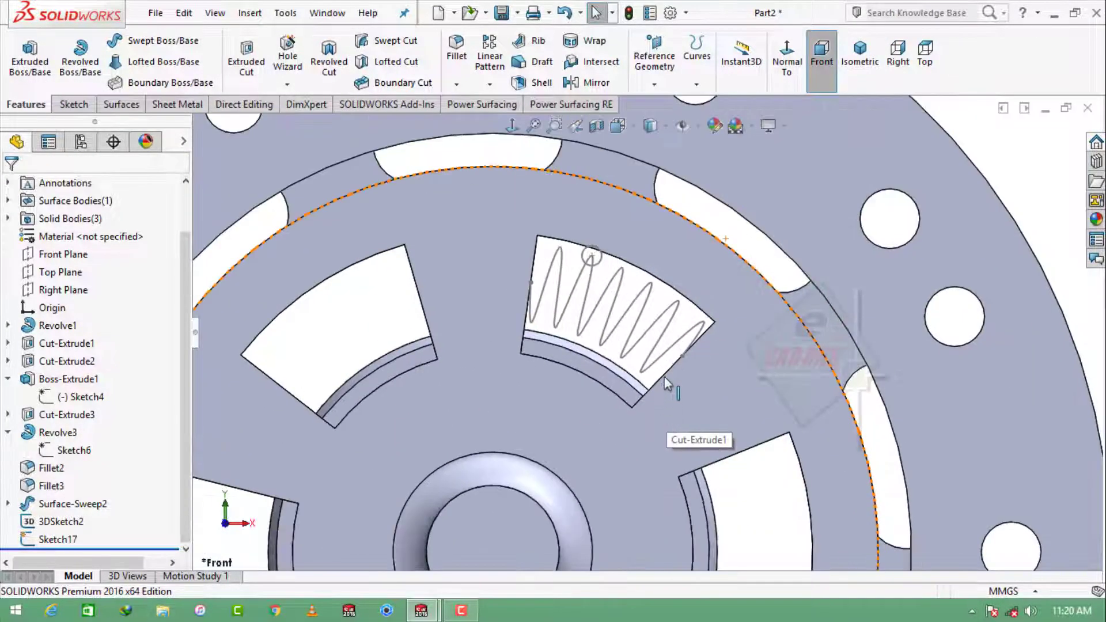
scroll(576, 340, down, 2)
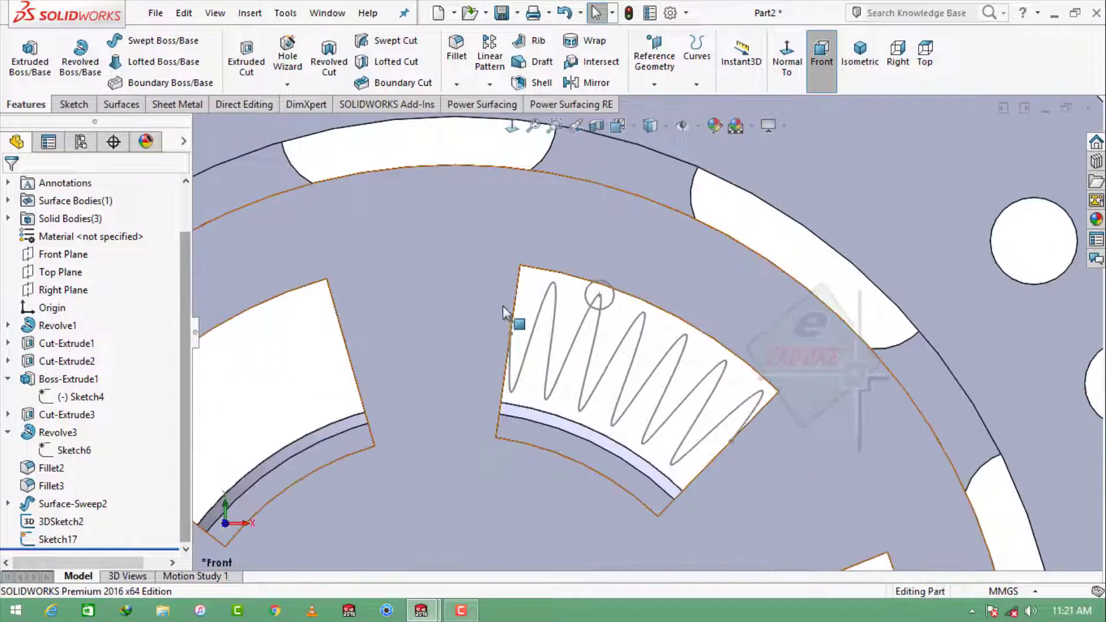
click(79, 105)
click(67, 54)
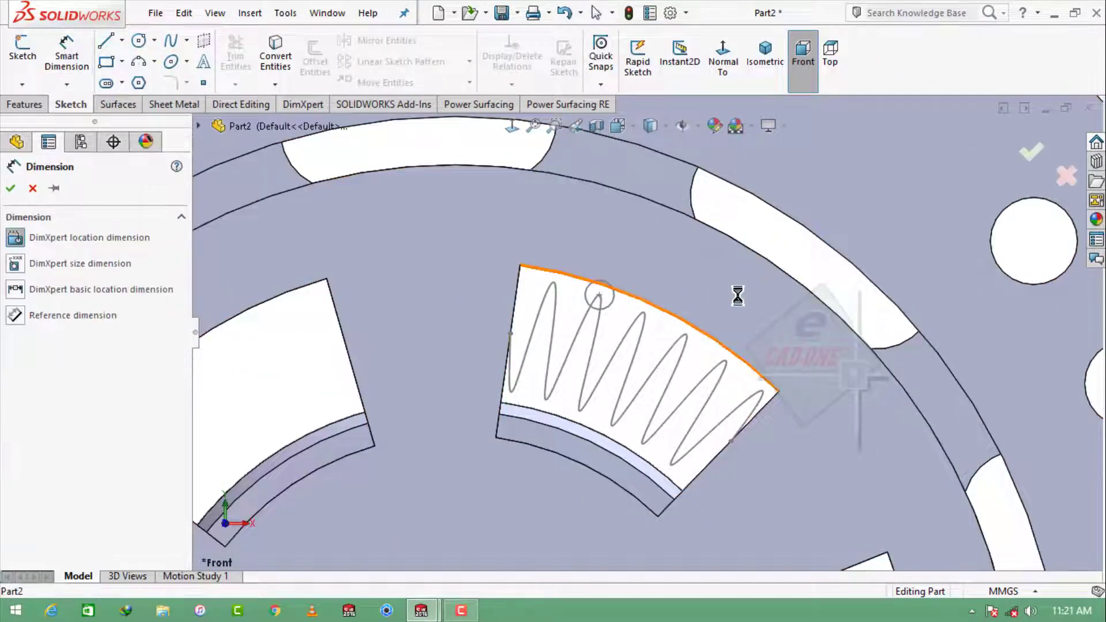
key(Escape)
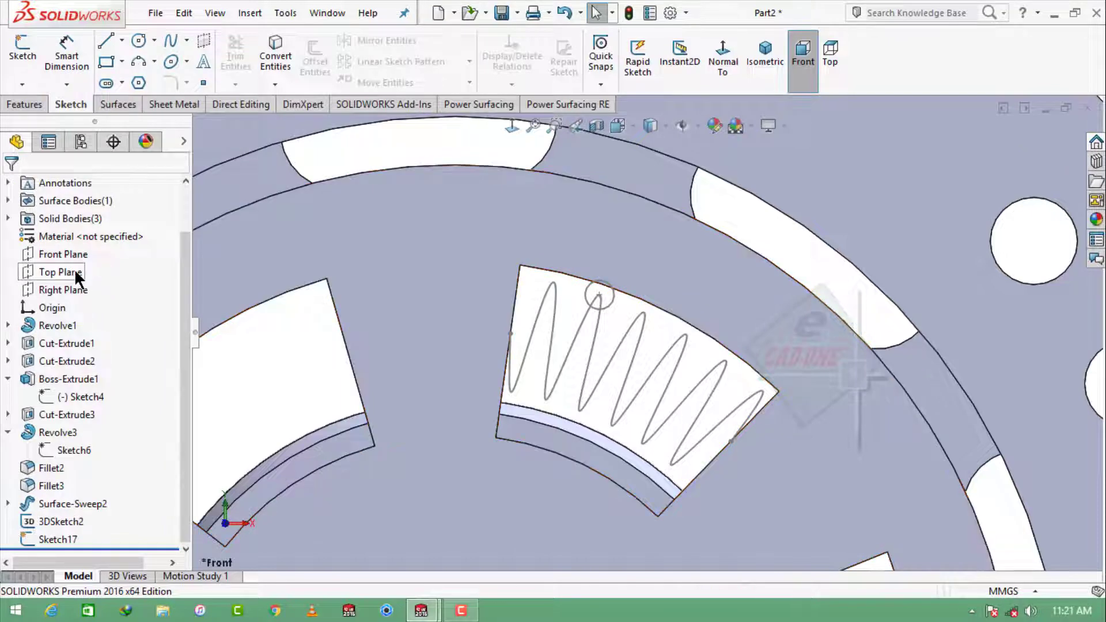
Probe the pocket's outer arc radius in a throwaway Front Plane sketch, then exit it.
click(65, 255)
click(112, 227)
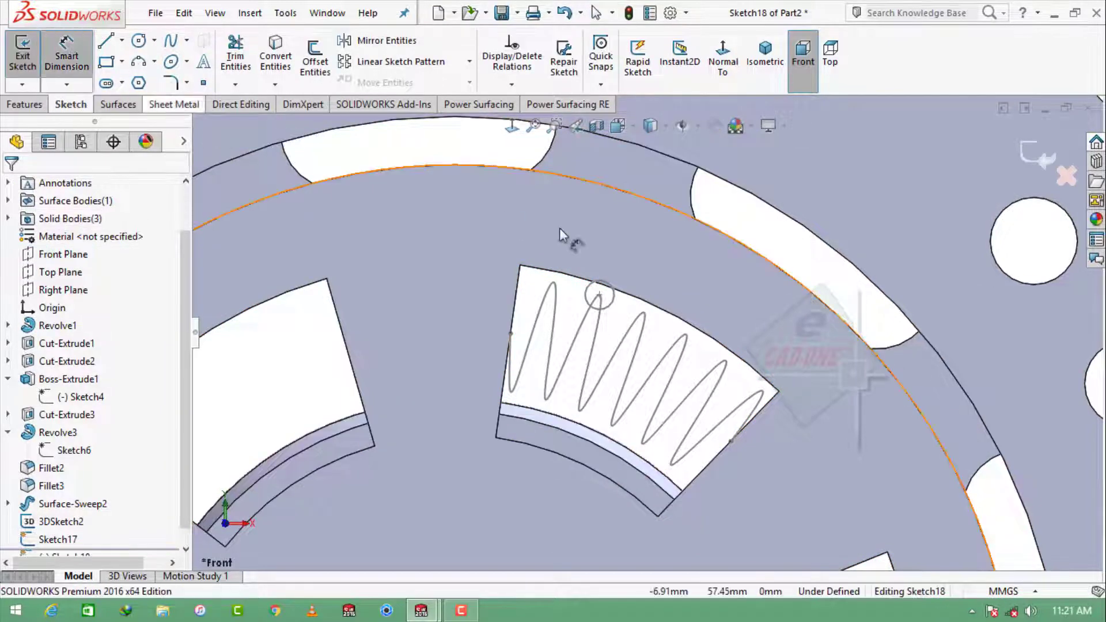
click(662, 308)
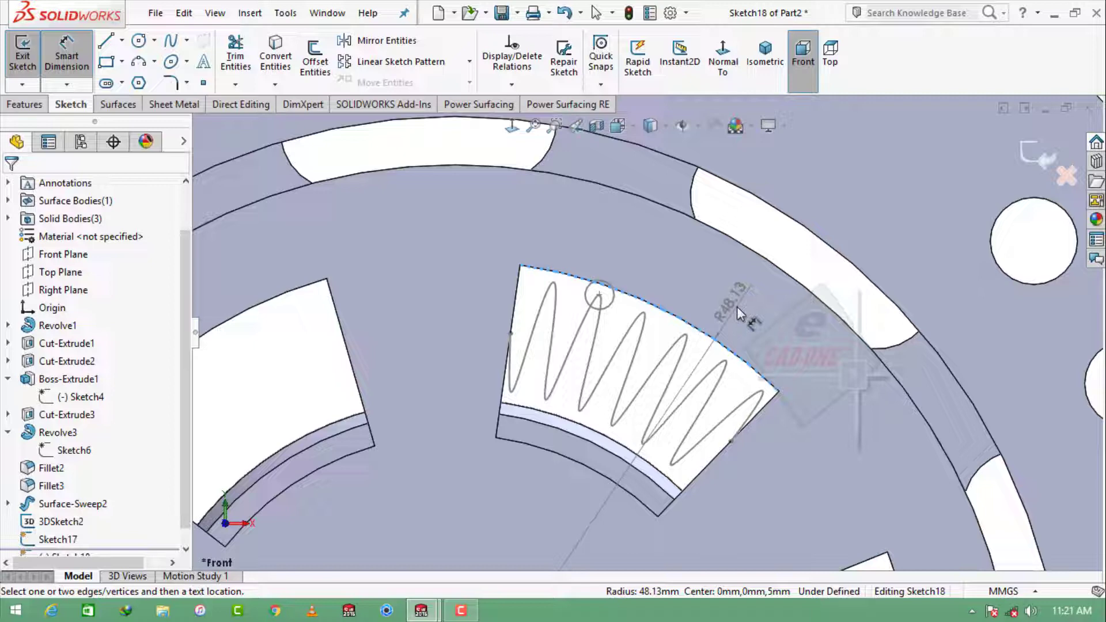
key(Escape)
scroll(624, 481, up, 5)
scroll(623, 481, down, 3)
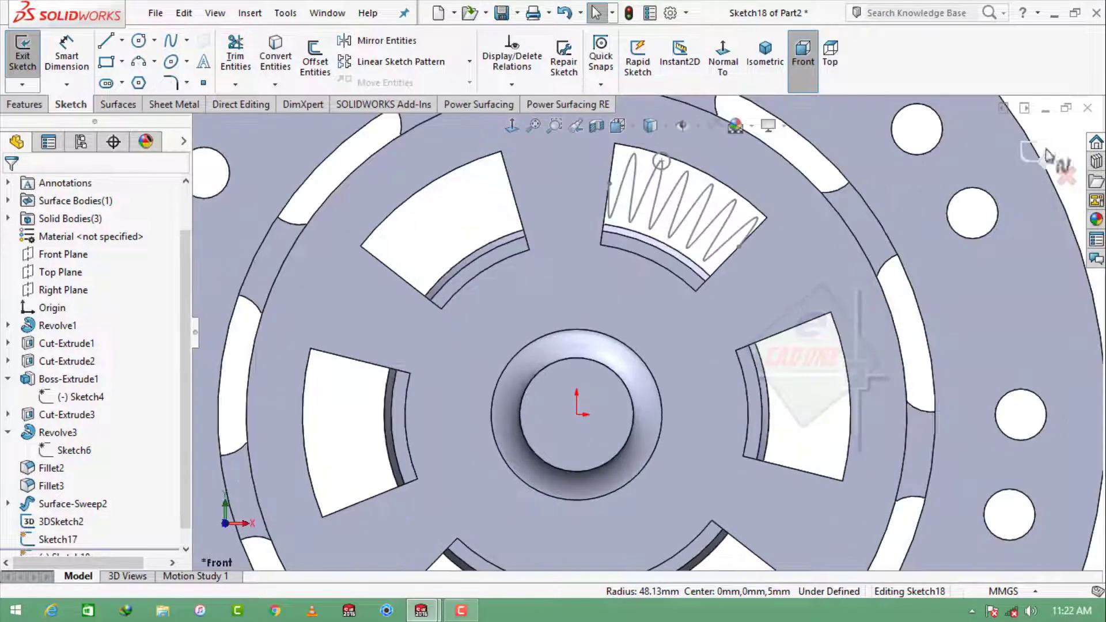
click(1043, 154)
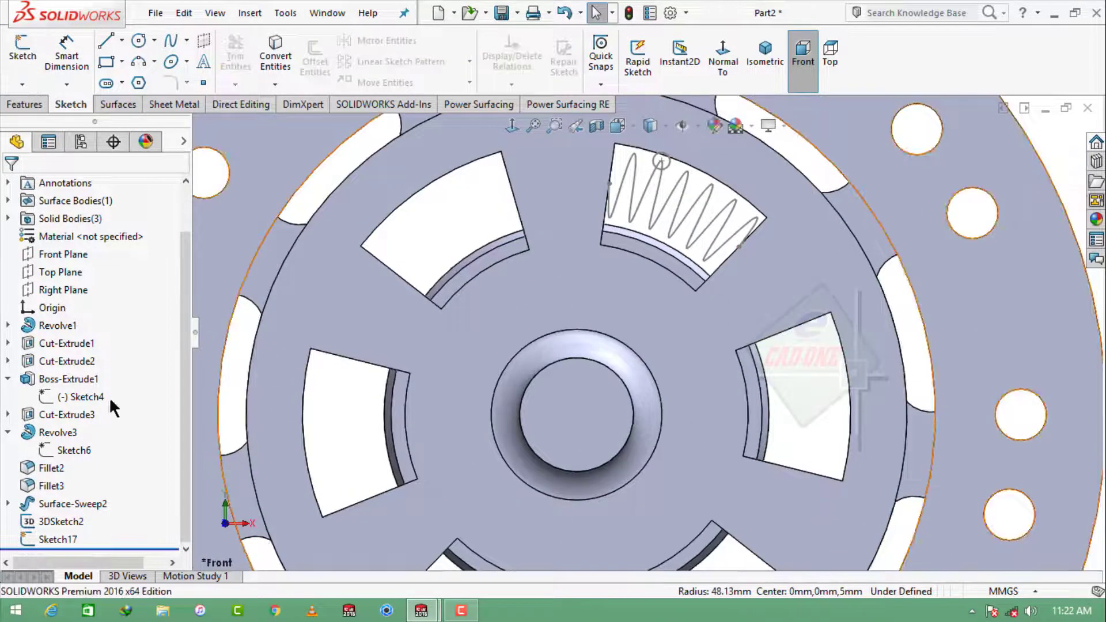
Edit Cut-Extrude3's Sketch5, dimension the window's outer arc to R50 mm and rebuild.
click(8, 414)
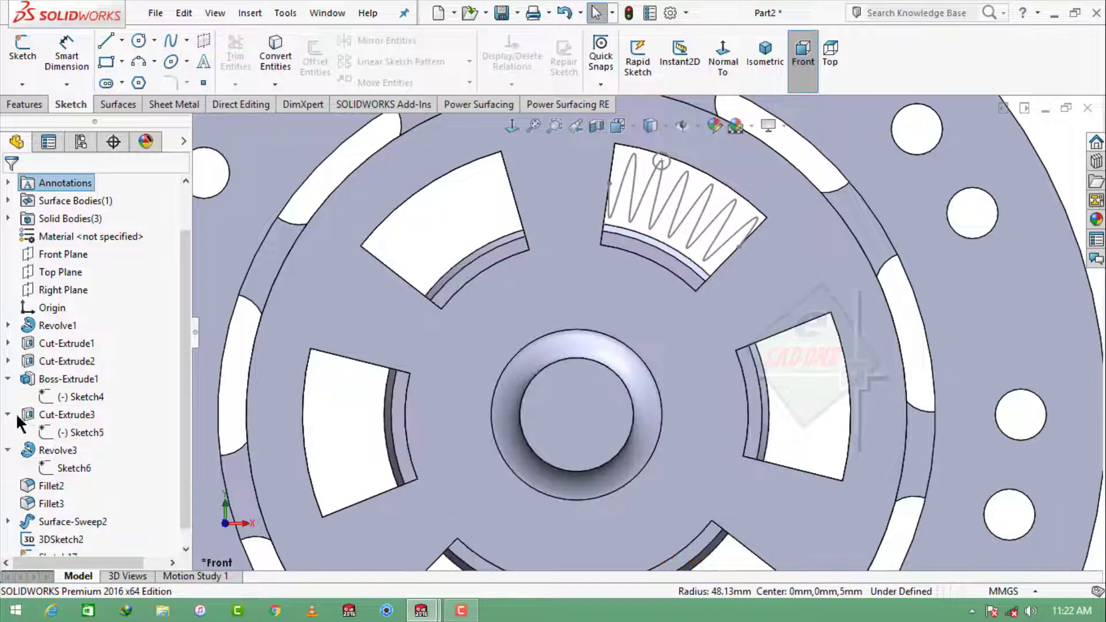
click(67, 432)
click(80, 390)
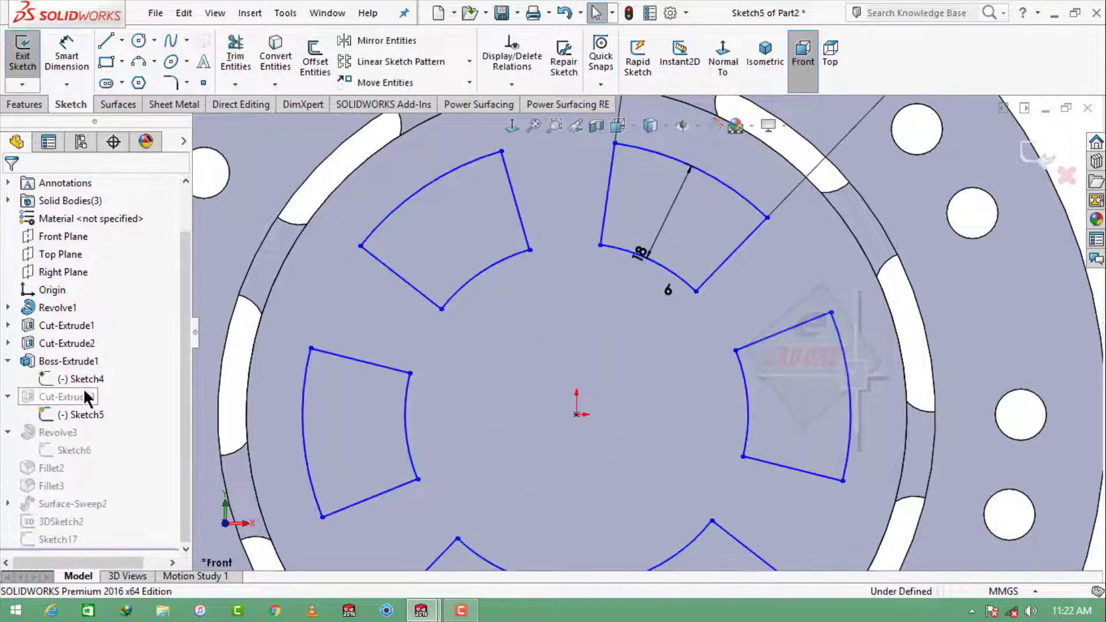
click(67, 52)
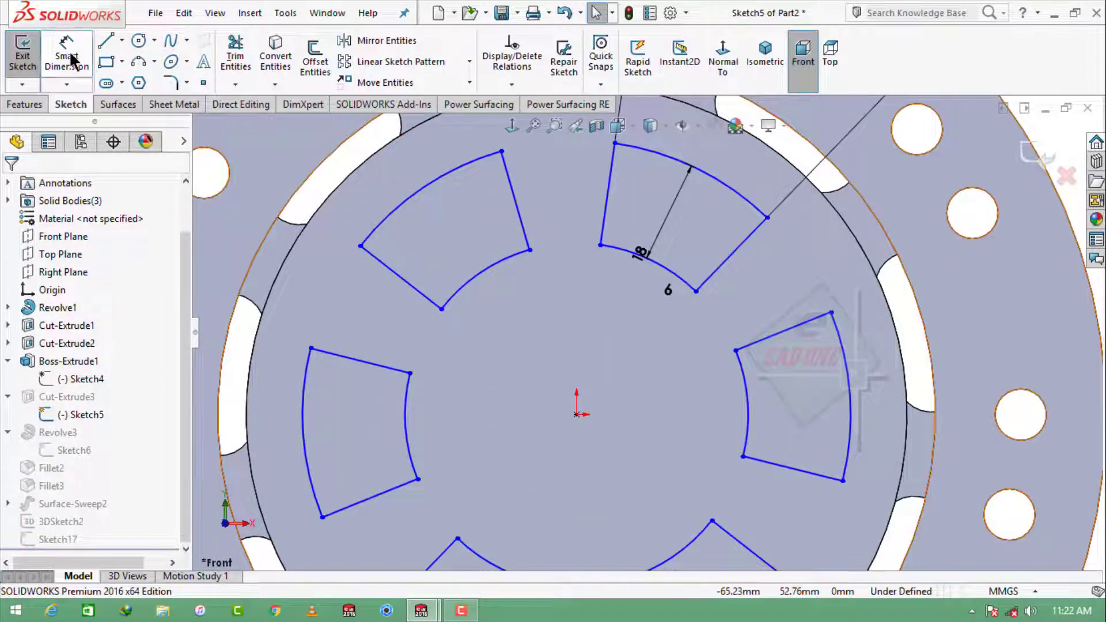
click(848, 361)
click(731, 380)
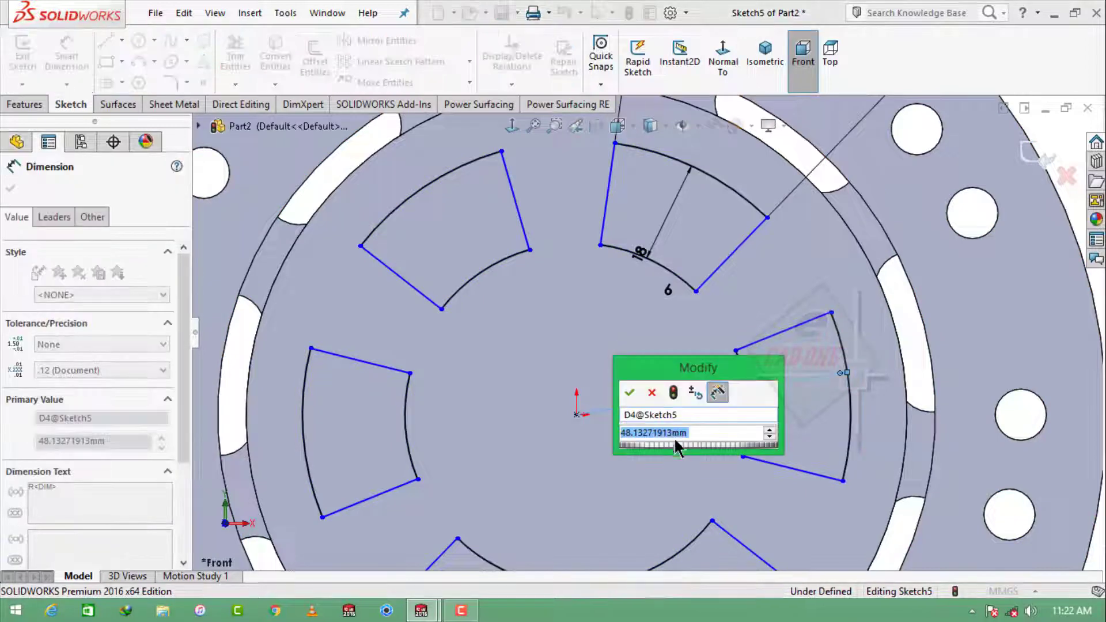
text(50)
key(Return)
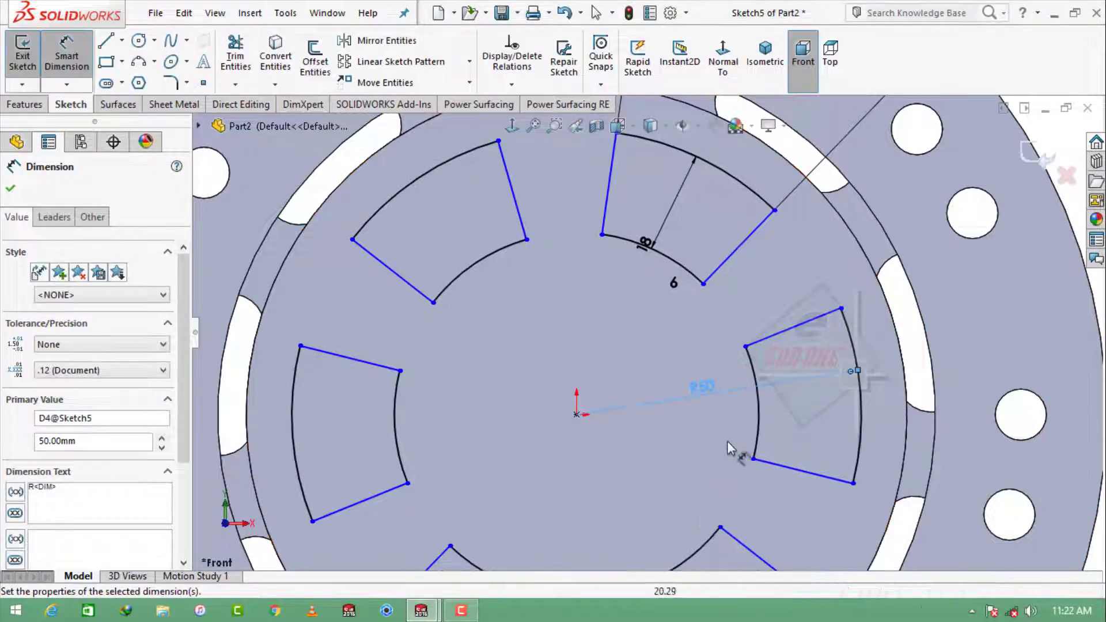
scroll(720, 441, up, 1)
scroll(714, 441, up, 1)
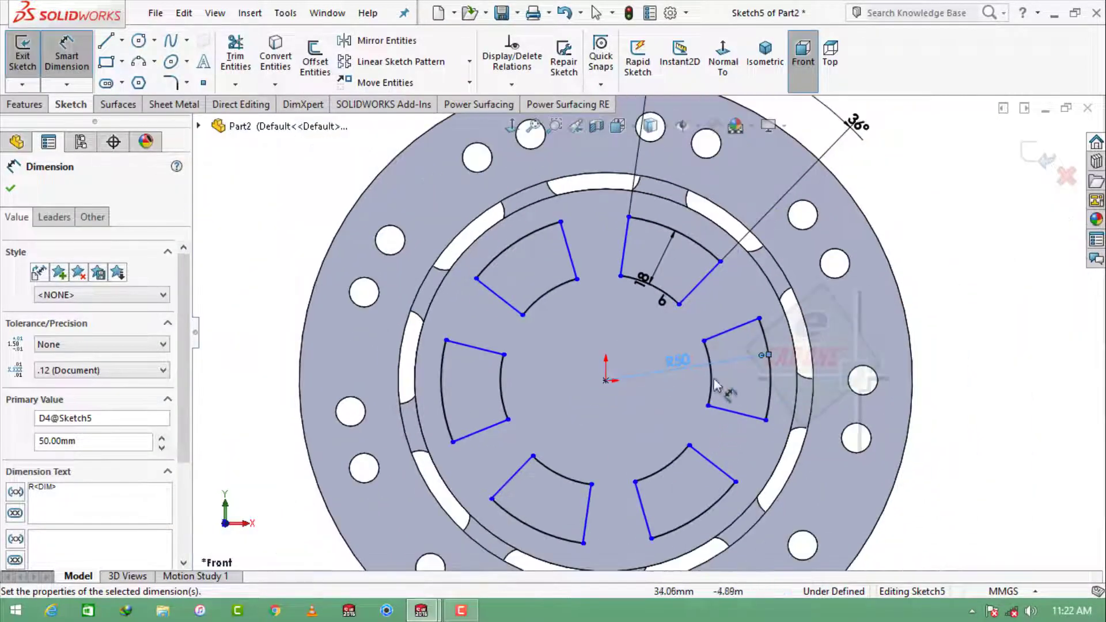
click(1033, 164)
Reopen Sketch17, orbit to a tilted 3D view, and close the sketch.
scroll(707, 236, down, 4)
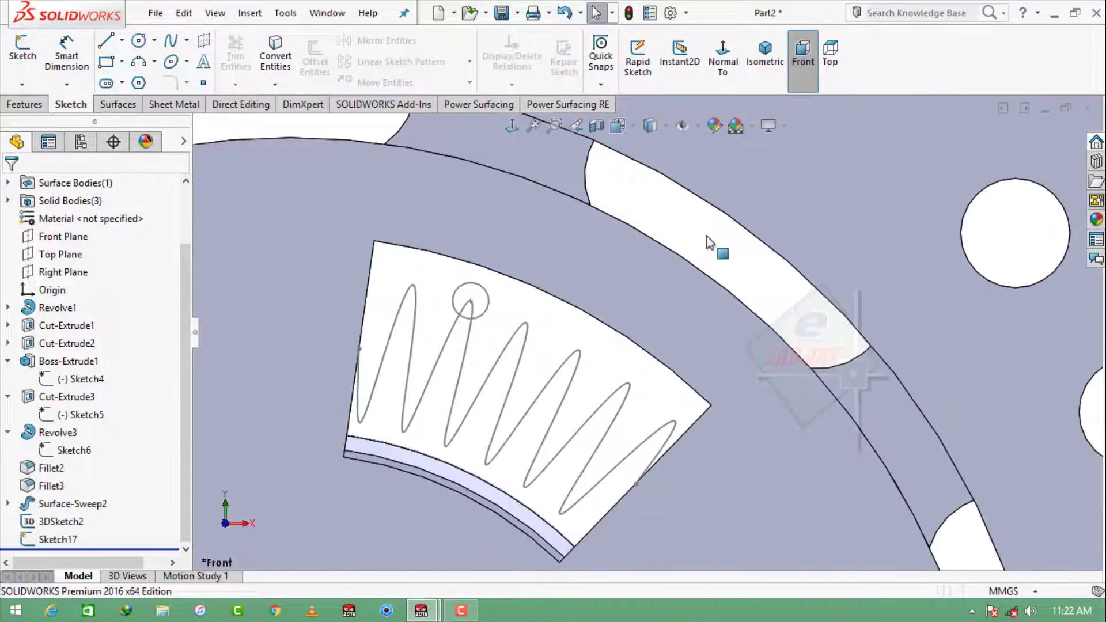
click(488, 307)
click(531, 254)
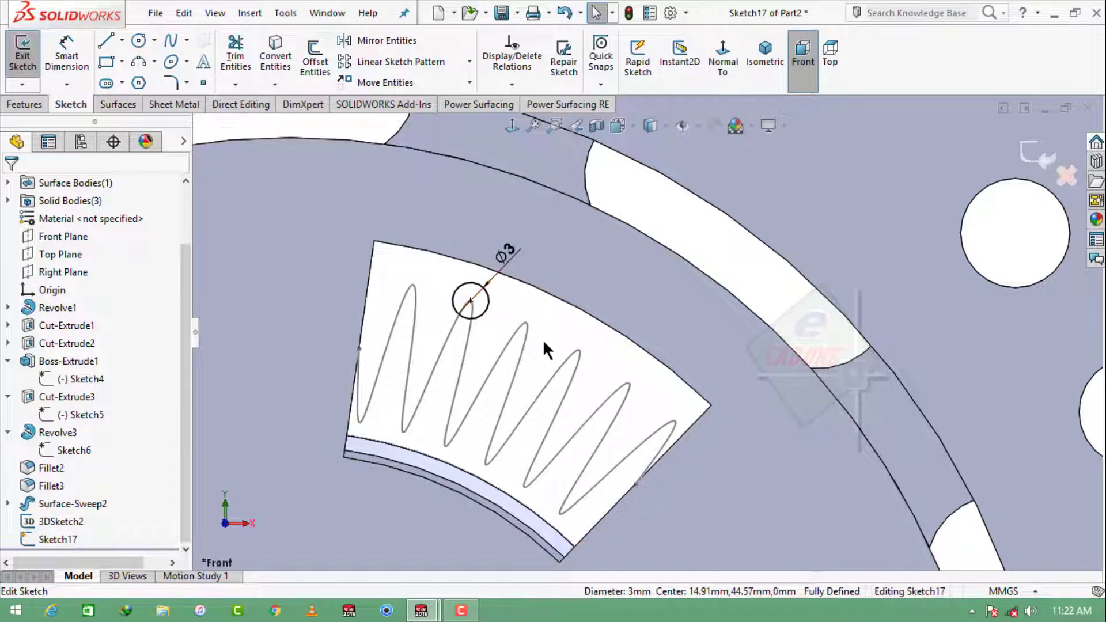
scroll(543, 339, up, 4)
middle_drag(543, 339, 633, 276)
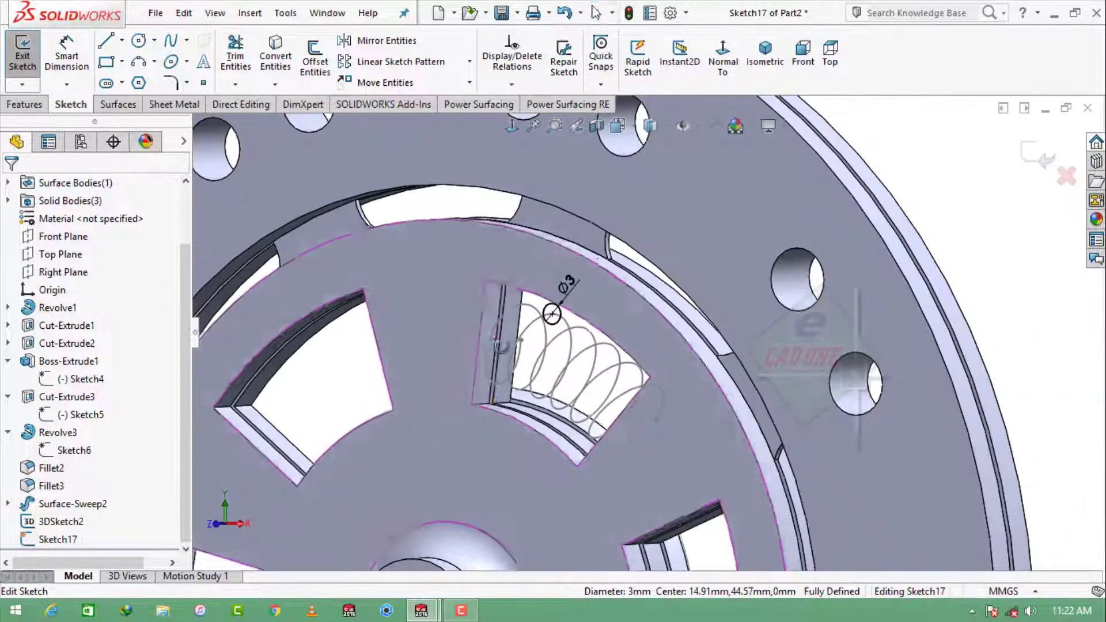
click(1023, 155)
Sweep the 3 mm circle along the 3DSketch2 helix to create spring Sweep4.
click(23, 104)
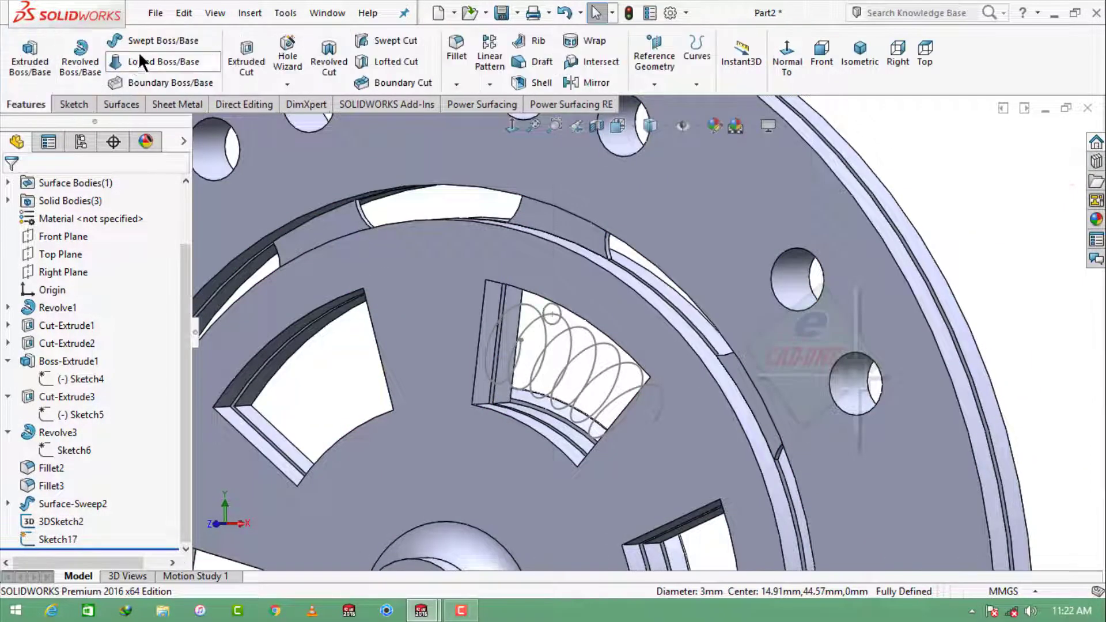
click(154, 43)
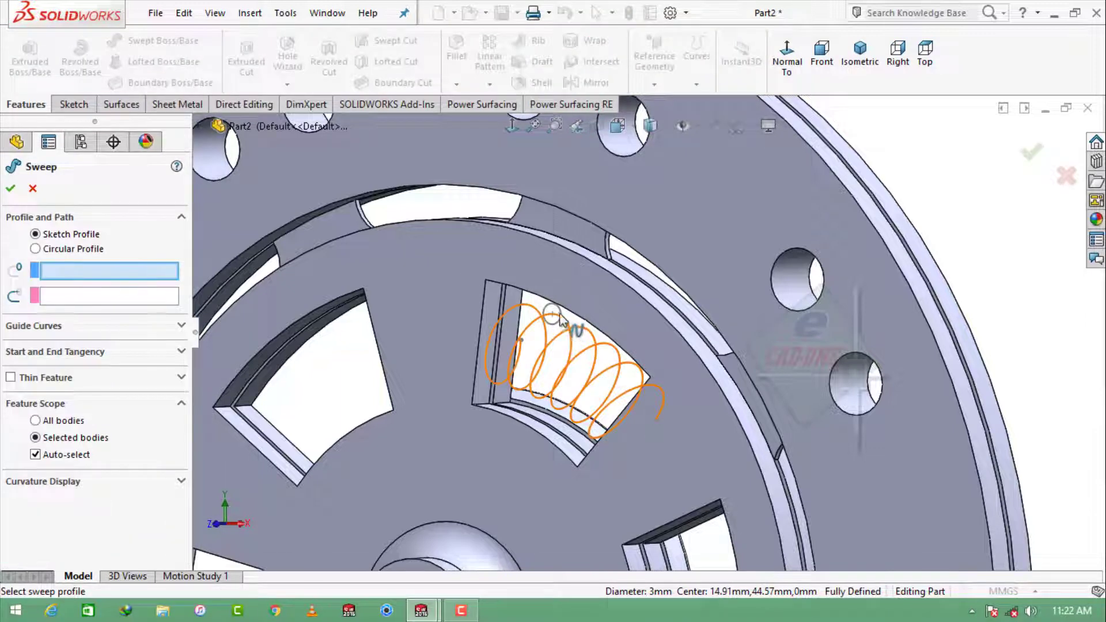
scroll(560, 317, down, 2)
scroll(560, 317, down, 2)
click(586, 326)
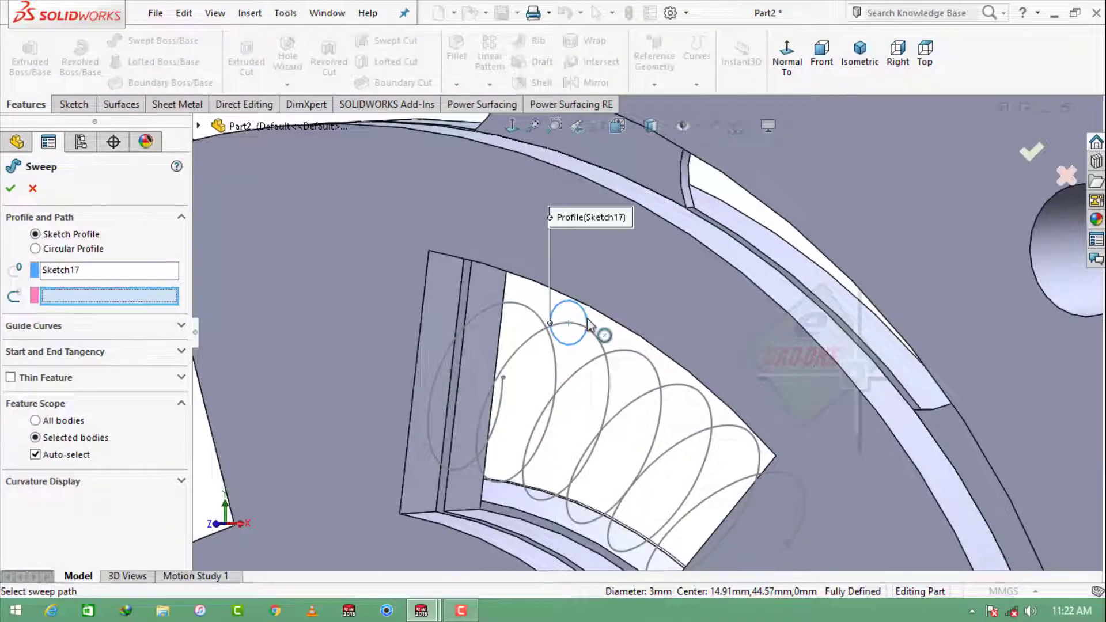
click(537, 340)
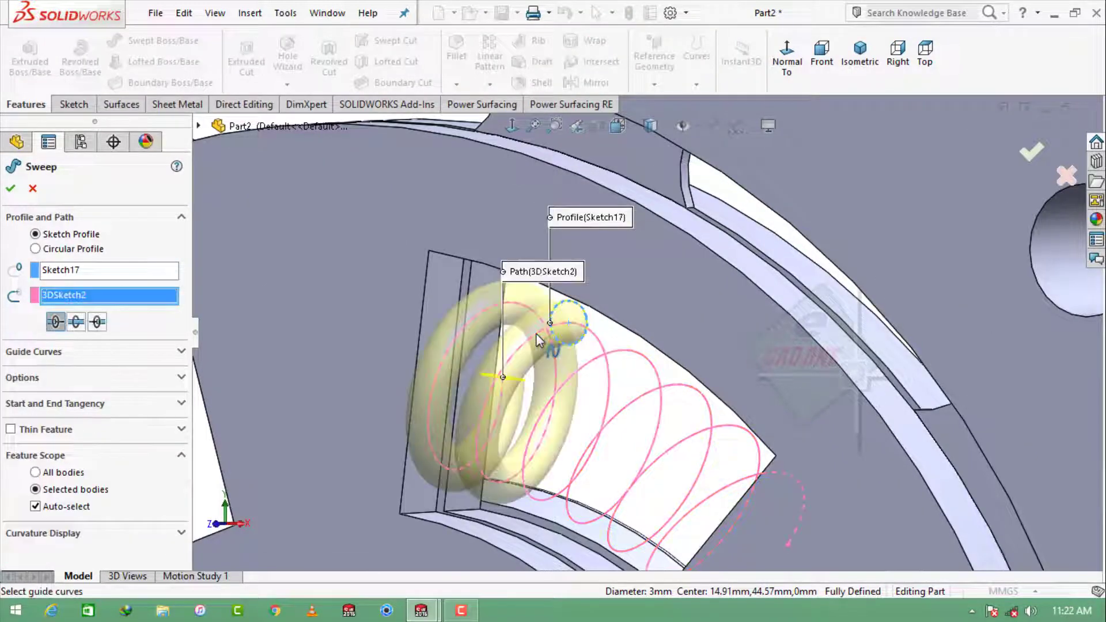
click(78, 324)
click(11, 188)
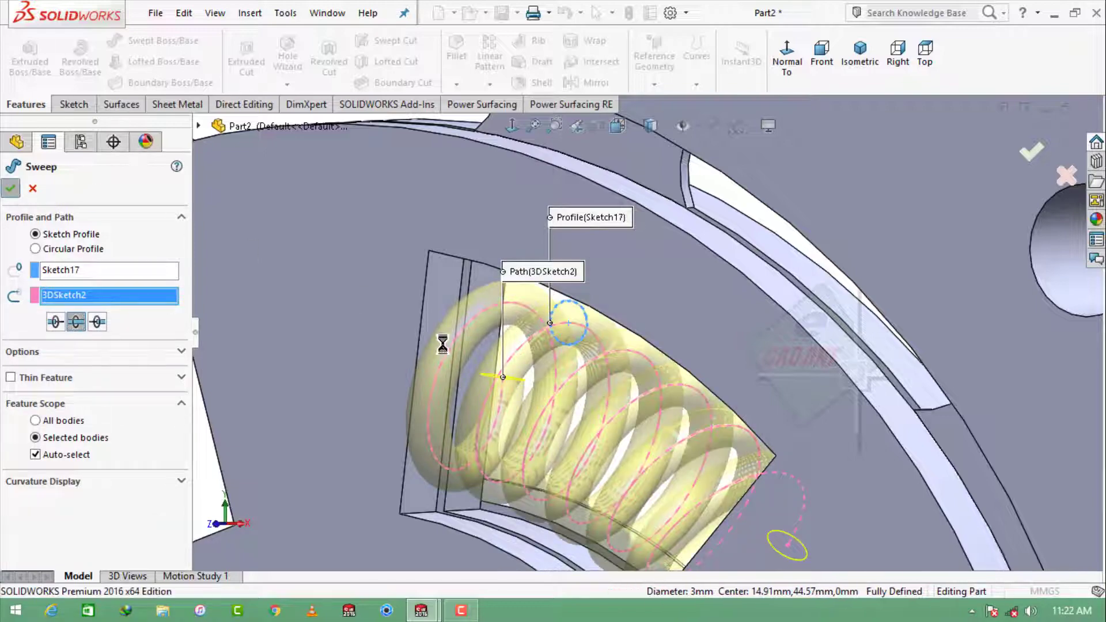
scroll(609, 377, up, 3)
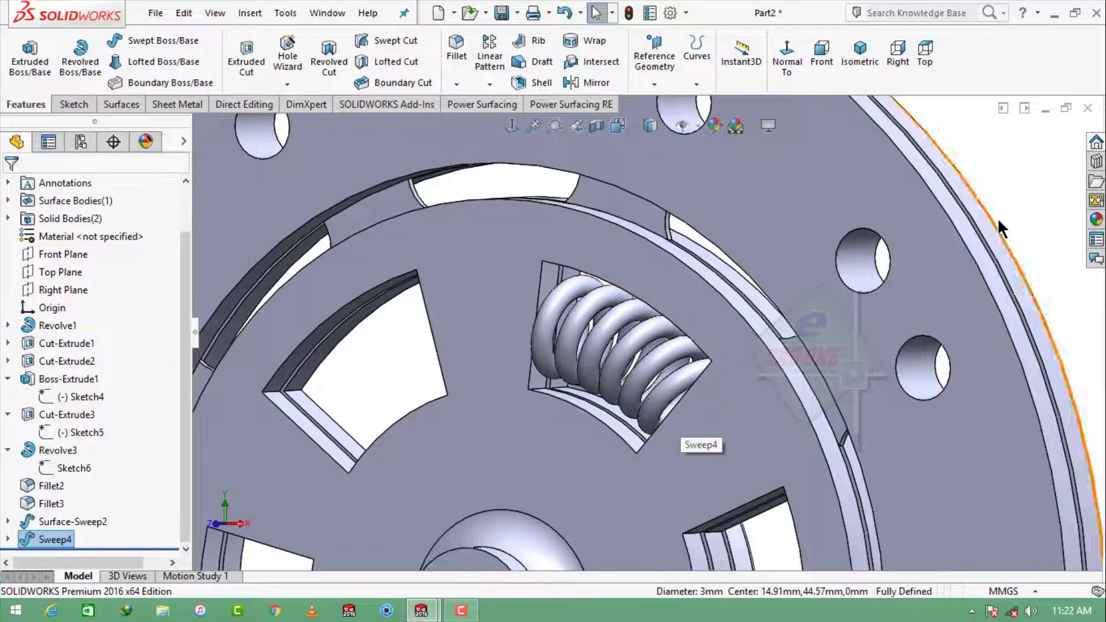
middle_drag(723, 371, 733, 396)
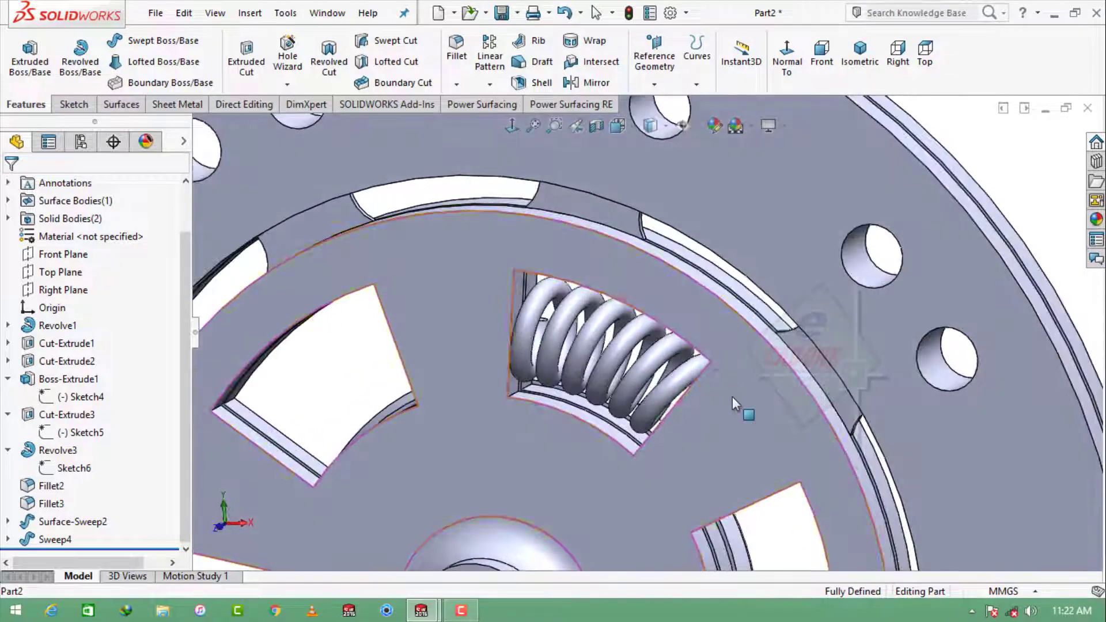
scroll(733, 396, up, 3)
scroll(662, 415, up, 2)
scroll(624, 435, up, 2)
Circular-pattern Sweep4 about the hub edge with 6 instances over 360°.
scroll(623, 435, down, 2)
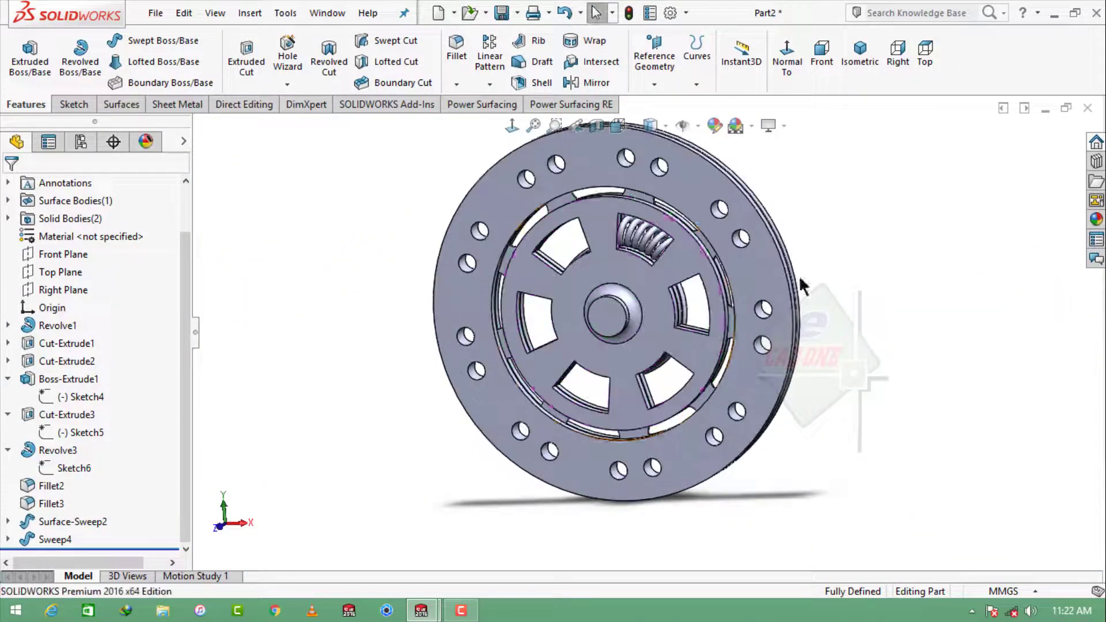
scroll(681, 201, down, 2)
click(457, 84)
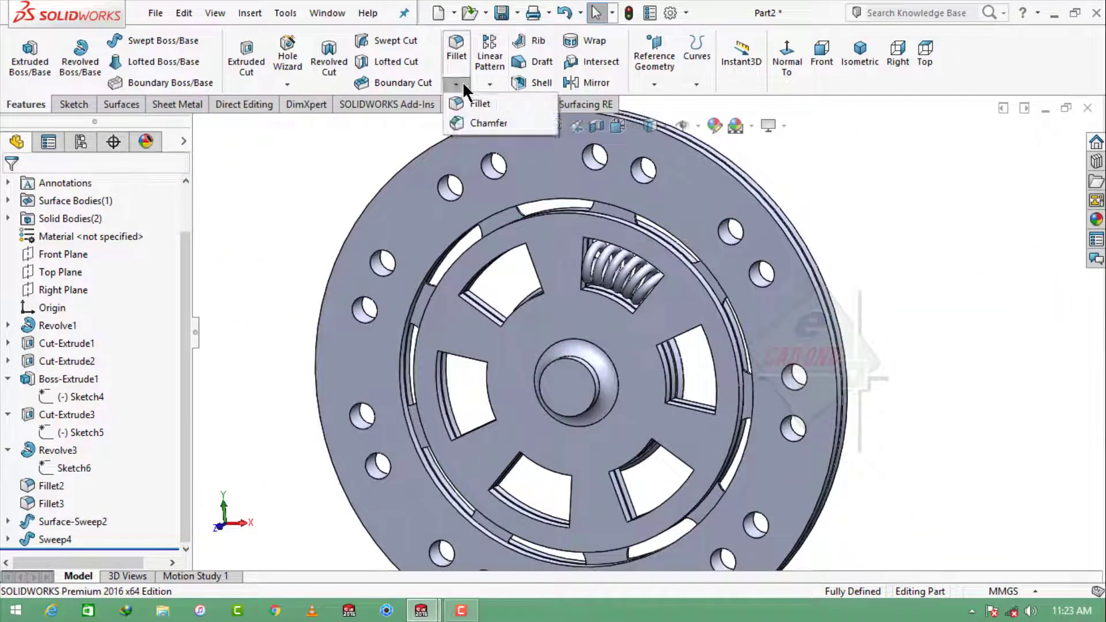
click(489, 85)
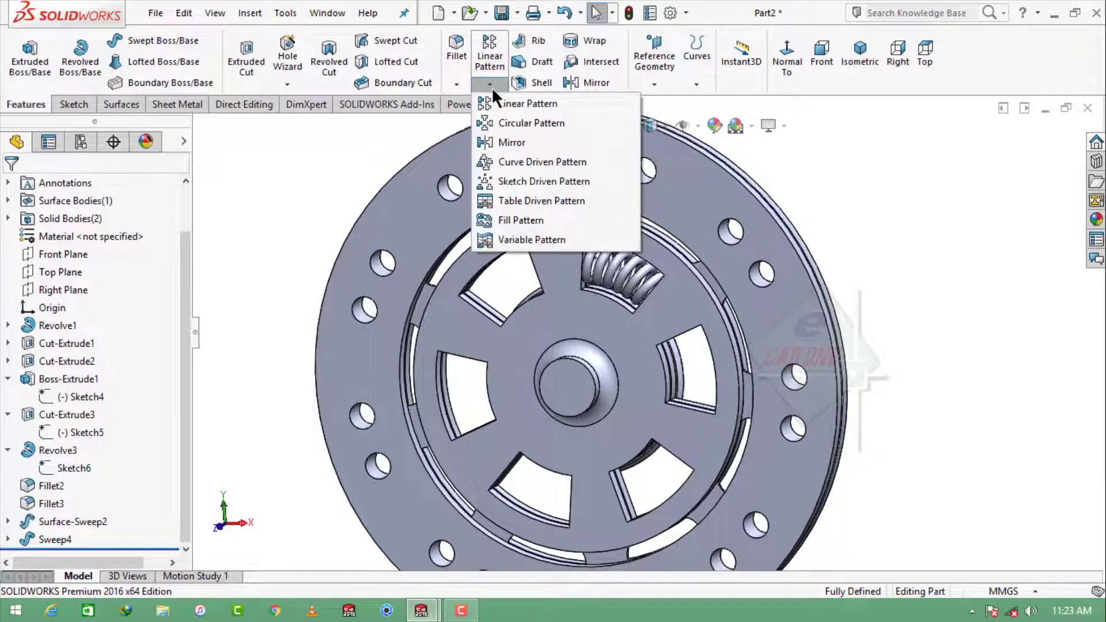
click(529, 122)
click(624, 269)
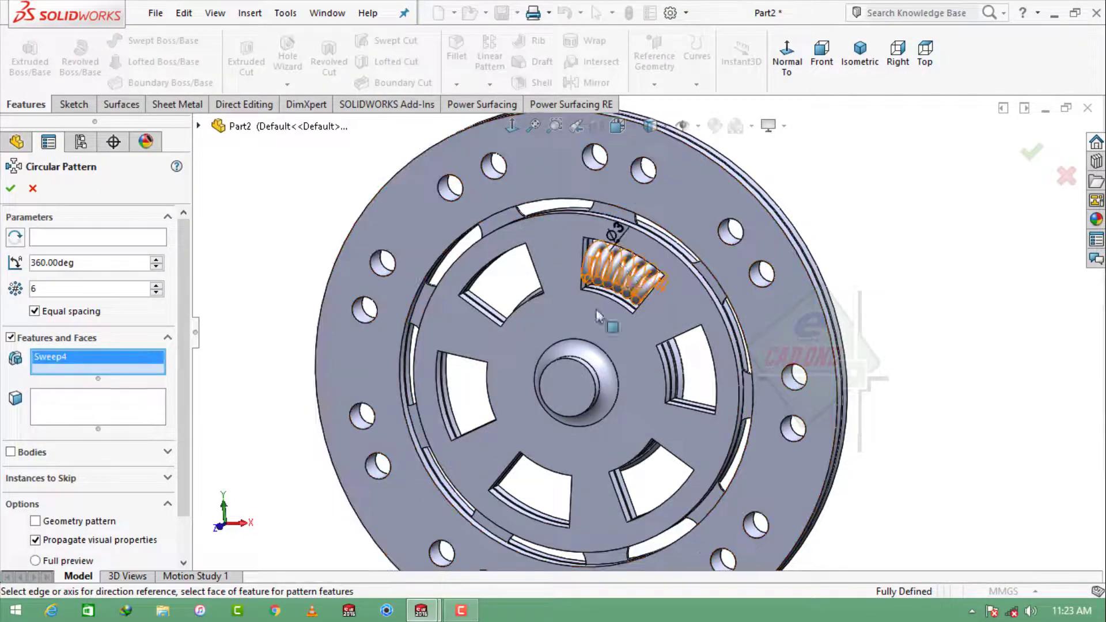
click(593, 377)
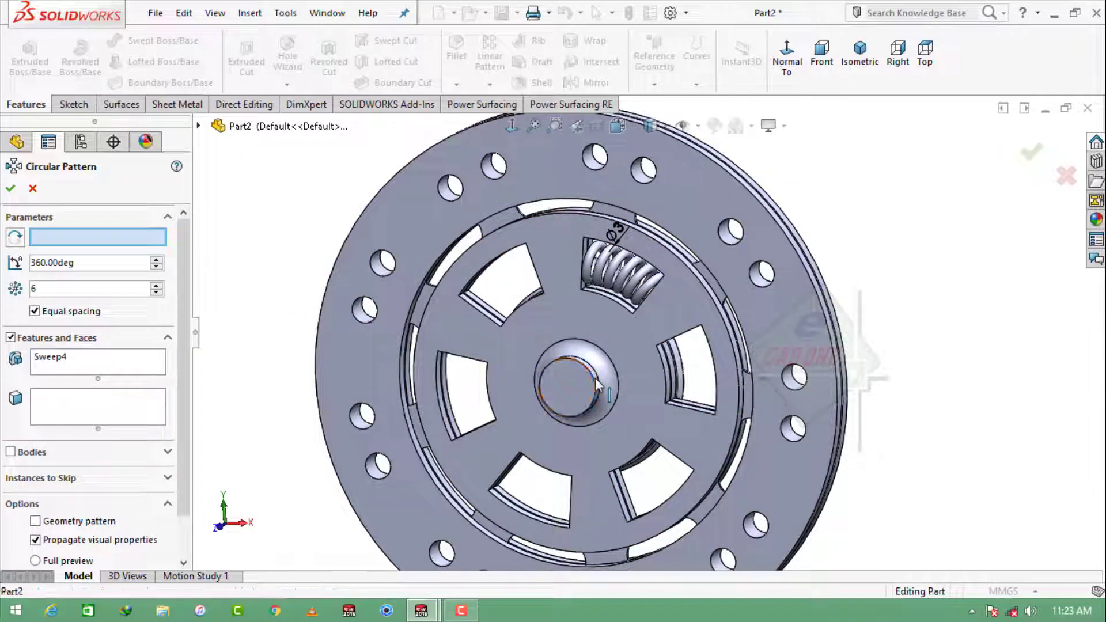
click(10, 189)
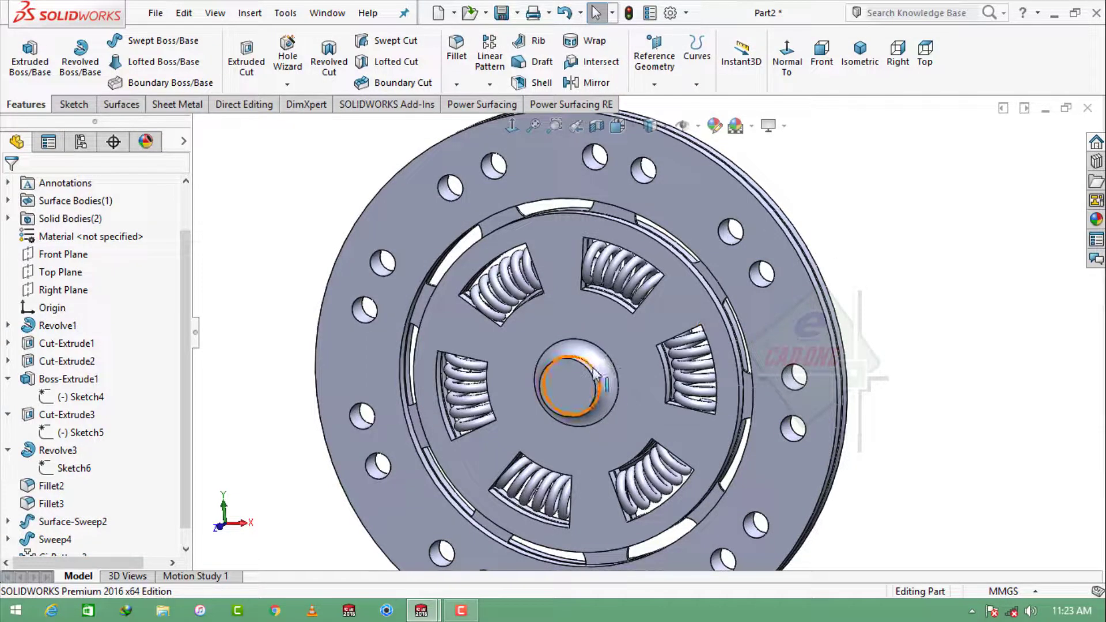
click(573, 378)
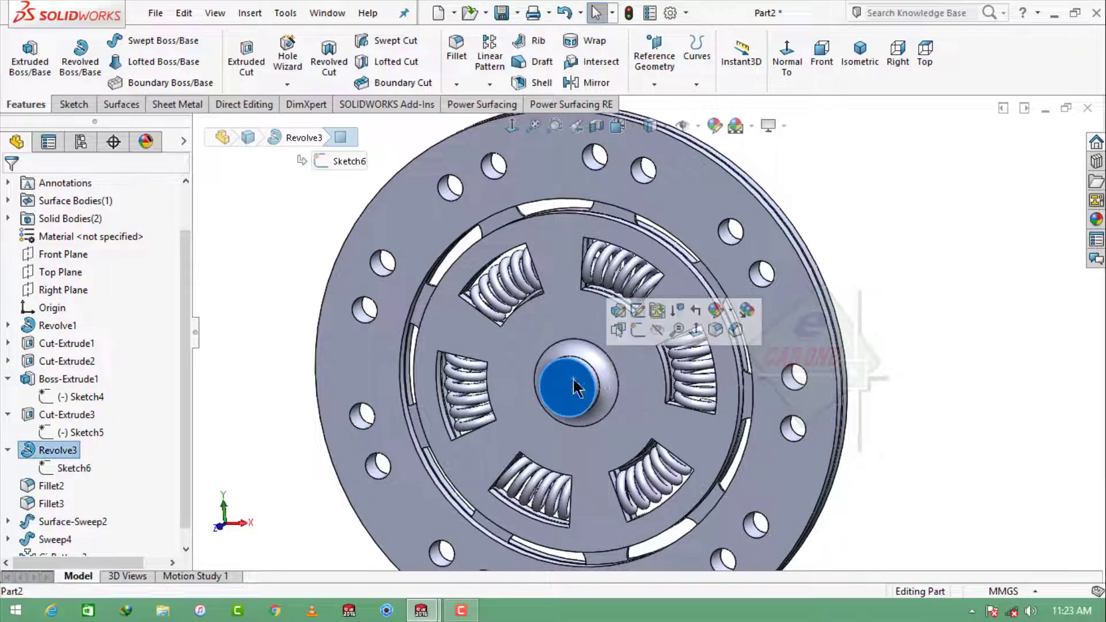
Start a new sketch on the hub face and view it face-on.
click(636, 330)
click(716, 71)
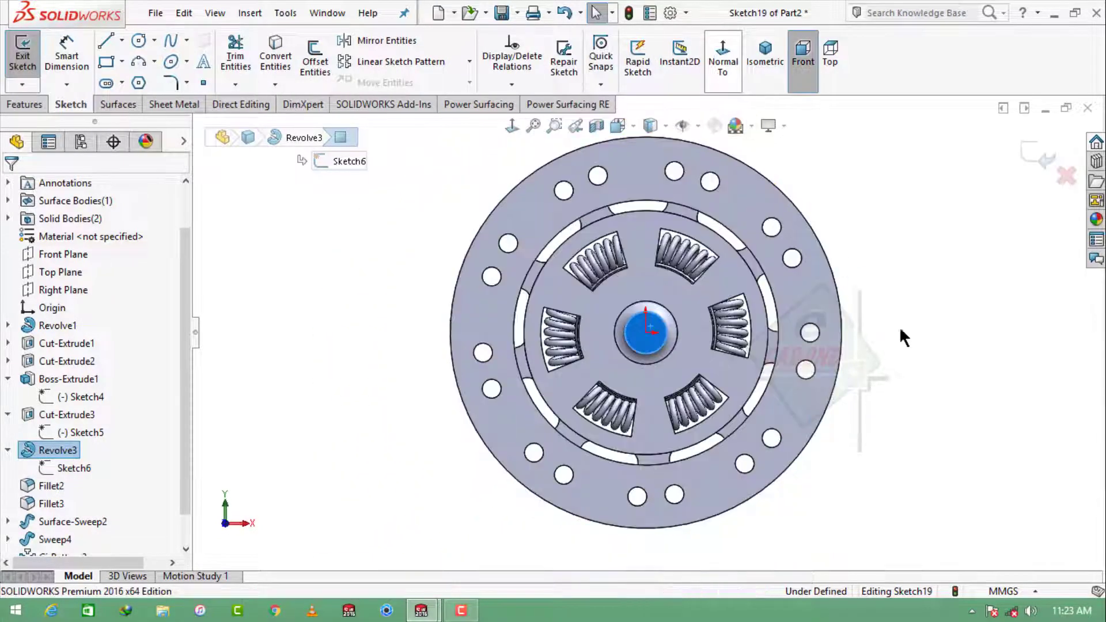
scroll(647, 396, down, 4)
scroll(638, 296, down, 3)
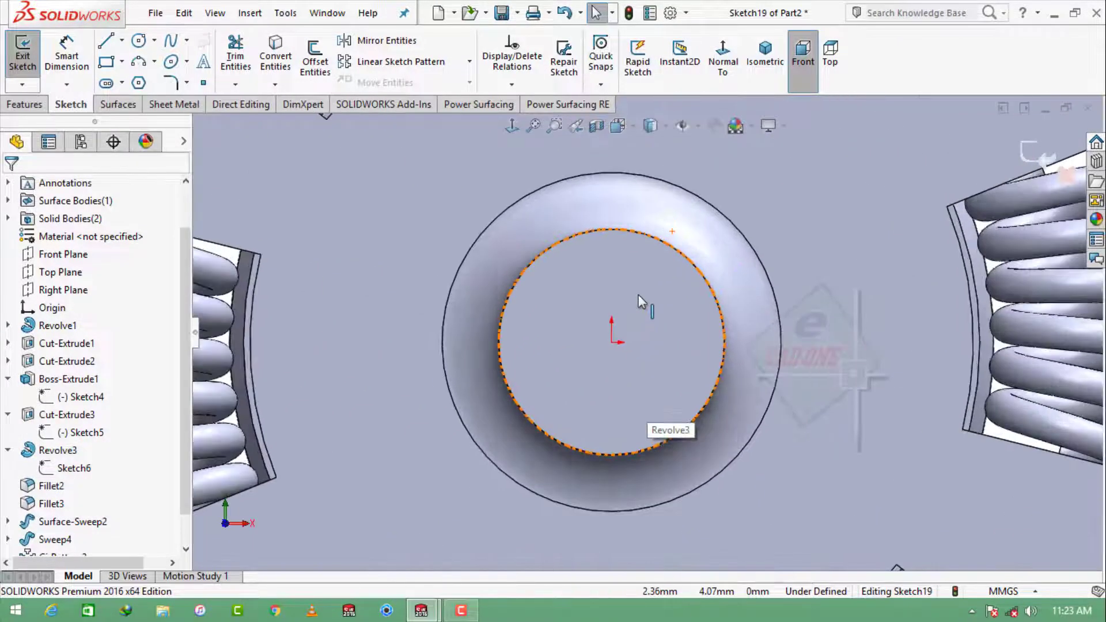
scroll(637, 290, down, 3)
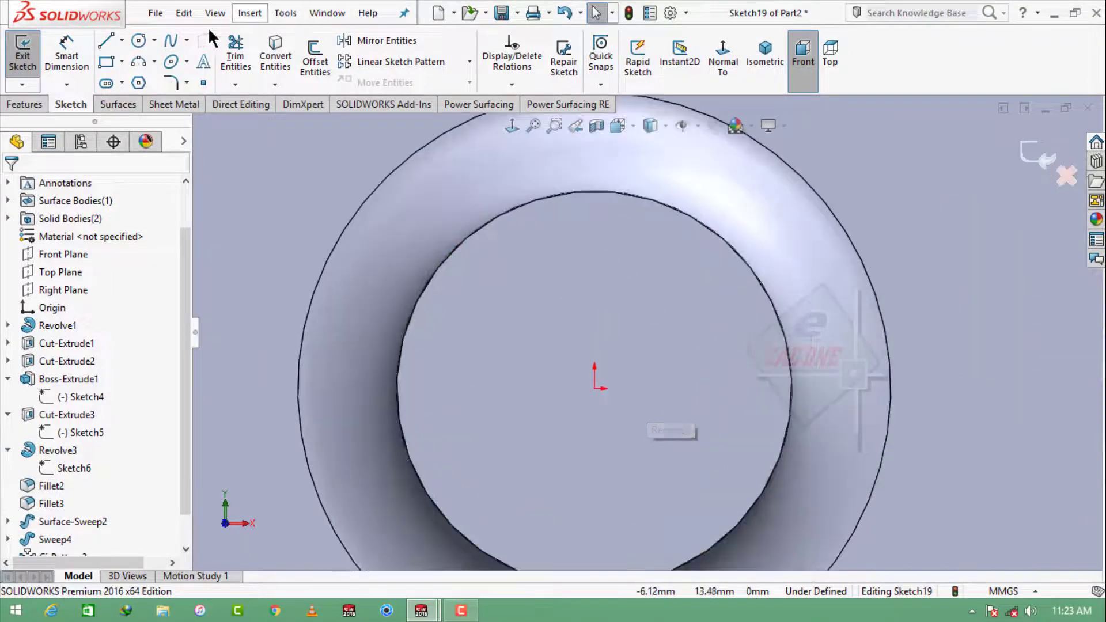
Draw a circle centred on the origin and dimension it to 18 mm diameter.
click(137, 40)
click(595, 387)
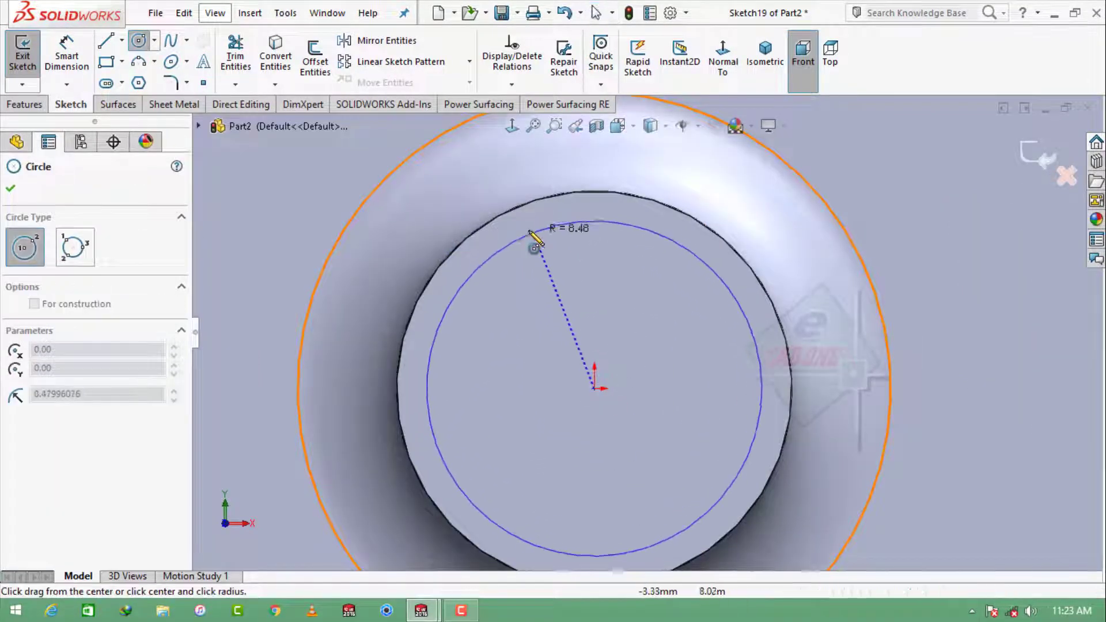
click(529, 224)
click(72, 59)
click(438, 306)
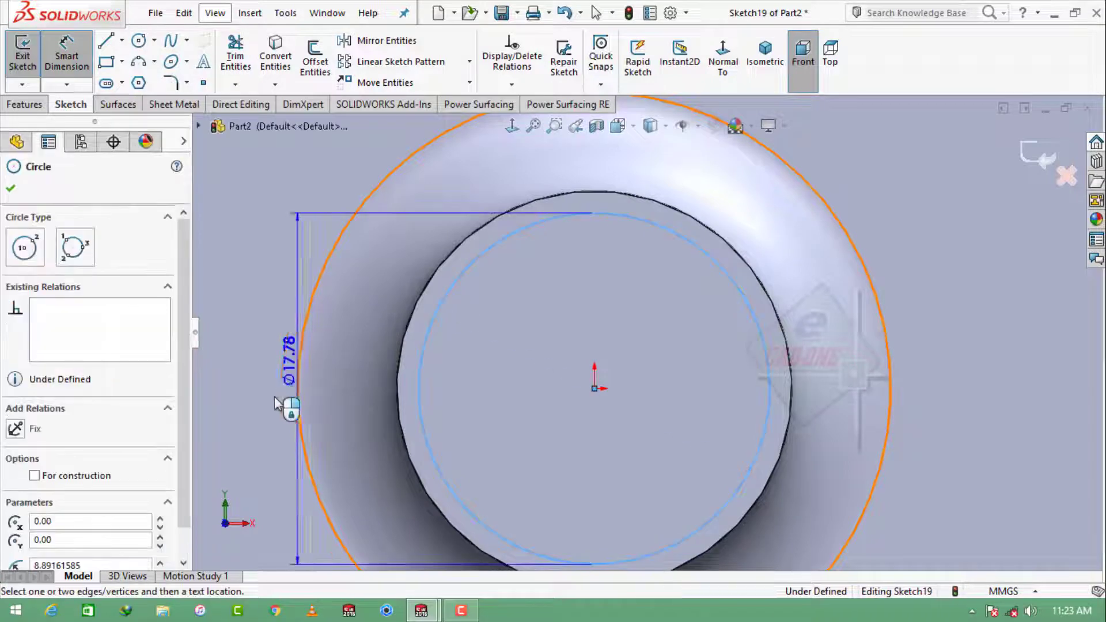
click(287, 472)
text(18)
key(Return)
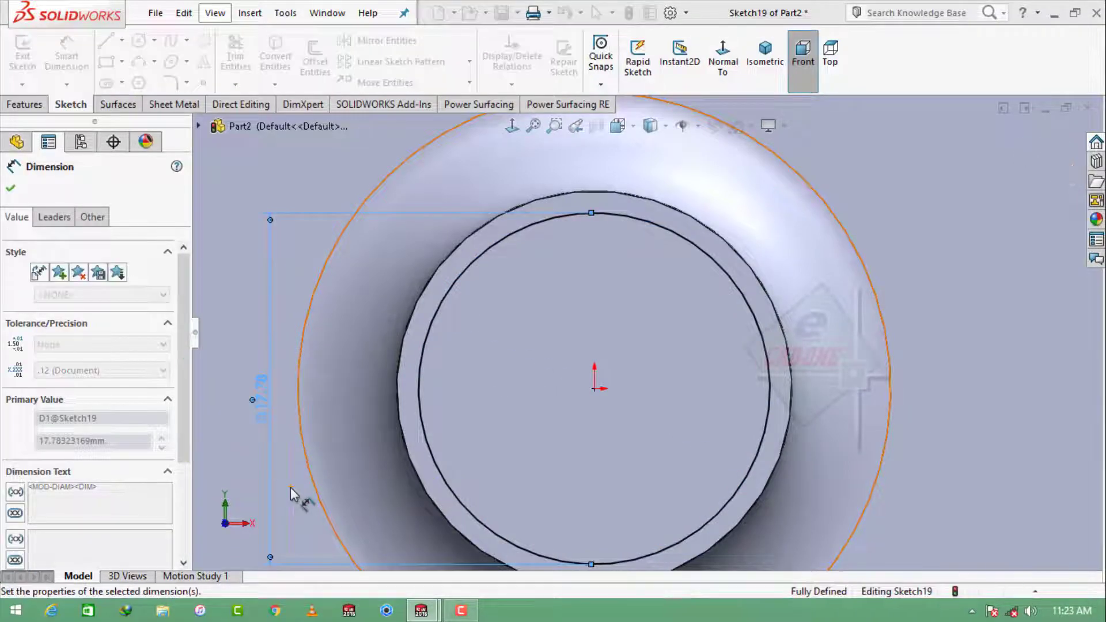
key(Escape)
Draw a vertical centerline from the circle's top point down to the origin.
click(121, 40)
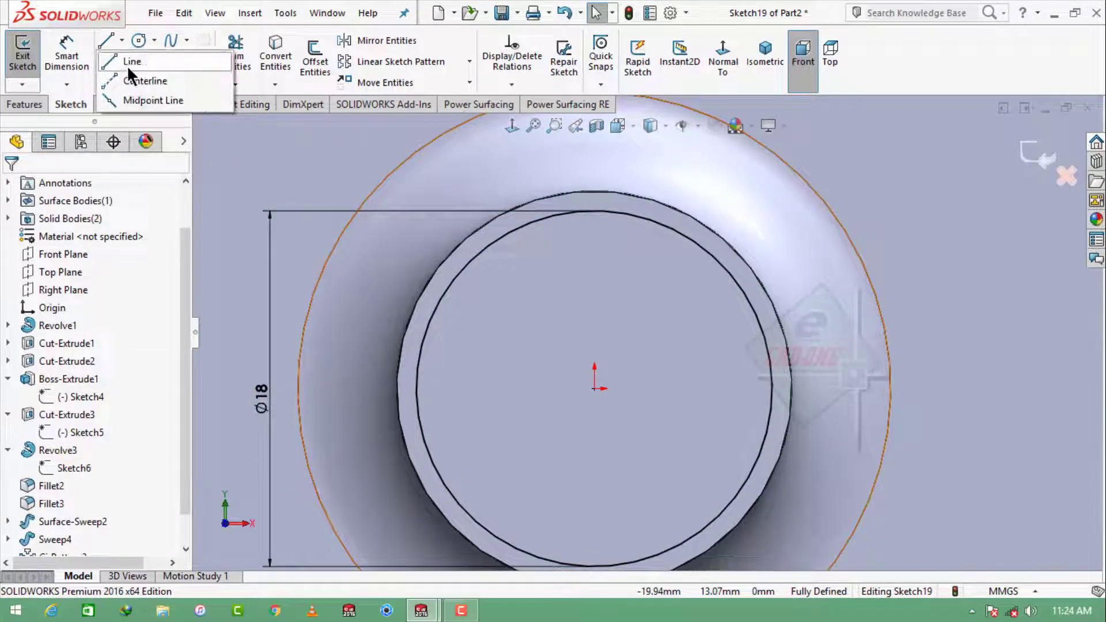
click(136, 79)
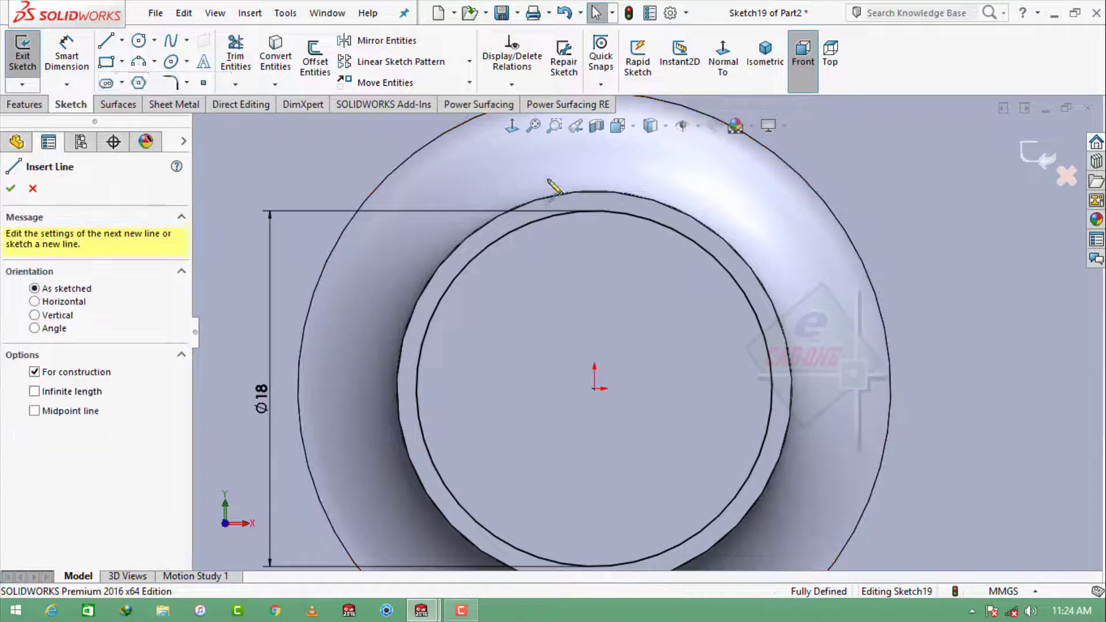
click(594, 210)
click(594, 388)
key(Escape)
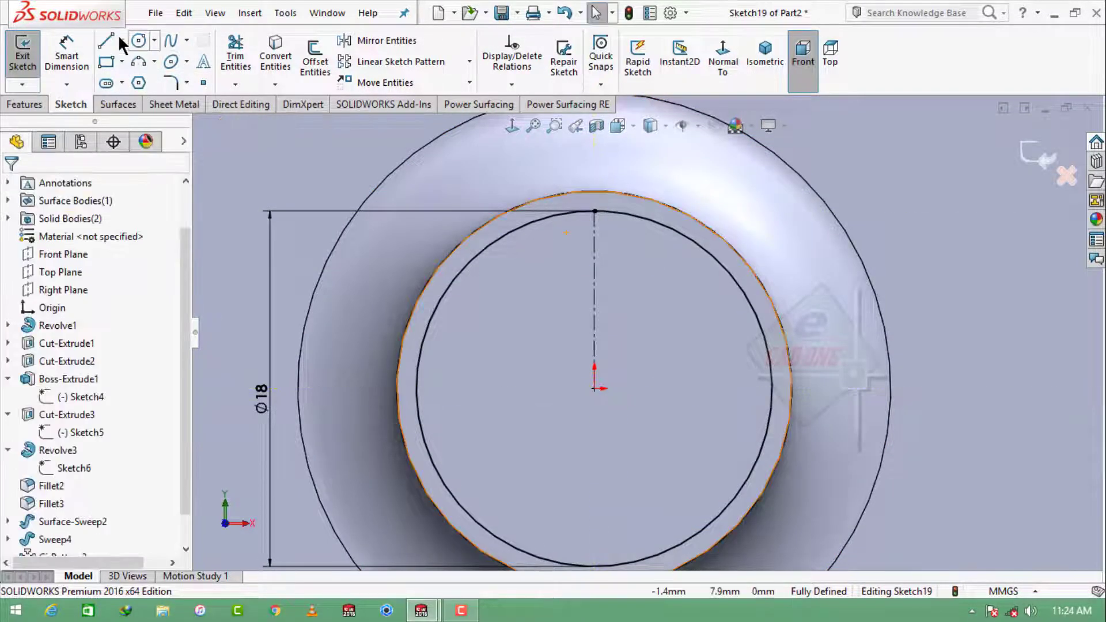
Draw the tooth's horizontal base line and slanted side line from the centreline.
click(105, 40)
scroll(564, 210, down, 3)
scroll(602, 231, down, 3)
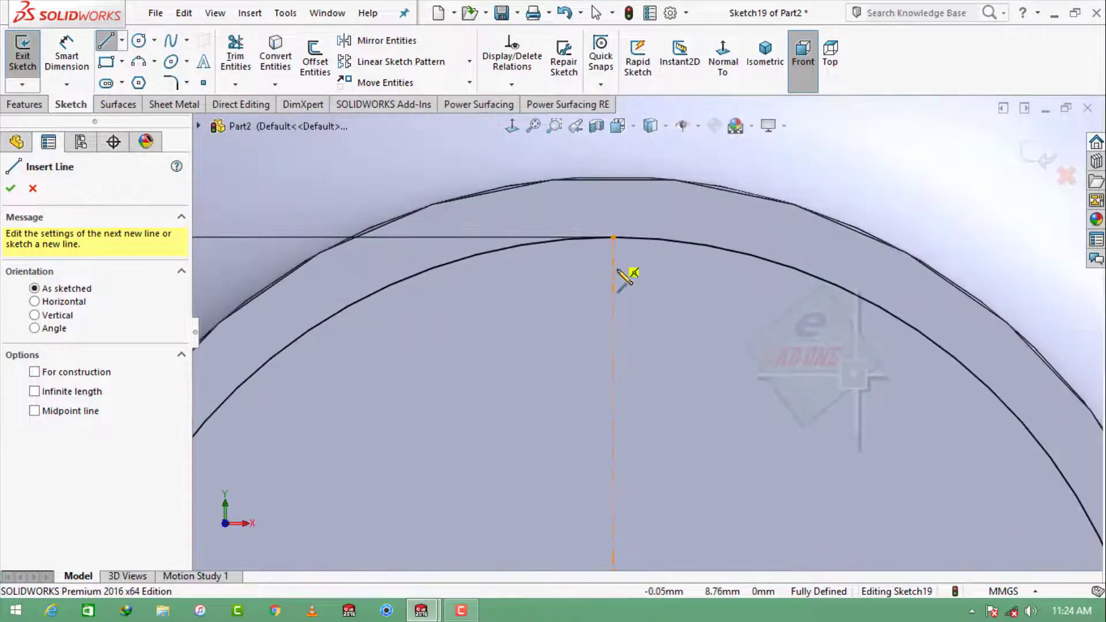
click(612, 292)
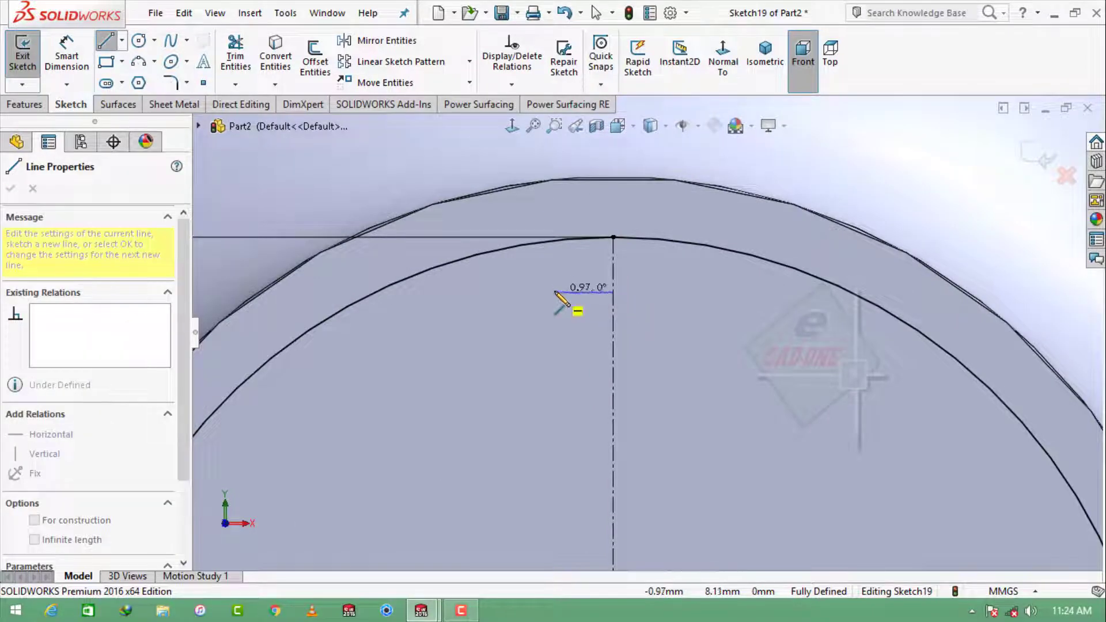
click(554, 292)
click(584, 213)
key(Escape)
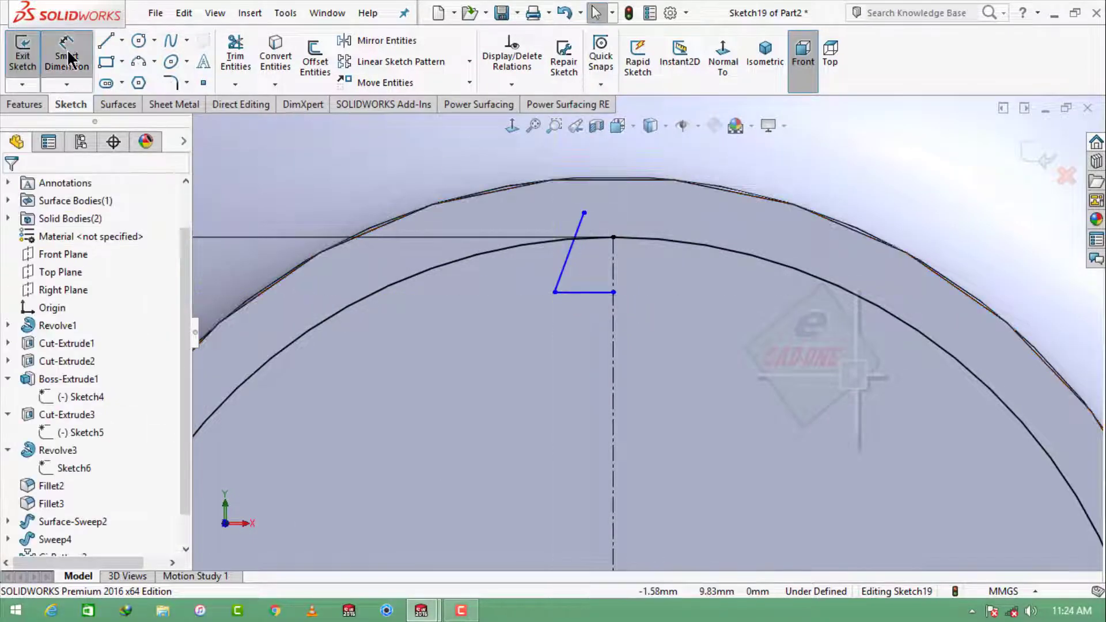
Dimension the tooth's base half-width to 1 mm.
click(68, 58)
click(593, 293)
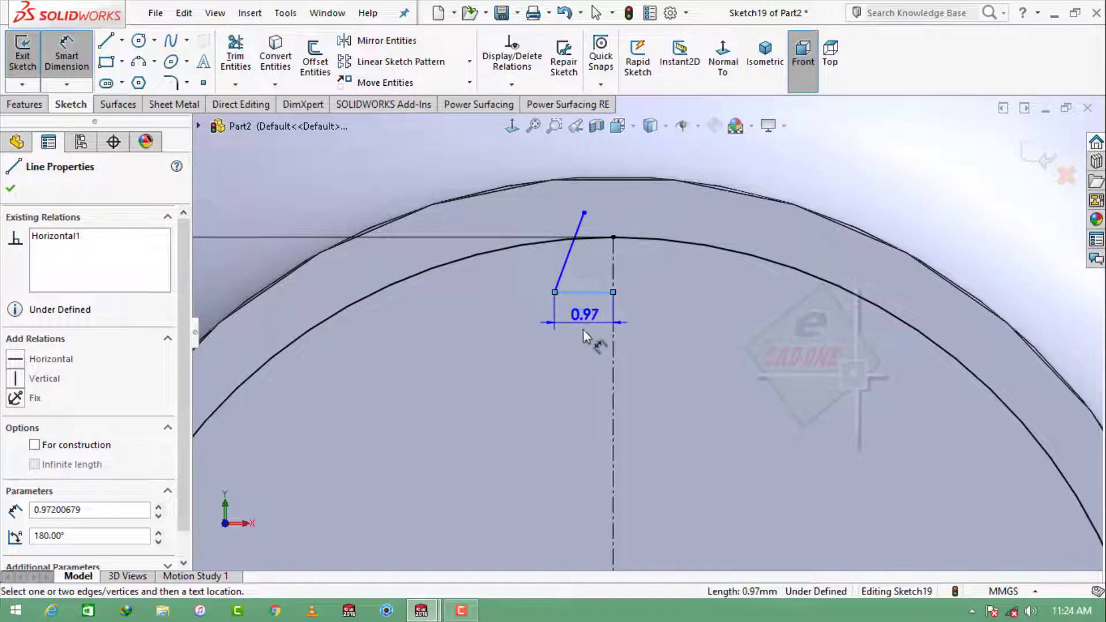
click(583, 330)
text(1)
key(Return)
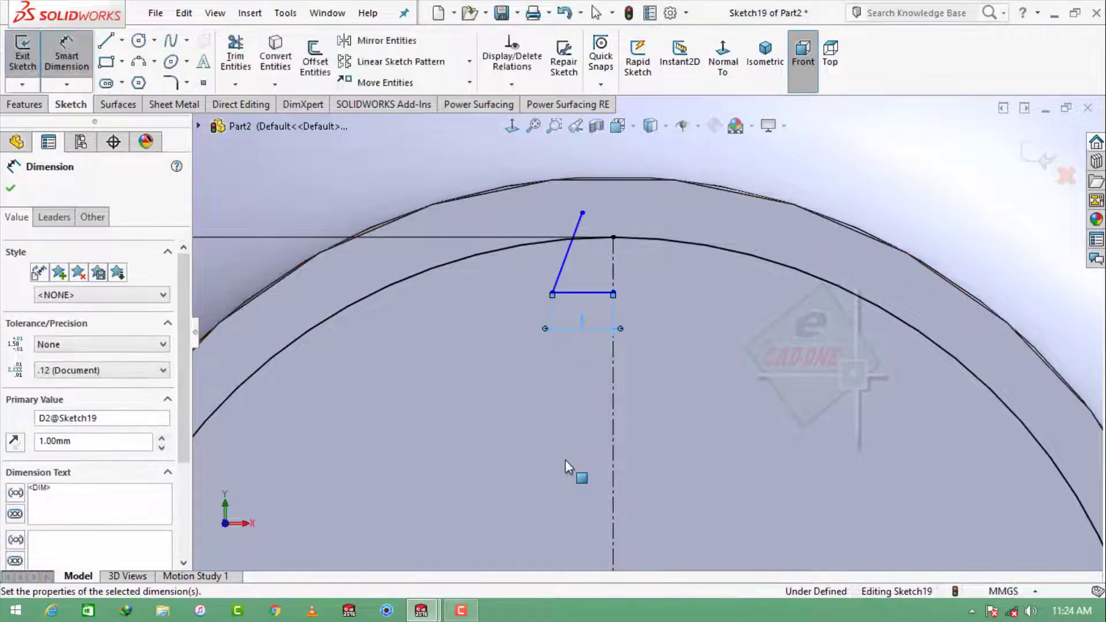
key(Escape)
Mirror the base and slanted lines about the centerline to complete the tooth.
click(389, 41)
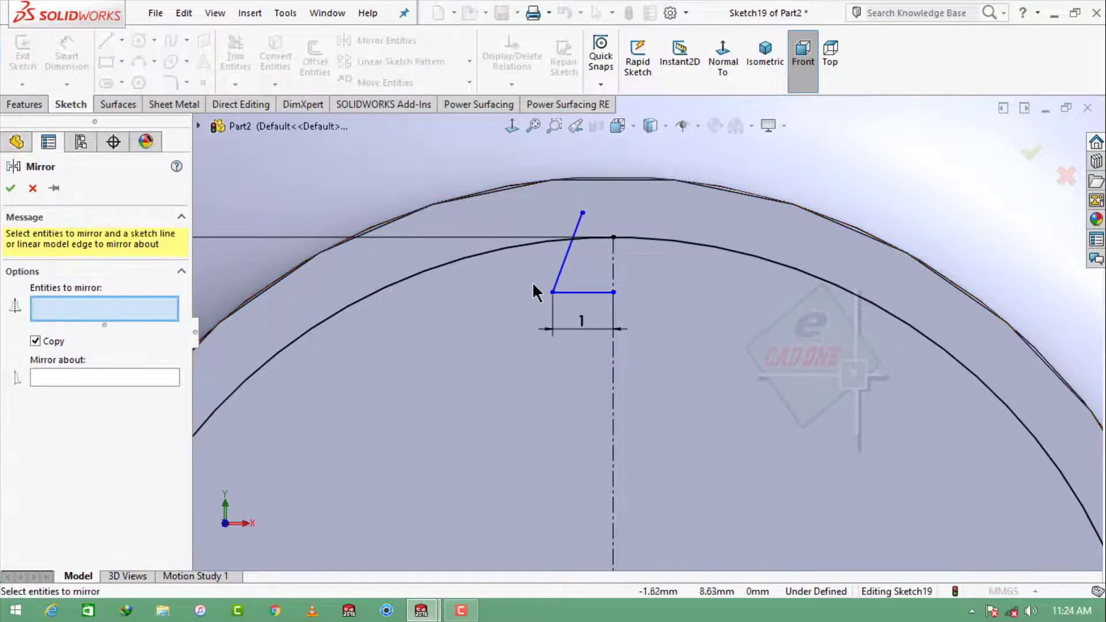
drag(550, 307, 625, 204)
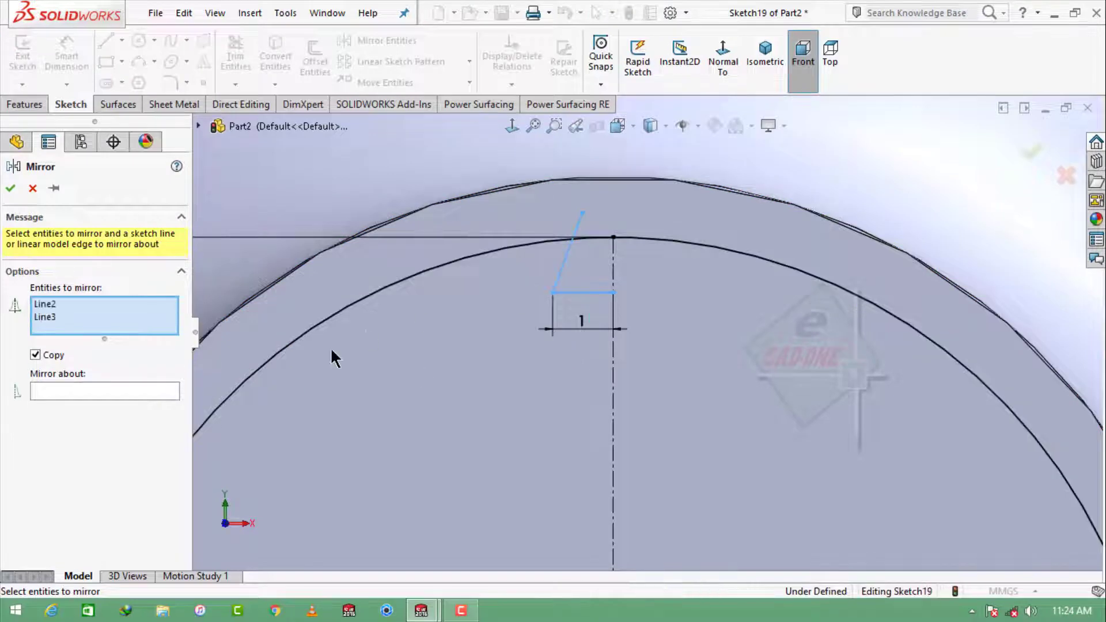
click(141, 392)
click(615, 264)
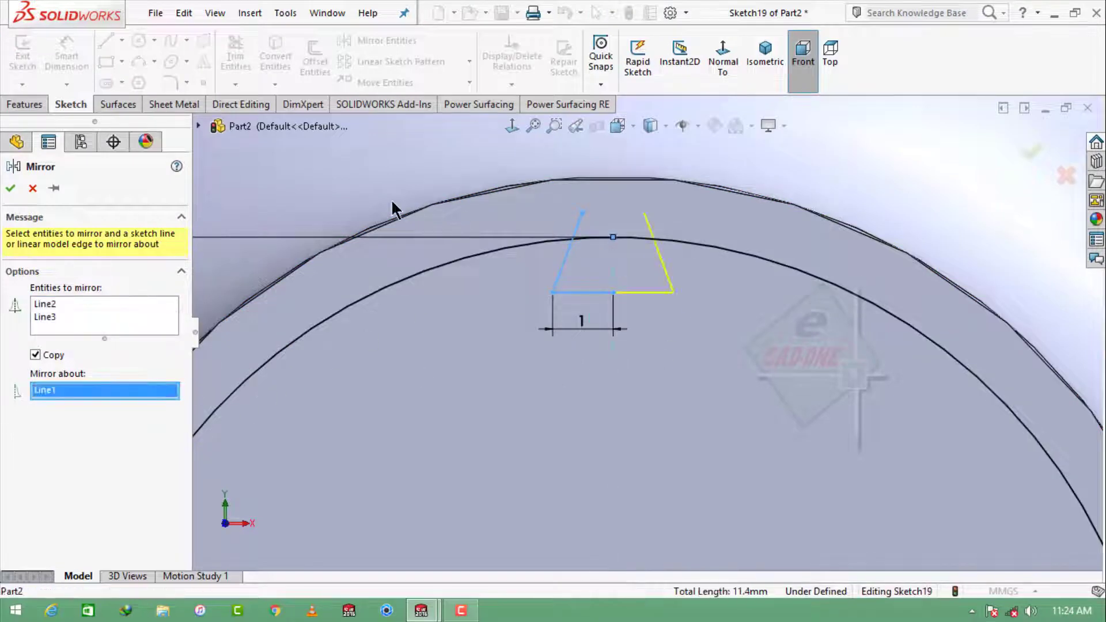
click(9, 189)
Dimension both tooth sides at 70° to the base, the second as driven.
click(66, 52)
click(561, 268)
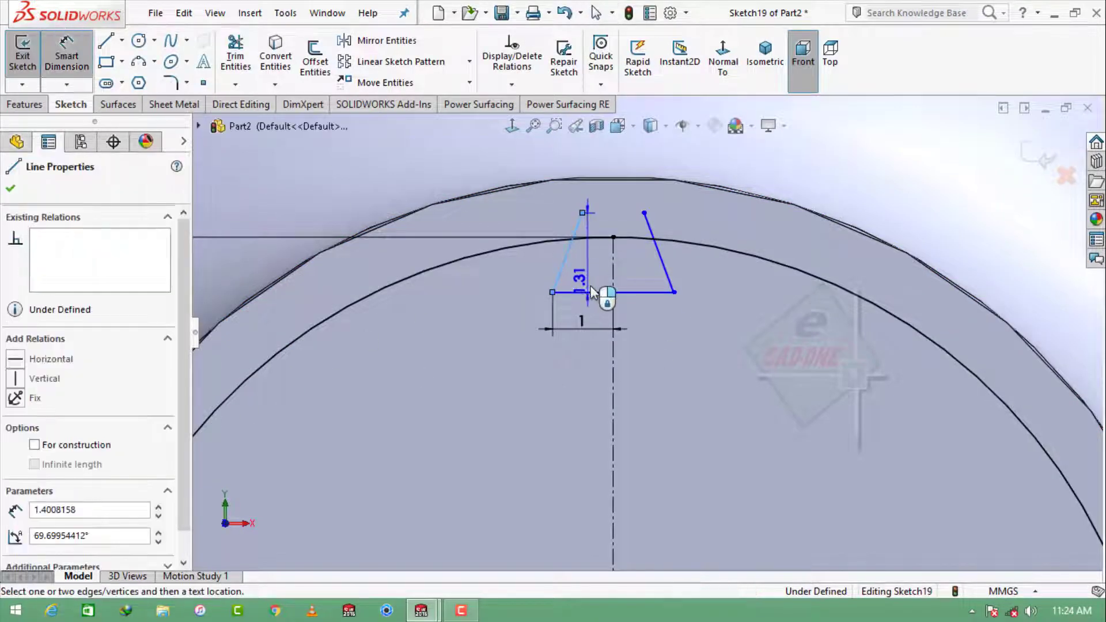
click(590, 292)
click(851, 209)
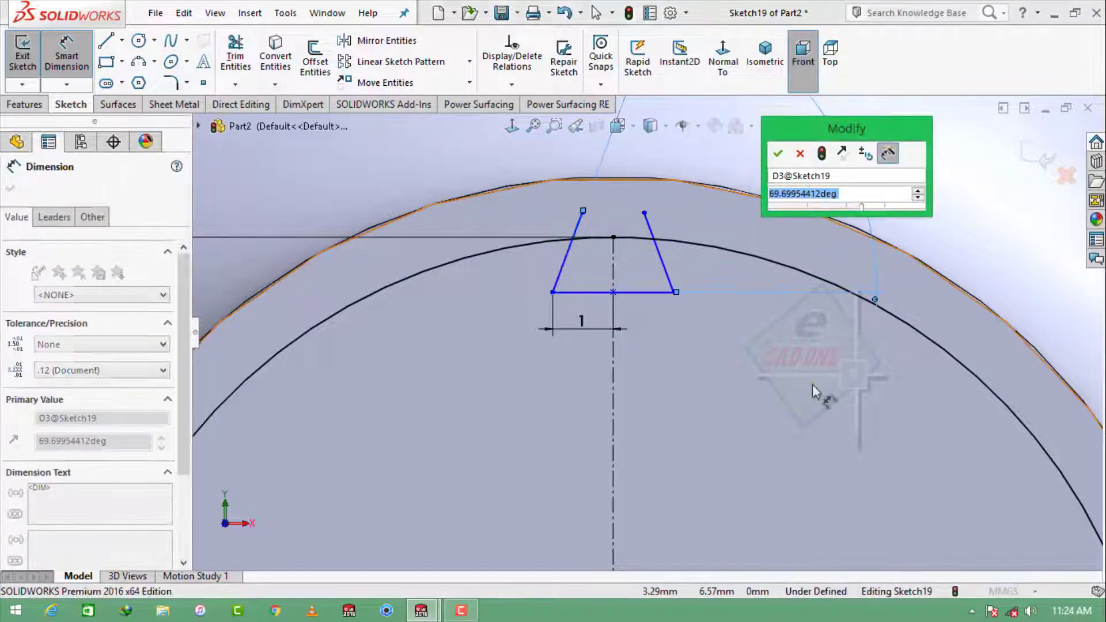
text(70)
key(Return)
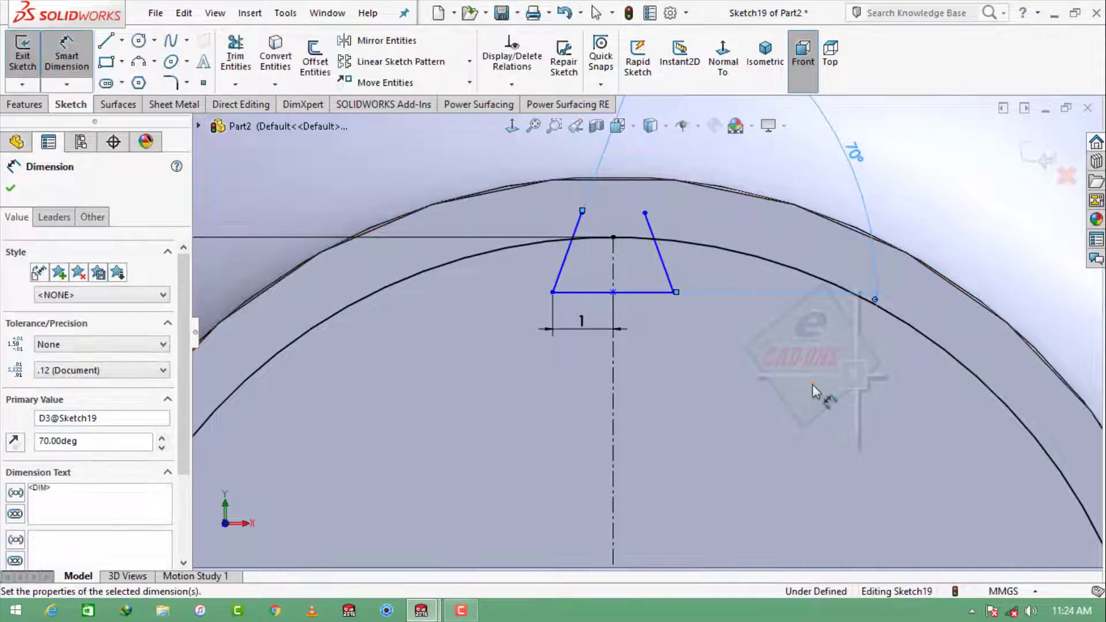
click(638, 293)
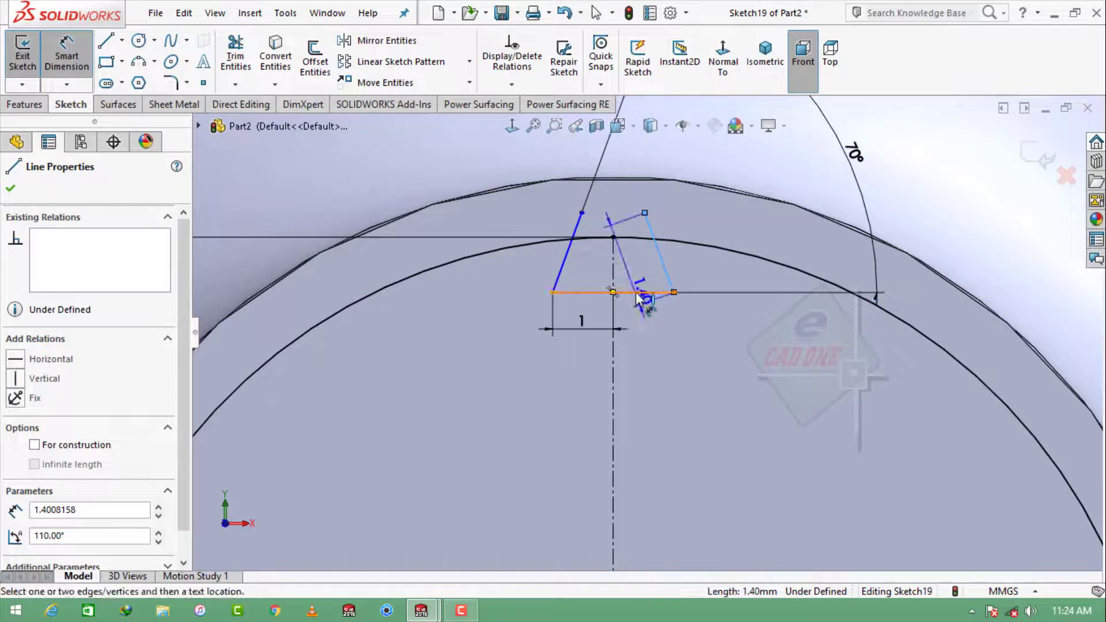
click(568, 260)
click(441, 189)
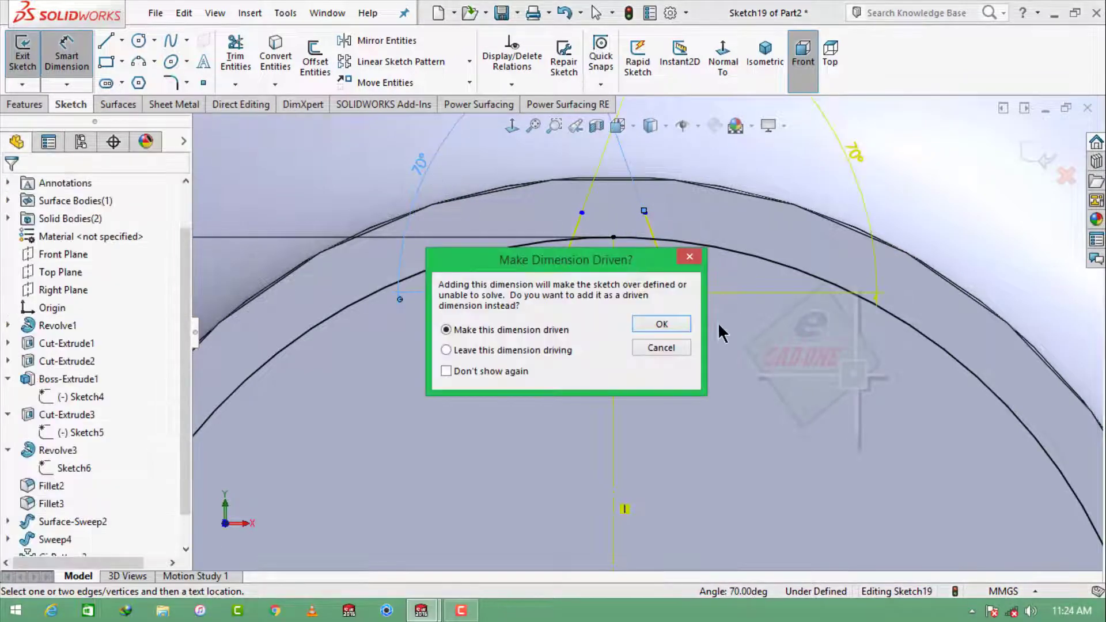
click(661, 327)
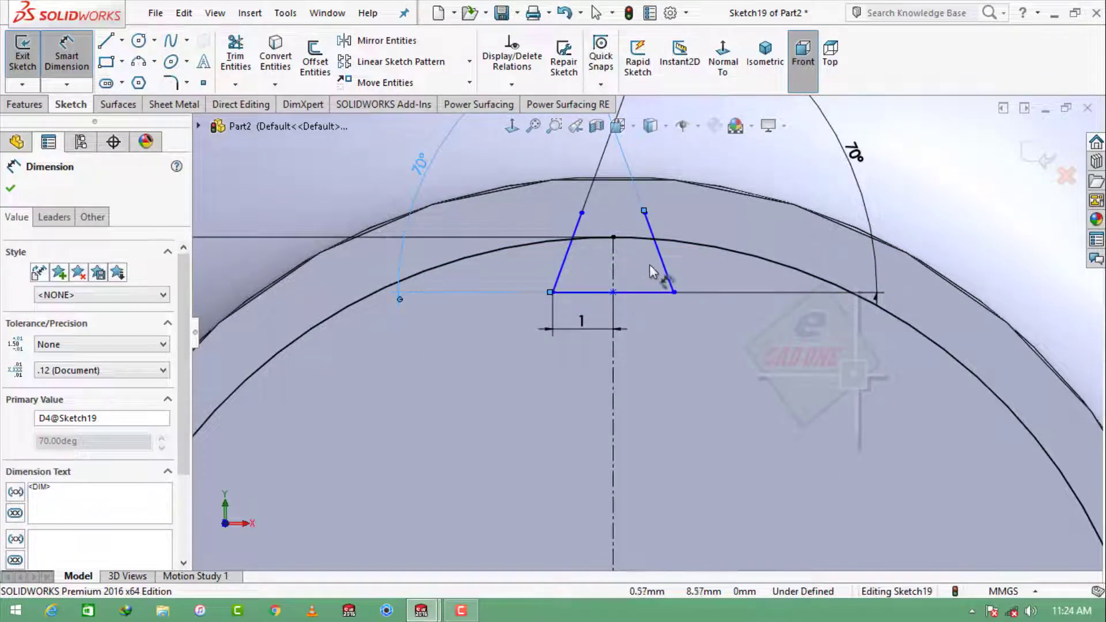
key(Escape)
Dimension the tooth base 8 mm from the sketch origin.
click(640, 293)
scroll(642, 397, up, 3)
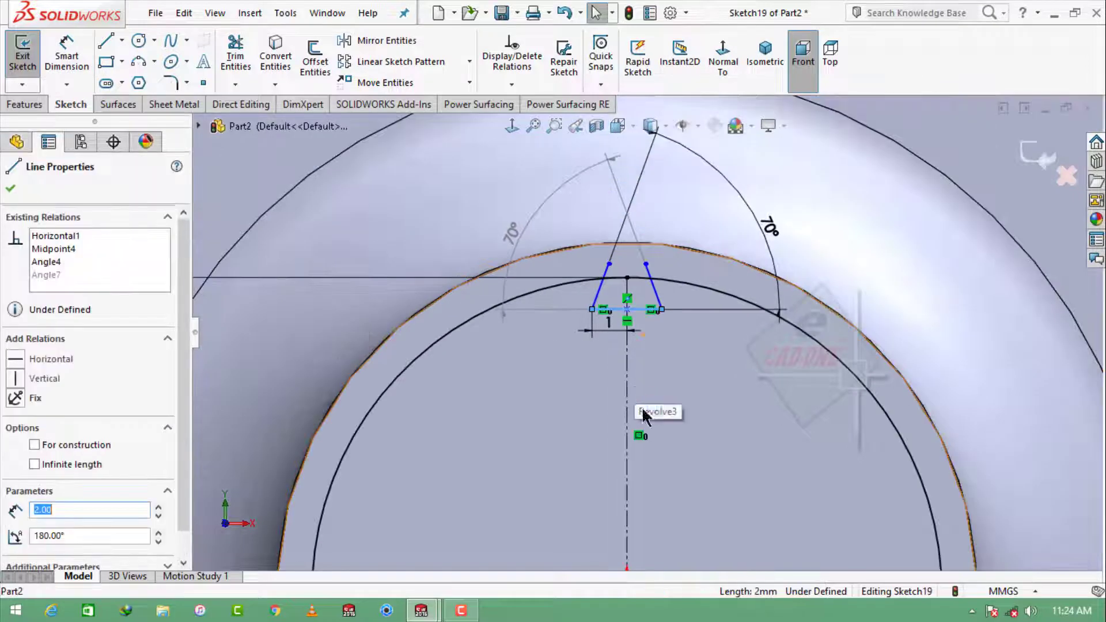
click(680, 407)
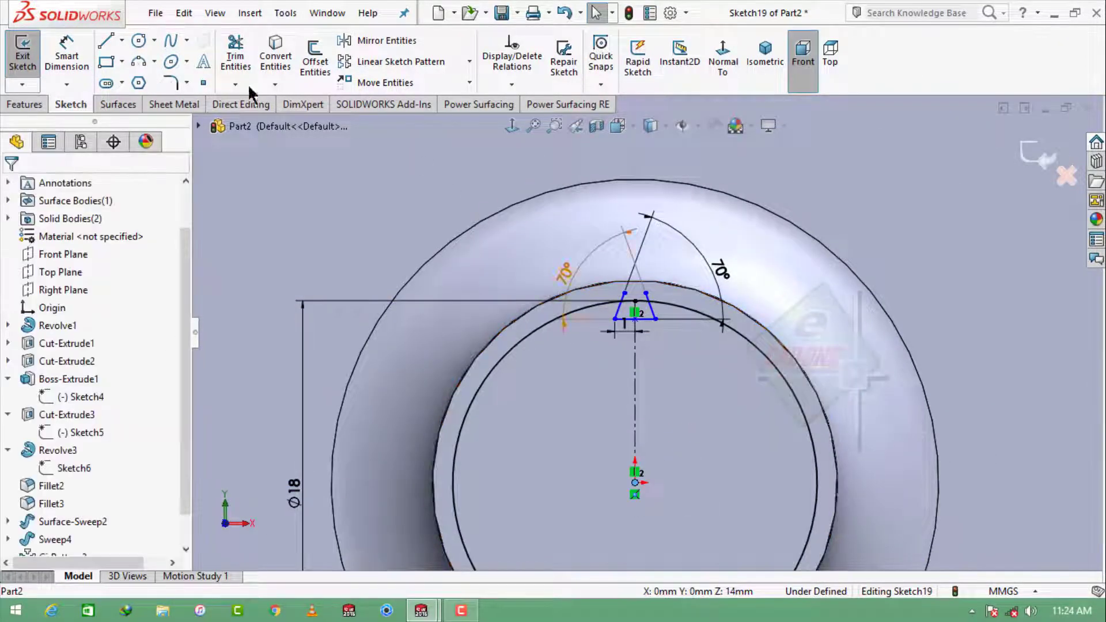
click(67, 51)
click(647, 320)
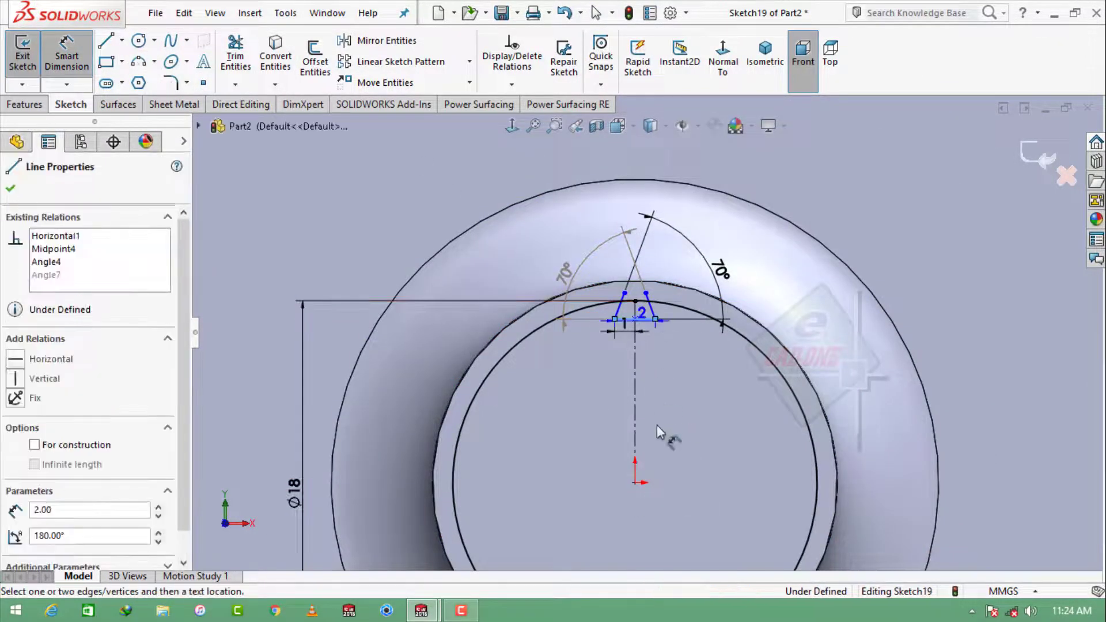
click(635, 482)
click(720, 440)
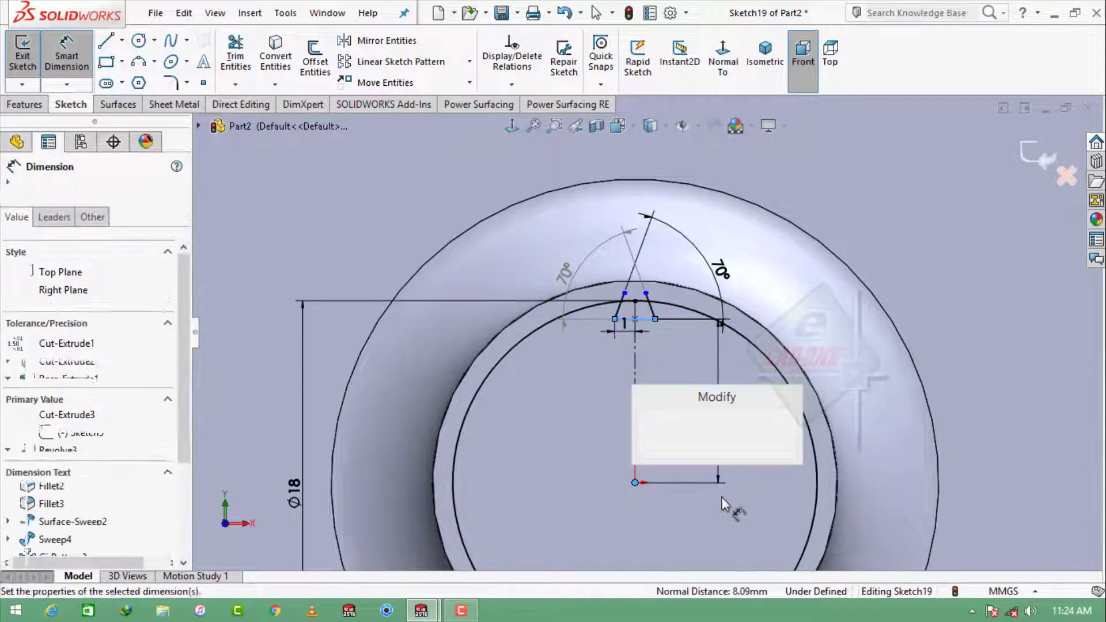
text(8)
key(Return)
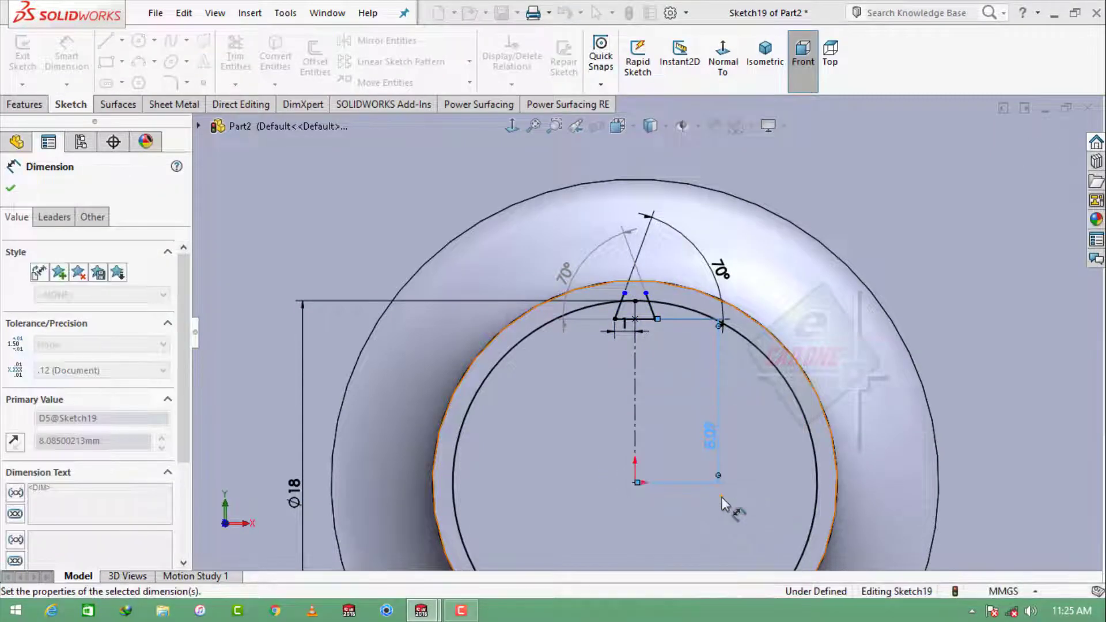
scroll(655, 311, up, 2)
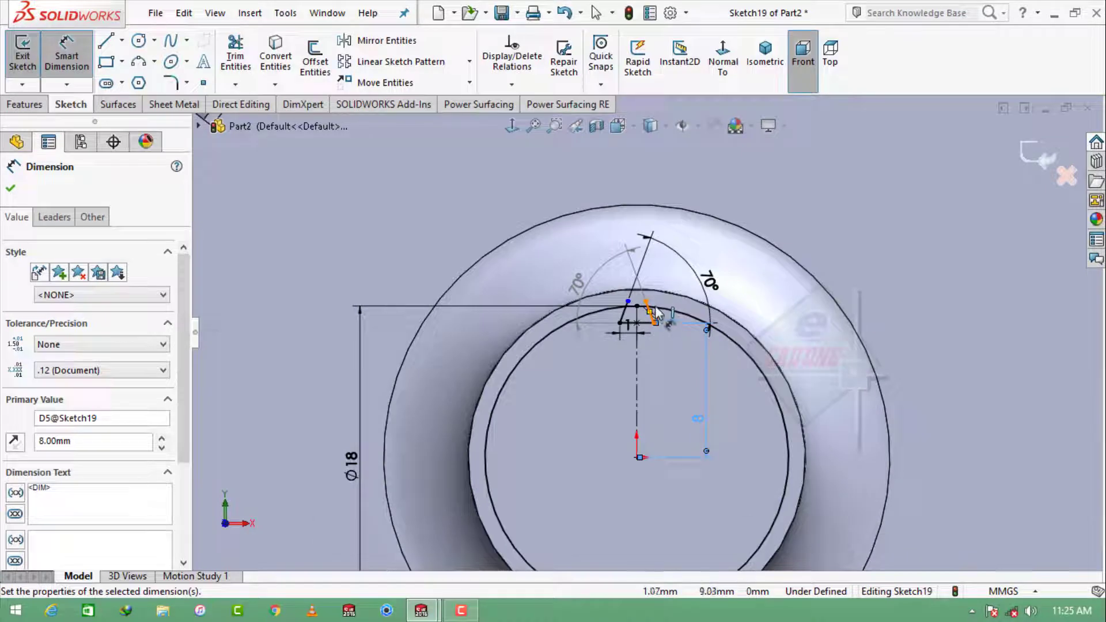
scroll(655, 311, down, 2)
Start and cancel Trim Entities and a Circular Sketch Pattern.
click(236, 56)
scroll(655, 310, down, 2)
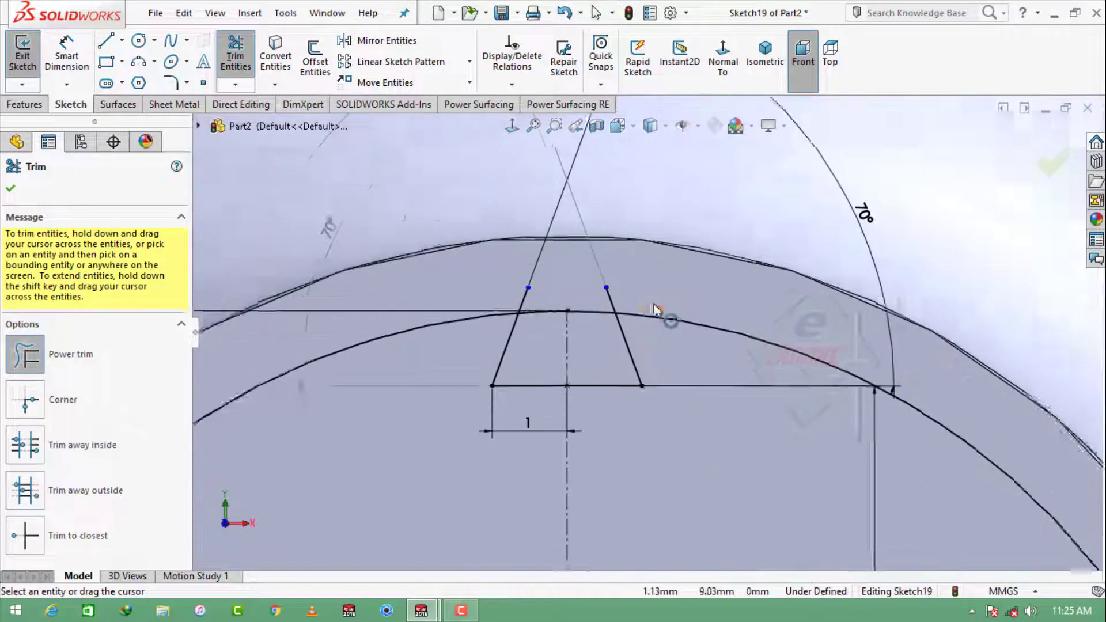
scroll(649, 304, down, 1)
scroll(630, 353, up, 2)
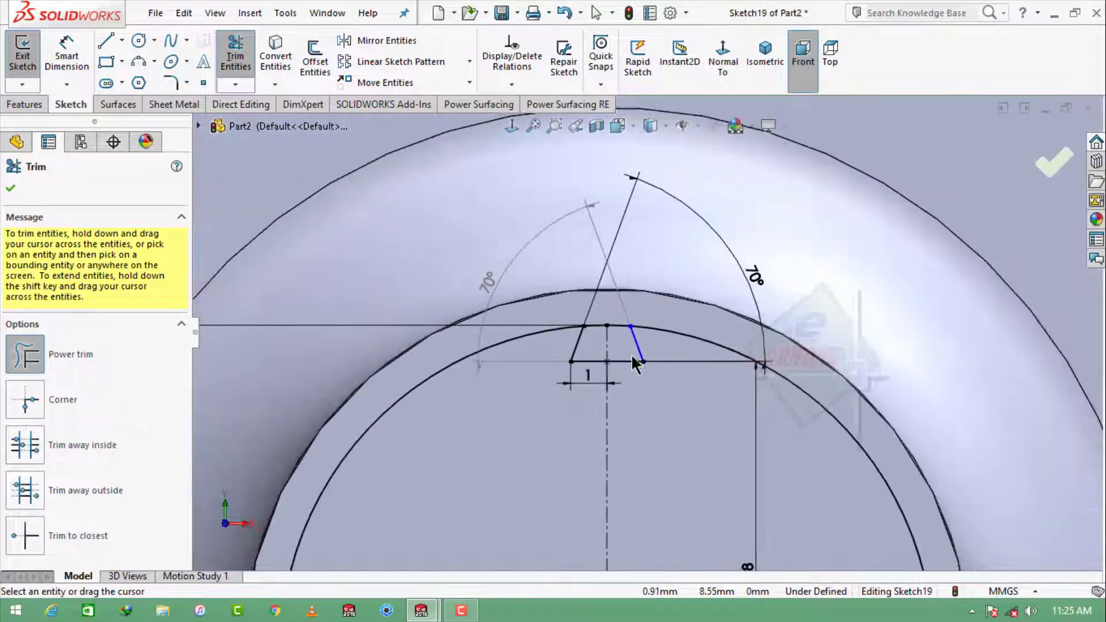
key(Escape)
click(469, 60)
click(447, 102)
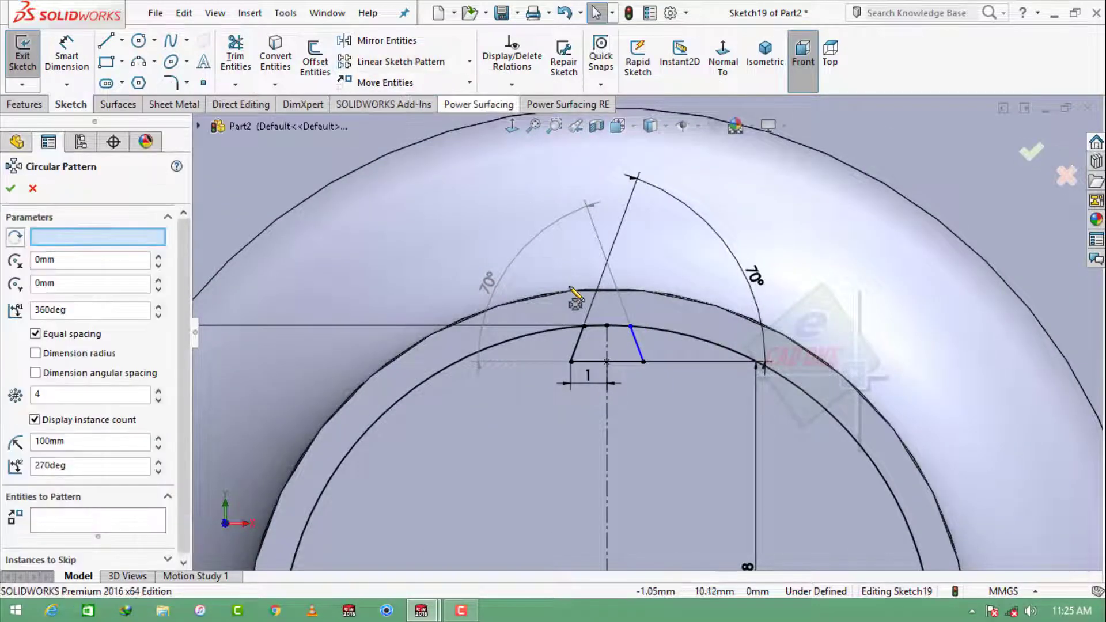
key(Escape)
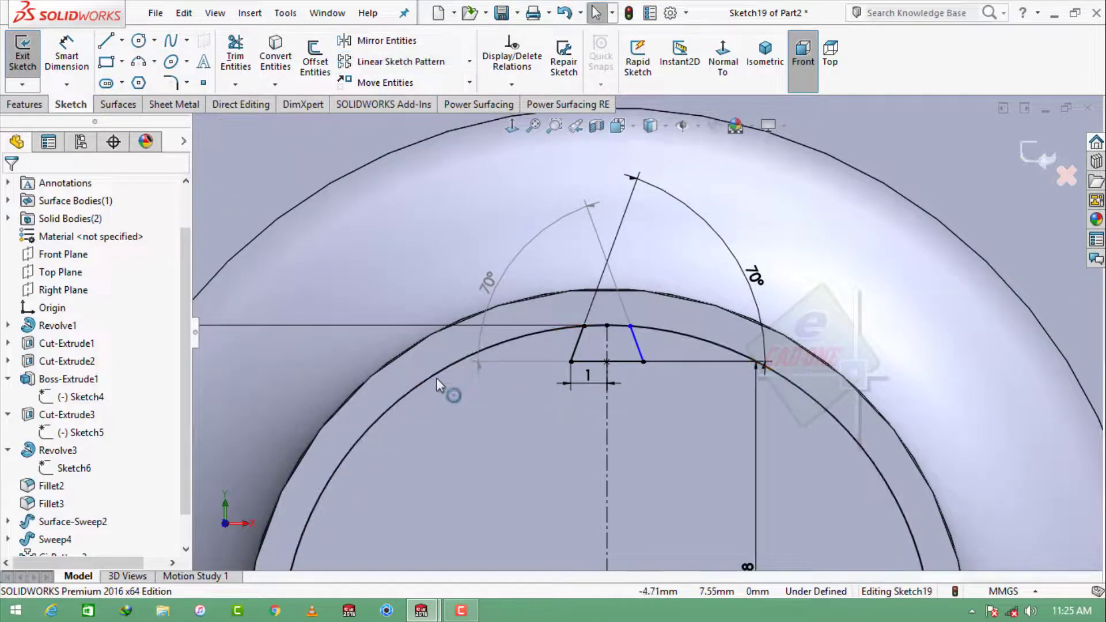
Circular-pattern the three tooth lines 14 times around the origin.
click(470, 61)
click(452, 101)
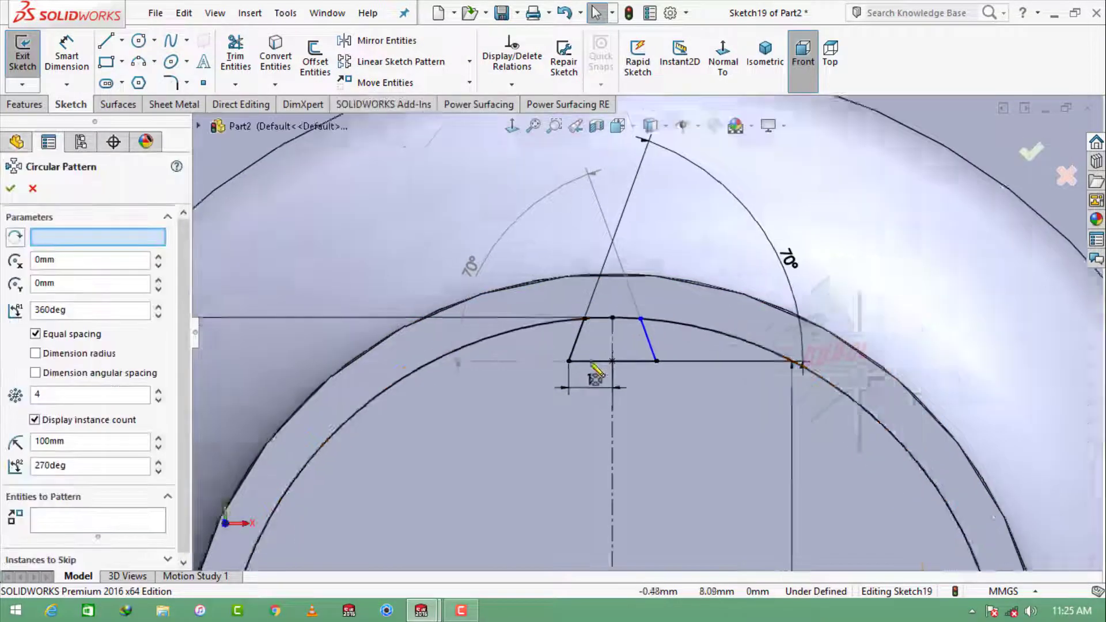
scroll(592, 371, down, 2)
click(111, 521)
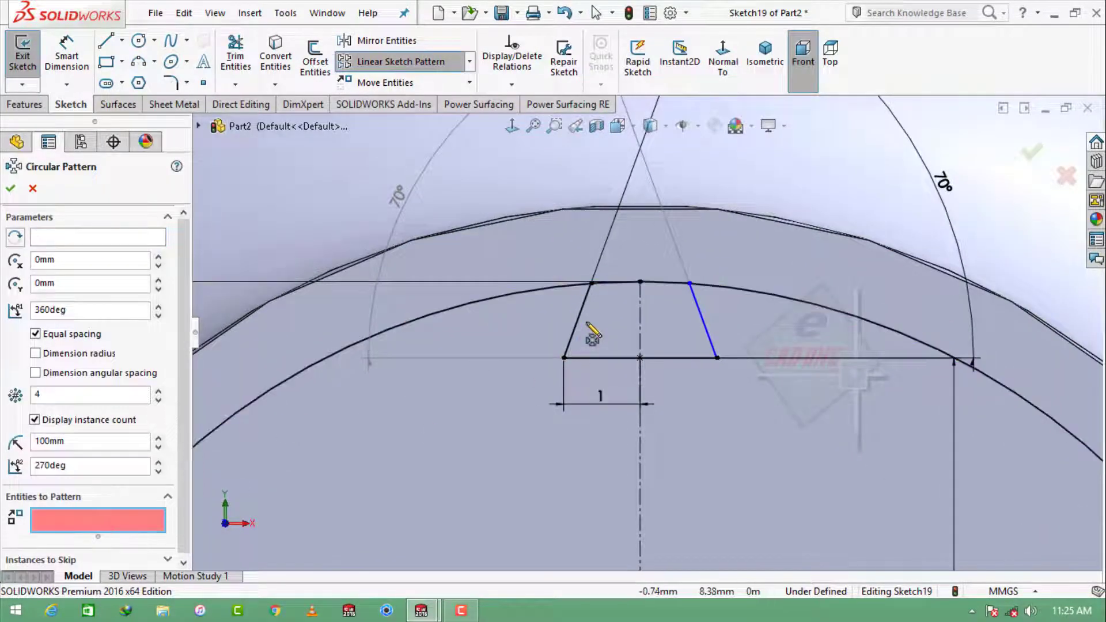
click(581, 315)
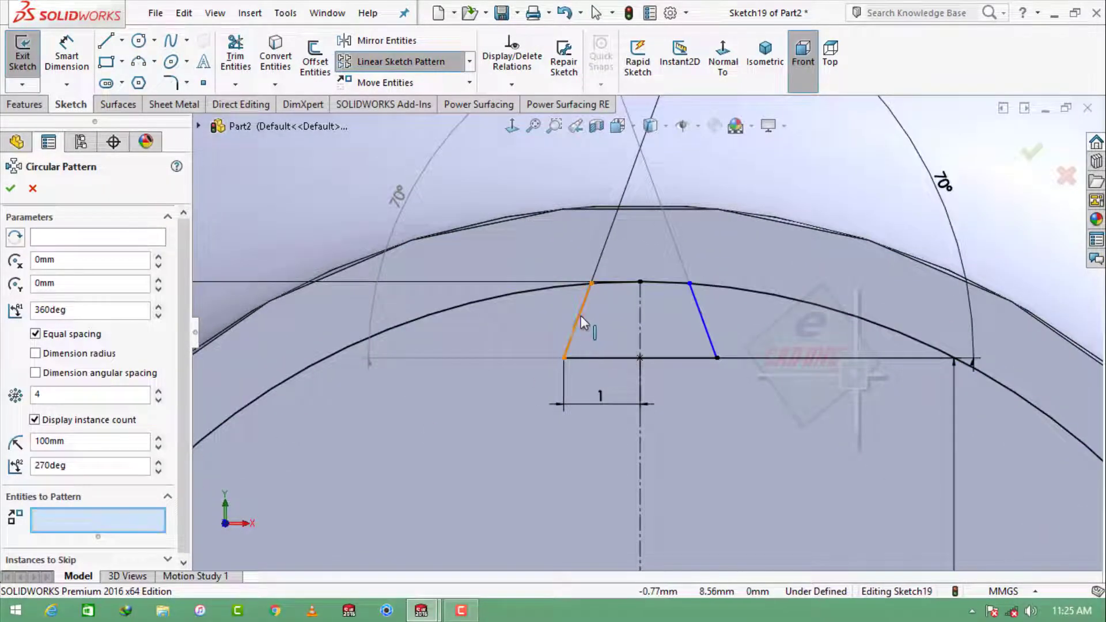
click(712, 328)
text(14)
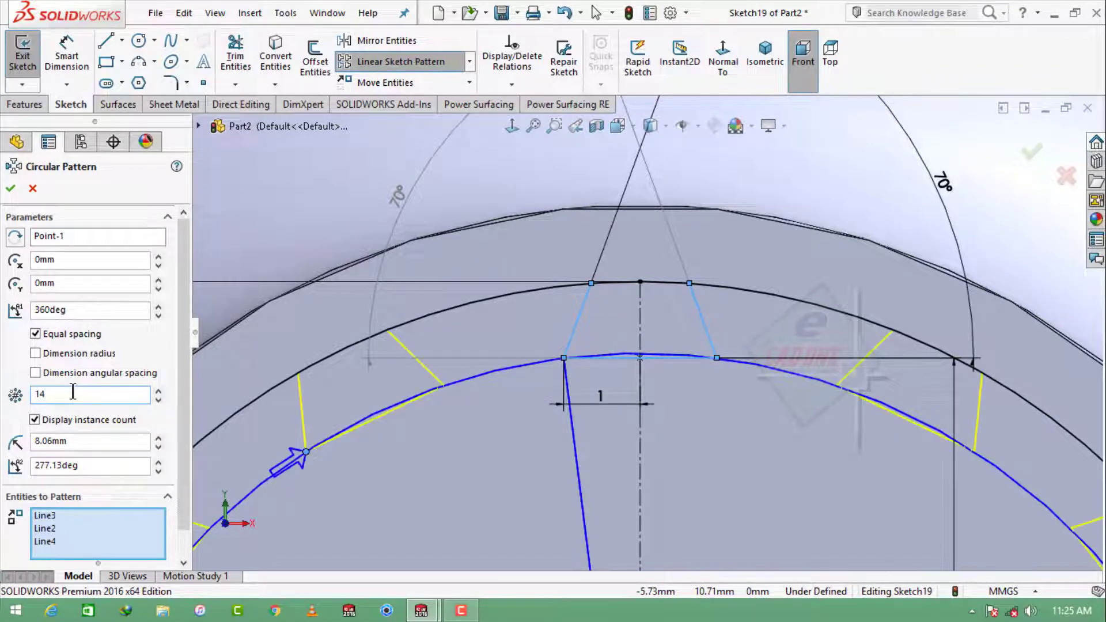
click(12, 188)
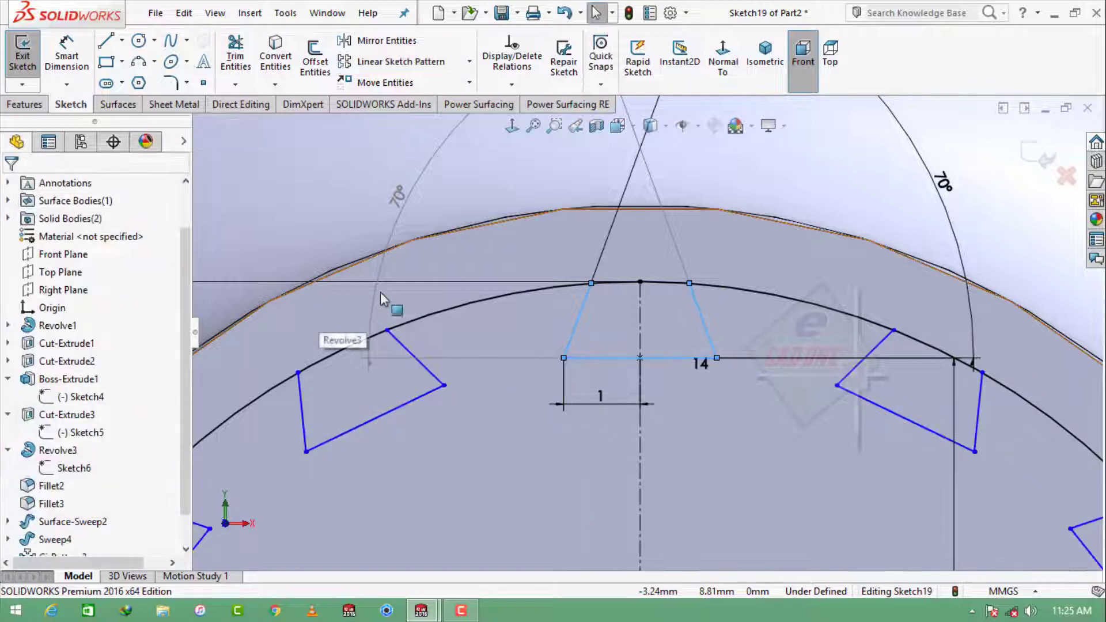
Power-trim the ring arc pieces inside the upper tooth openings.
scroll(588, 360, up, 3)
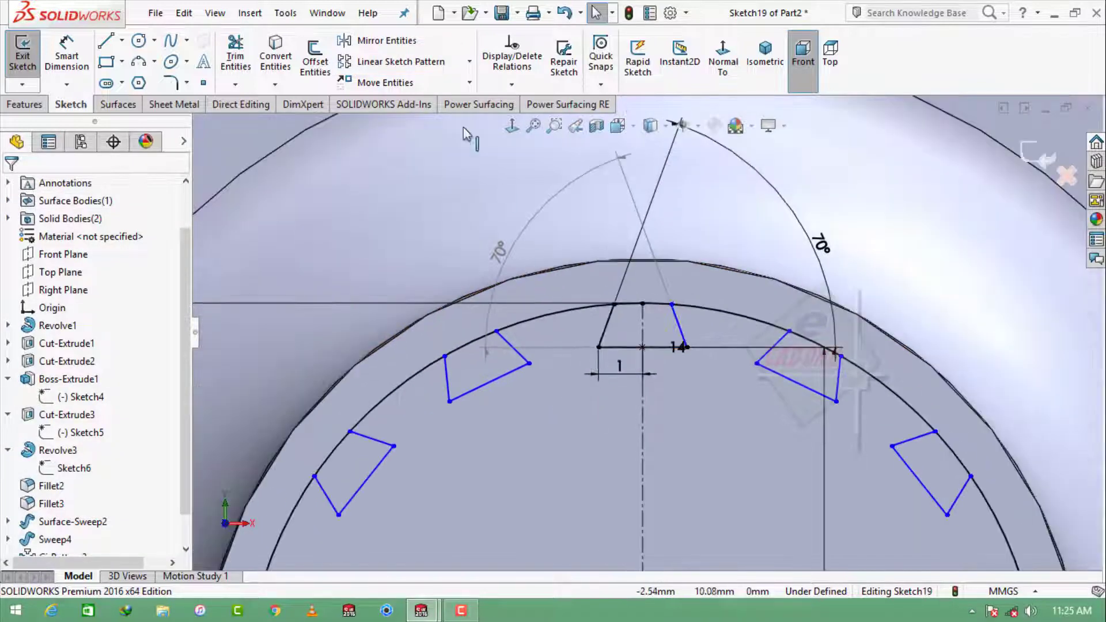
click(236, 56)
scroll(536, 380, down, 3)
mouse_move(370, 264)
mouse_down()
mouse_move(486, 353)
mouse_move(758, 190)
mouse_up()
scroll(729, 299, up, 5)
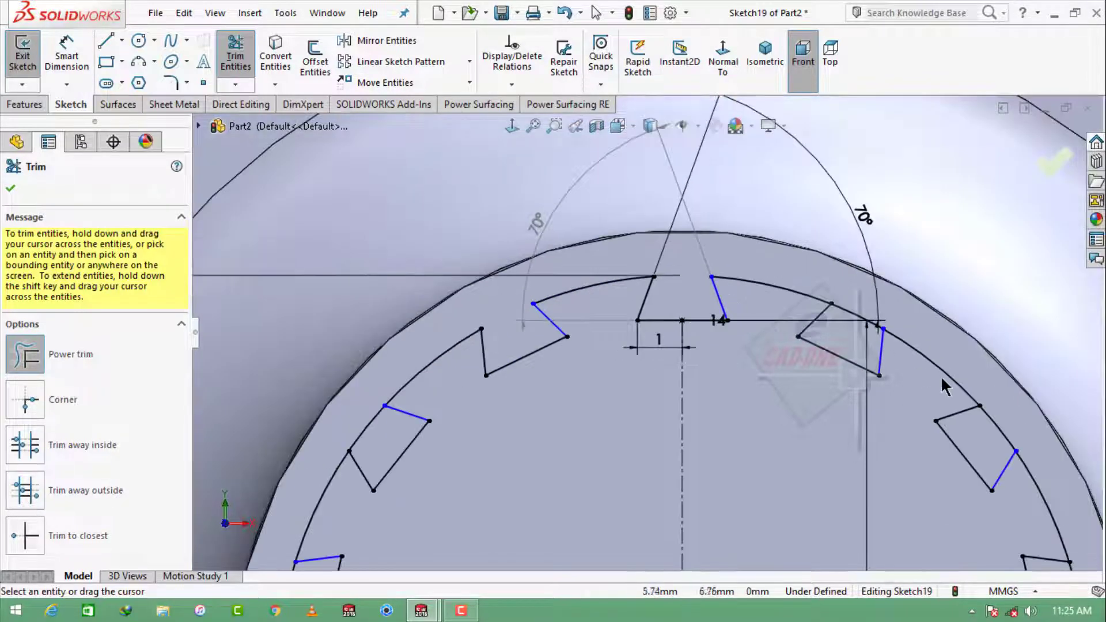
scroll(778, 264, down, 4)
scroll(977, 468, up, 5)
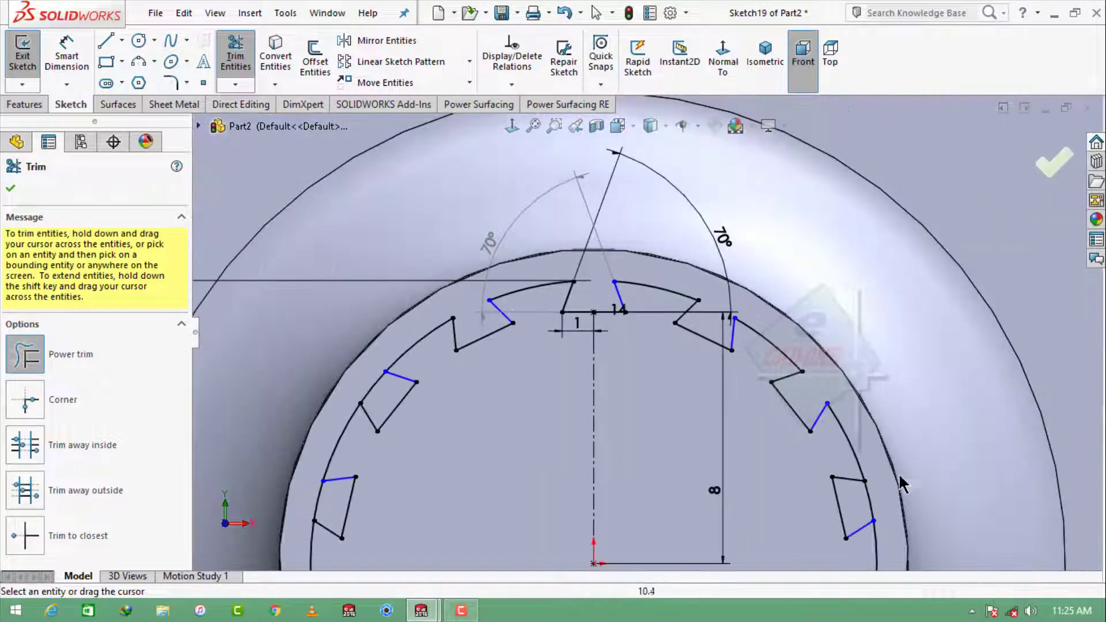
scroll(898, 473, down, 3)
scroll(758, 434, down, 2)
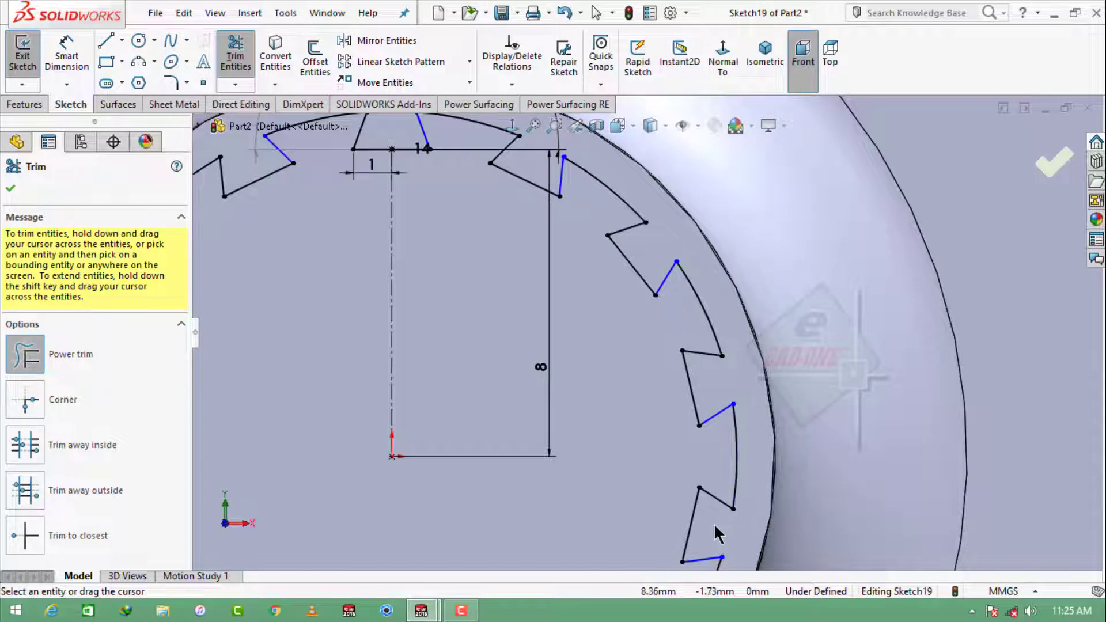
scroll(714, 525, up, 1)
scroll(714, 525, up, 3)
scroll(602, 460, down, 4)
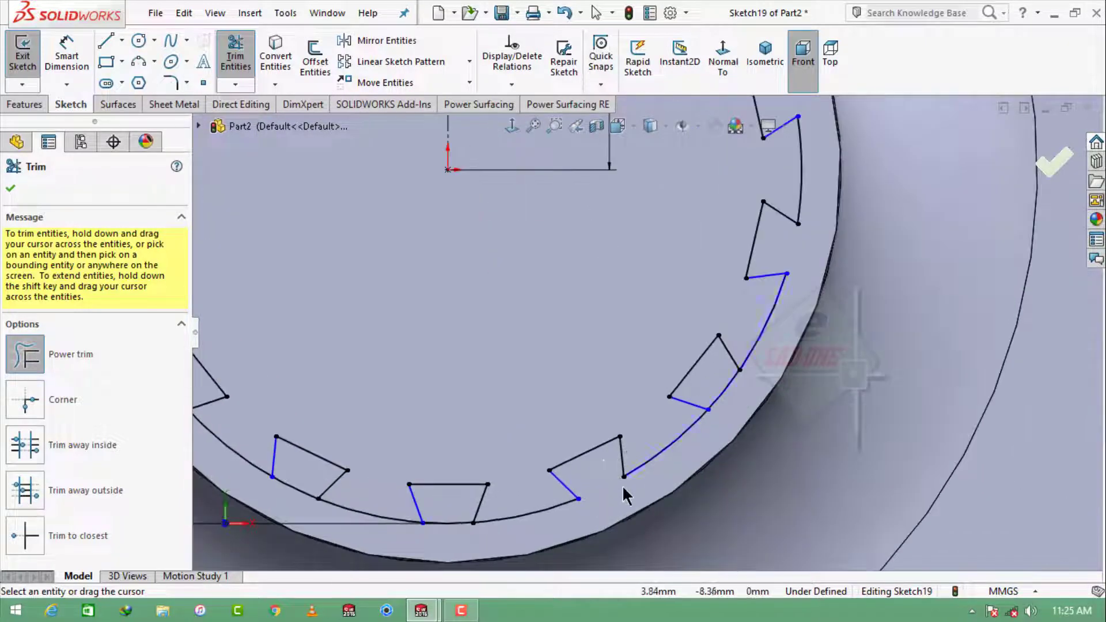
Trim the remaining arc pieces inside the lower and upper-left tooth openings.
drag(714, 377, 546, 467)
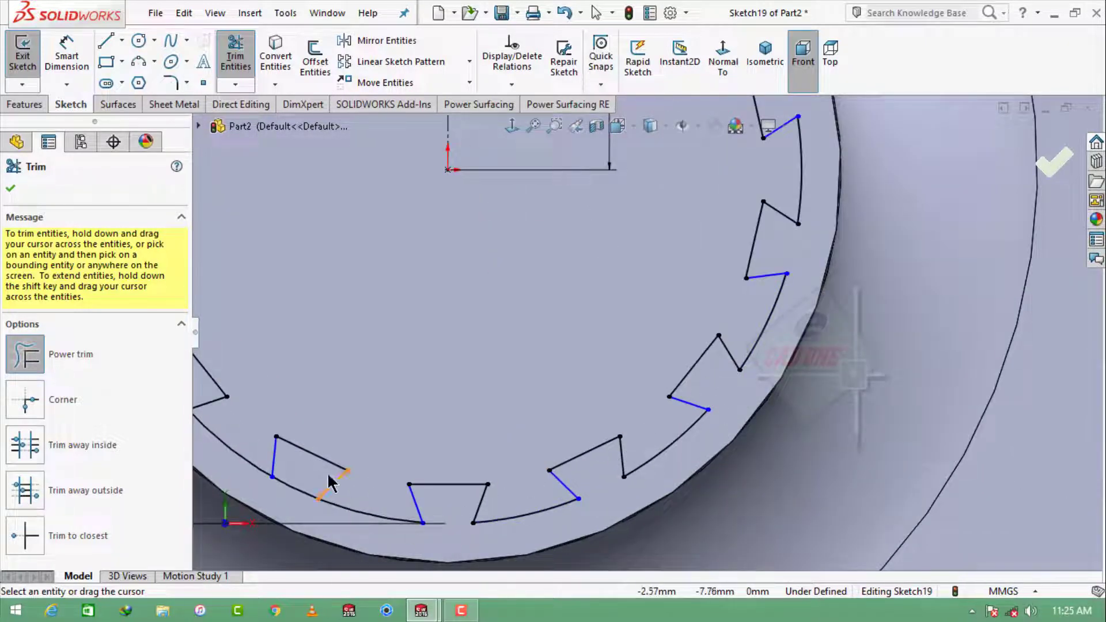
drag(333, 482, 316, 507)
scroll(510, 510, up, 4)
scroll(452, 380, down, 3)
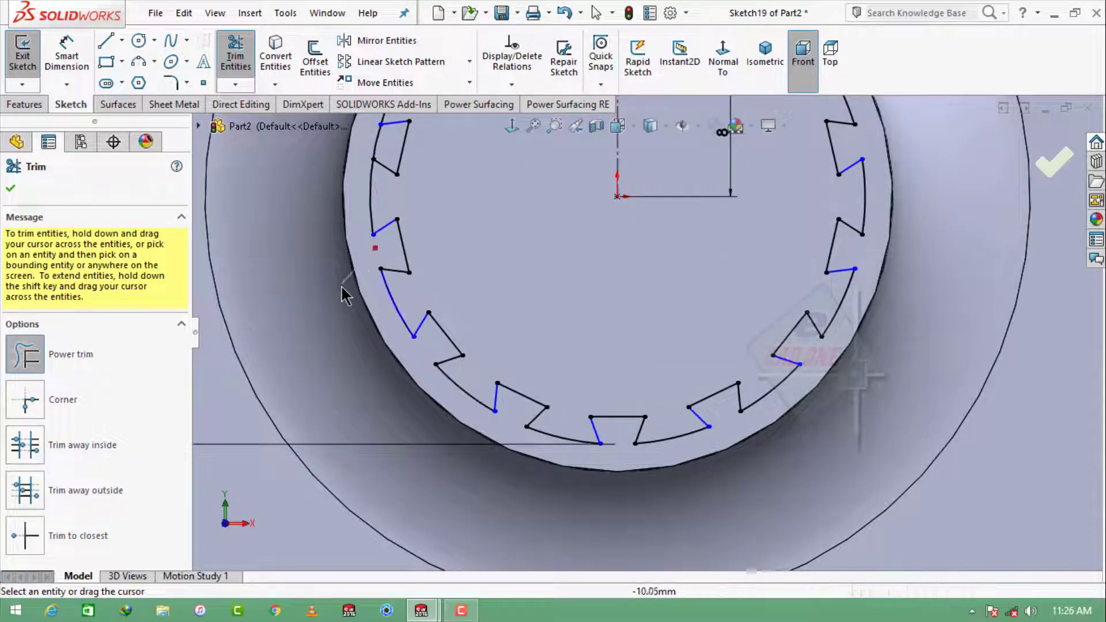
scroll(369, 277, up, 2)
scroll(461, 219, up, 2)
scroll(557, 145, down, 3)
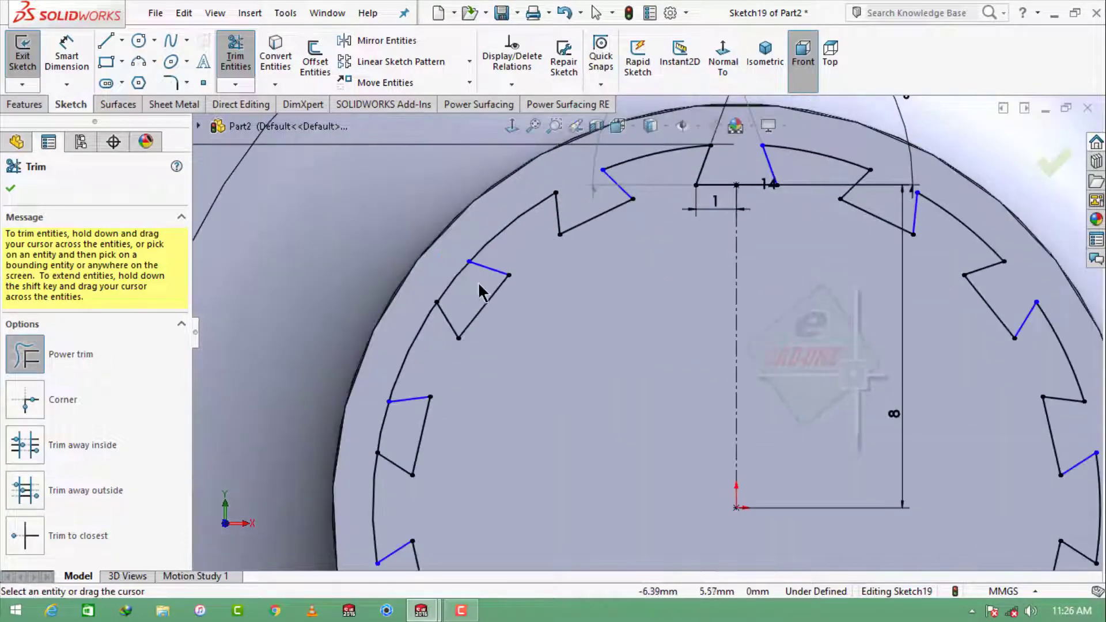
drag(478, 281, 347, 391)
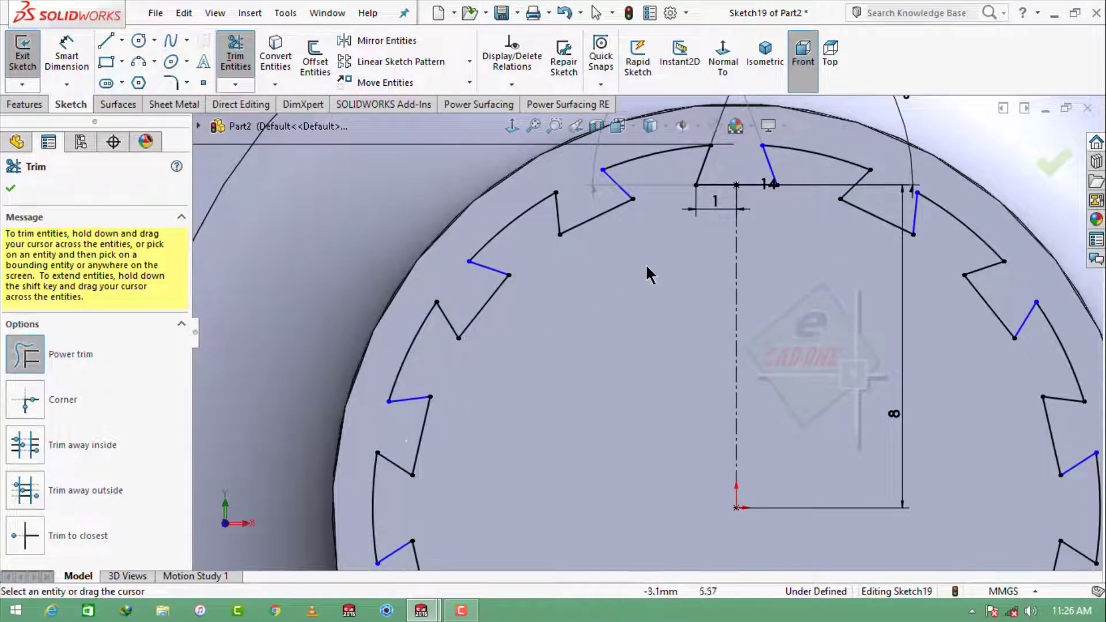
scroll(646, 268, up, 3)
scroll(656, 261, up, 1)
Extrude-cut Sketch19 Through All to form the 14-tooth splined bore, then fit the view.
click(46, 104)
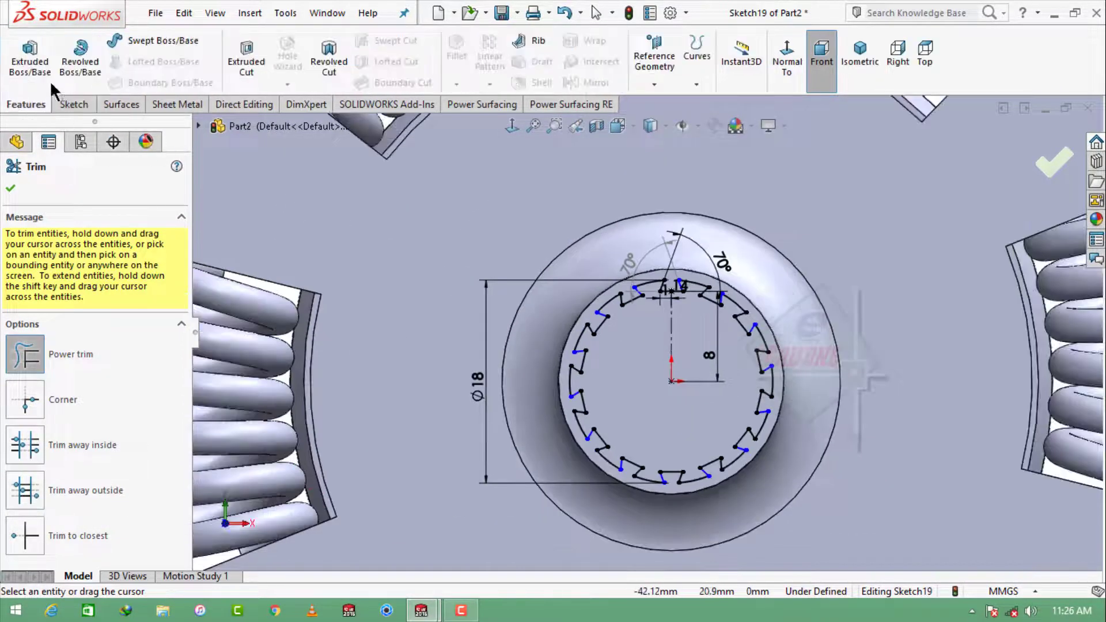
click(246, 58)
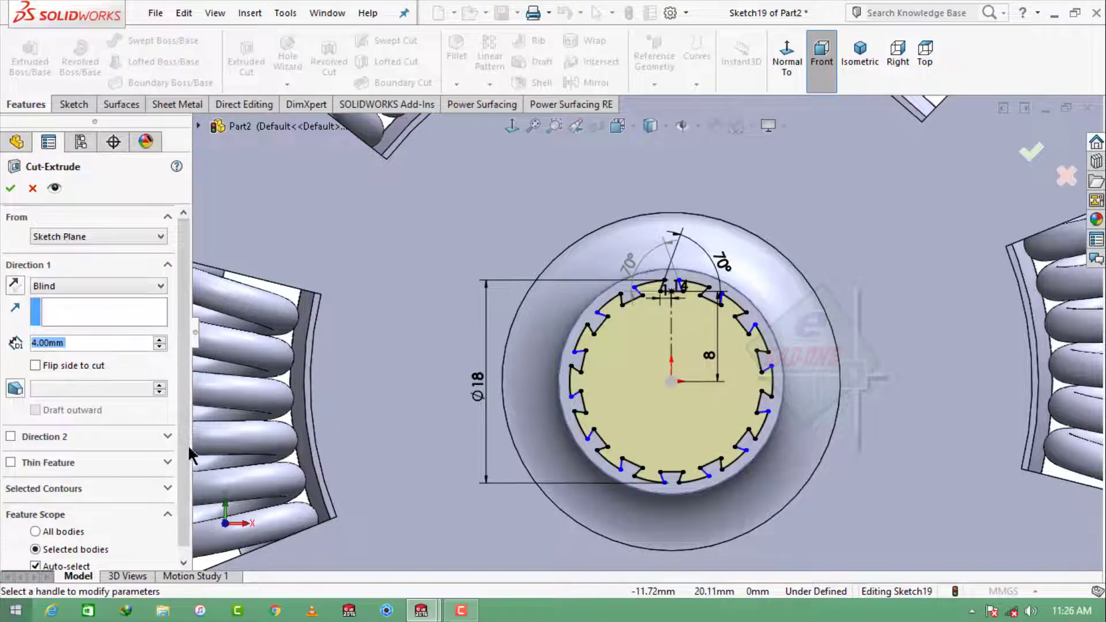
click(139, 284)
click(98, 306)
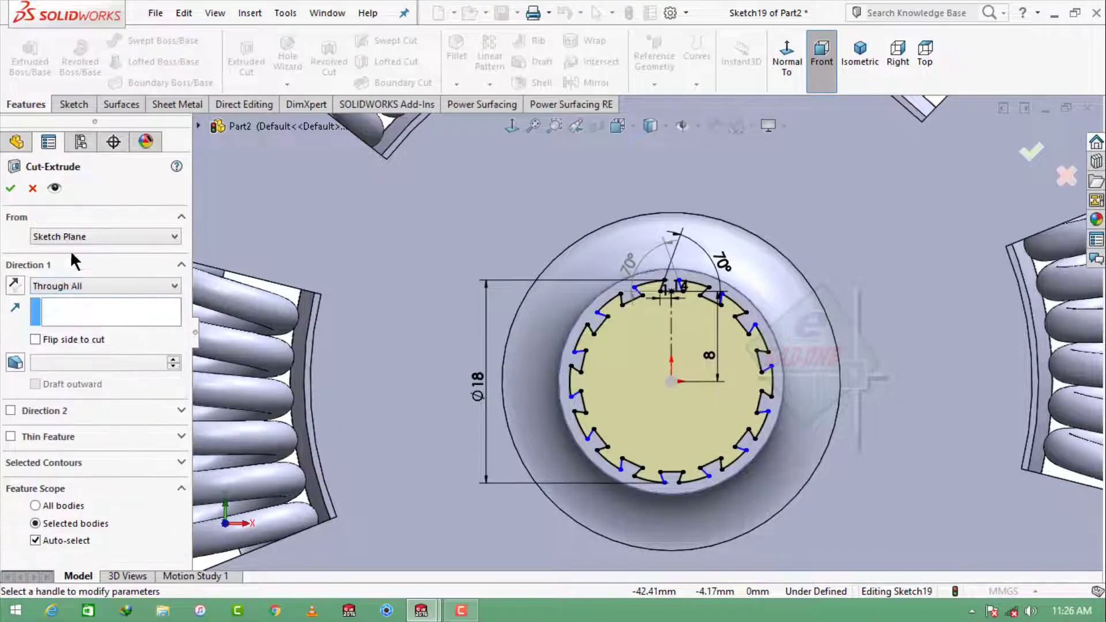
click(12, 188)
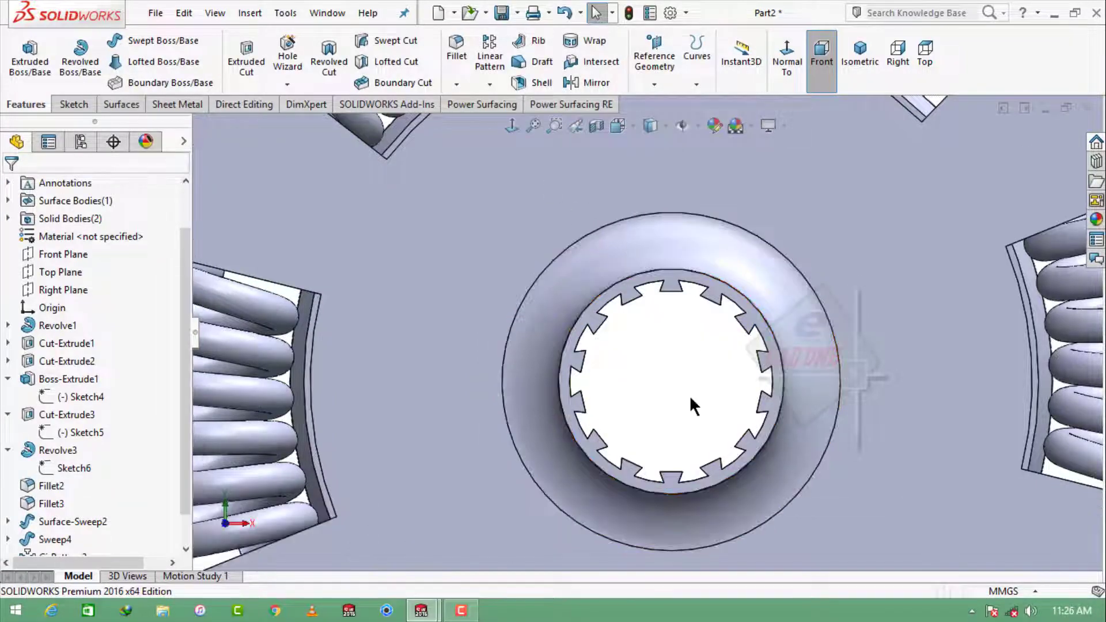
key(f)
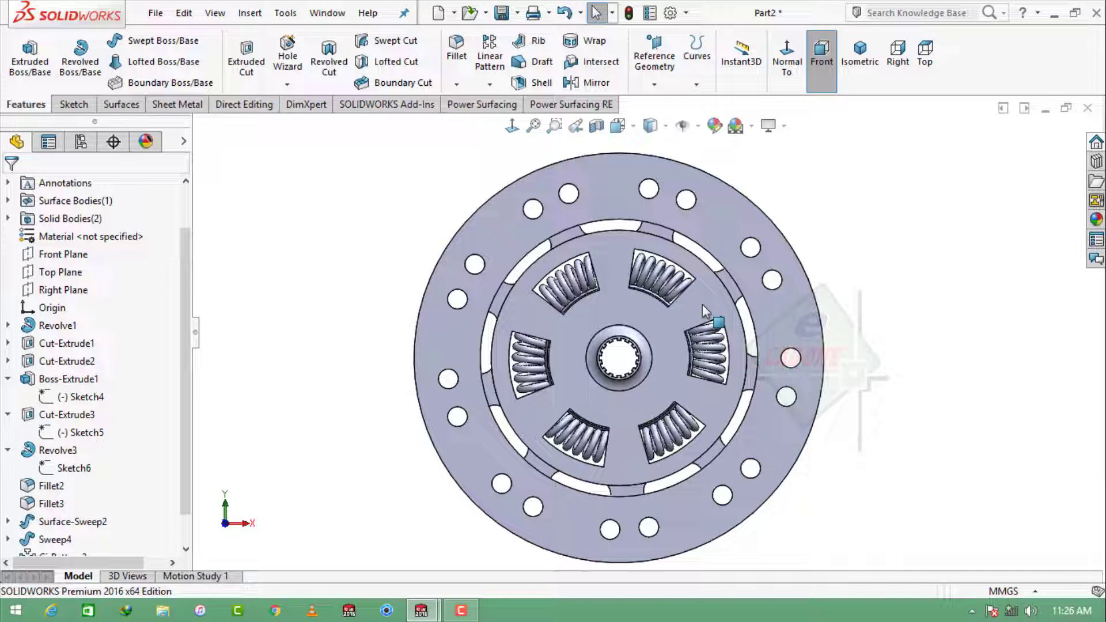
Reorient the view, select the disc face and exit Sketch19.
click(864, 74)
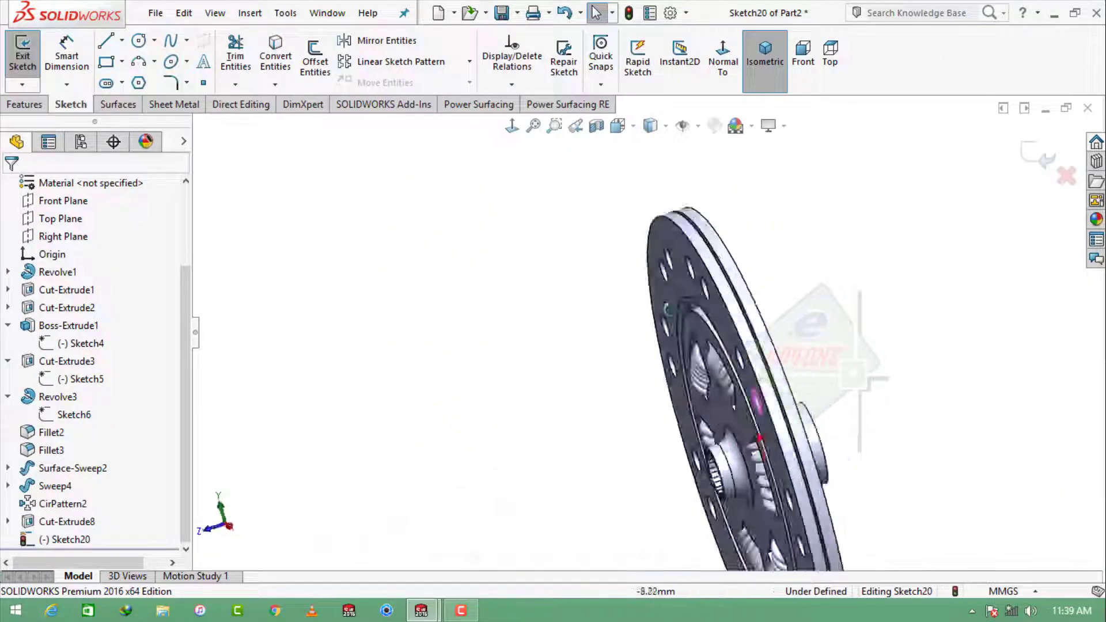
key(ctrl+8)
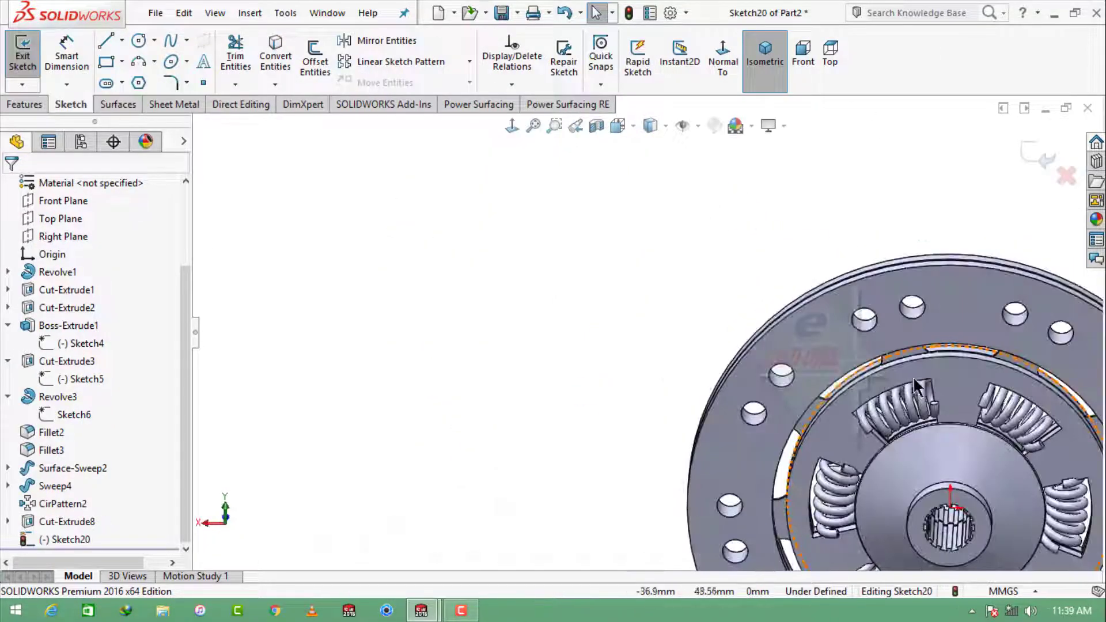
scroll(892, 414, down, 3)
scroll(759, 285, down, 3)
click(759, 285)
click(1031, 155)
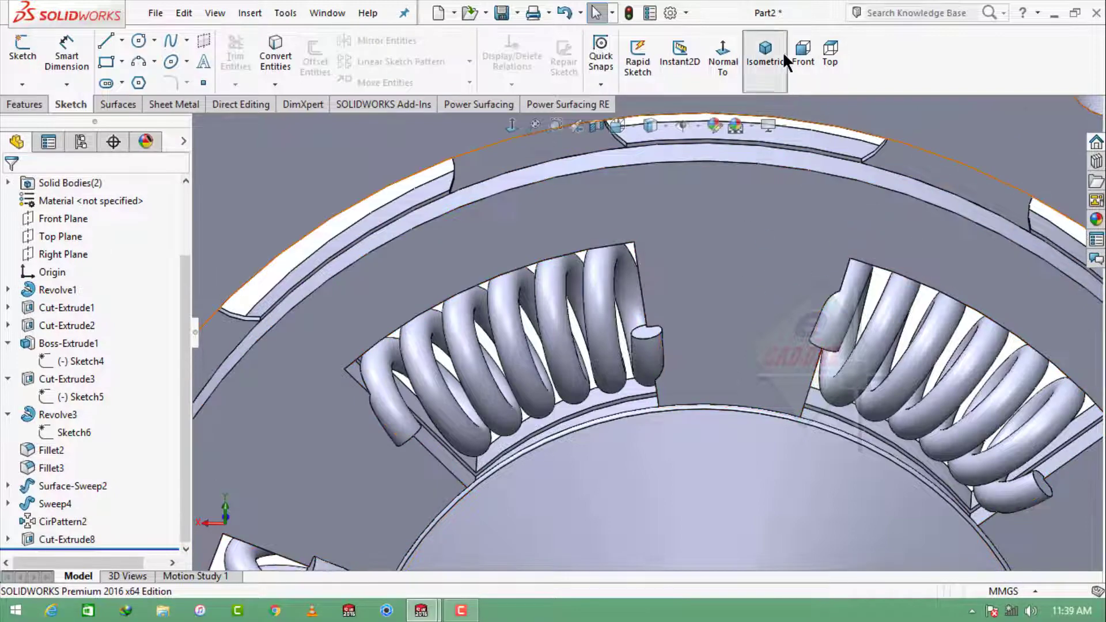
Start a new sketch on the disc front face, viewed normal to it.
click(764, 51)
key(ctrl+1)
scroll(615, 398, down, 5)
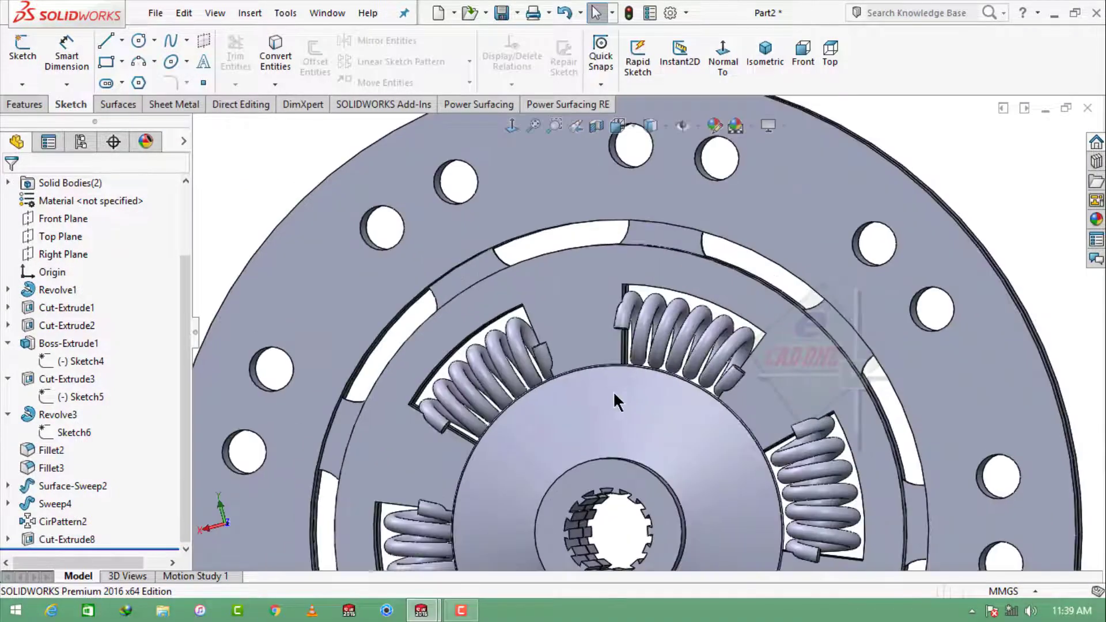
click(578, 322)
click(740, 248)
click(723, 55)
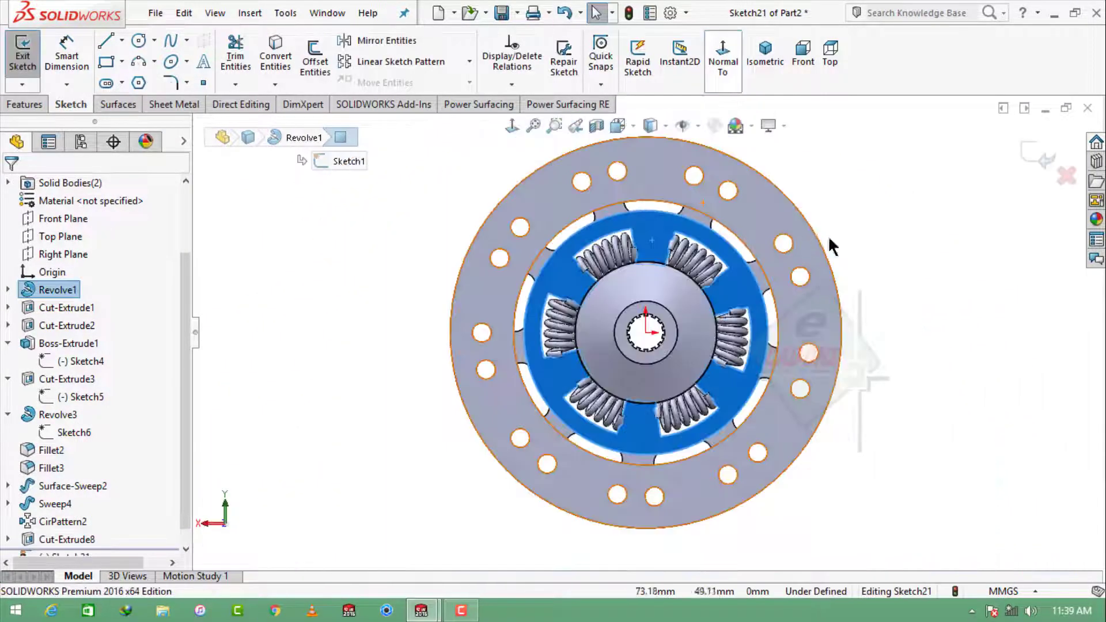
scroll(740, 250, down, 4)
scroll(544, 262, down, 3)
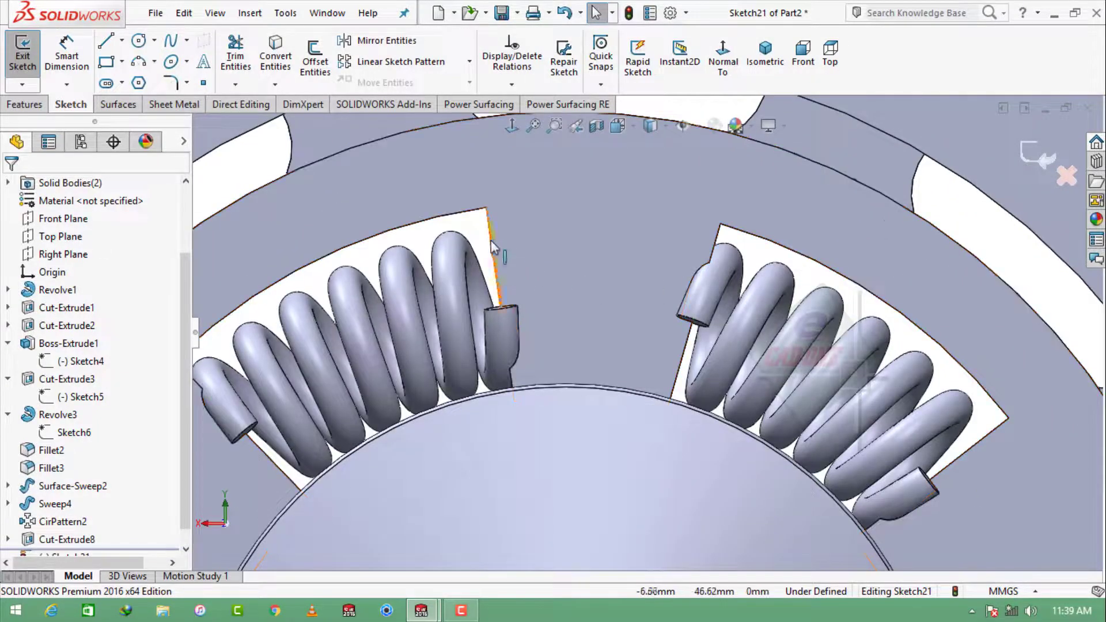
Convert the left spring-window edge, inner-ring arc and short vertical edge into sketch entities.
click(237, 54)
key(Escape)
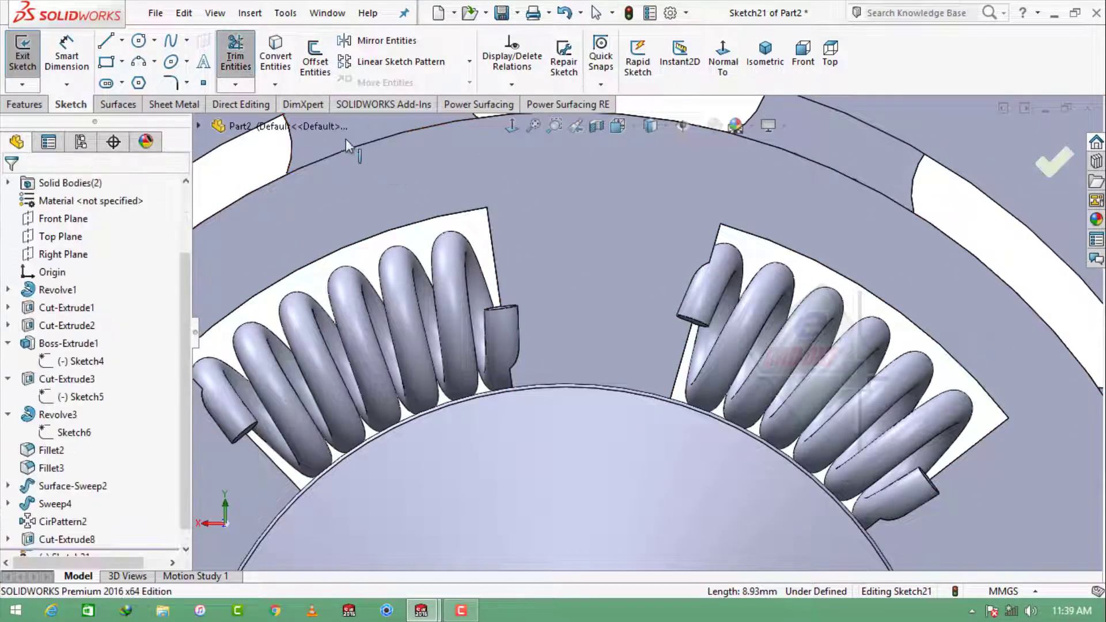
click(489, 230)
click(287, 61)
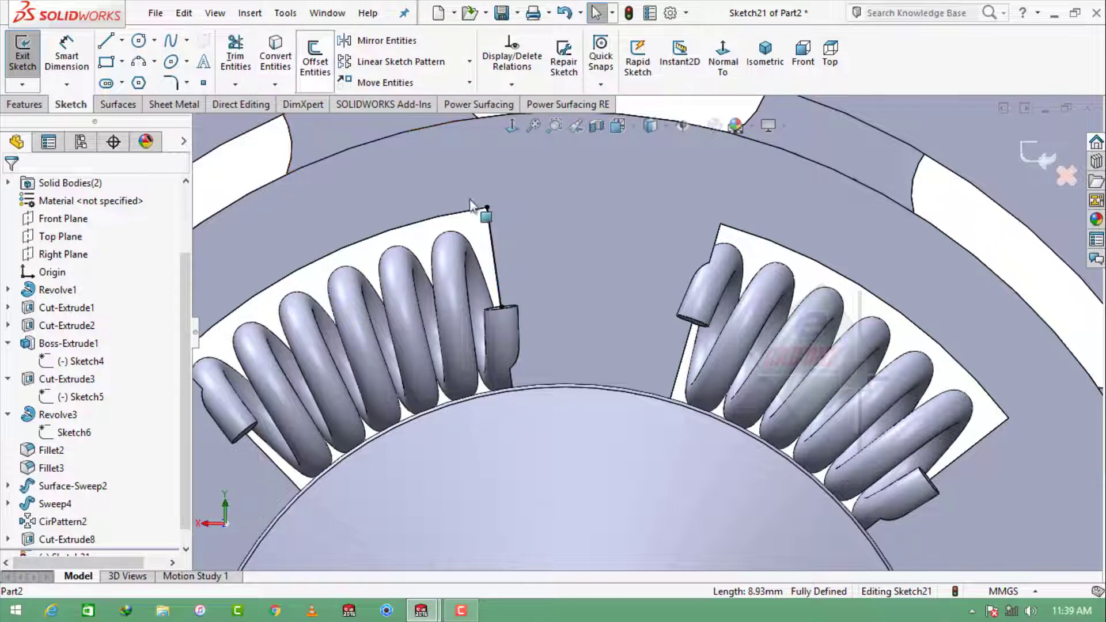
middle_drag(559, 332, 573, 464)
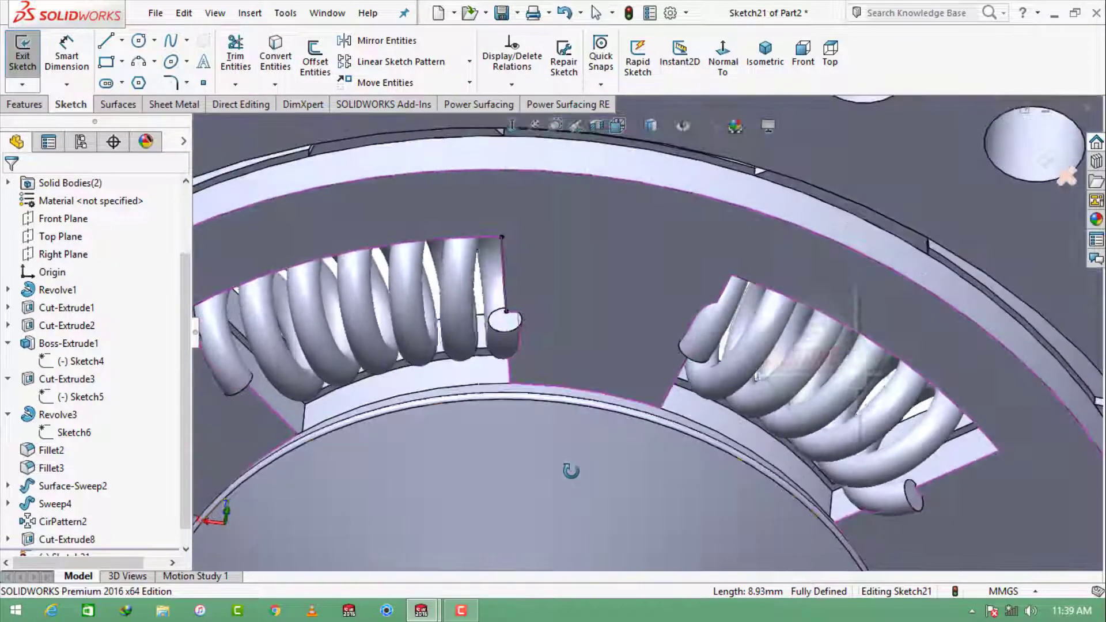
scroll(581, 403, down, 3)
click(568, 380)
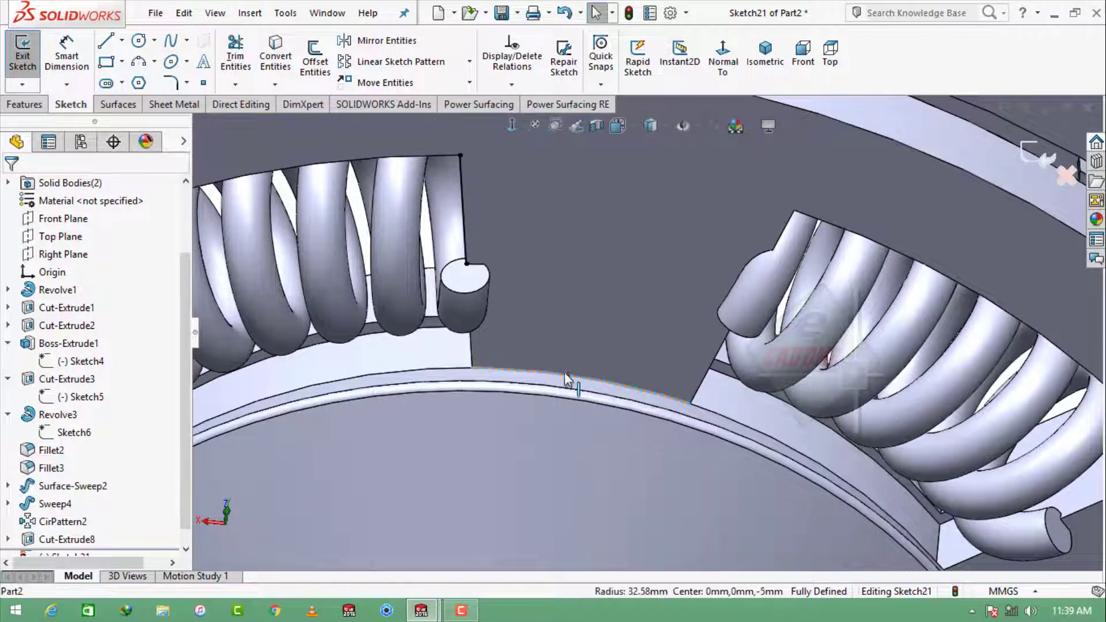
click(272, 58)
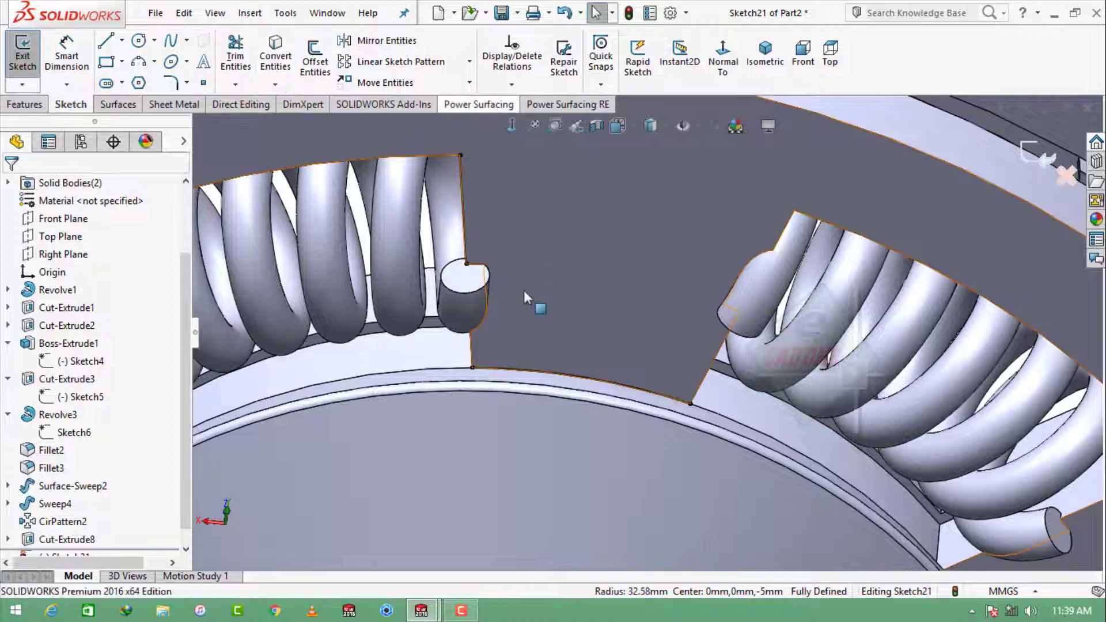
click(472, 345)
click(274, 59)
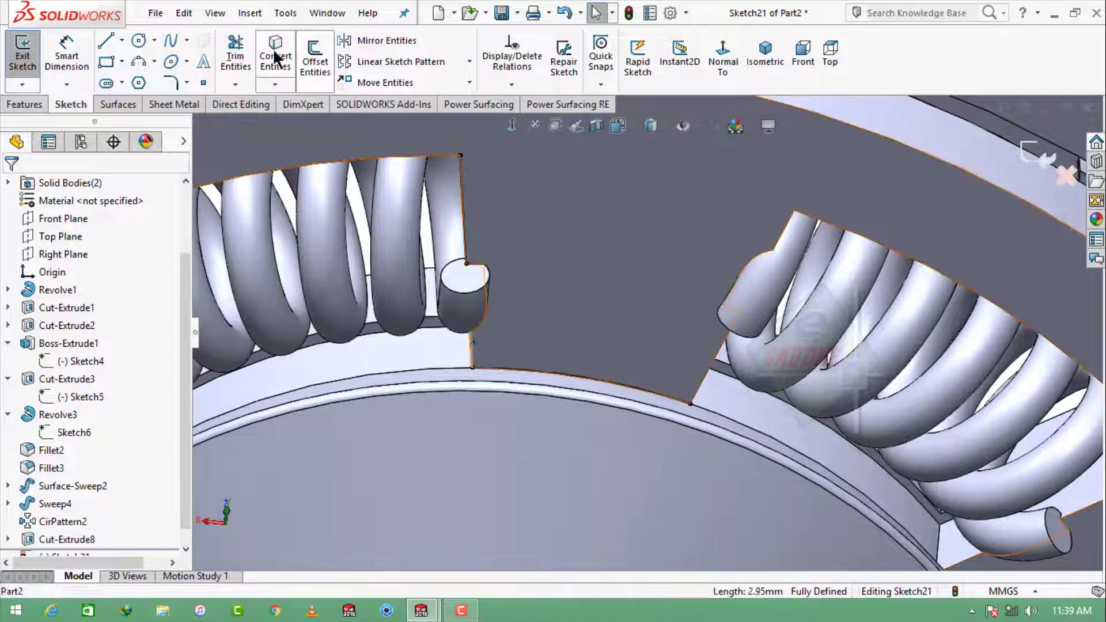
Convert the edge beside the right spring window into the sketch.
click(234, 58)
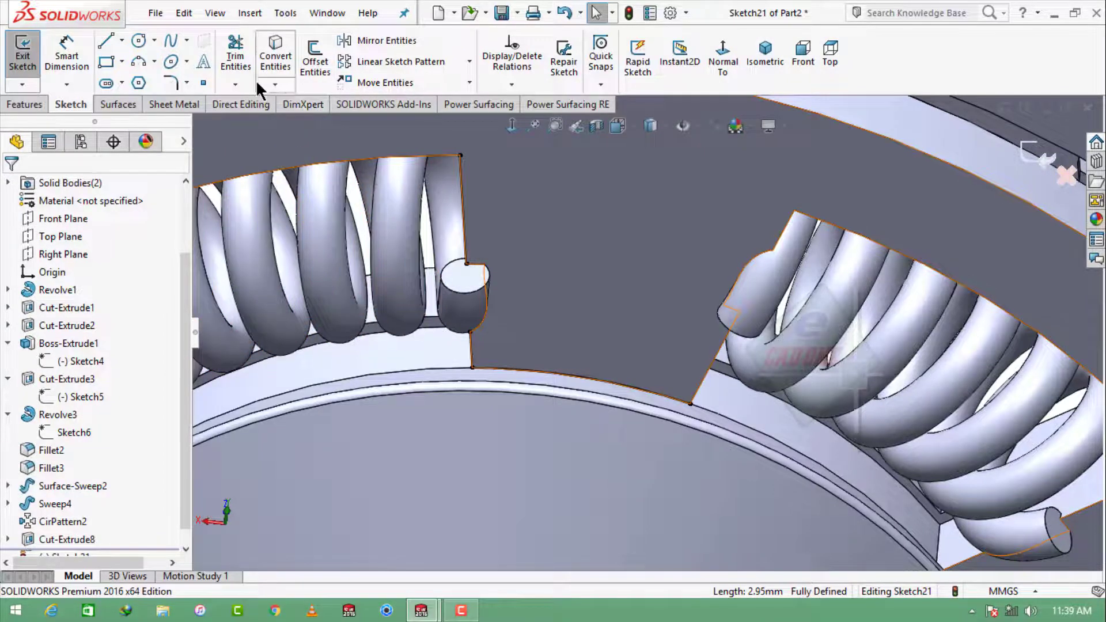
click(235, 84)
click(264, 99)
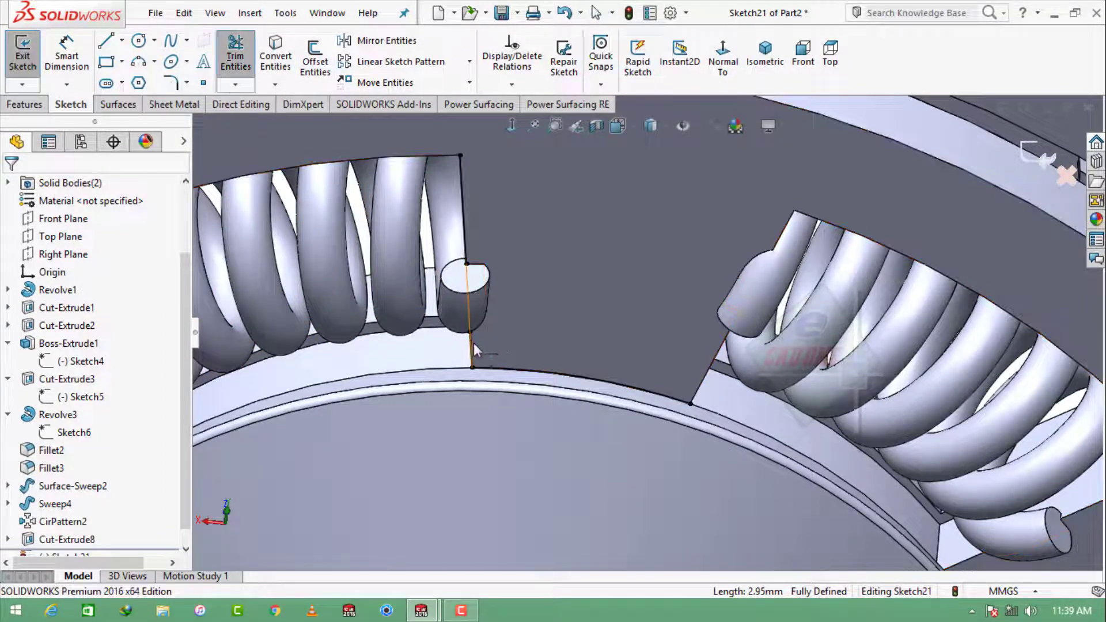
key(Escape)
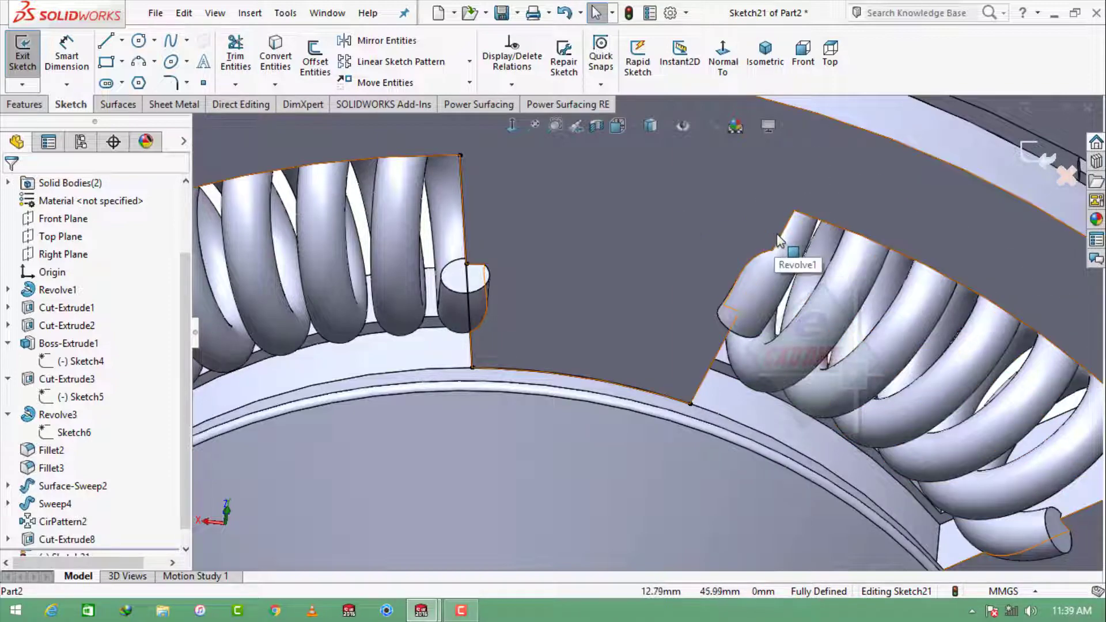
click(704, 384)
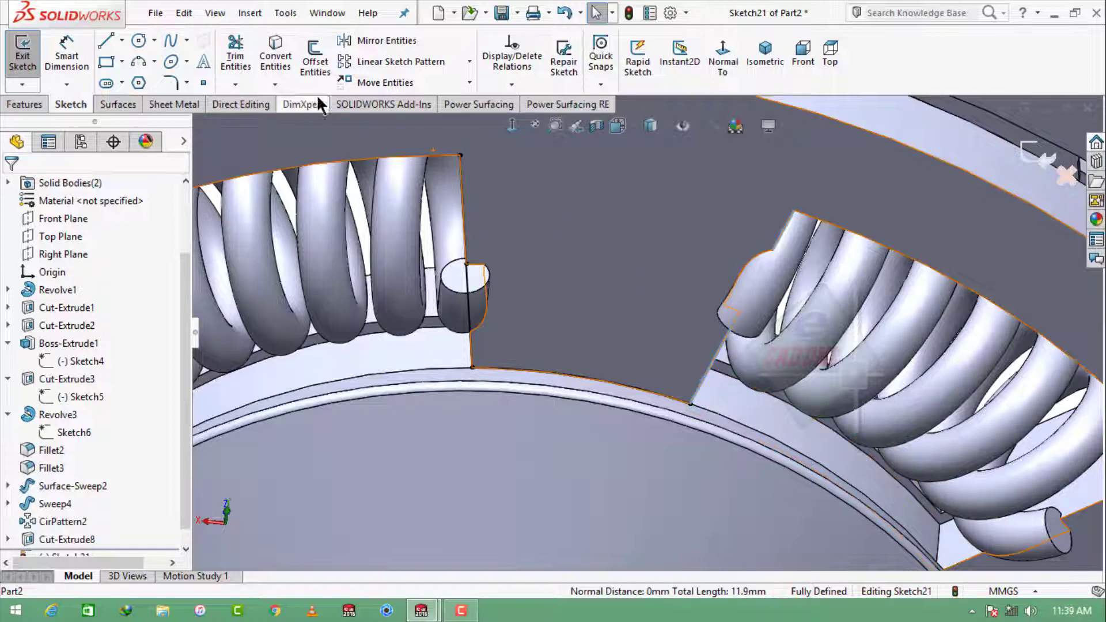
click(275, 85)
click(235, 85)
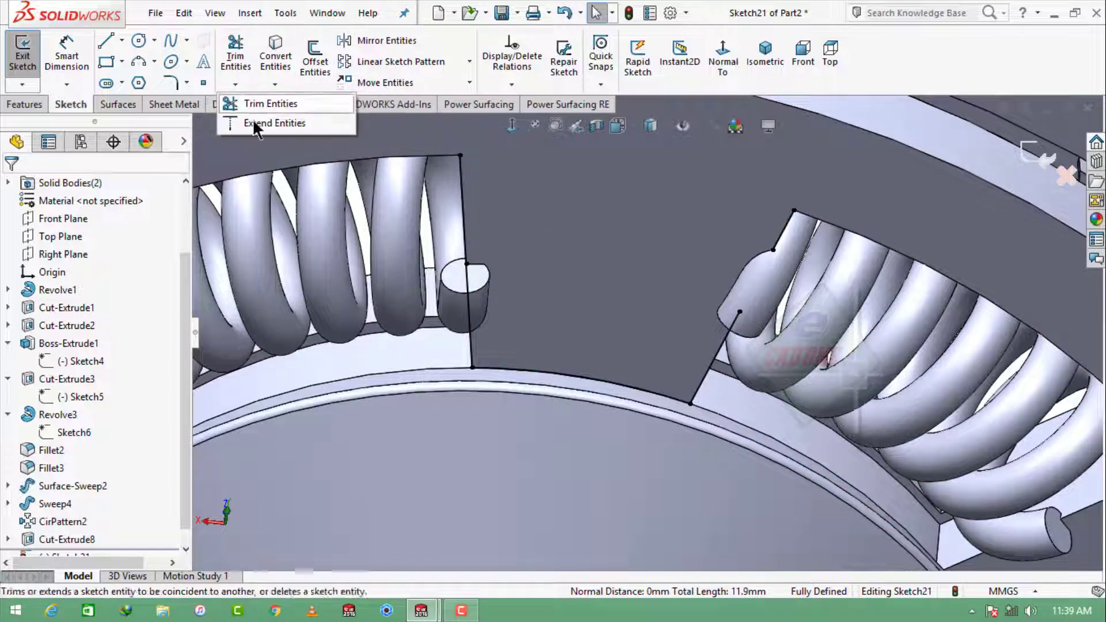
click(254, 102)
In Sketch21, draw a line joining the left and right spring windows' top corners.
key(Escape)
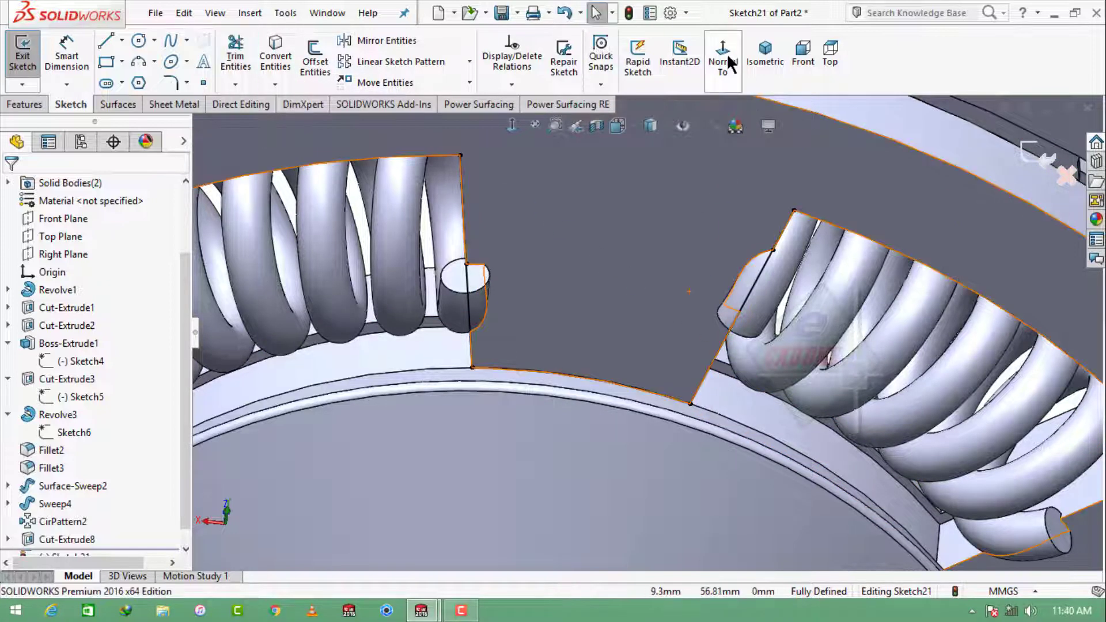
click(723, 55)
scroll(665, 270, up, 5)
scroll(665, 281, up, 1)
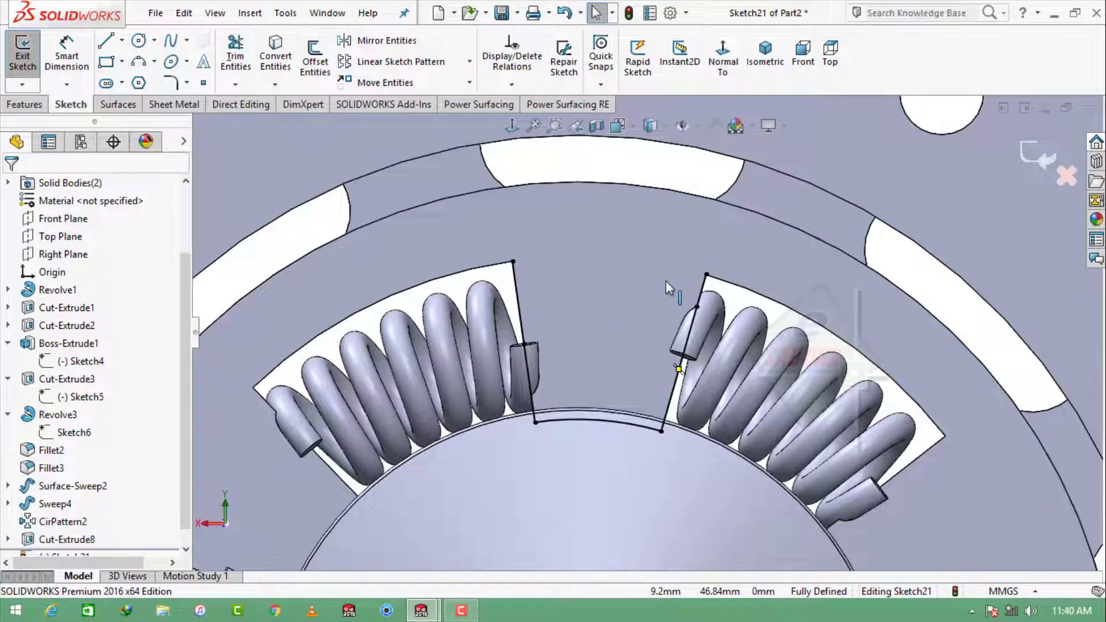
scroll(666, 281, up, 3)
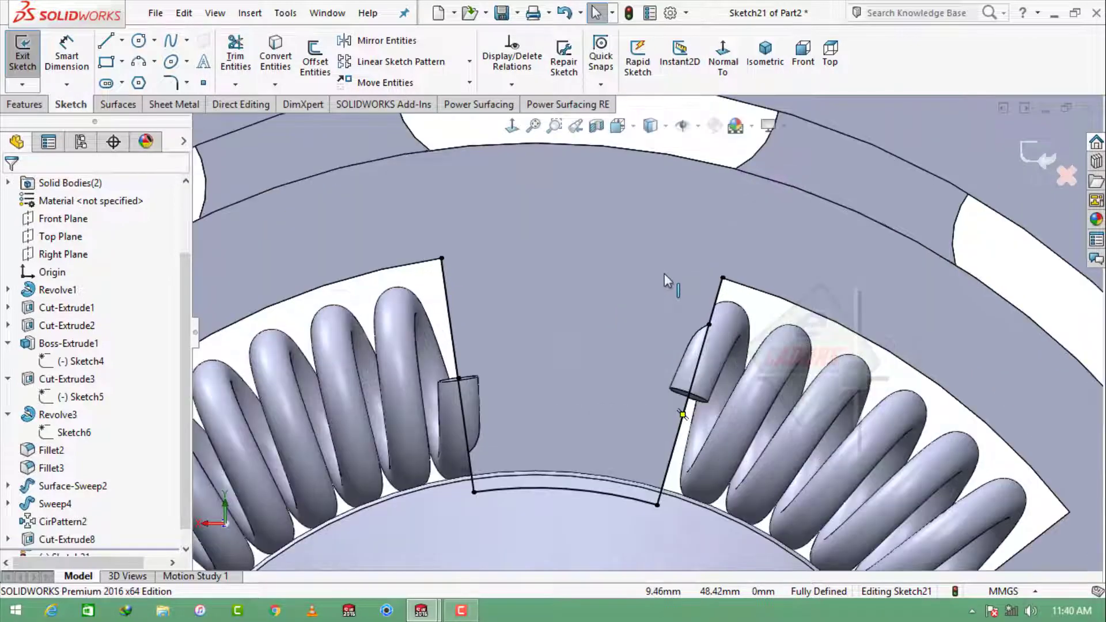
click(104, 44)
click(444, 279)
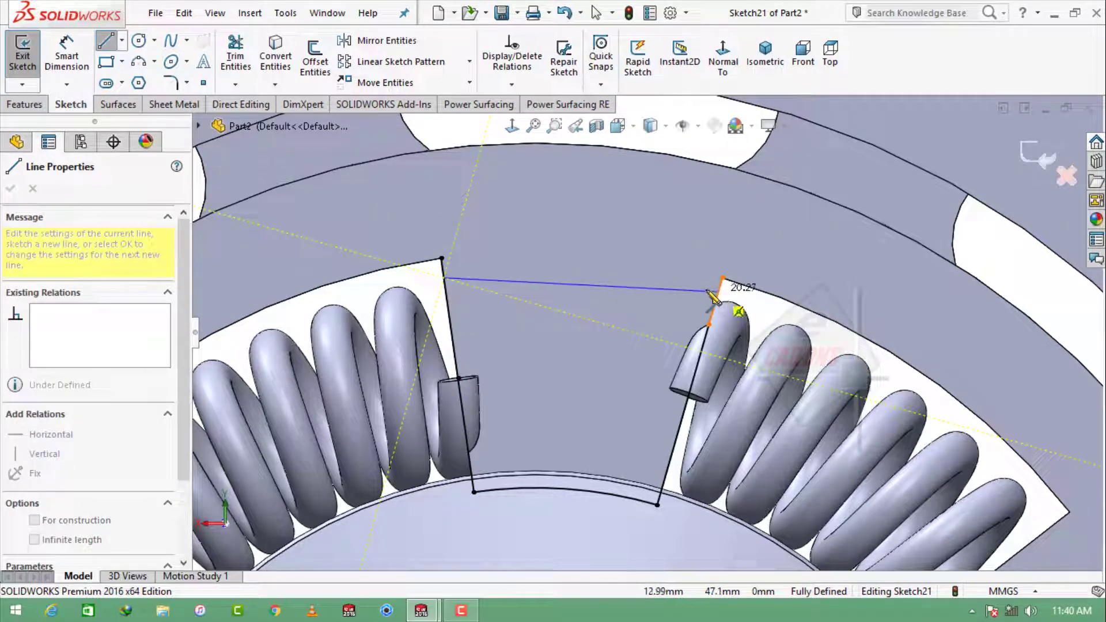
click(701, 287)
key(Escape)
Make the new 18.98 mm line horizontal, keeping Sketch21 fully defined.
click(634, 285)
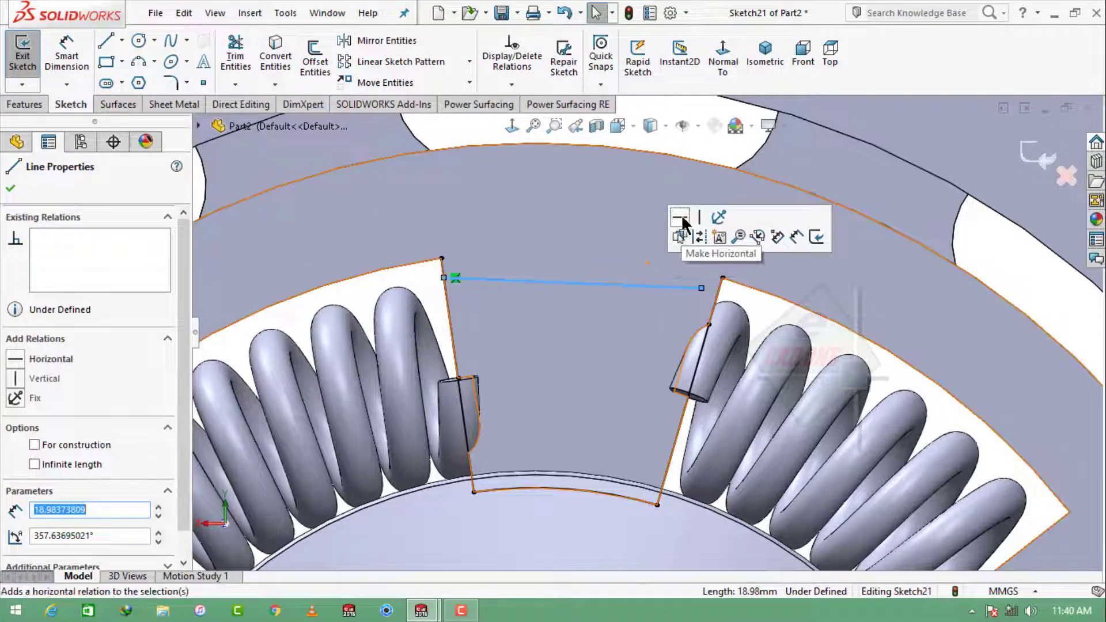
click(680, 218)
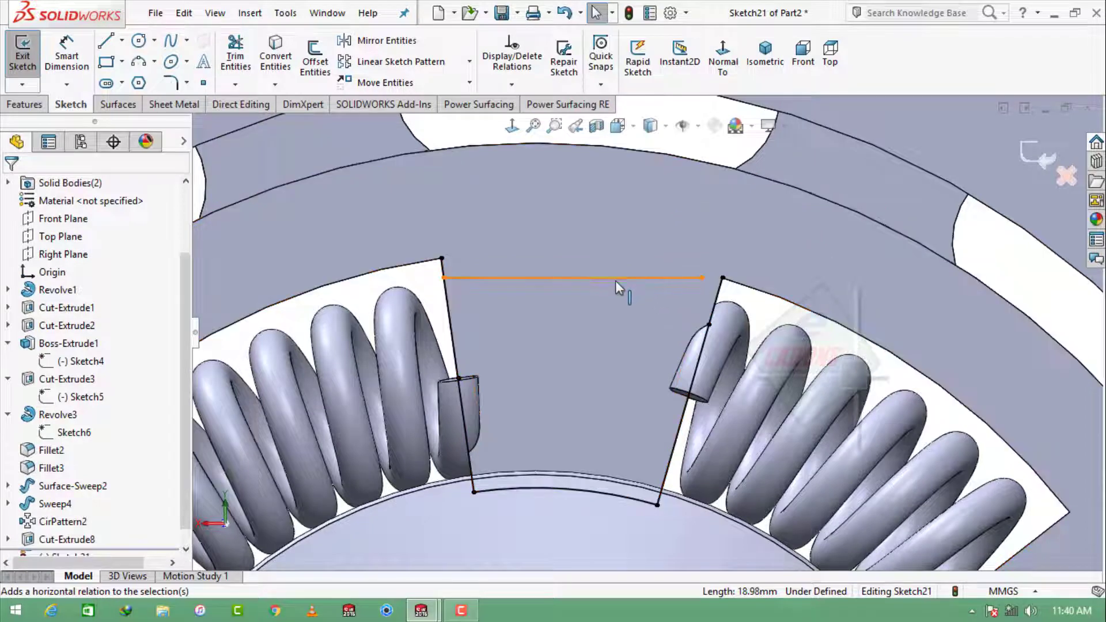
click(568, 277)
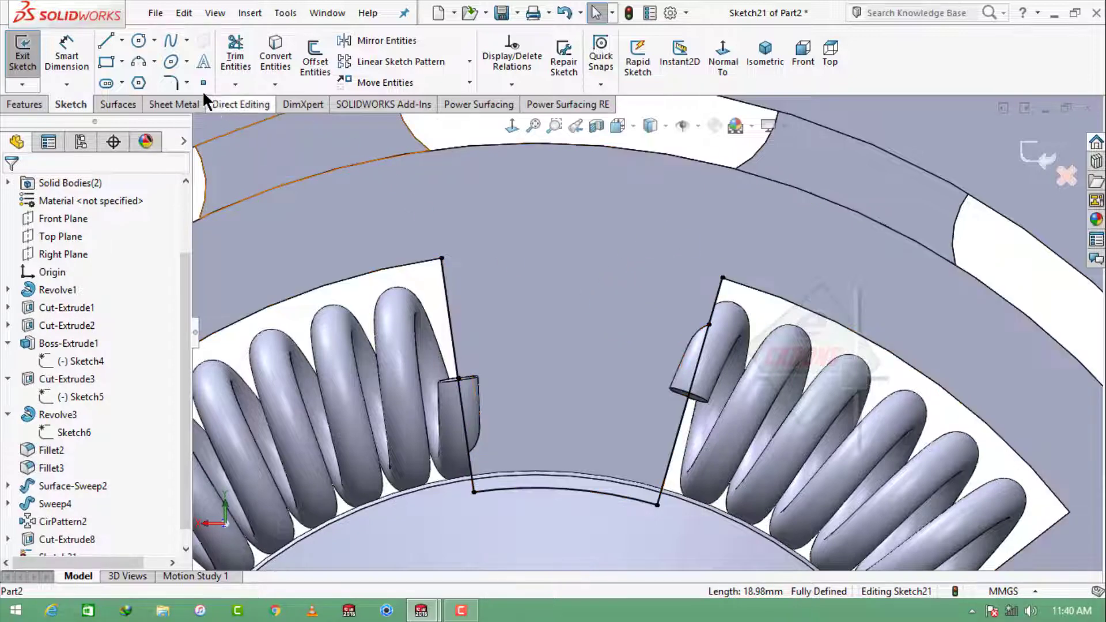
click(316, 61)
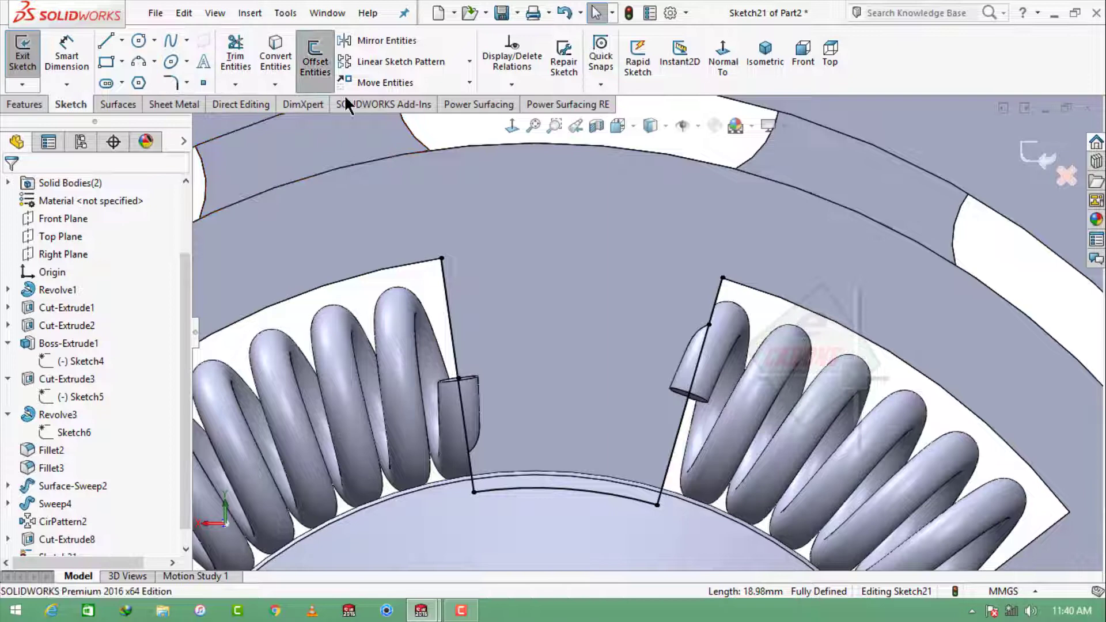
Offset the left window's upper edge by 1.00 mm, reversed, creating a bridging arc.
click(429, 262)
text(1)
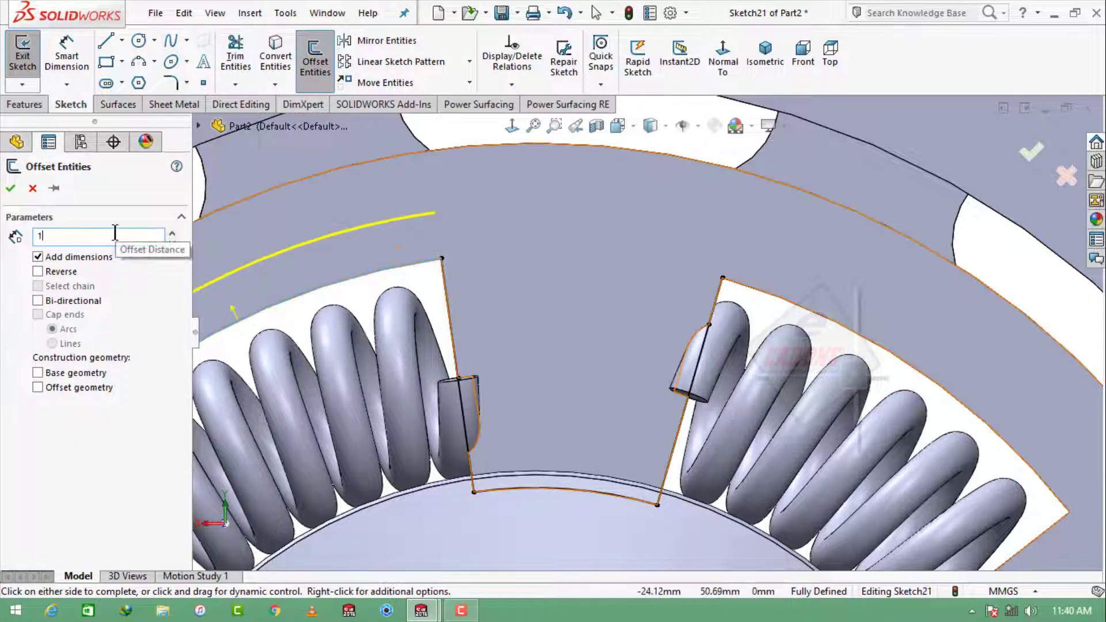
key(Return)
click(37, 271)
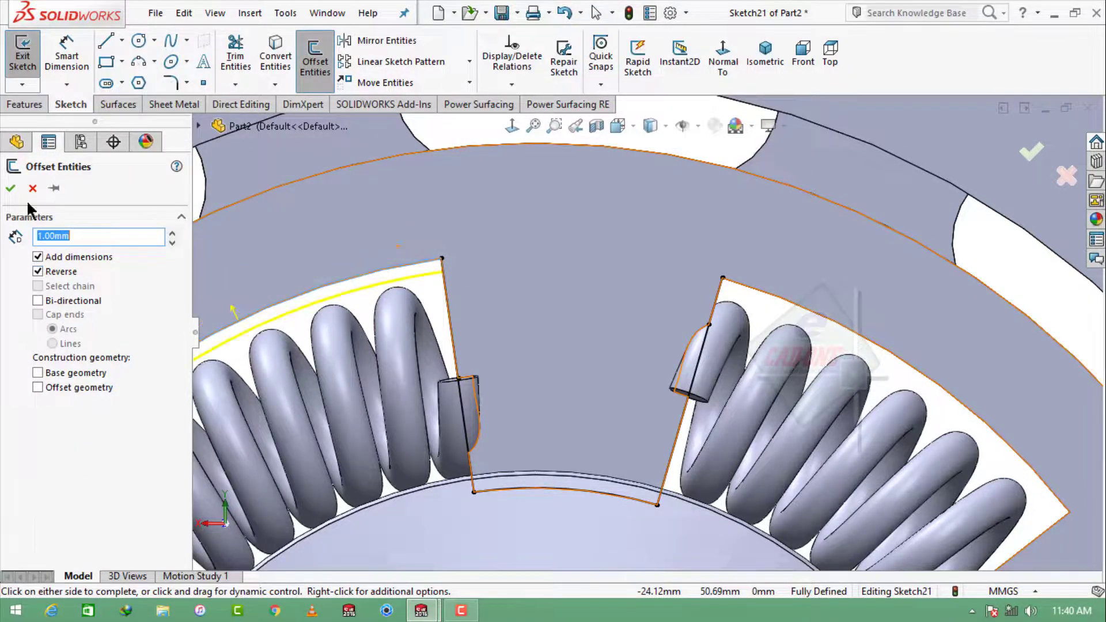
click(11, 189)
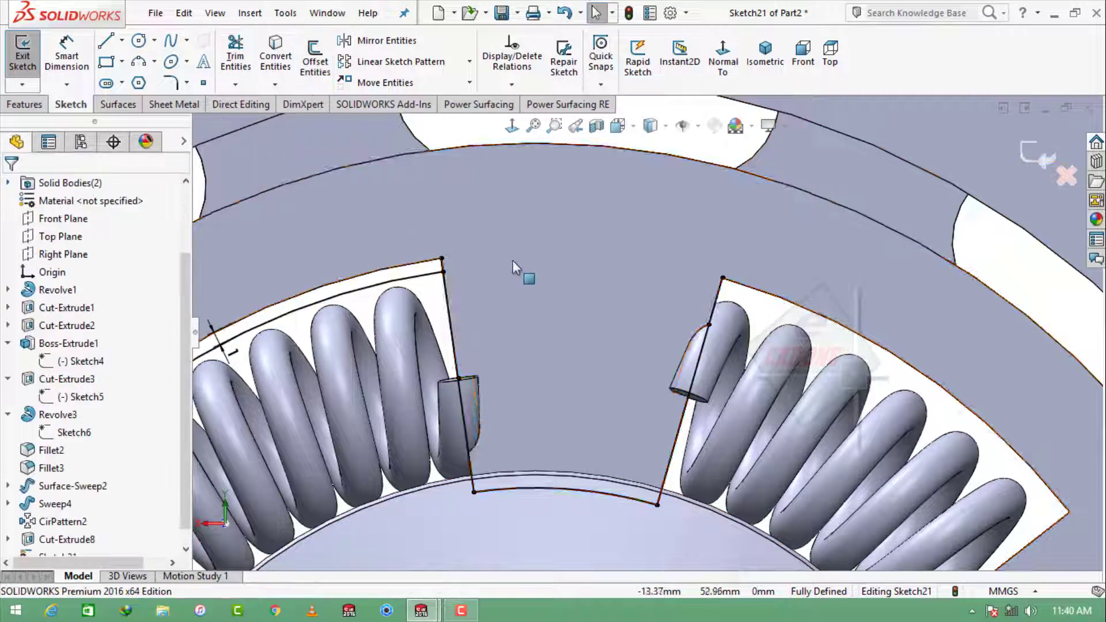
Extend the offset arc to the right side line and trim the overhang past the corner.
drag(447, 272, 782, 326)
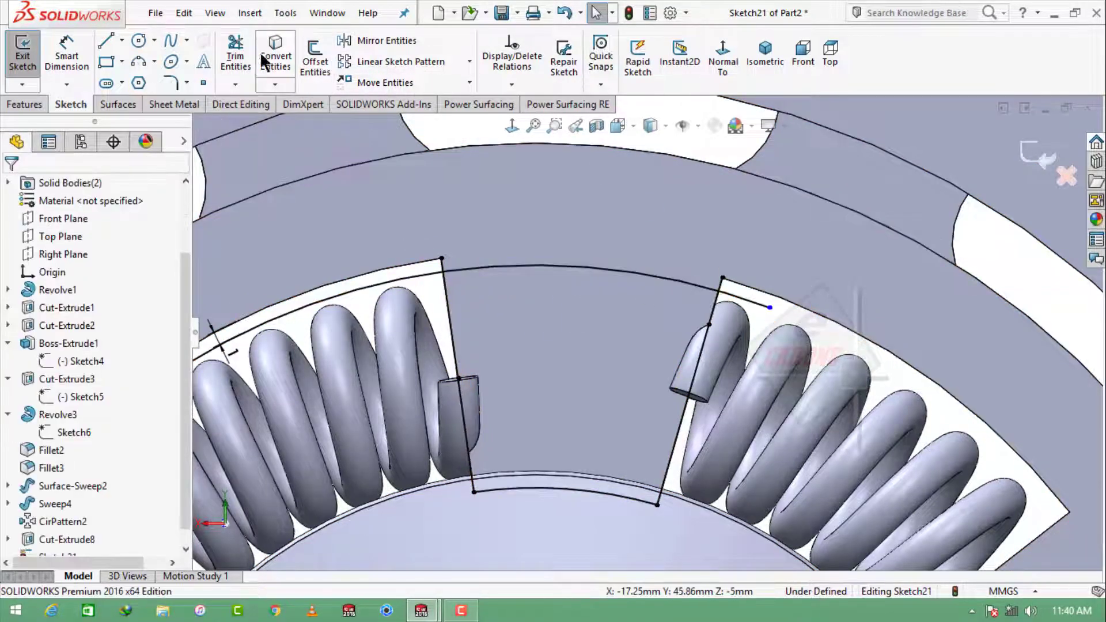
click(235, 58)
drag(770, 250, 752, 308)
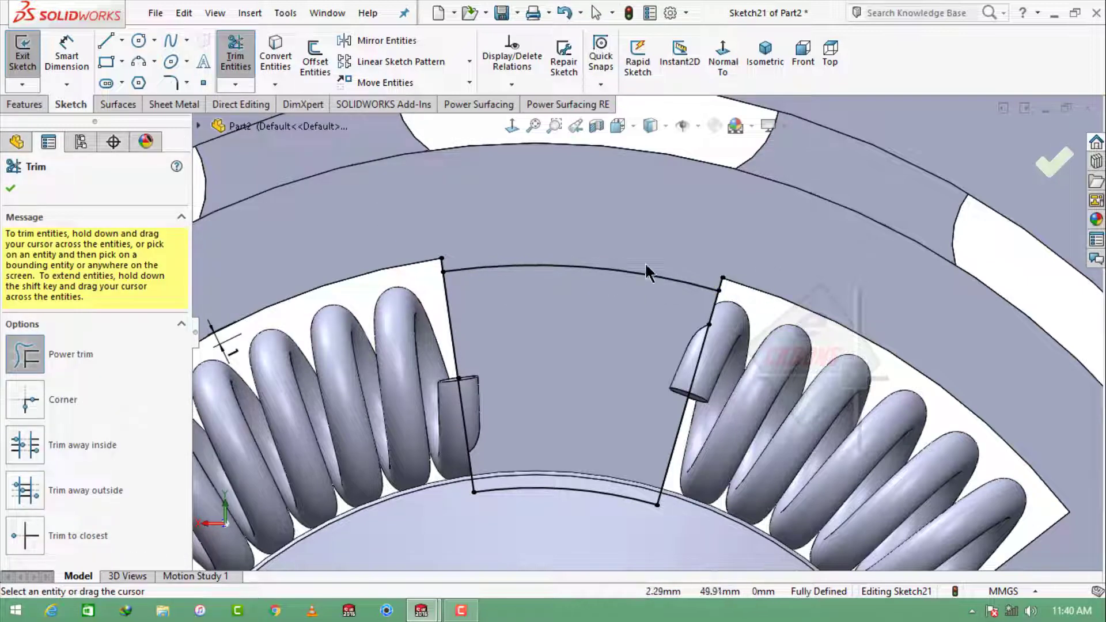
scroll(752, 288, down, 3)
scroll(291, 254, down, 3)
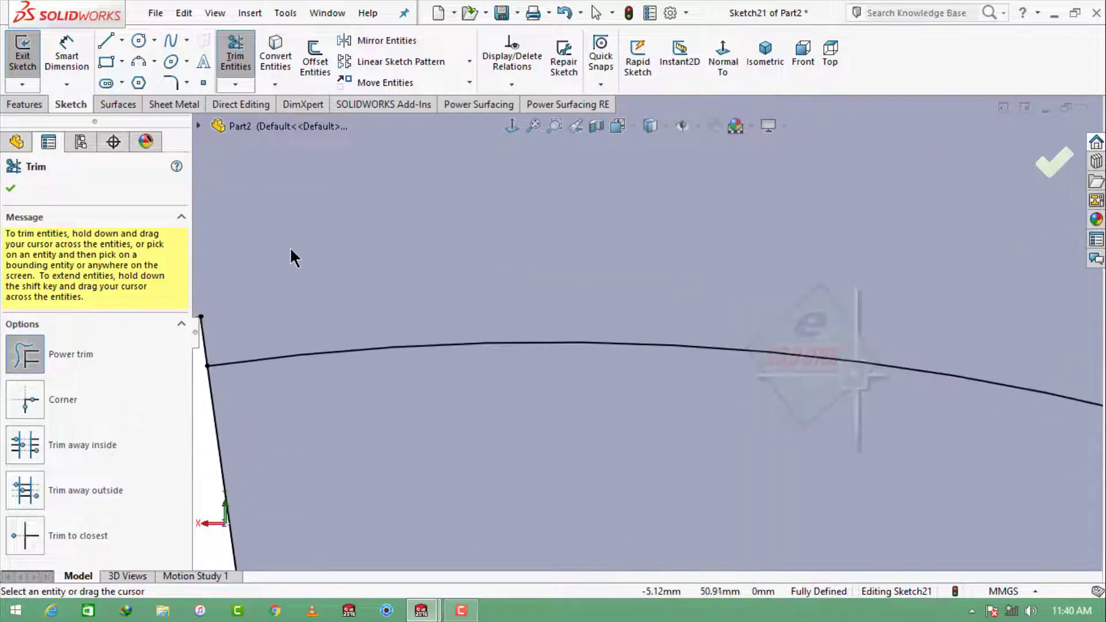
scroll(392, 254, up, 3)
scroll(388, 244, up, 3)
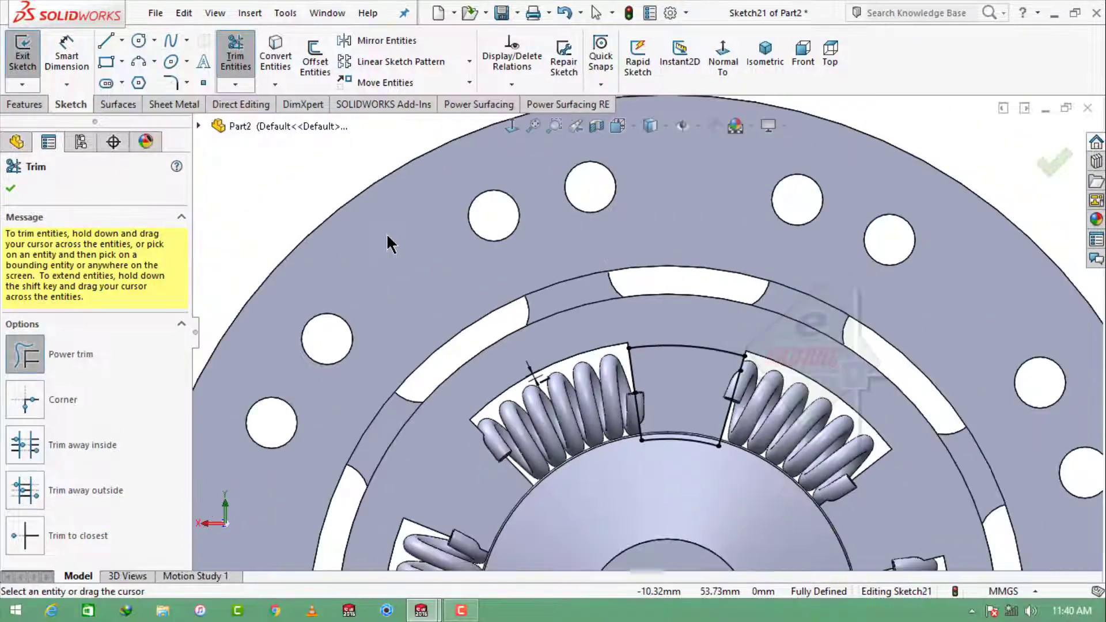
scroll(746, 419, down, 3)
key(Escape)
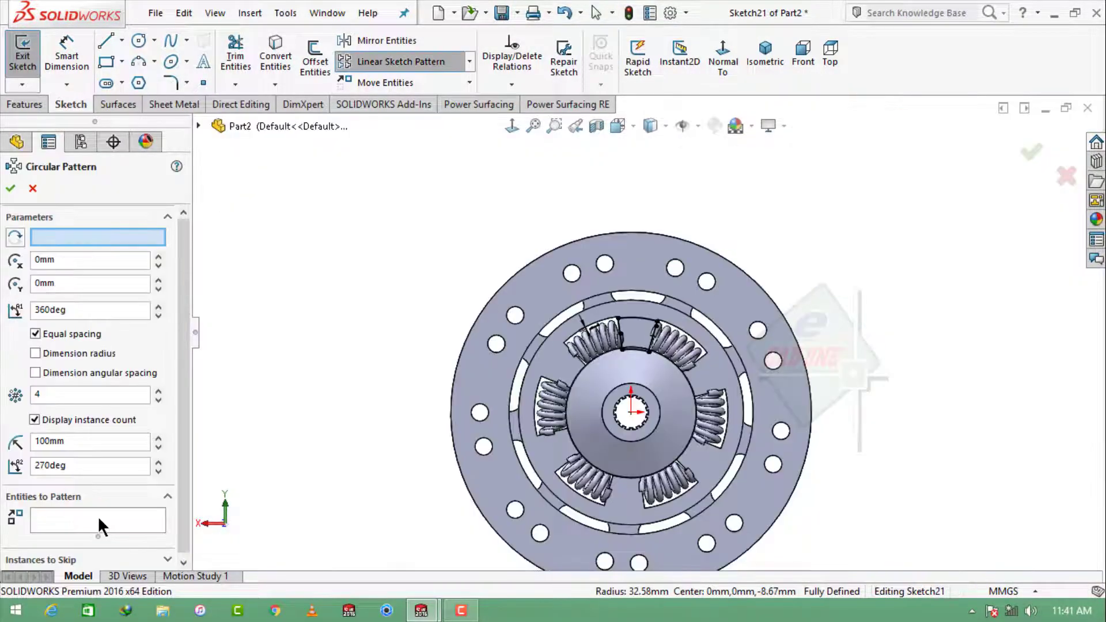
Circularly pattern the top arc, both side lines and bottom arc six times around the disc.
click(98, 520)
scroll(657, 354, down, 3)
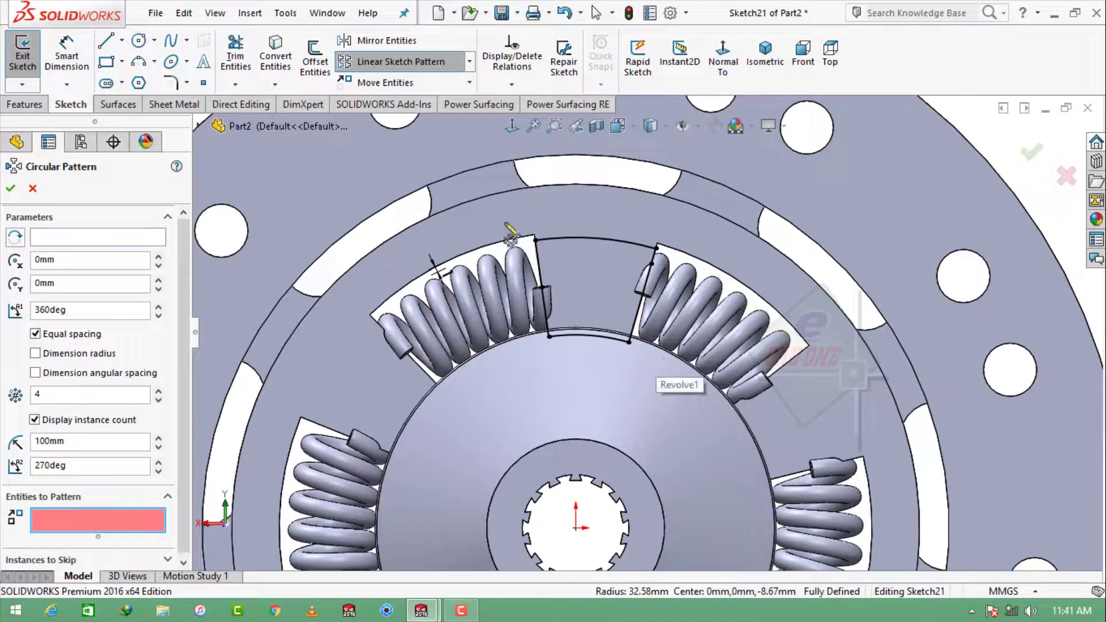
click(579, 237)
scroll(637, 284, down, 3)
click(464, 236)
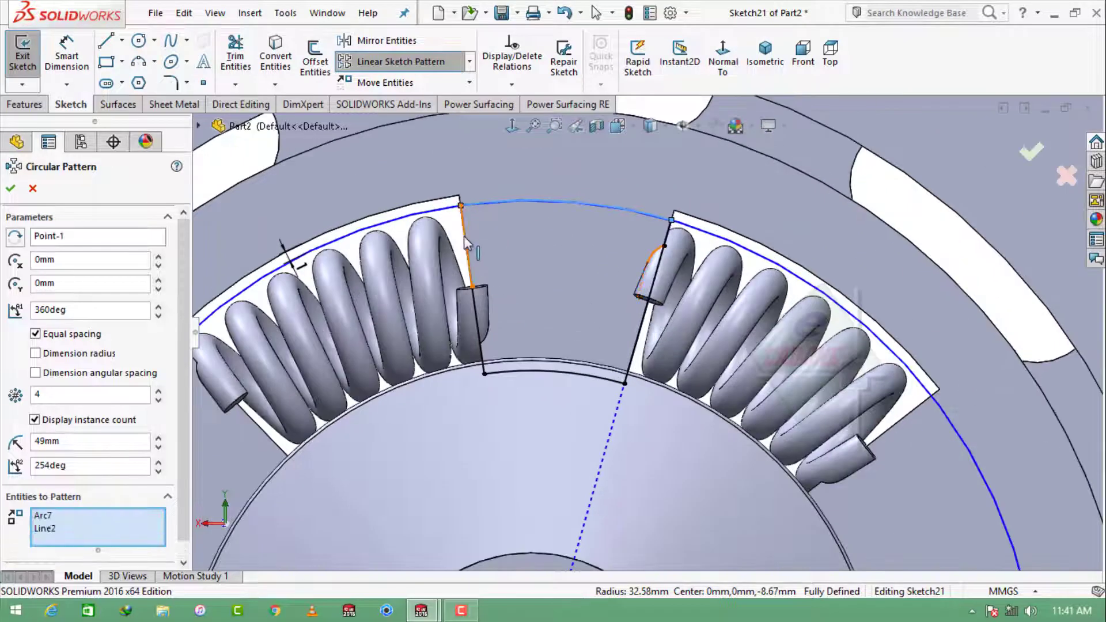
click(474, 311)
click(542, 371)
text(6)
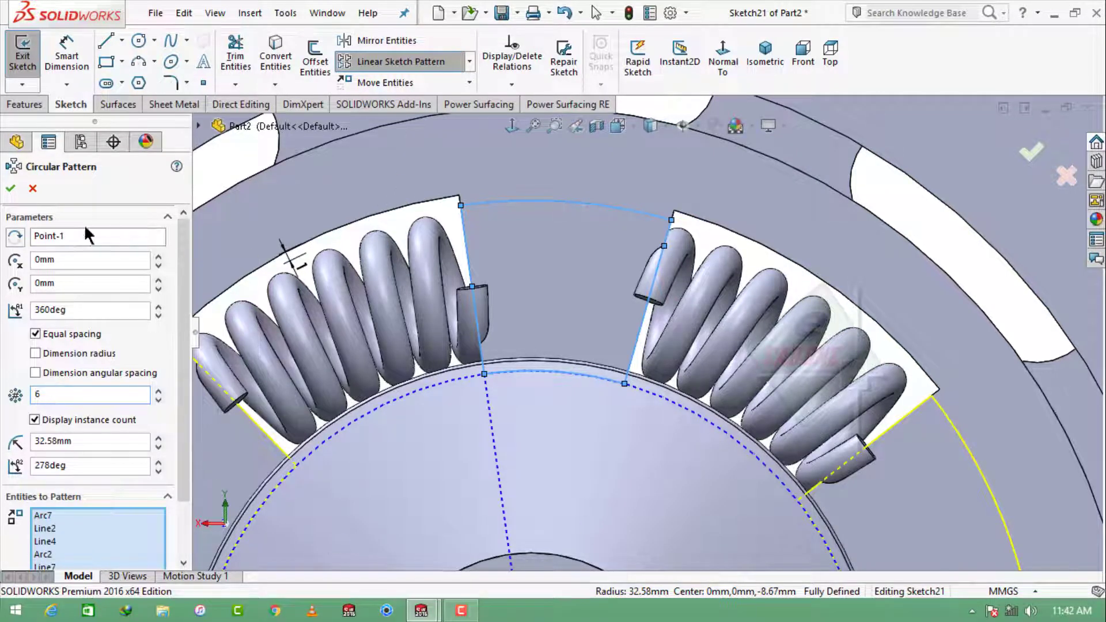
click(9, 190)
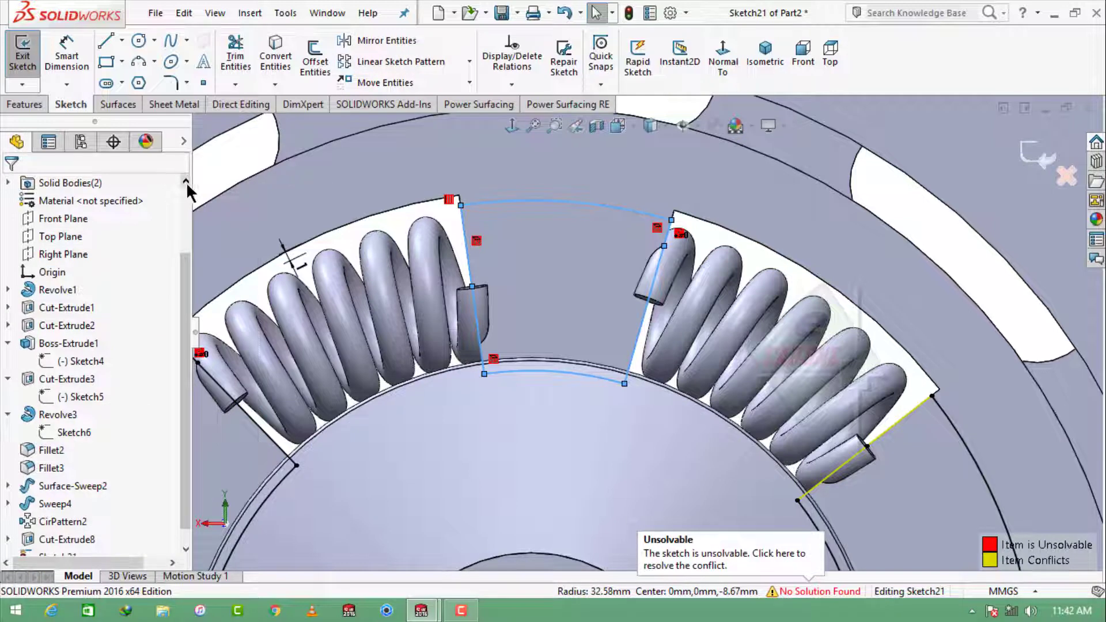
Delete the conflicting duplicate segment so the patterned sketch solves.
click(486, 276)
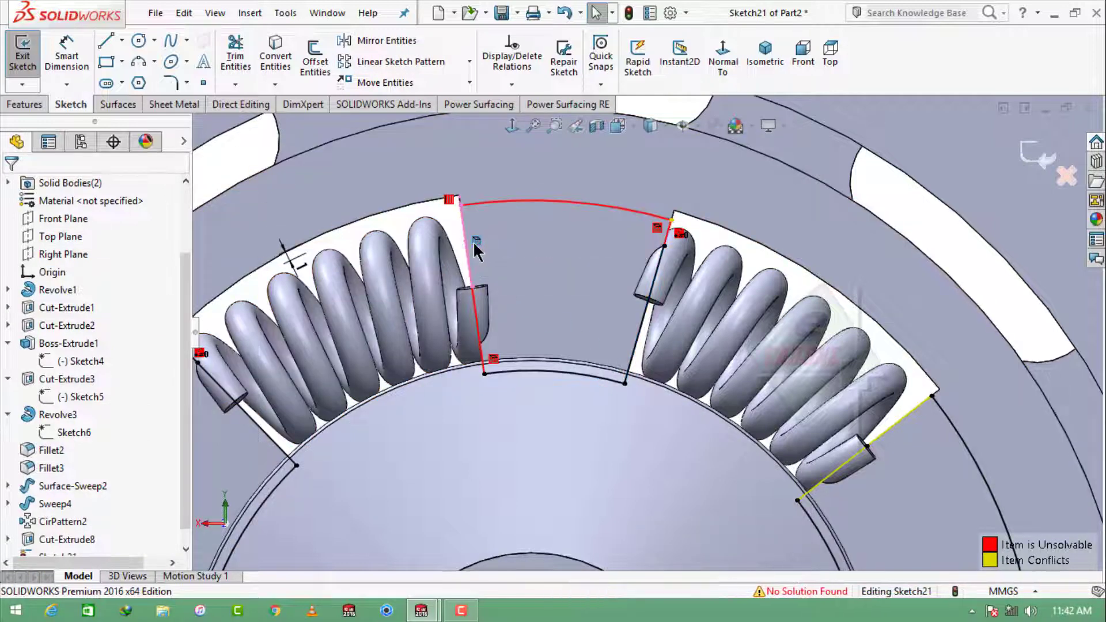
click(476, 240)
key(Delete)
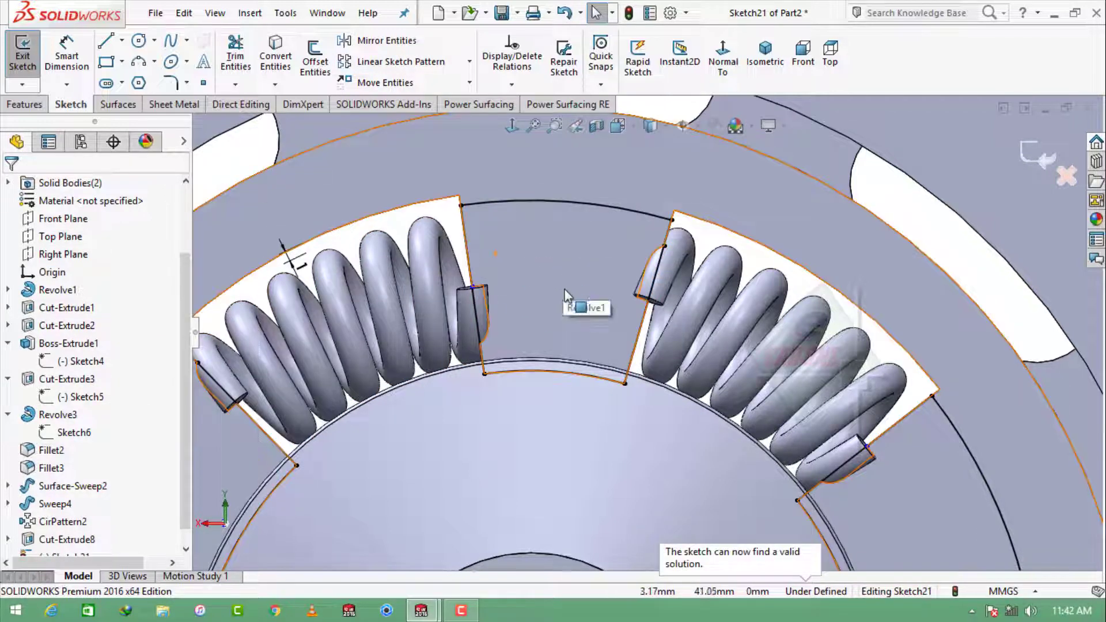
scroll(538, 290, up, 2)
scroll(537, 291, up, 2)
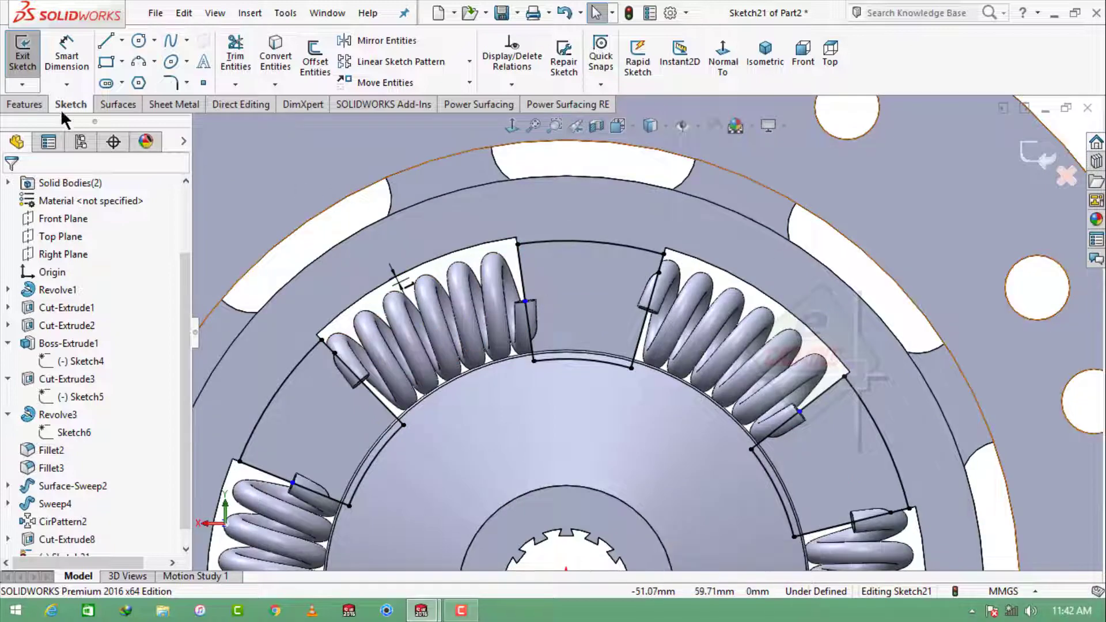
click(24, 104)
Cut the six bridging regions 14.00 mm blind in reversed direction, then inspect the disc.
click(245, 57)
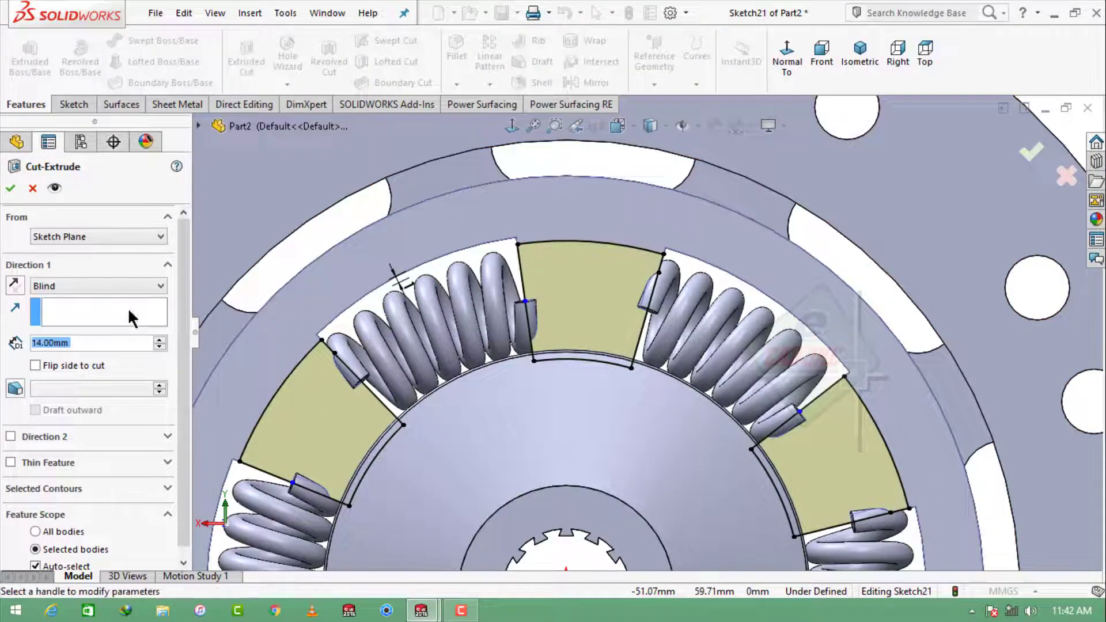
middle_drag(379, 360, 62, 269)
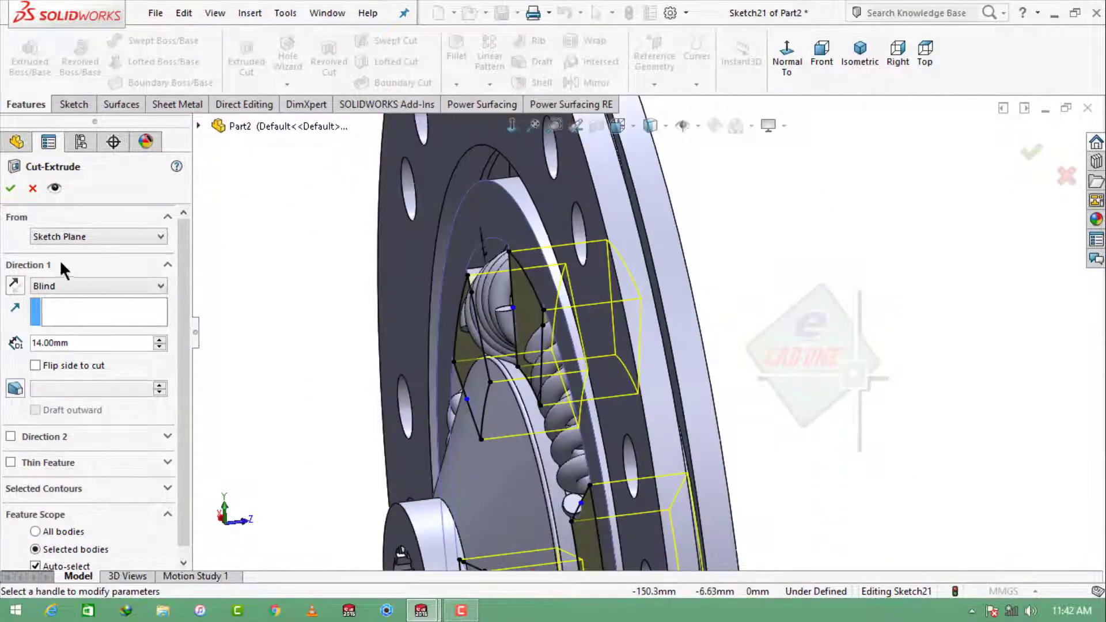
click(19, 284)
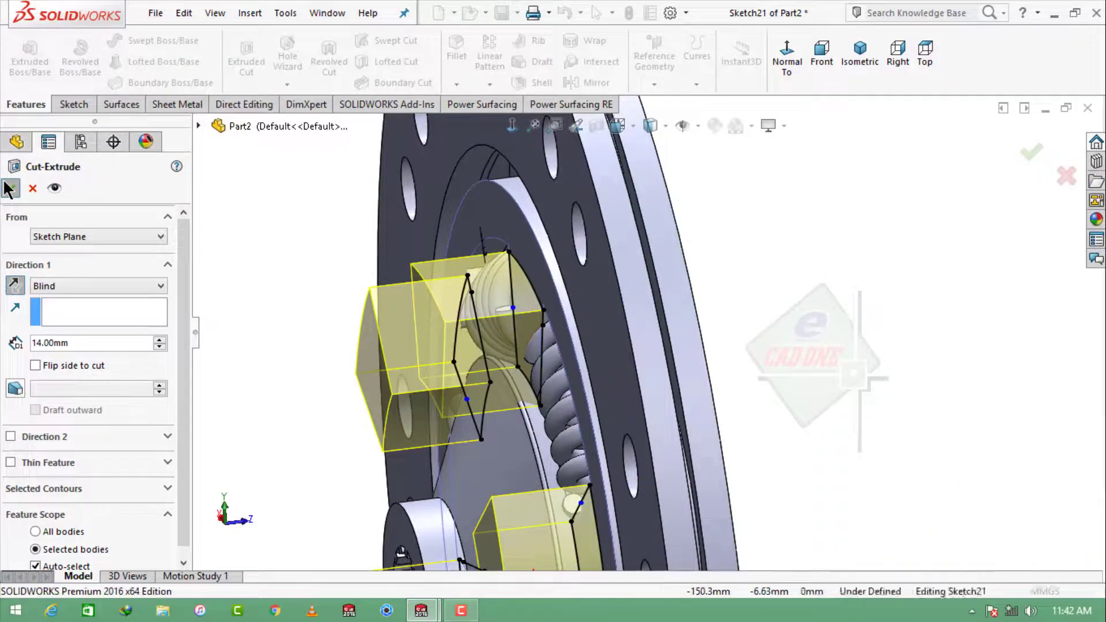
click(10, 188)
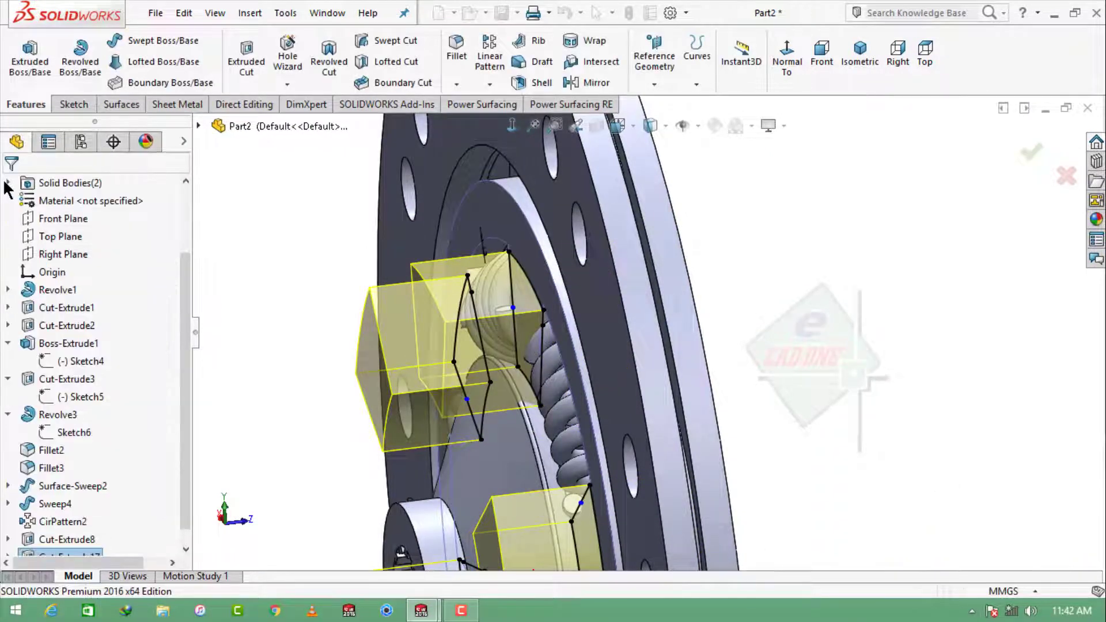
key(ctrl+1)
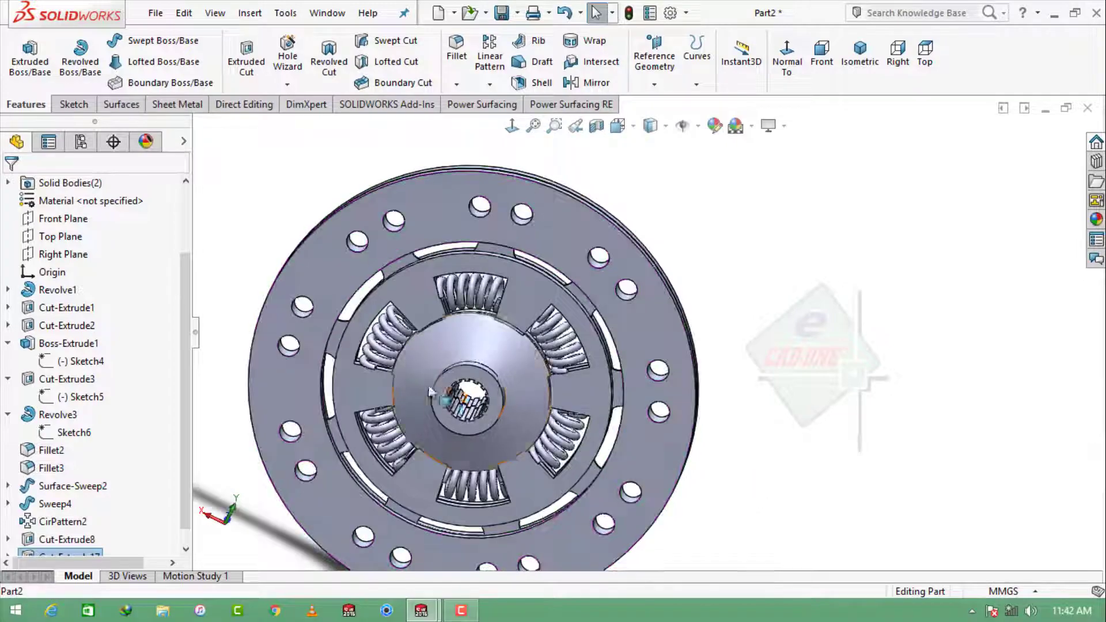
scroll(576, 327, down, 3)
middle_drag(576, 326, 469, 339)
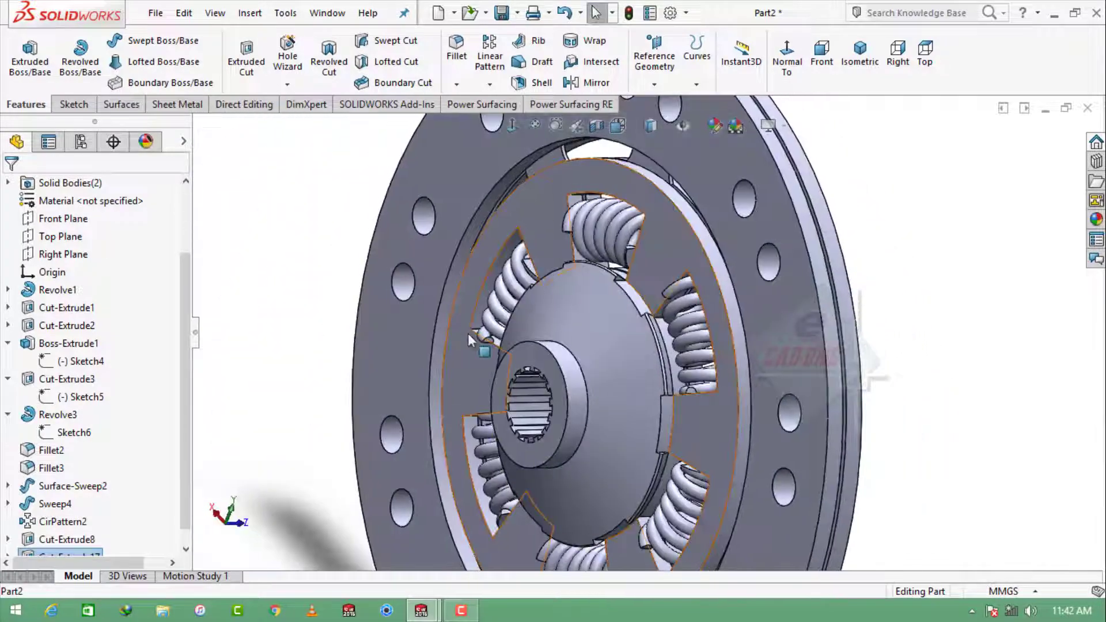
key(ctrl+1)
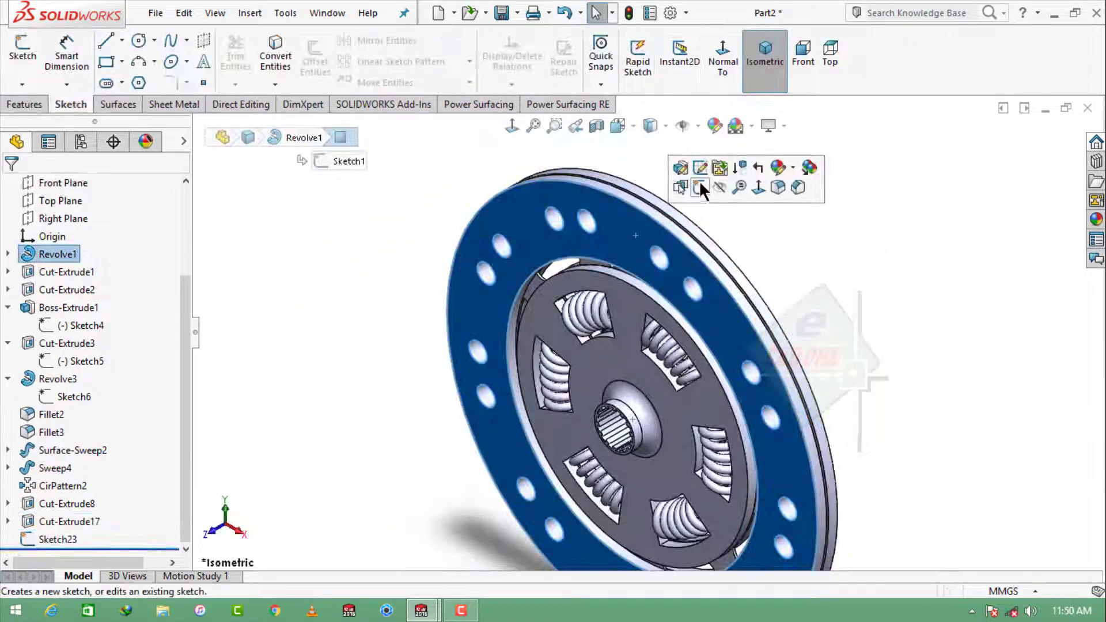
Start Sketch24 on the outer ring face and convert its inner edge and face outline.
click(699, 181)
click(727, 53)
click(907, 285)
scroll(718, 154, down, 3)
scroll(614, 308, down, 3)
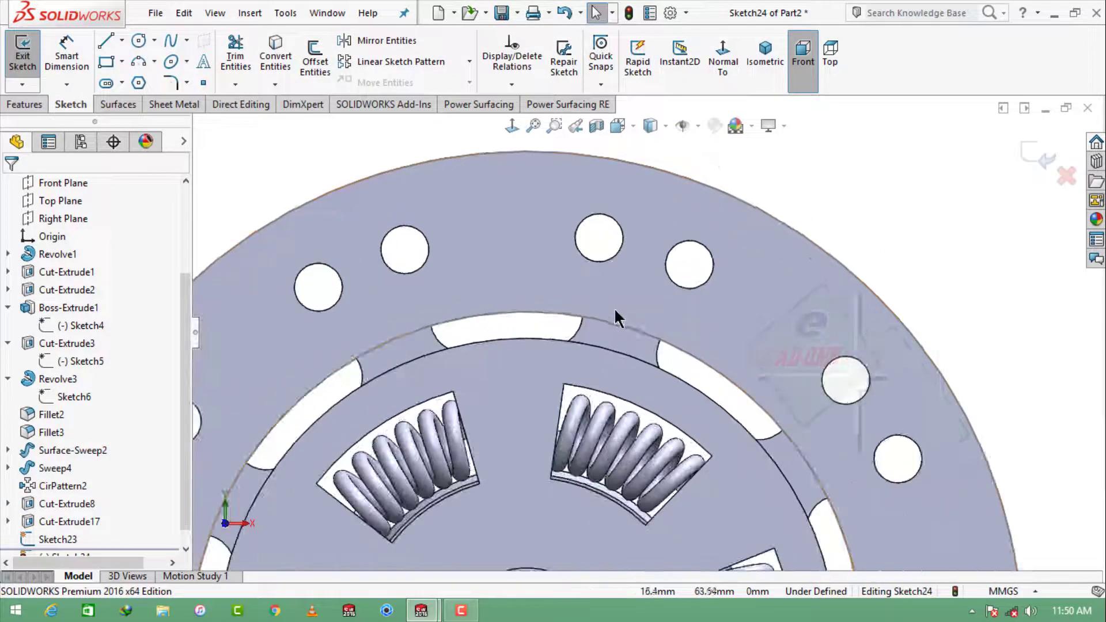
click(628, 324)
ctrl+click(681, 172)
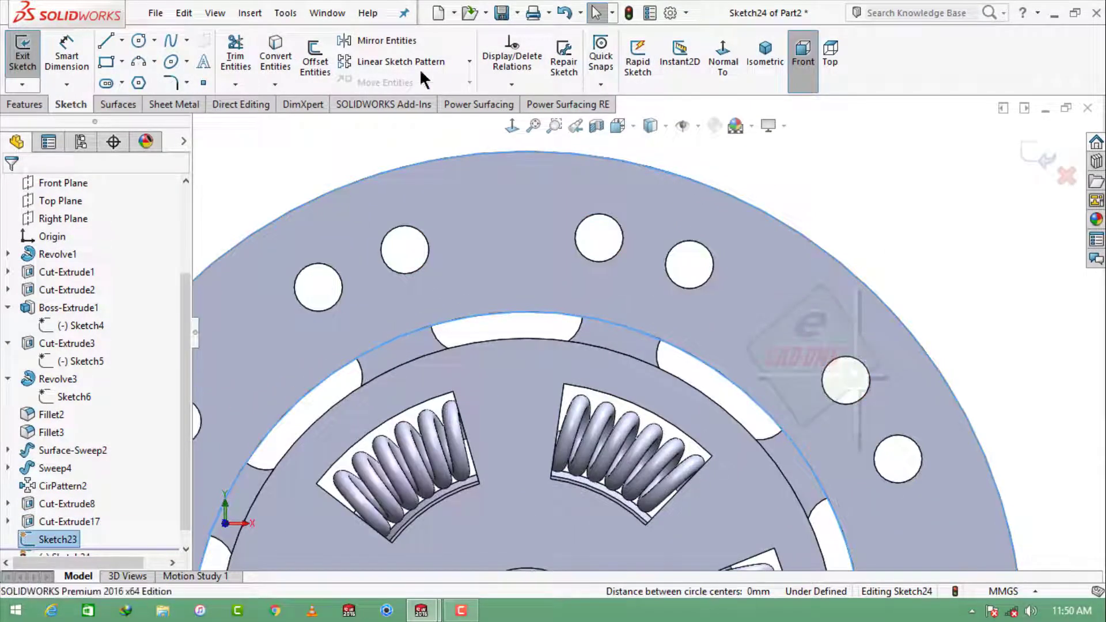
click(275, 49)
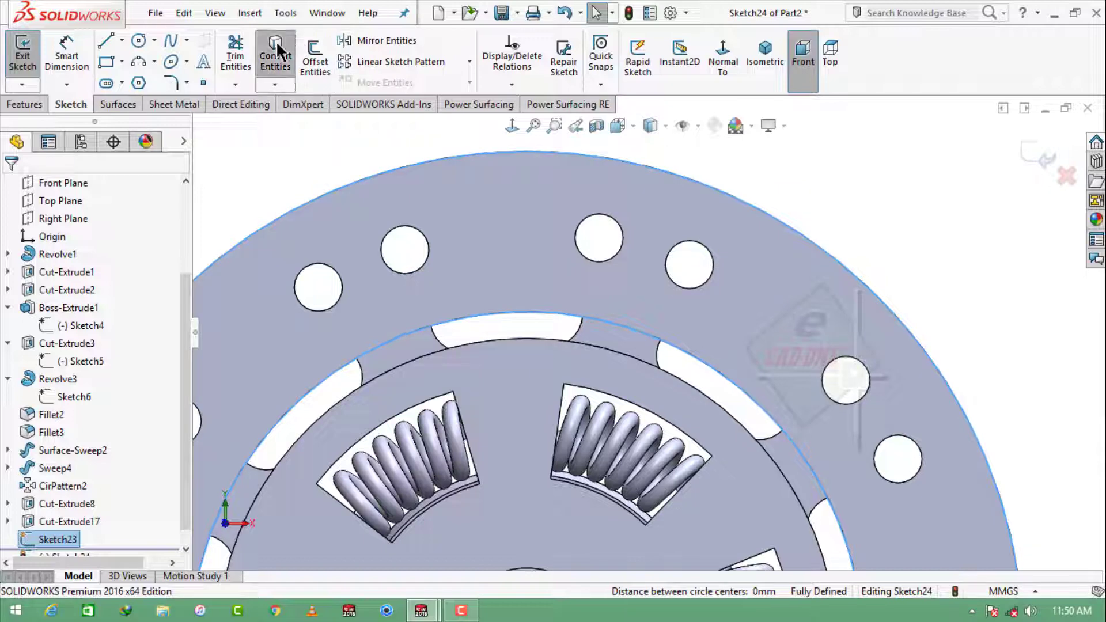
Draw a 32.18 mm radial line from inner ring to rim and offset it 3.00 mm.
click(106, 40)
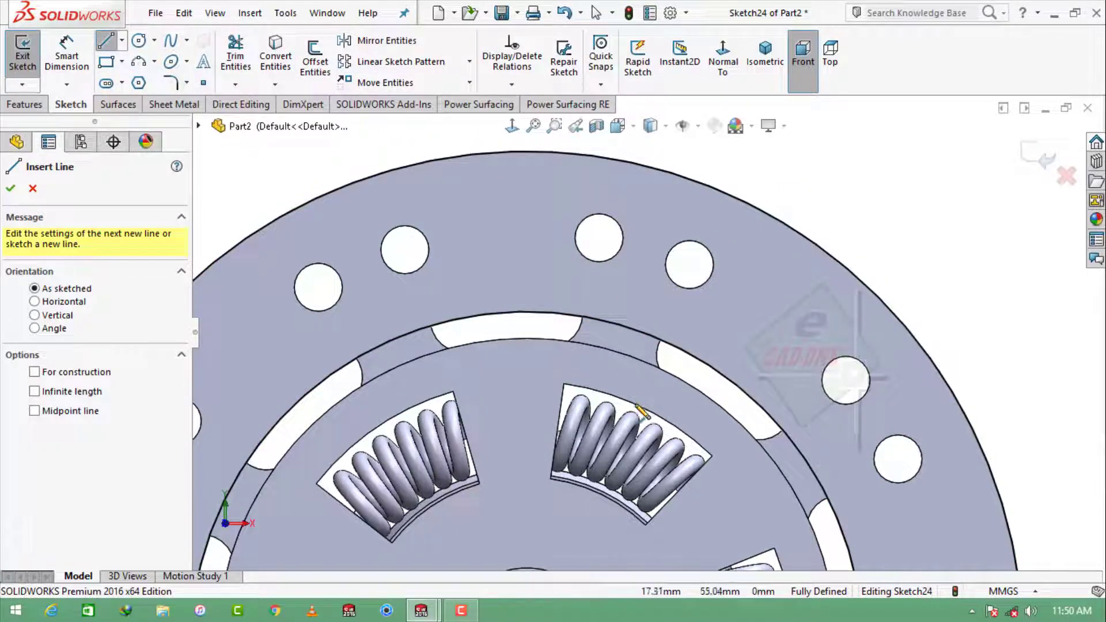
scroll(622, 309, up, 3)
click(638, 307)
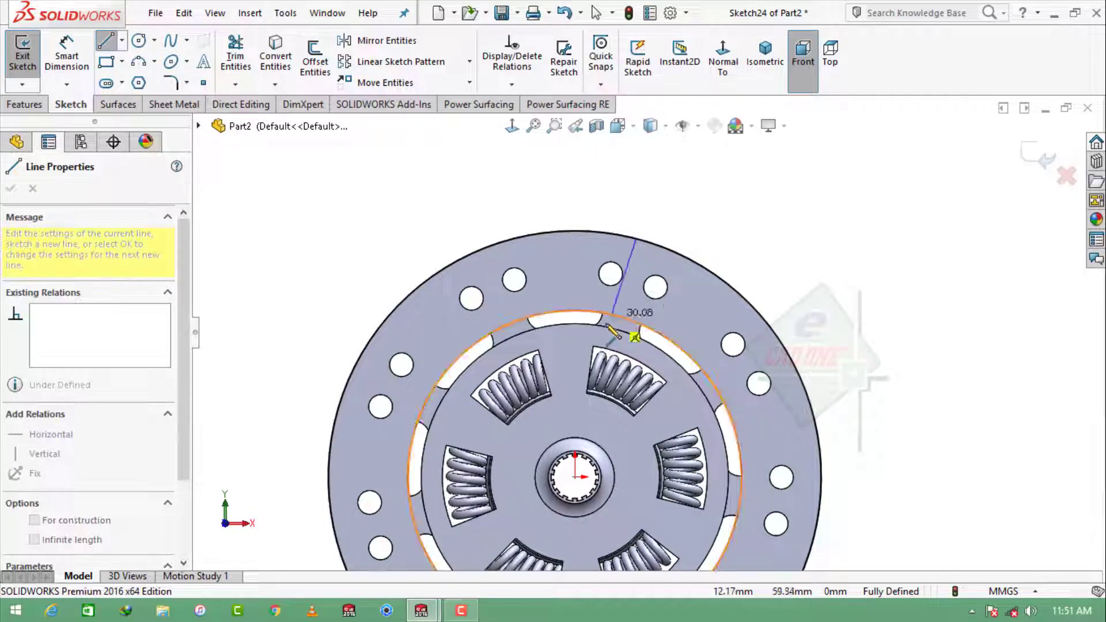
scroll(655, 297, down, 2)
scroll(649, 386, down, 2)
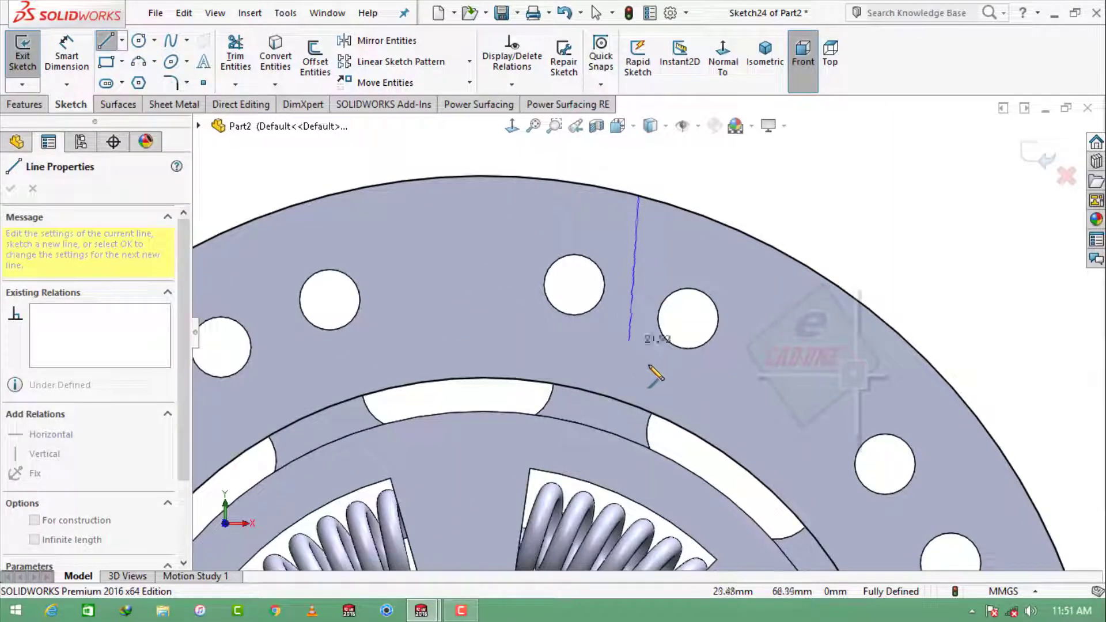
click(651, 413)
key(Escape)
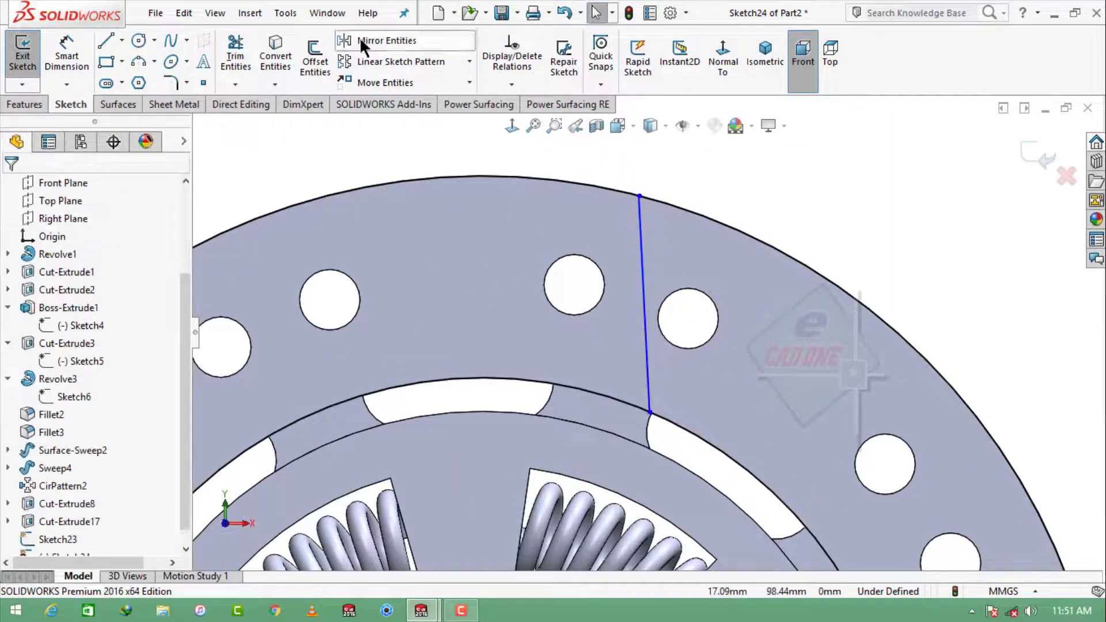
click(315, 57)
click(641, 244)
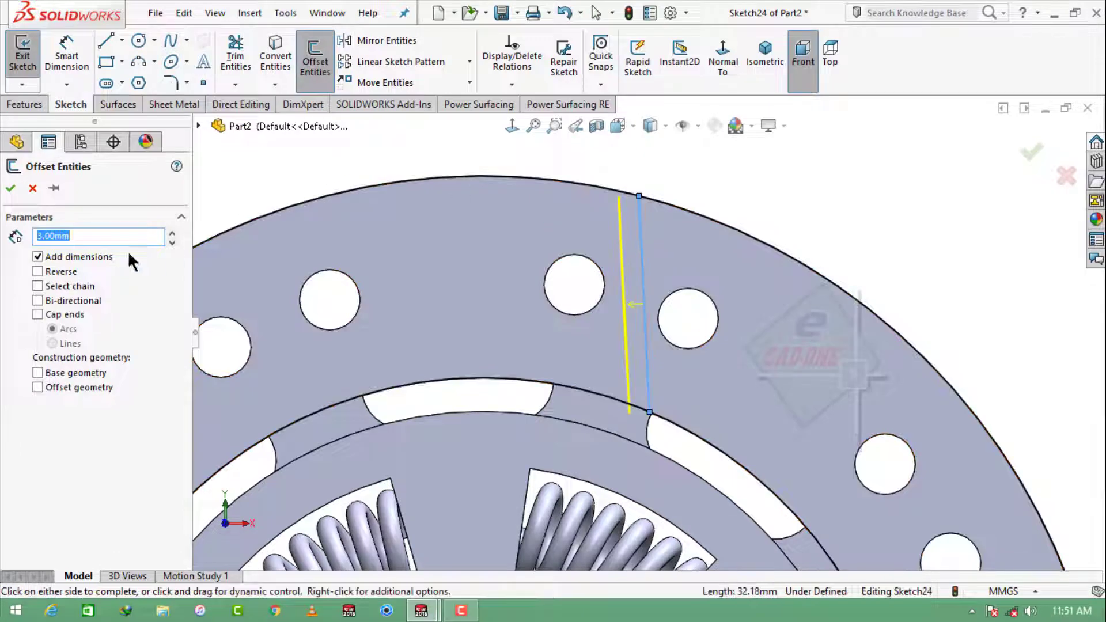
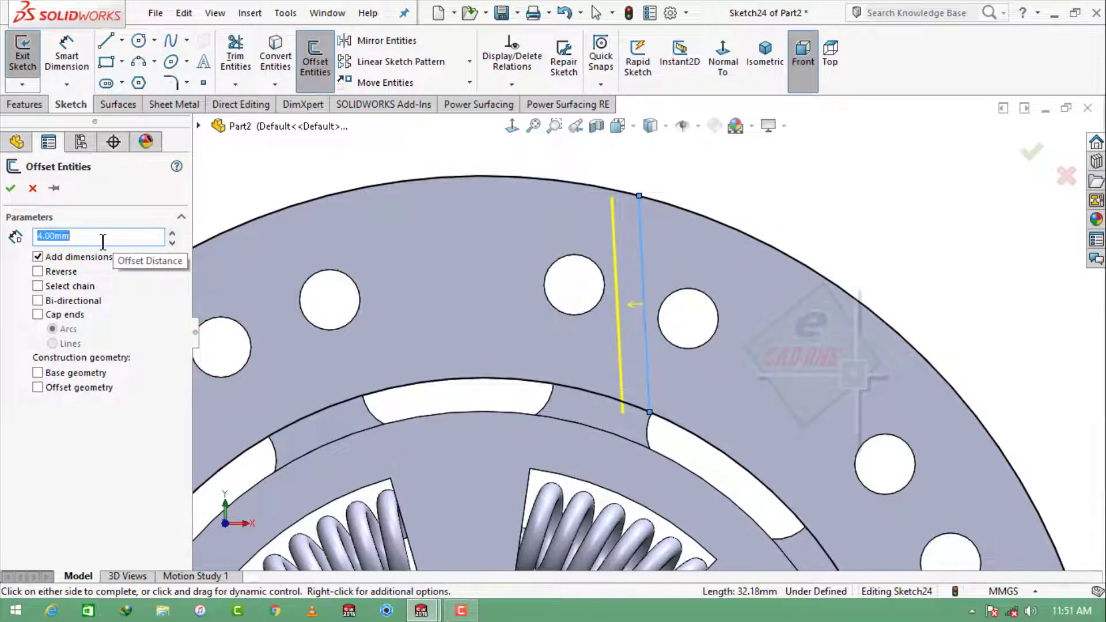
Accept the 3.50 mm offset line and trim the left line's end at the outer arc.
click(10, 188)
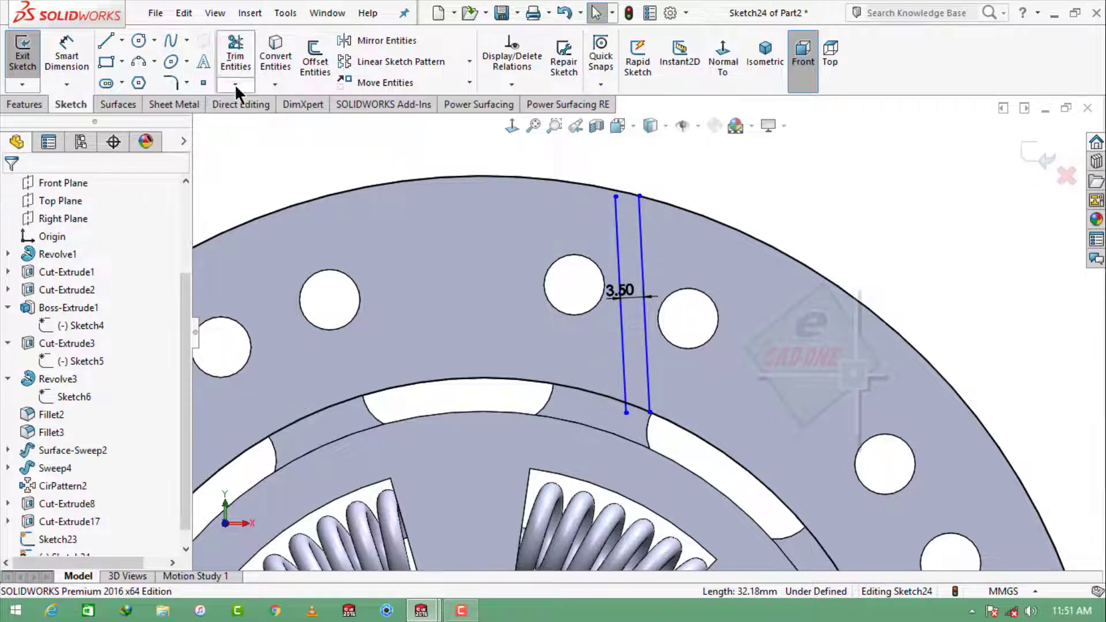
click(236, 57)
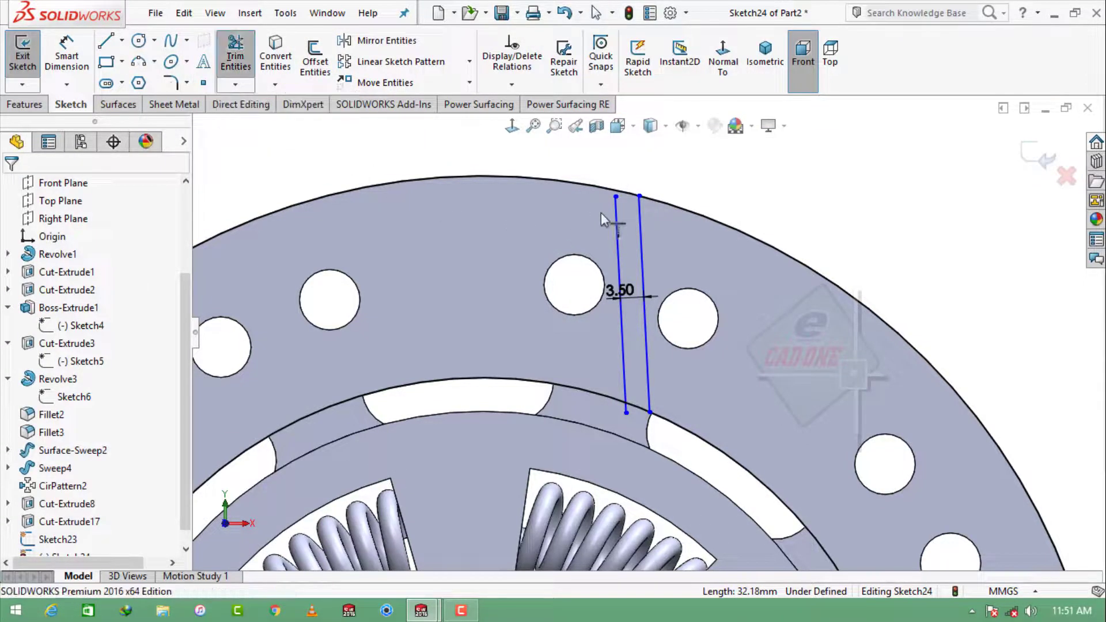
click(632, 179)
key(Escape)
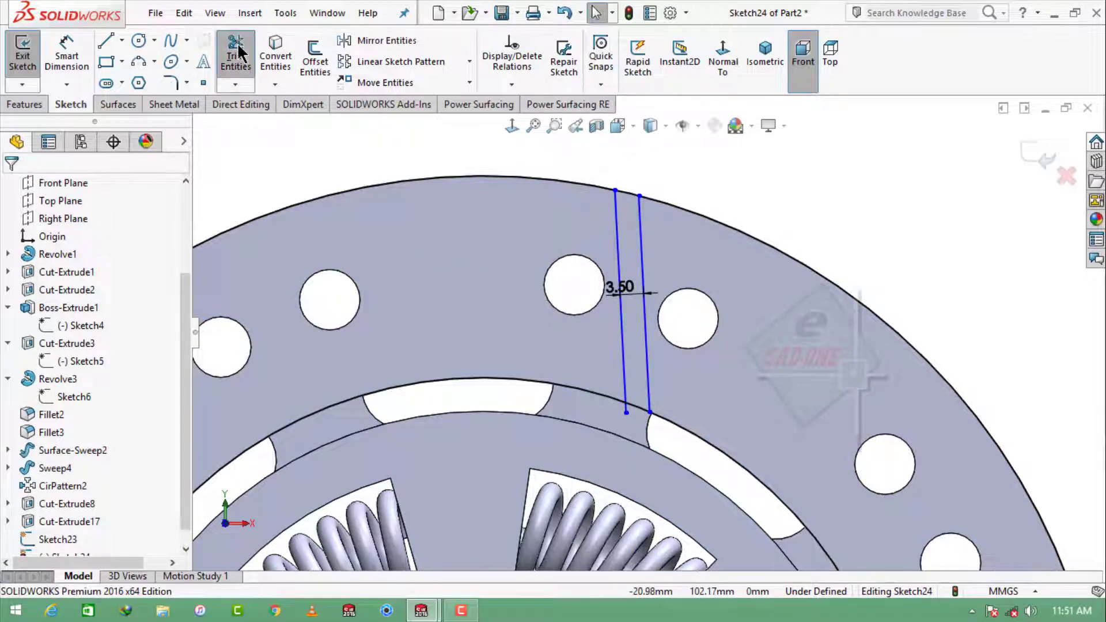
Power-trim the arcs outside the two lines, leaving a closed narrow strip.
click(241, 54)
mouse_move(573, 164)
mouse_down()
mouse_move(467, 329)
mouse_move(723, 324)
mouse_up()
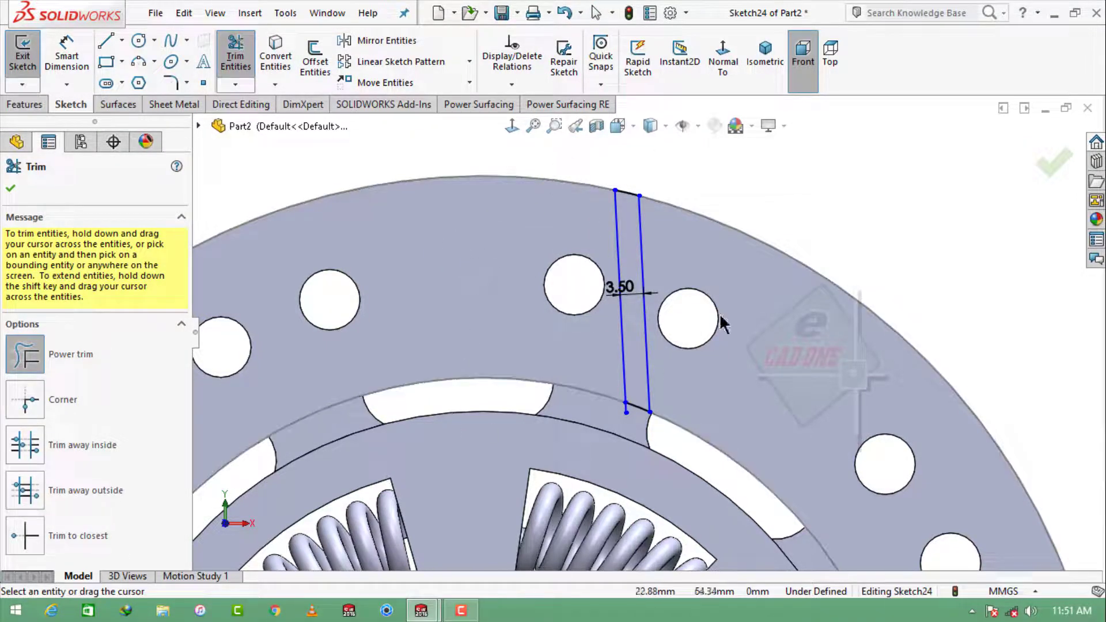
scroll(662, 317, down, 2)
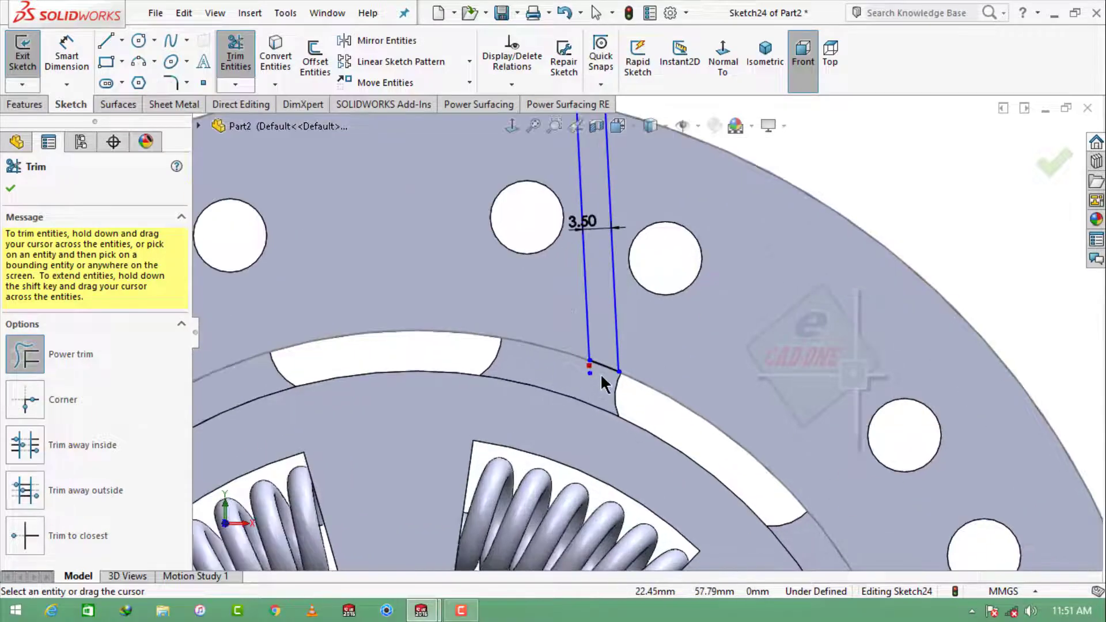
scroll(606, 243, up, 1)
scroll(627, 277, up, 1)
scroll(645, 391, up, 1)
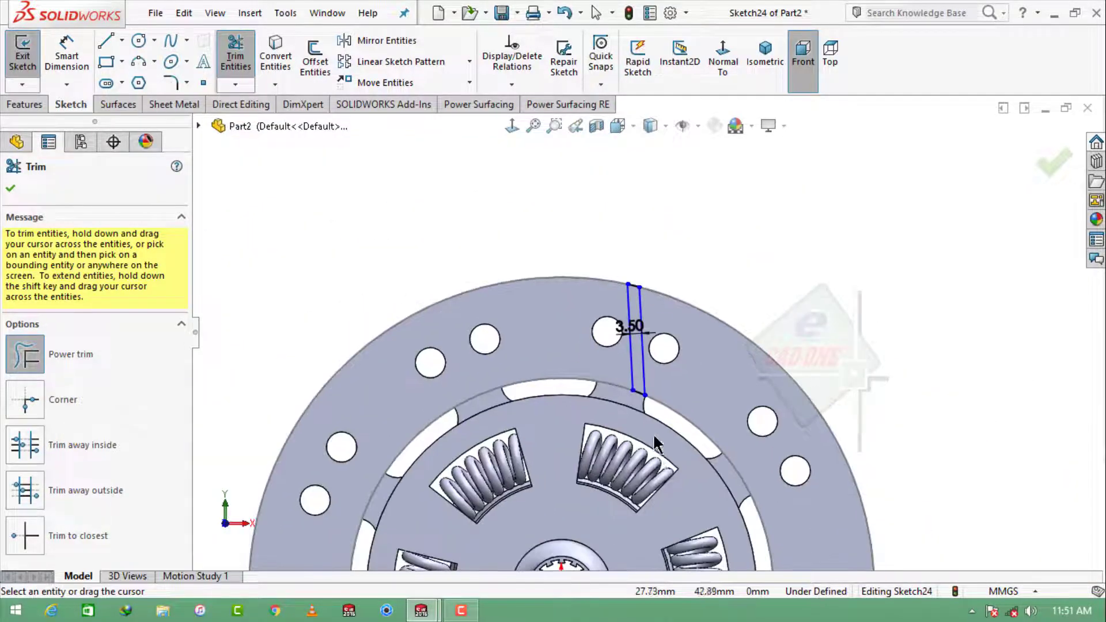
scroll(652, 433, up, 1)
scroll(652, 427, up, 1)
scroll(637, 443, up, 2)
scroll(637, 434, down, 1)
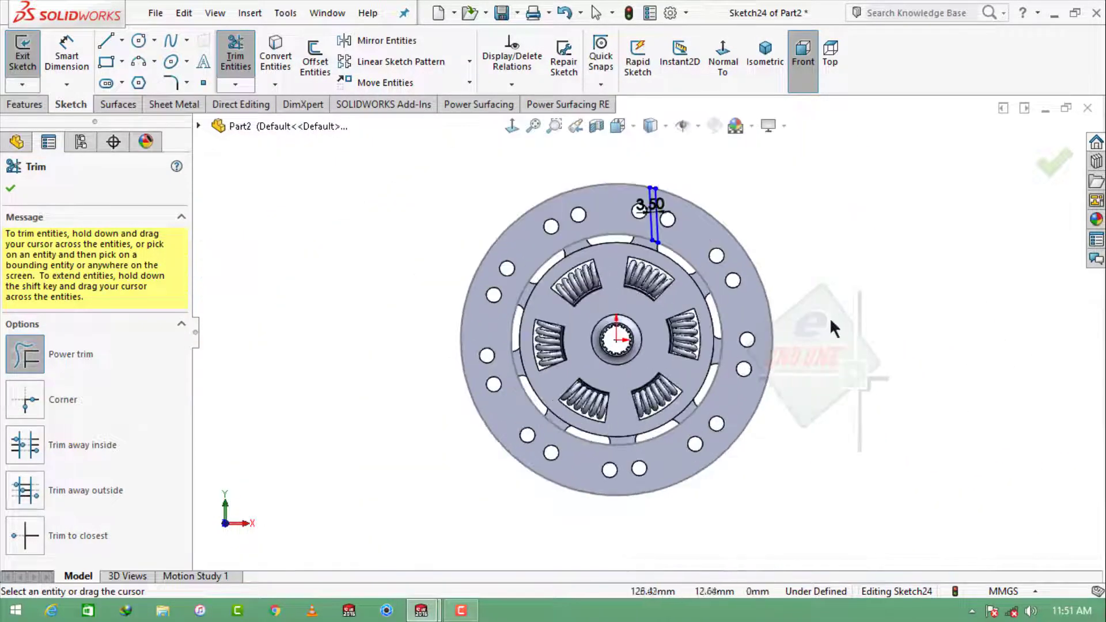
key(Escape)
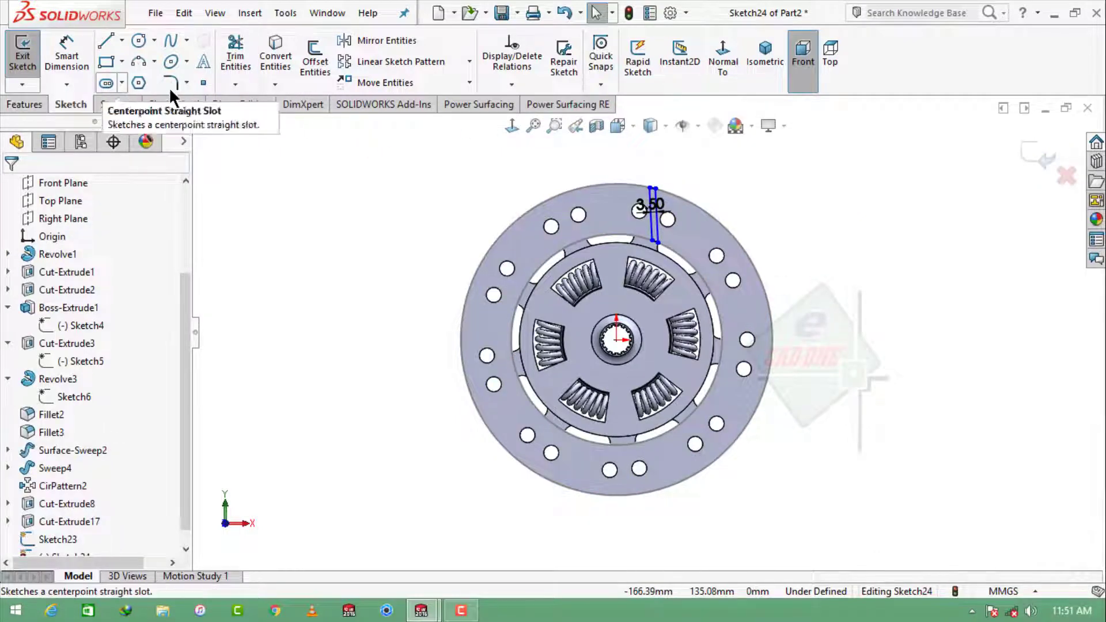
Circularly pattern the strip's two lines and two arcs into 18 copies around the disc centre.
click(469, 61)
click(443, 105)
scroll(665, 219, down, 5)
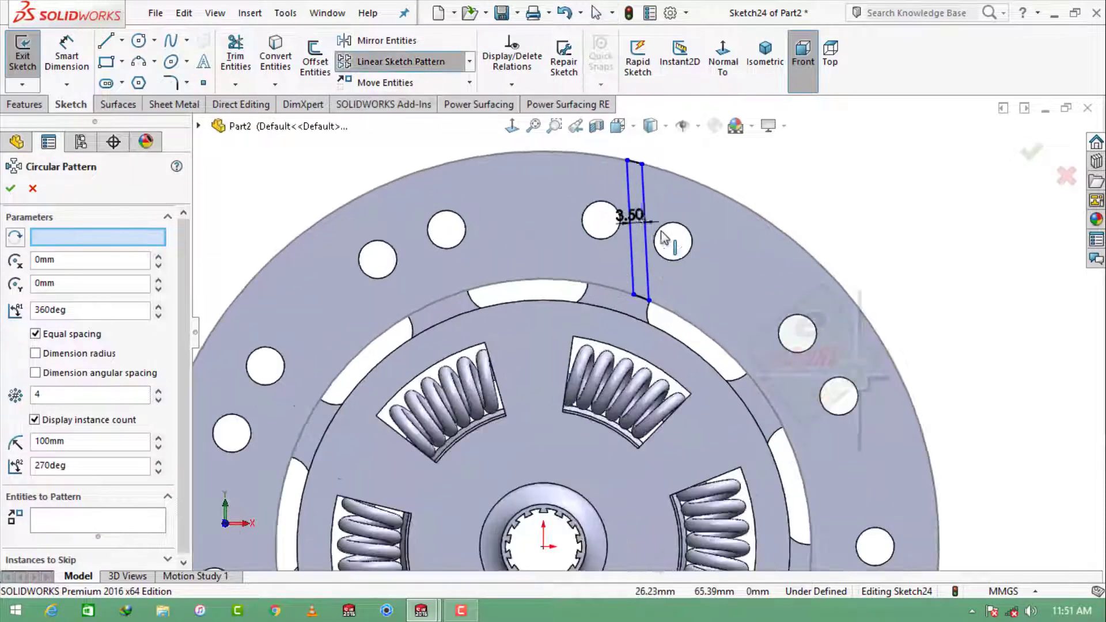
key(Escape)
drag(650, 261, 717, 357)
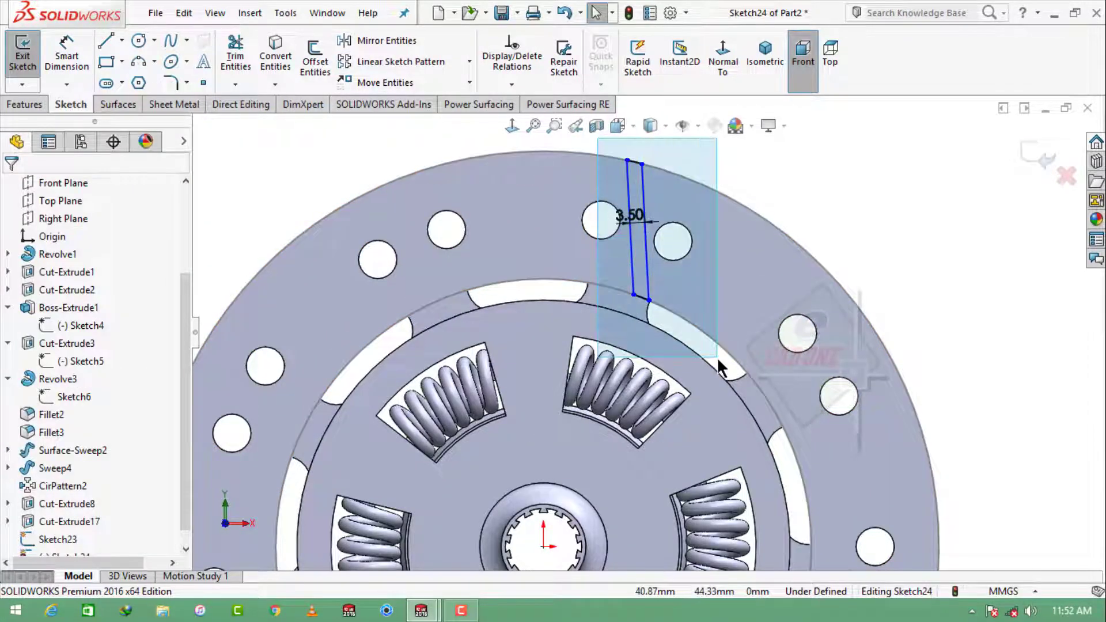
click(472, 61)
click(445, 102)
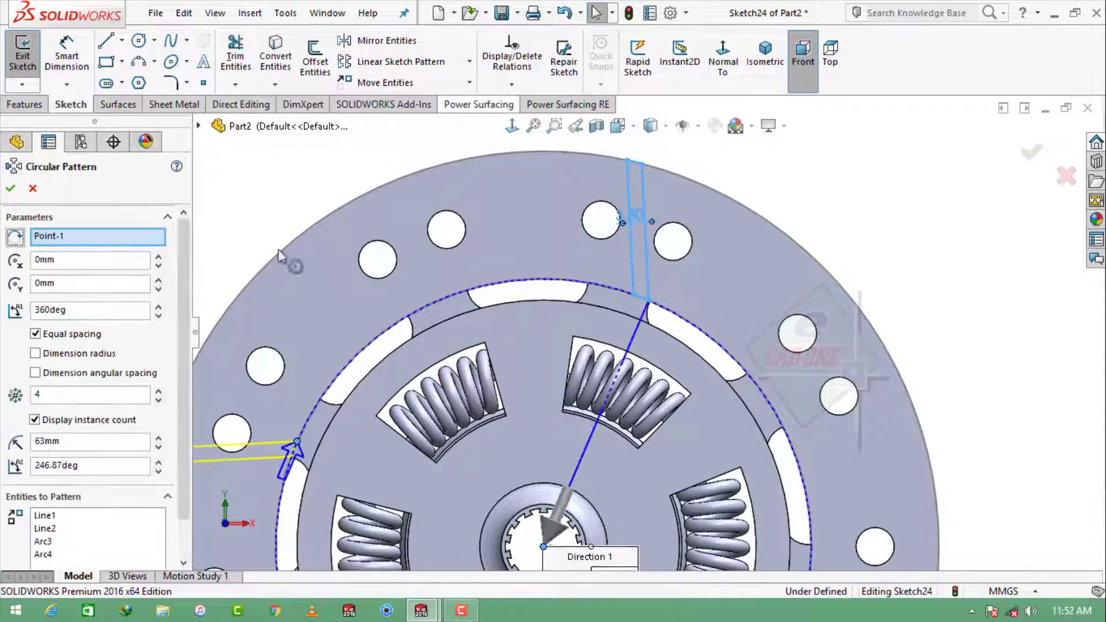
click(49, 393)
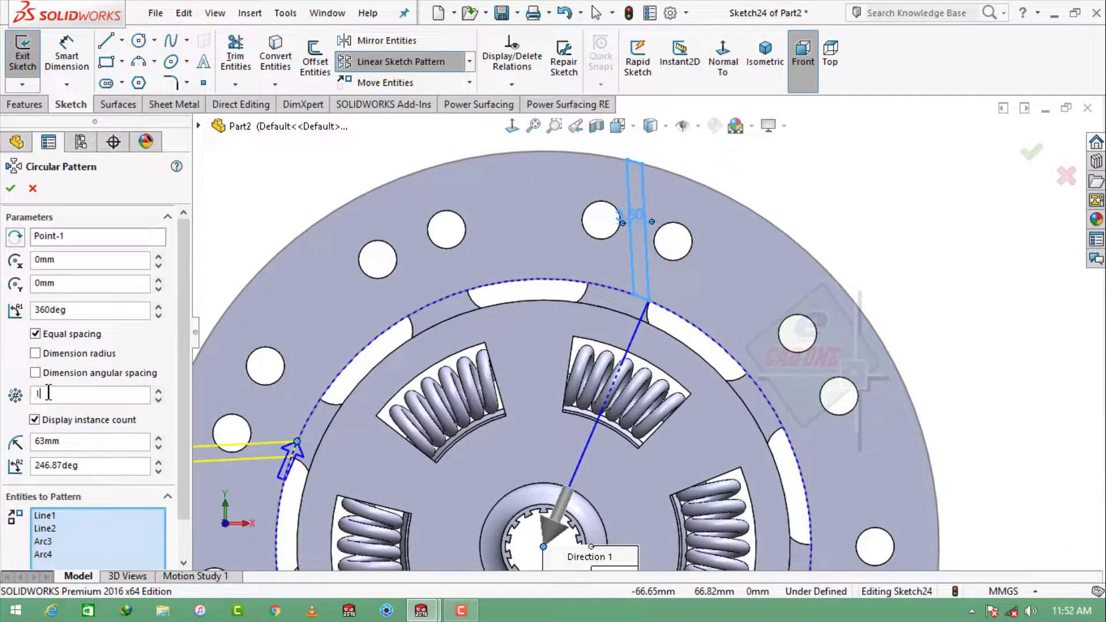
text(8)
click(9, 189)
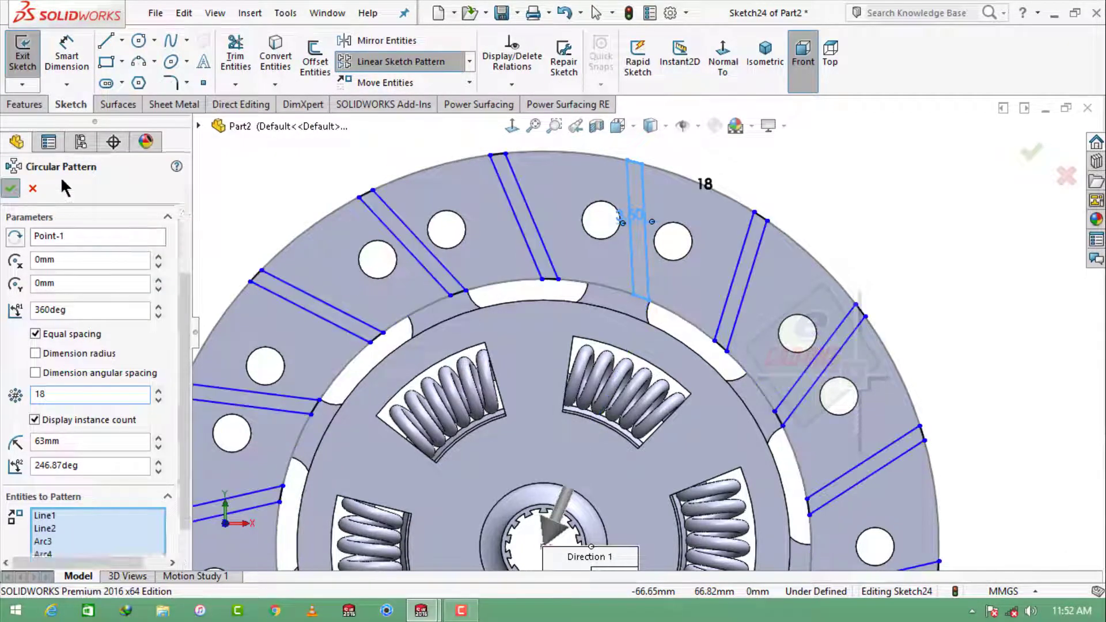
click(42, 108)
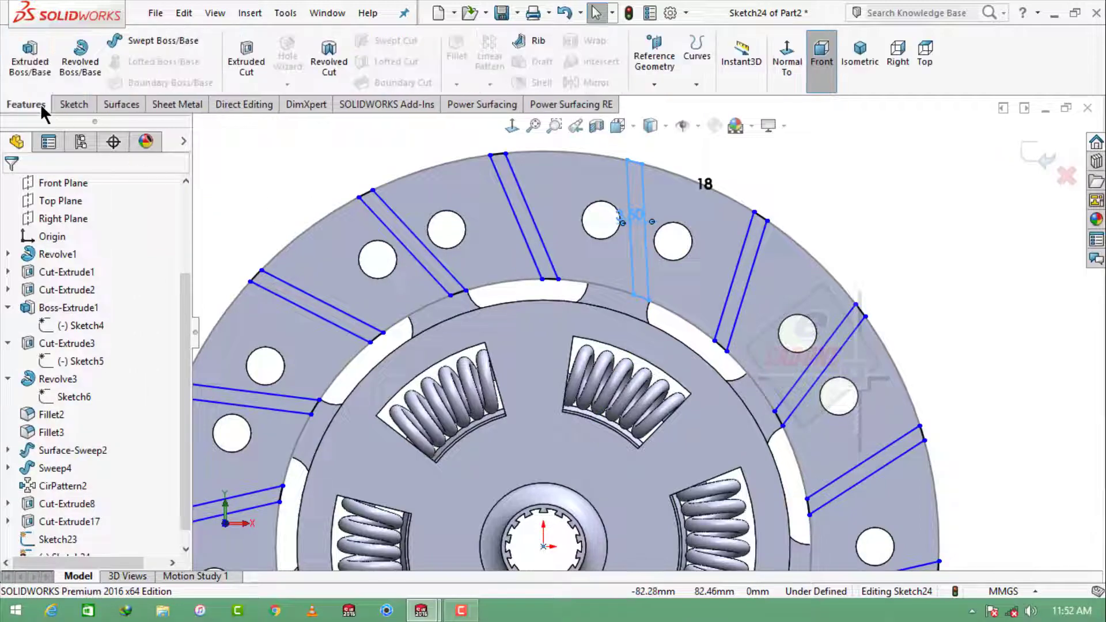
Extrude-cut the 18 strip outlines blind 2.00 mm deep into the disc face.
click(246, 58)
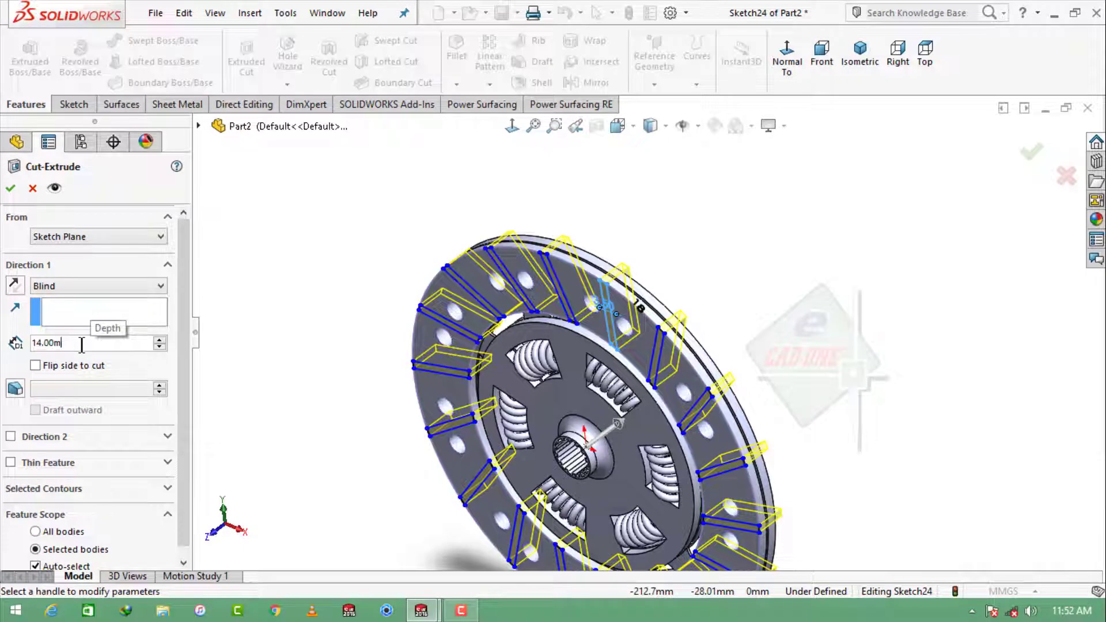
click(131, 354)
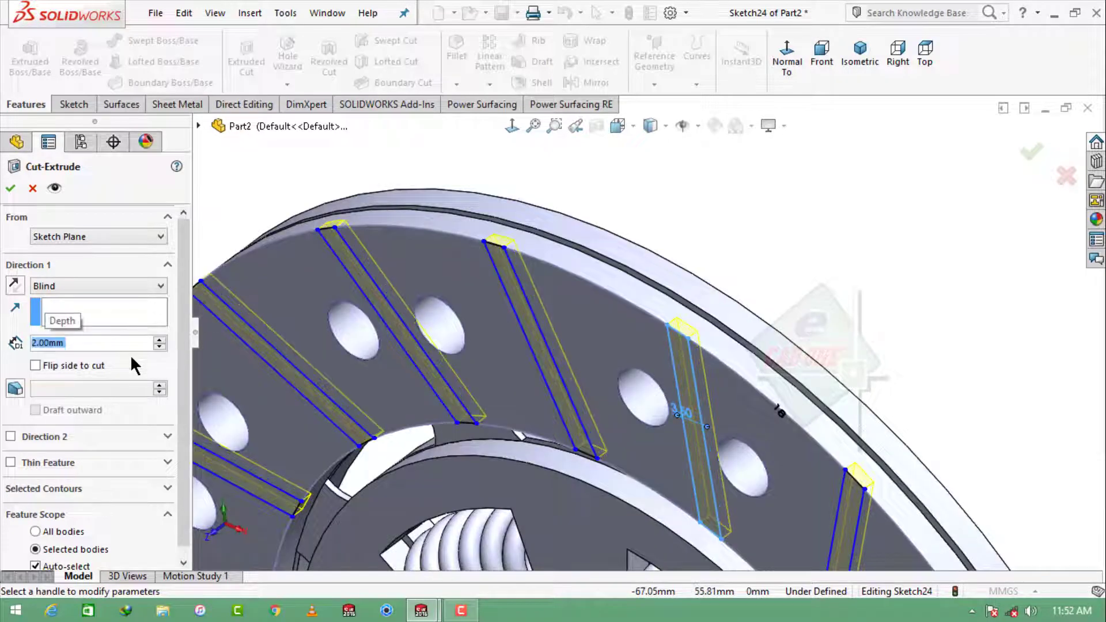
click(11, 190)
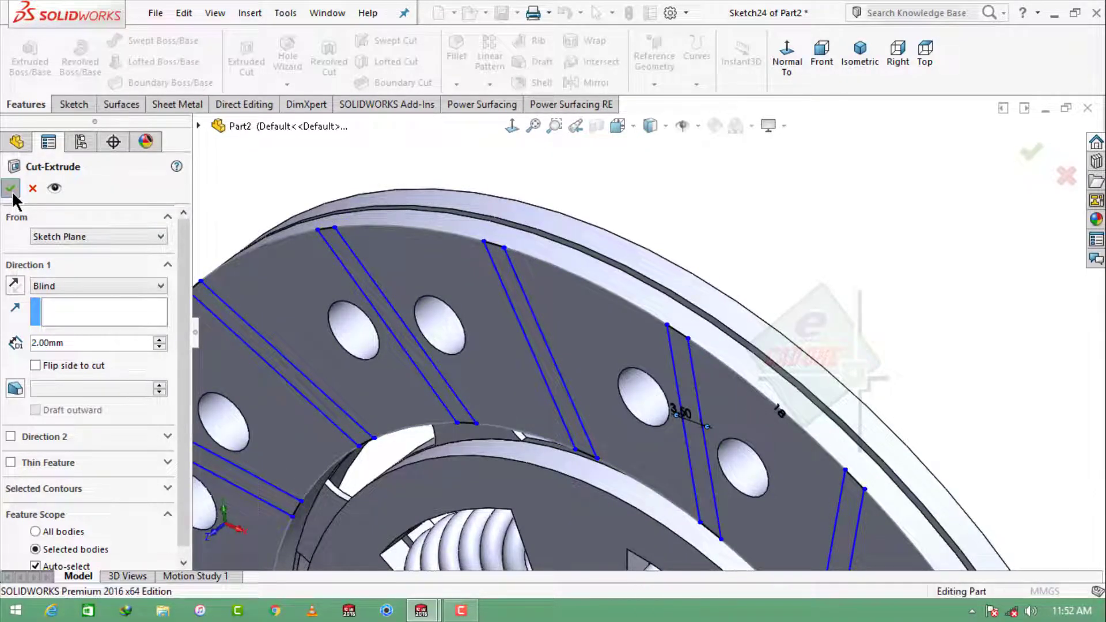
scroll(538, 314, up, 5)
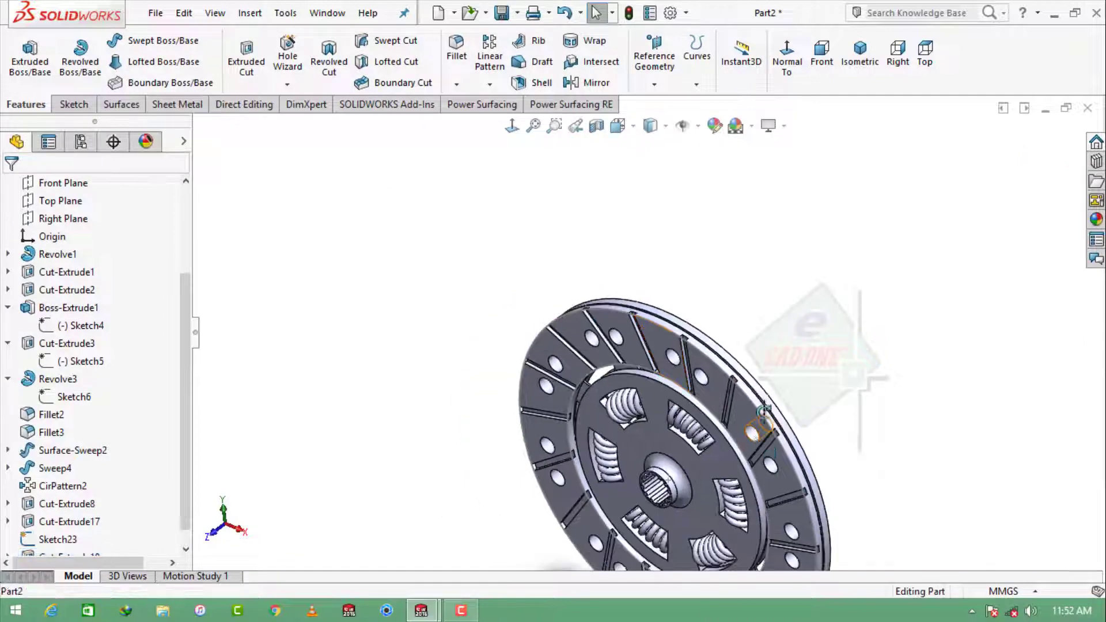
scroll(763, 410, up, 3)
middle_drag(755, 432, 758, 469)
scroll(707, 450, down, 5)
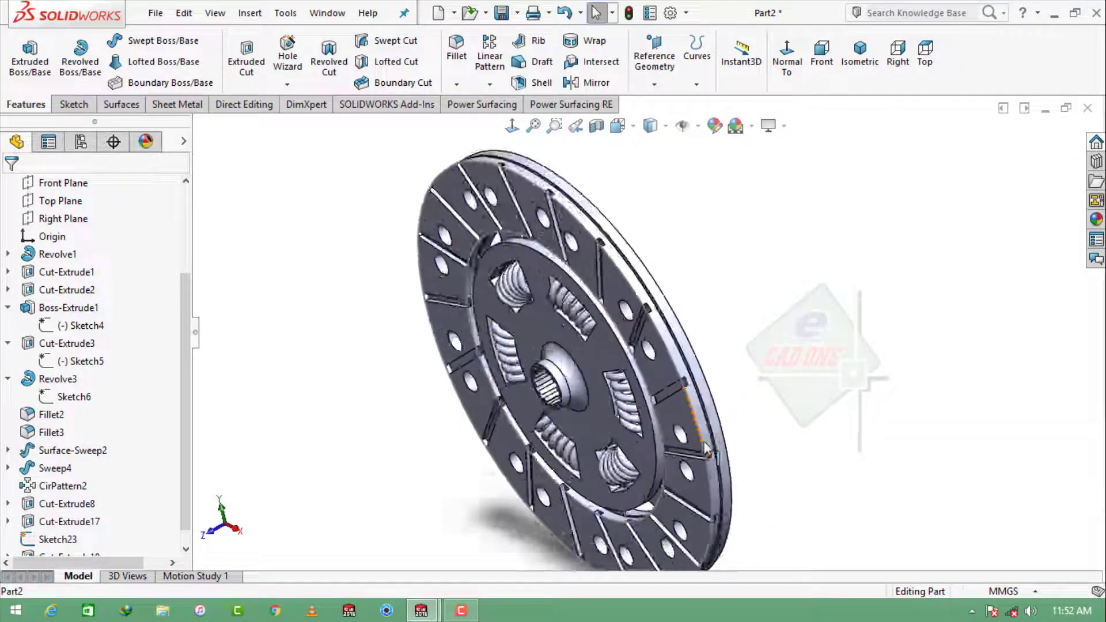
scroll(706, 449, down, 2)
Mirror Cut-Extrude18 across the Front Plane to groove the disc's other face.
click(567, 118)
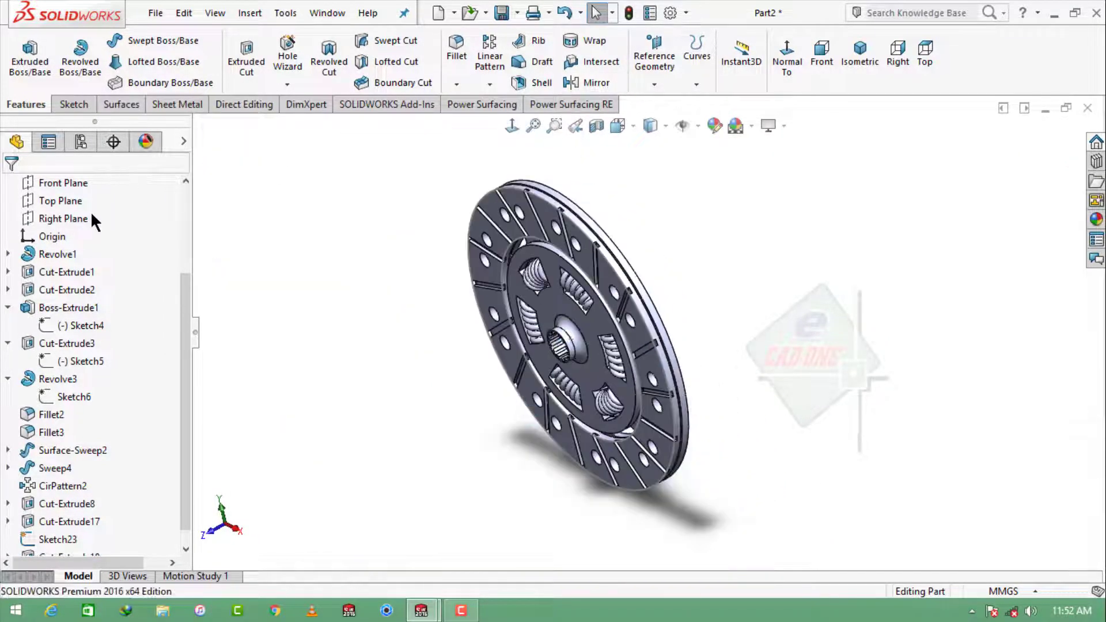
scroll(95, 220, up, 3)
click(89, 306)
click(593, 83)
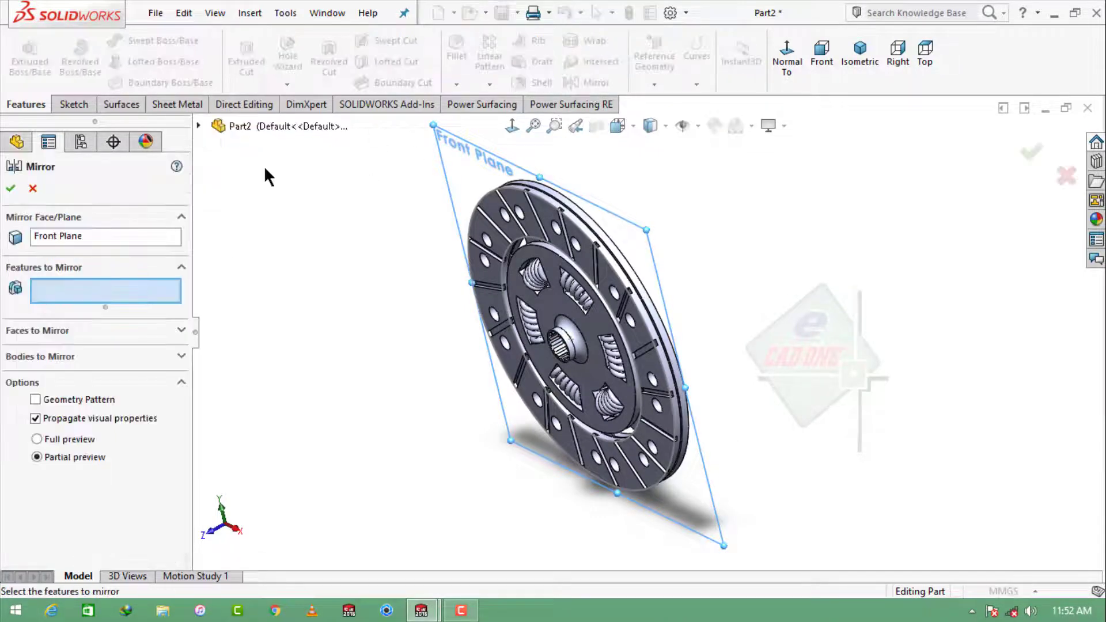
click(198, 125)
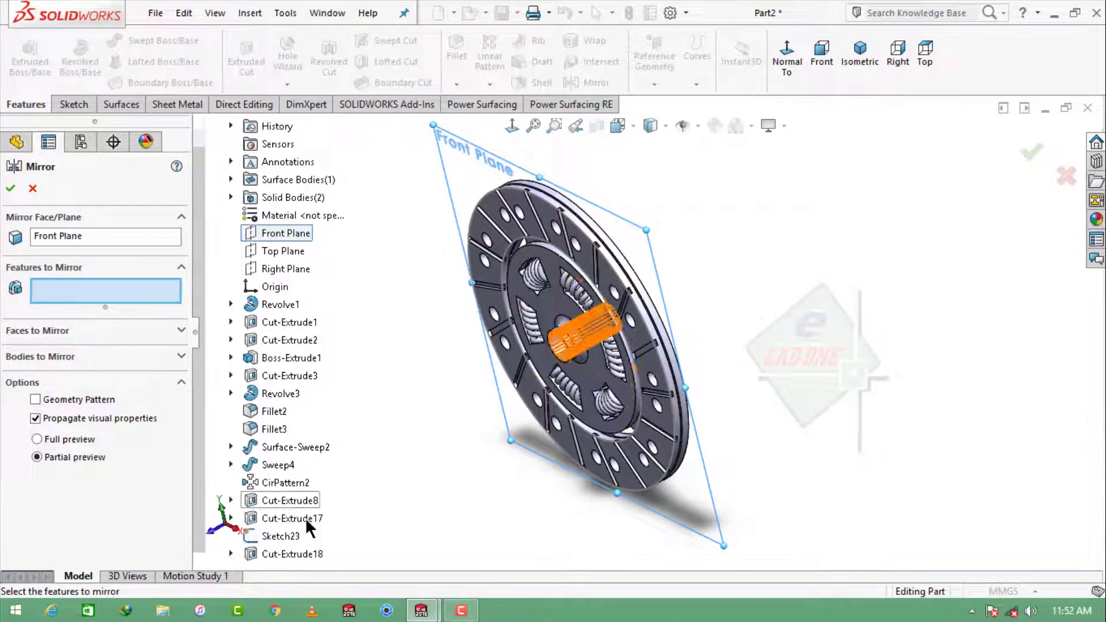
click(289, 552)
click(334, 525)
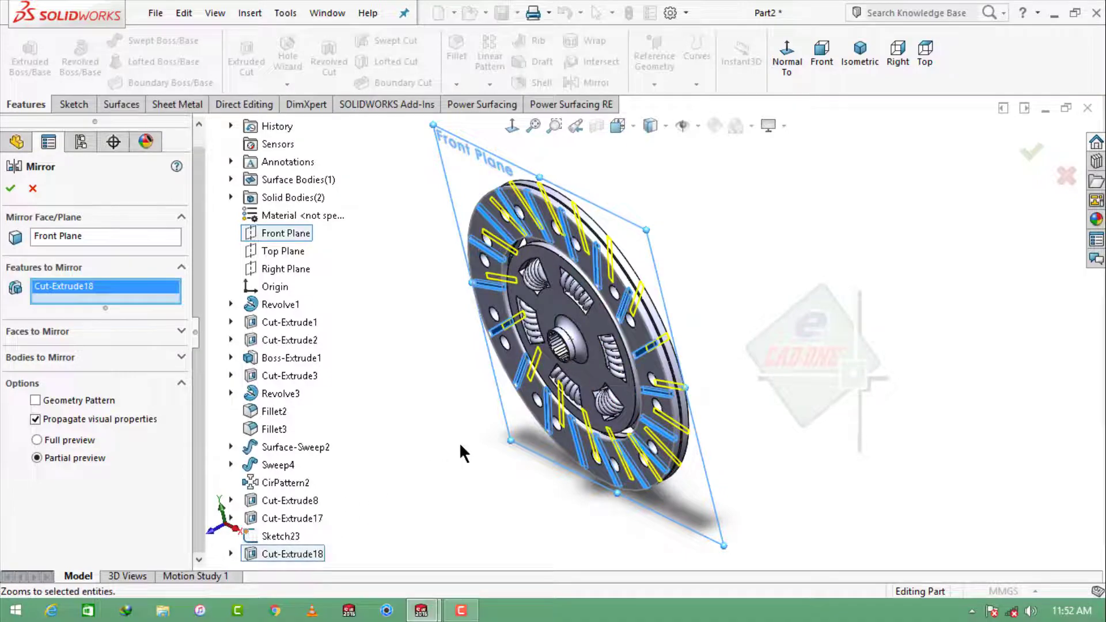
click(10, 188)
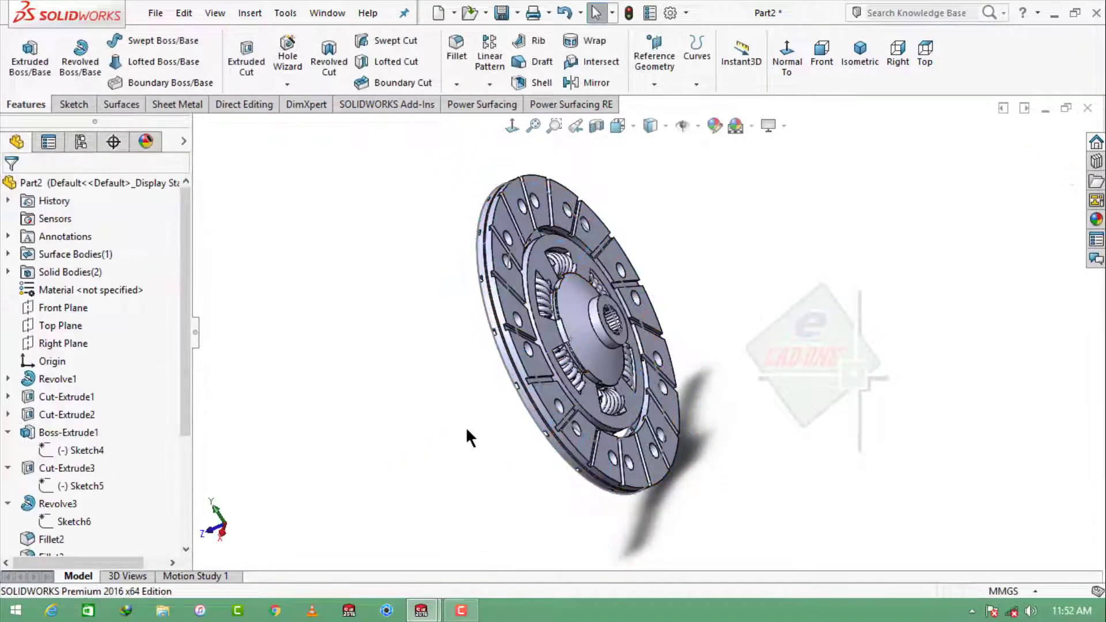
Hide the Sketch23 circle and select the friction-pad face around the rivet holes.
key(ctrl+1)
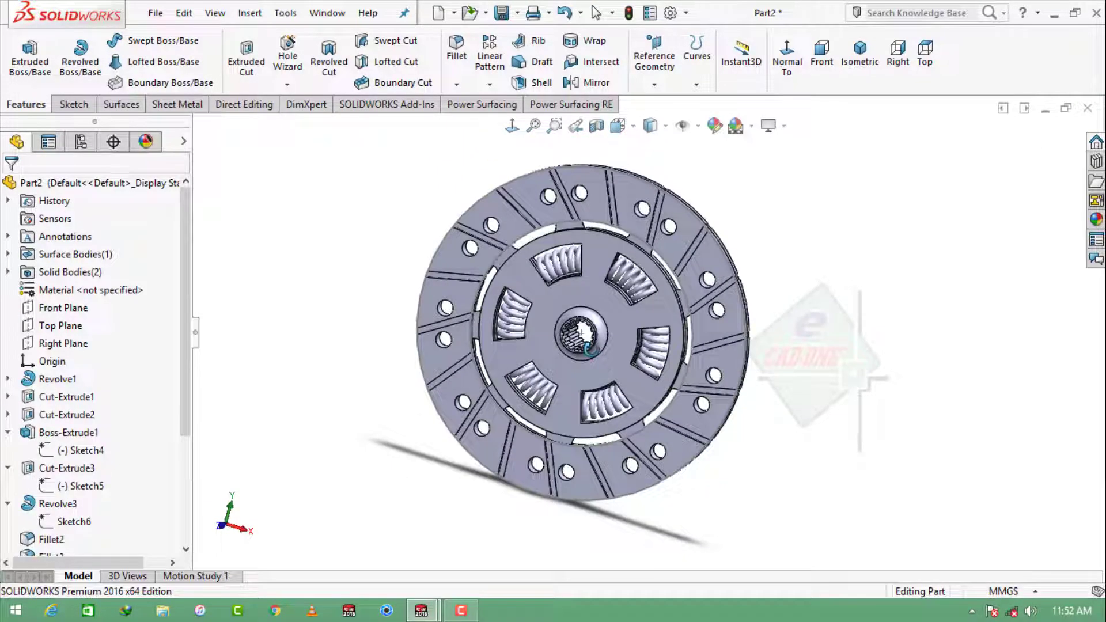
mouse_move(590, 348)
middle_down()
mouse_move(415, 362)
mouse_move(486, 329)
middle_up()
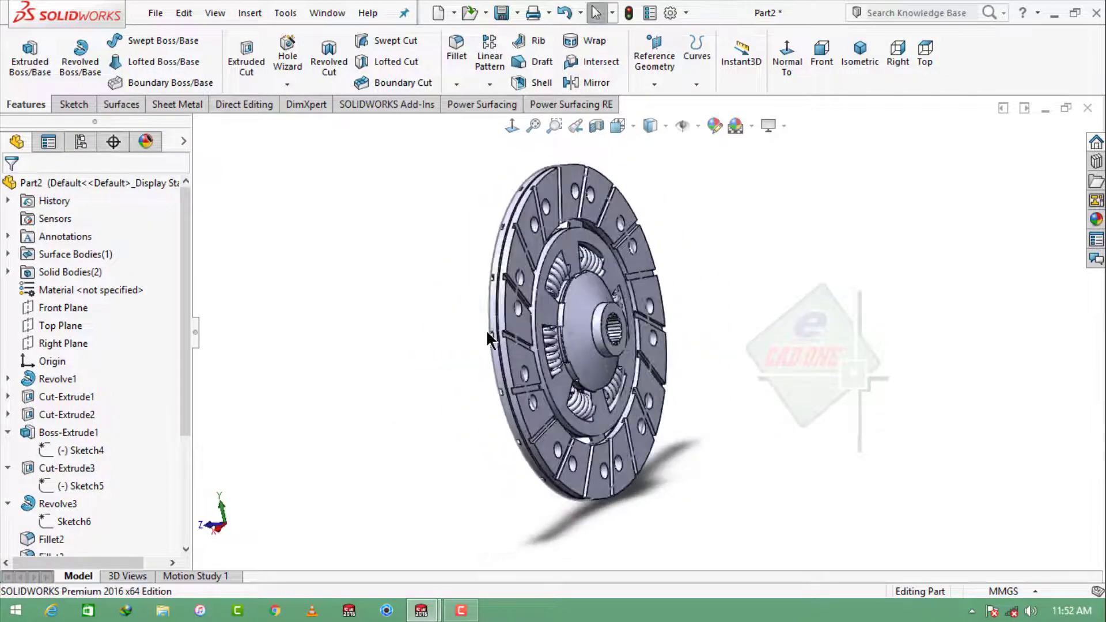
click(537, 251)
click(598, 196)
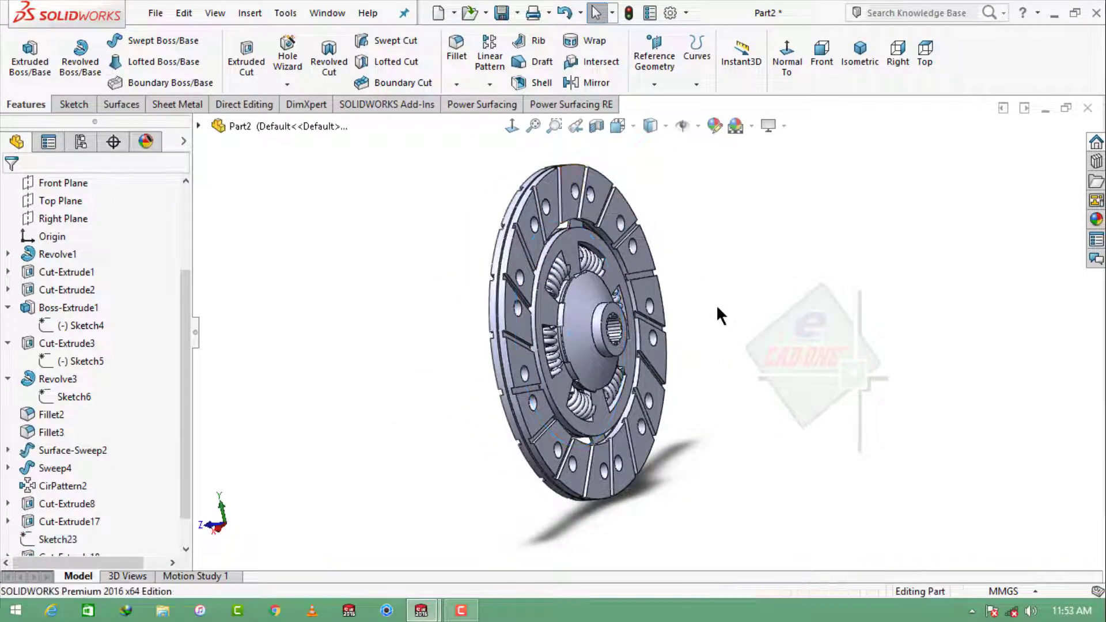
middle_drag(717, 304, 652, 375)
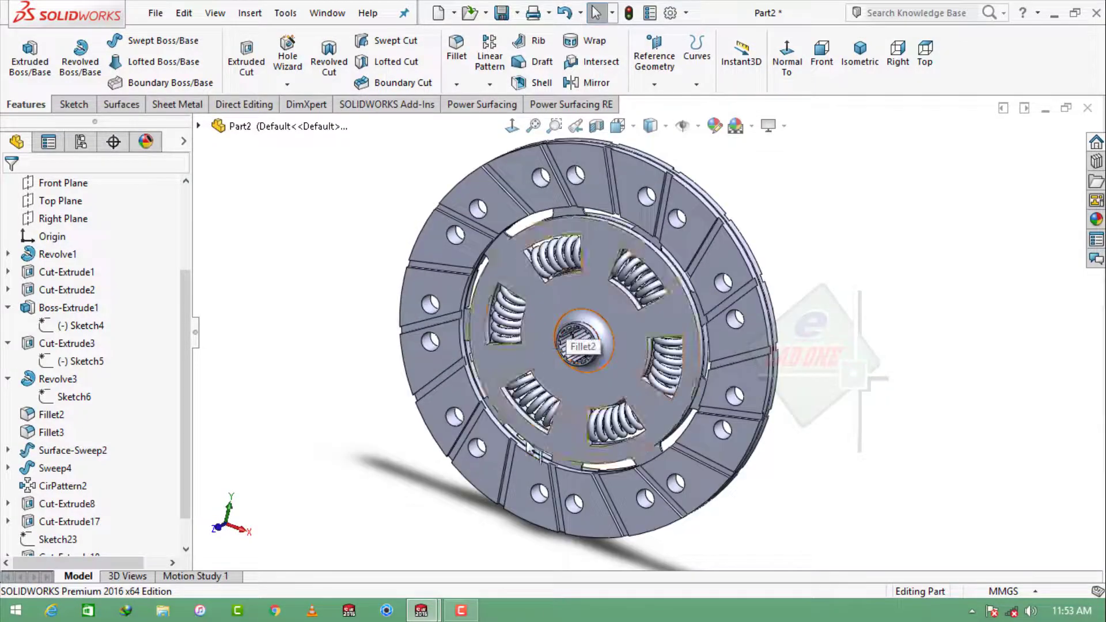
scroll(603, 218, down, 5)
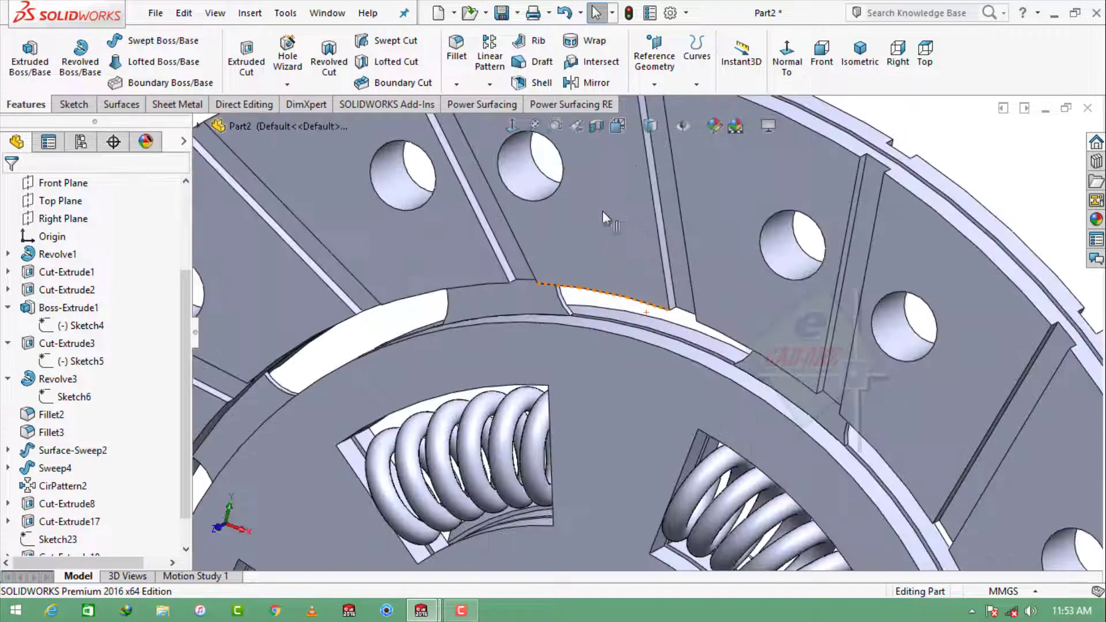
click(807, 196)
Sketch on the pad face and convert two neighbouring hole edges into circles.
click(898, 121)
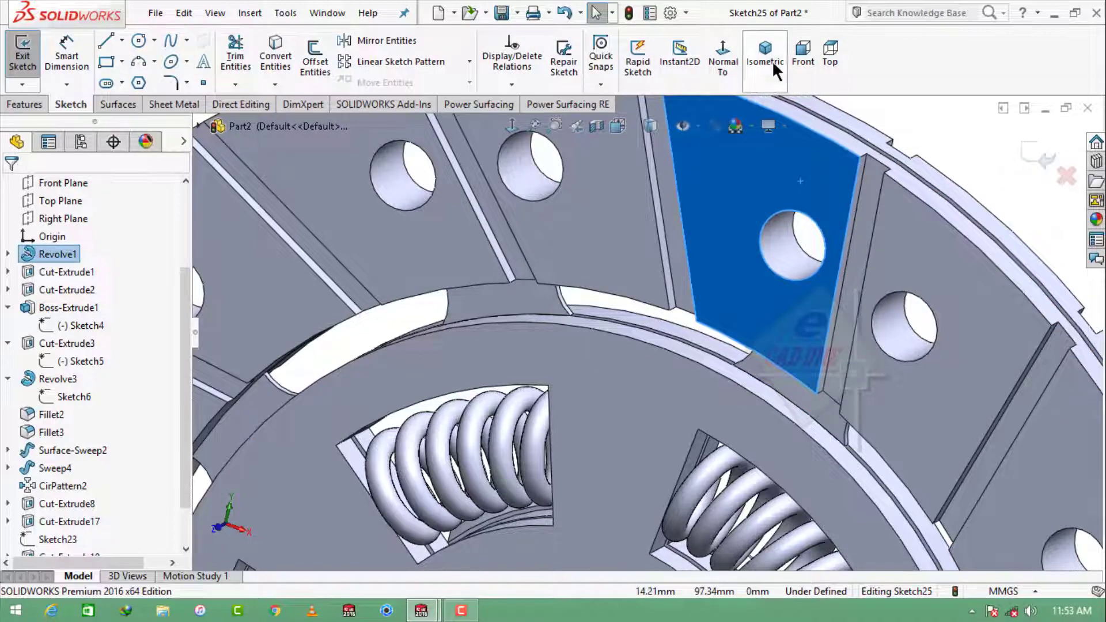
click(803, 55)
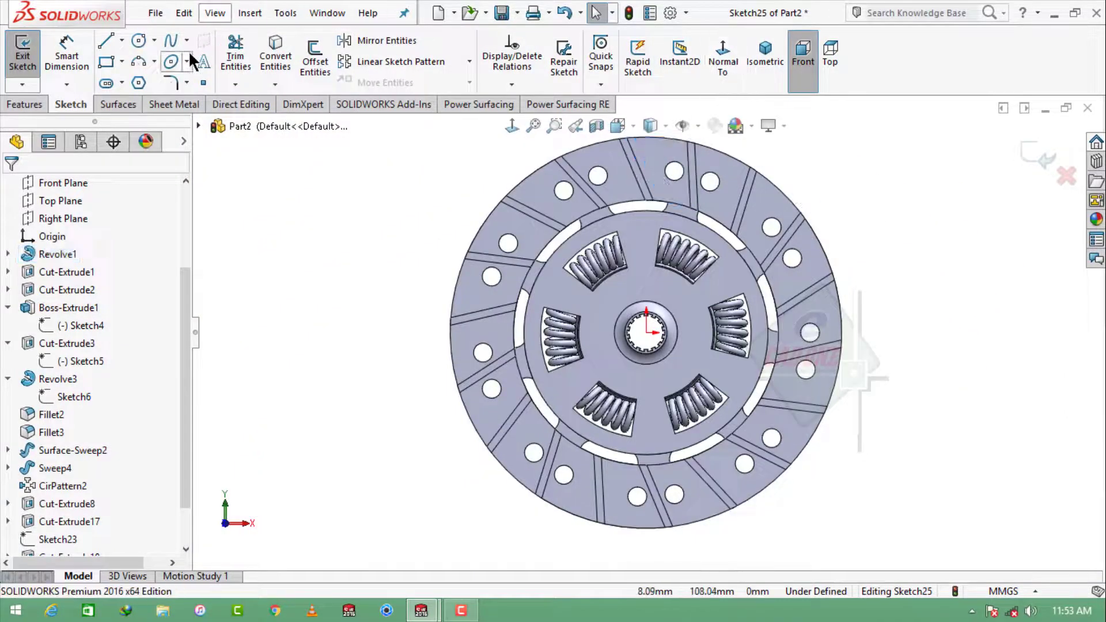
click(275, 57)
scroll(726, 156, down, 5)
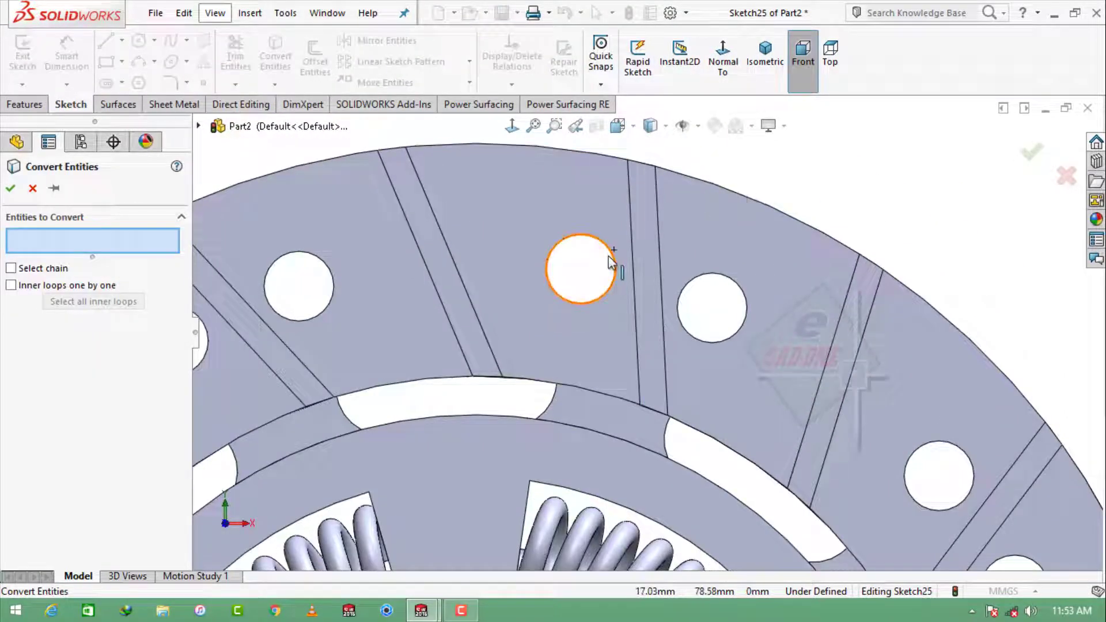
click(714, 276)
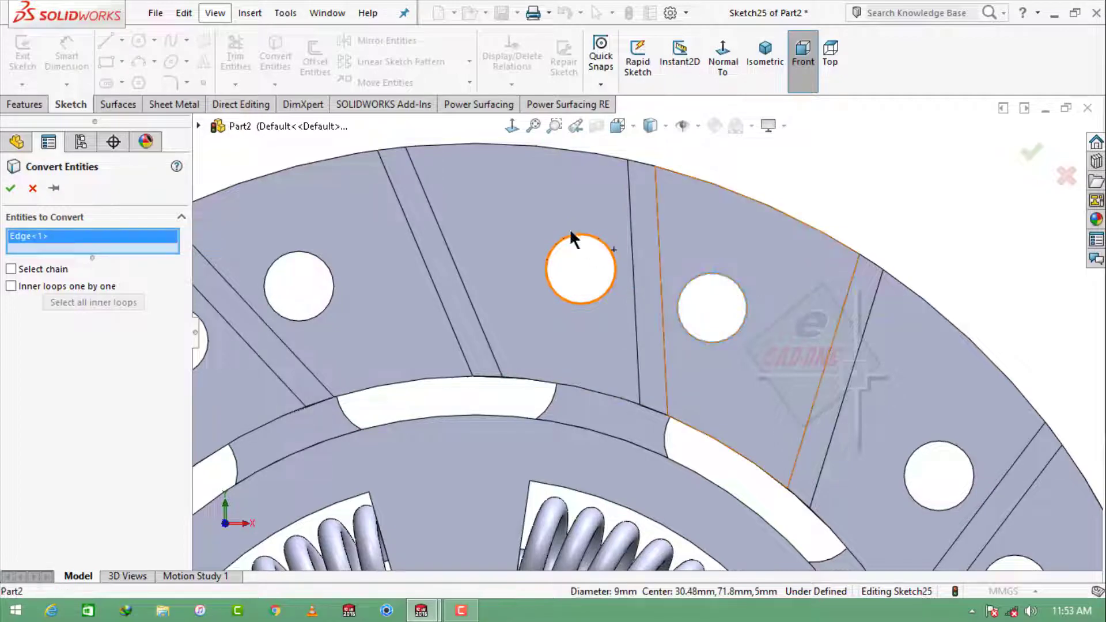
click(10, 188)
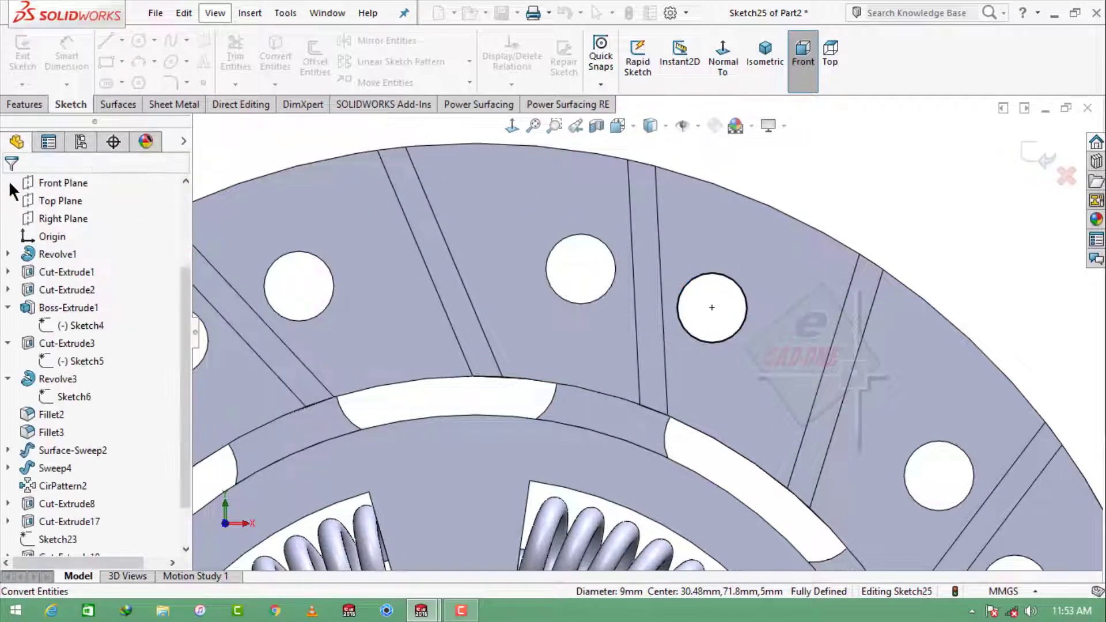
click(590, 236)
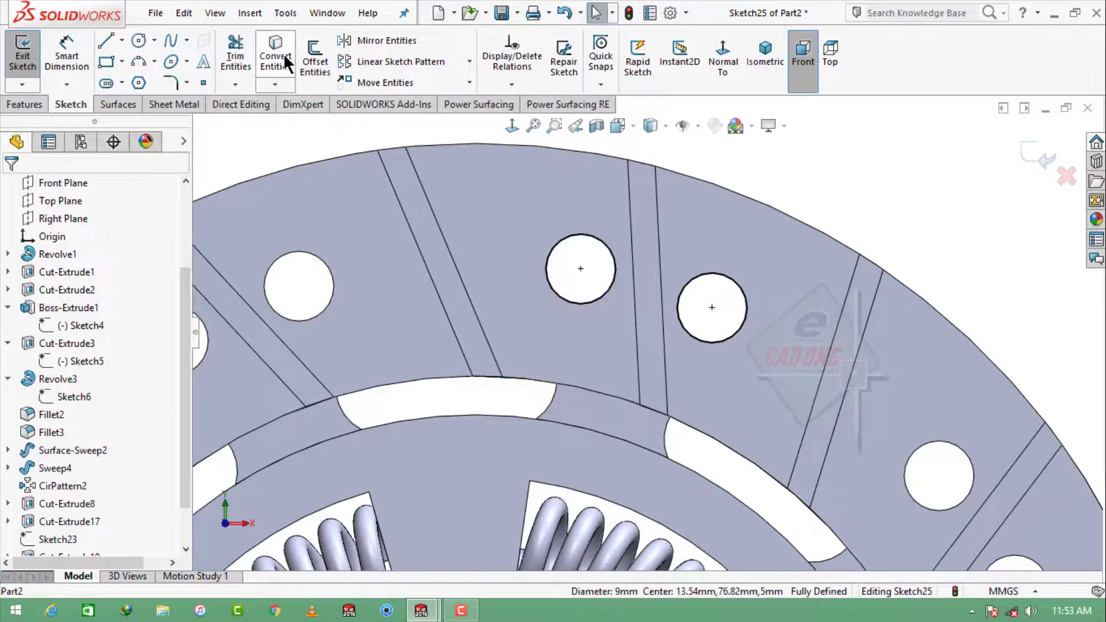
Extrude the two sketch circles into bosses and check them in isometric view.
click(22, 104)
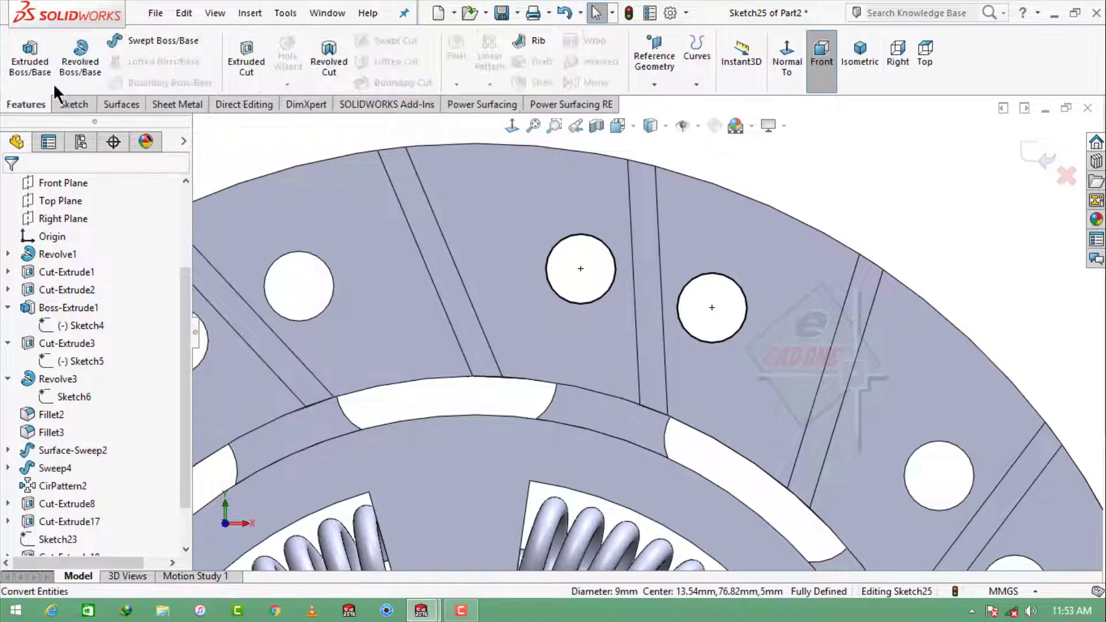
click(30, 58)
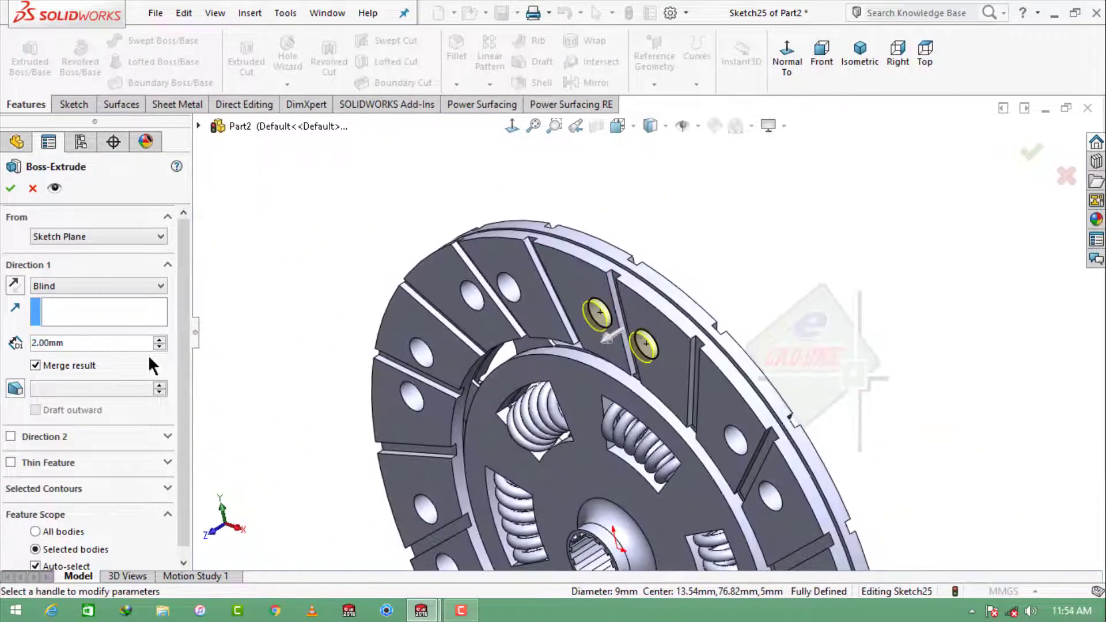
click(13, 187)
middle_drag(814, 350, 794, 353)
click(860, 55)
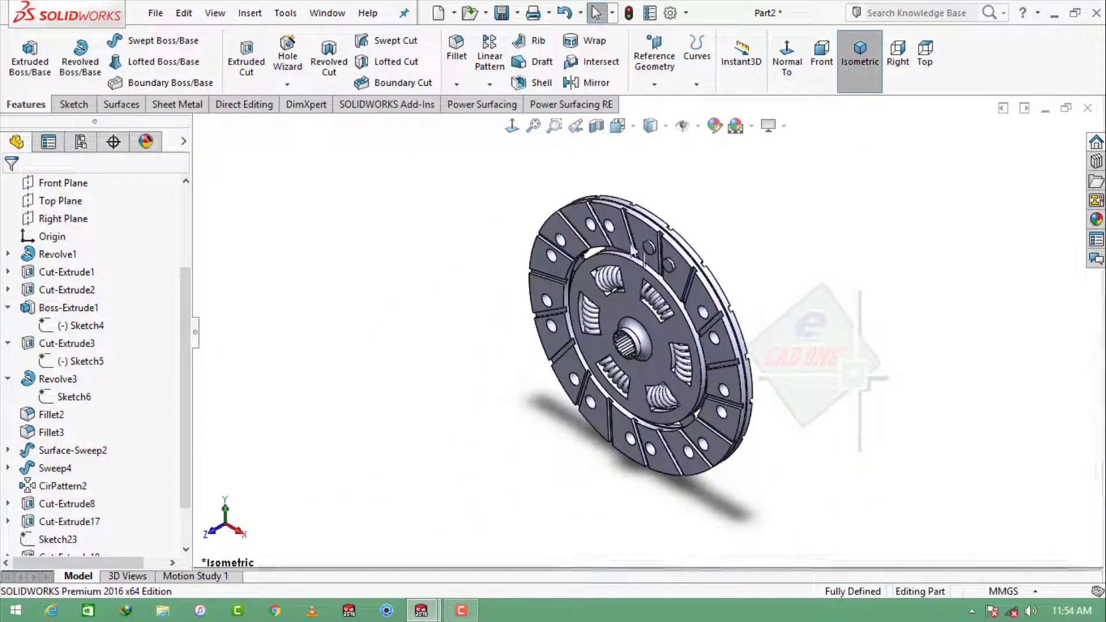
scroll(35, 507, down, 3)
Change Boss-Extrude2's depth to 1 mm and reopen its definition.
click(41, 535)
click(57, 507)
text(1)
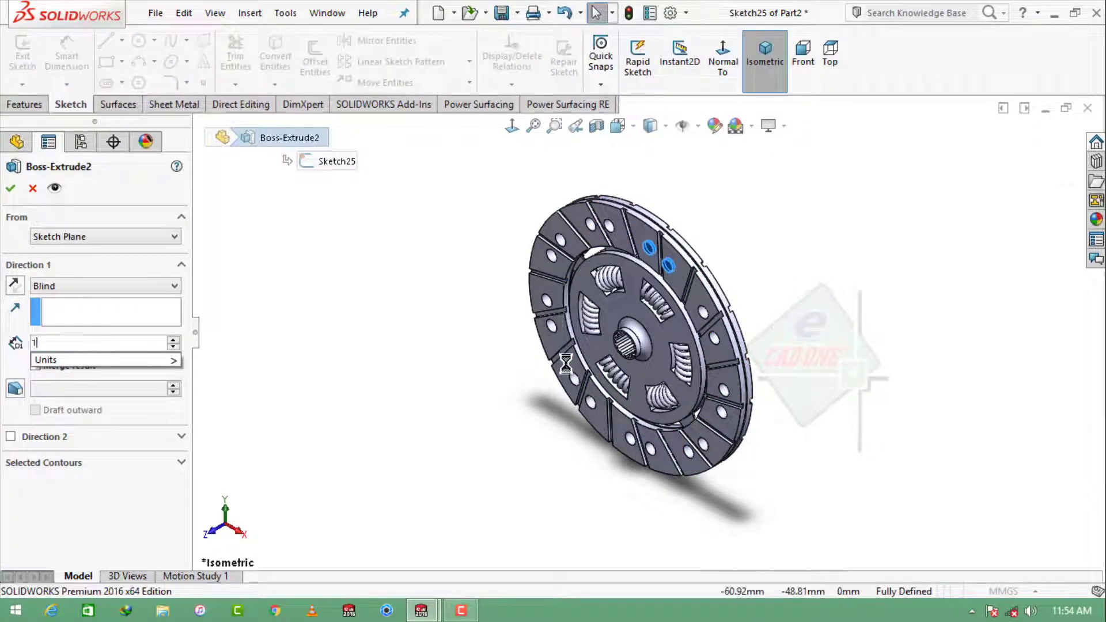
key(Return)
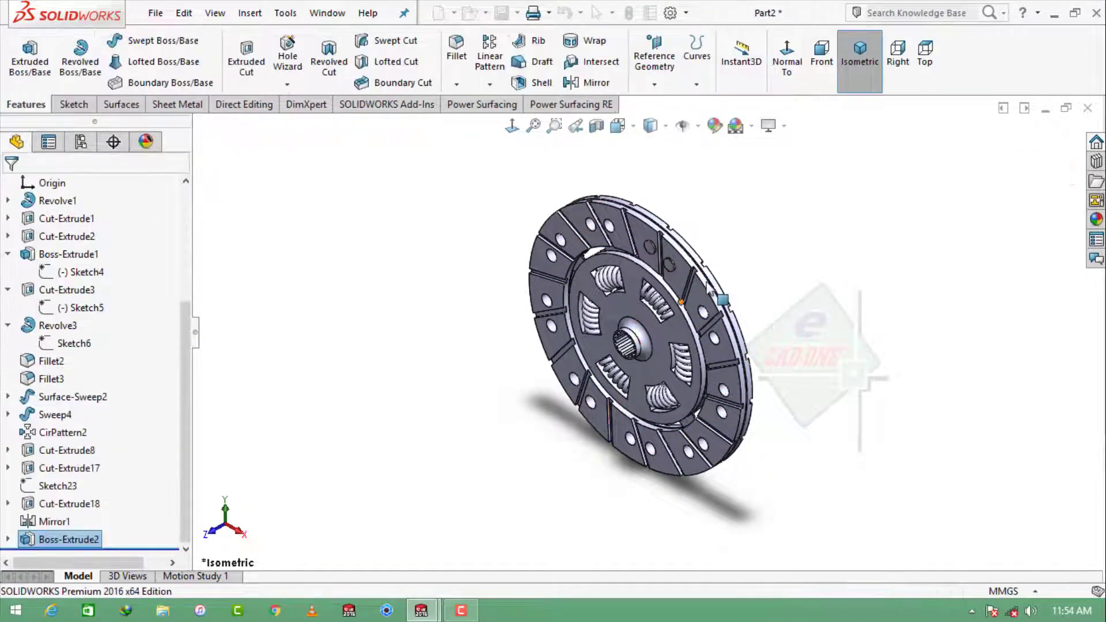
scroll(664, 323, down, 3)
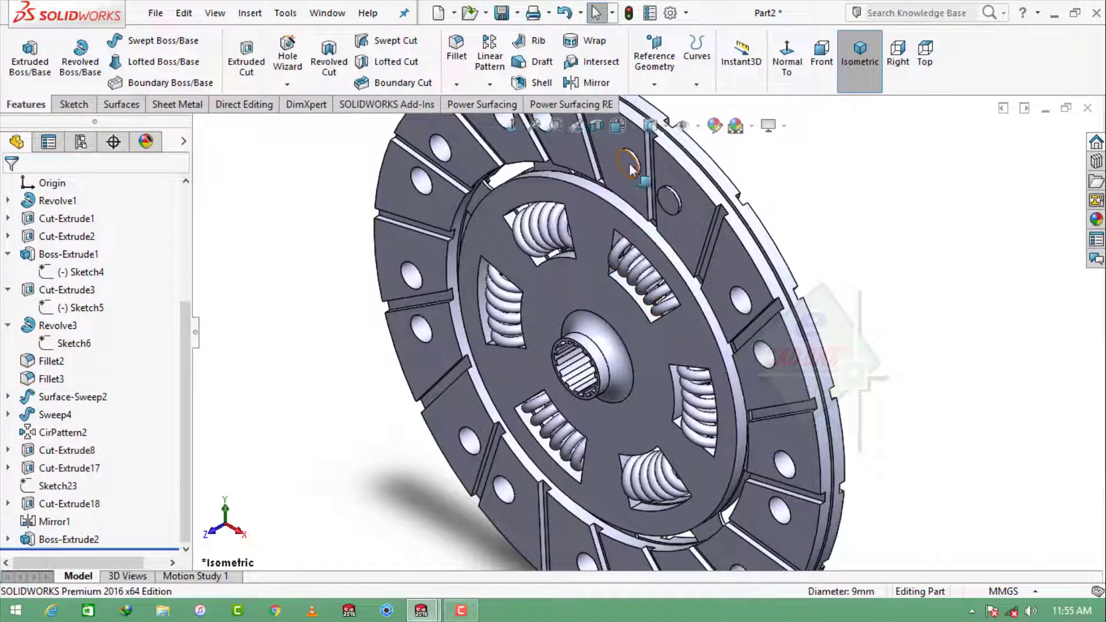
click(80, 543)
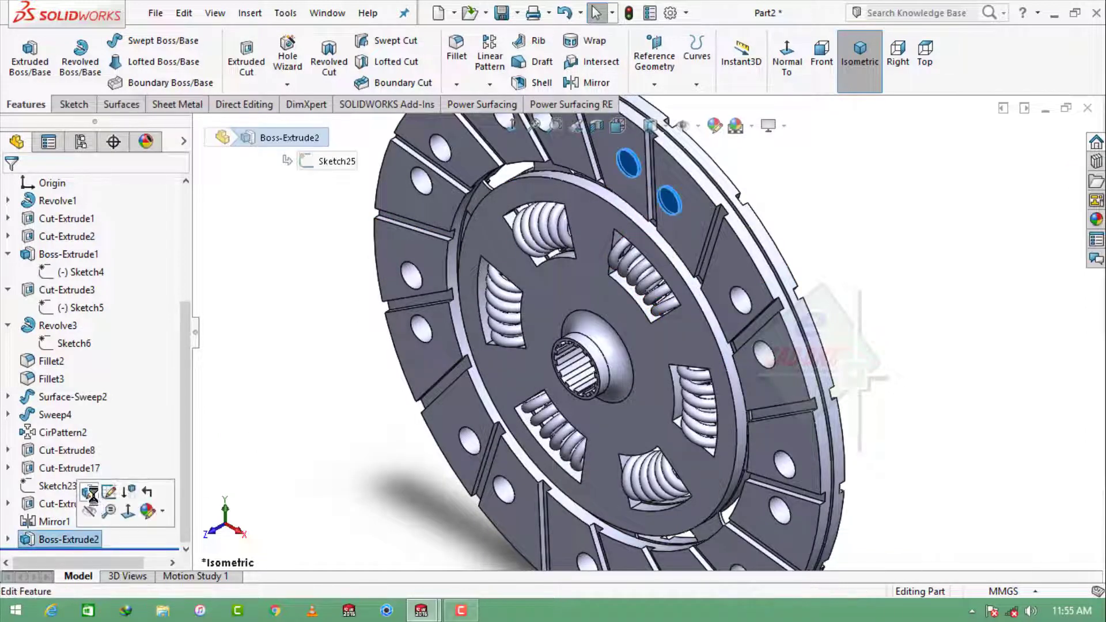
click(90, 493)
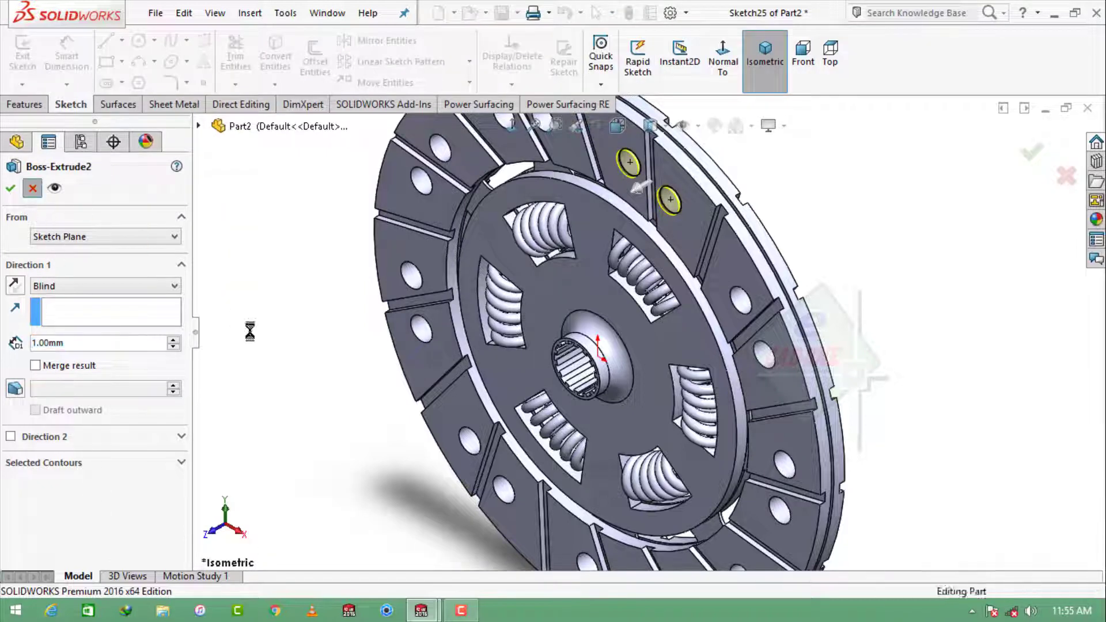
Circularly pattern both Boss-Extrude2 bodies 8 times about the hub's circular edge.
click(490, 84)
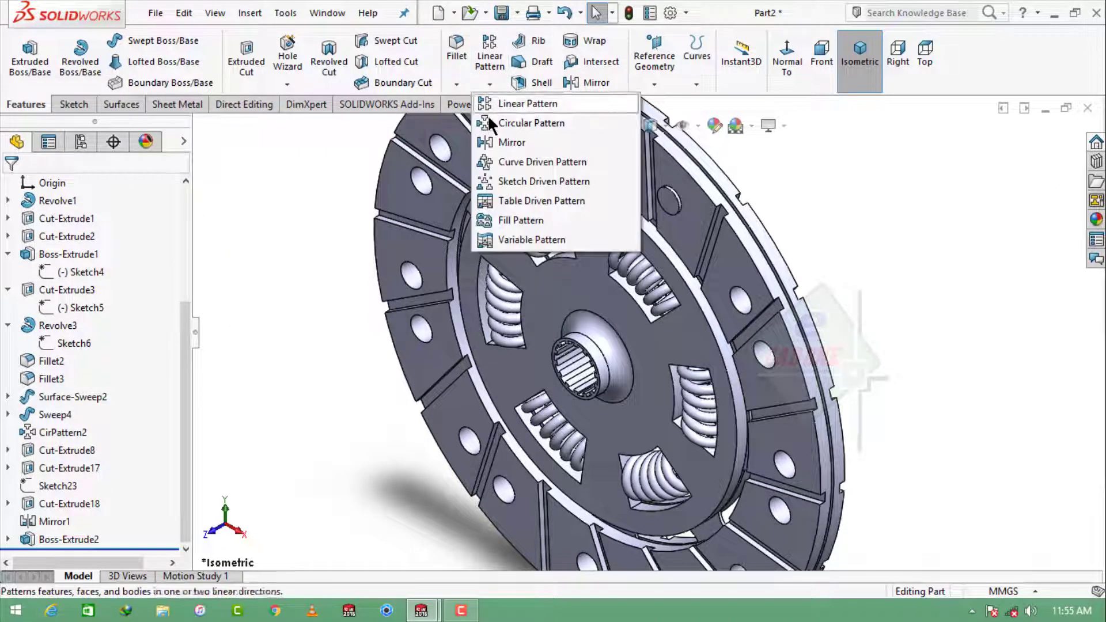
click(490, 123)
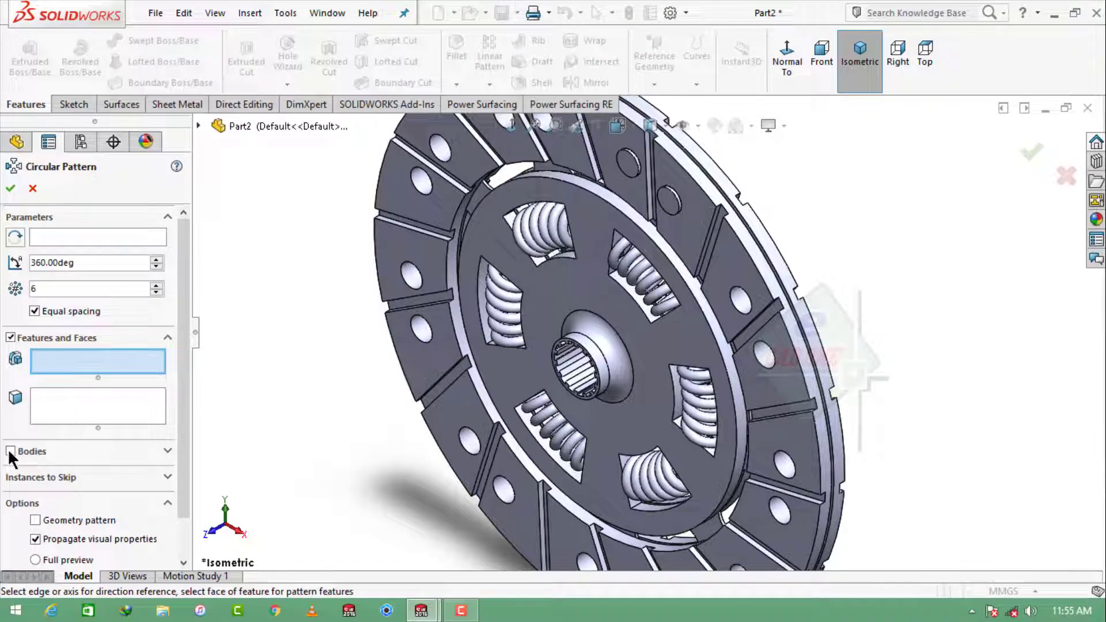
click(11, 451)
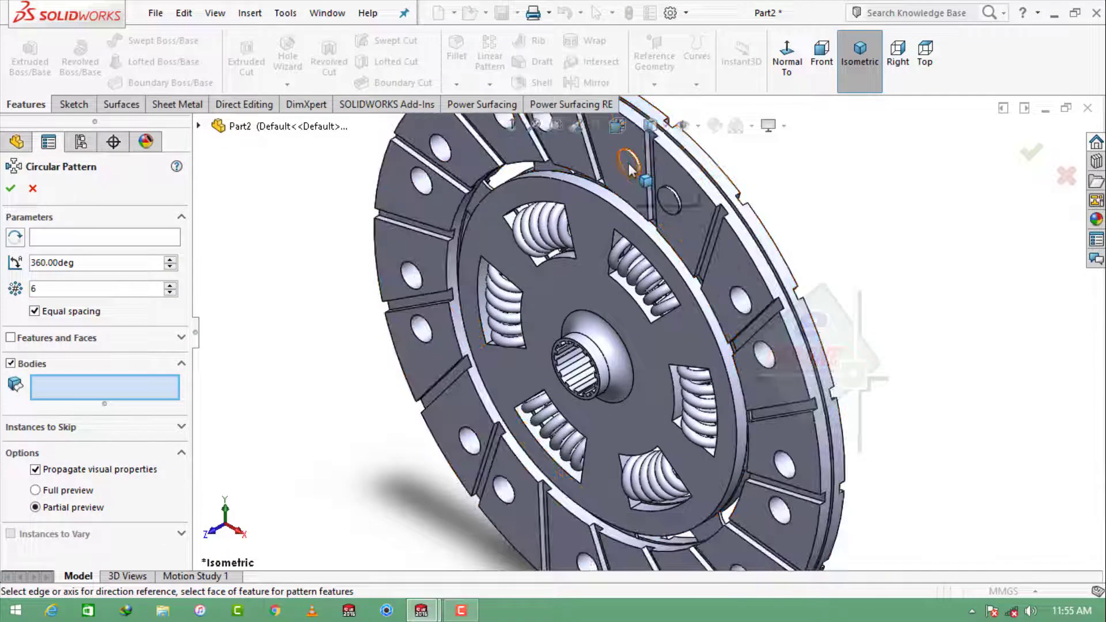
click(627, 165)
click(669, 201)
click(124, 238)
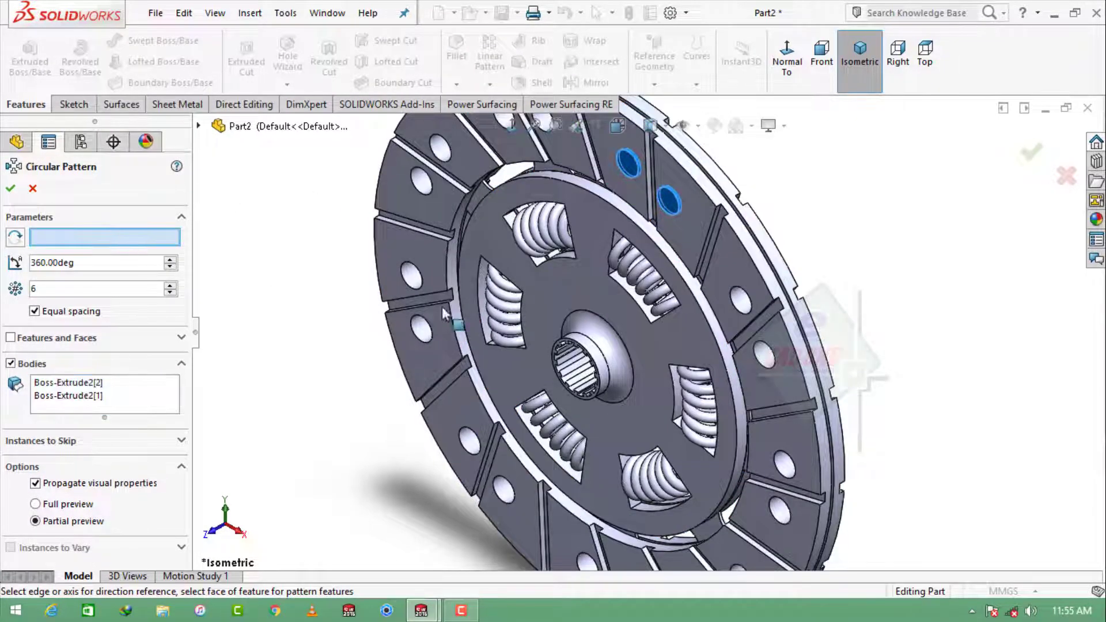
click(601, 361)
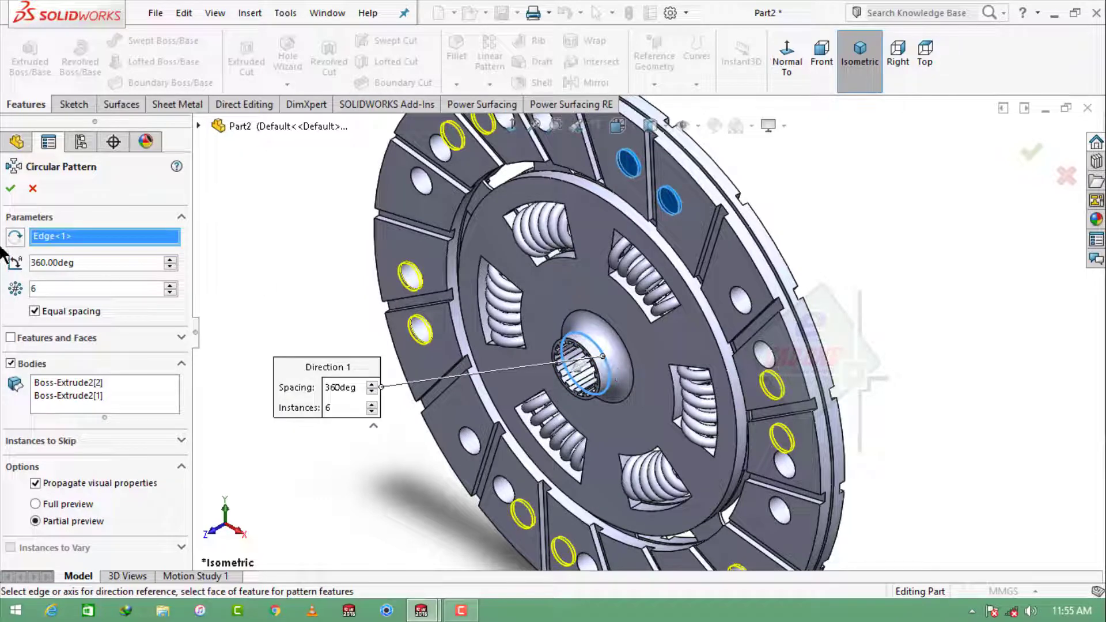
click(171, 285)
click(170, 284)
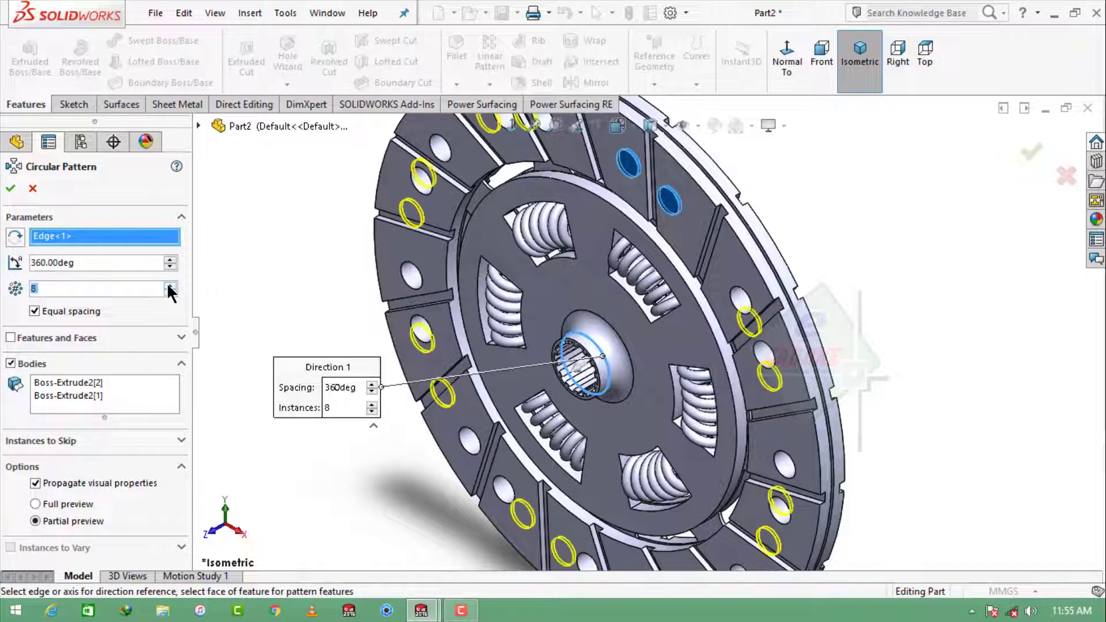
click(14, 189)
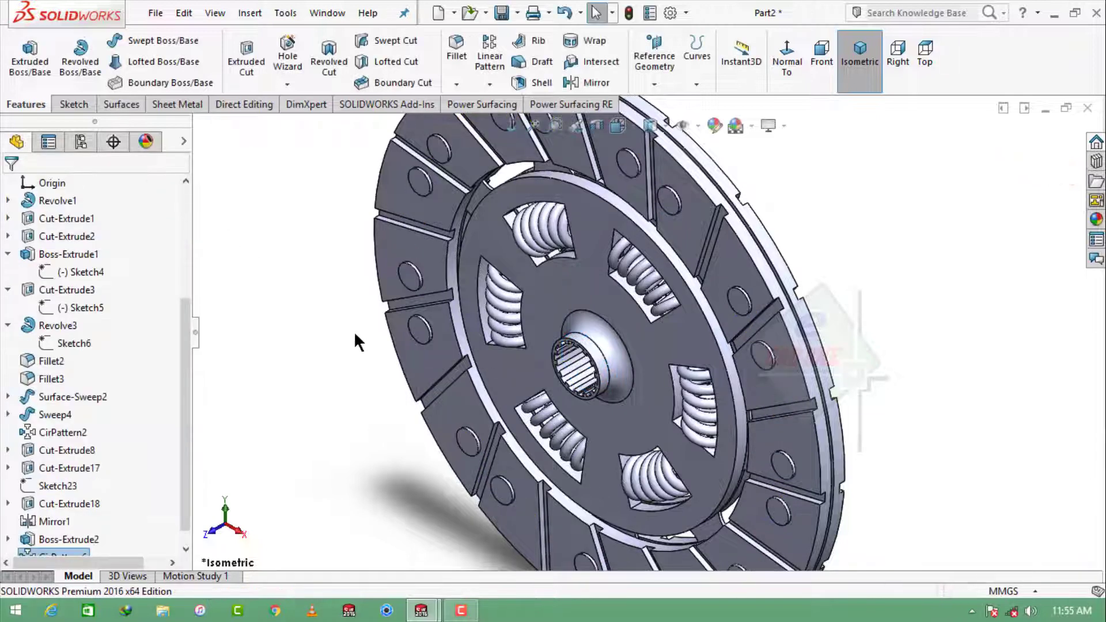
Set up a Front Plane mirror, clearing features and switching to Bodies to Mirror.
click(597, 83)
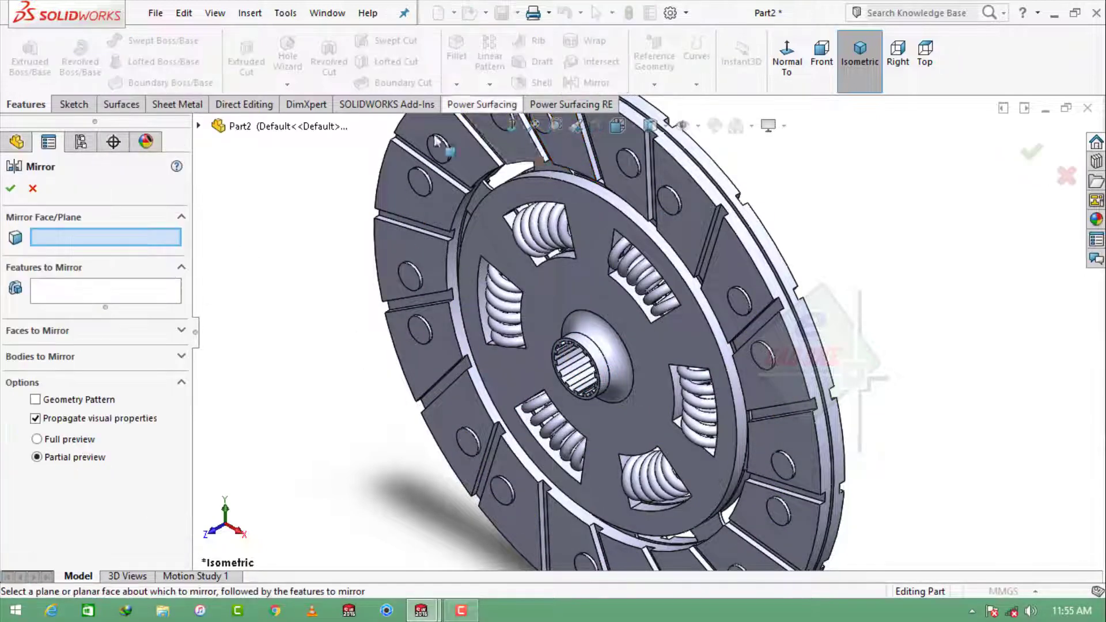
click(199, 125)
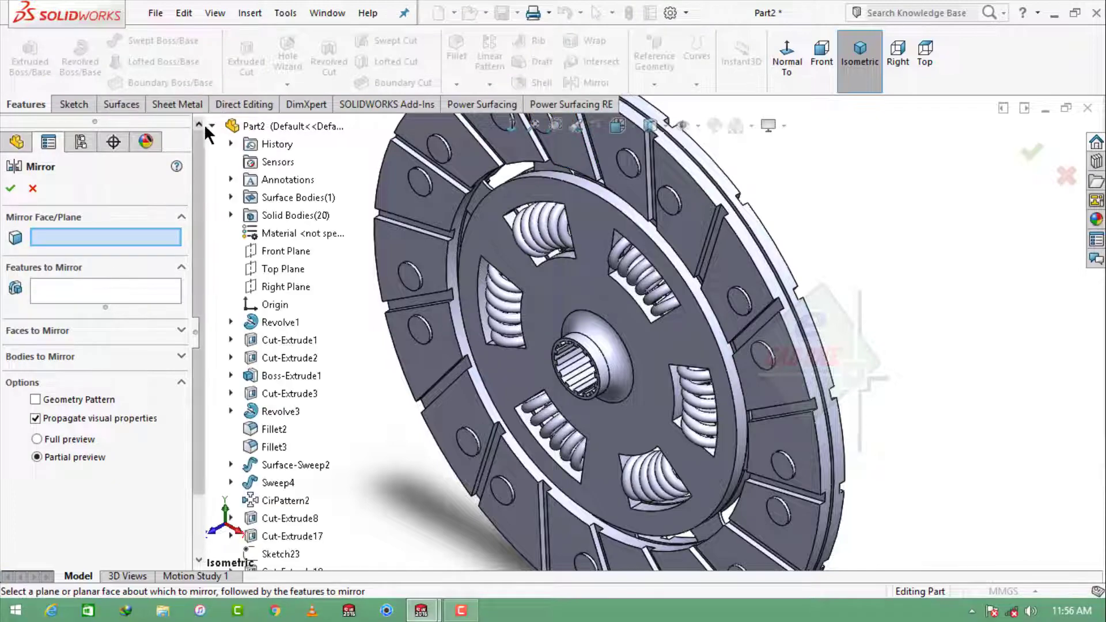
click(285, 251)
scroll(274, 403, down, 2)
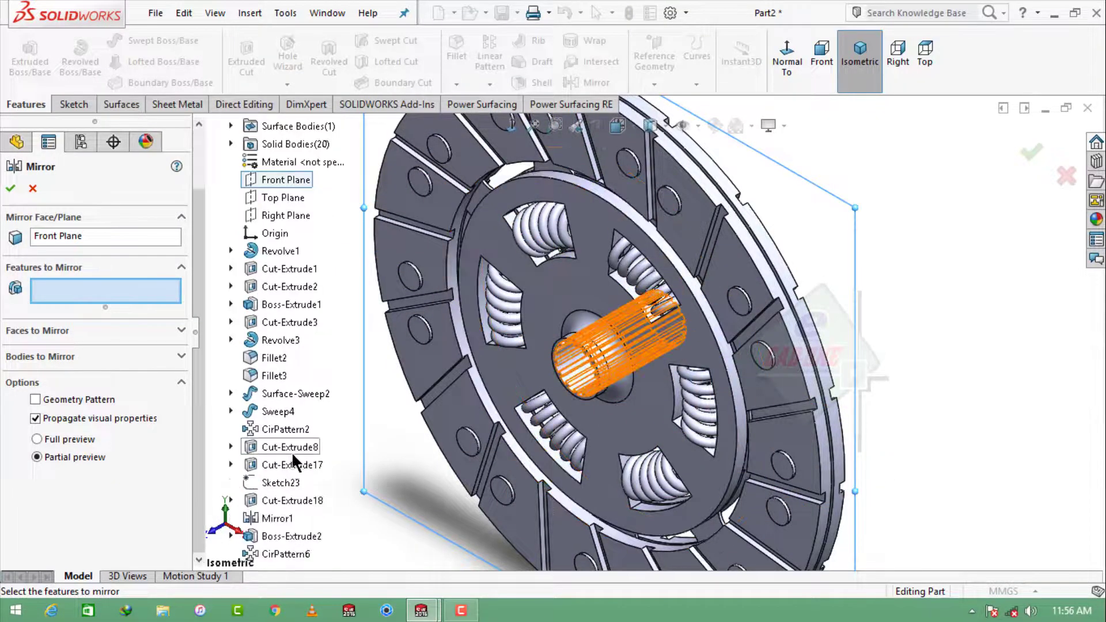
click(276, 538)
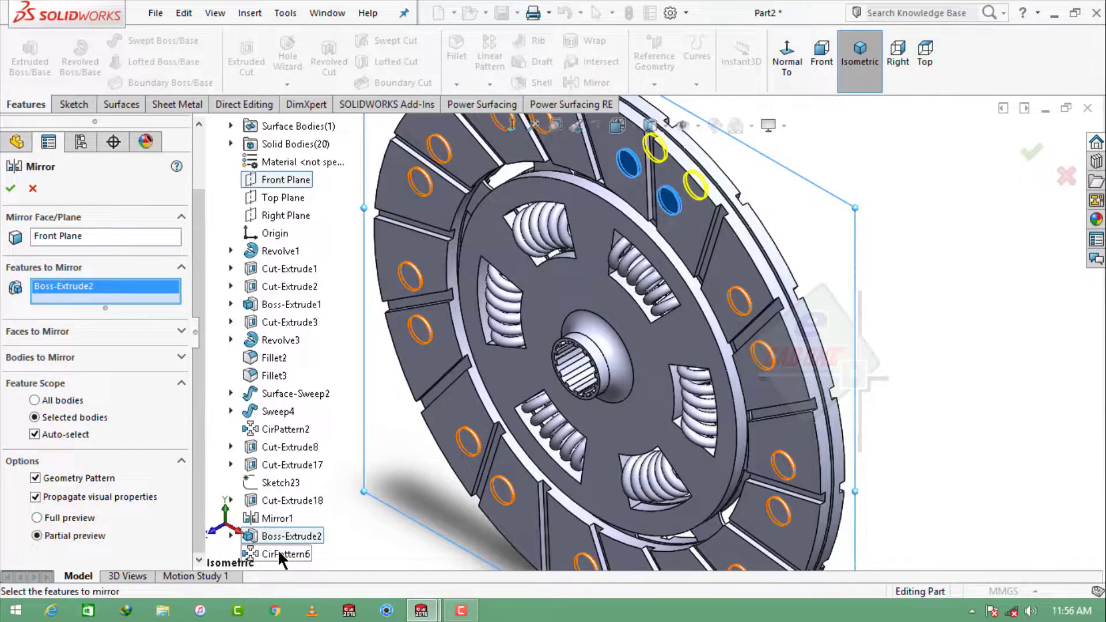
click(11, 189)
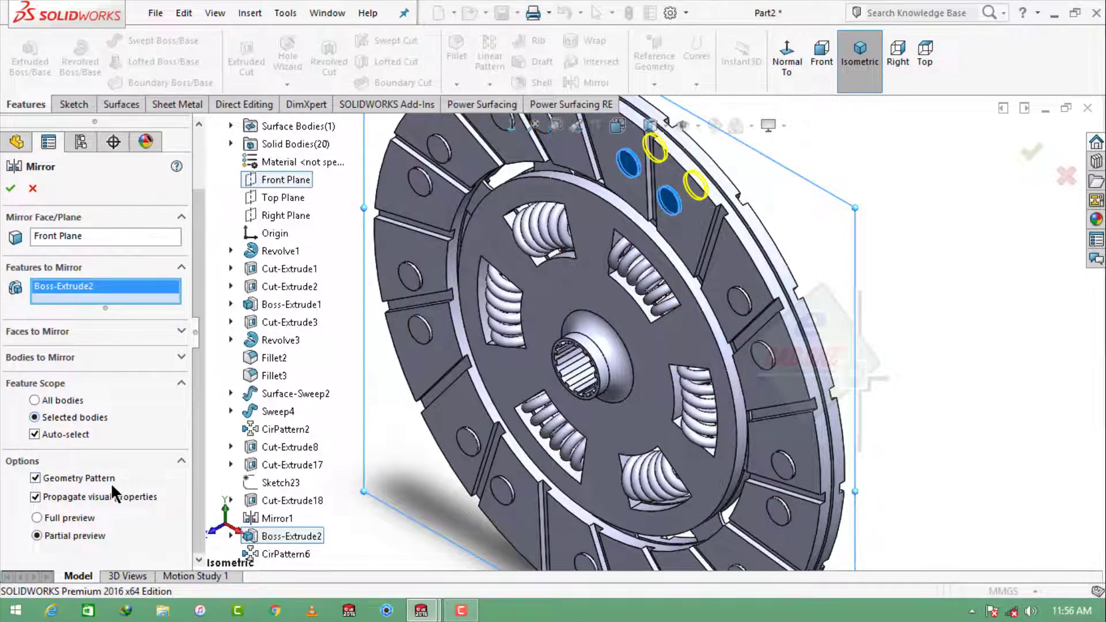
right_click(99, 292)
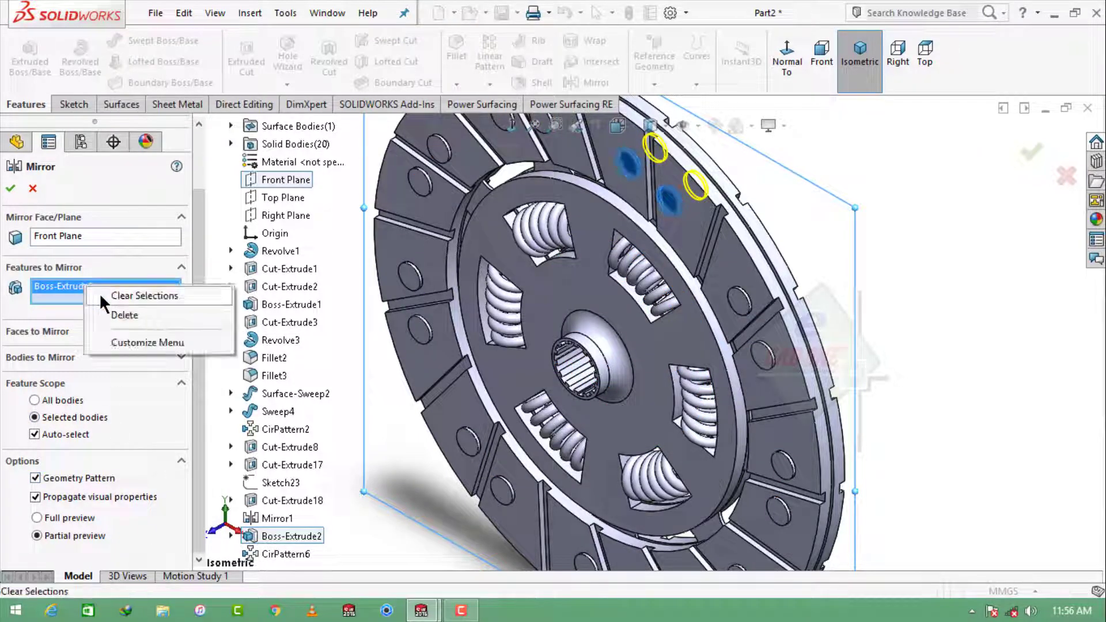
click(138, 294)
click(53, 353)
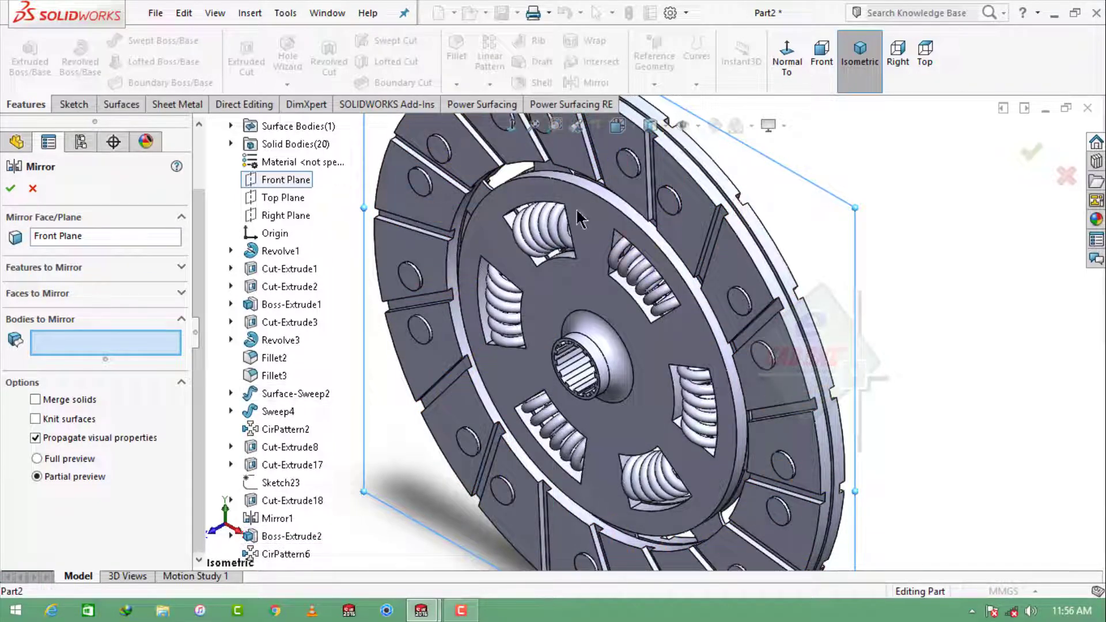
Select every original and patterned rivet boss body and confirm the mirror.
click(633, 172)
click(666, 207)
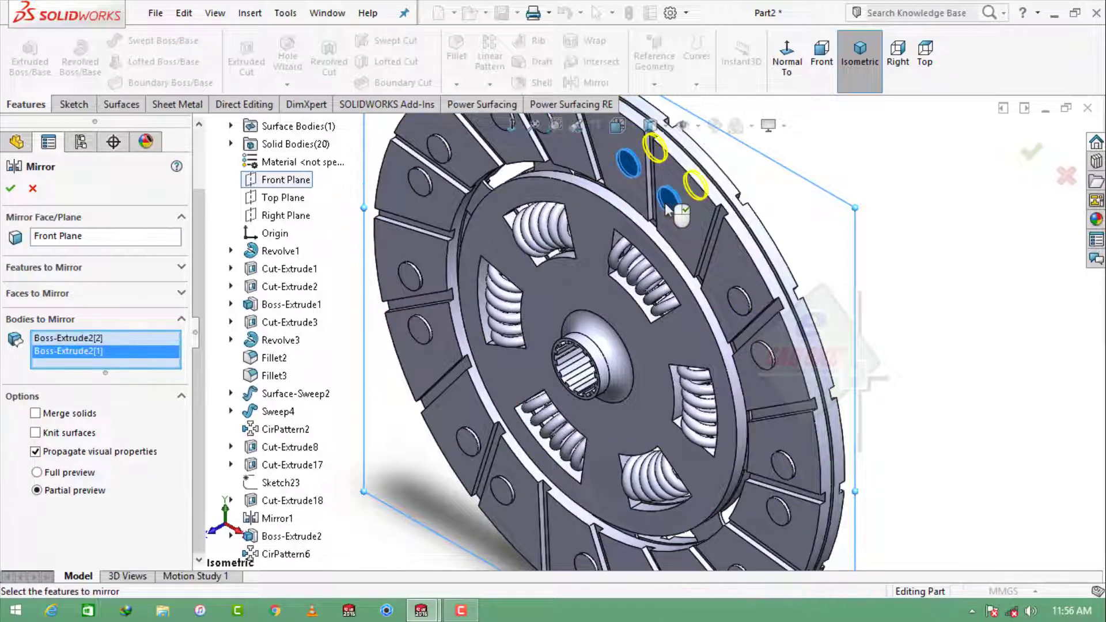
click(739, 300)
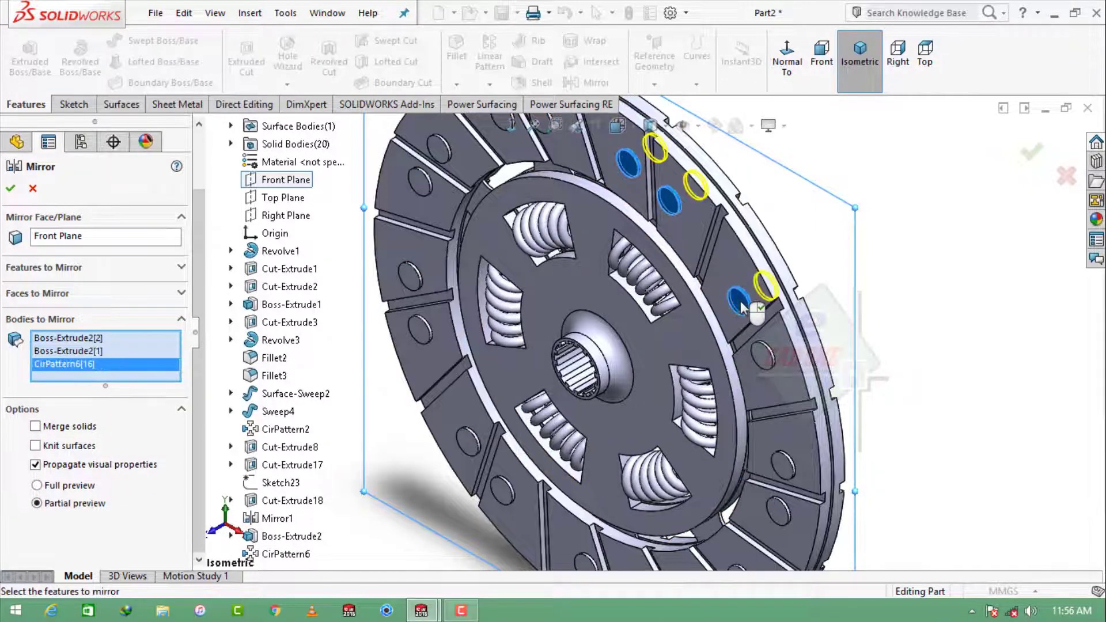
click(763, 364)
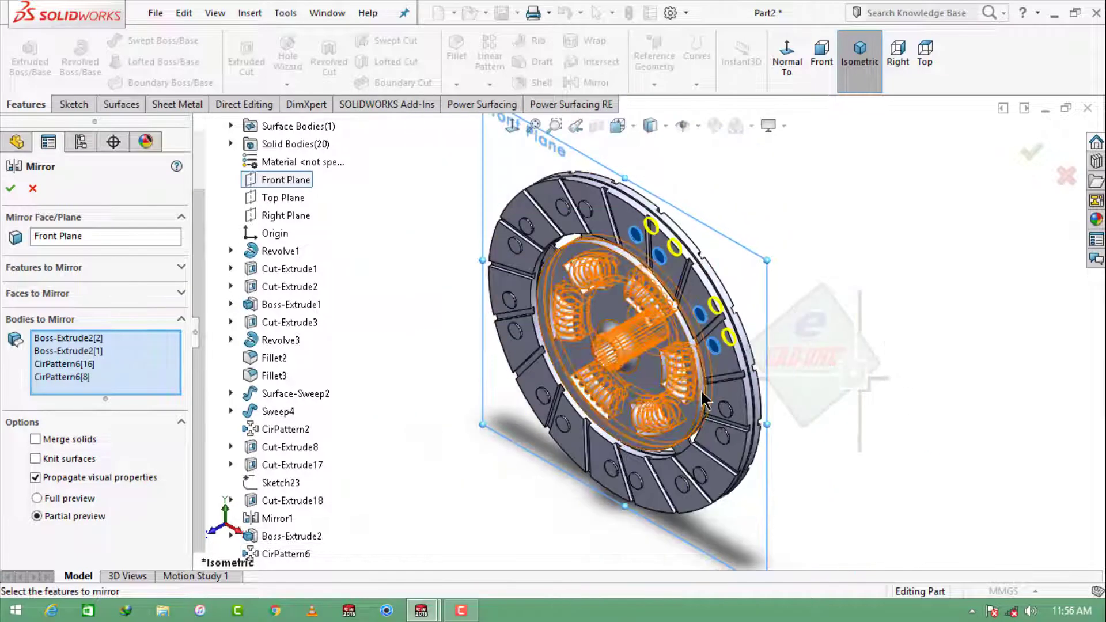
scroll(697, 436, down, 3)
click(735, 406)
click(730, 453)
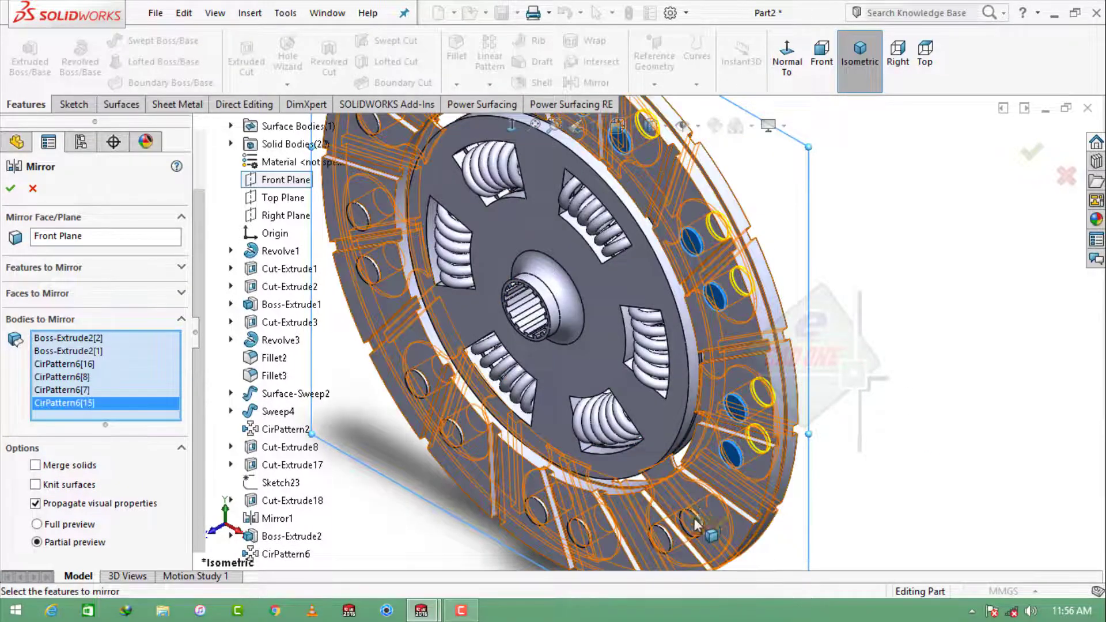
click(691, 521)
click(659, 538)
click(579, 530)
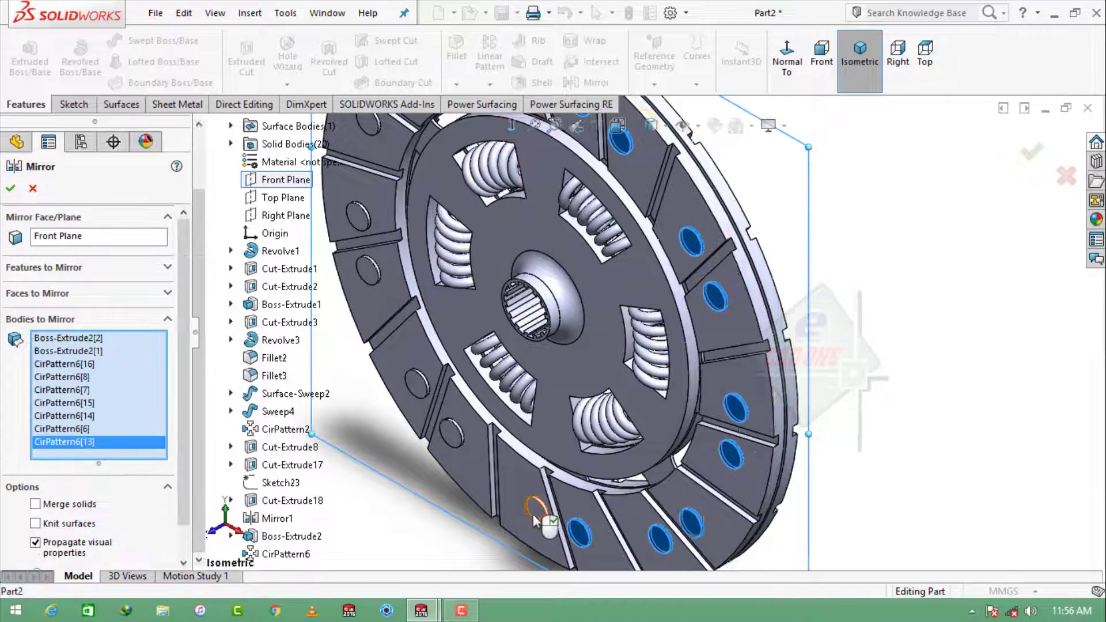
click(535, 510)
click(452, 435)
click(418, 382)
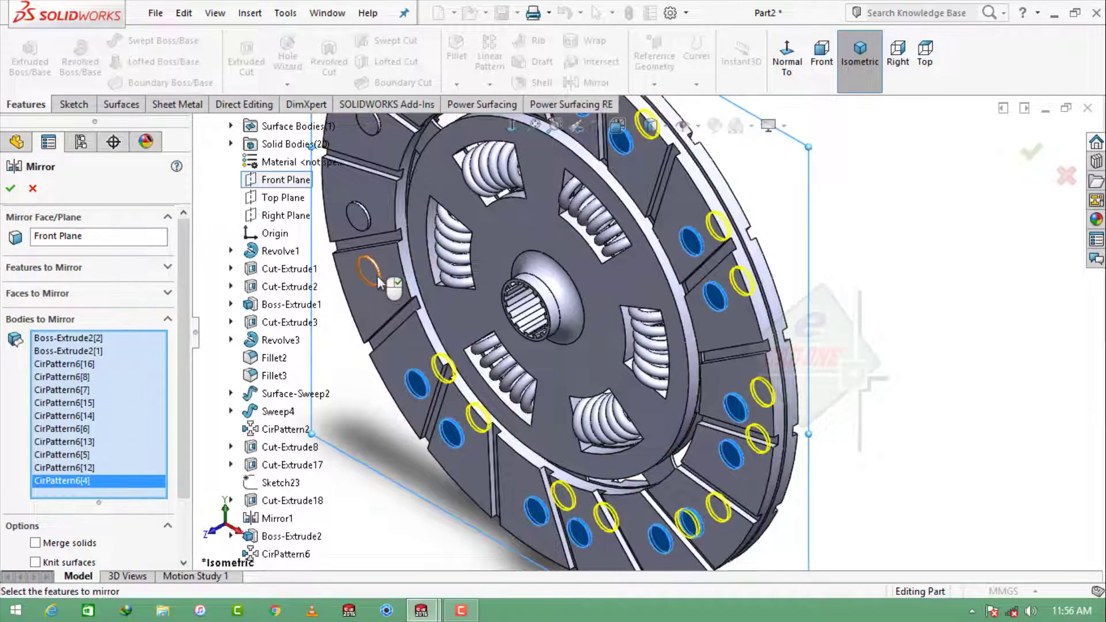
click(369, 270)
click(364, 231)
scroll(380, 236, up, 3)
scroll(518, 179, down, 5)
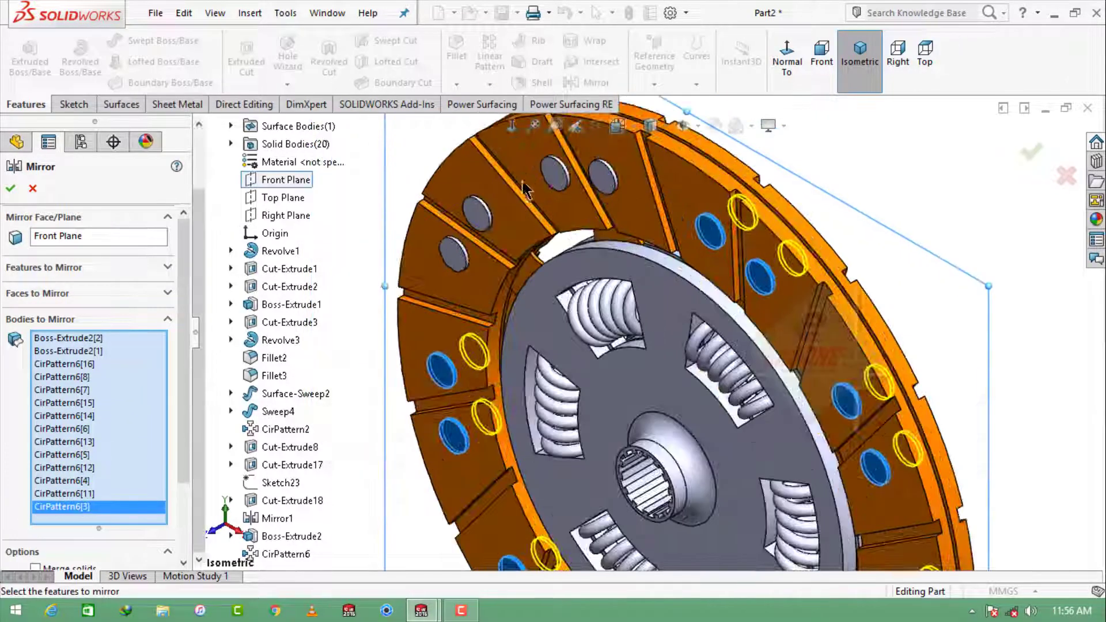
click(605, 183)
click(555, 172)
click(477, 212)
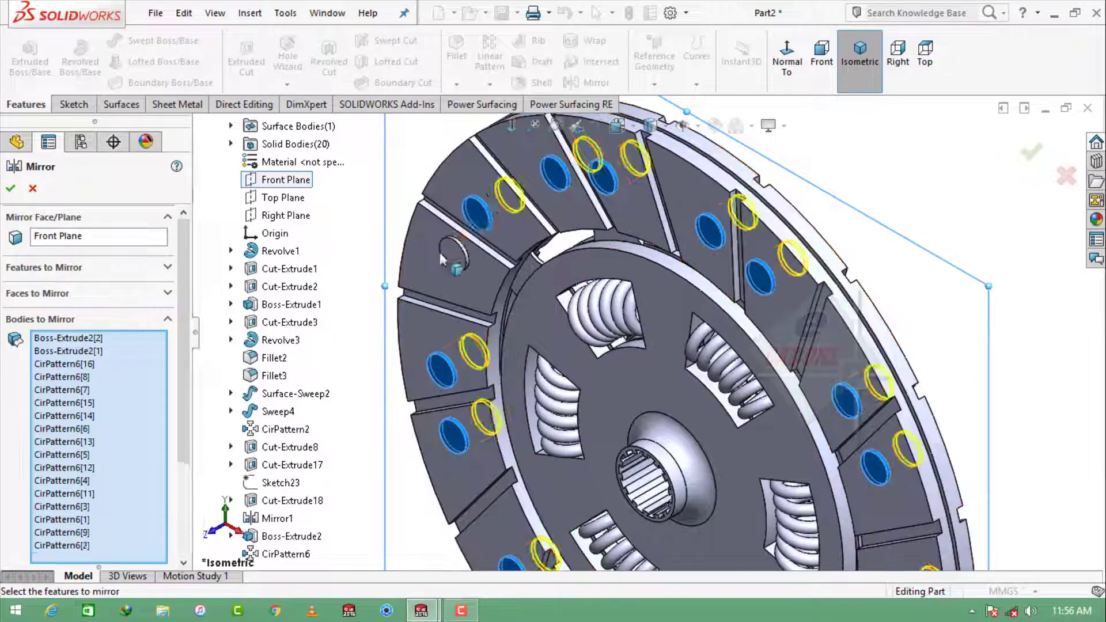
click(11, 188)
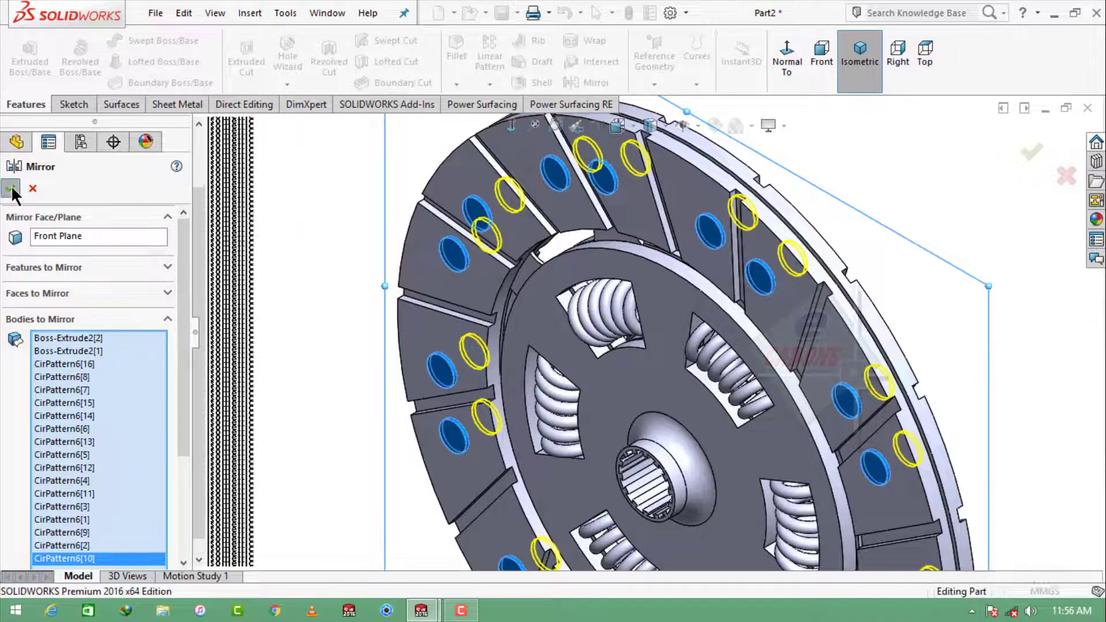
scroll(382, 239, up, 5)
View the whole disc in isometric with Shaded display style, without edge lines.
middle_drag(532, 357, 615, 352)
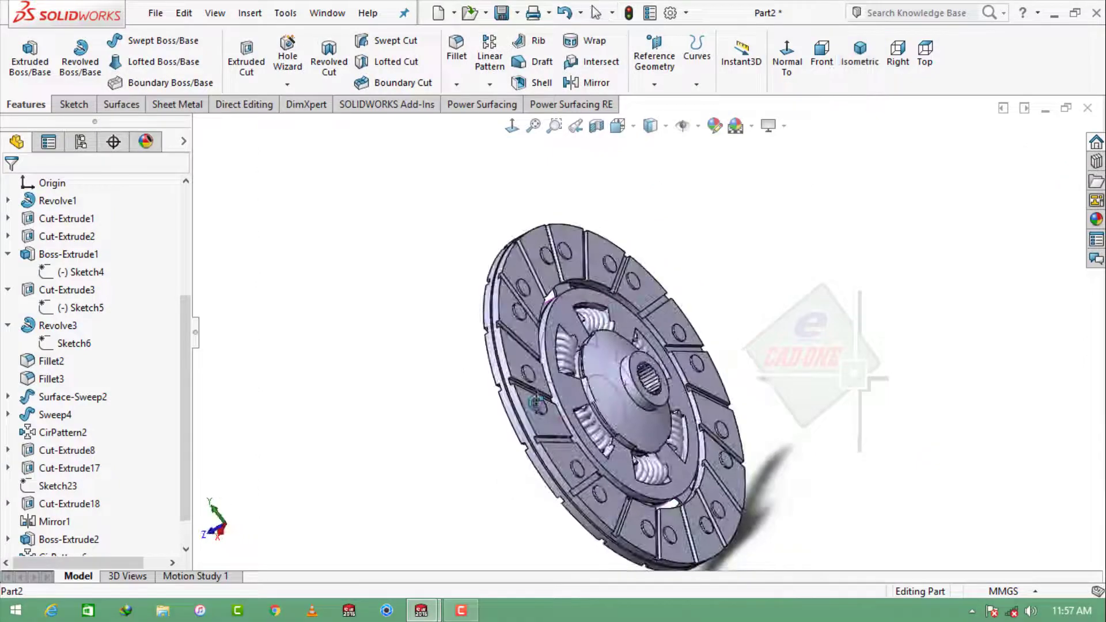
click(860, 55)
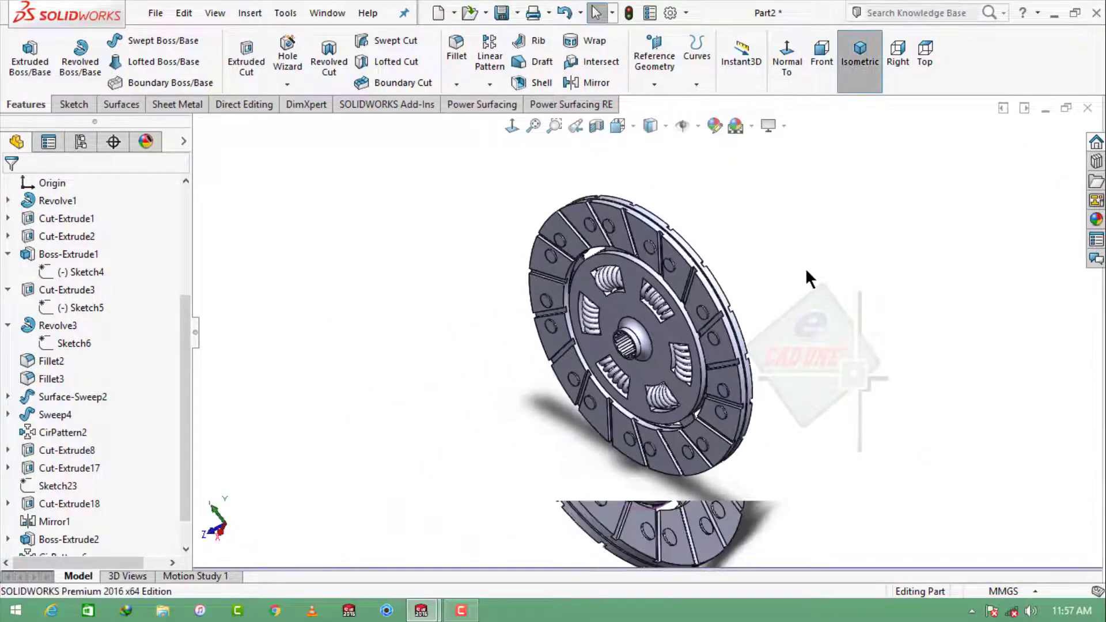
scroll(702, 323, down, 4)
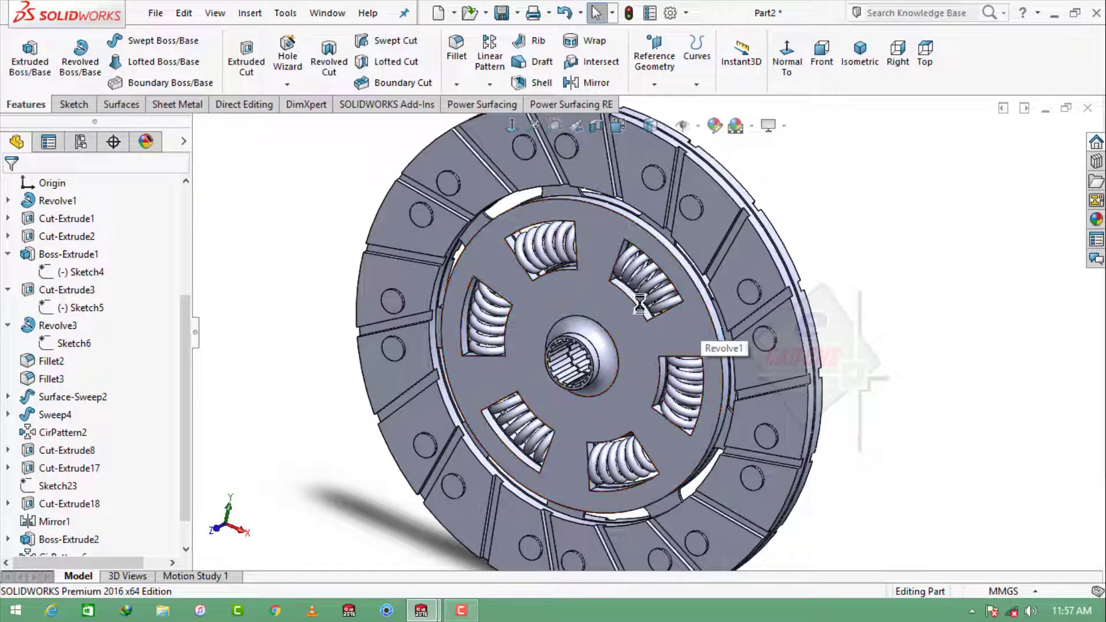
scroll(639, 323, down, 1)
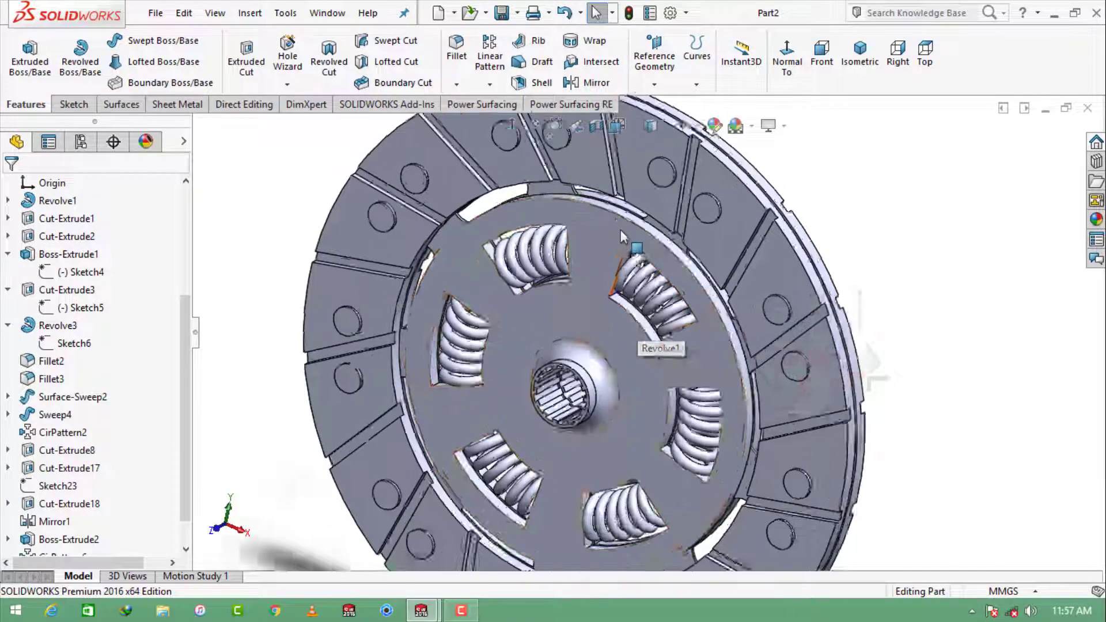
scroll(573, 345, up, 3)
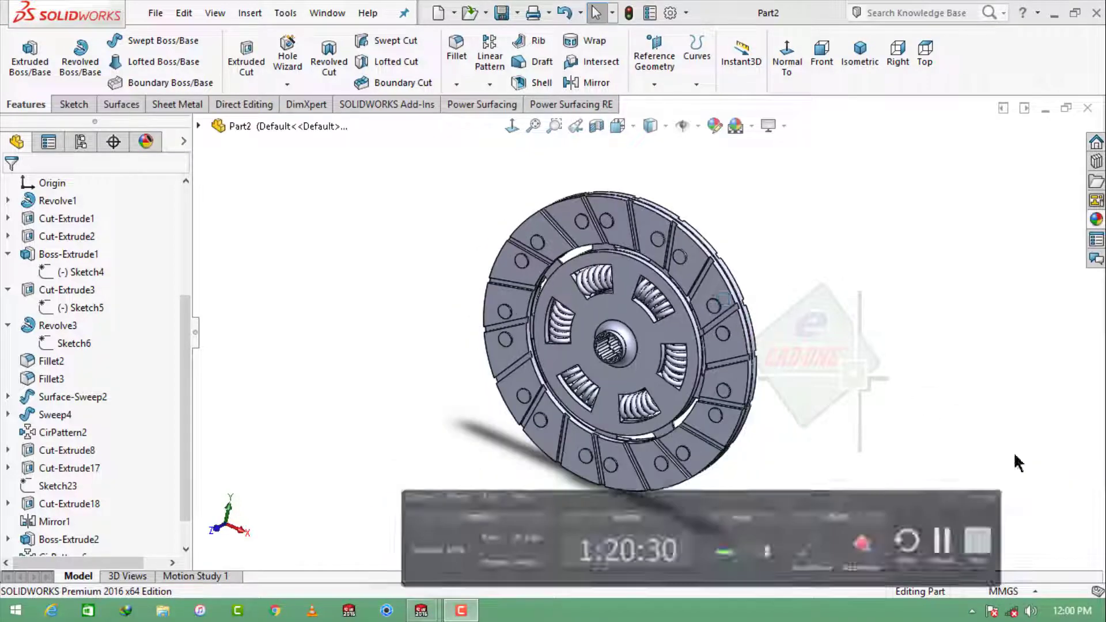
click(651, 126)
click(656, 167)
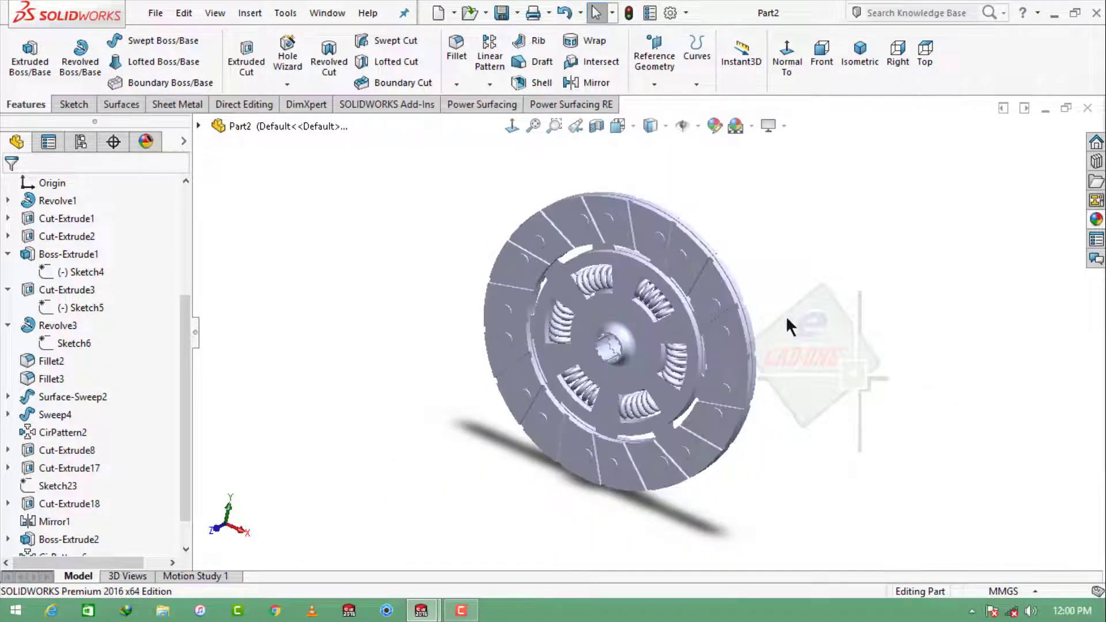
middle_drag(773, 370, 723, 126)
Apply the Backdrop - Studio Room scene to the disc.
click(751, 125)
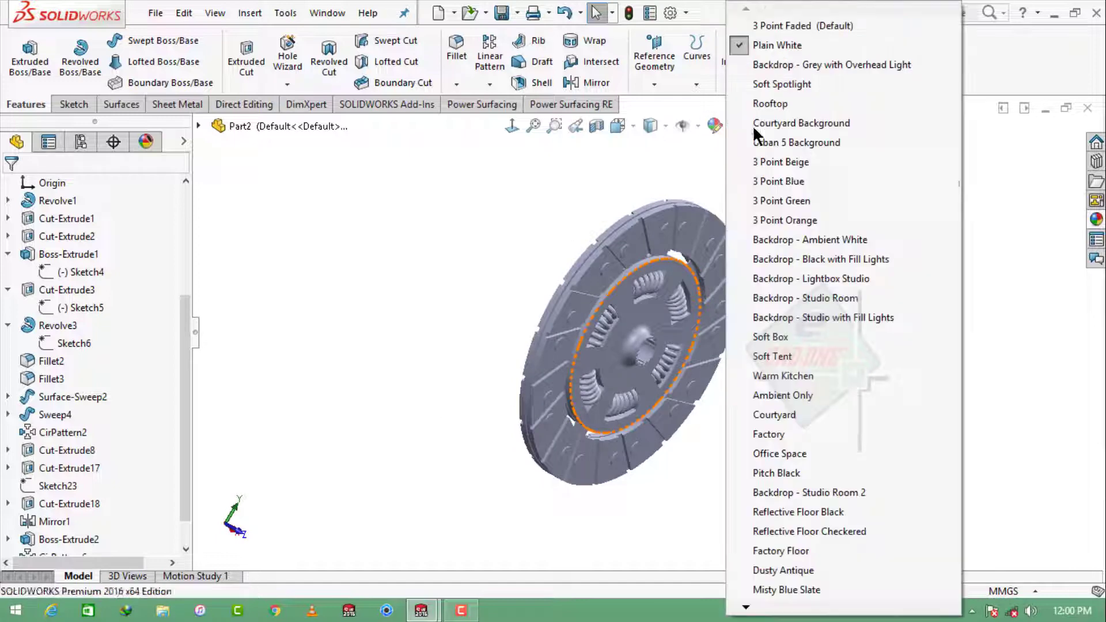
click(803, 301)
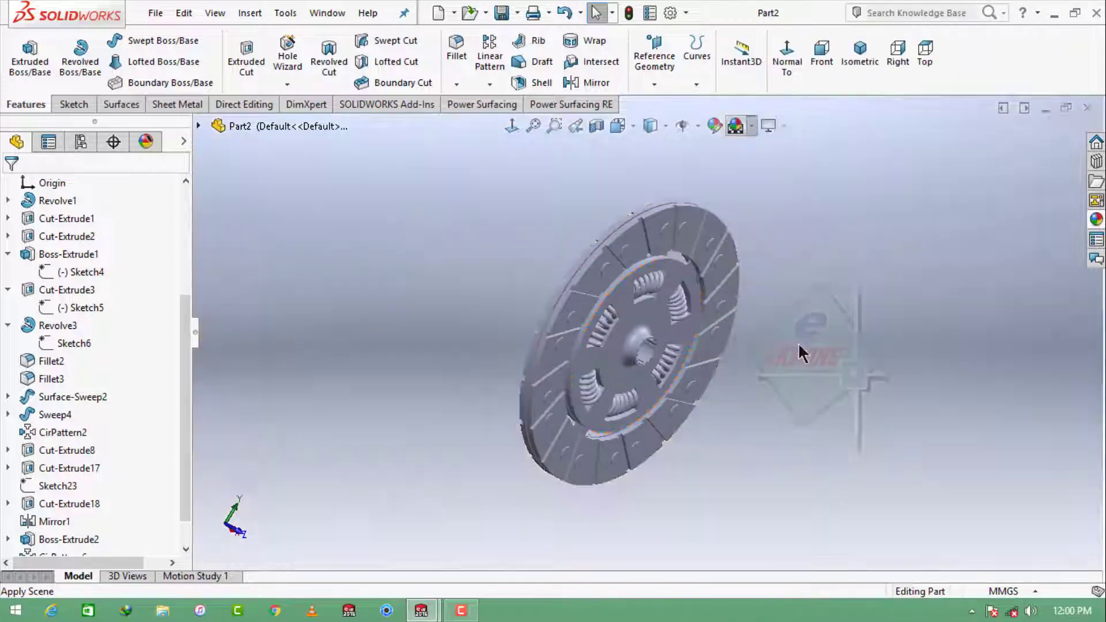
middle_drag(797, 342, 665, 308)
scroll(667, 313, down, 3)
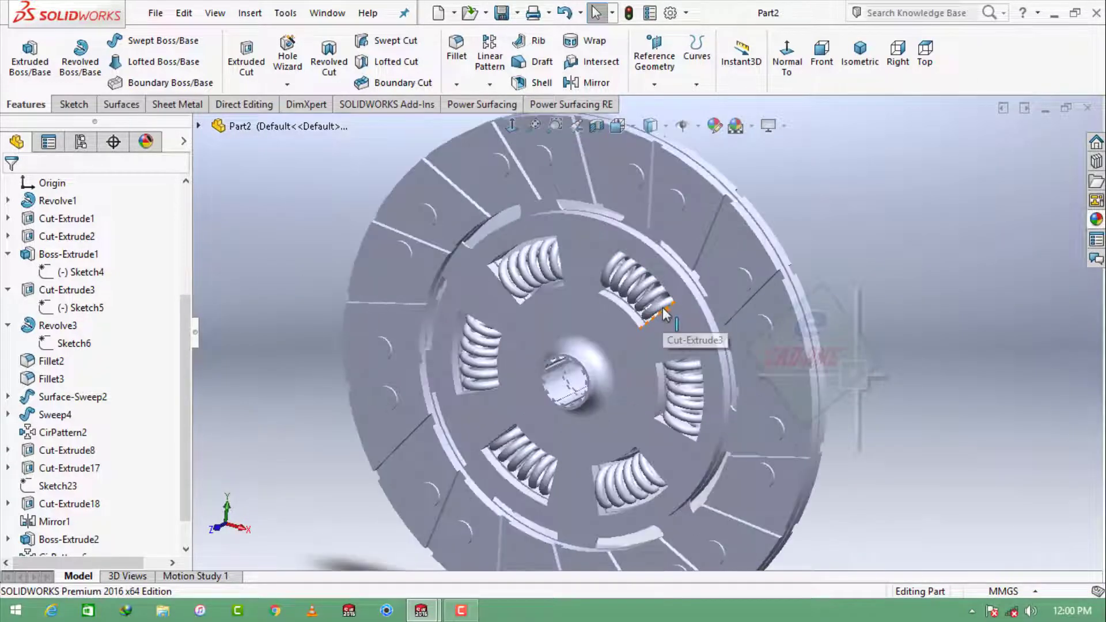
scroll(702, 216, up, 3)
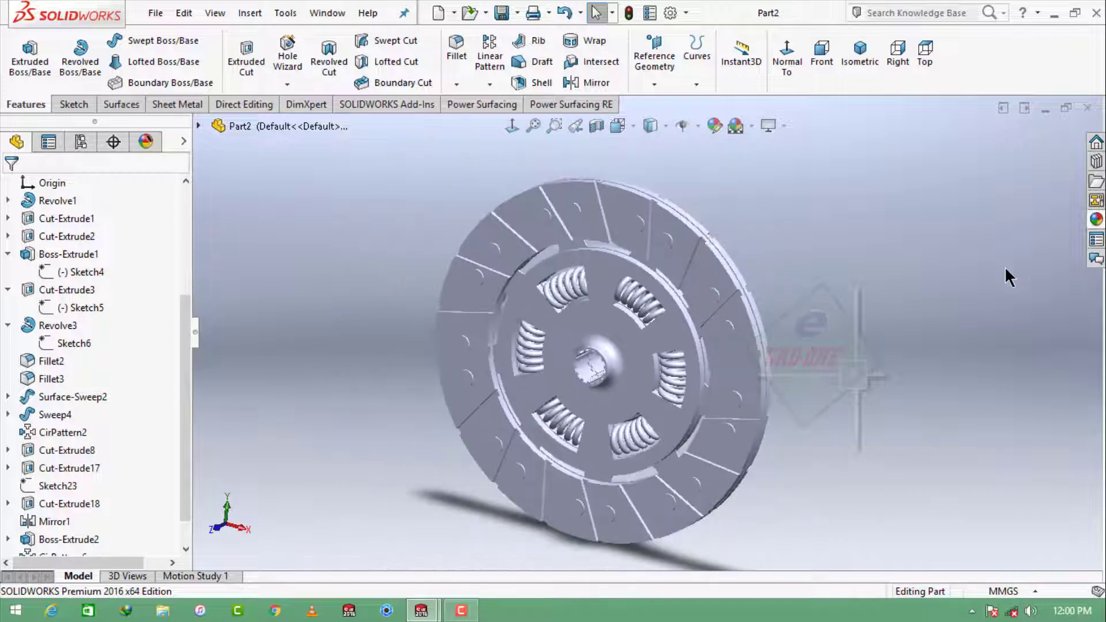
Give the inner disc a shiny galvanized metal appearance.
click(1095, 219)
scroll(941, 262, up, 3)
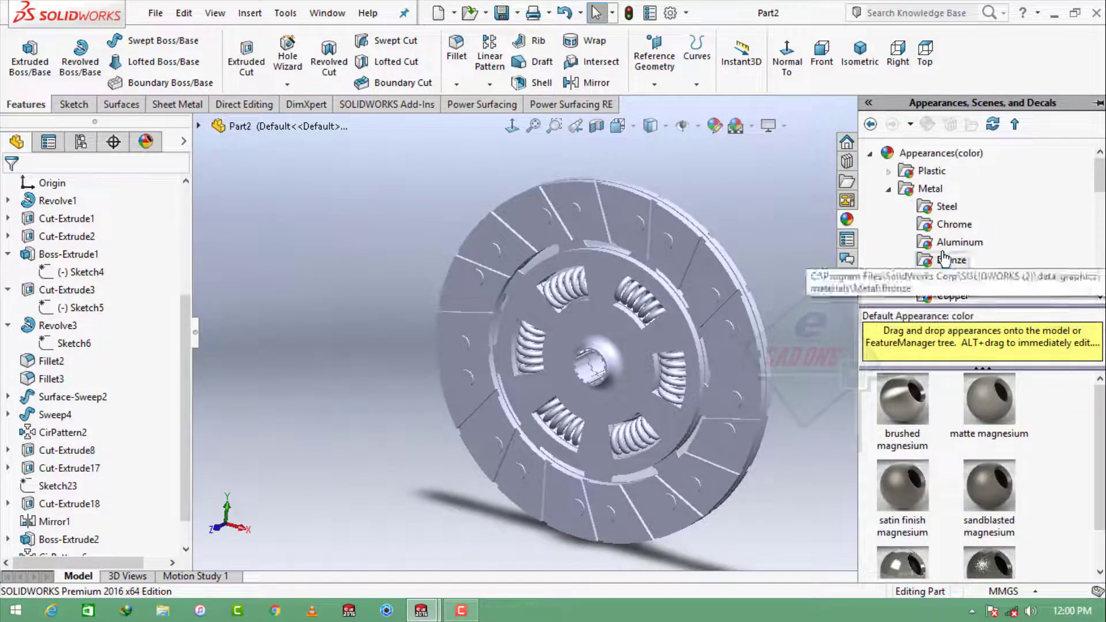
scroll(950, 253, down, 1)
scroll(962, 242, down, 3)
click(963, 227)
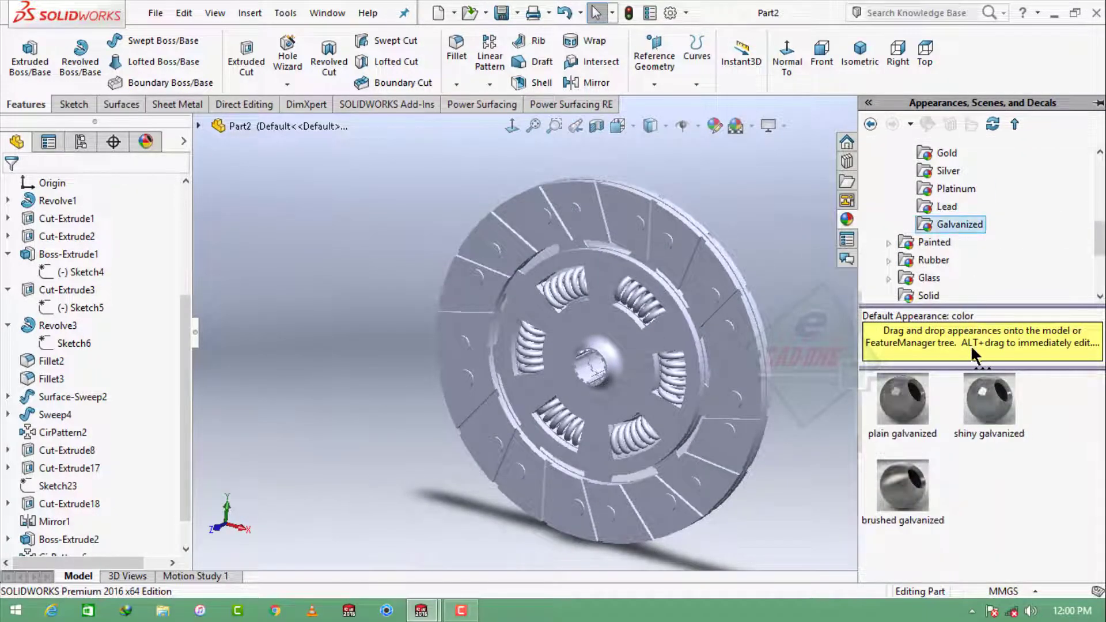
drag(900, 493, 630, 334)
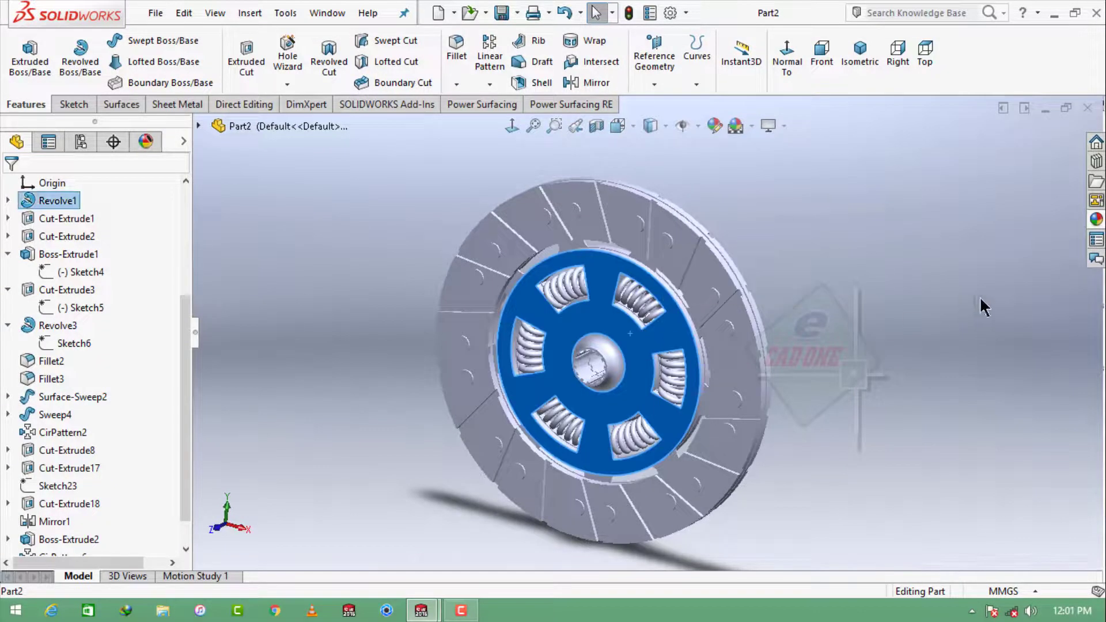
click(1097, 221)
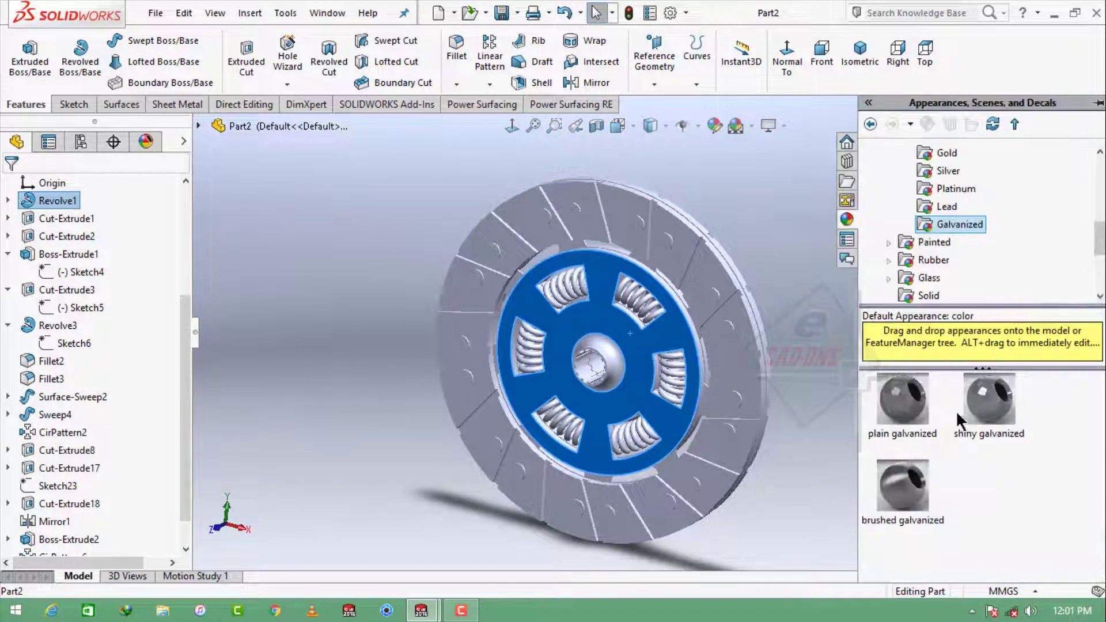
click(986, 397)
middle_drag(790, 395, 611, 285)
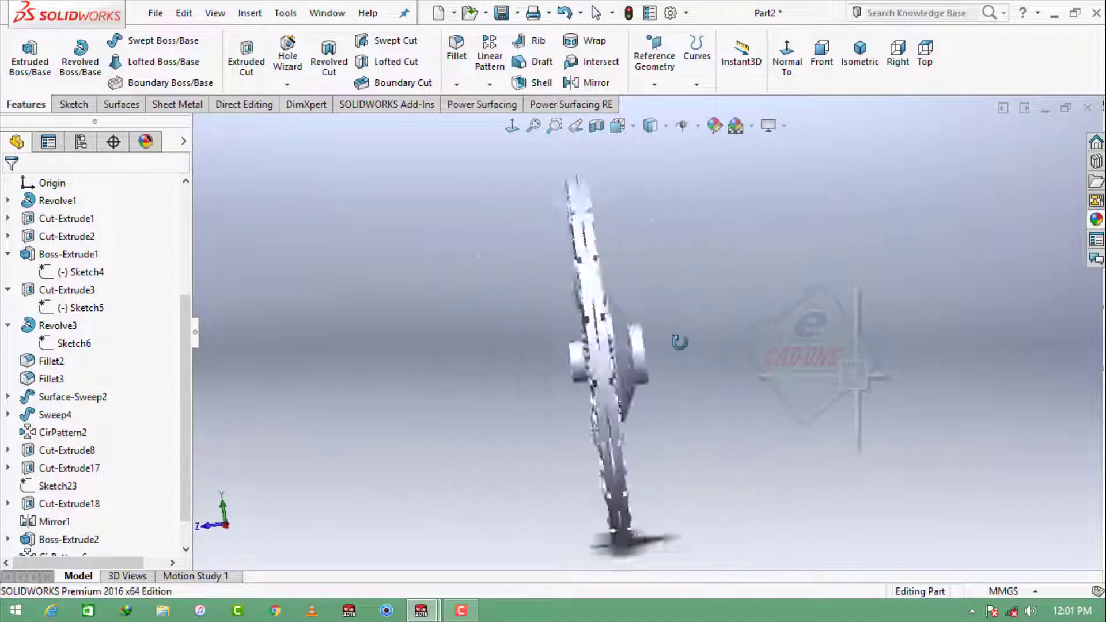
click(611, 286)
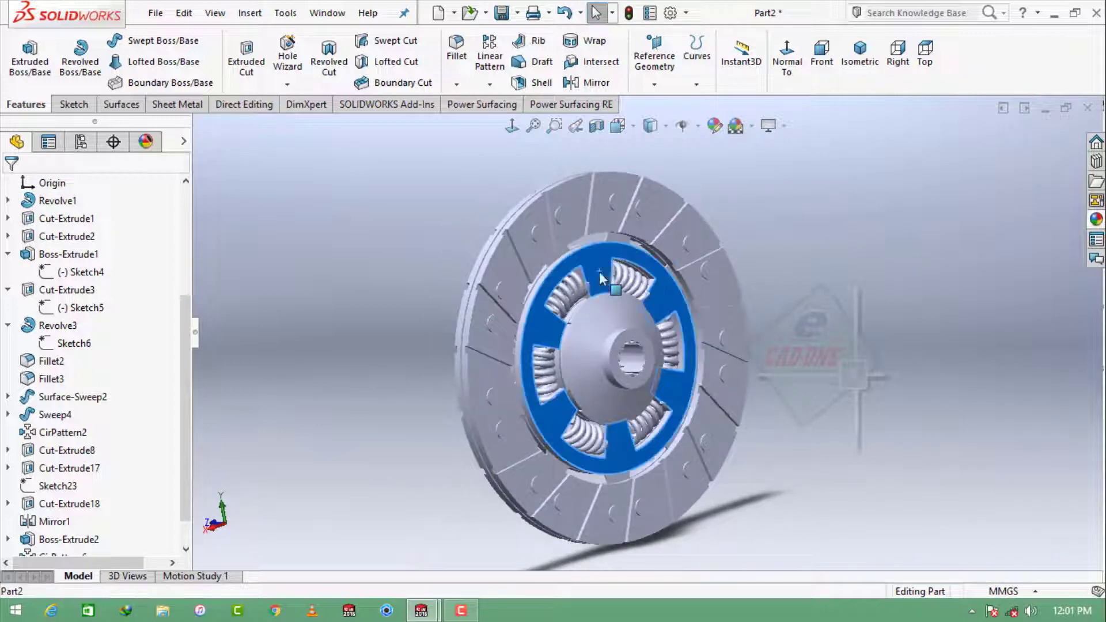
click(1096, 221)
click(985, 411)
middle_drag(784, 423, 911, 461)
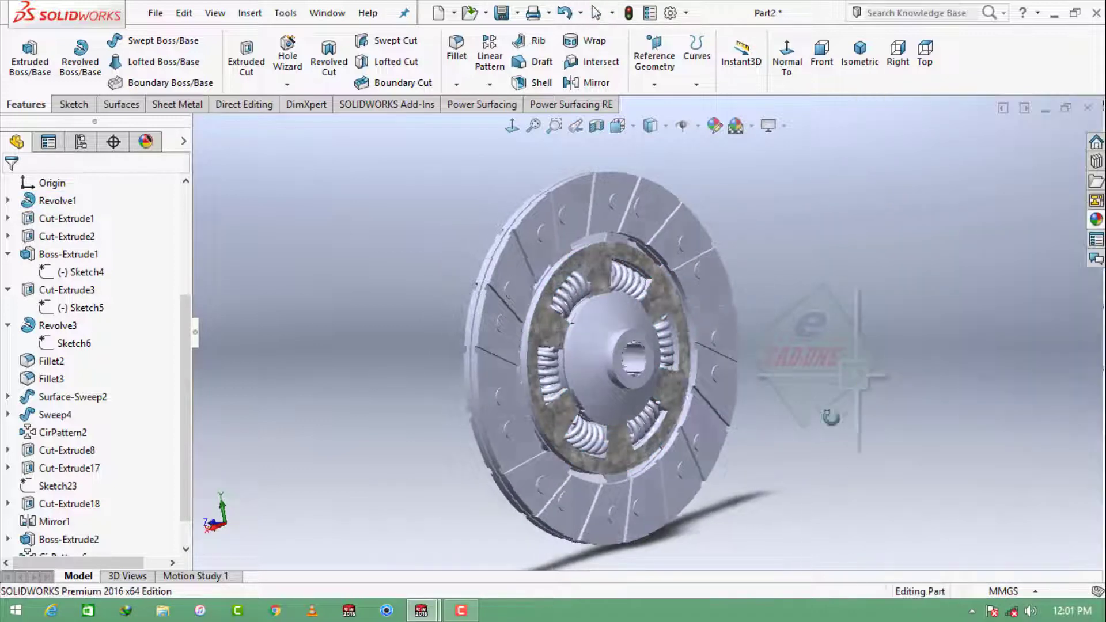